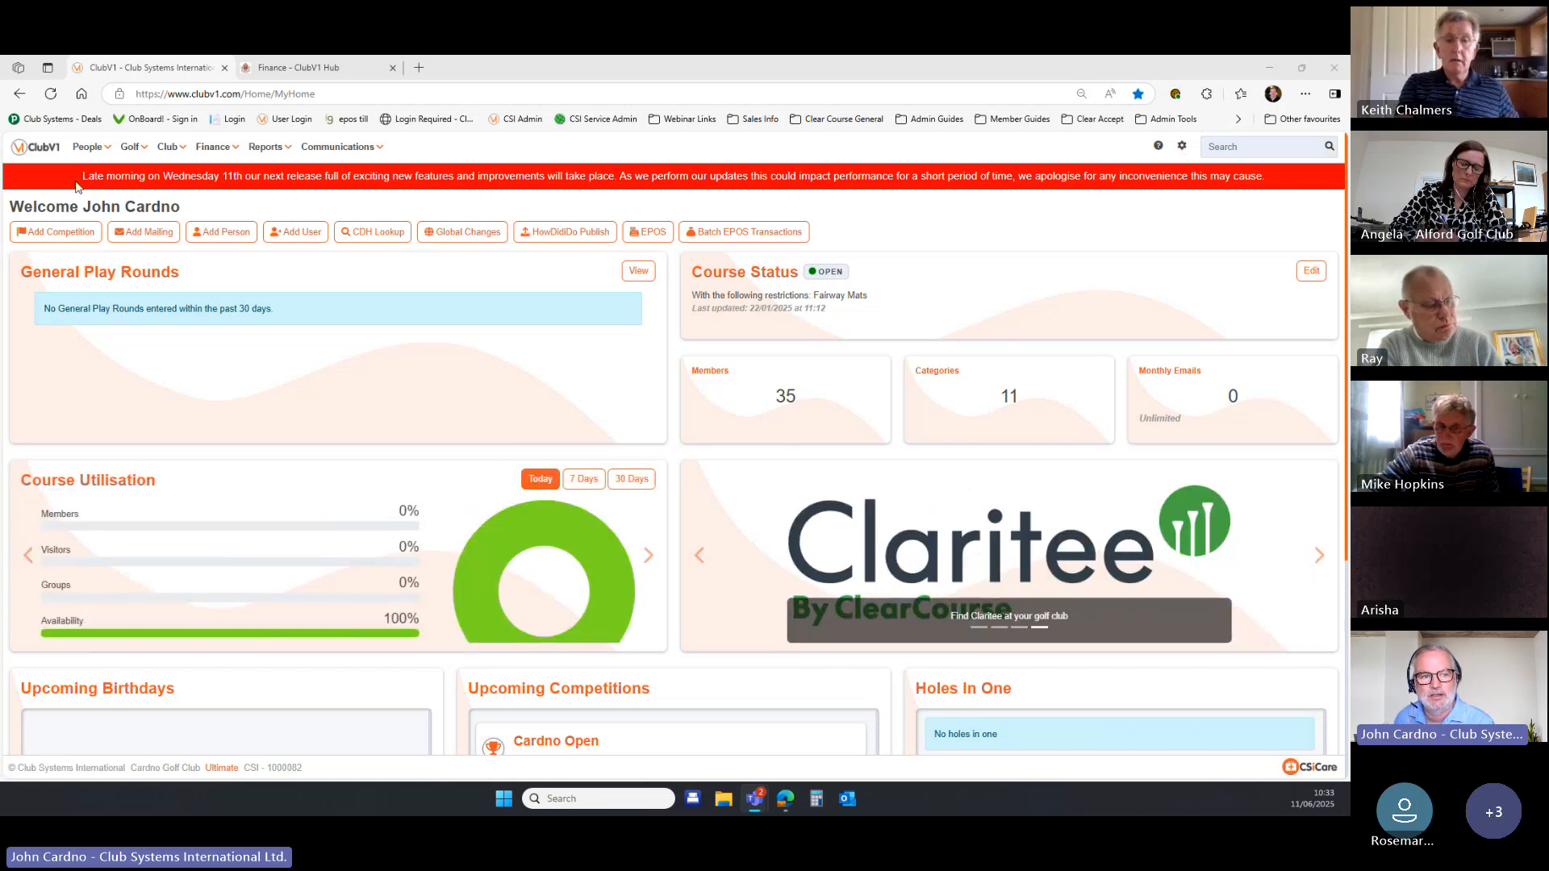
Open the Members Hub Menu Management settings in the club's Hub & Casual Booking settings.
left_click(166, 148)
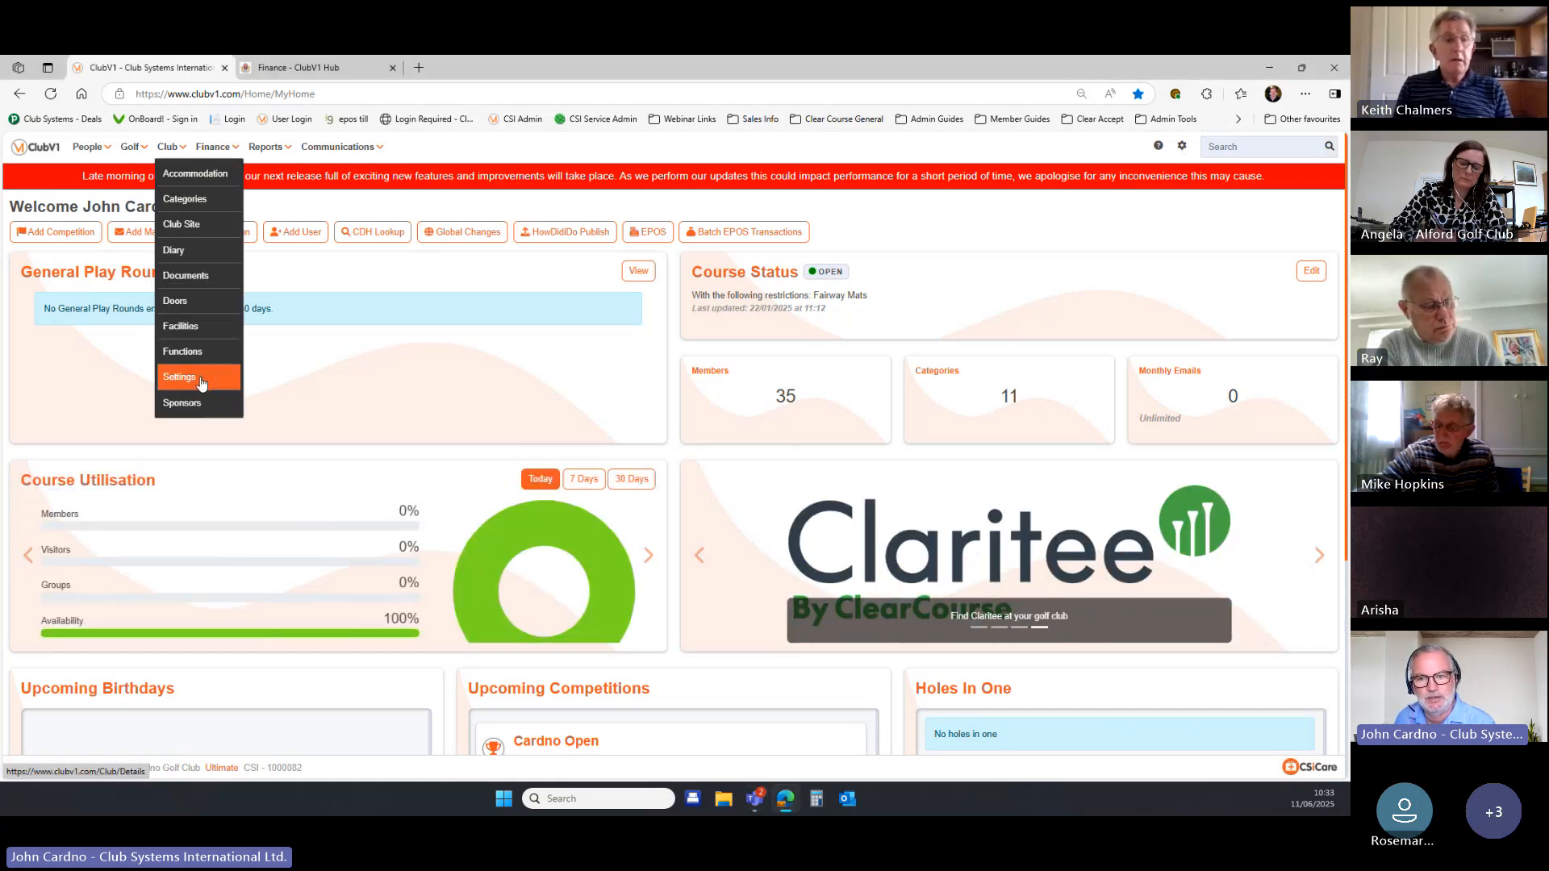
left_click(1183, 148)
left_click(1089, 171)
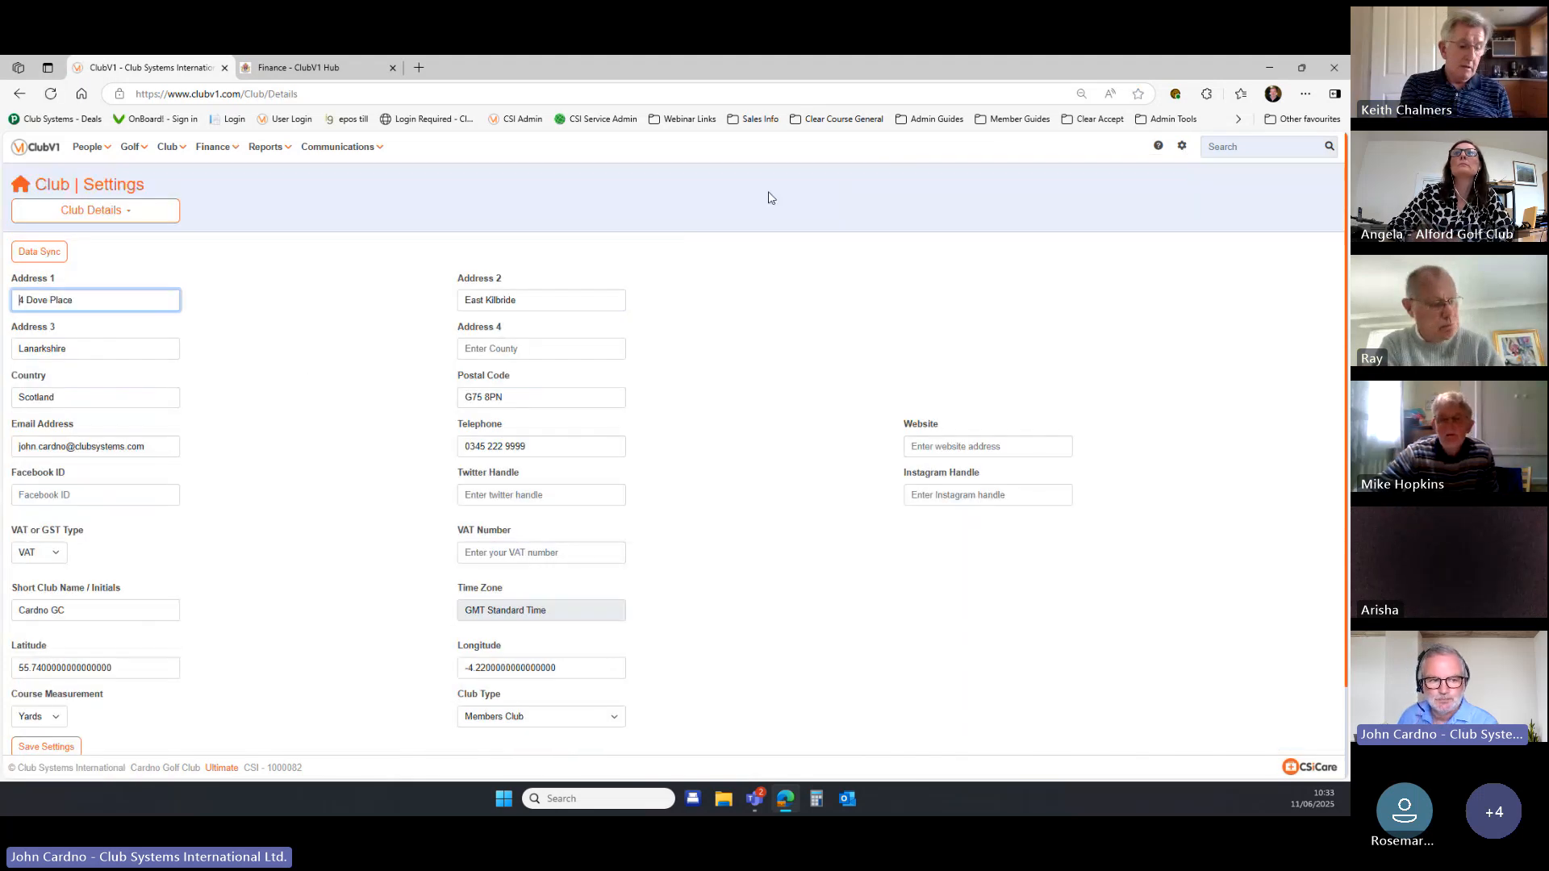
left_click(142, 223)
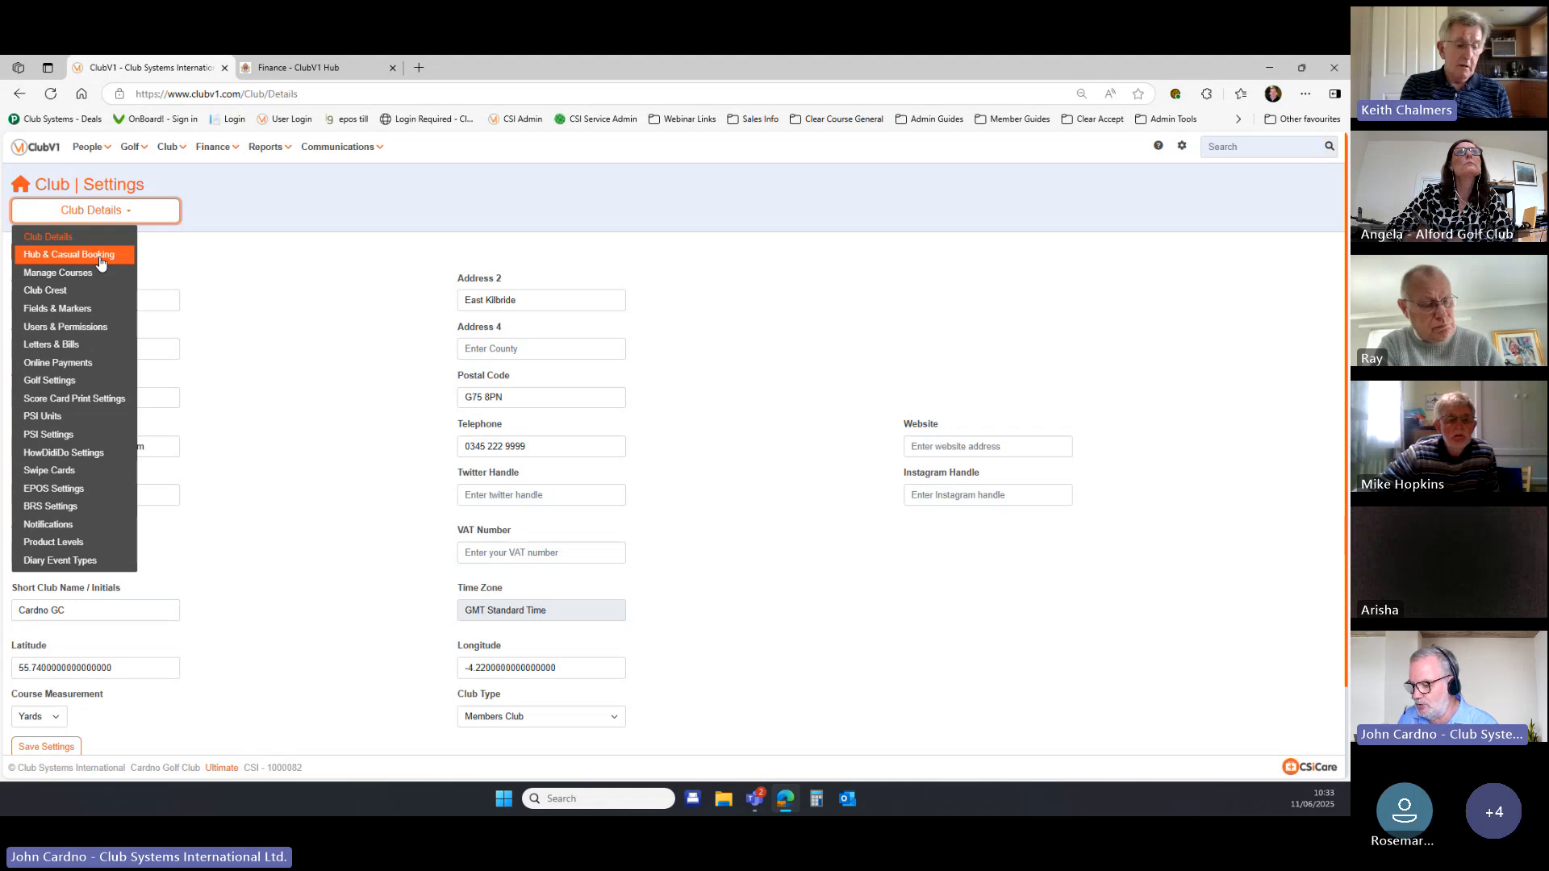
left_click(101, 255)
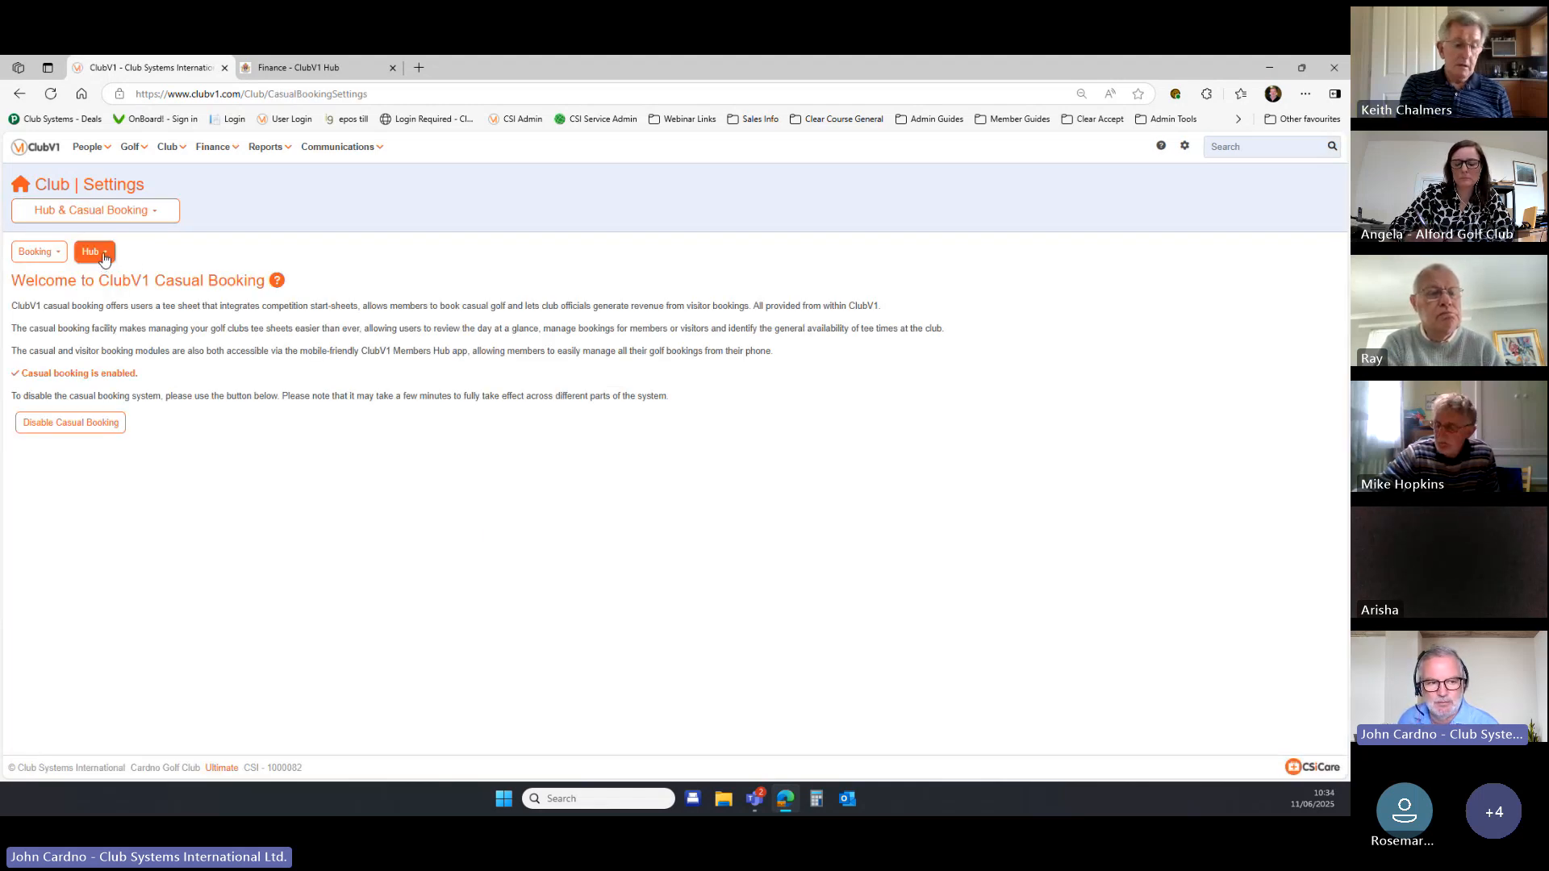
left_click(104, 257)
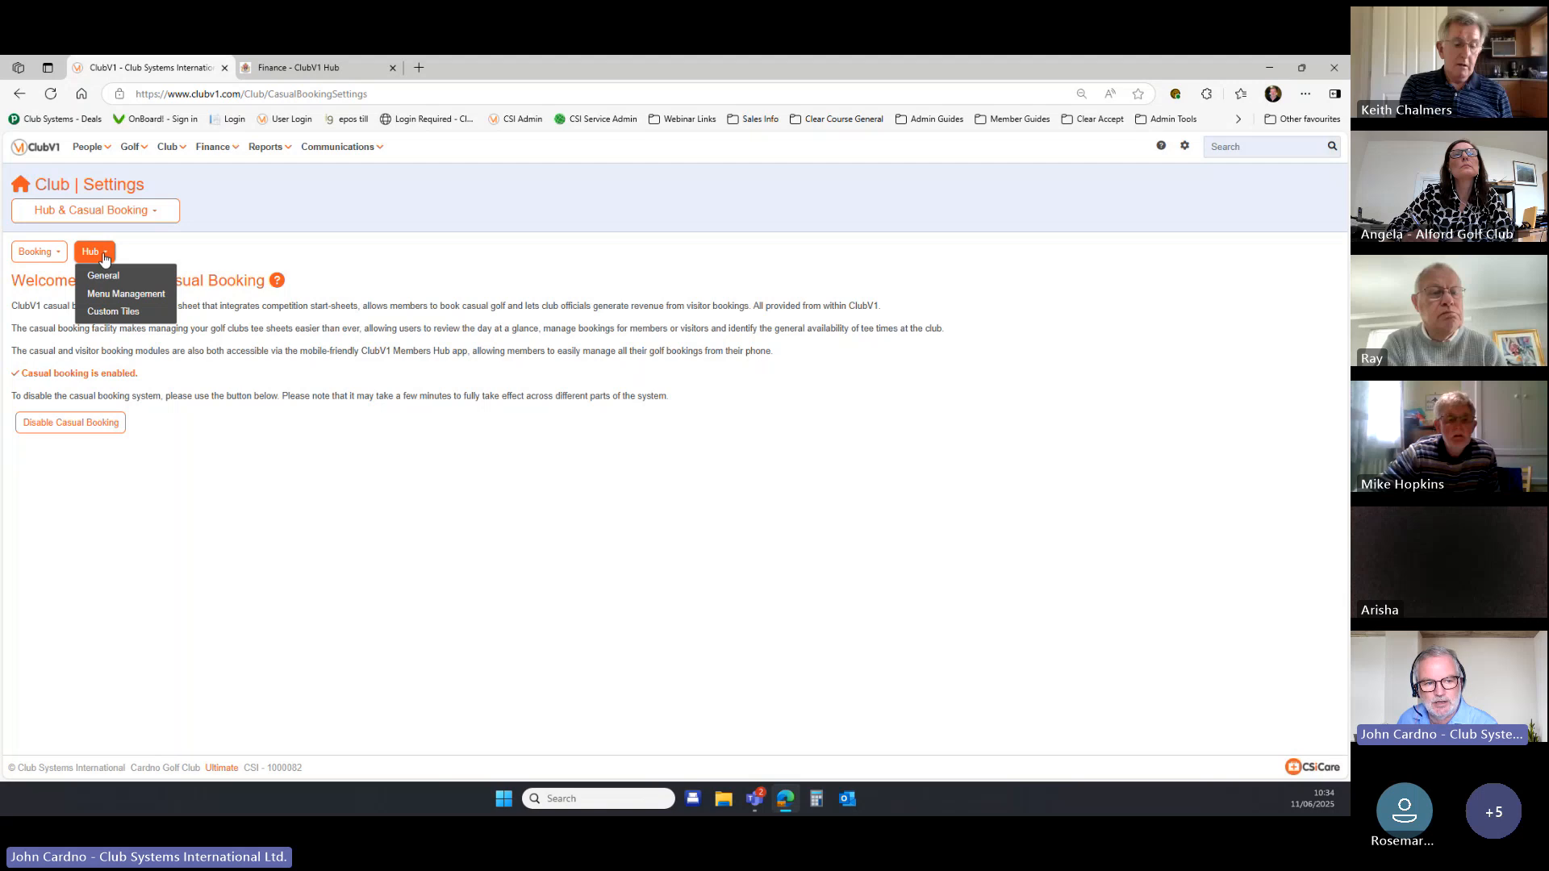
left_click(119, 295)
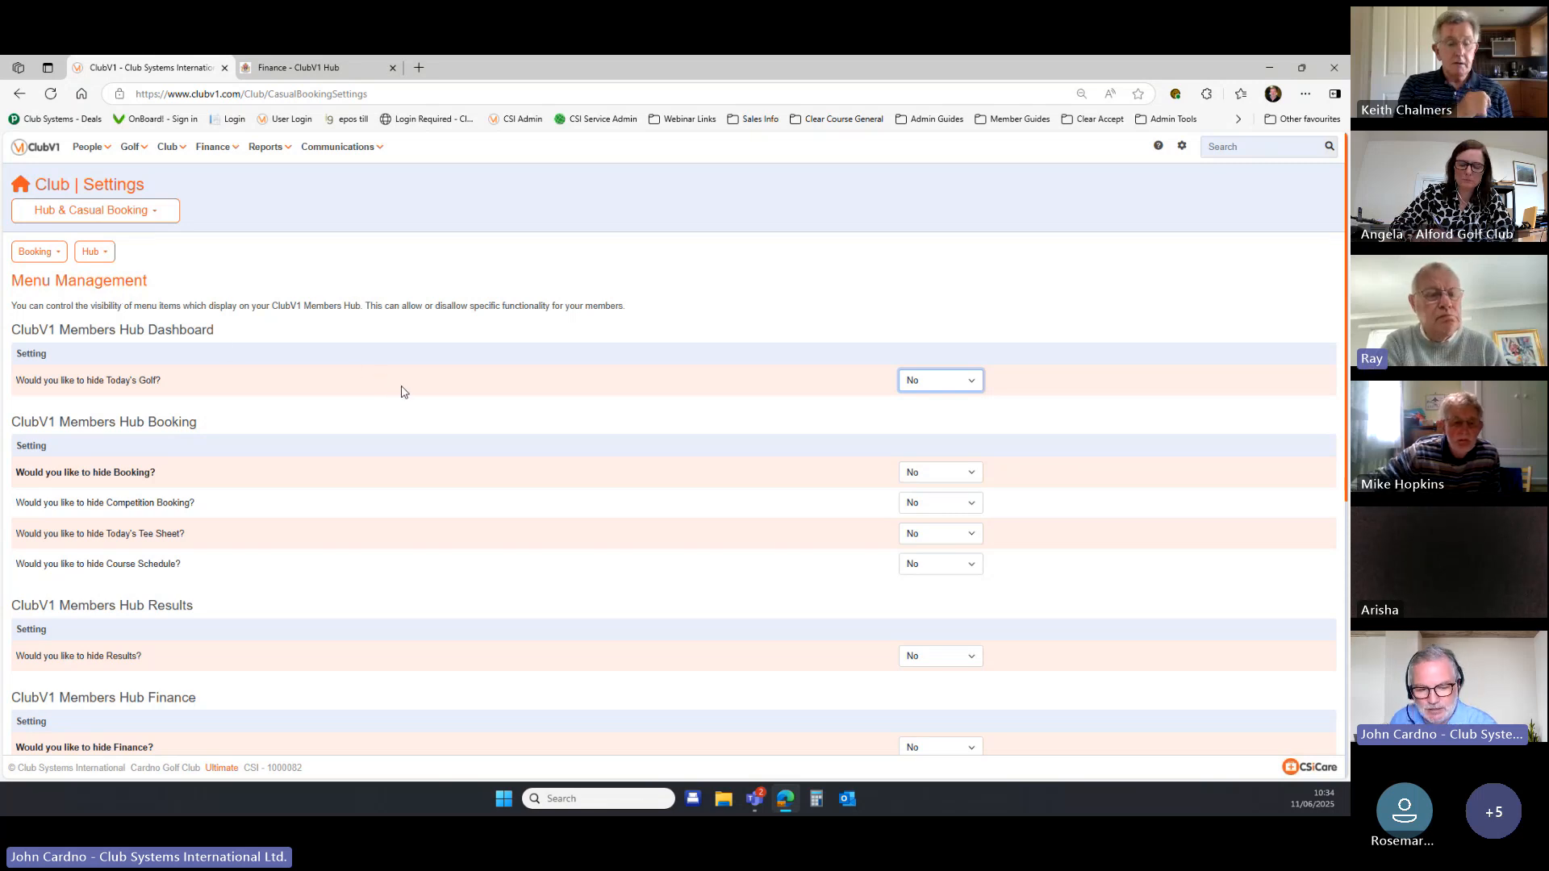
Set the Members Hub Finance option to hide Subscription to Yes and save the changes.
scroll(405, 392, "down", 3)
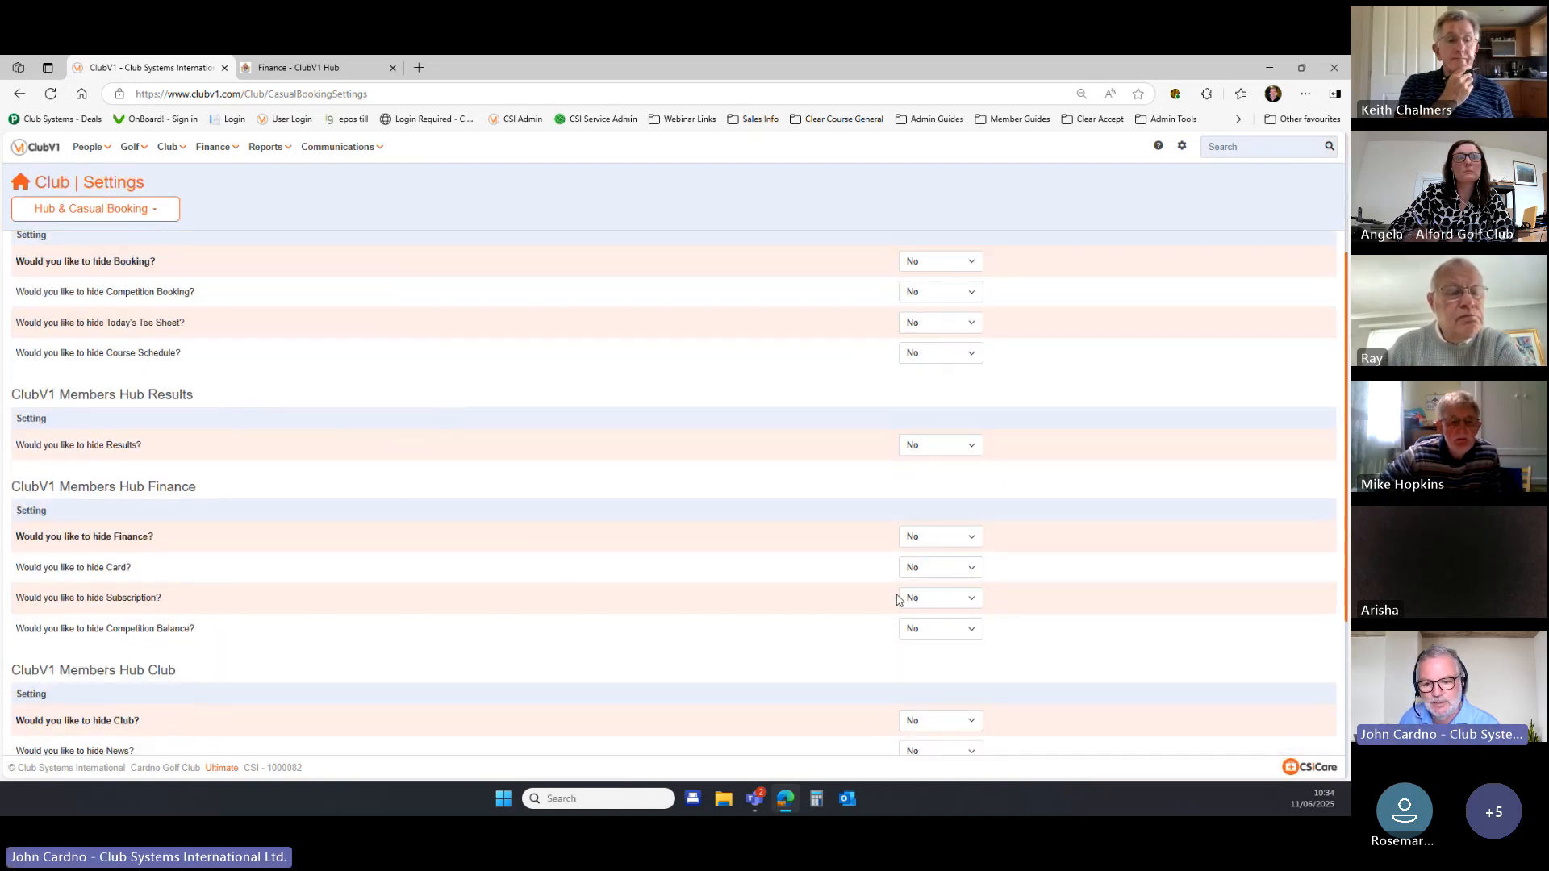
left_click(968, 600)
left_click(962, 628)
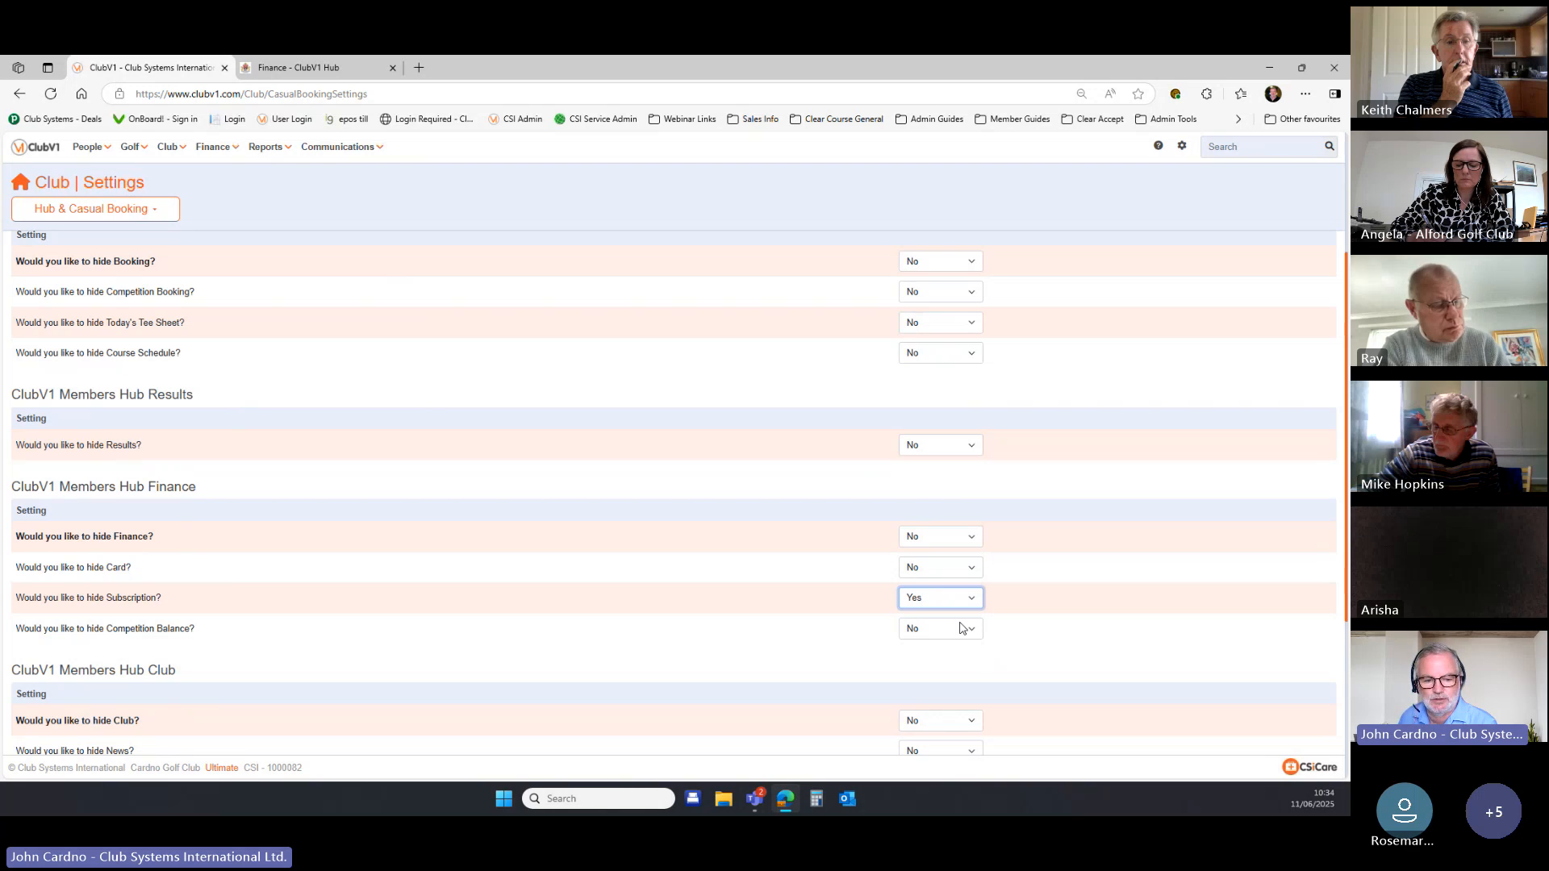
scroll(892, 647, "down", 3)
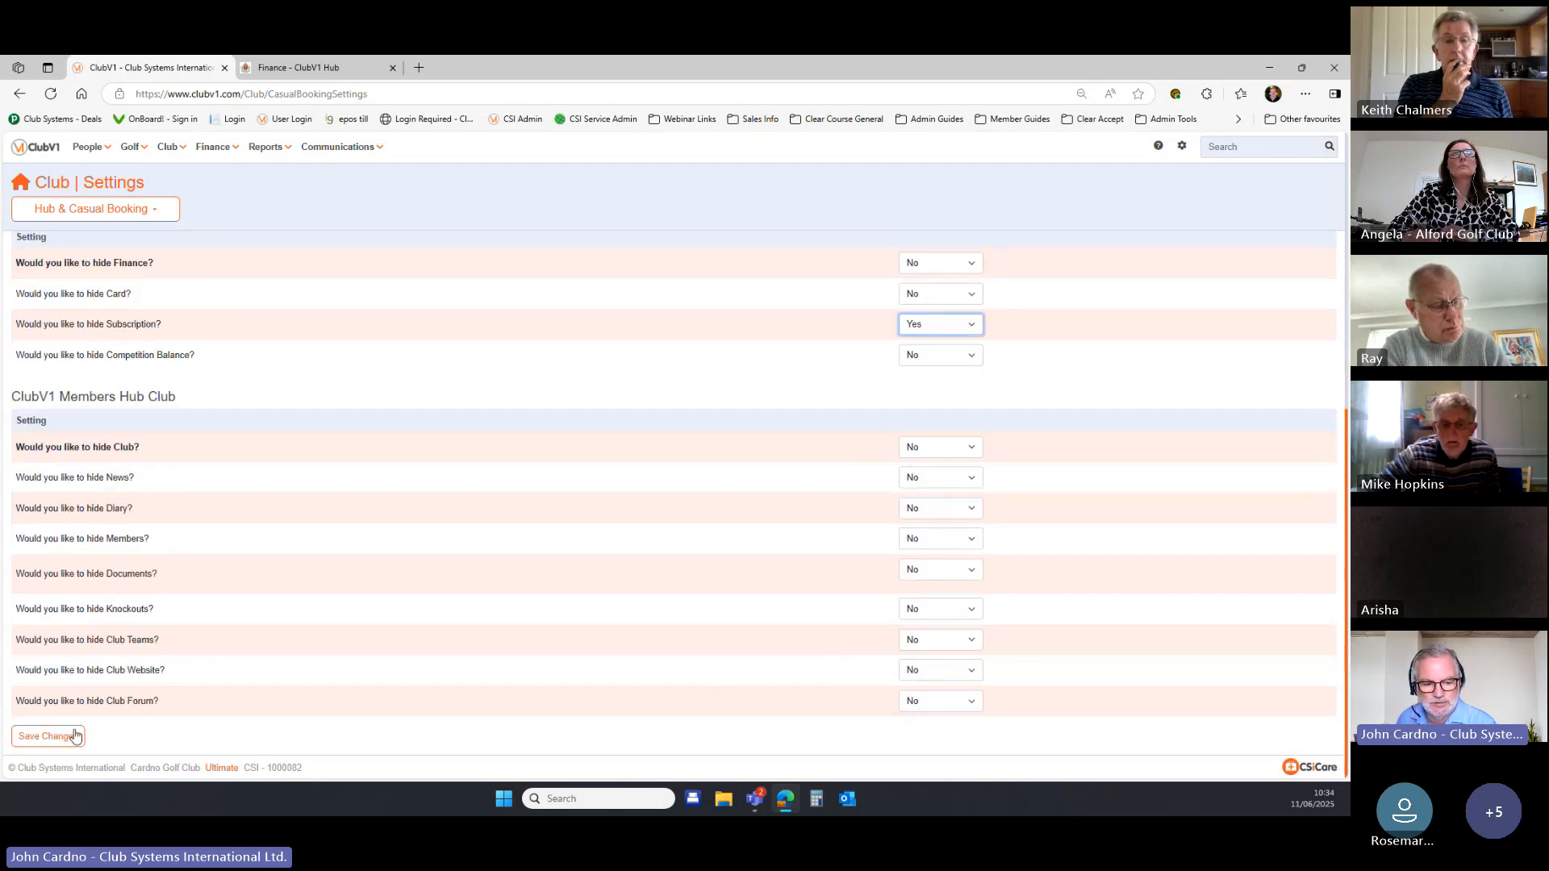
left_click(75, 736)
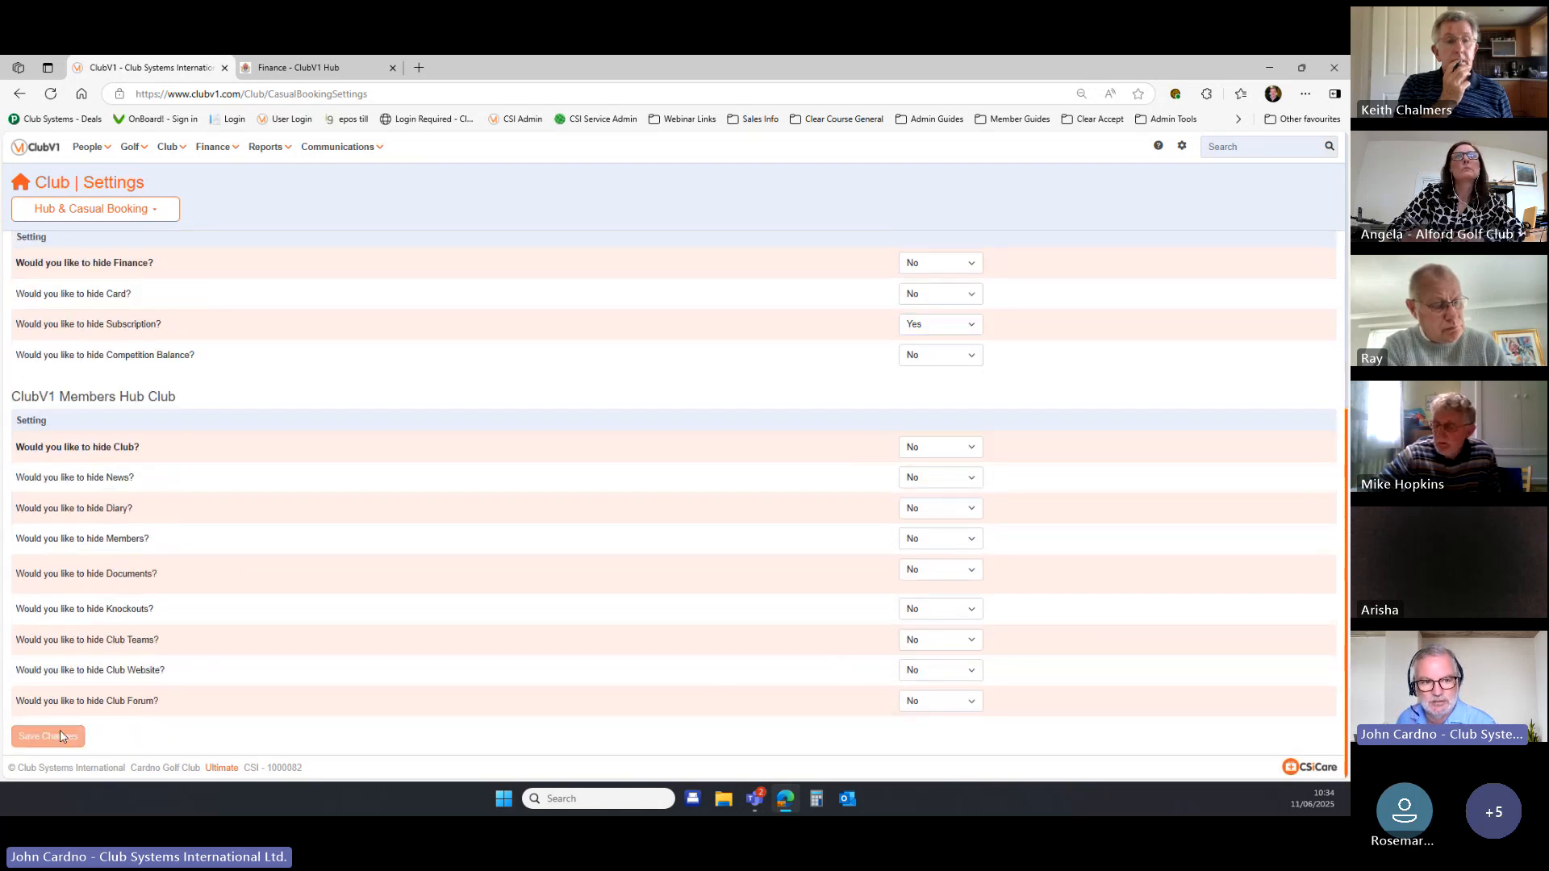
Switch to the ClubV1 Hub member site, reload the Membership Account page and check which Finance options are offered.
left_click(321, 69)
left_click(50, 95)
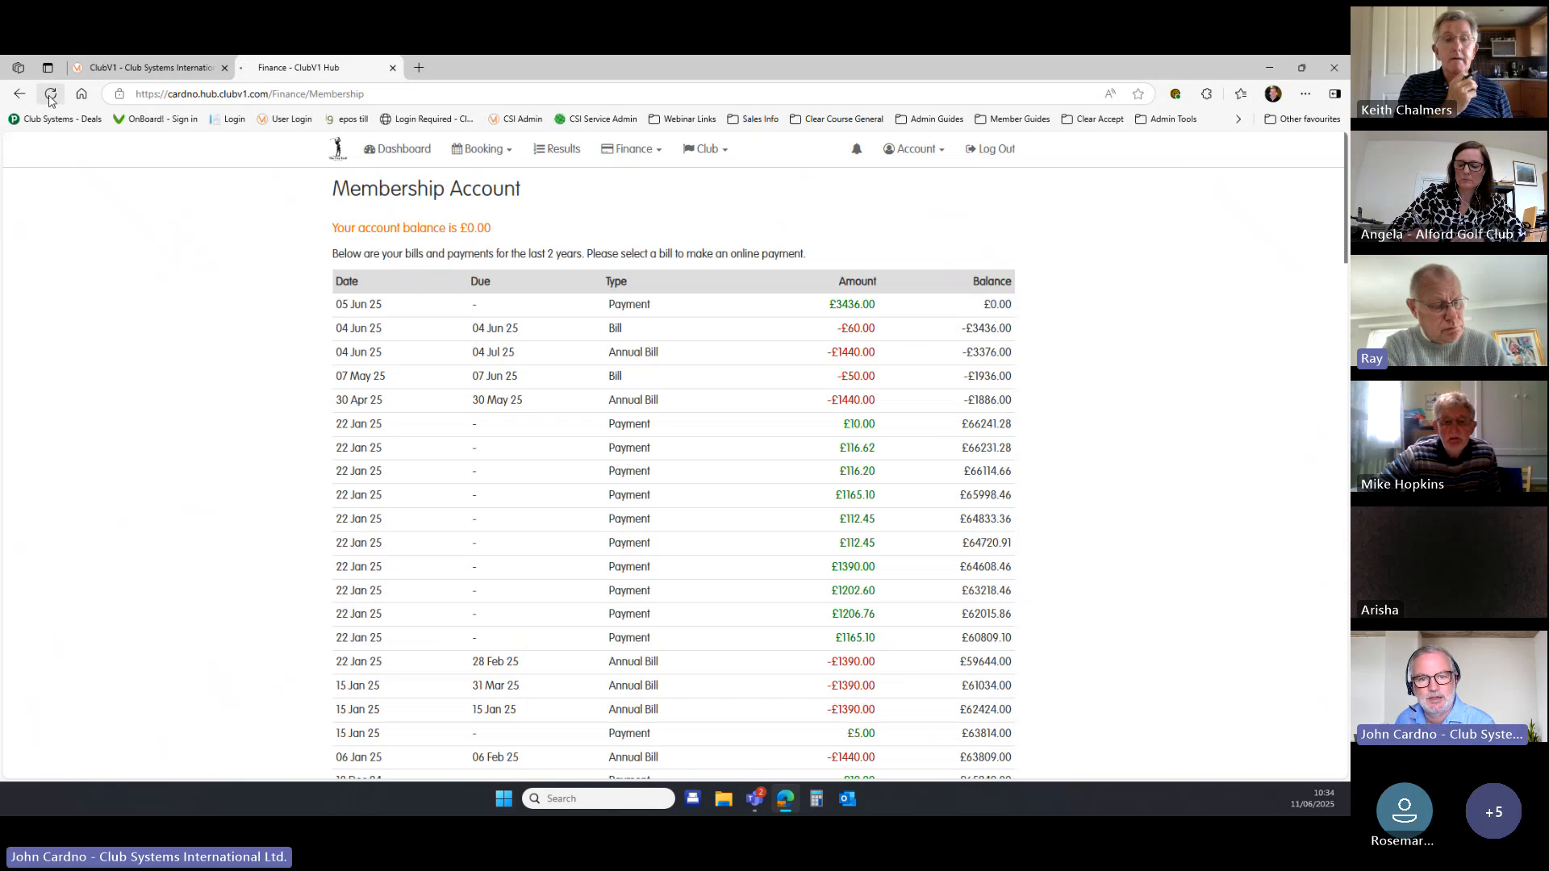
left_click(645, 151)
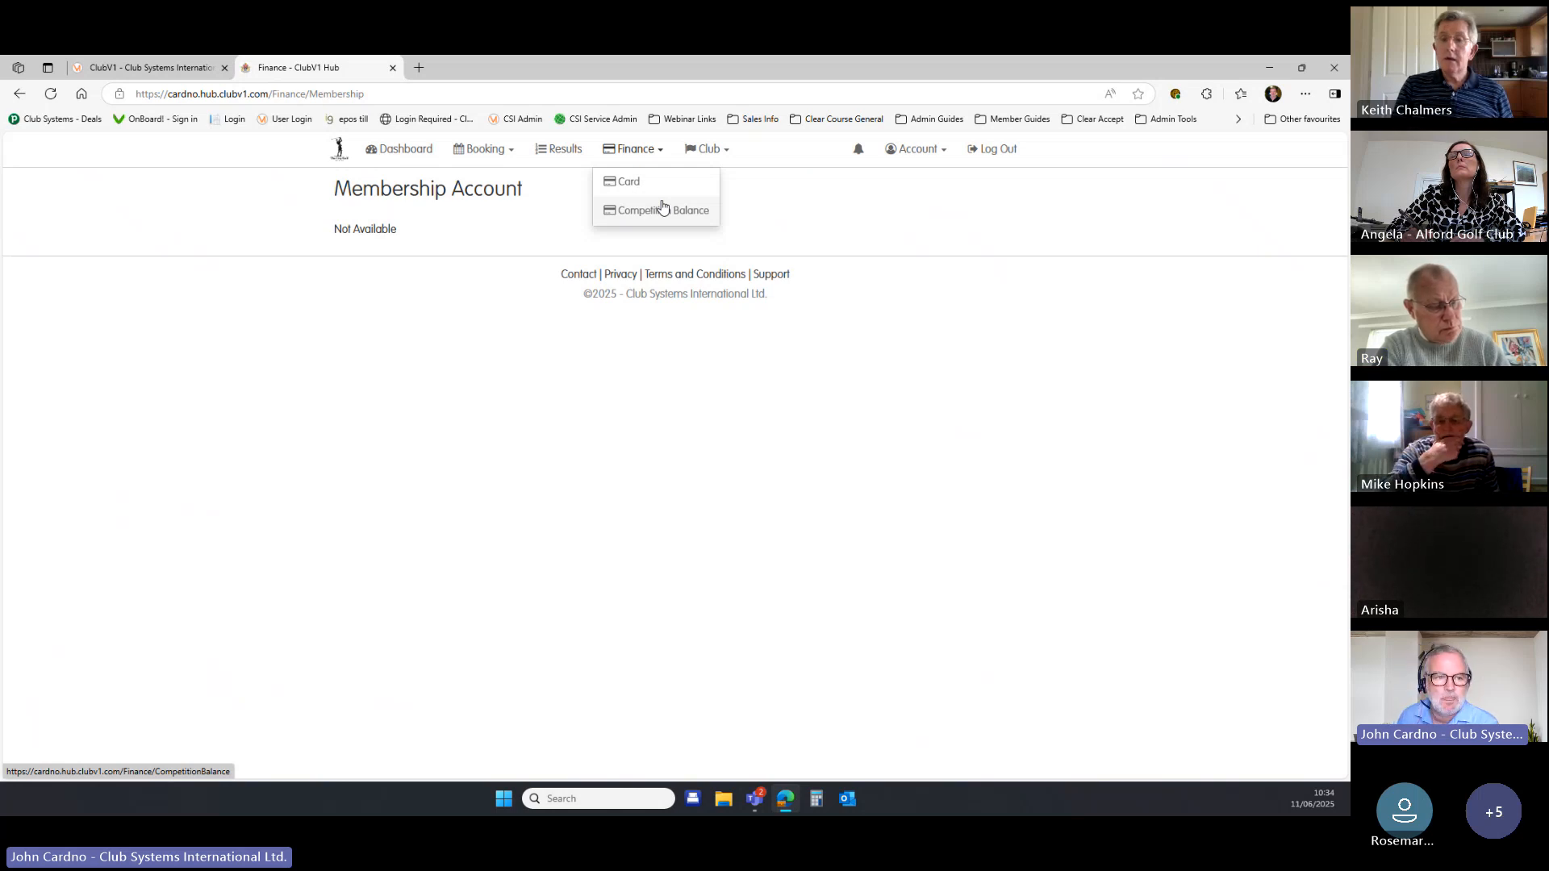
Return to the ClubV1 admin settings, set the option to hide Subscription to No and save the changes.
left_click(158, 71)
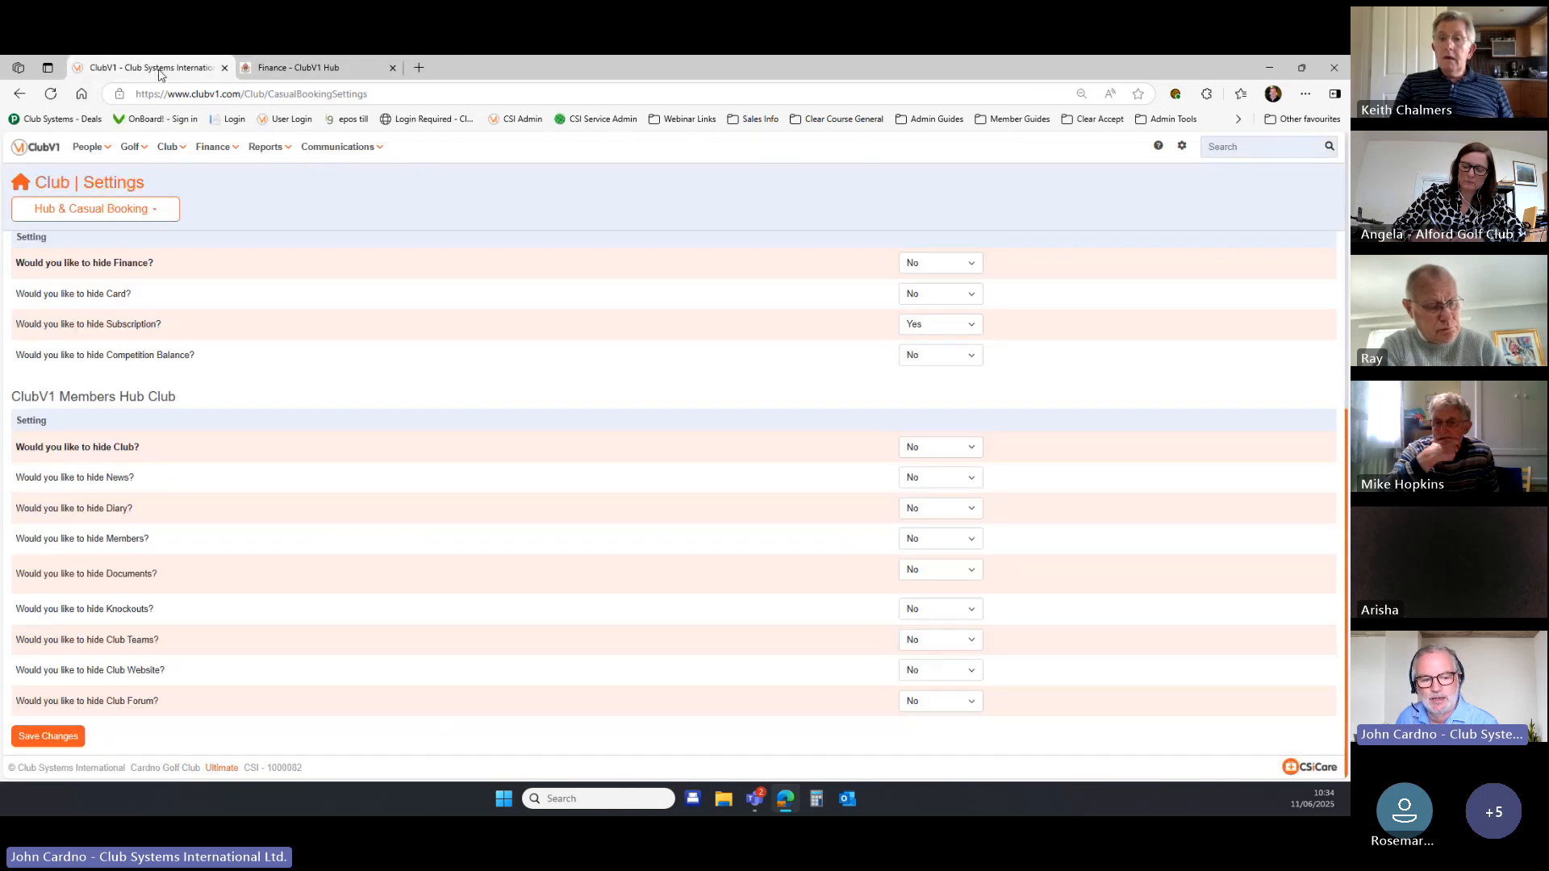
left_click(976, 327)
left_click(953, 363)
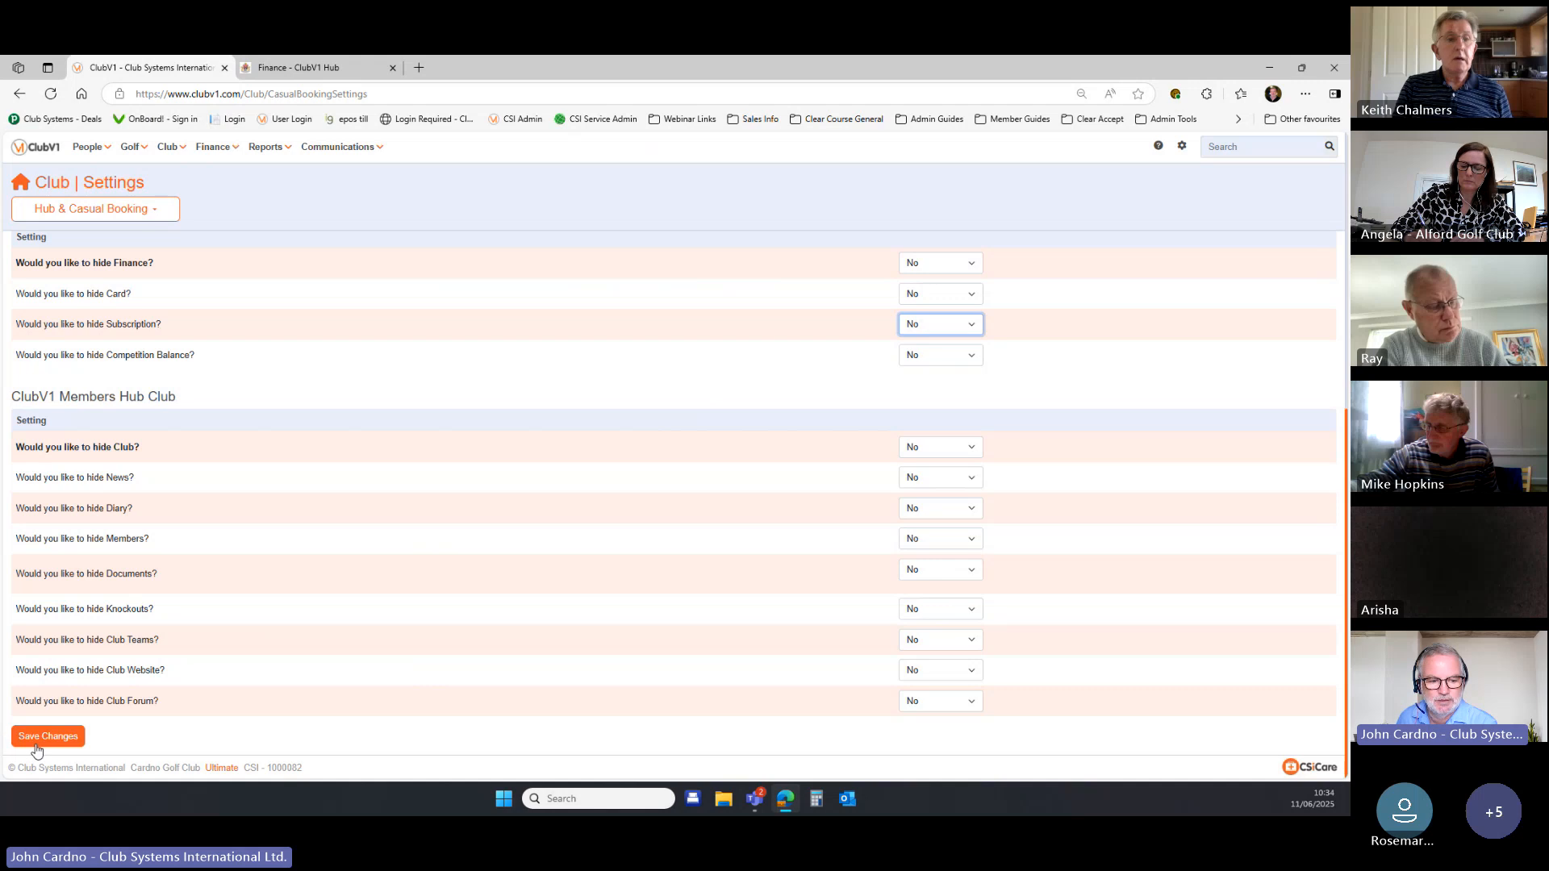
left_click(35, 744)
Reload the Membership Account page on the member hub again and check the Finance options for Subscription.
left_click(290, 68)
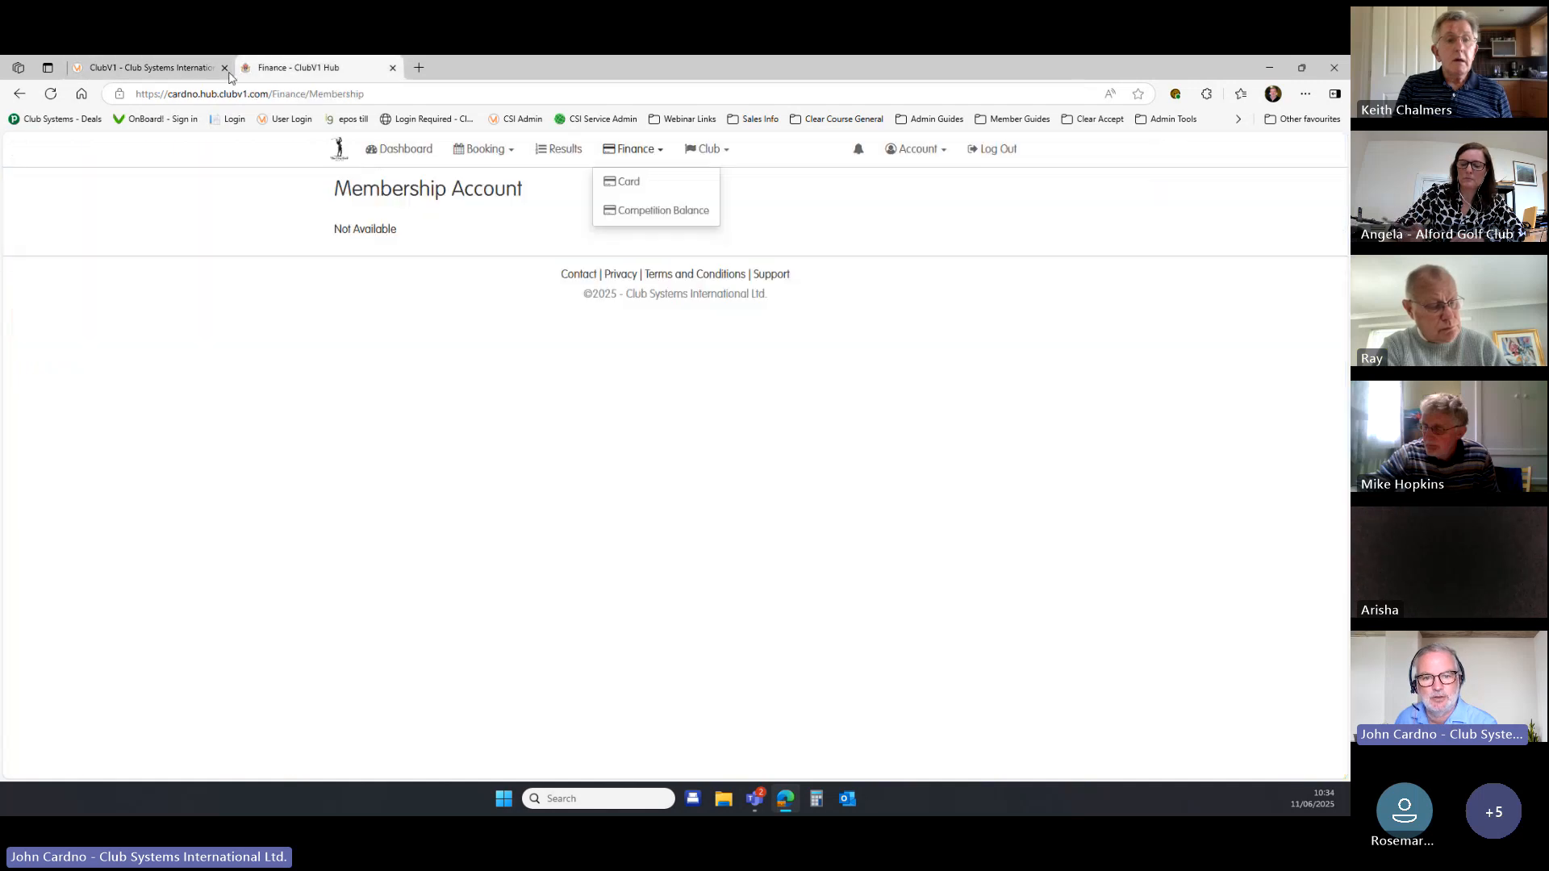
left_click(50, 94)
left_click(634, 148)
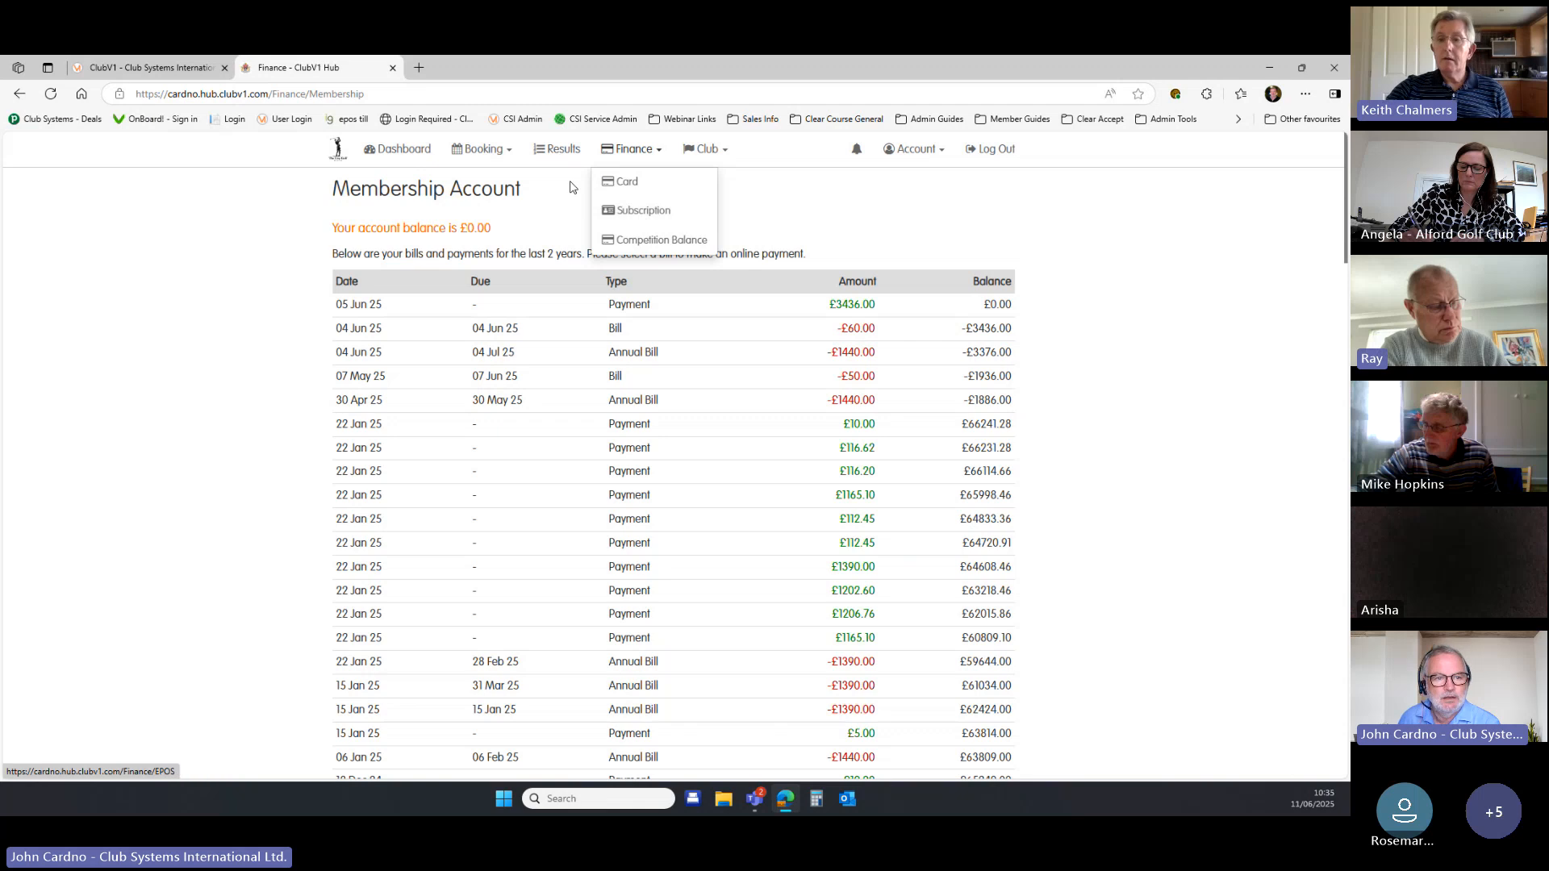
Go back to the ClubV1 admin site and open the list of all bills.
left_click(145, 77)
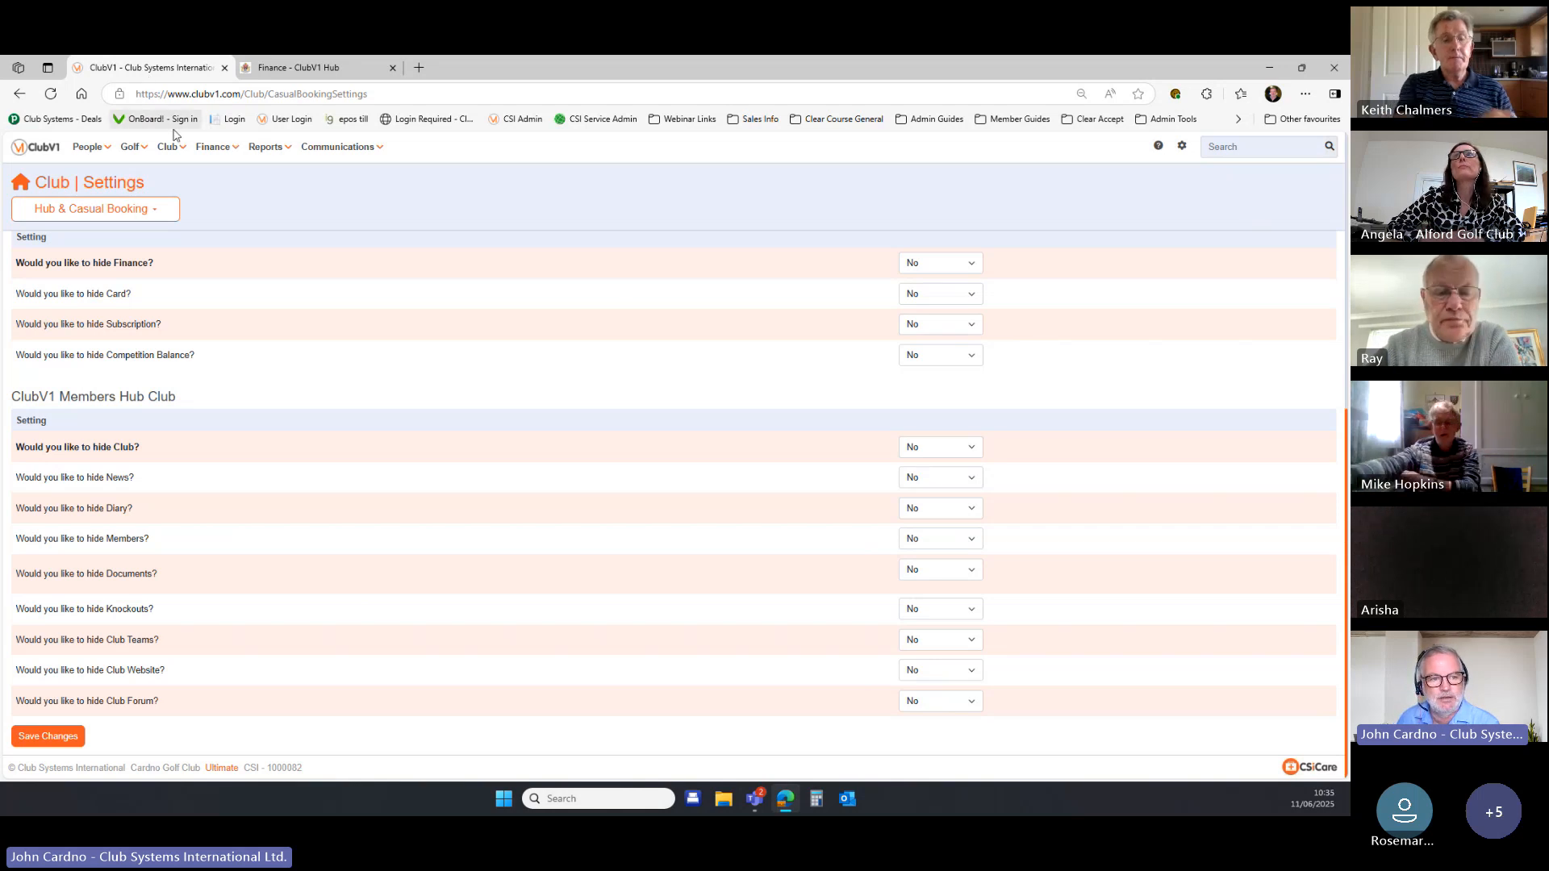
mouse_move(214, 148)
mouse_move(224, 175)
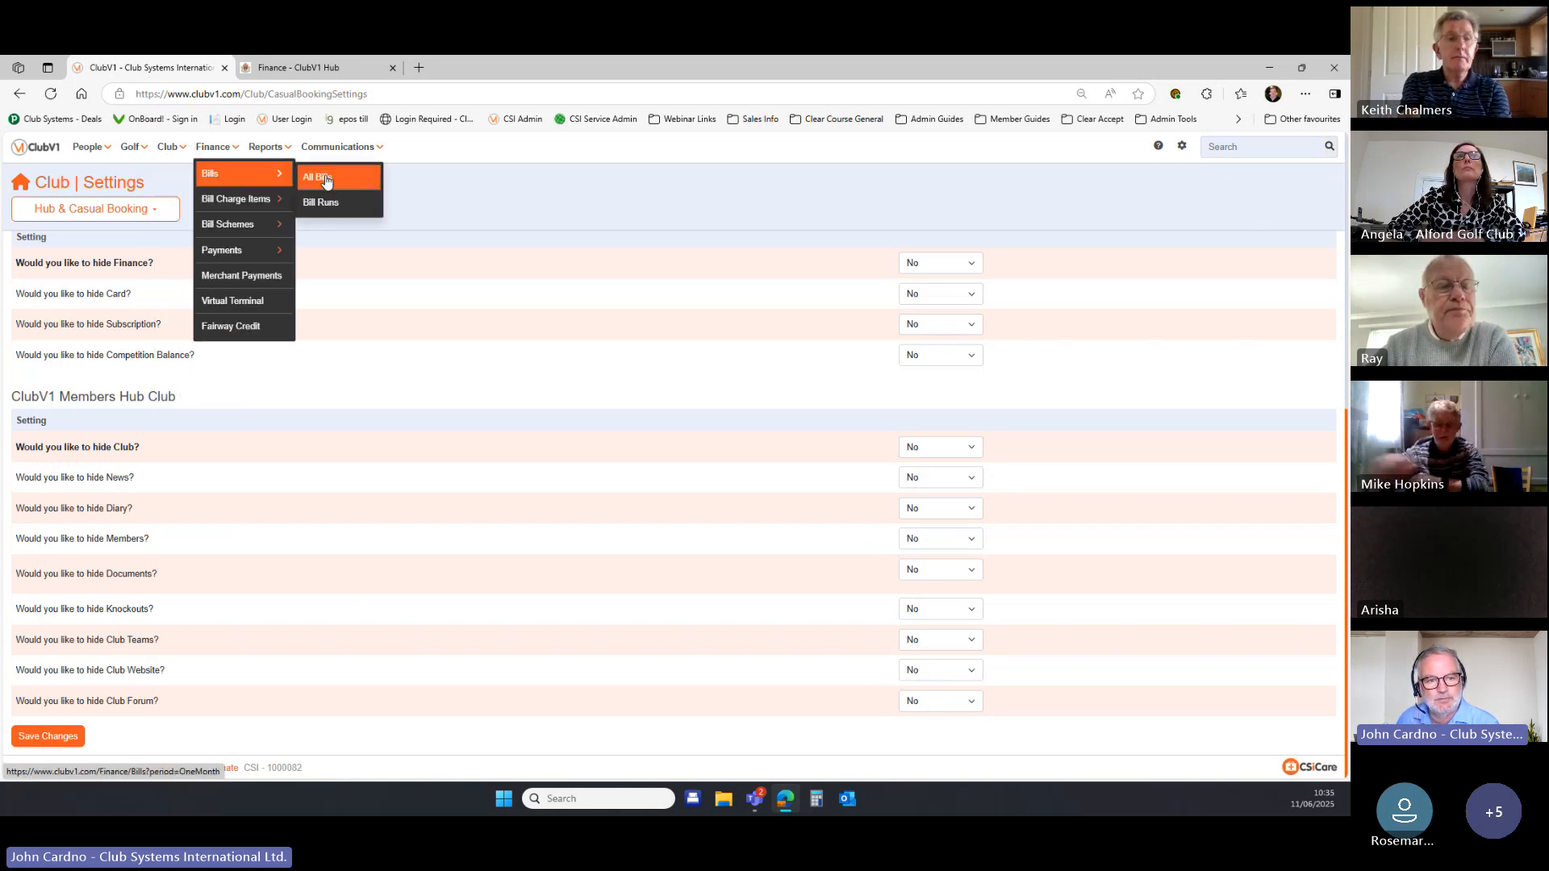
left_click(327, 179)
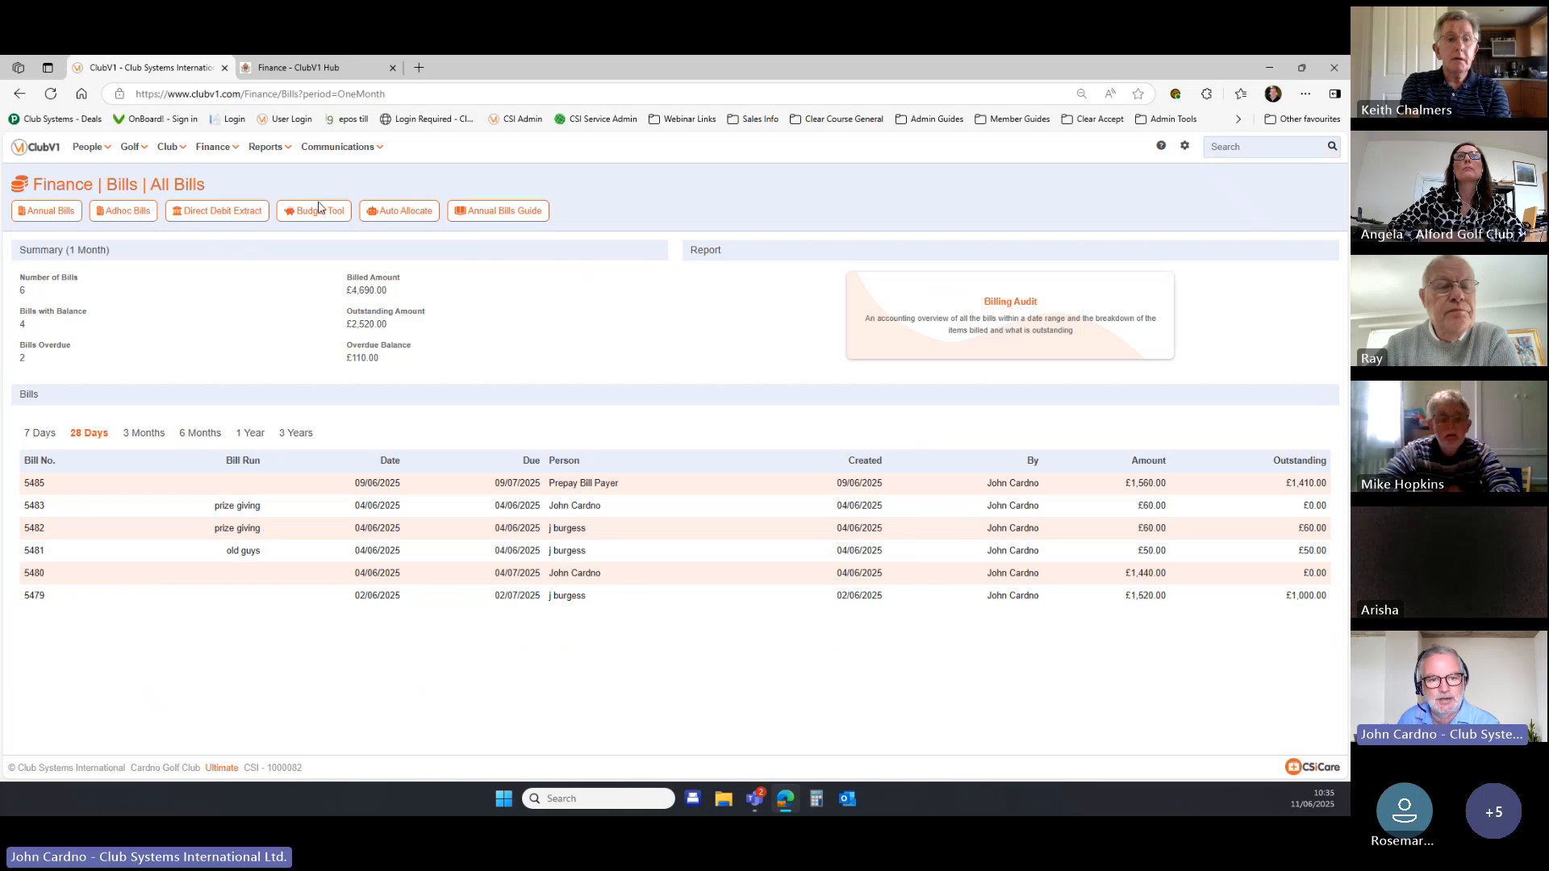
Start the Annual Bills Guide, mark the Print Price List stage as done and close the guide.
left_click(489, 218)
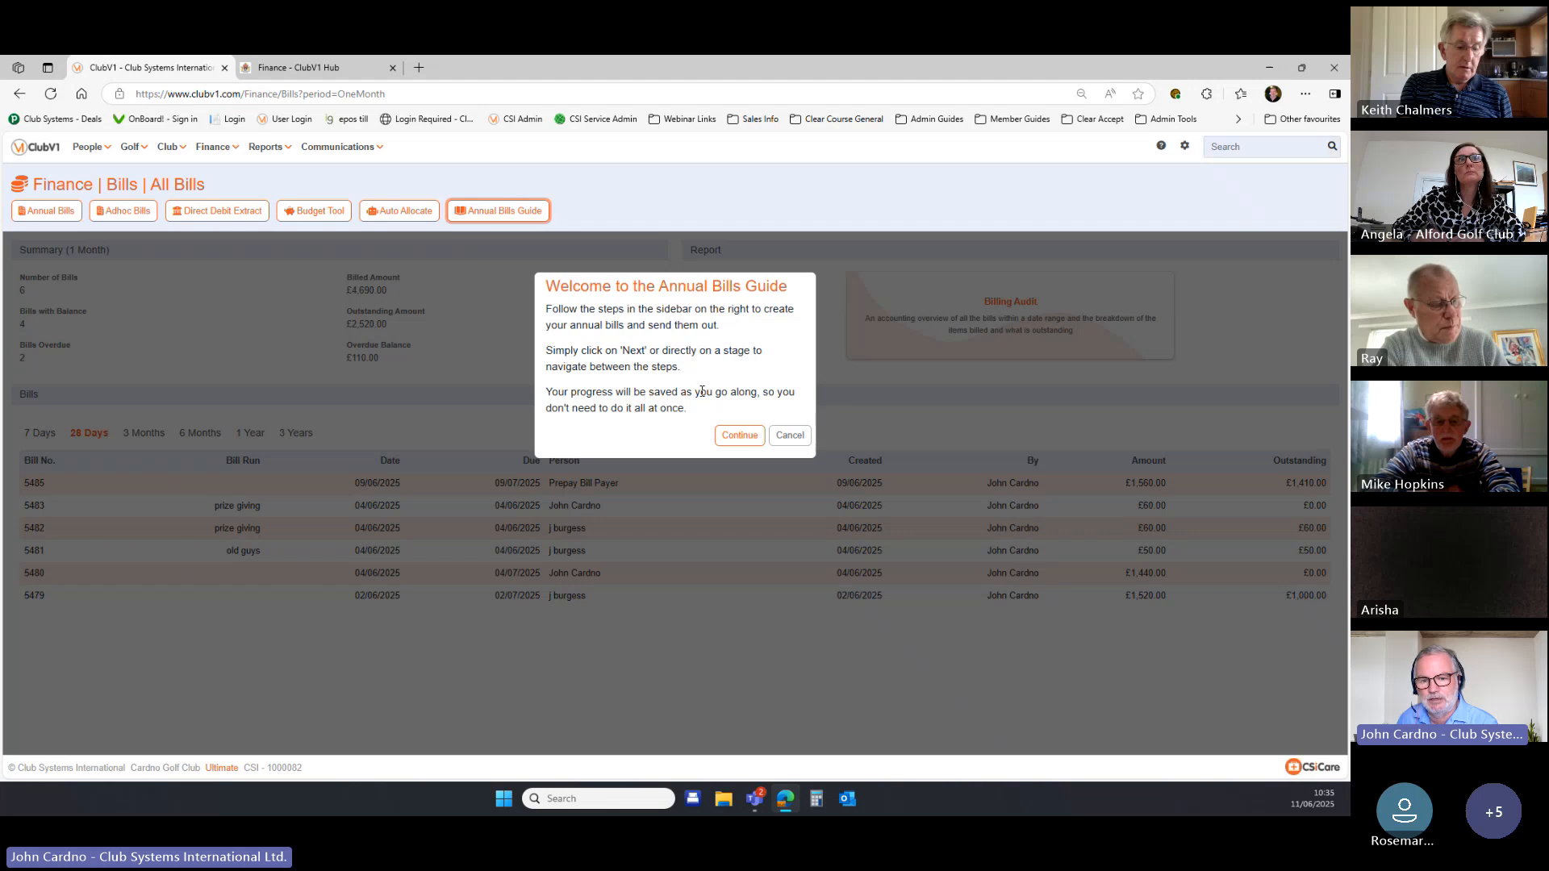
left_click(747, 435)
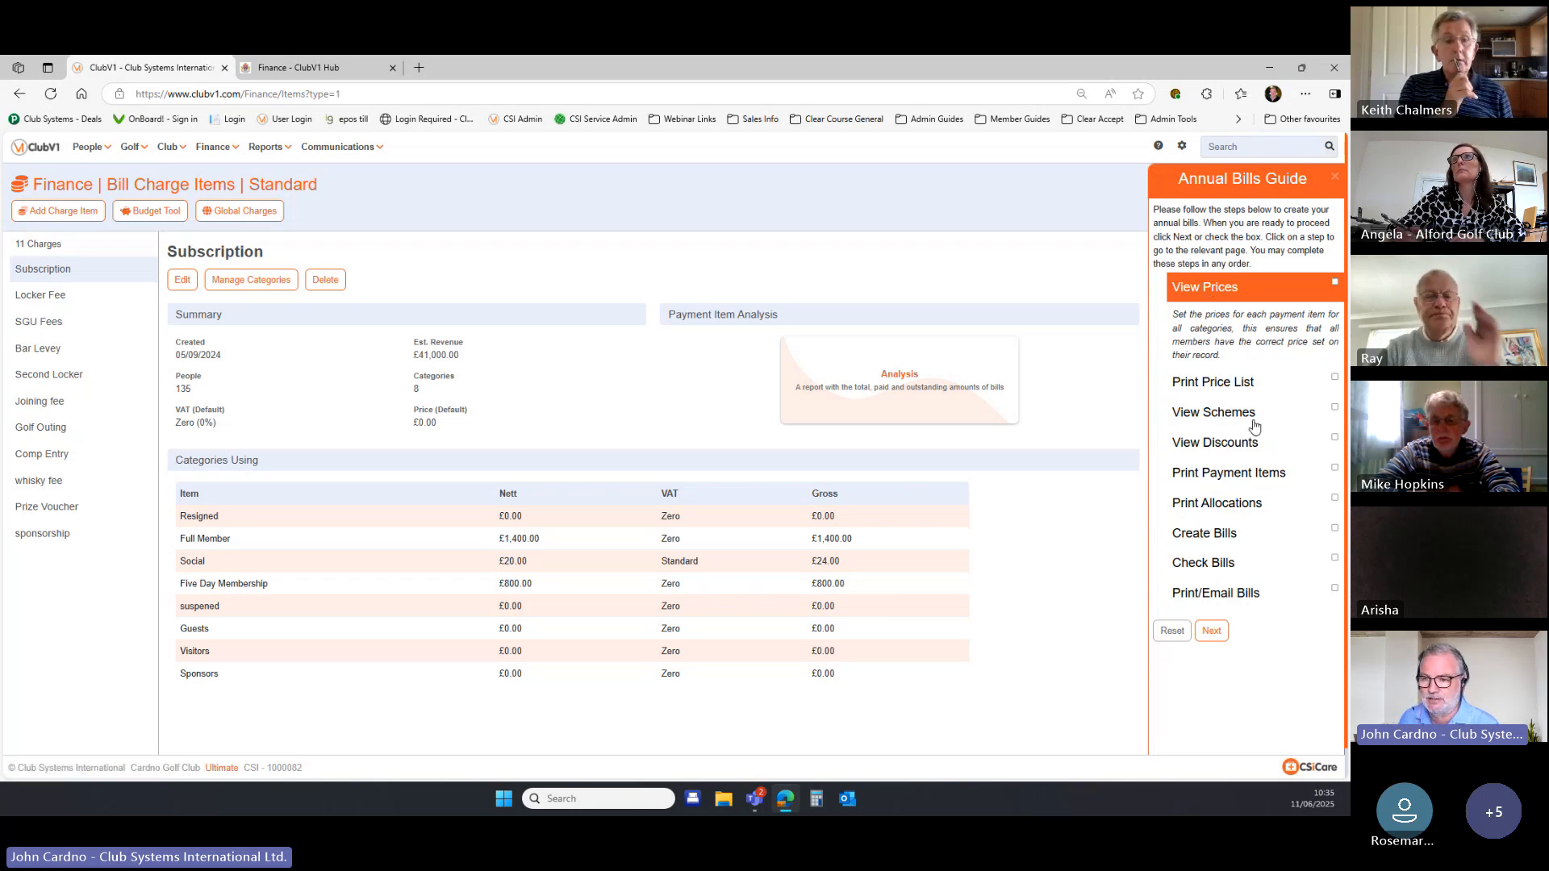
left_click(1335, 378)
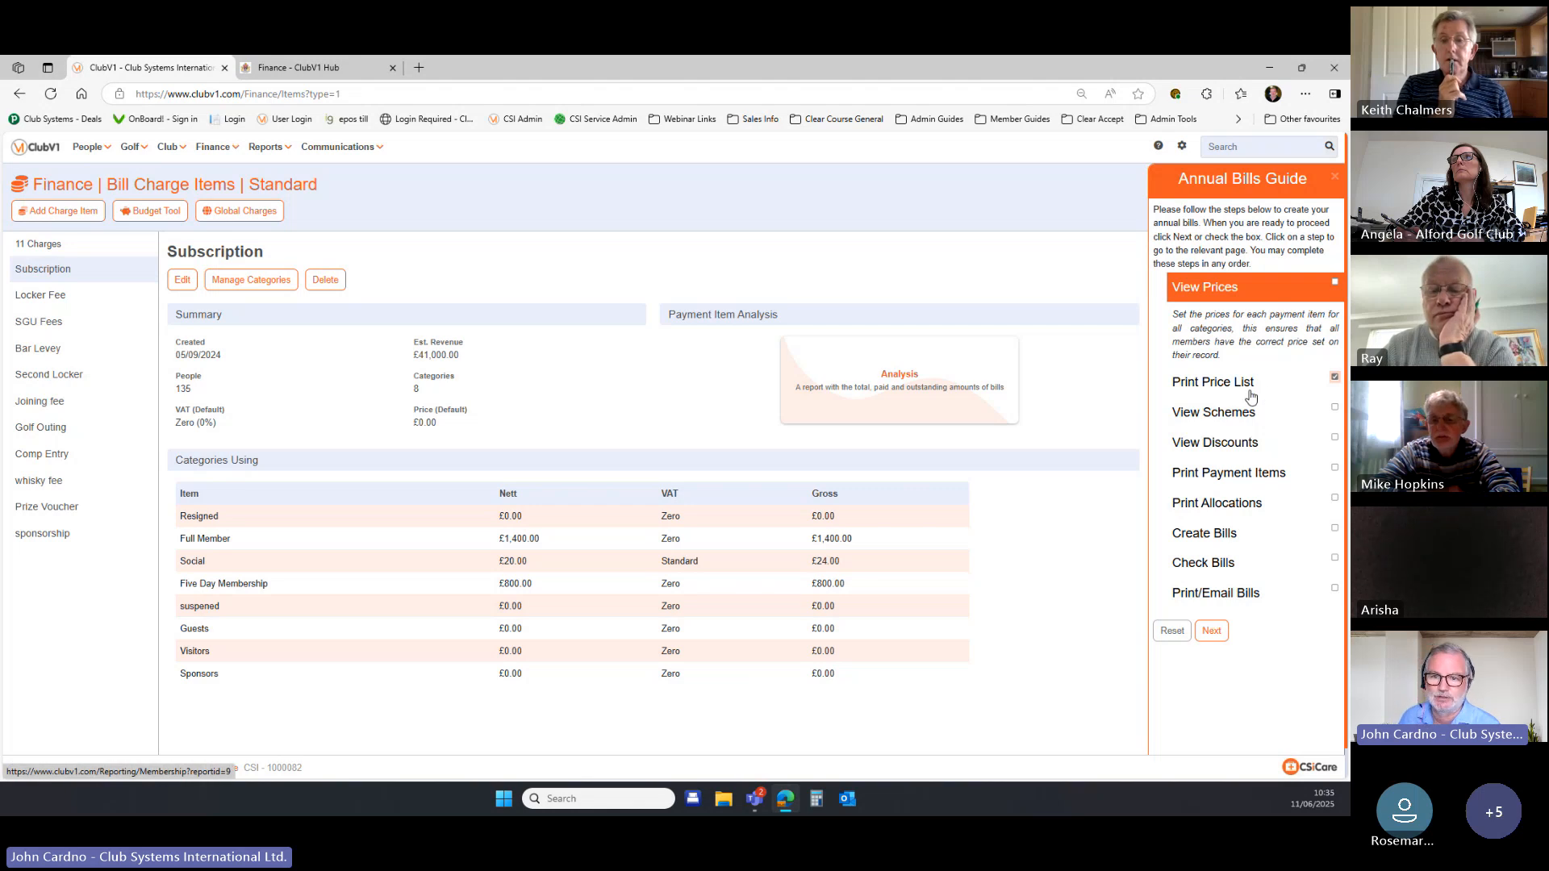
left_click(1335, 181)
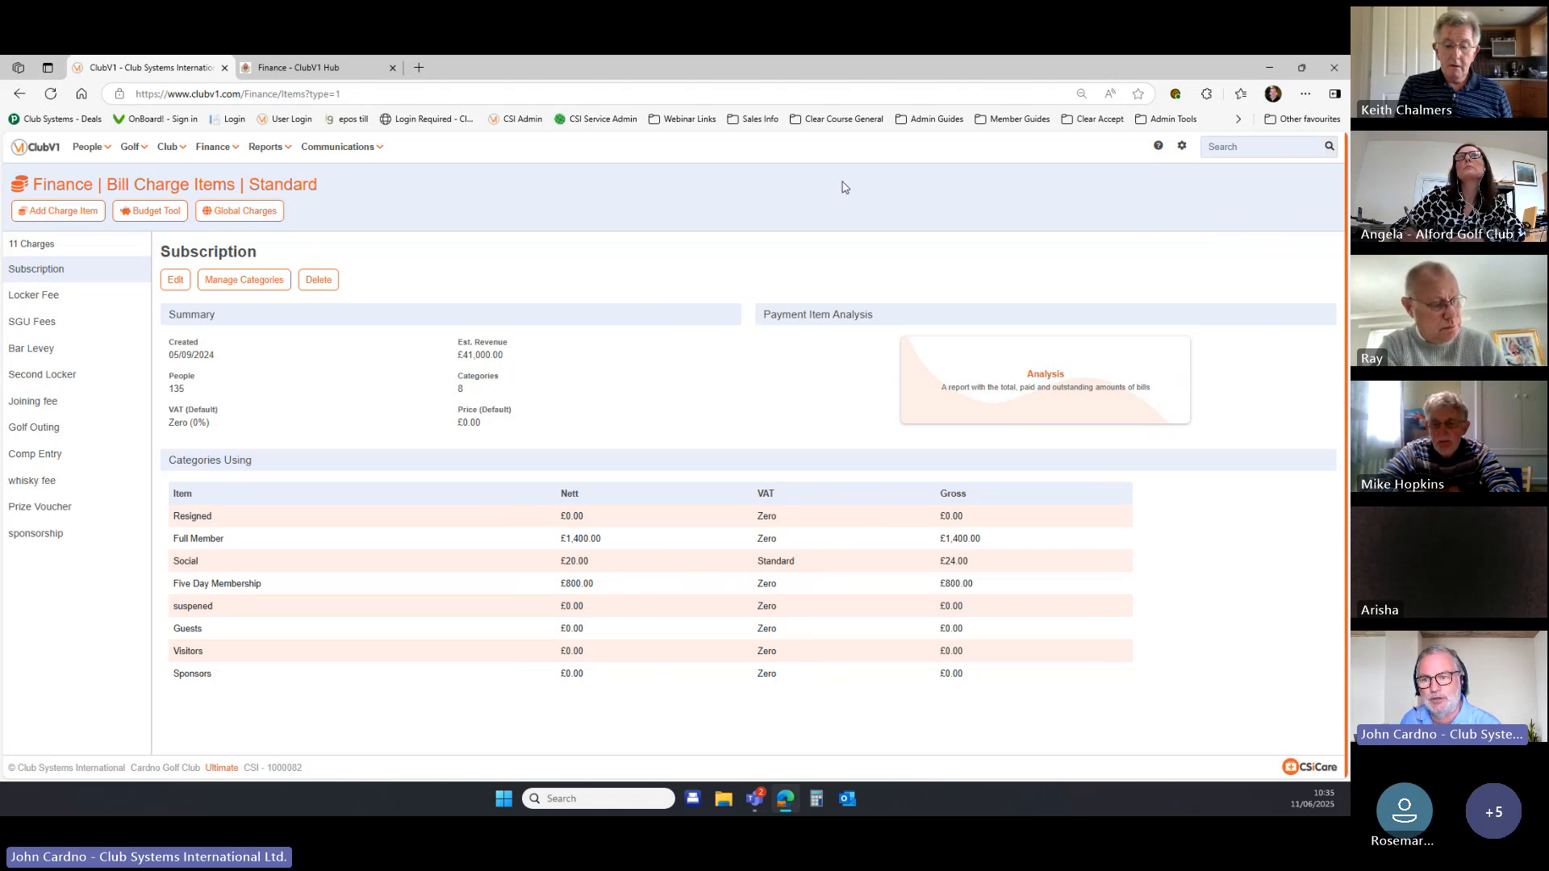
Open the ClubV1 online help centre and go to its ClubV1 Finance section.
left_click(1158, 147)
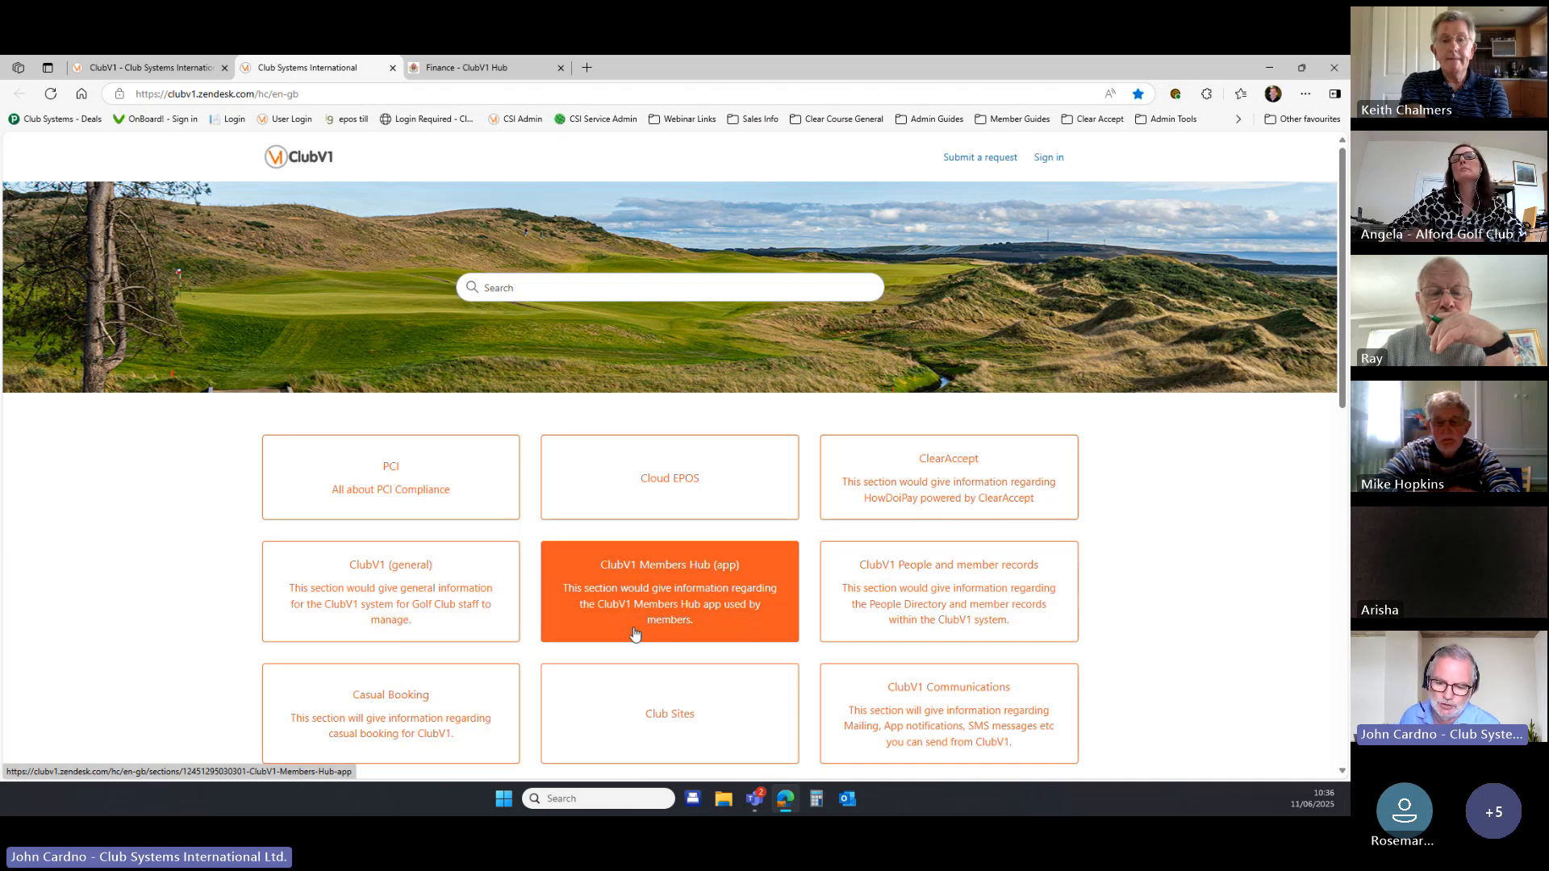
scroll(635, 635, "down", 3)
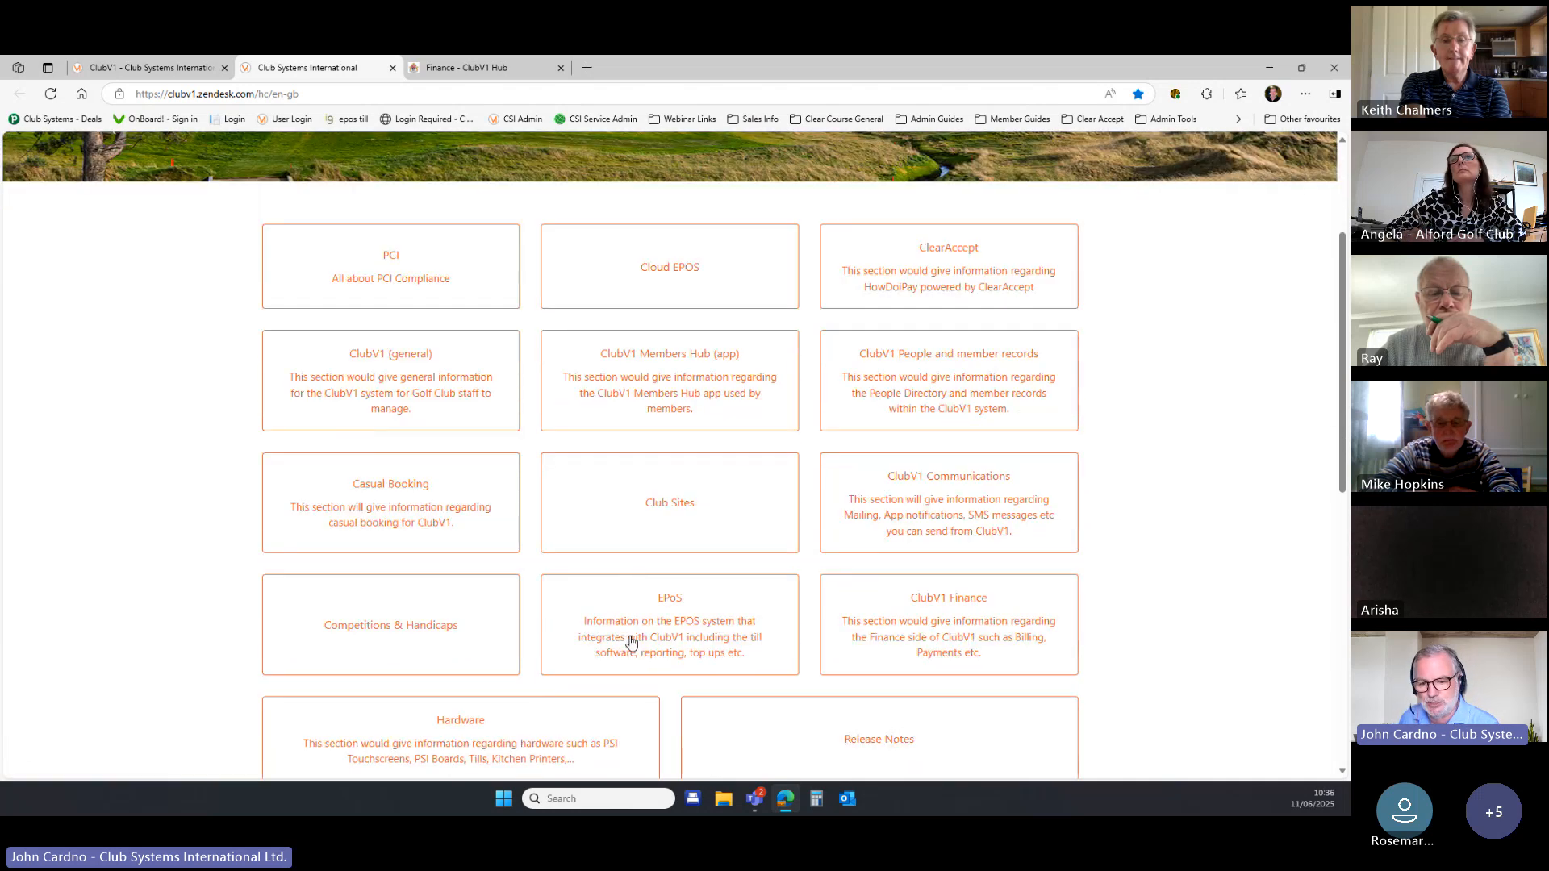
scroll(626, 516, "up", 1)
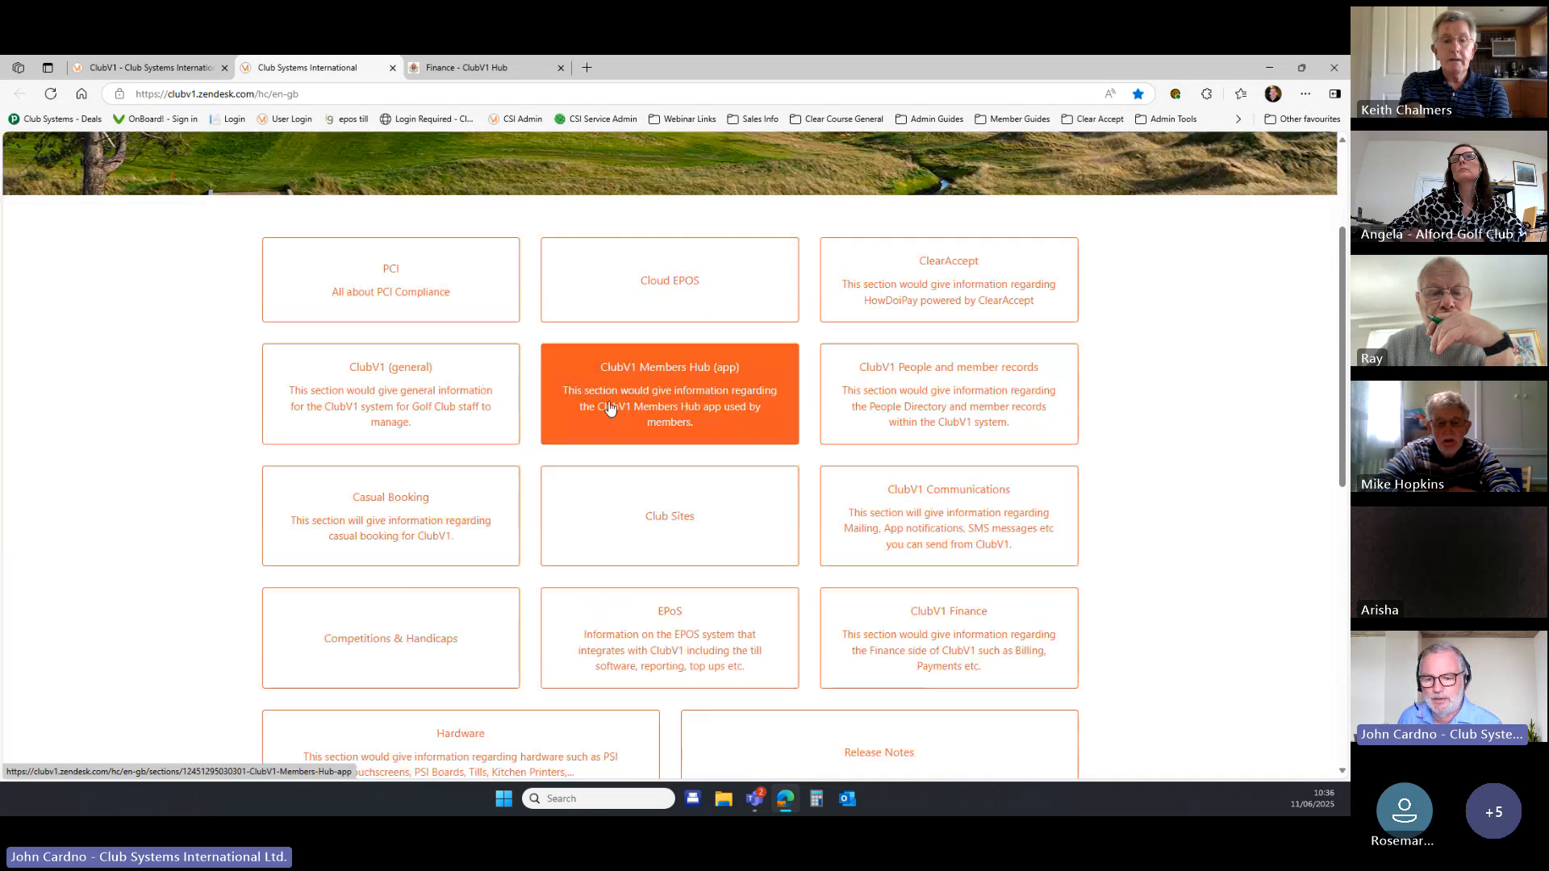
scroll(645, 452, "down", 1)
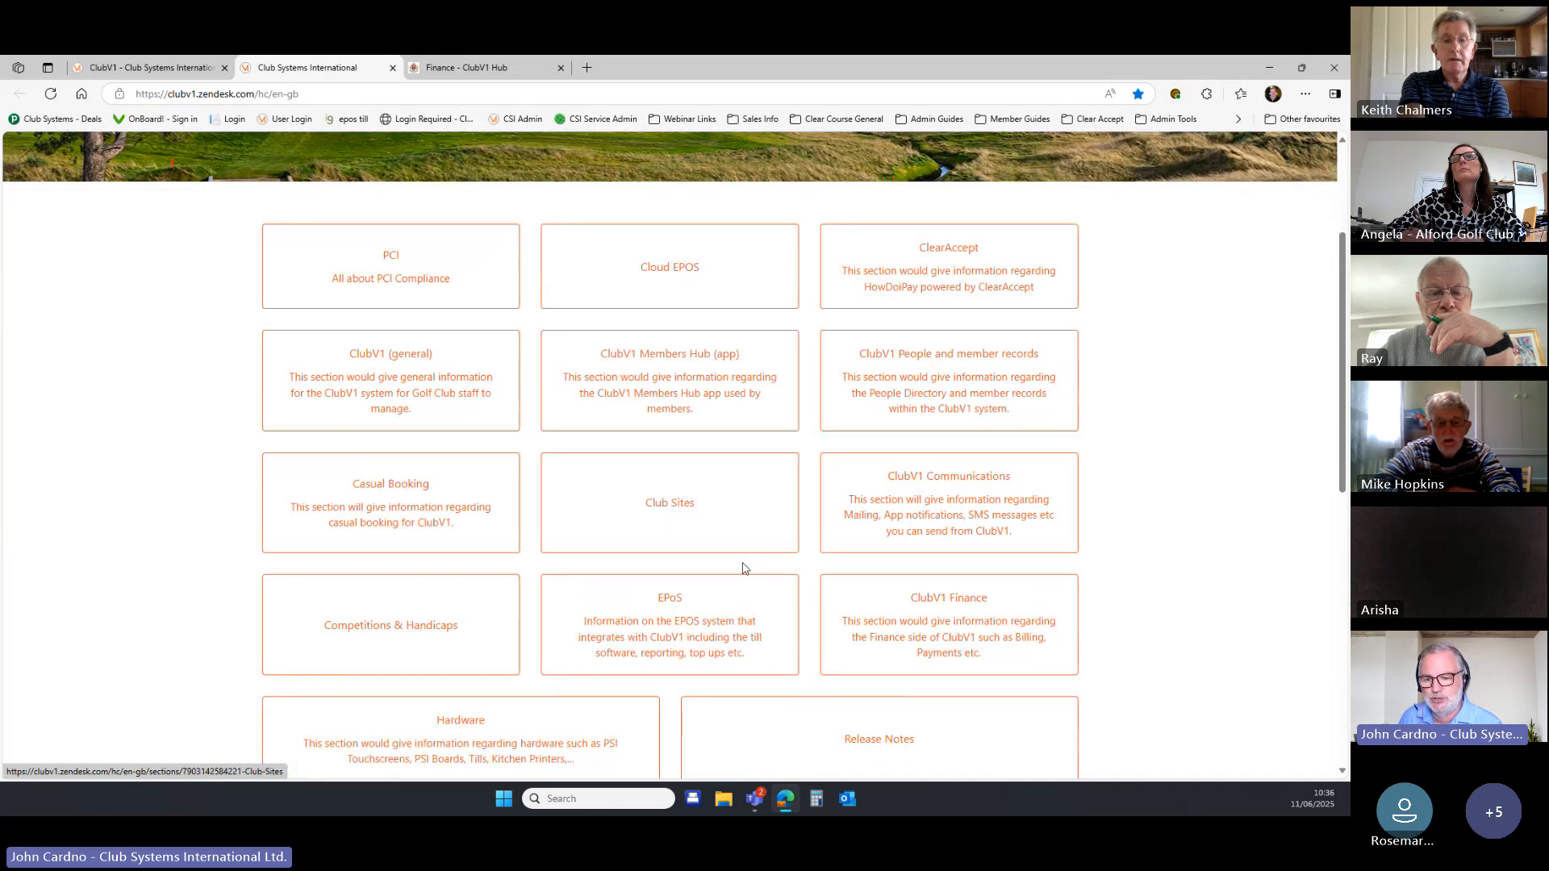
left_click(942, 636)
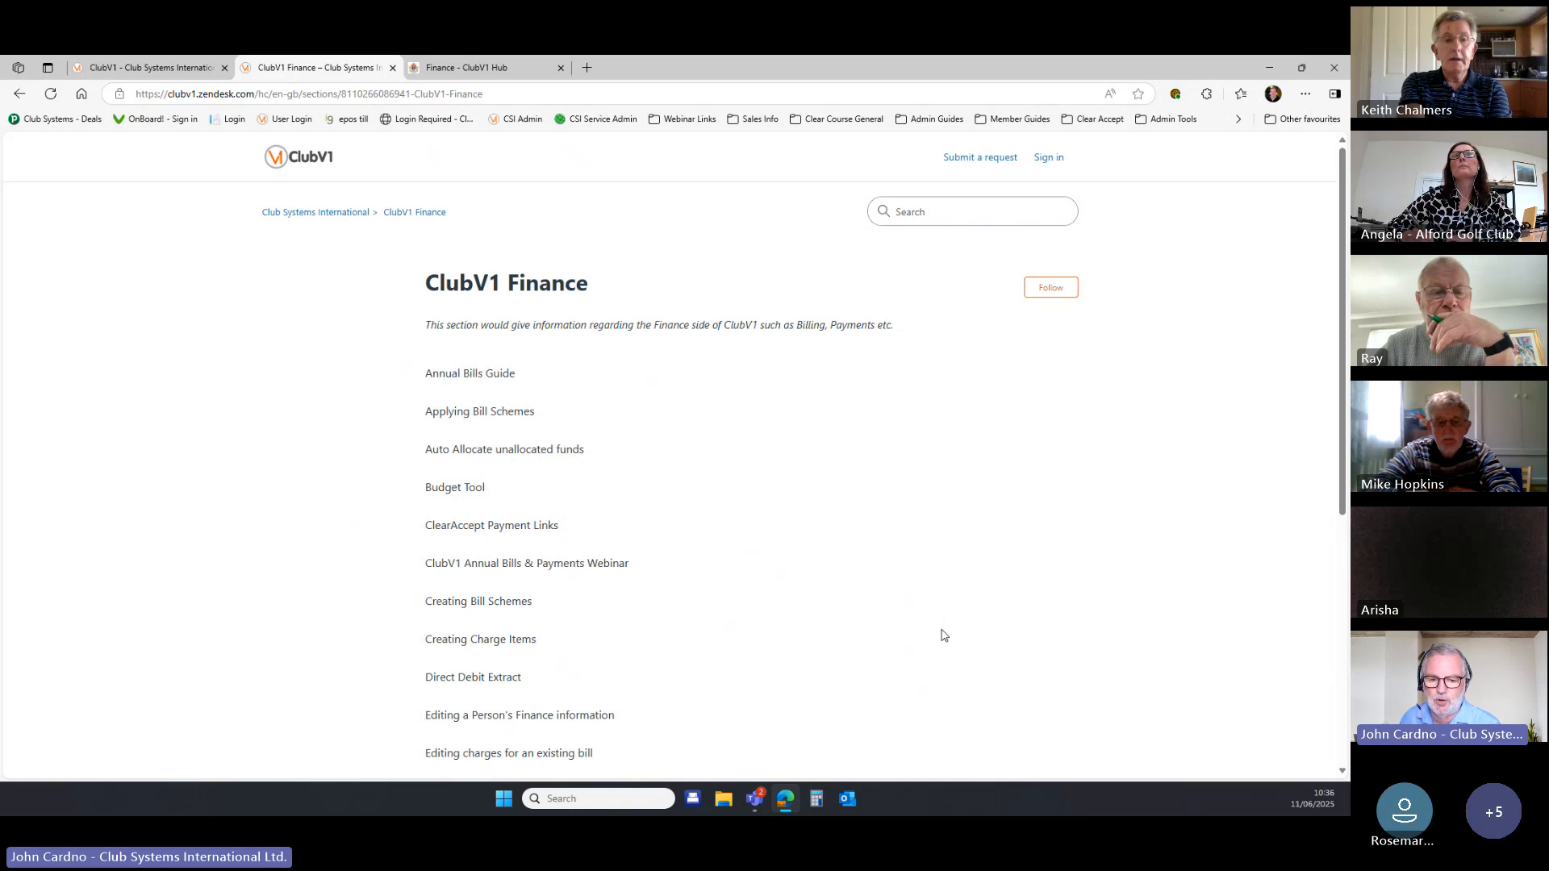
Open the help article "Editing charges for an existing bill" and read through the steps for enabling Edit Charges.
scroll(675, 432, "down", 2)
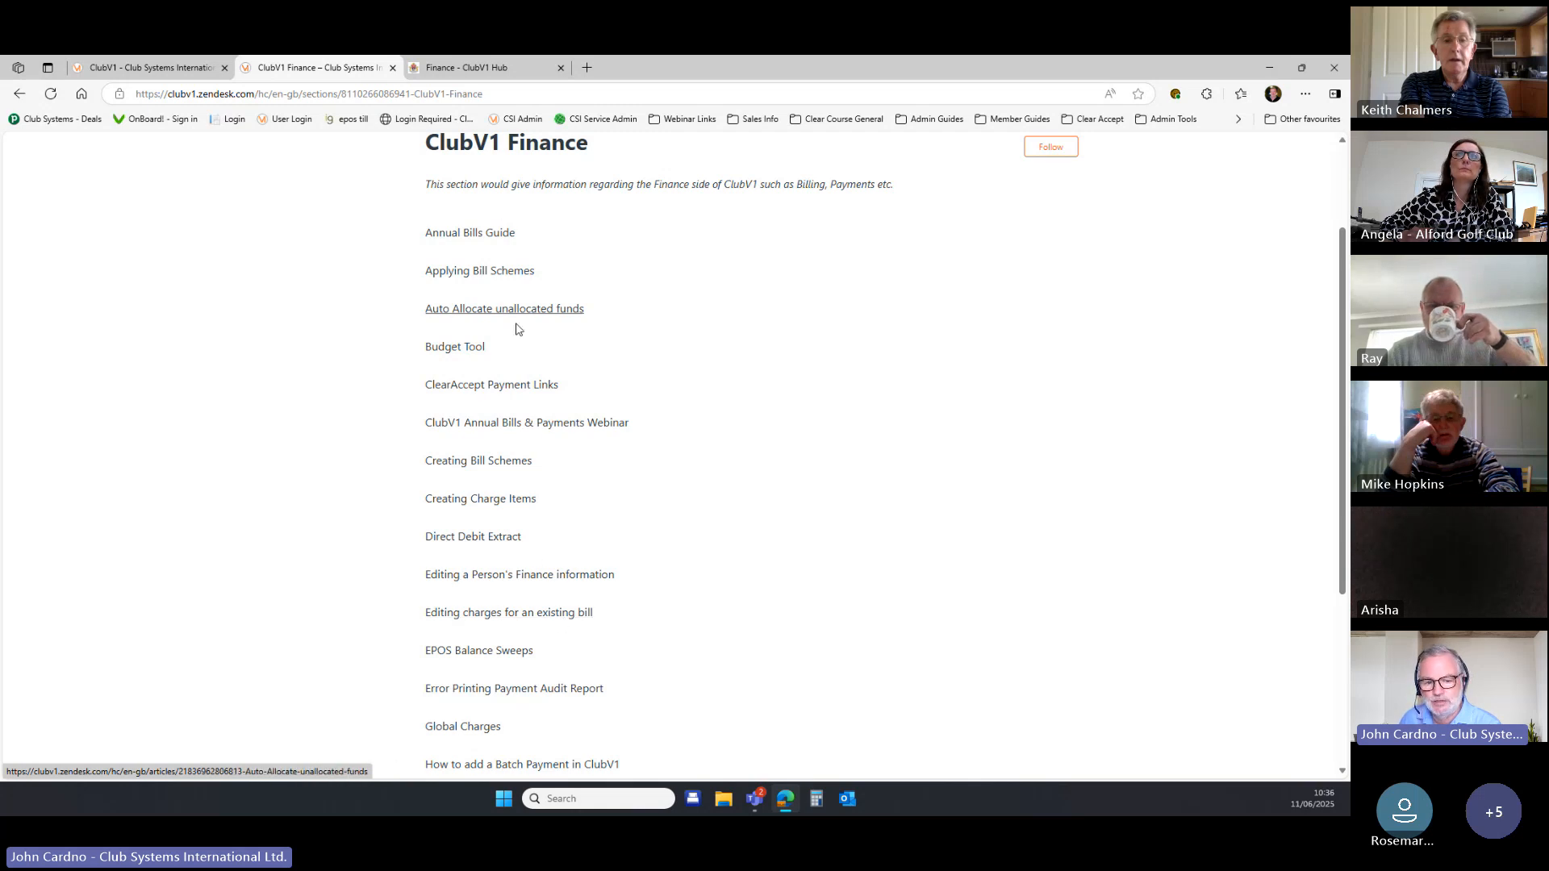
left_click(553, 615)
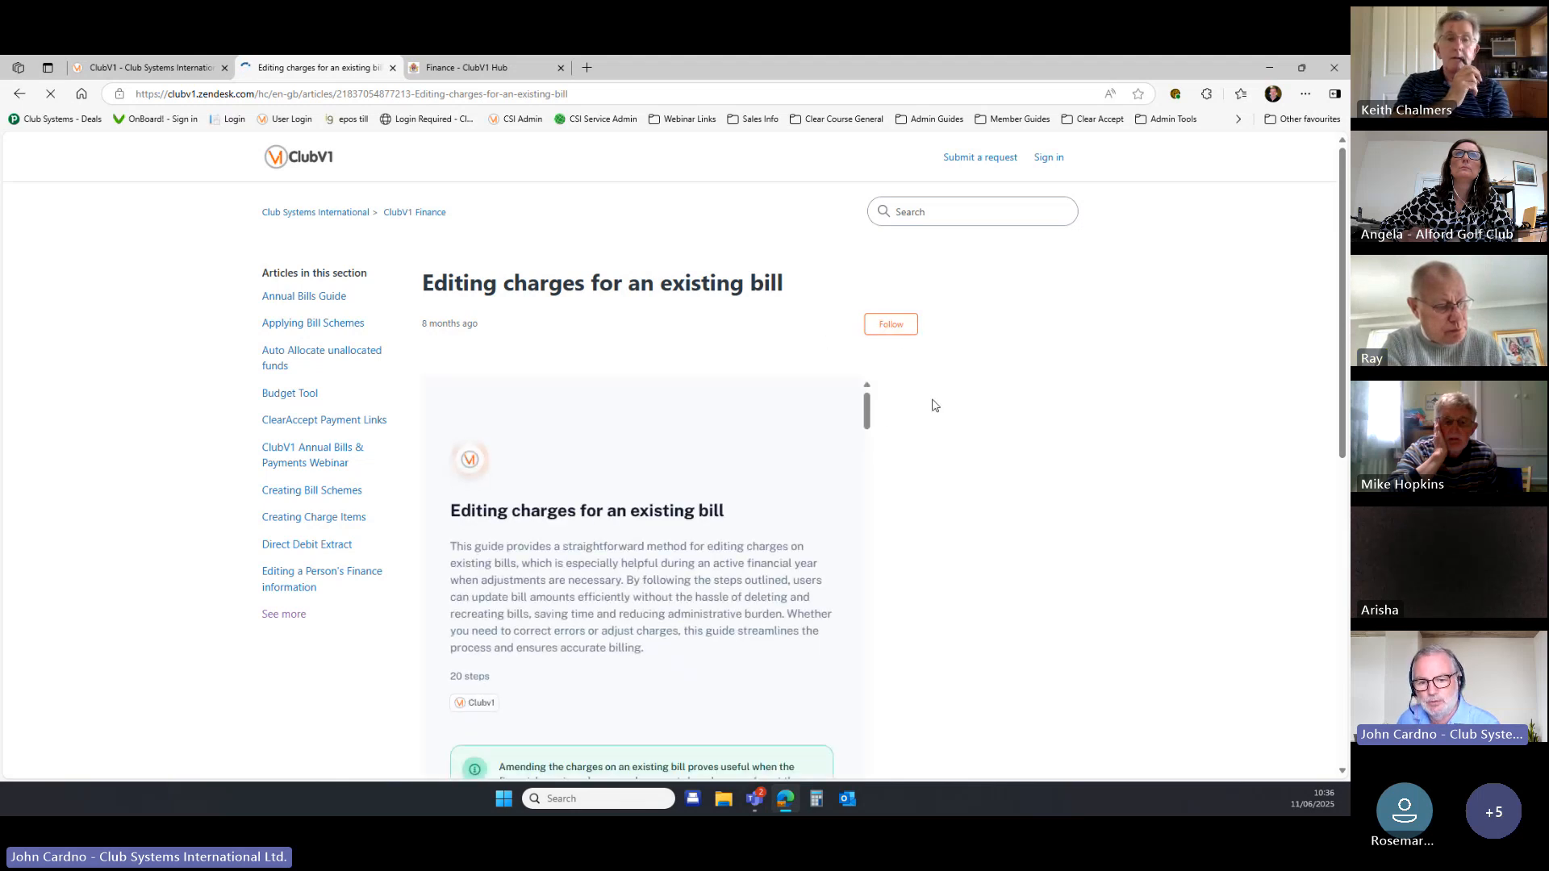
scroll(855, 436, "down", 6)
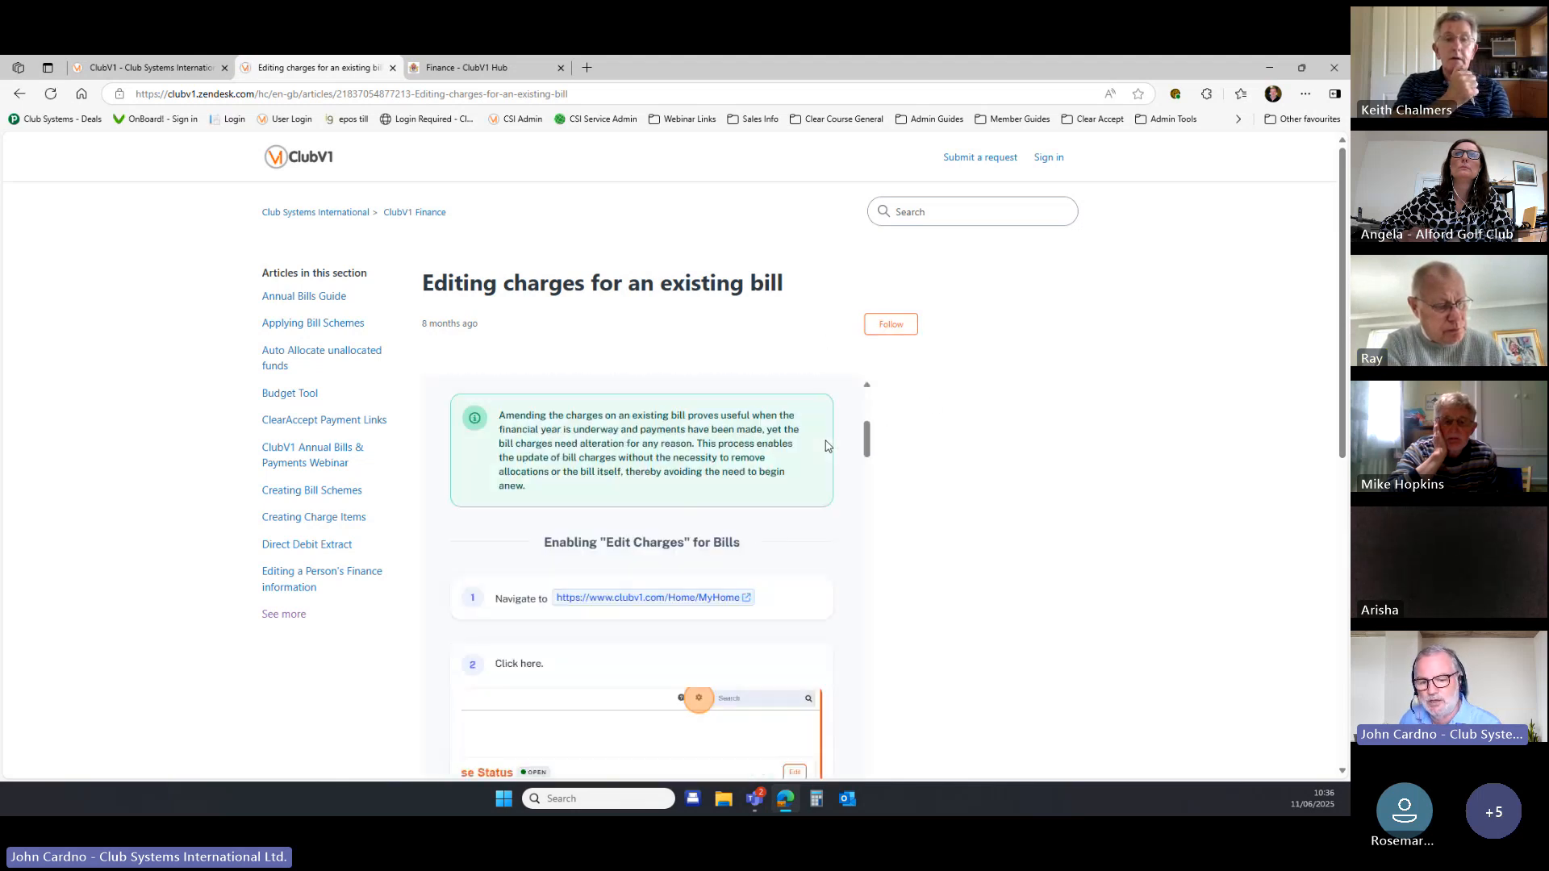
scroll(826, 446, "down", 2)
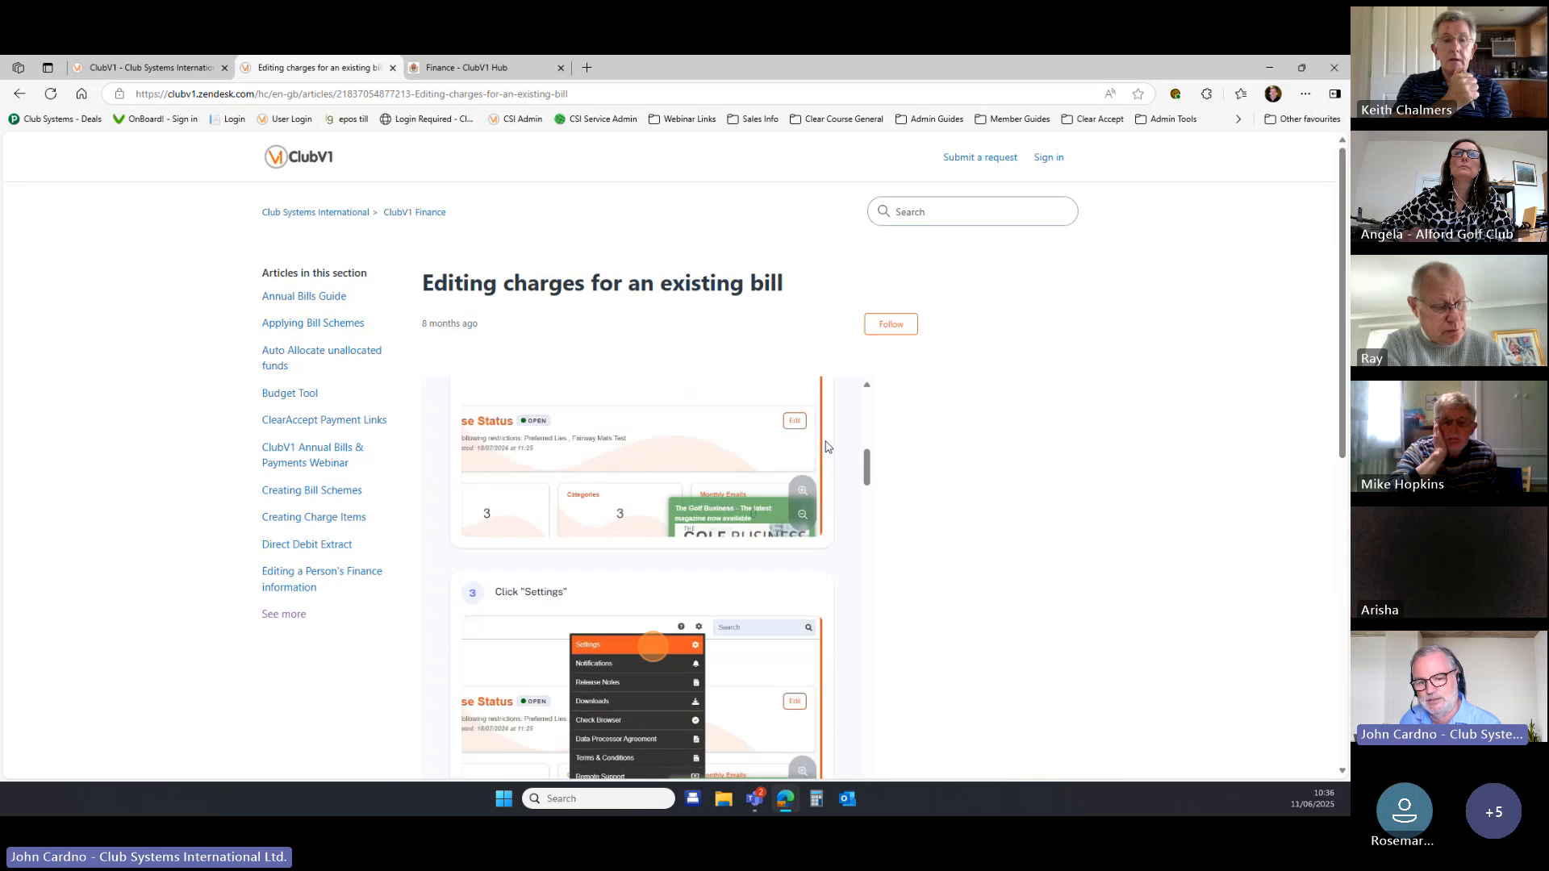
scroll(825, 446, "down", 7)
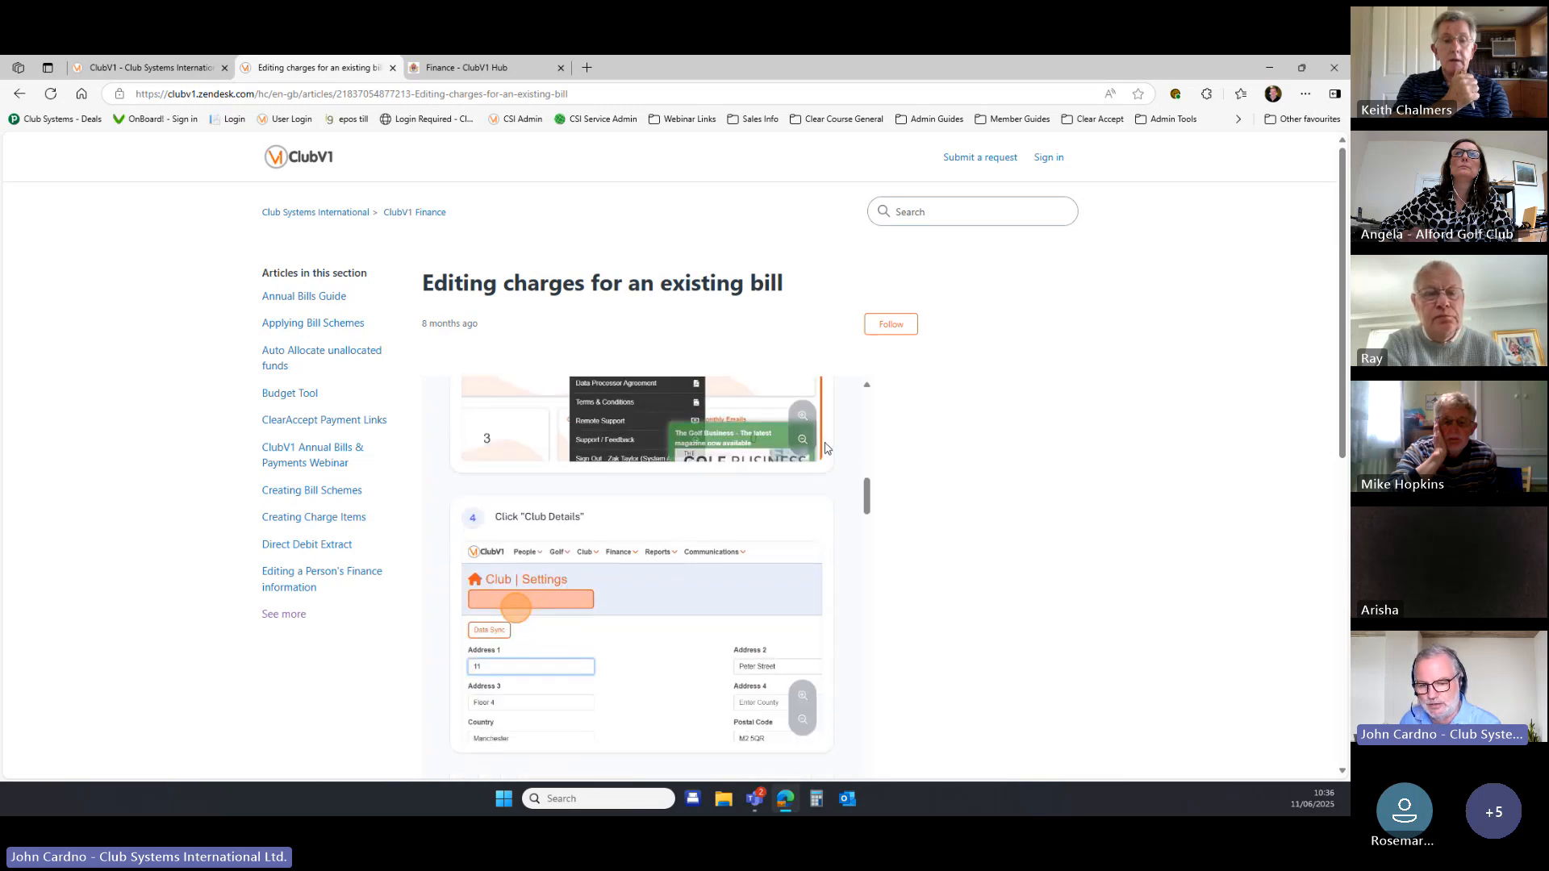
scroll(825, 447, "down", 6)
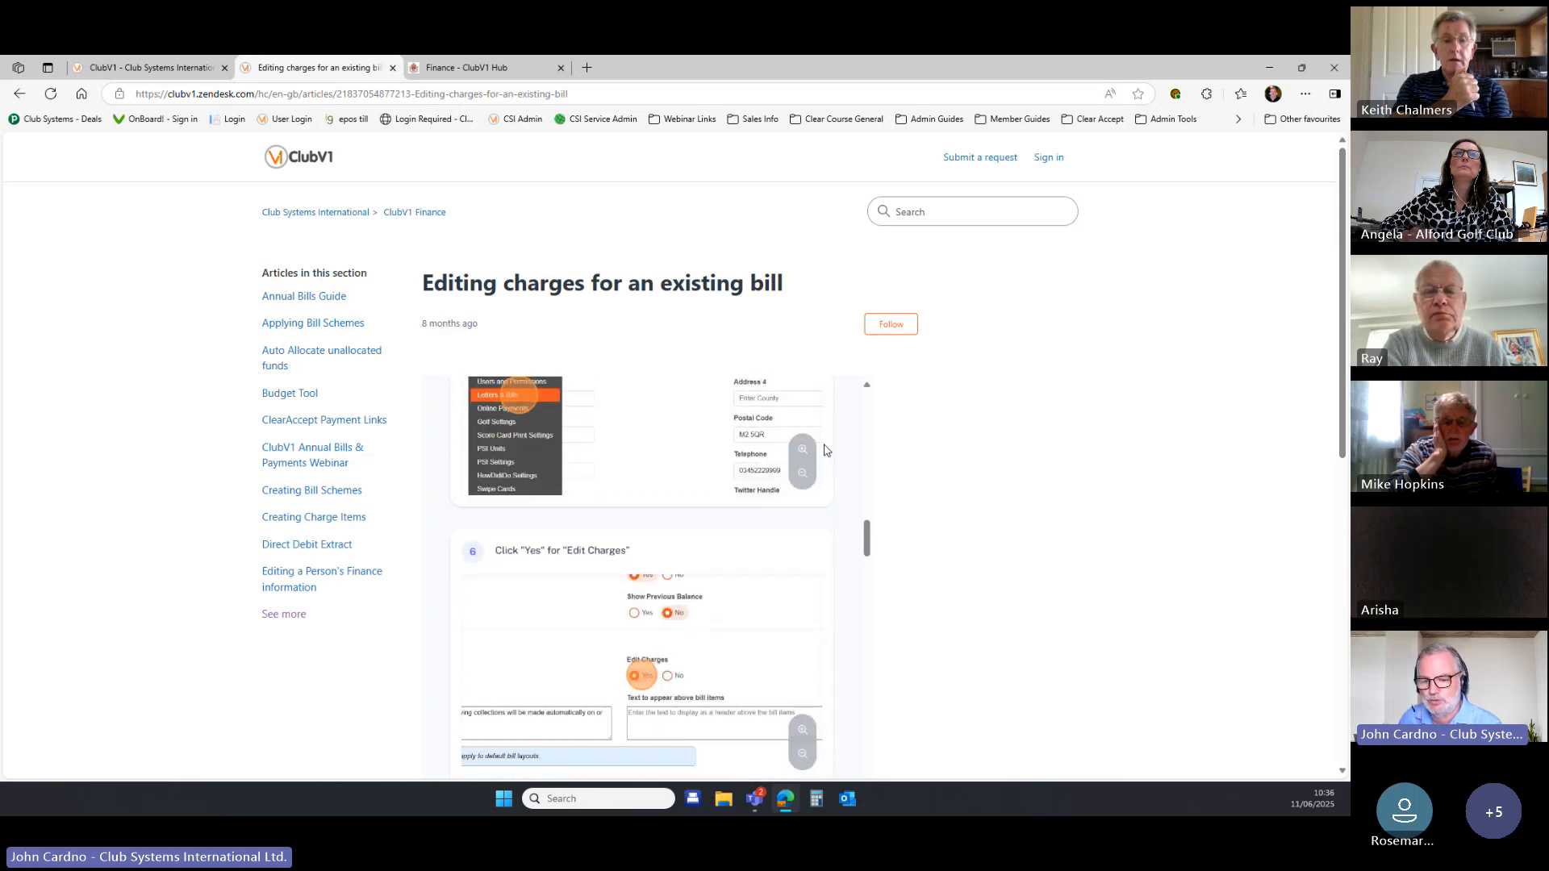
scroll(825, 450, "down", 6)
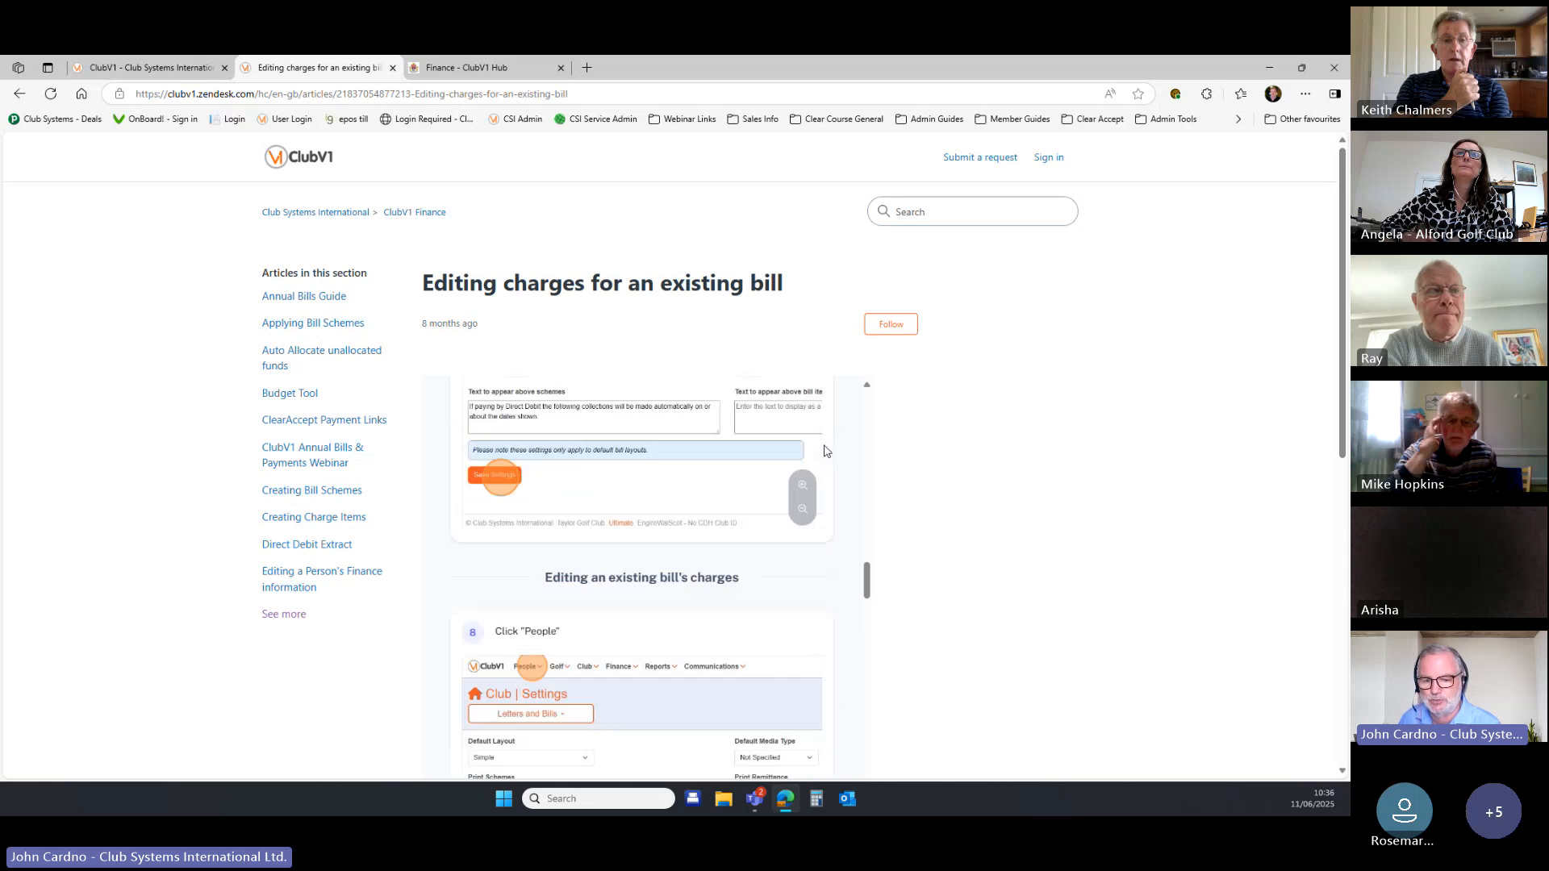
Return to the help centre's home page, and open it again from the help link on the ClubV1 admin site.
scroll(823, 449, "up", 7)
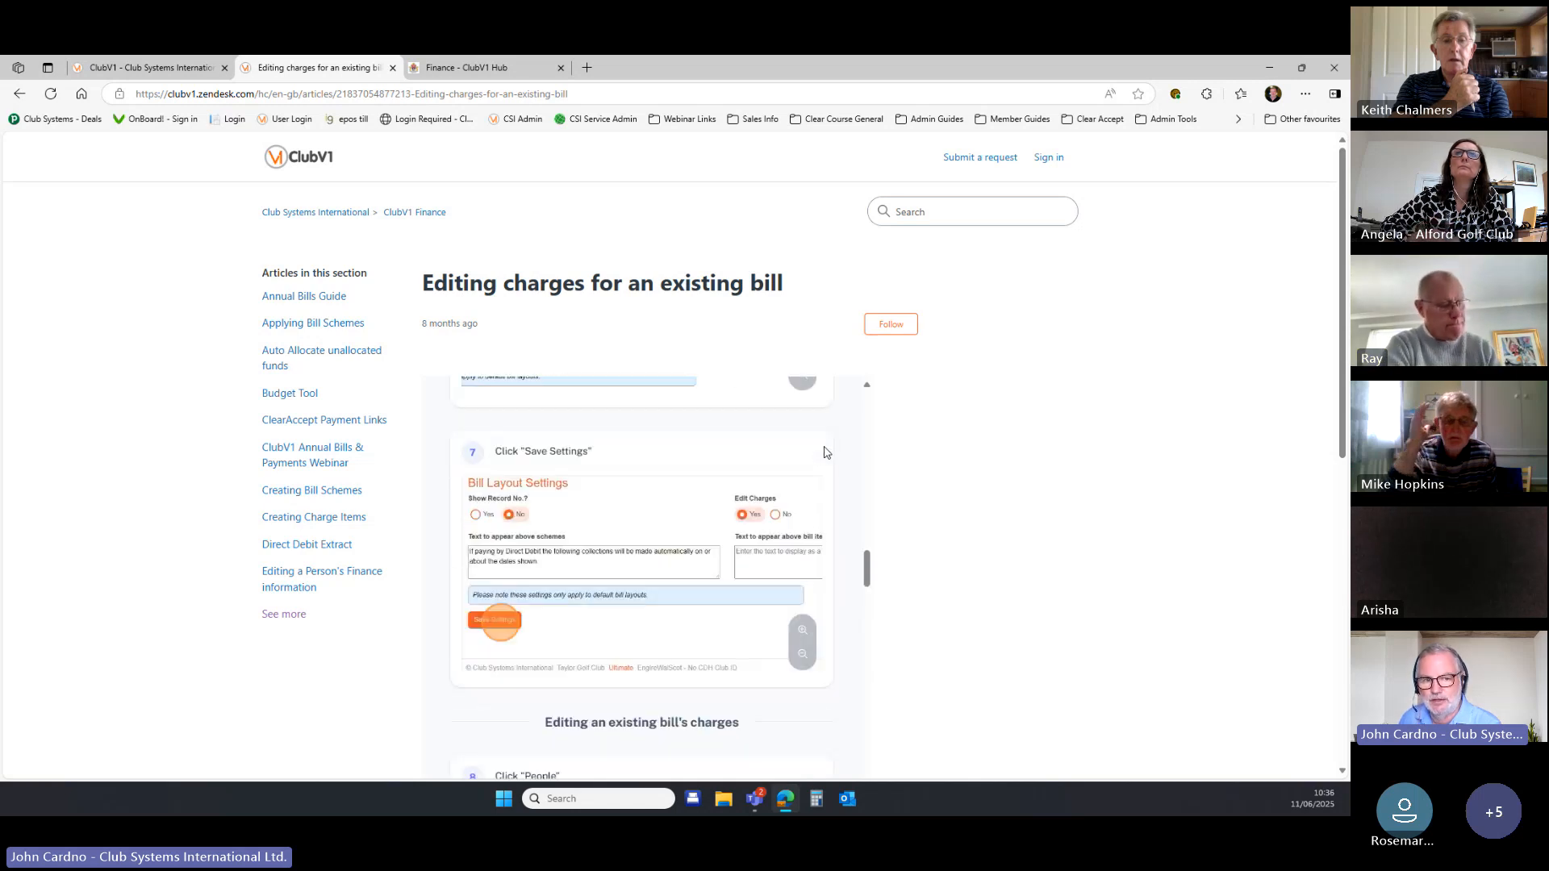
left_click(323, 213)
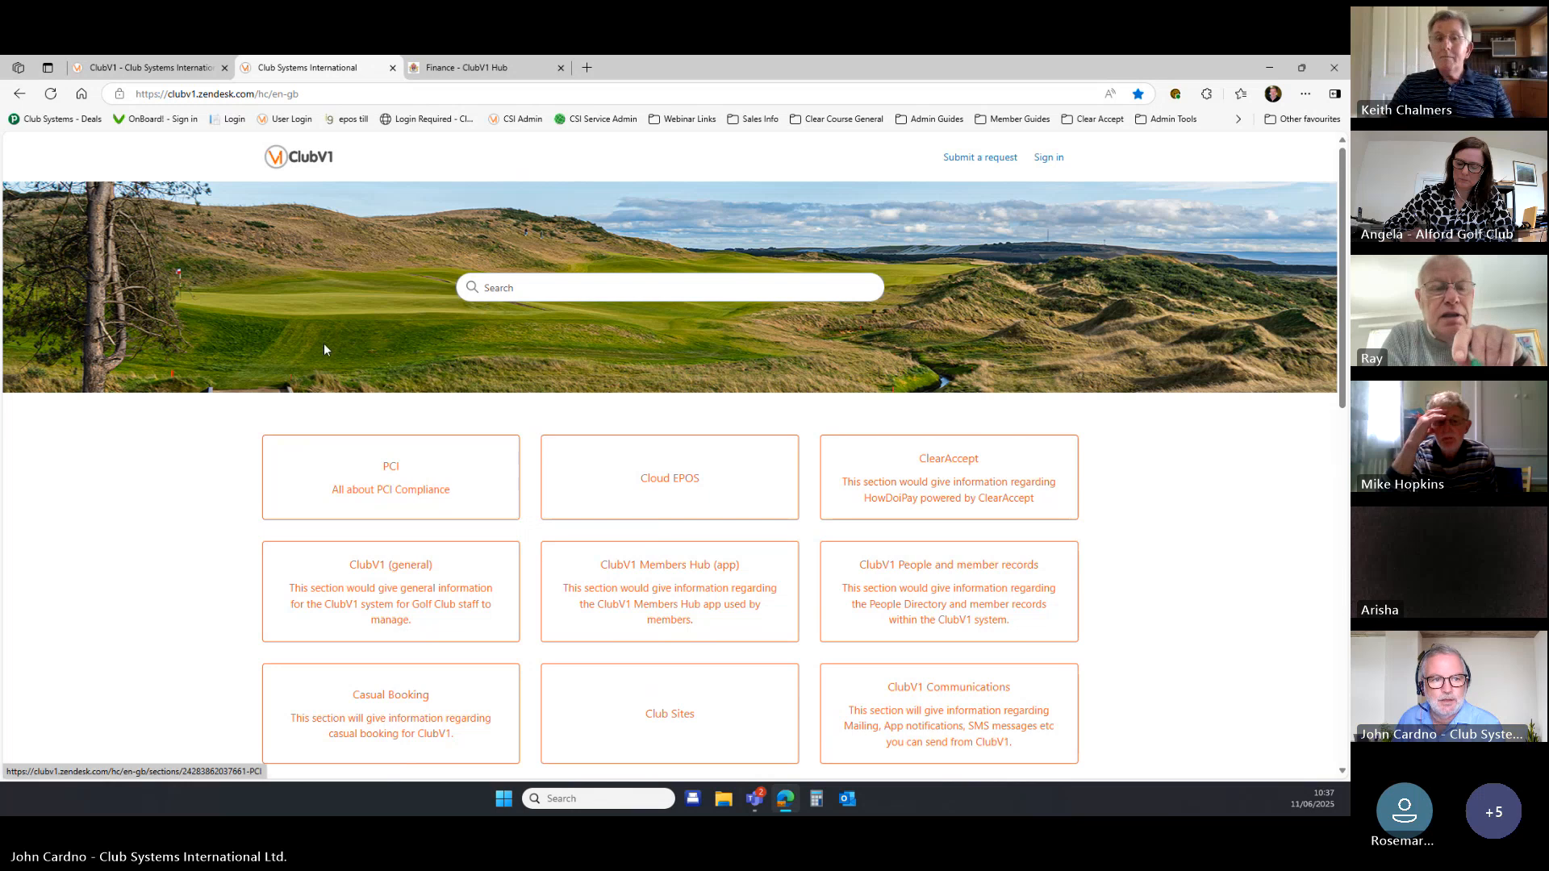
left_click(176, 69)
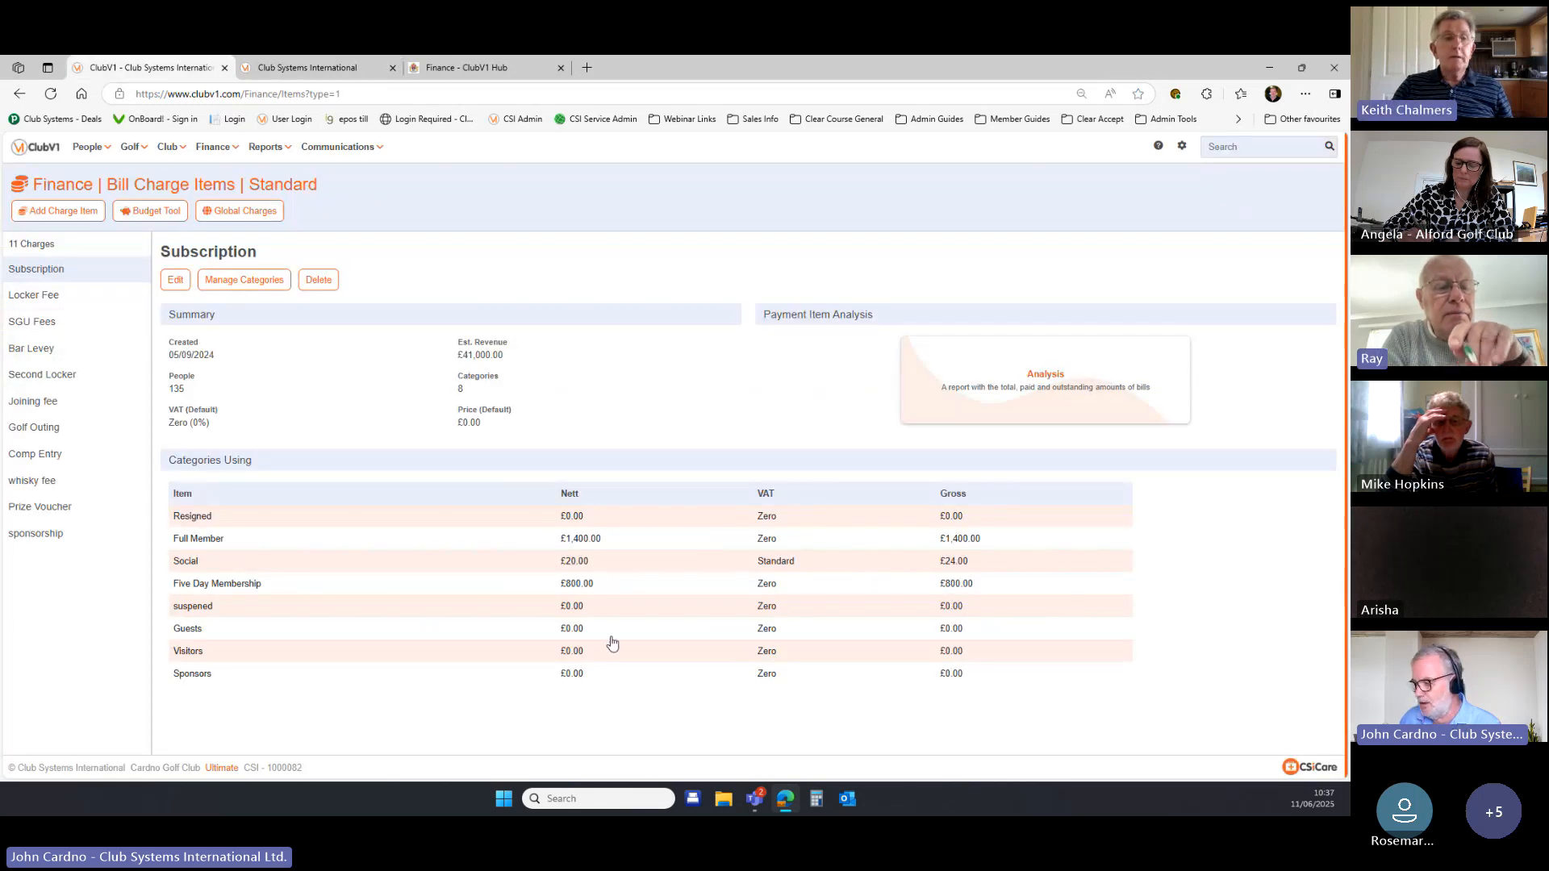
left_click(1159, 149)
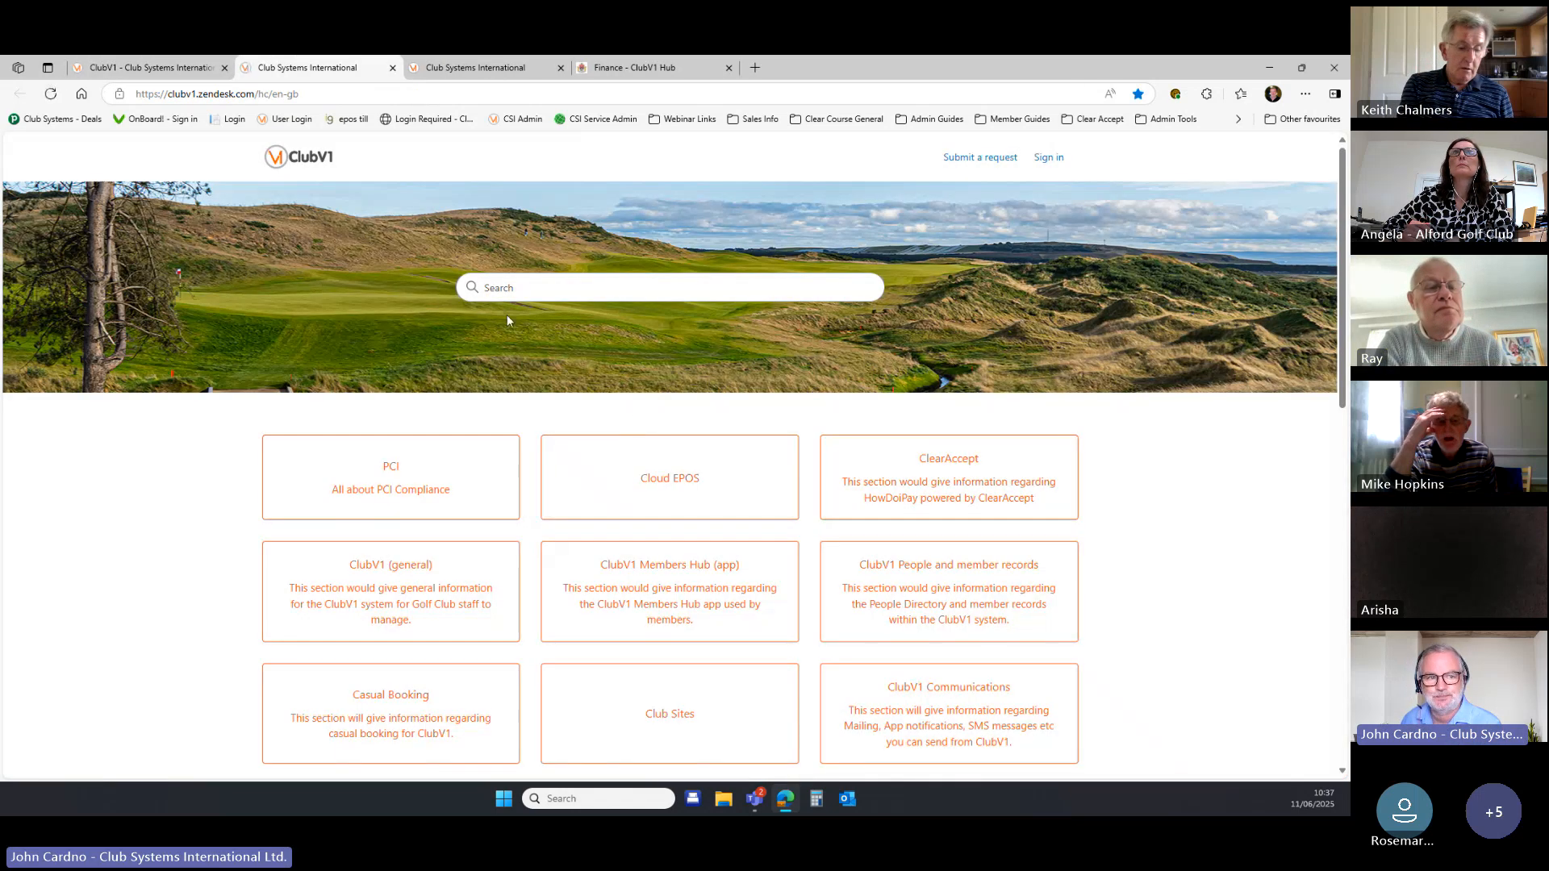
On the admin site's Locker Fee charge page, start adding a charge item and skim its Creating Charge Items help guide.
left_click(164, 69)
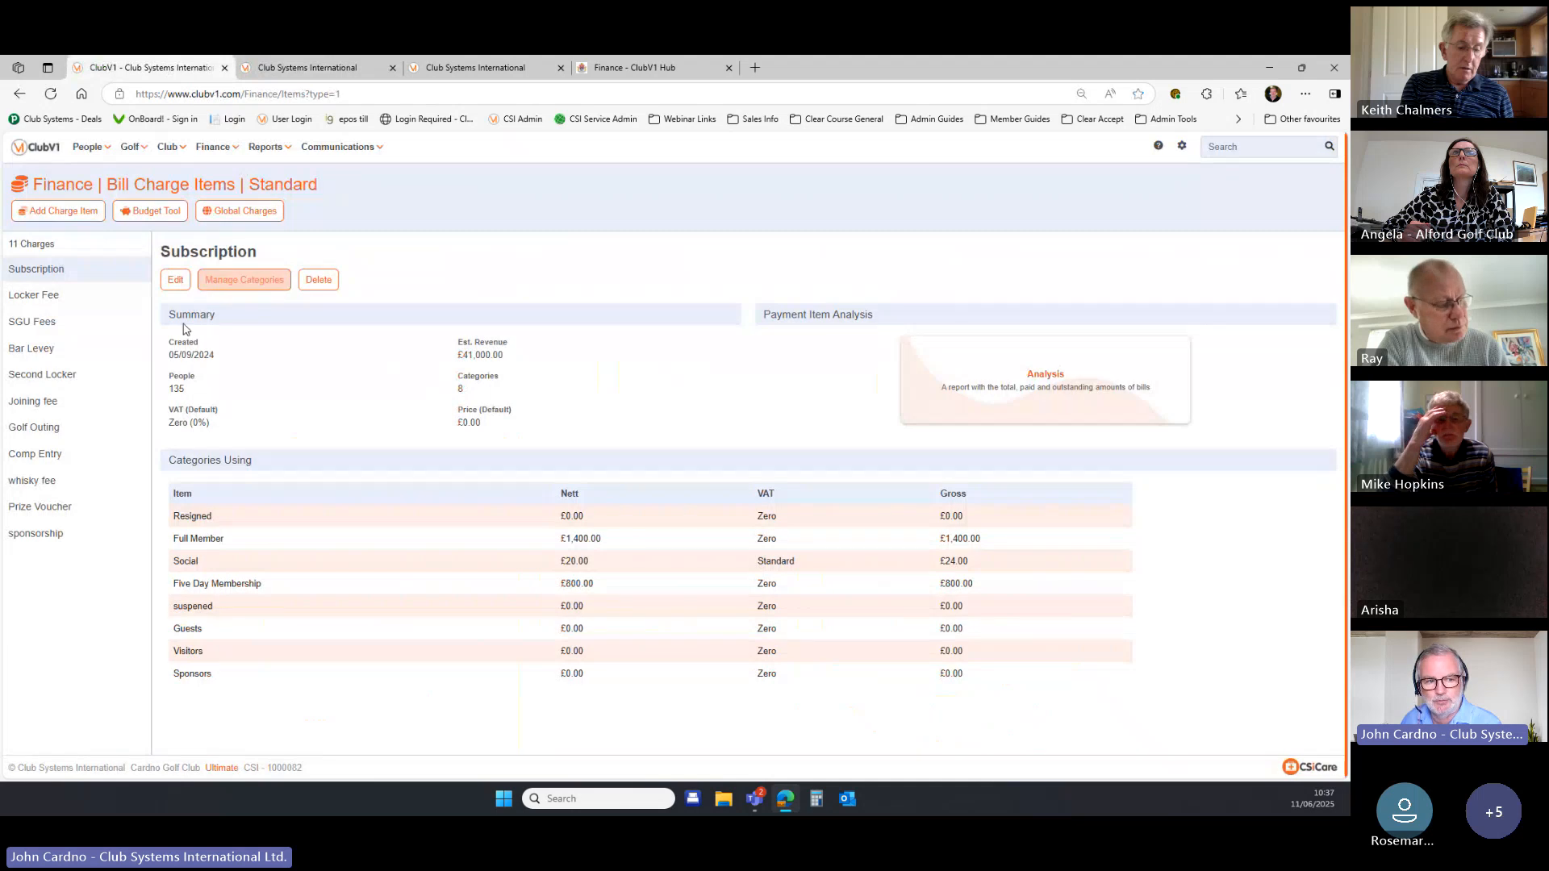
left_click(63, 303)
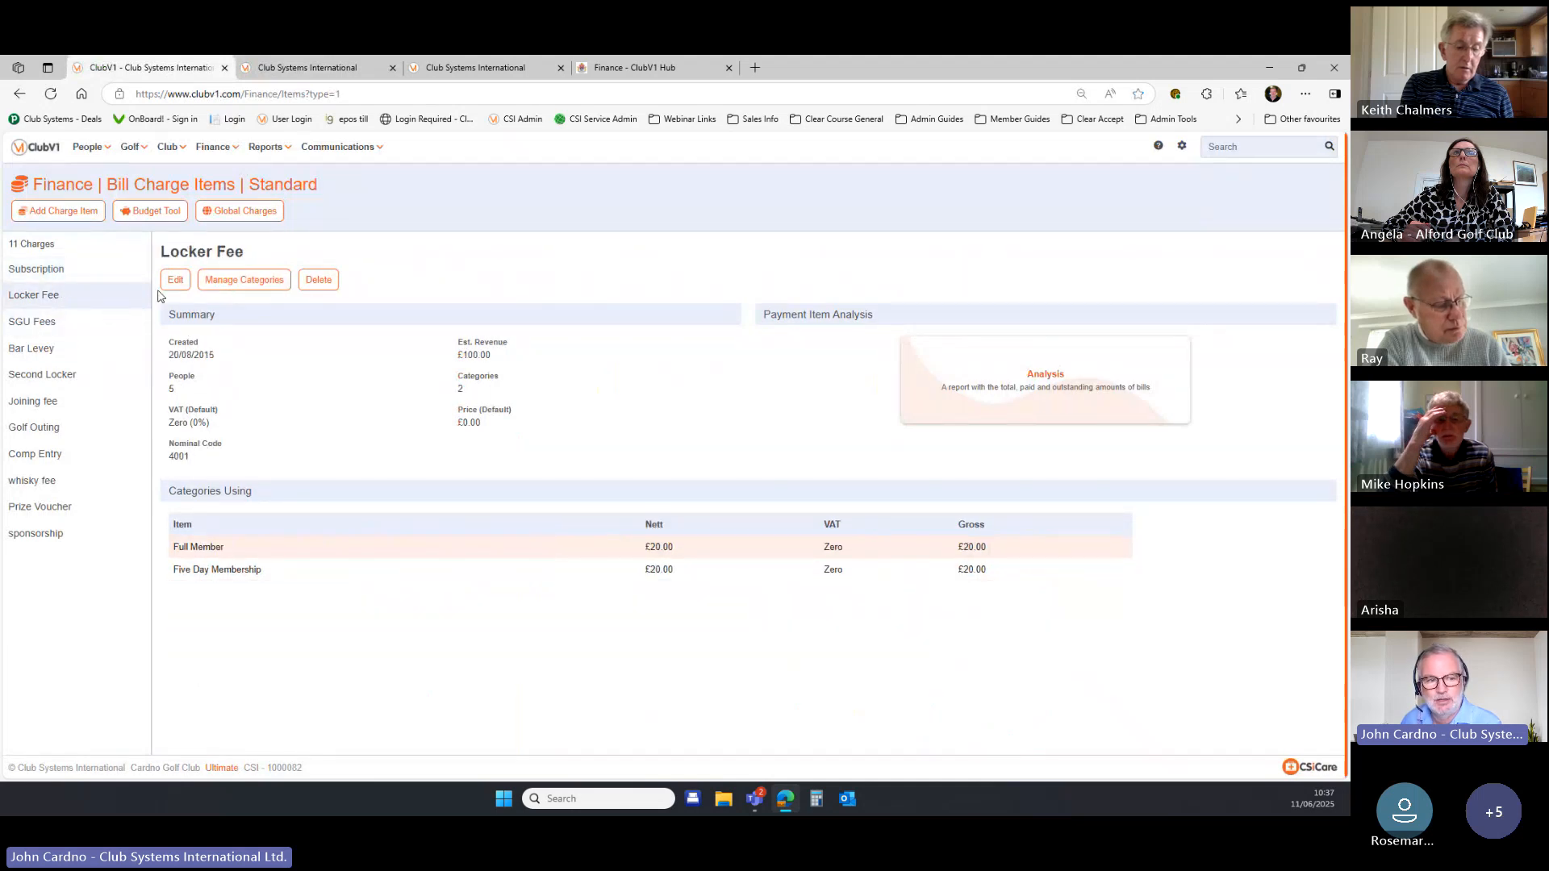
left_click(79, 211)
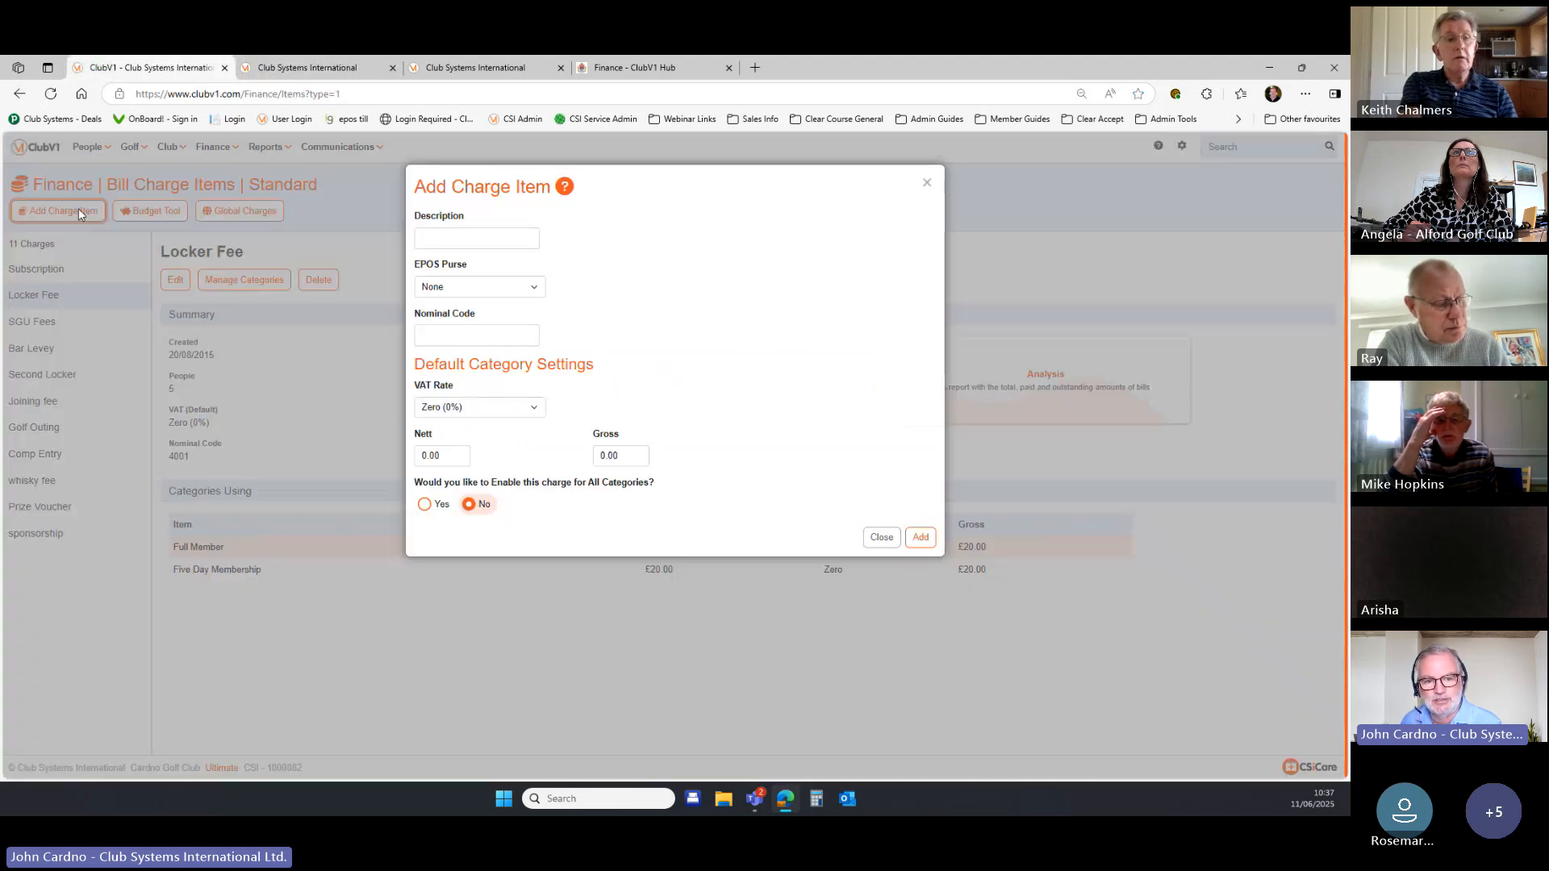
left_click(563, 188)
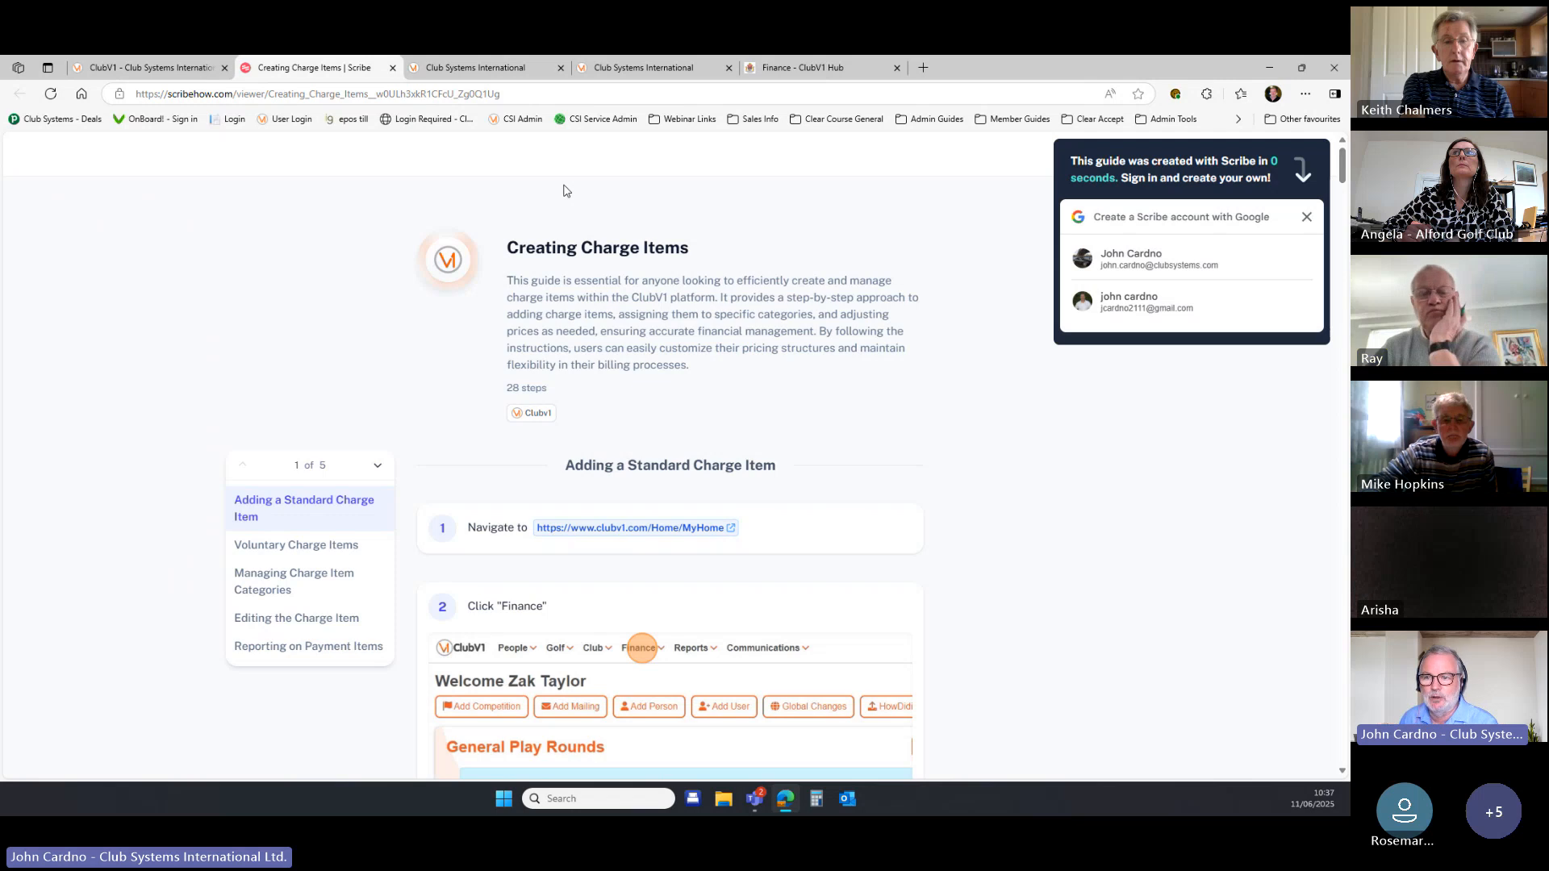
scroll(805, 482, "down", 1)
scroll(805, 483, "down", 5)
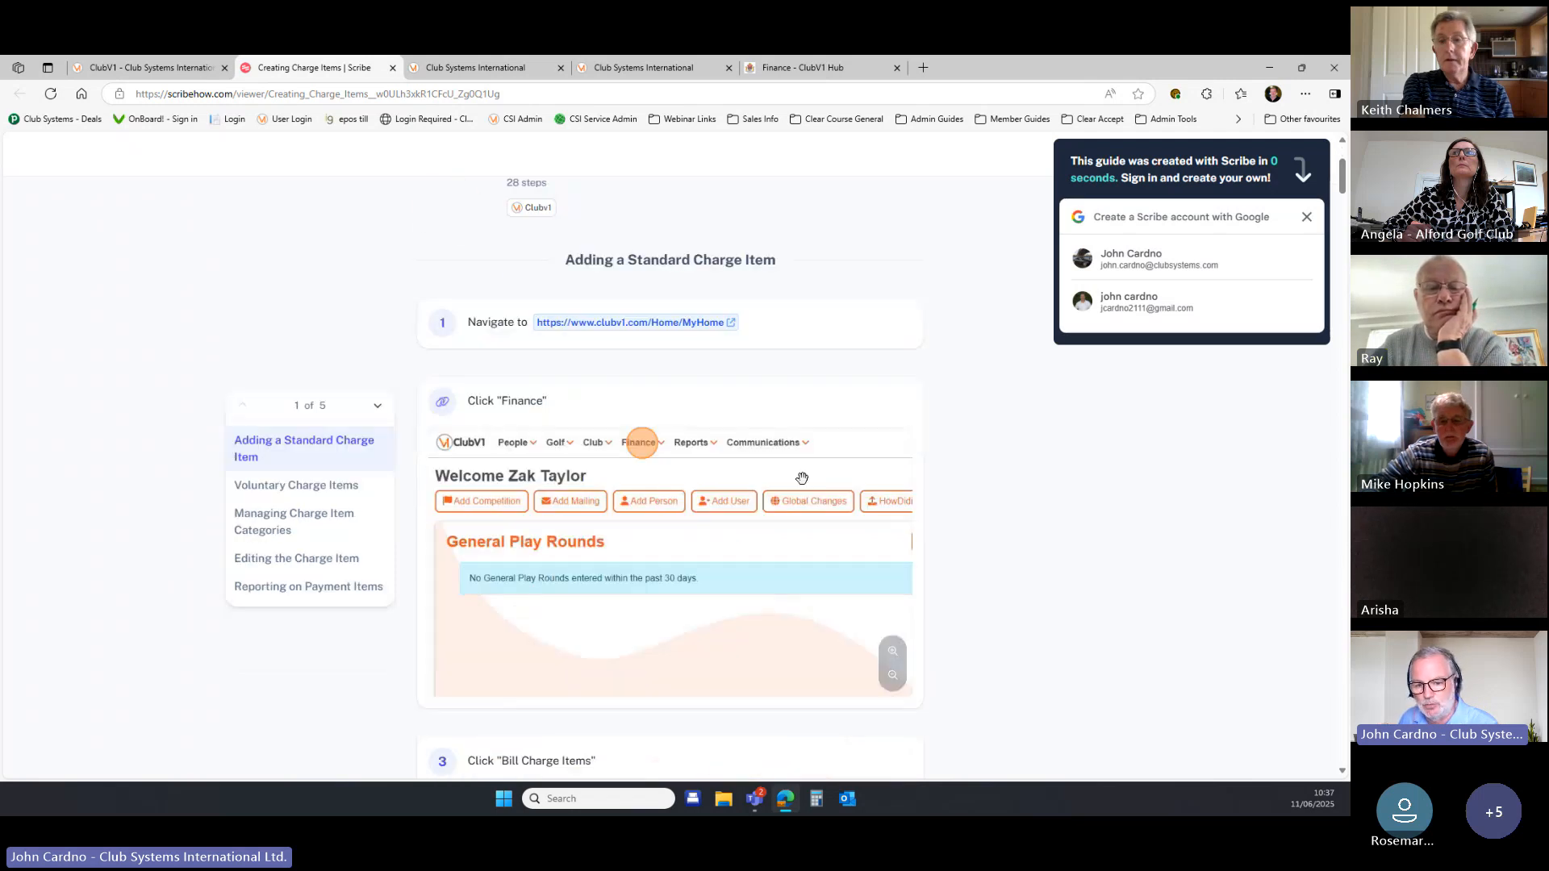
scroll(802, 482, "up", 6)
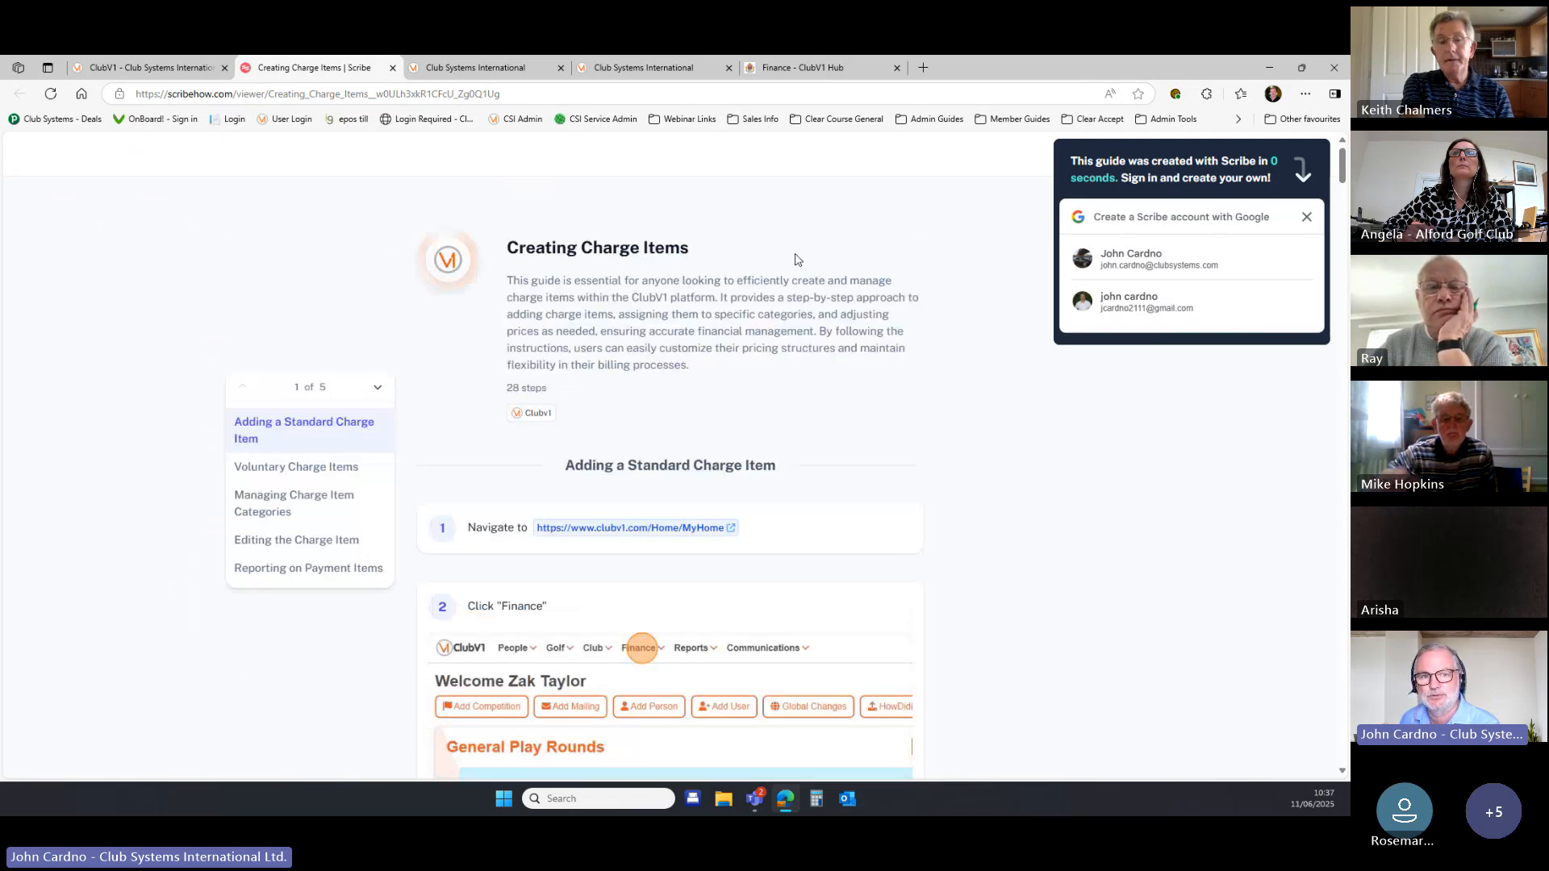
Close the guide, the Members Hub page and one duplicate help centre page, and cancel adding the charge item.
left_click(729, 68)
left_click(729, 69)
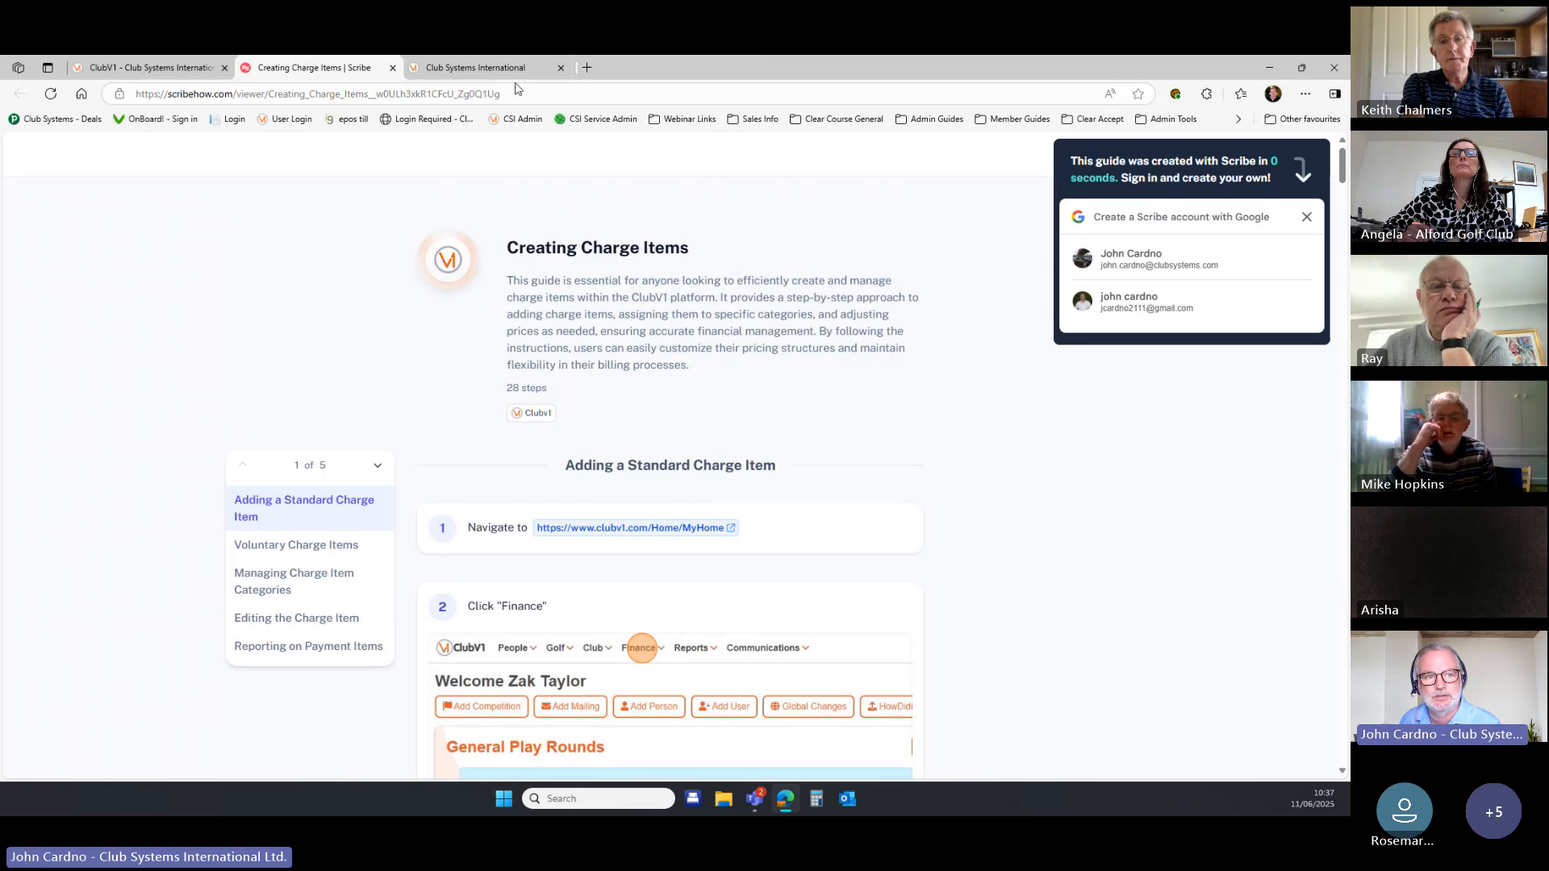
left_click(392, 69)
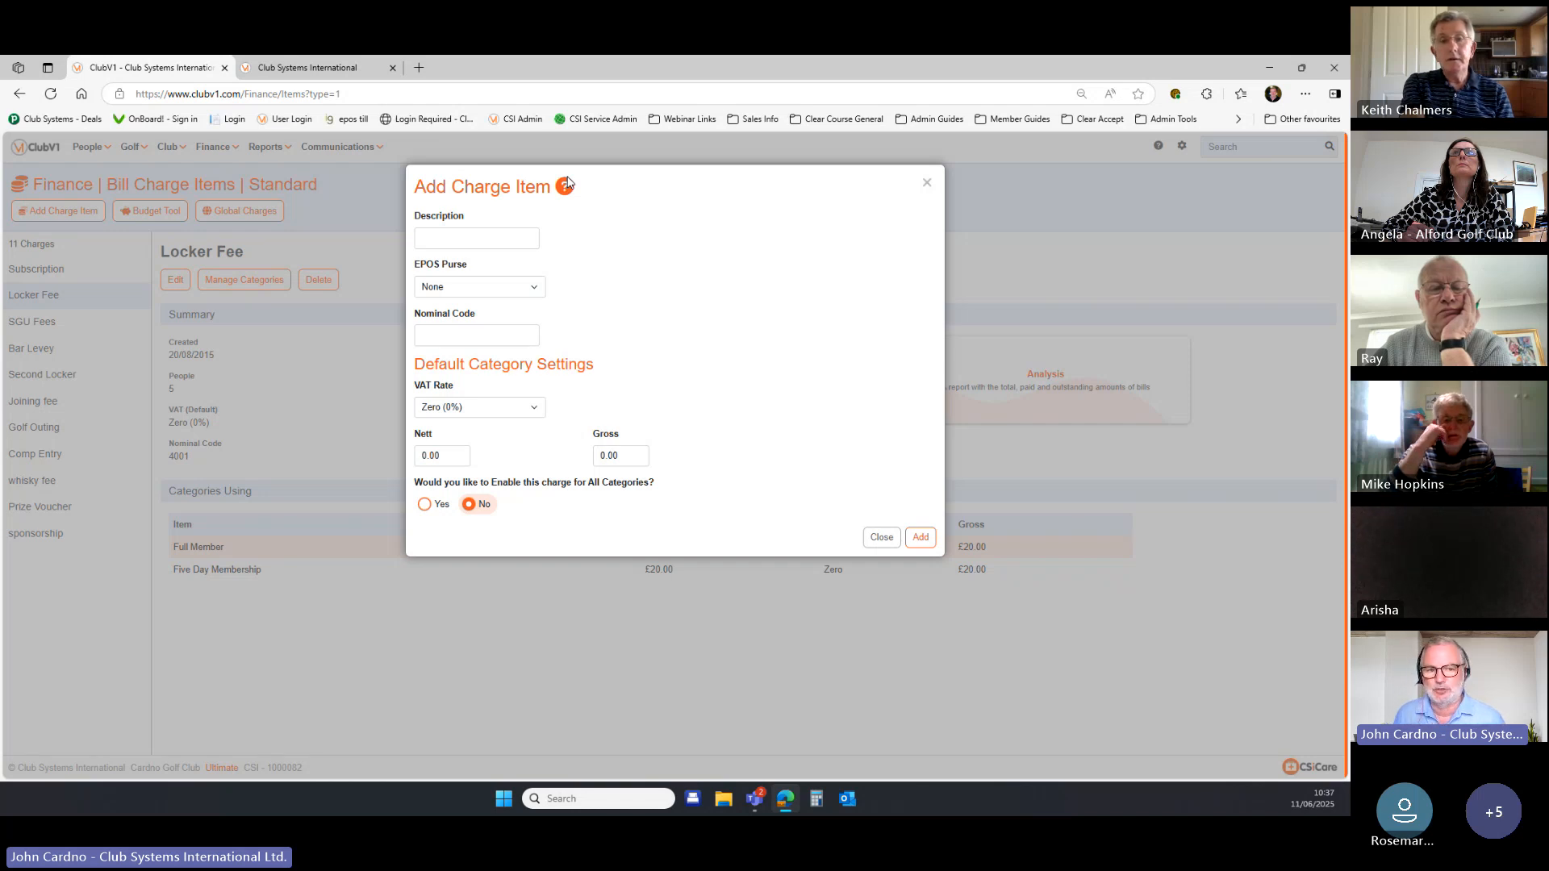
left_click(927, 182)
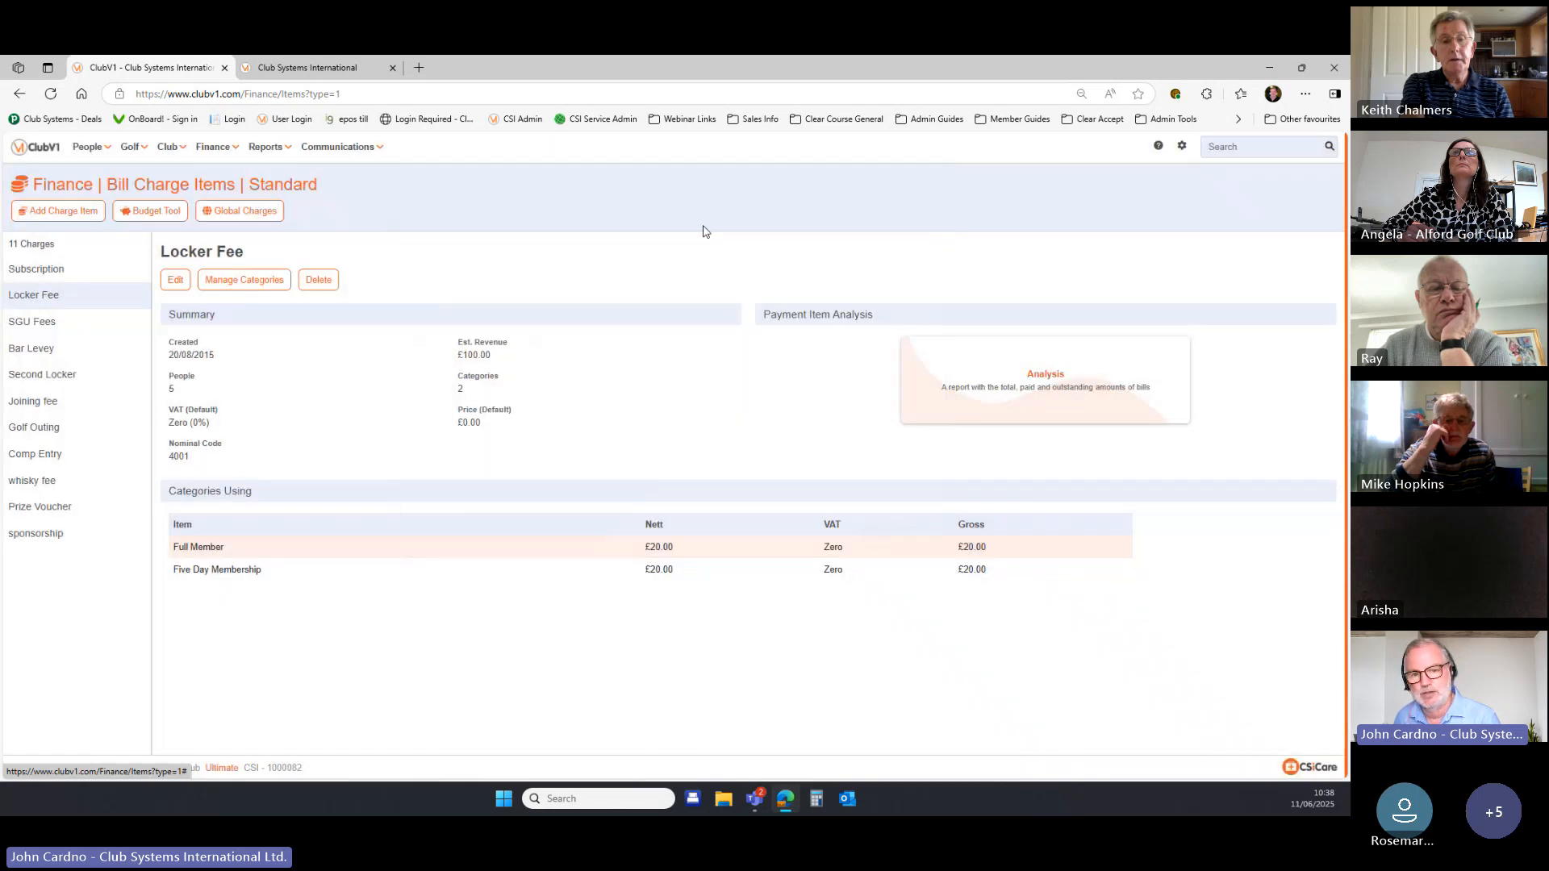
Go to the club's membership categories, view the New Category form and close it without saving.
left_click(169, 148)
left_click(199, 201)
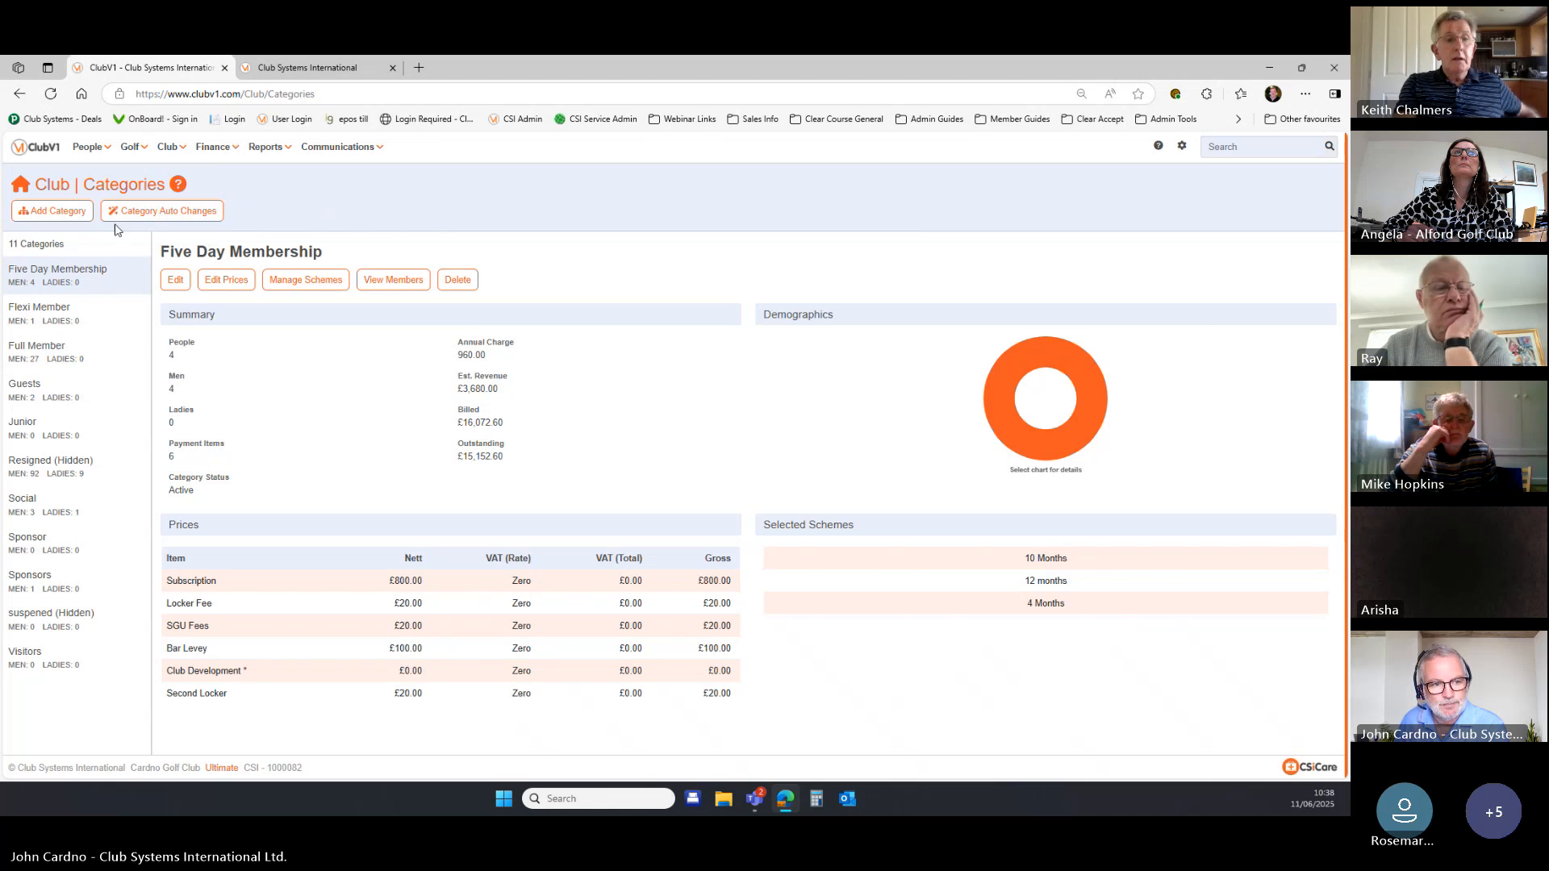
left_click(57, 211)
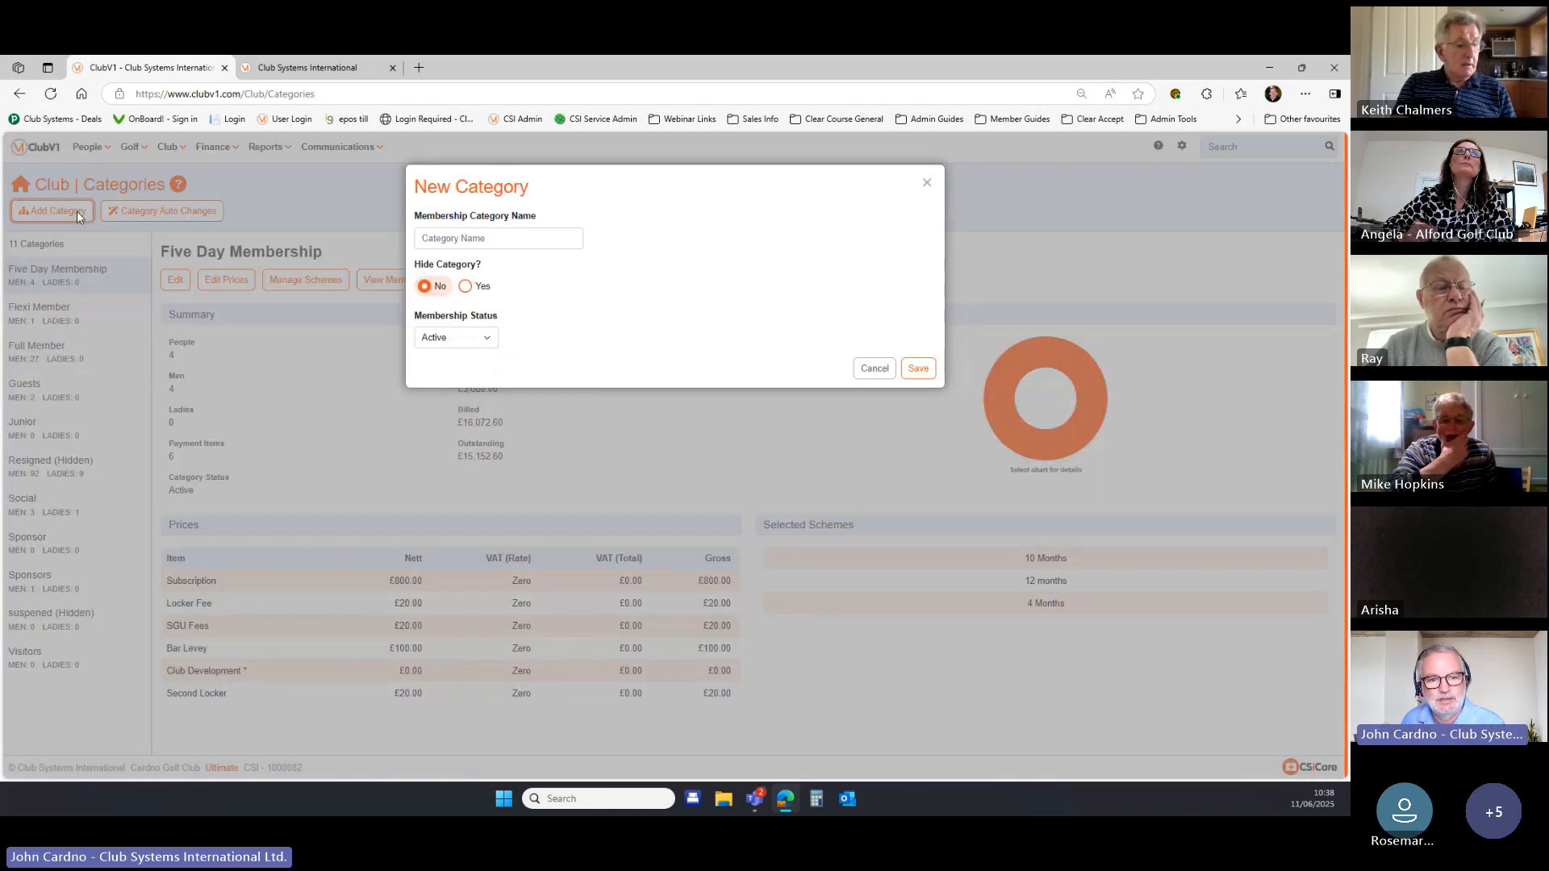
left_click(926, 182)
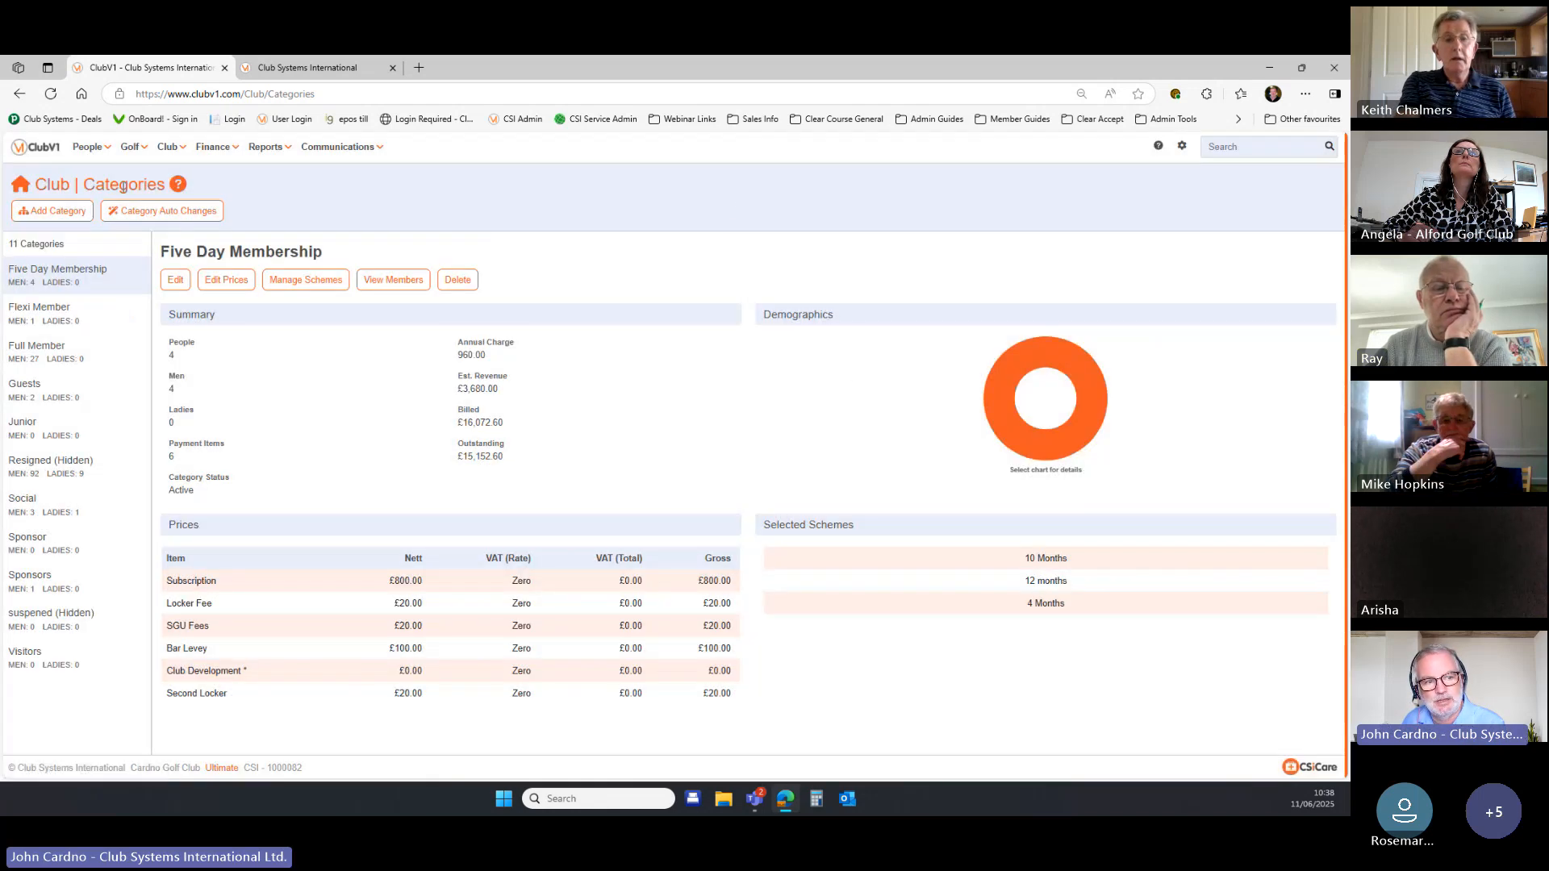
View the Categories and Category Auto Changes help guide, close it and return to the ClubV1 home page.
left_click(178, 184)
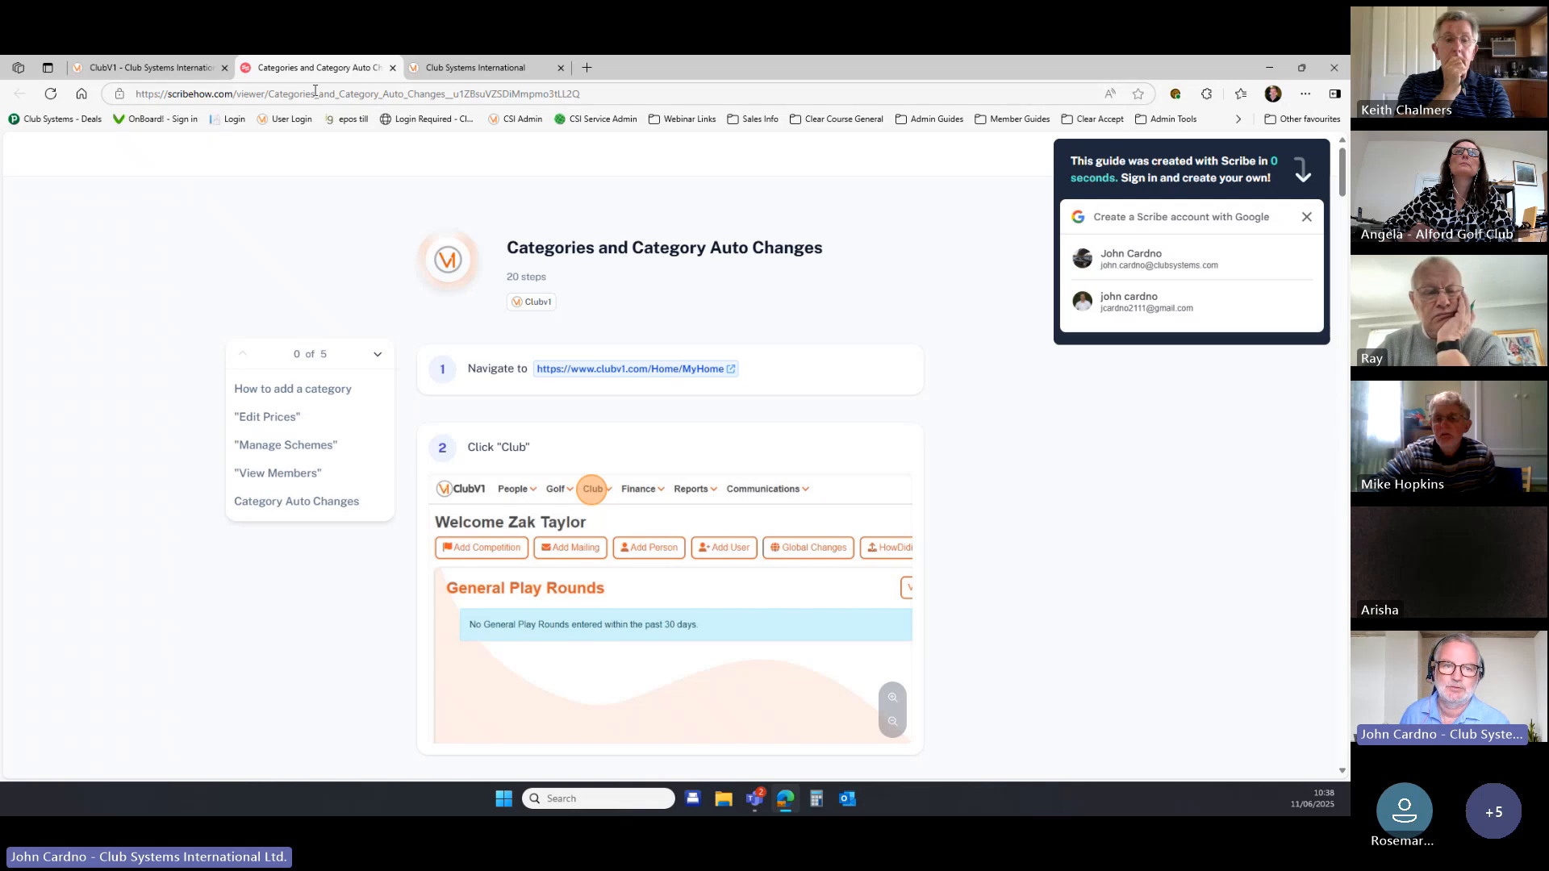
left_click(393, 68)
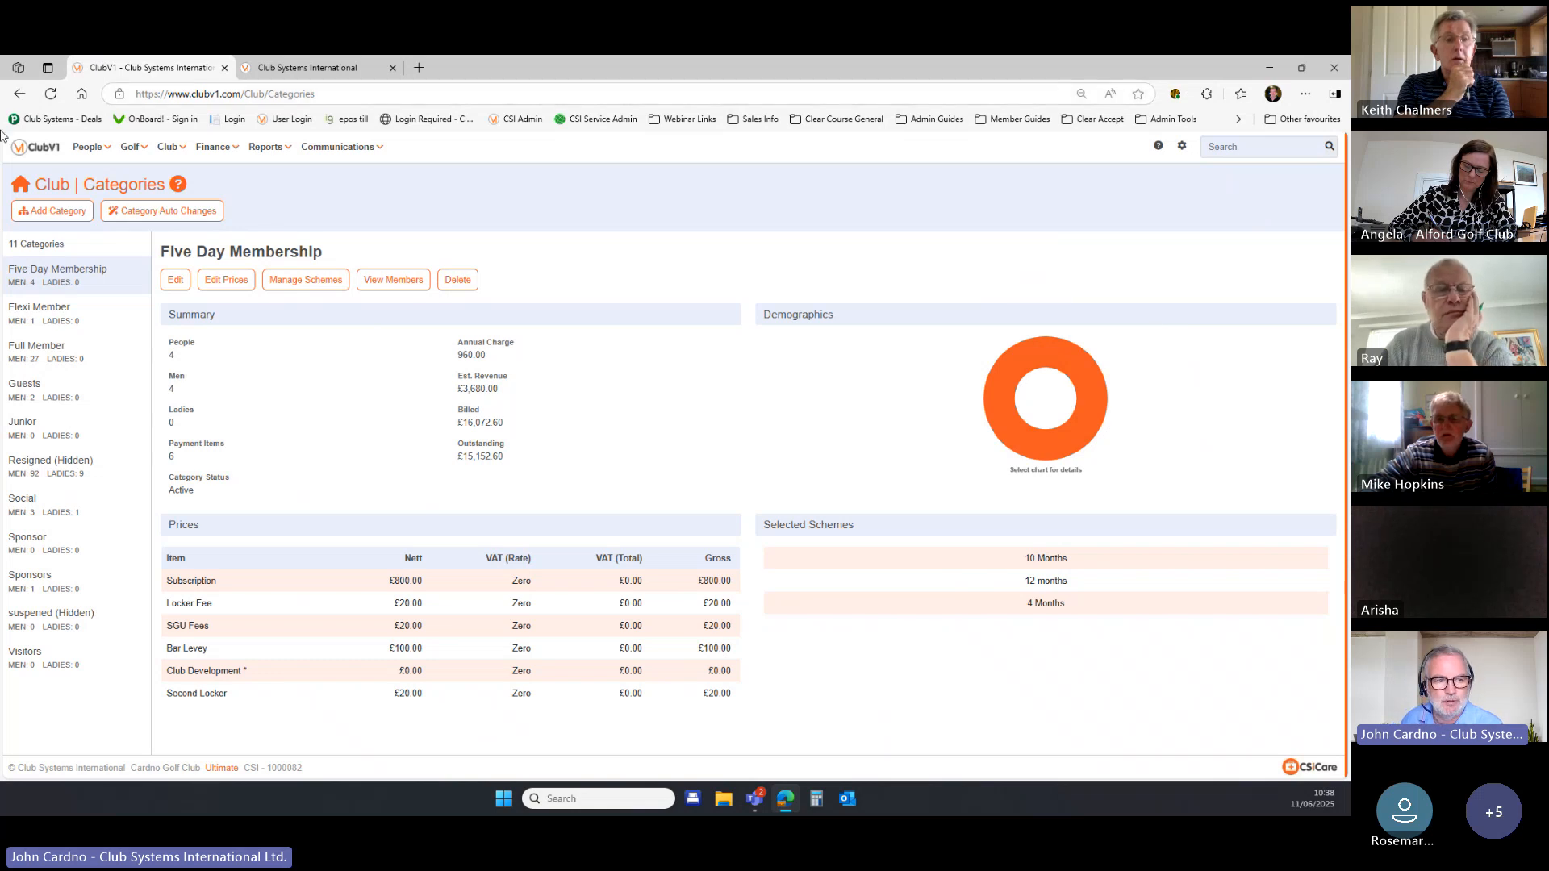
left_click(44, 150)
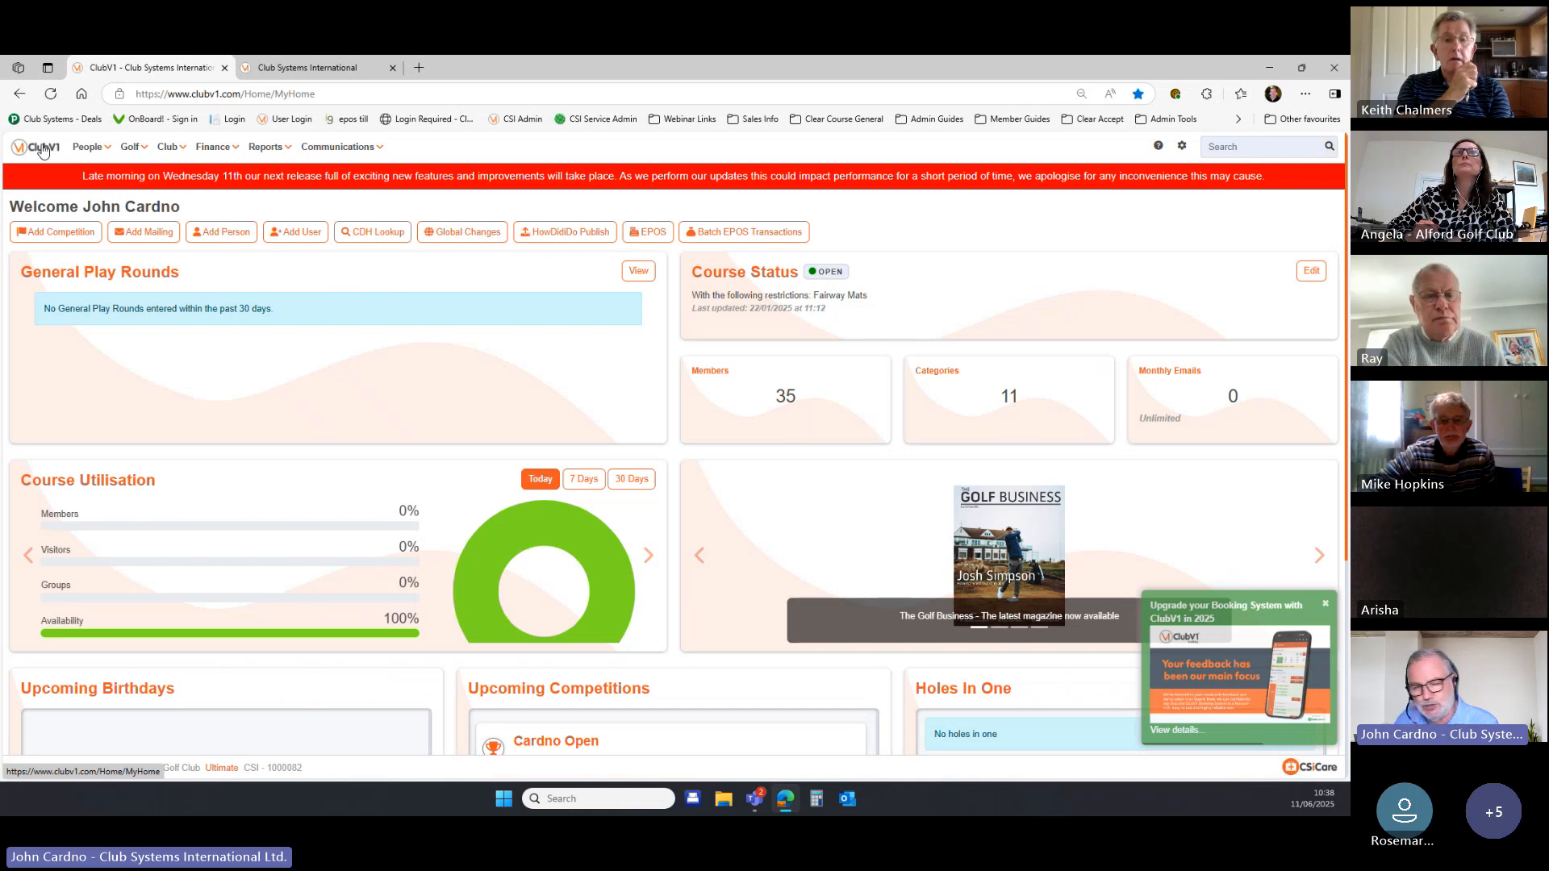
Examine the Delete Category options for Five Day Membership, including the categories its members can move to, and close without deleting.
left_click(169, 146)
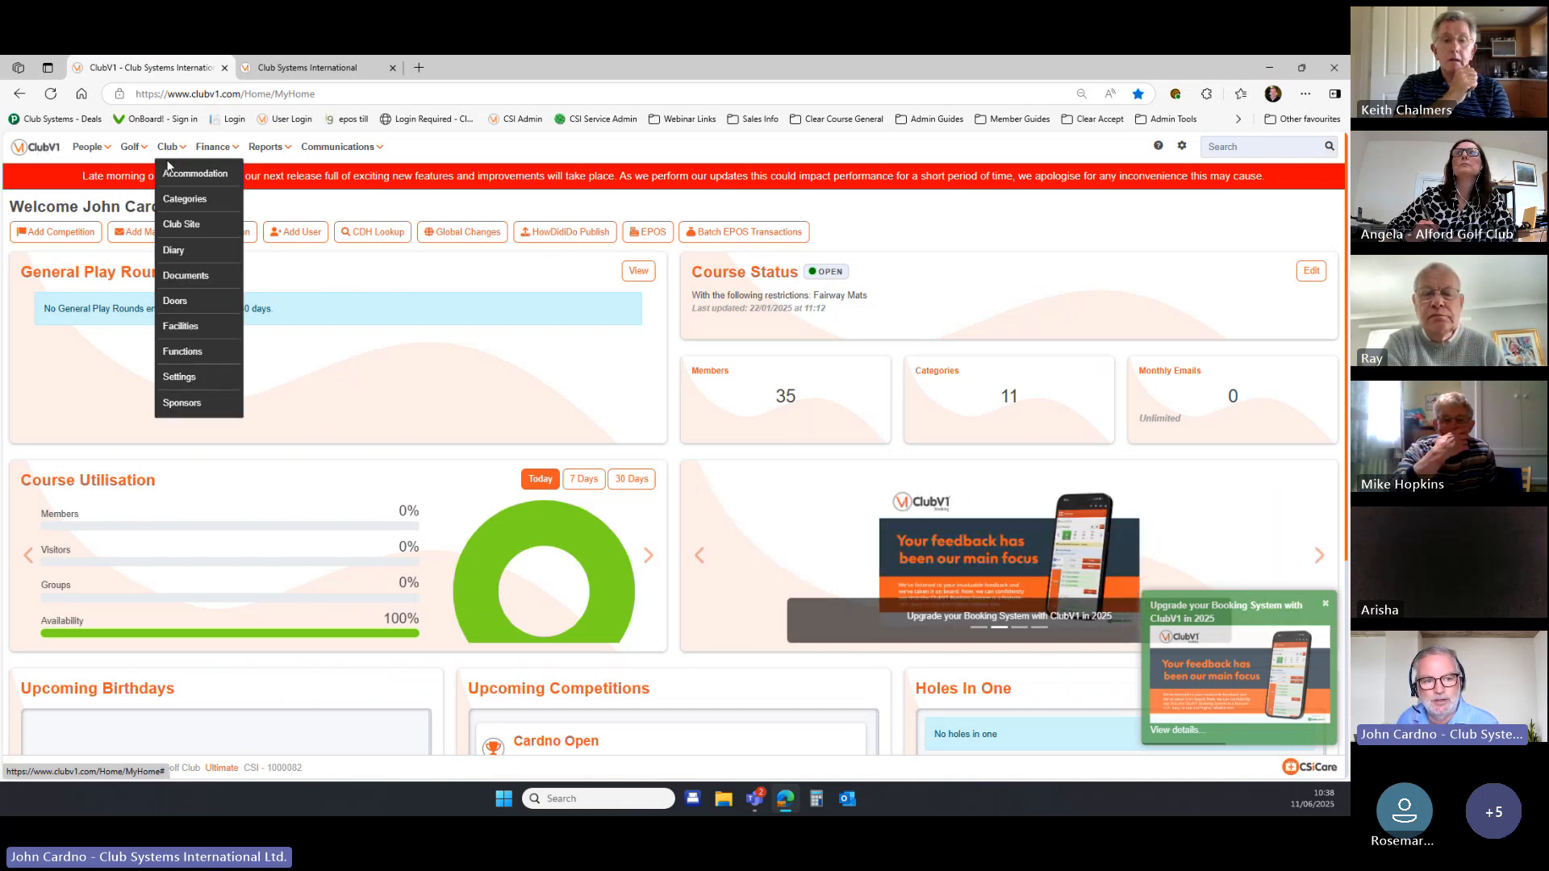
left_click(190, 201)
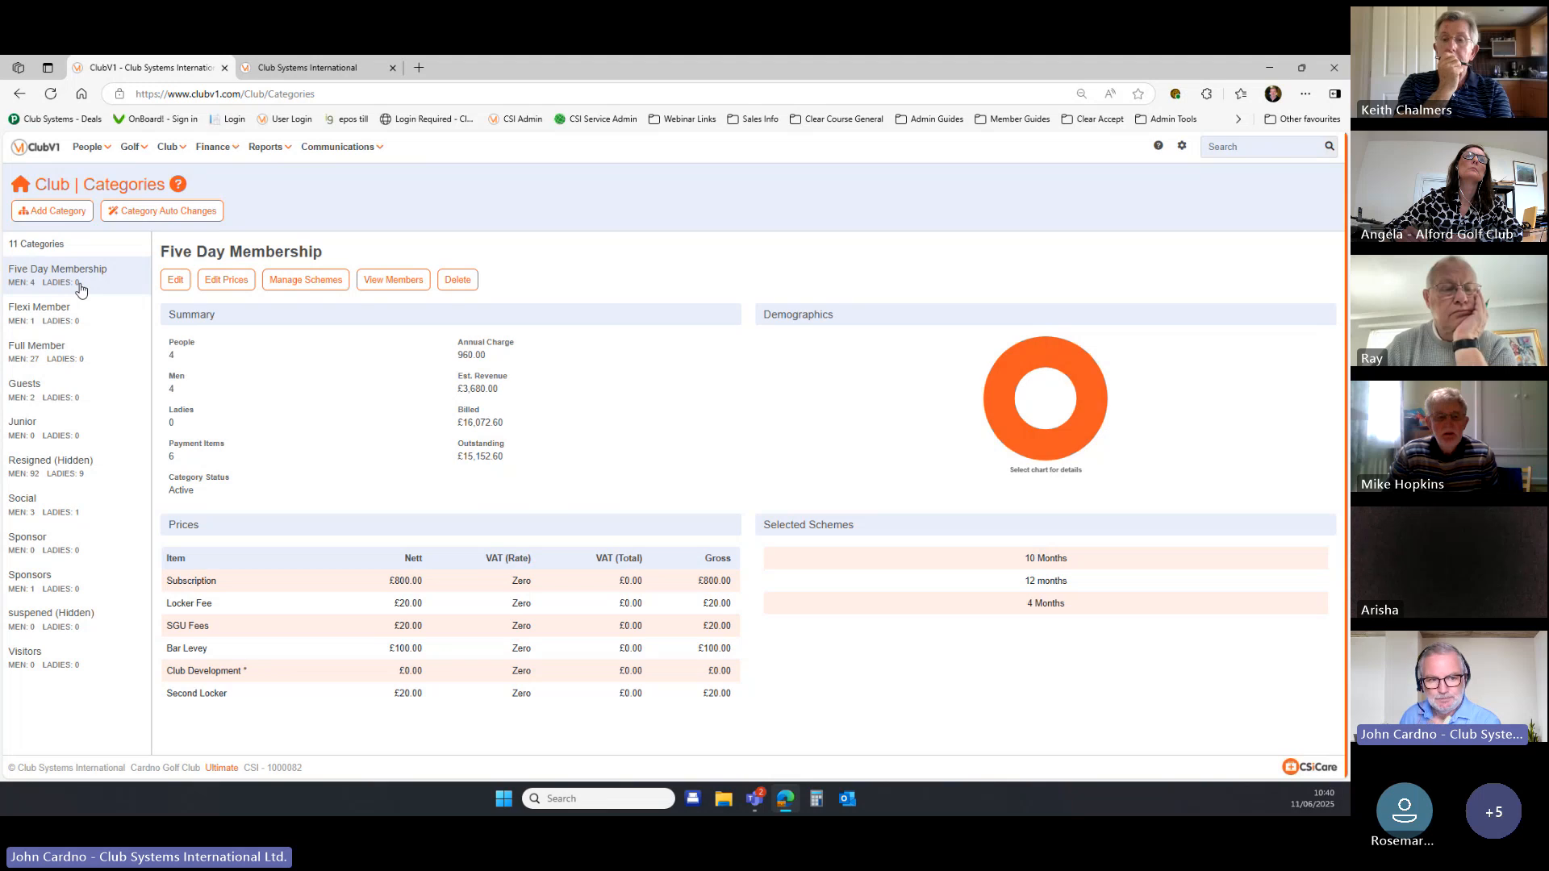
left_click(461, 284)
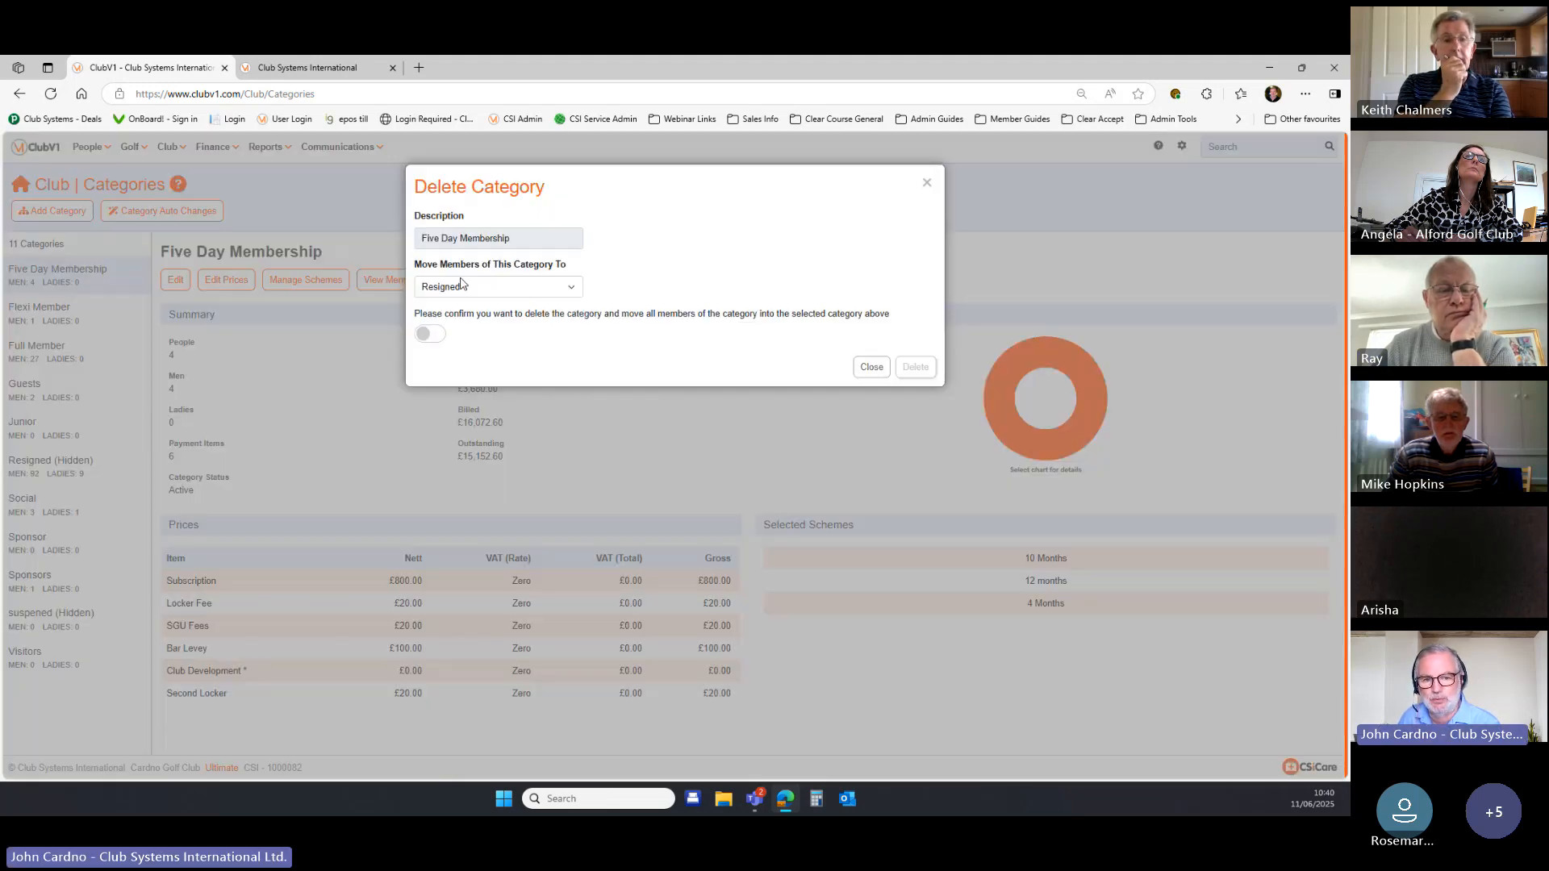
left_click(575, 292)
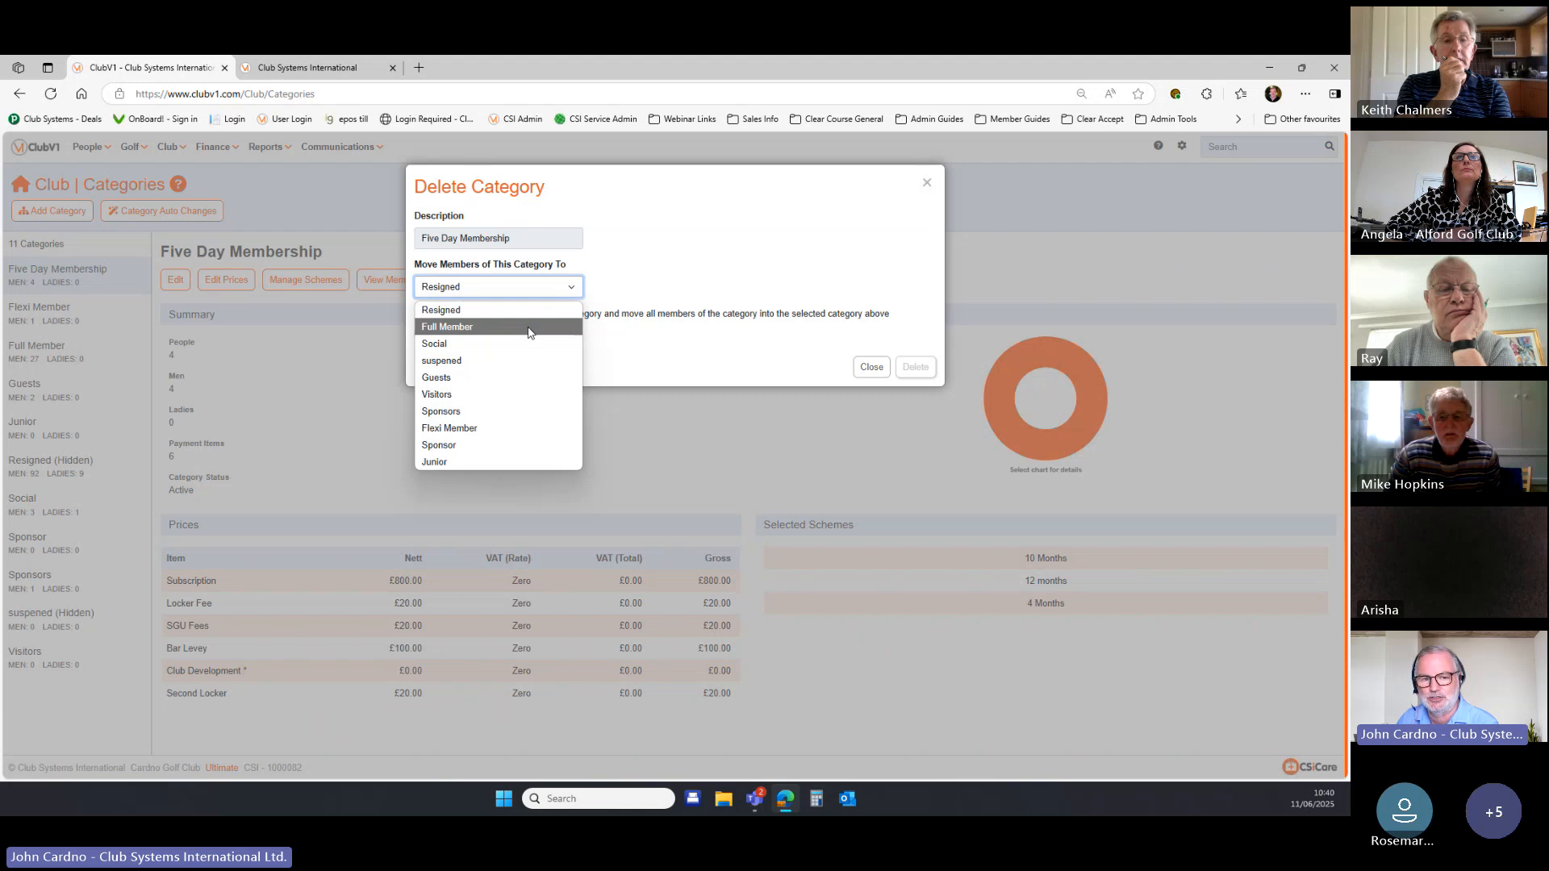
left_click(681, 245)
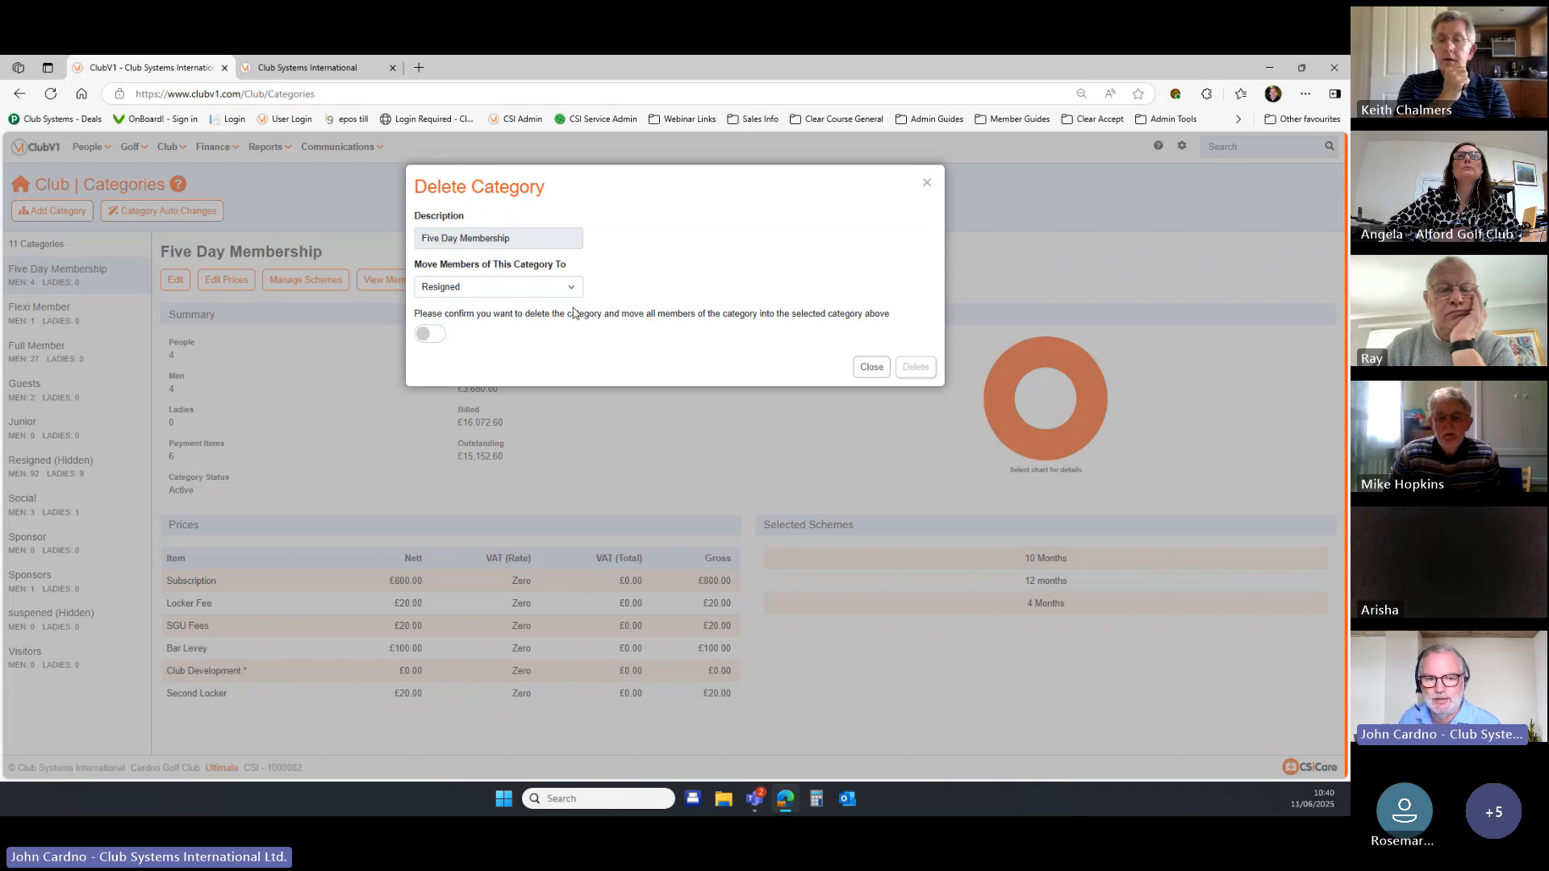
left_click(927, 184)
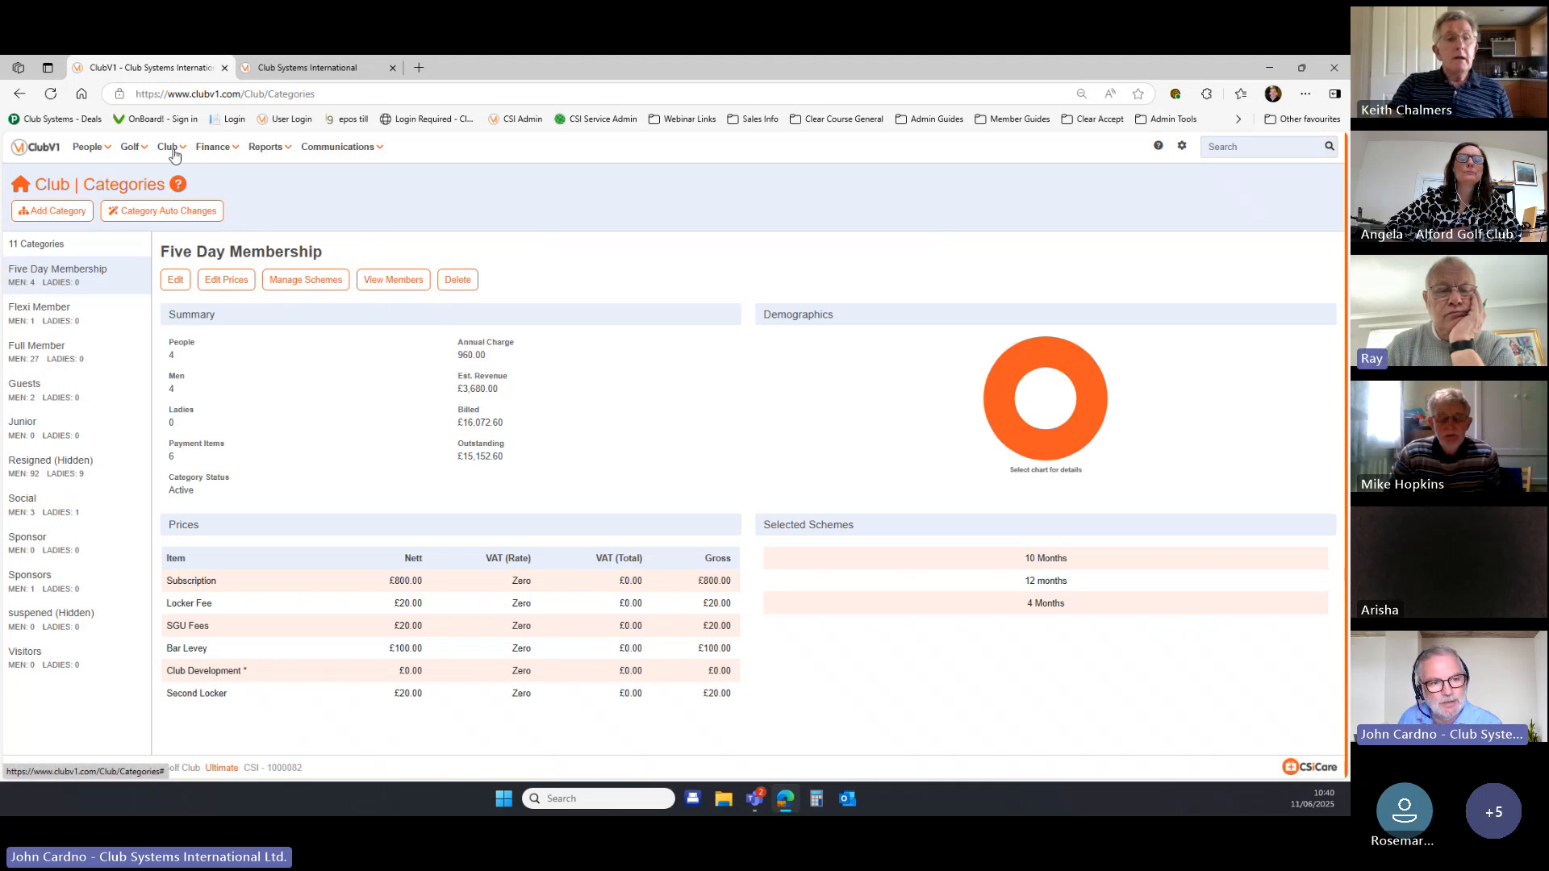
In the Full Member category's prices, set the Locker Fee nett price to 25.00.
left_click(174, 150)
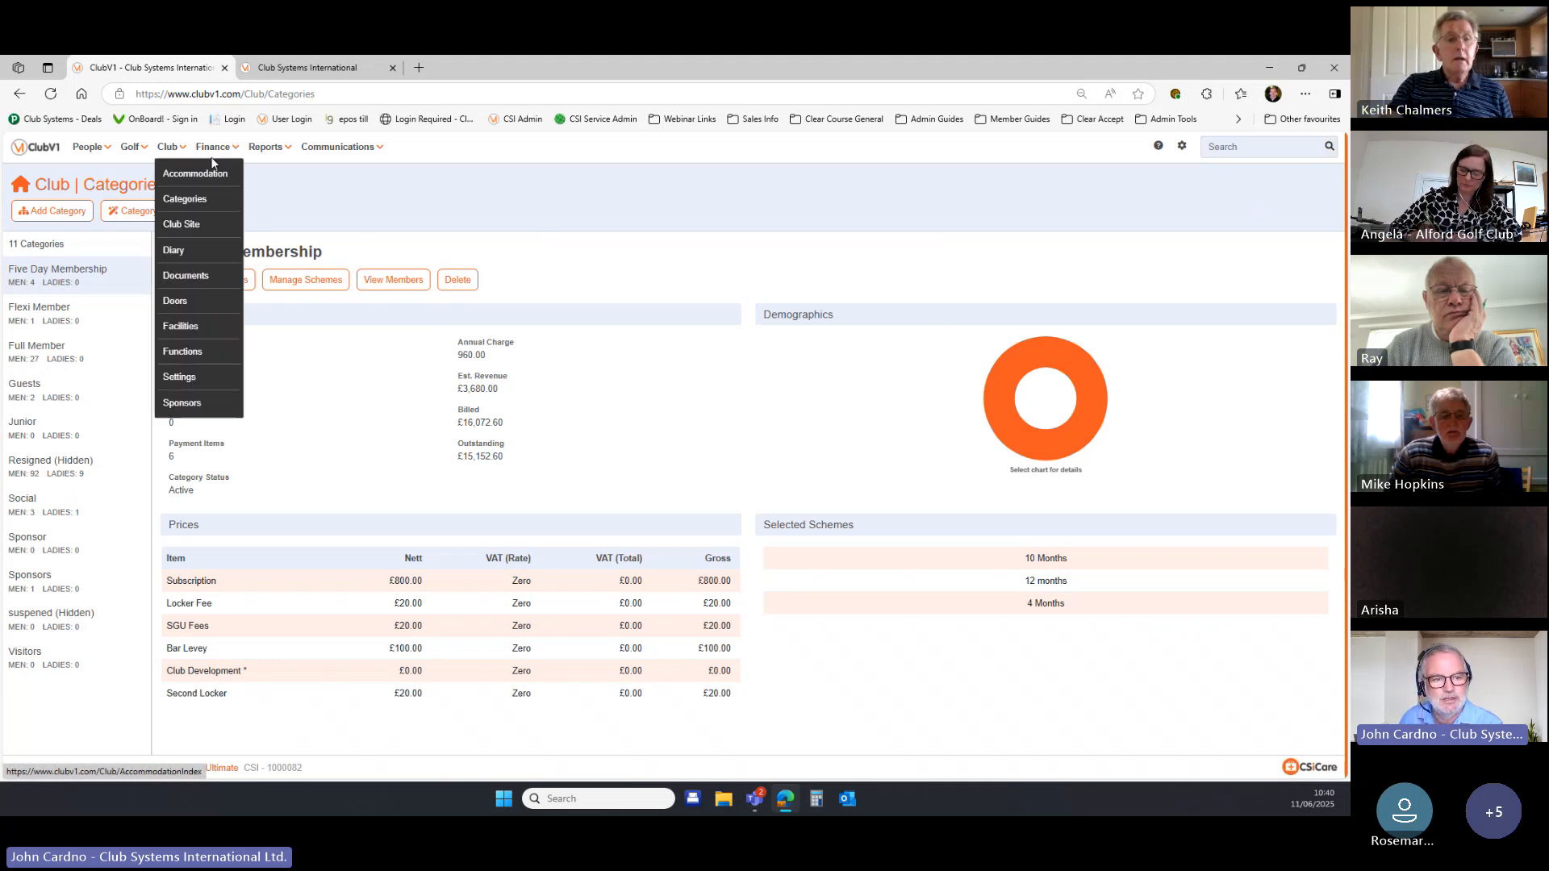
left_click(193, 199)
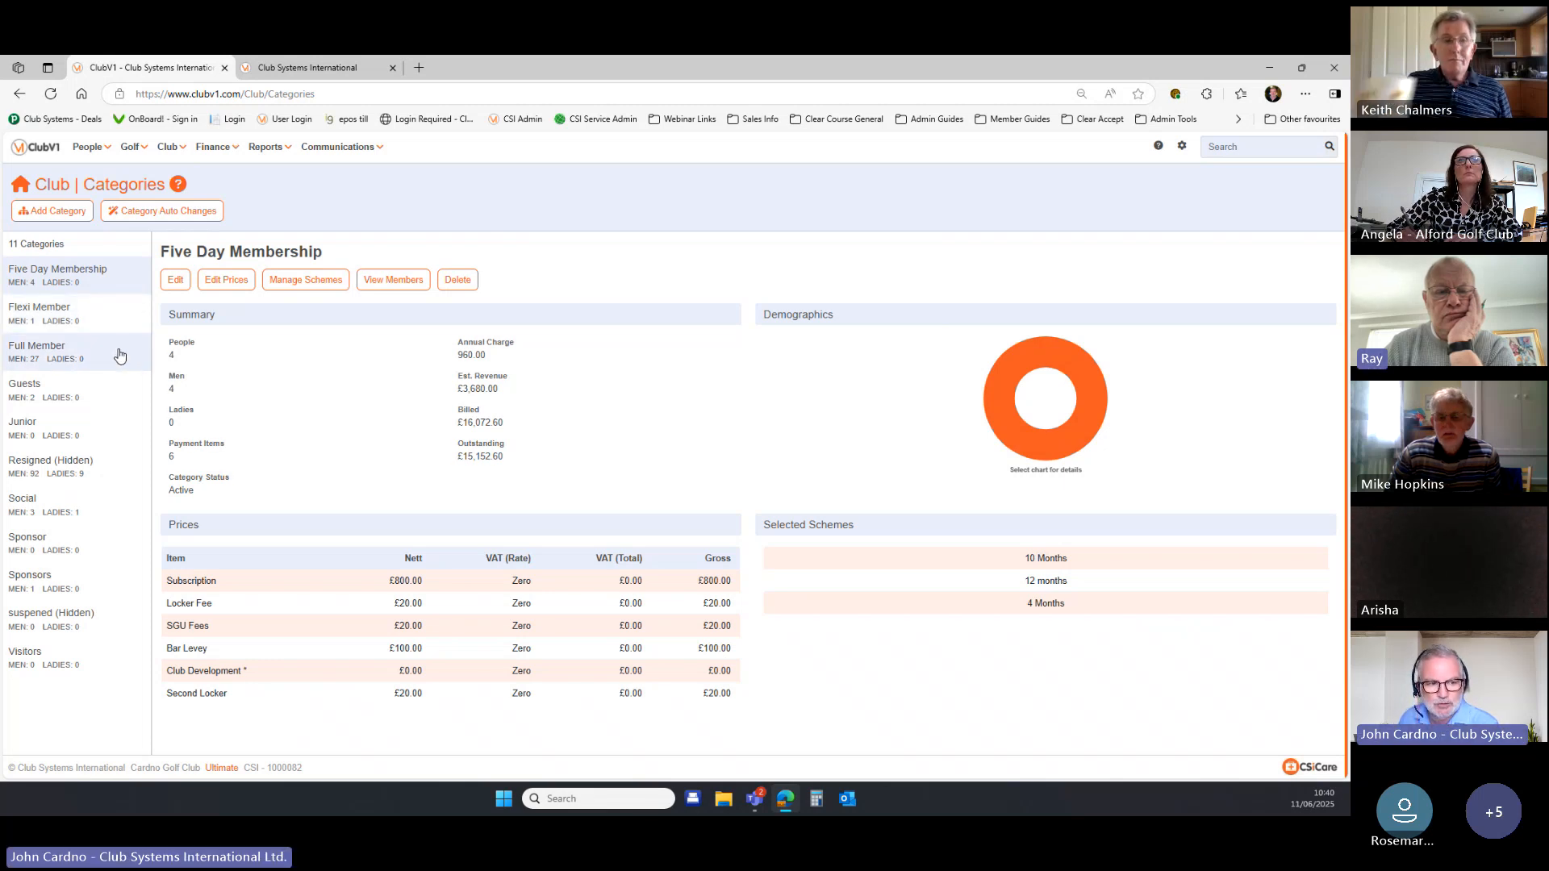
left_click(120, 356)
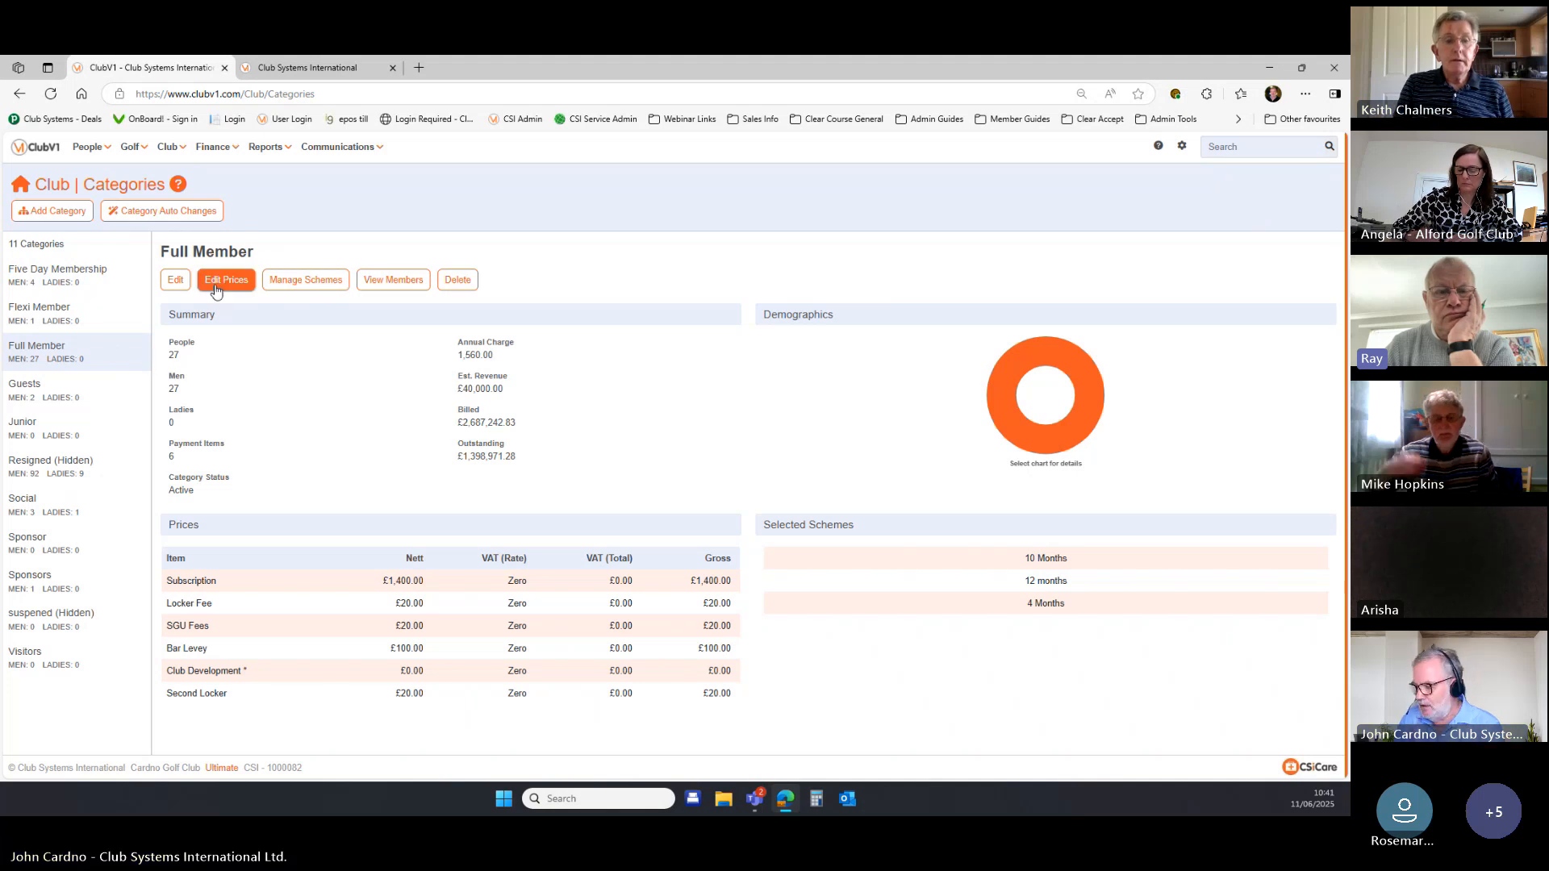
left_click(218, 283)
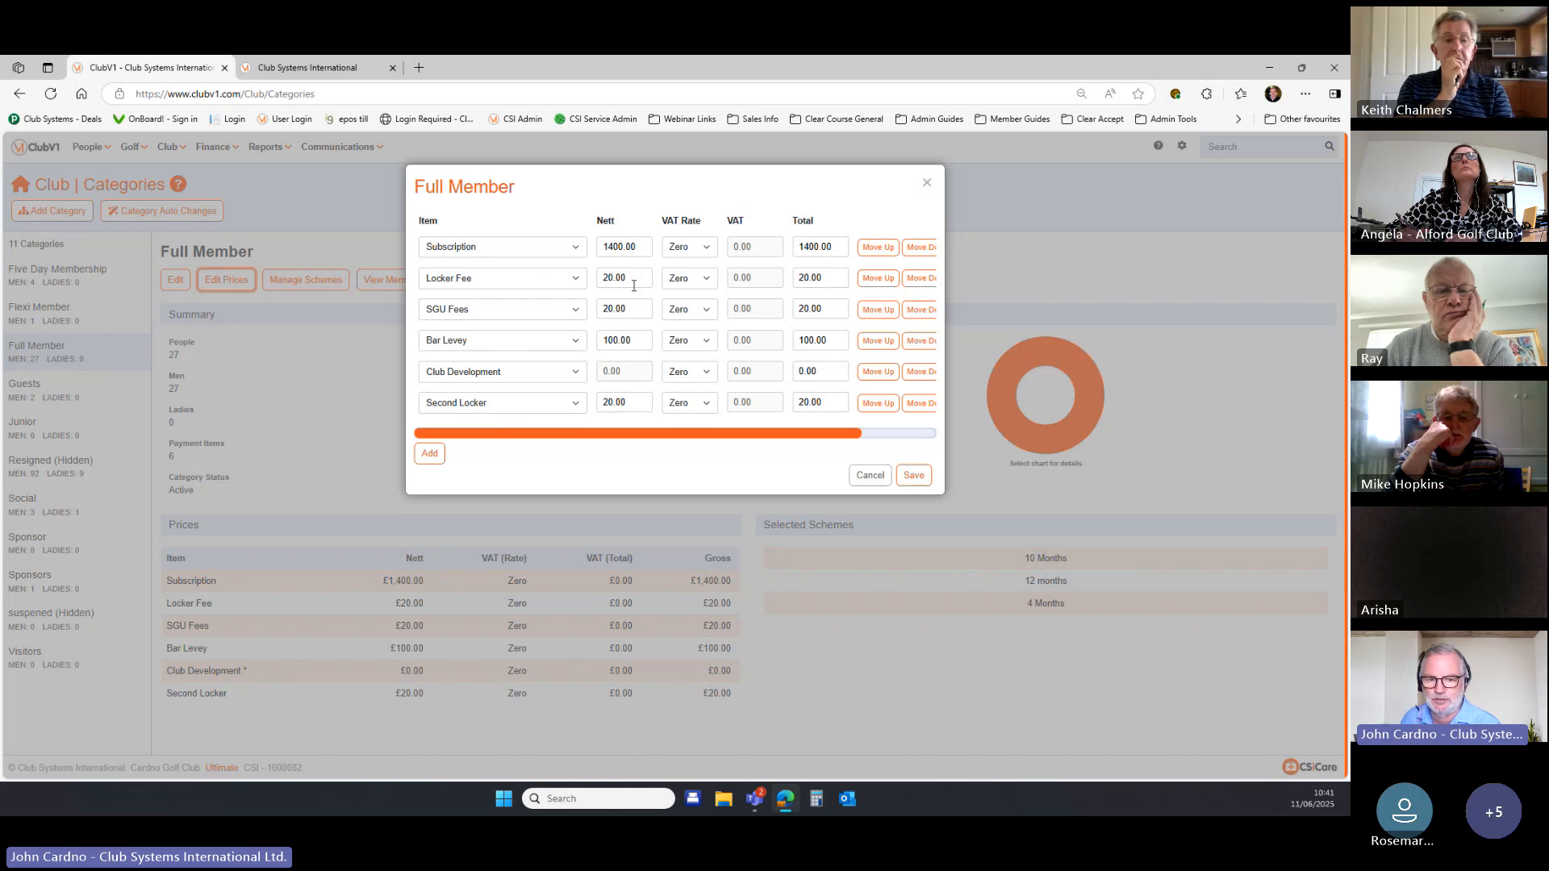
left_click(600, 280)
type("25")
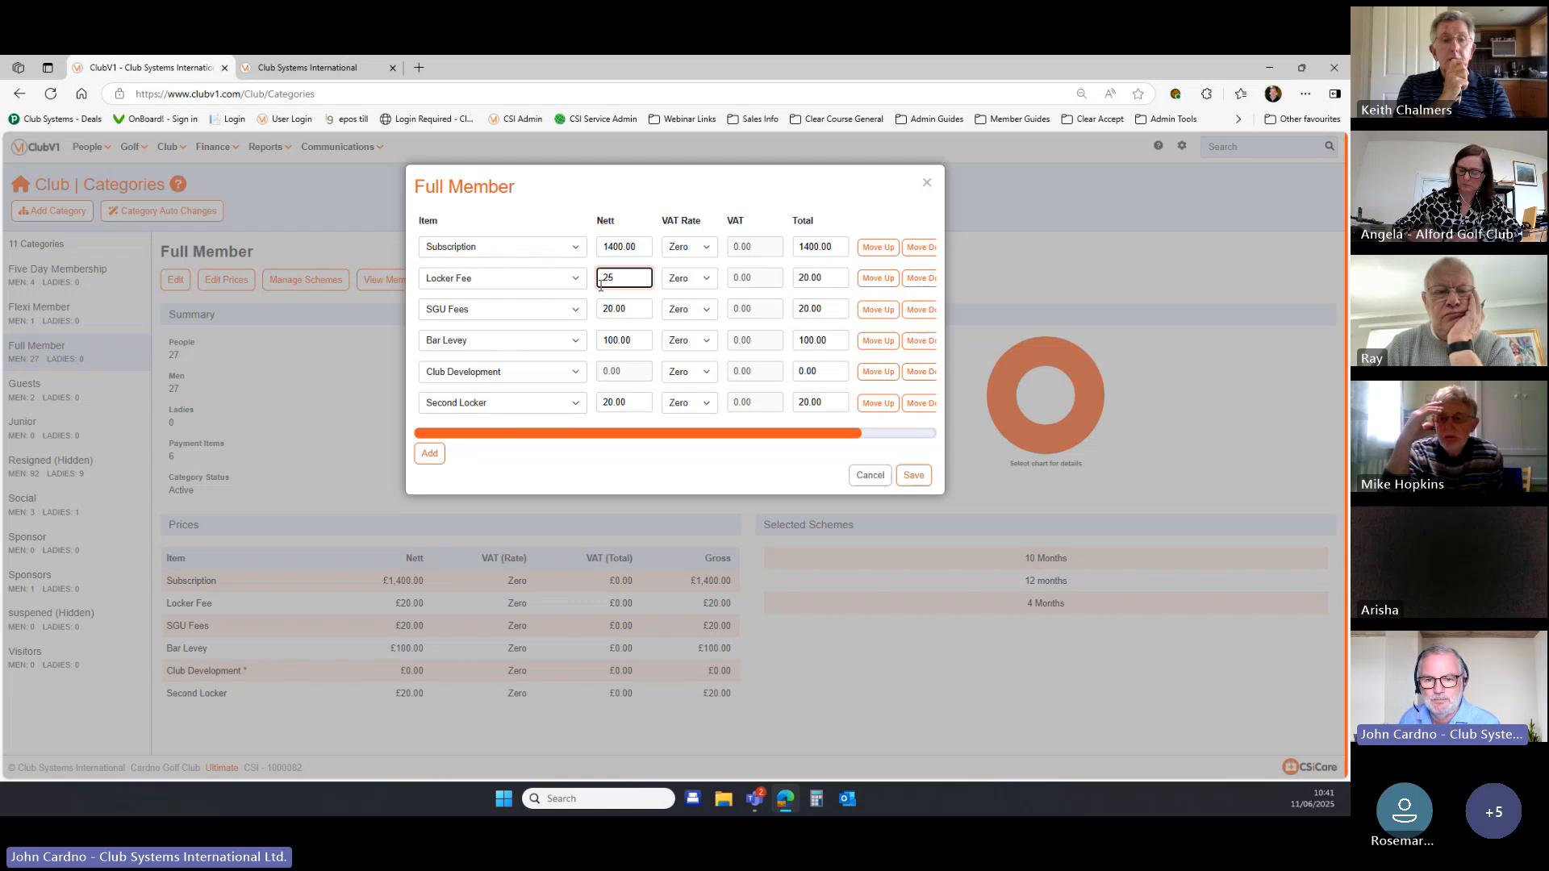
left_click(876, 215)
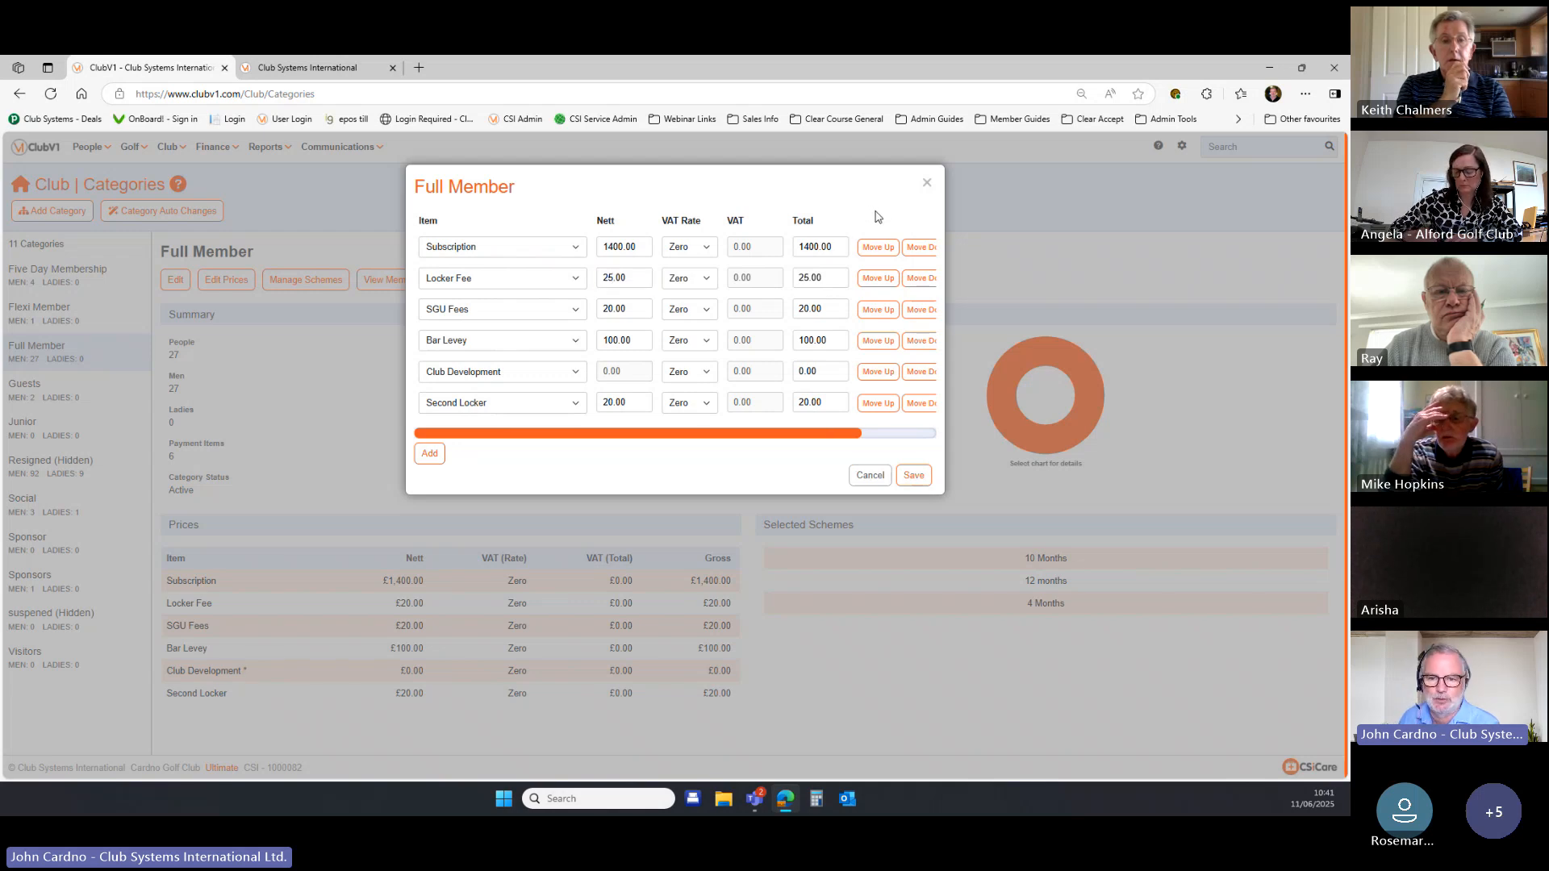
Move Subscription down two places and back to the top of the Full Member price list, and save the prices.
left_click(918, 247)
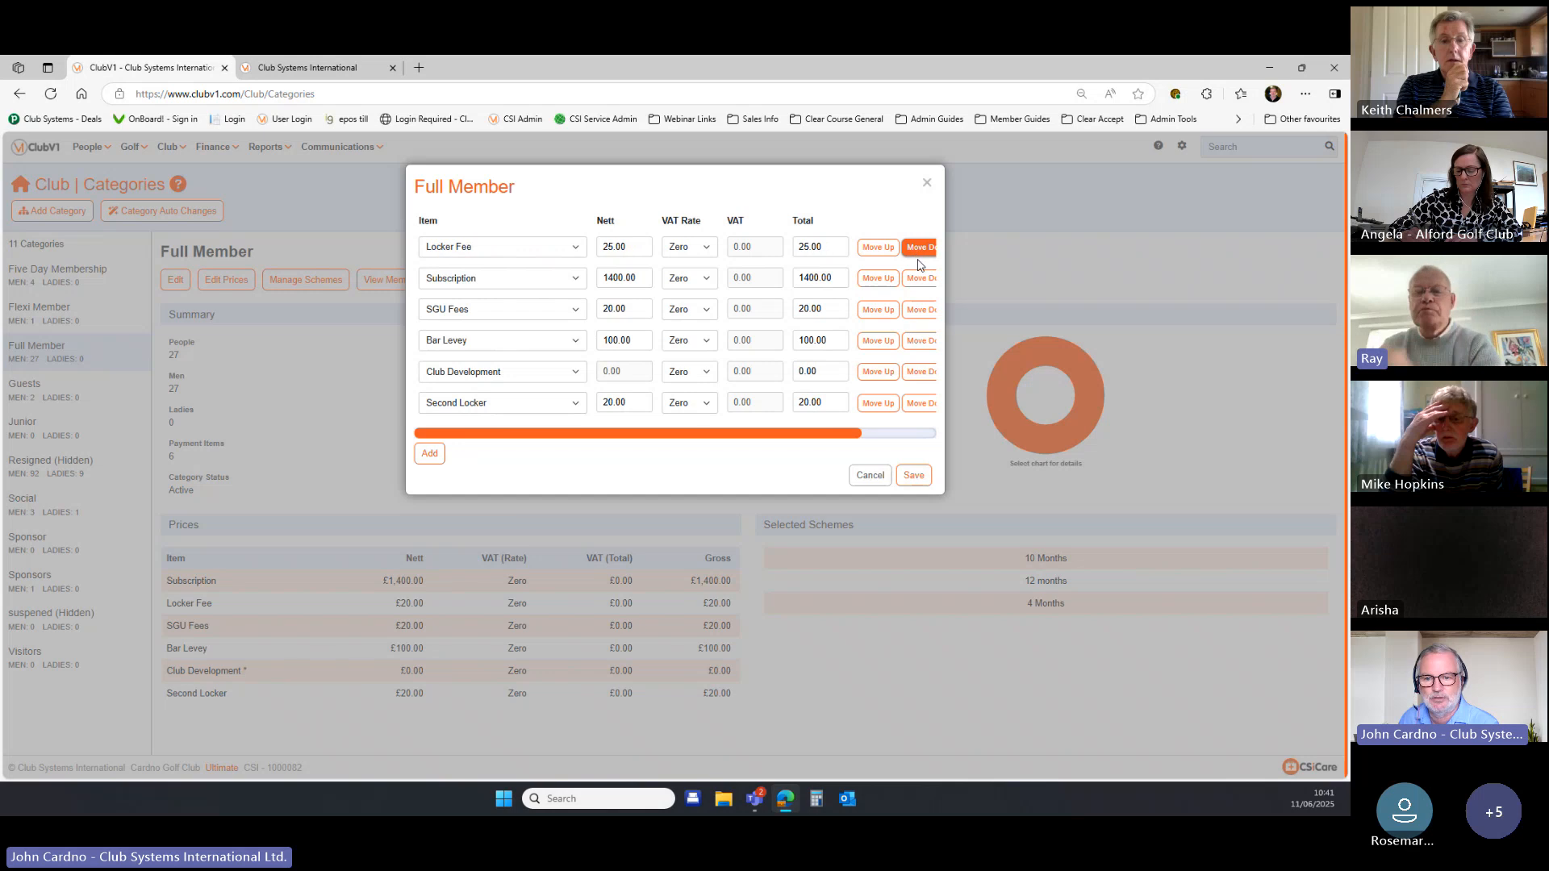
left_click(920, 278)
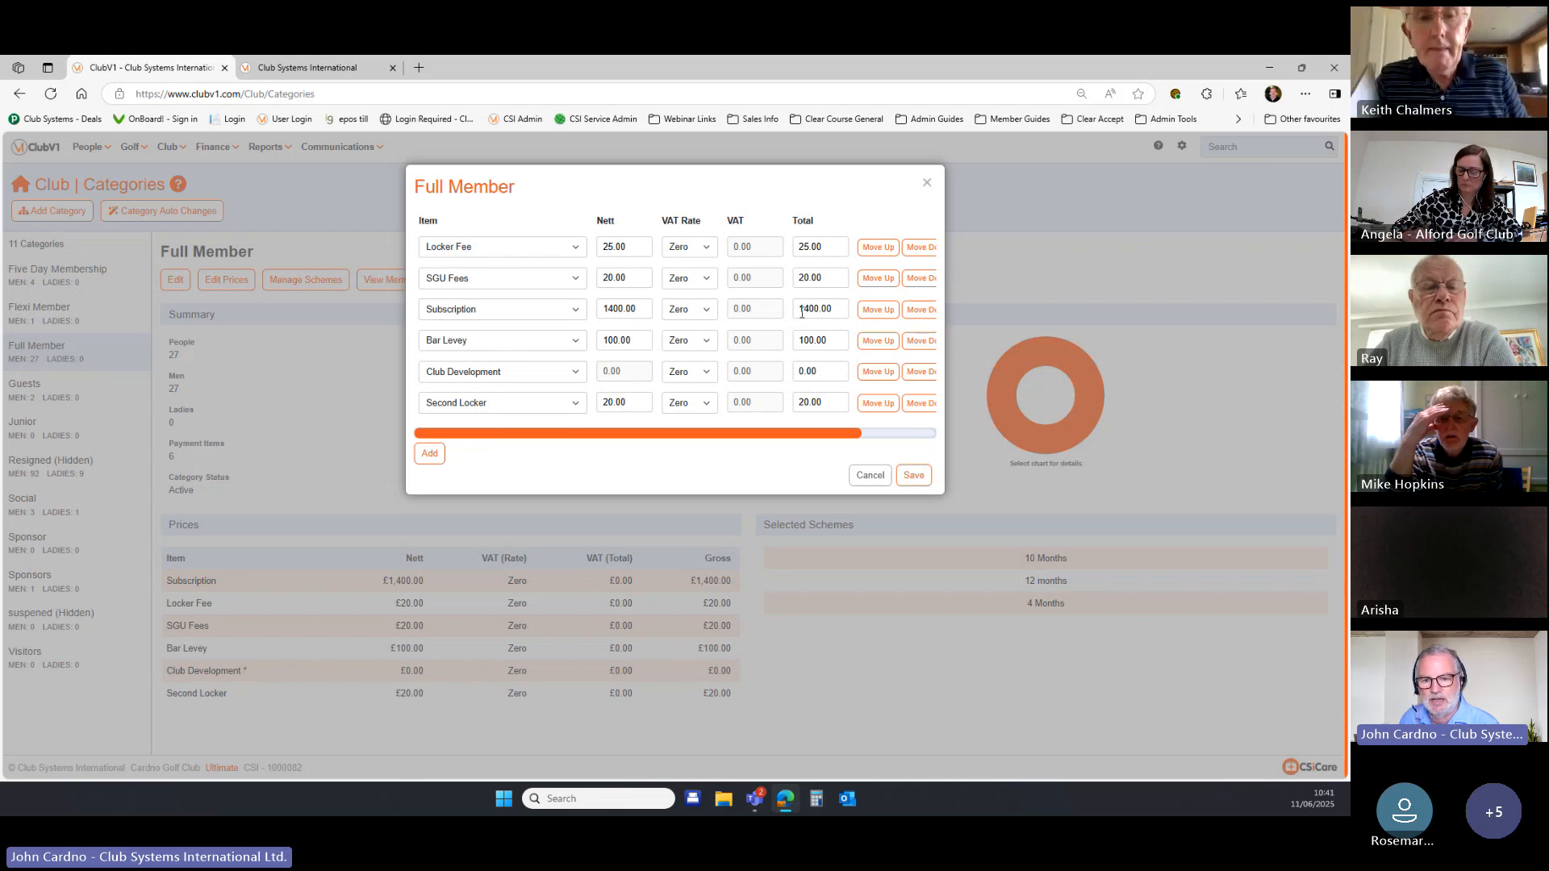
left_click(878, 310)
left_click(878, 278)
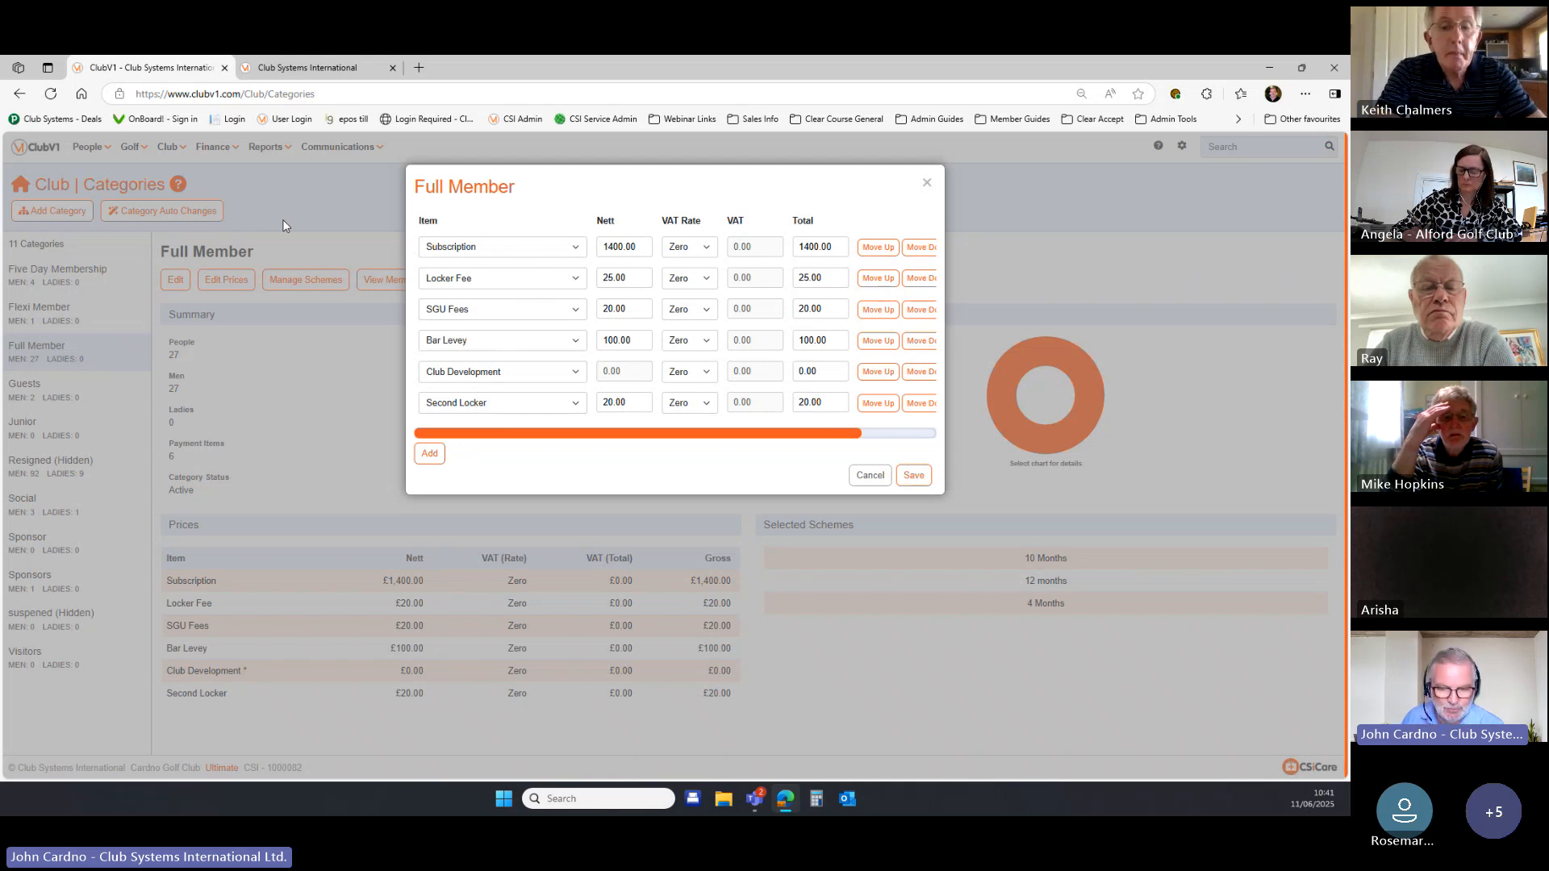
left_click(914, 476)
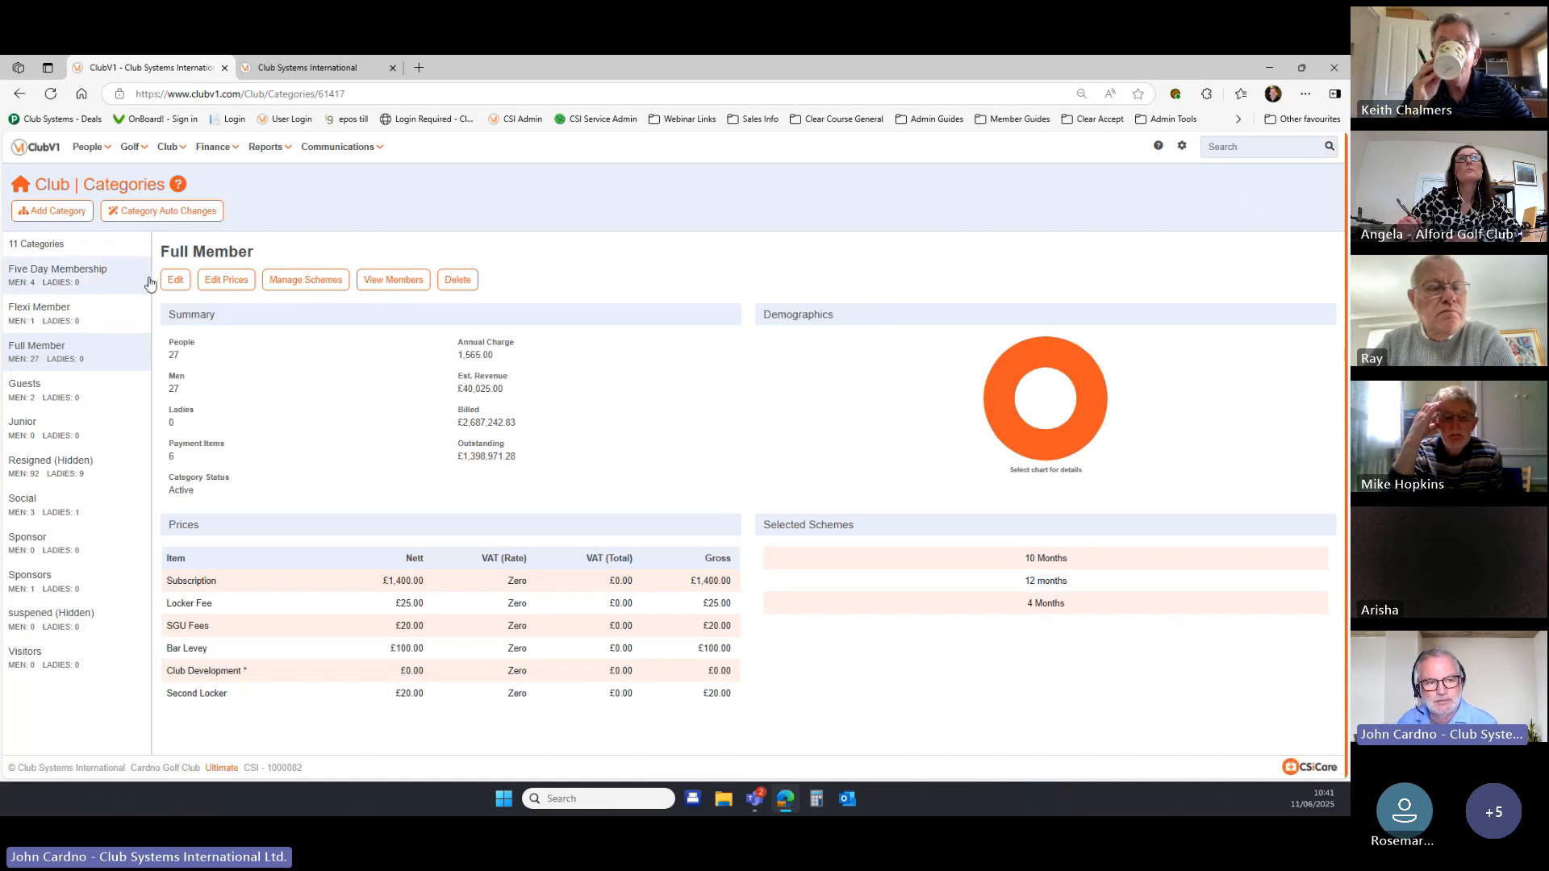
Review the Change To Full Member rule in Category Auto Changes and close it without saving.
left_click(205, 224)
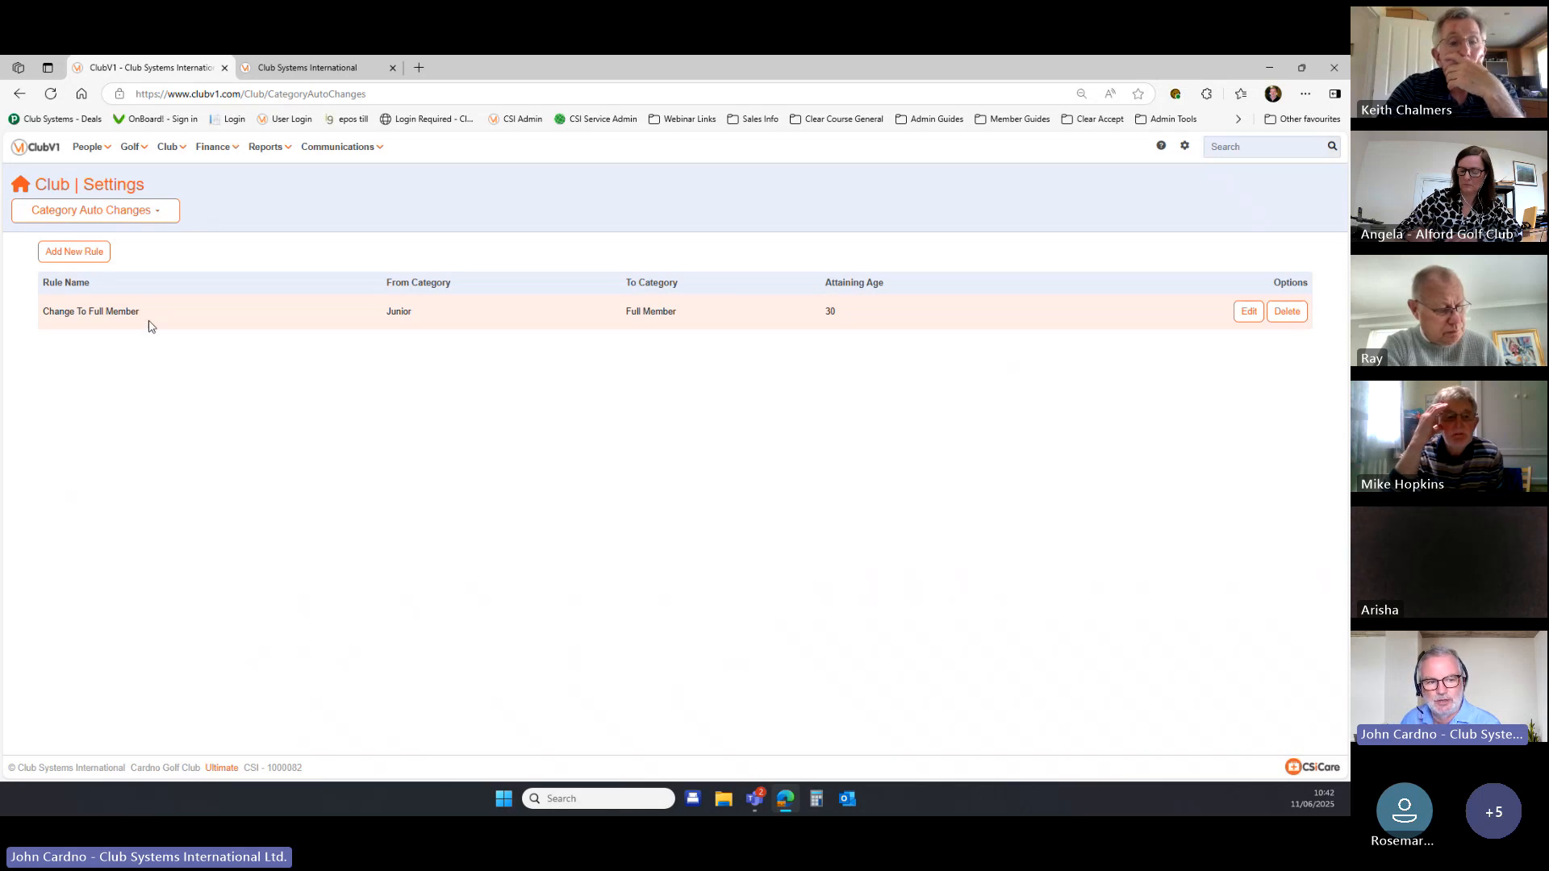
left_click(1252, 313)
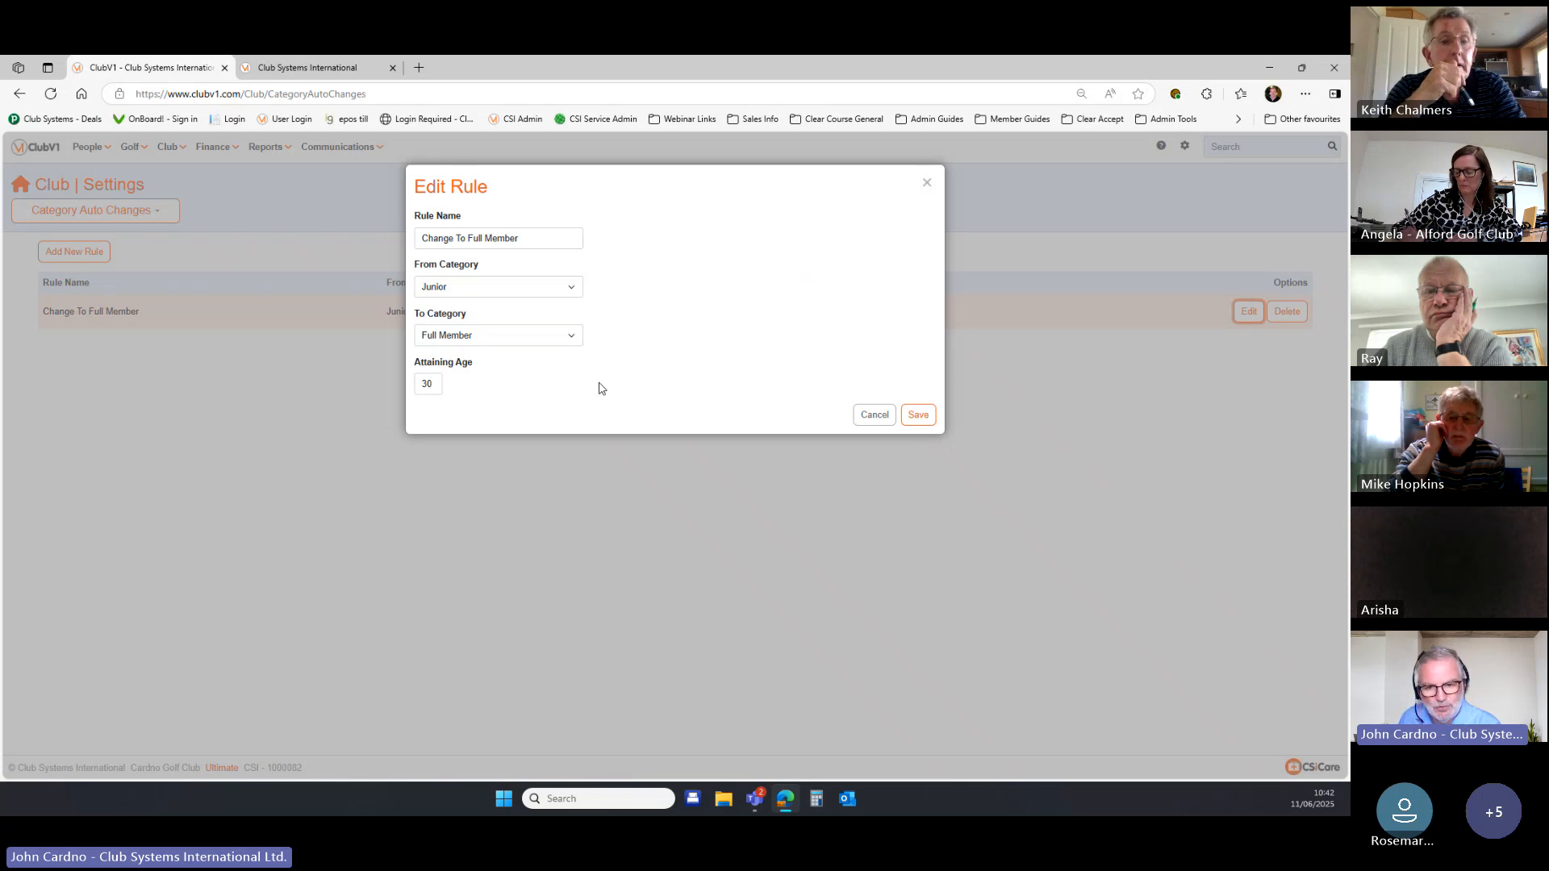
left_click(874, 416)
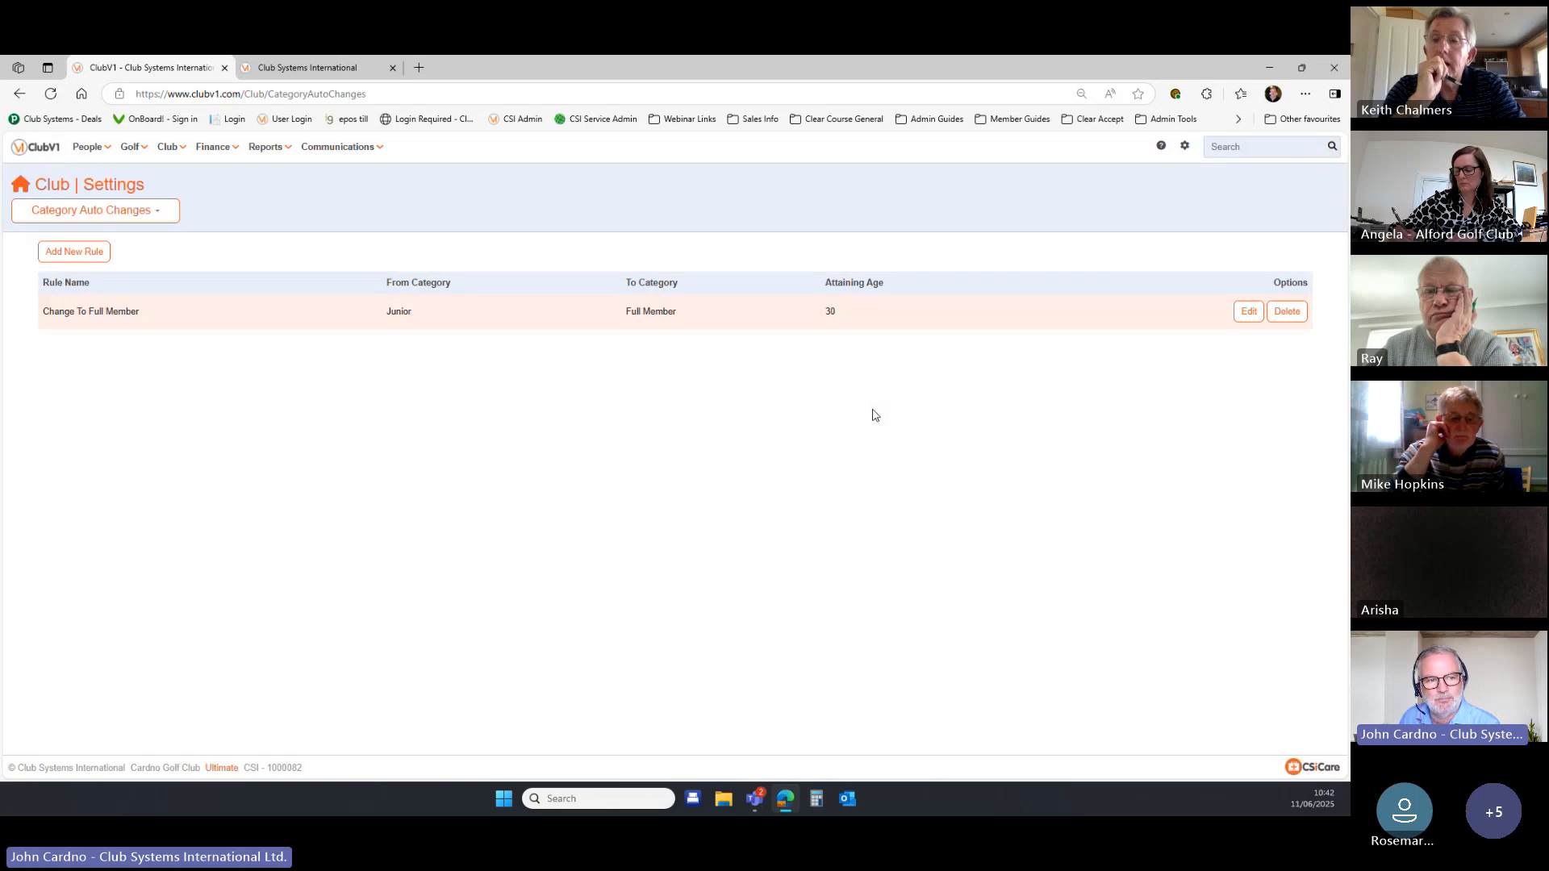
List the members of the Five Day Membership category and change the sort order of the list.
left_click(168, 147)
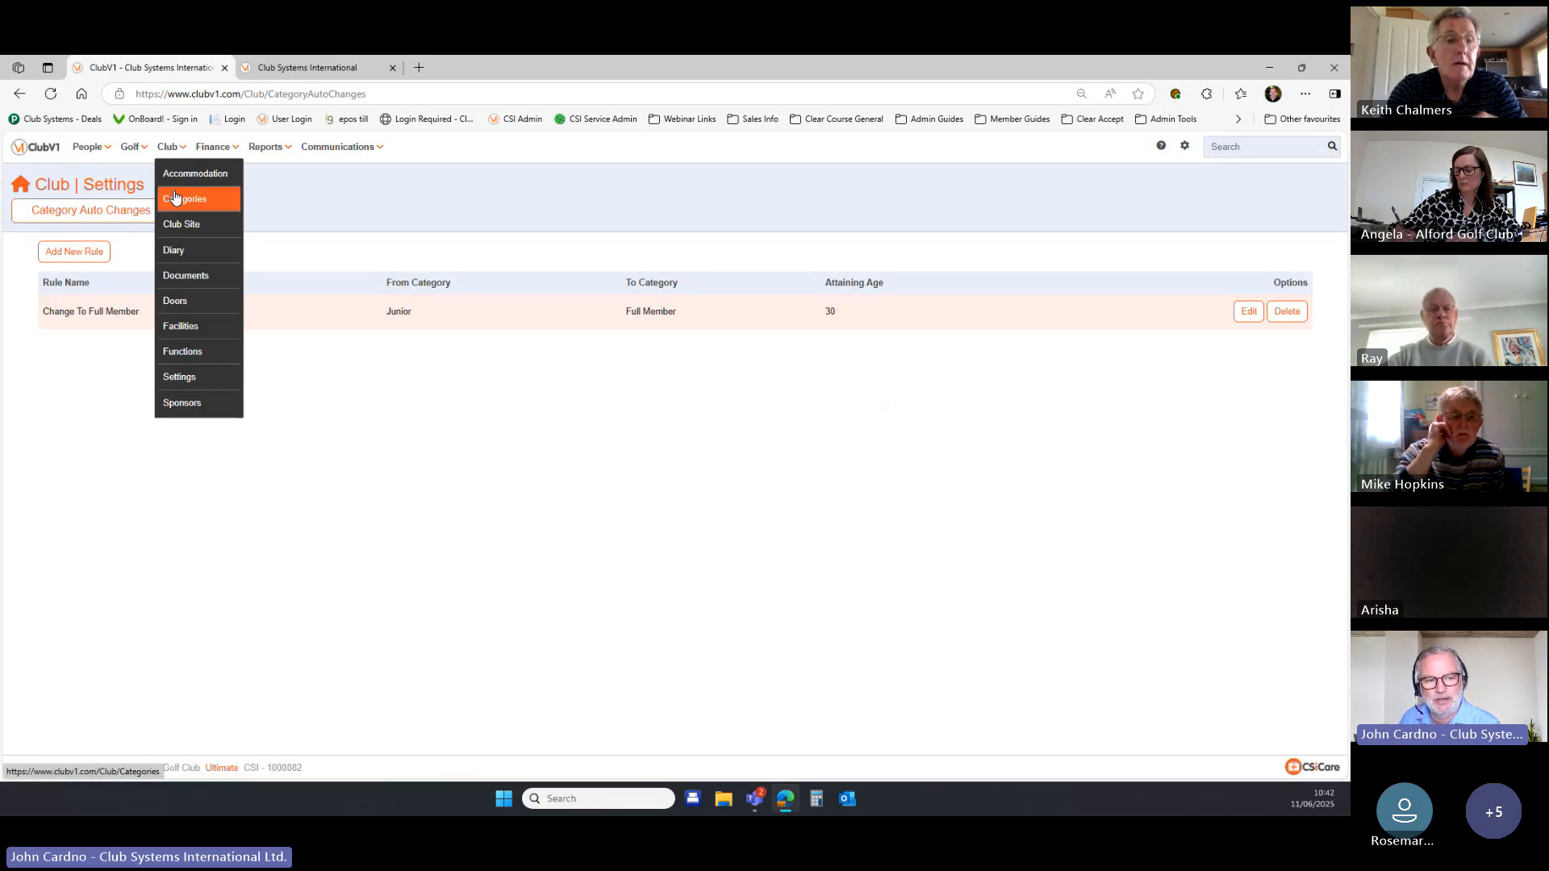
left_click(179, 198)
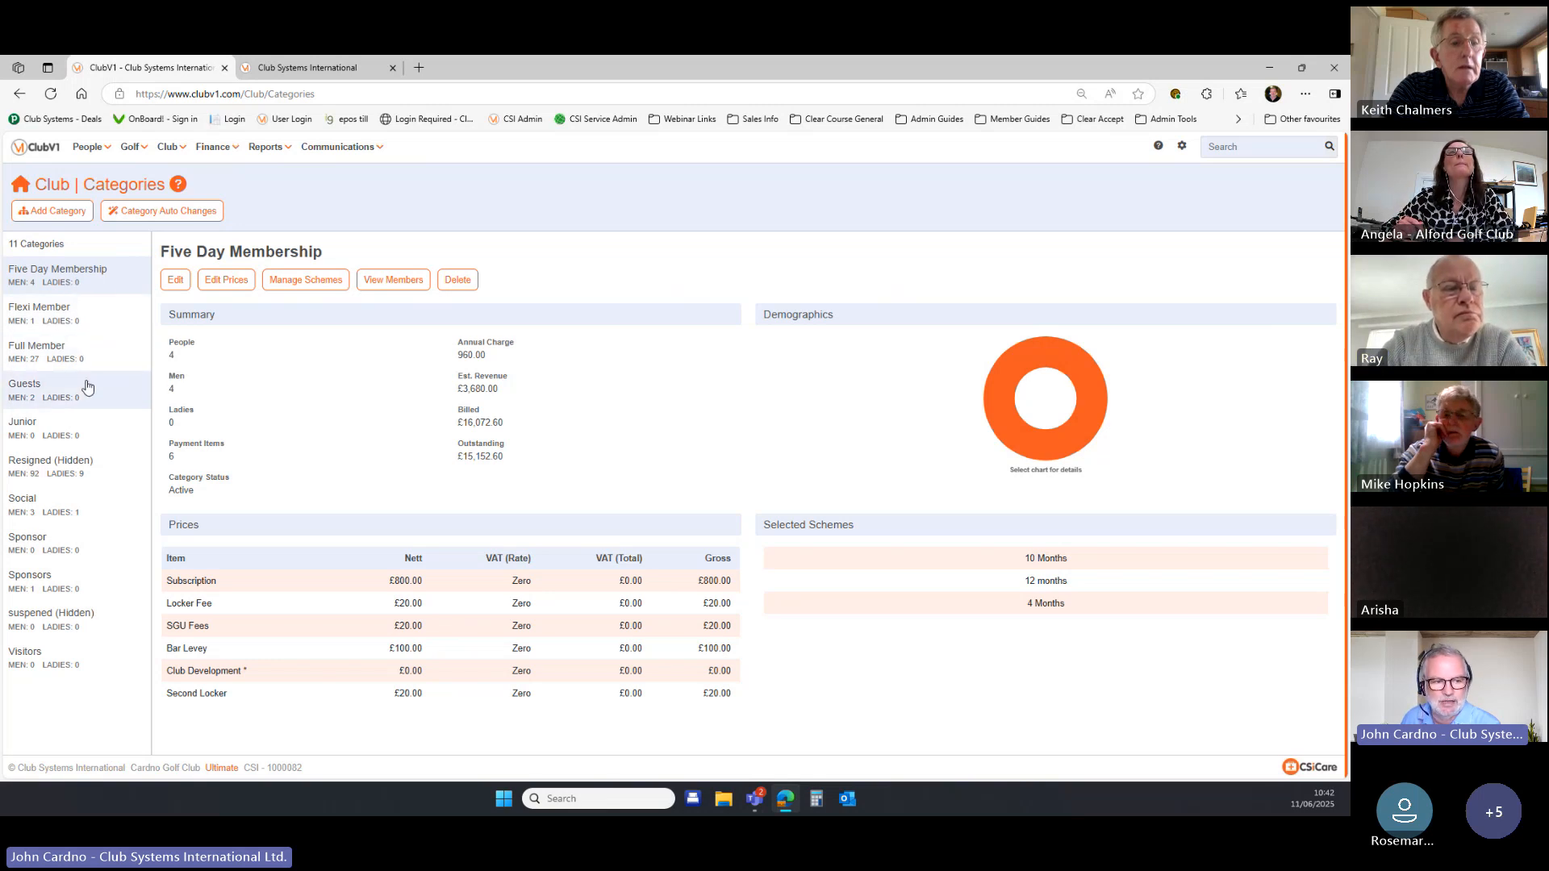
left_click(395, 289)
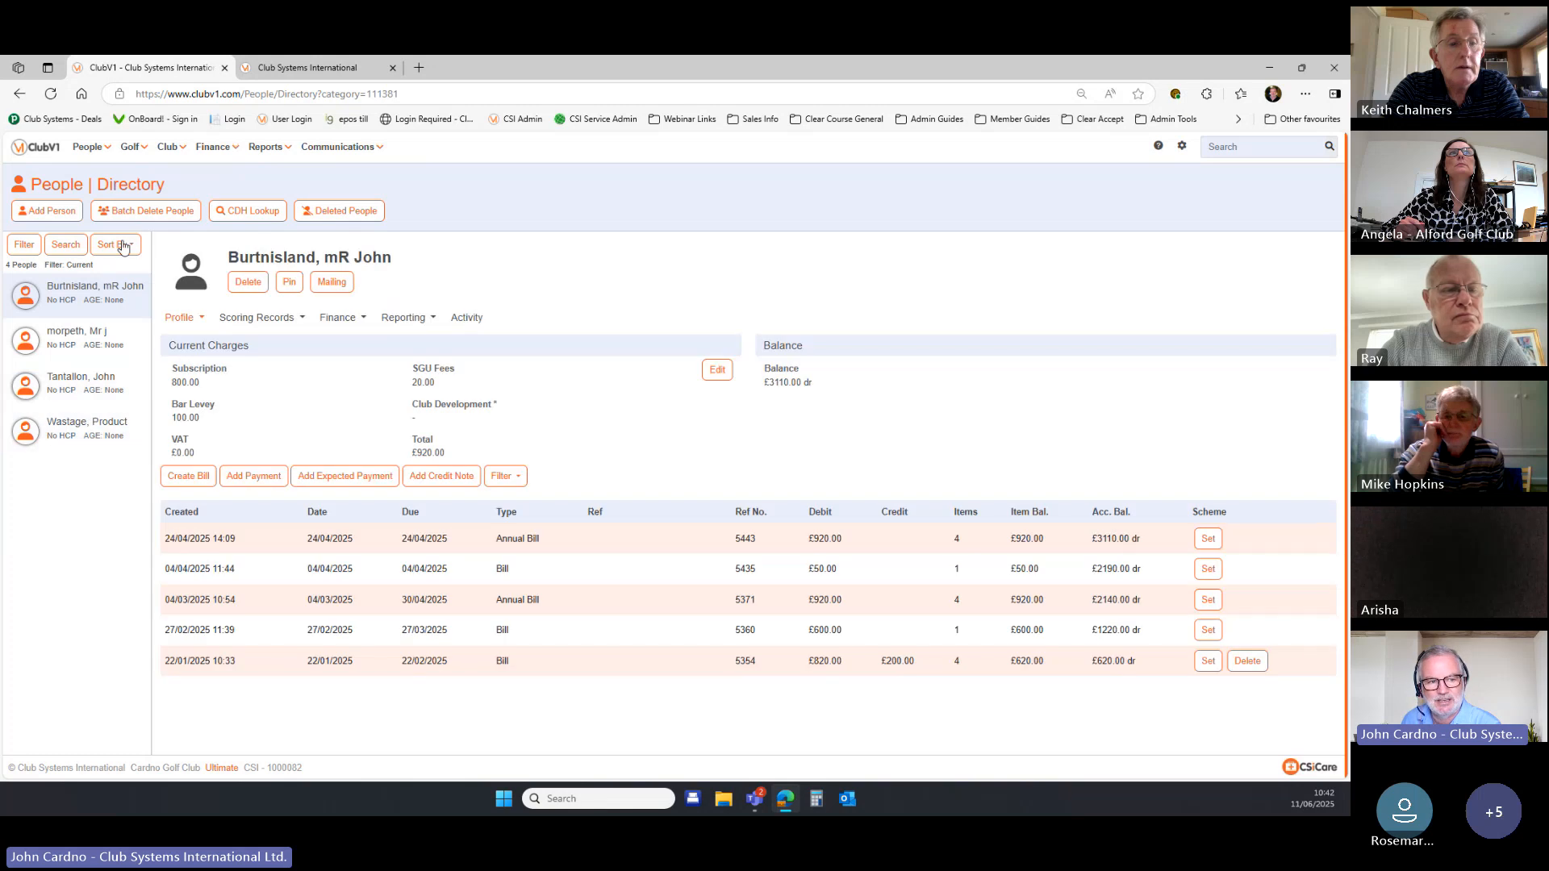
left_click(121, 245)
left_click(103, 292)
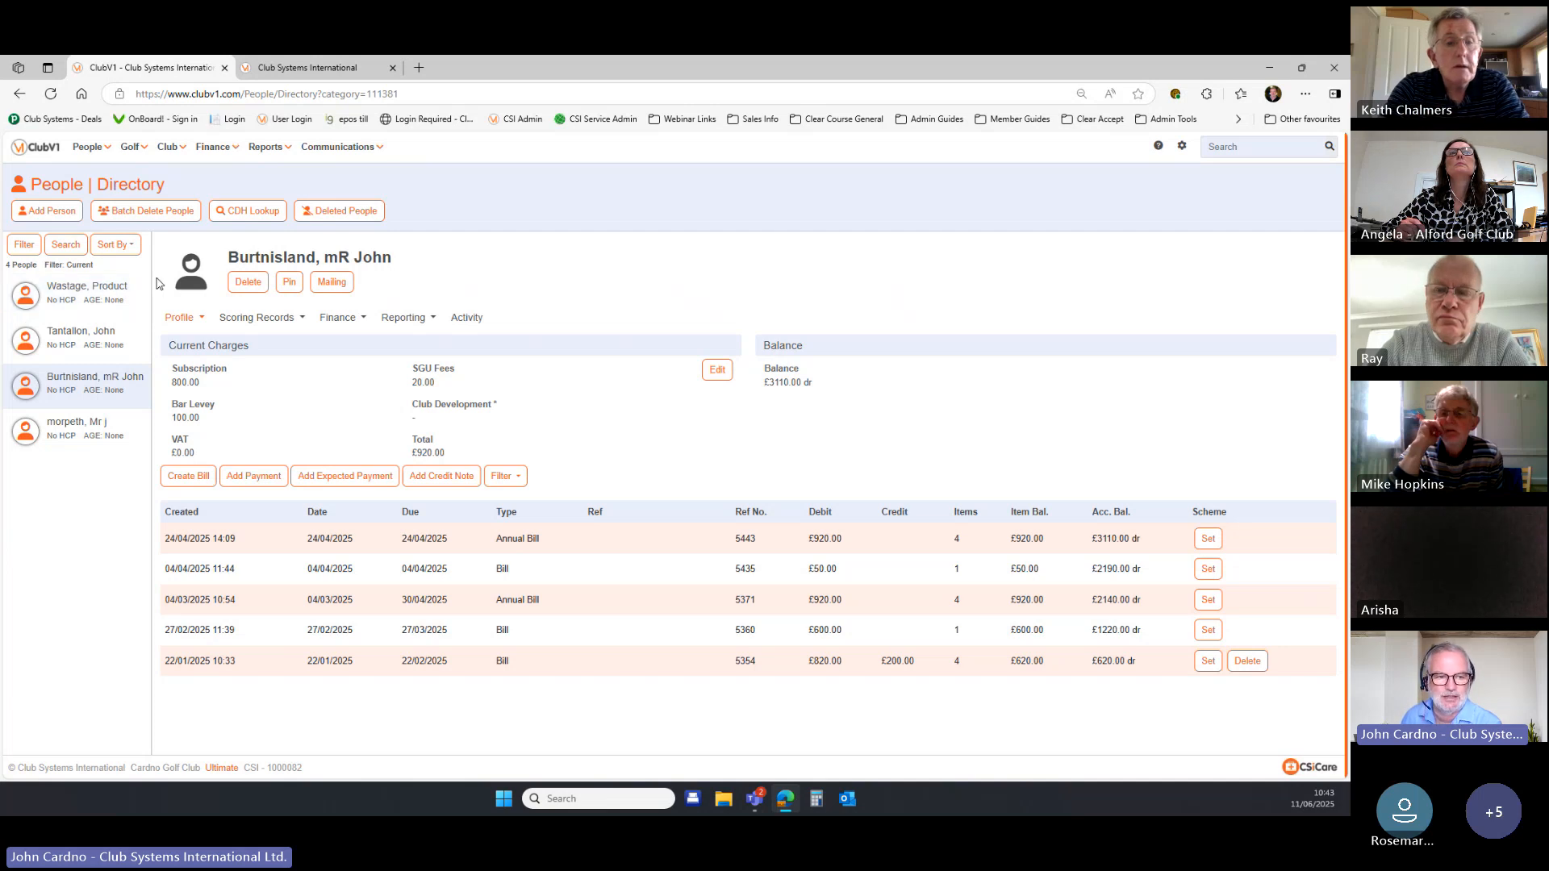
View the second listed Five Day member's details and Person Wizard profile, and close the wizard without saving.
left_click(102, 339)
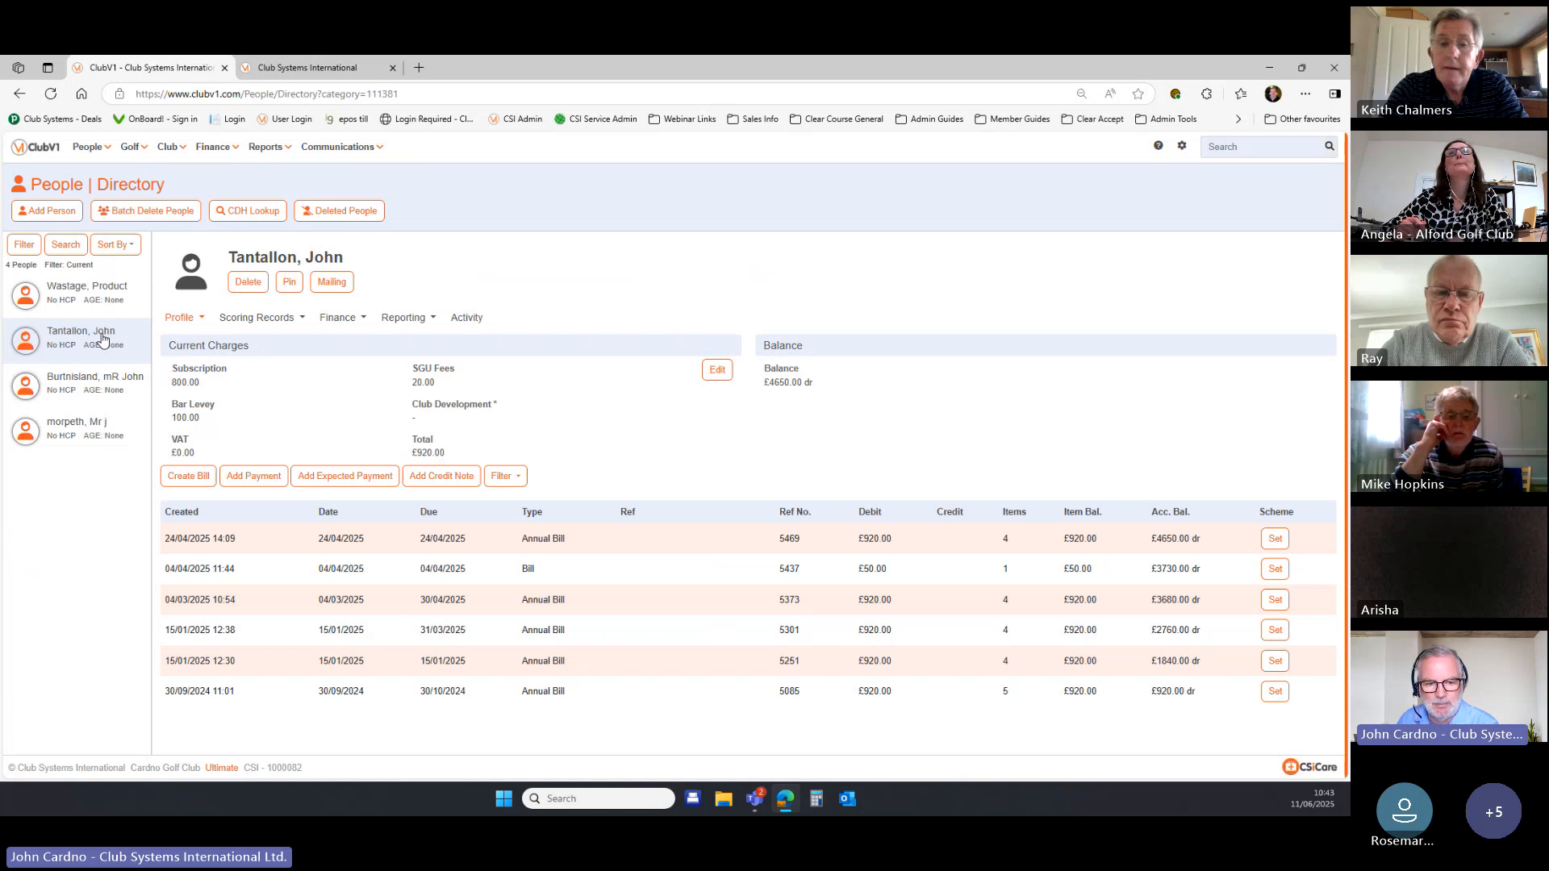
left_click(197, 318)
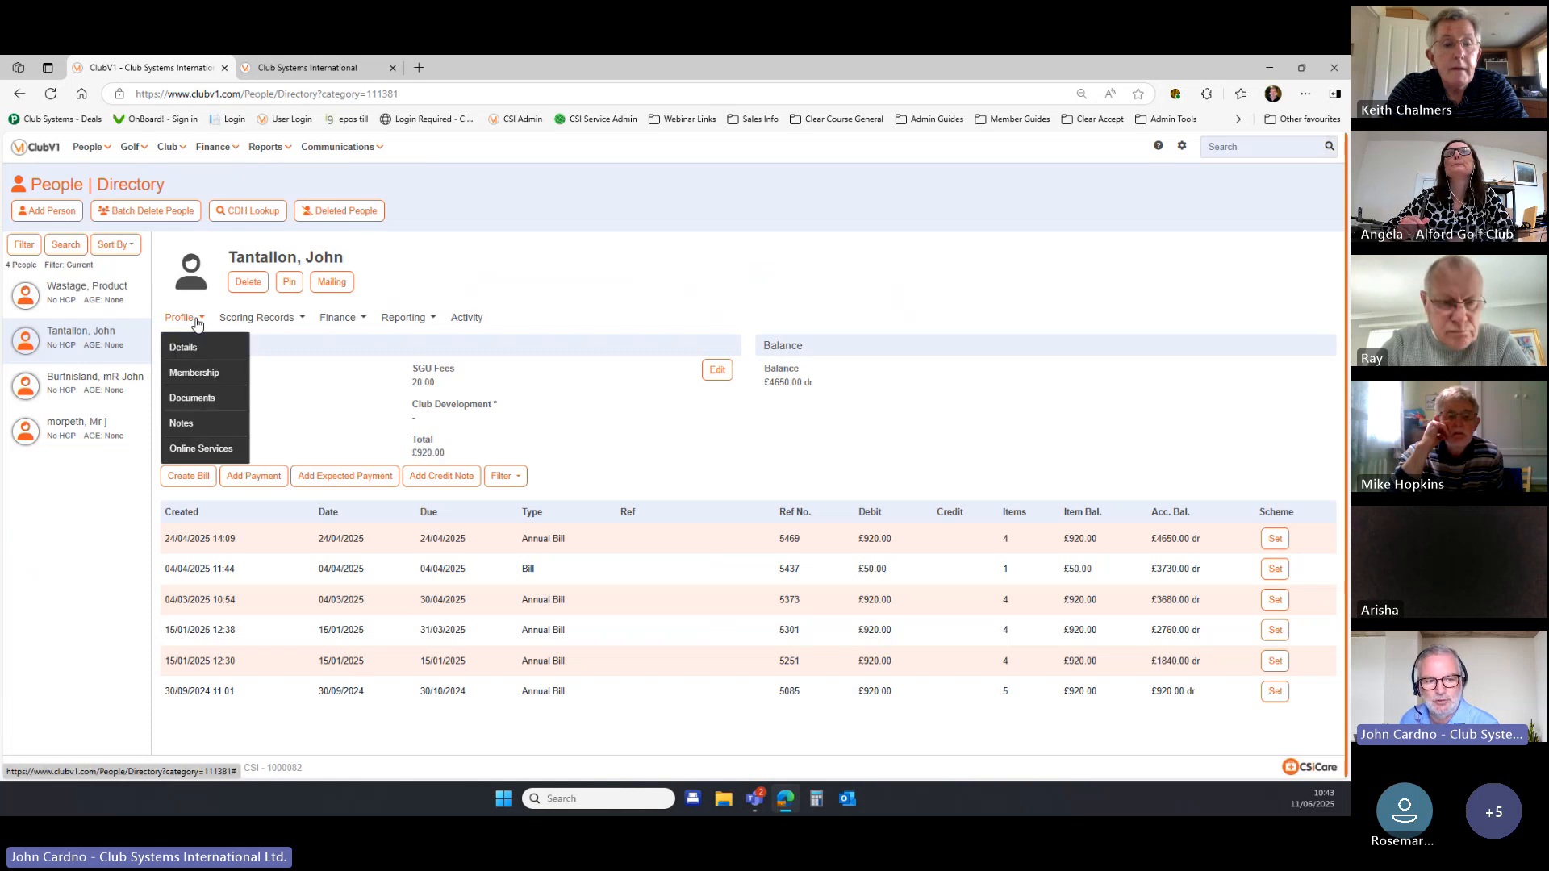
left_click(204, 369)
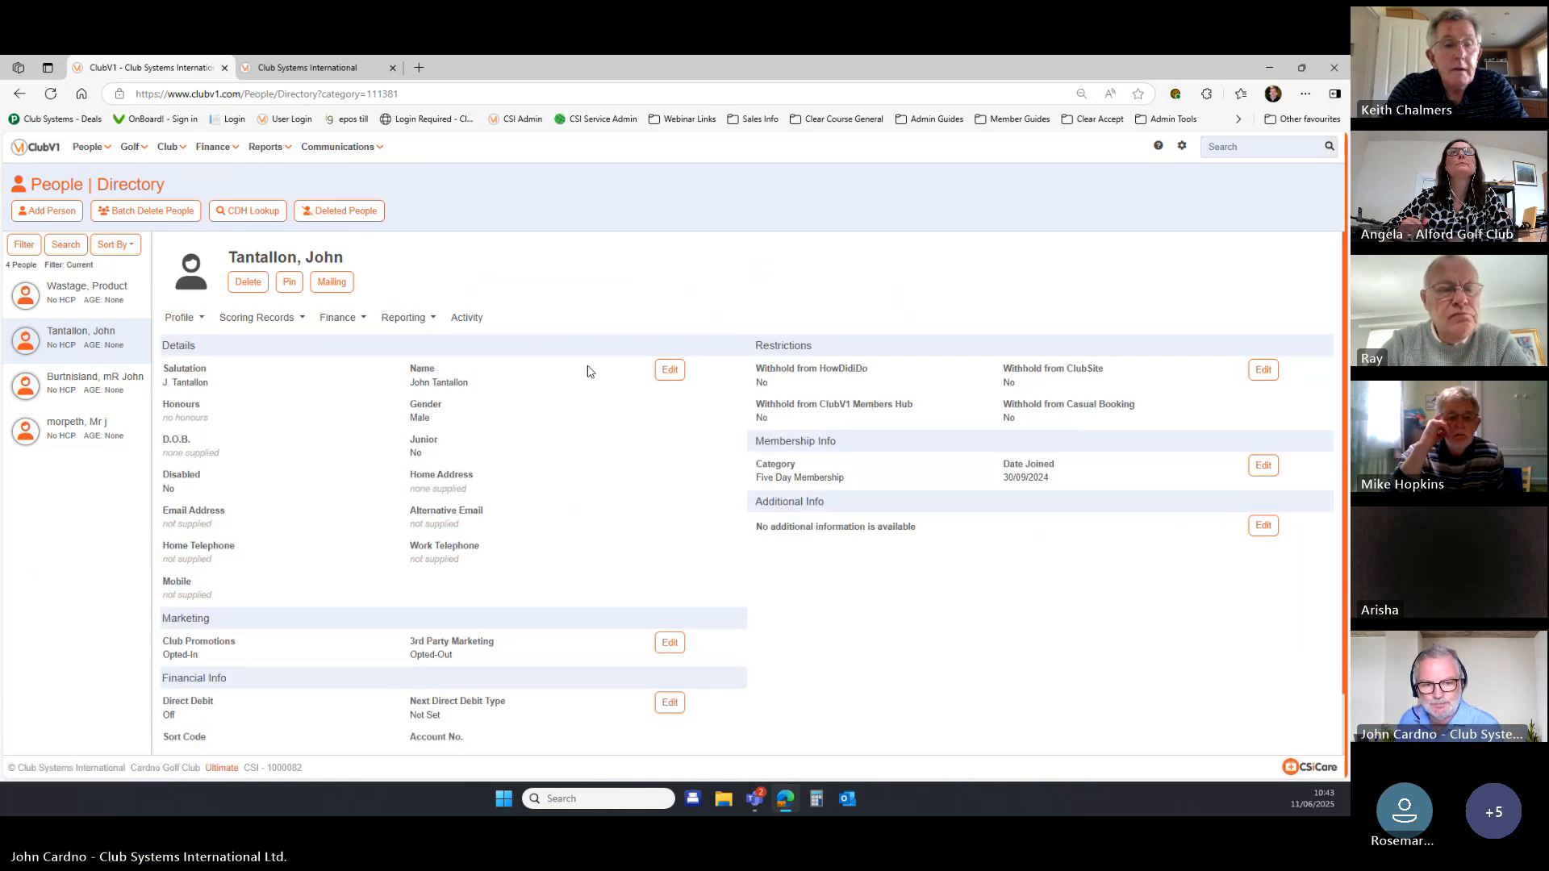
left_click(670, 370)
left_click(528, 229)
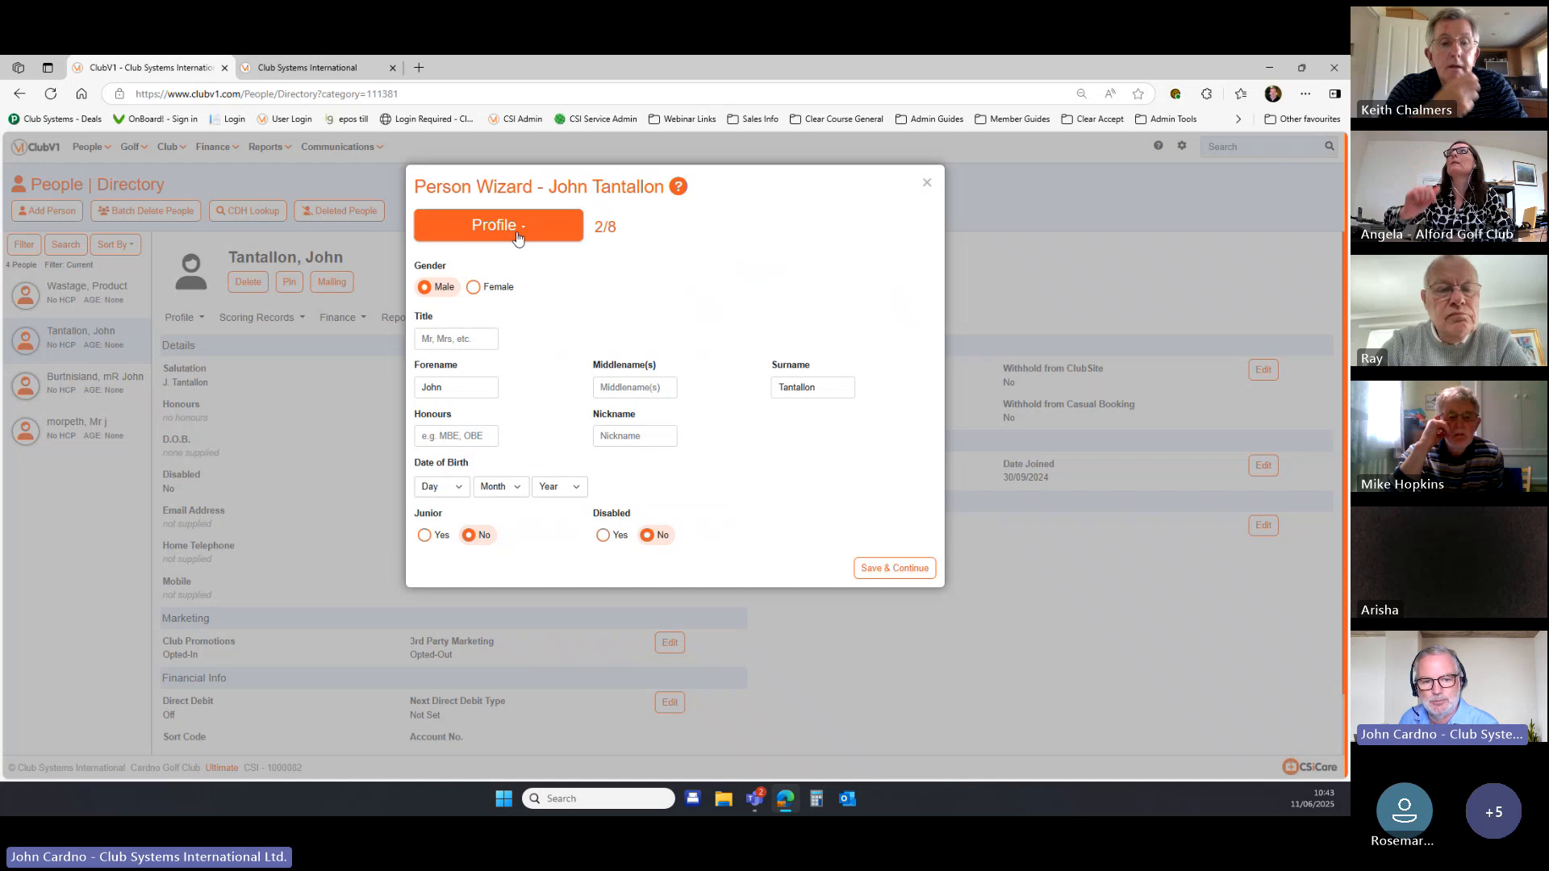
left_click(928, 182)
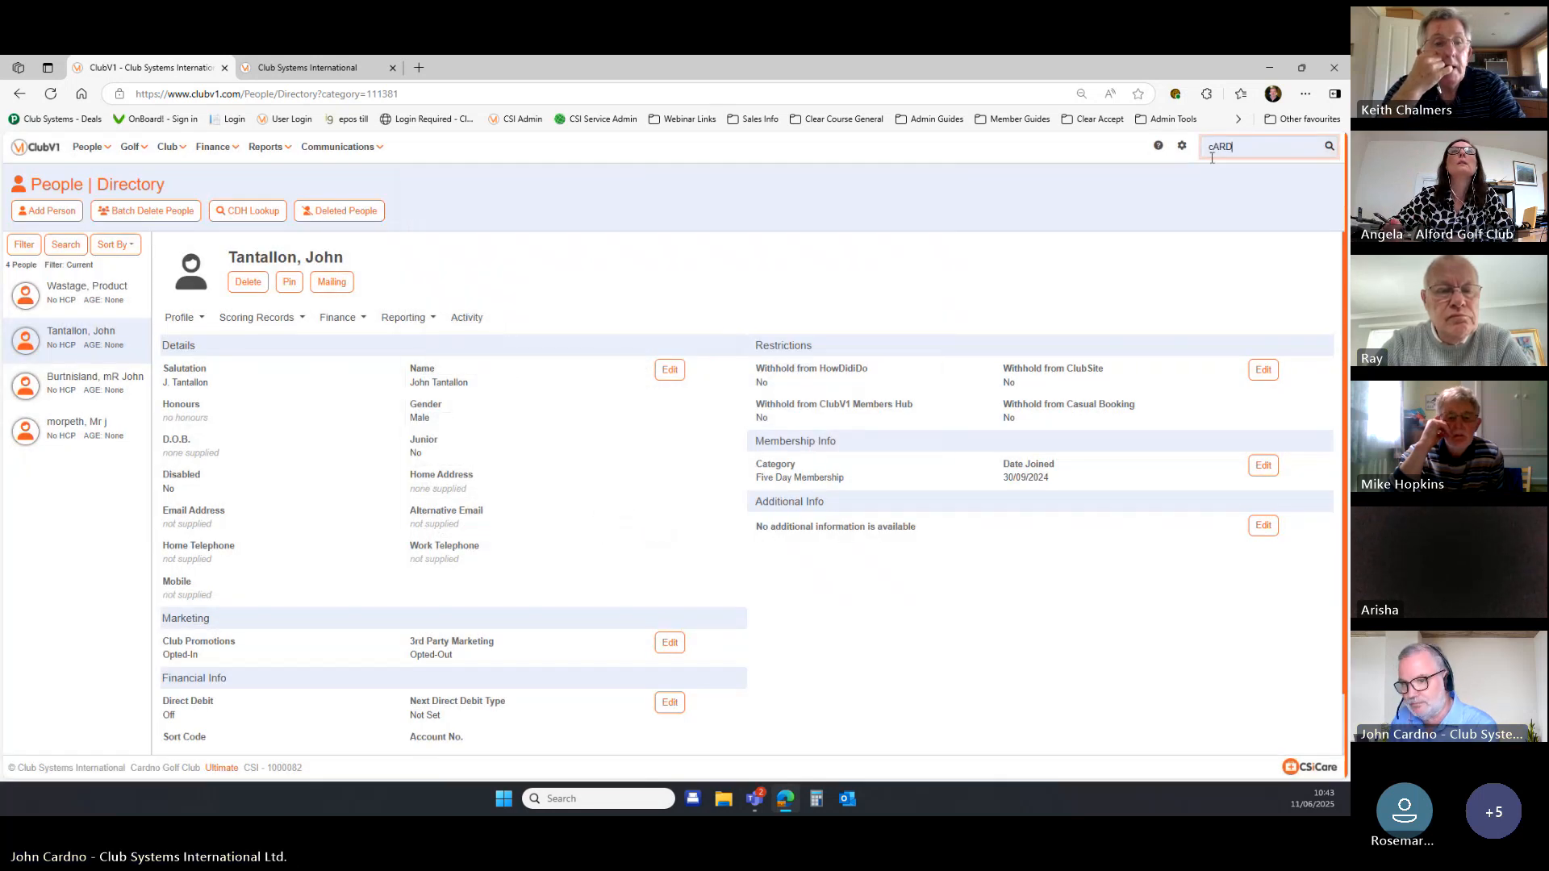
Search for a Full Member by surname and bring up the Membership page of their Person Wizard.
left_click(1200, 202)
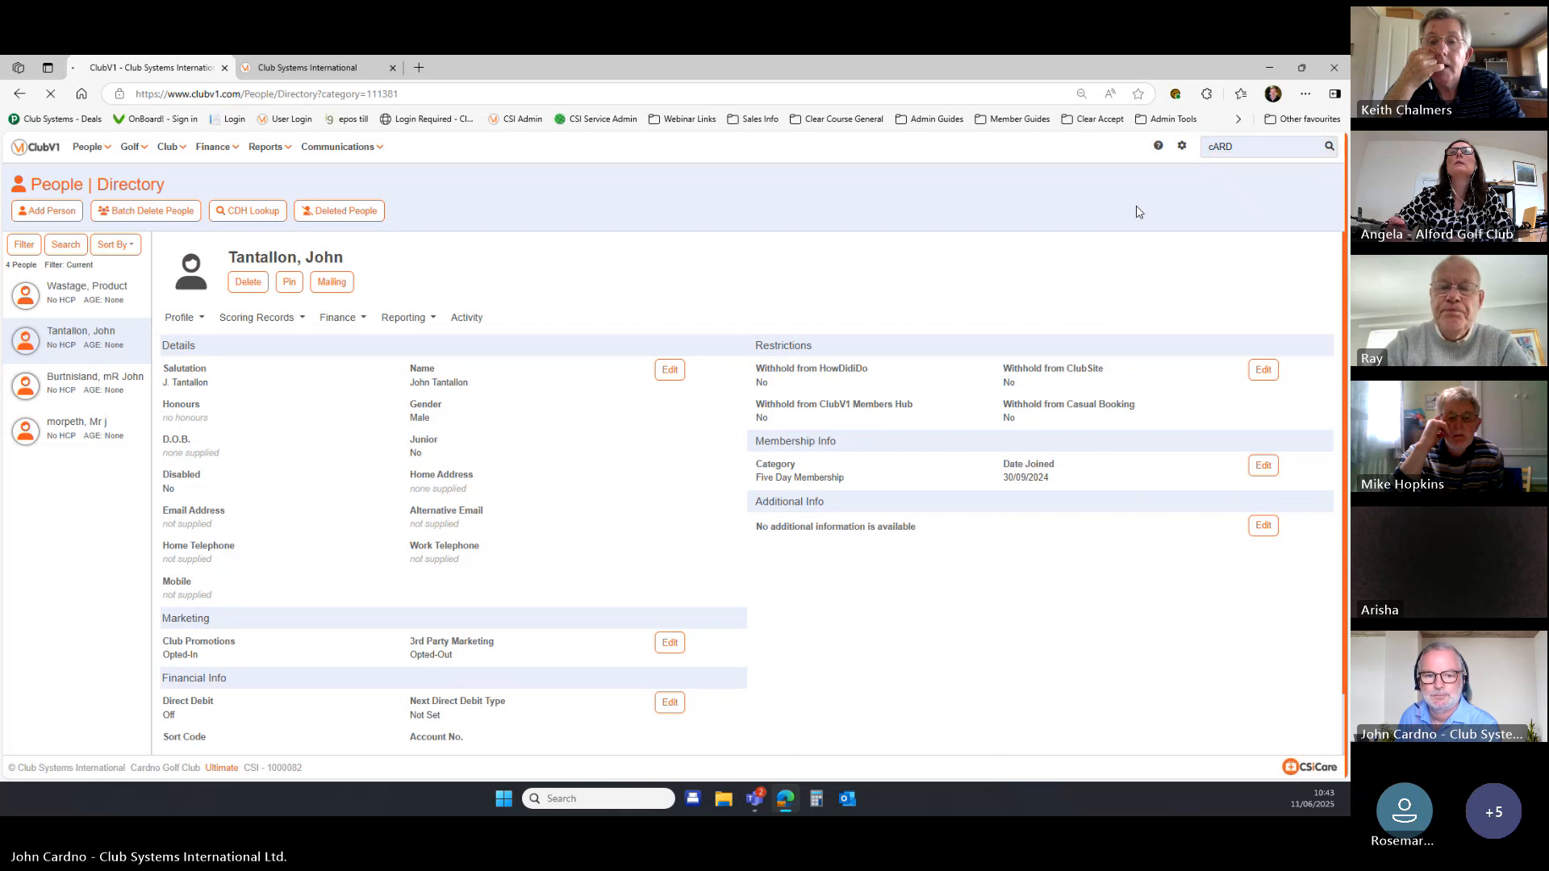
left_click(671, 374)
left_click(498, 225)
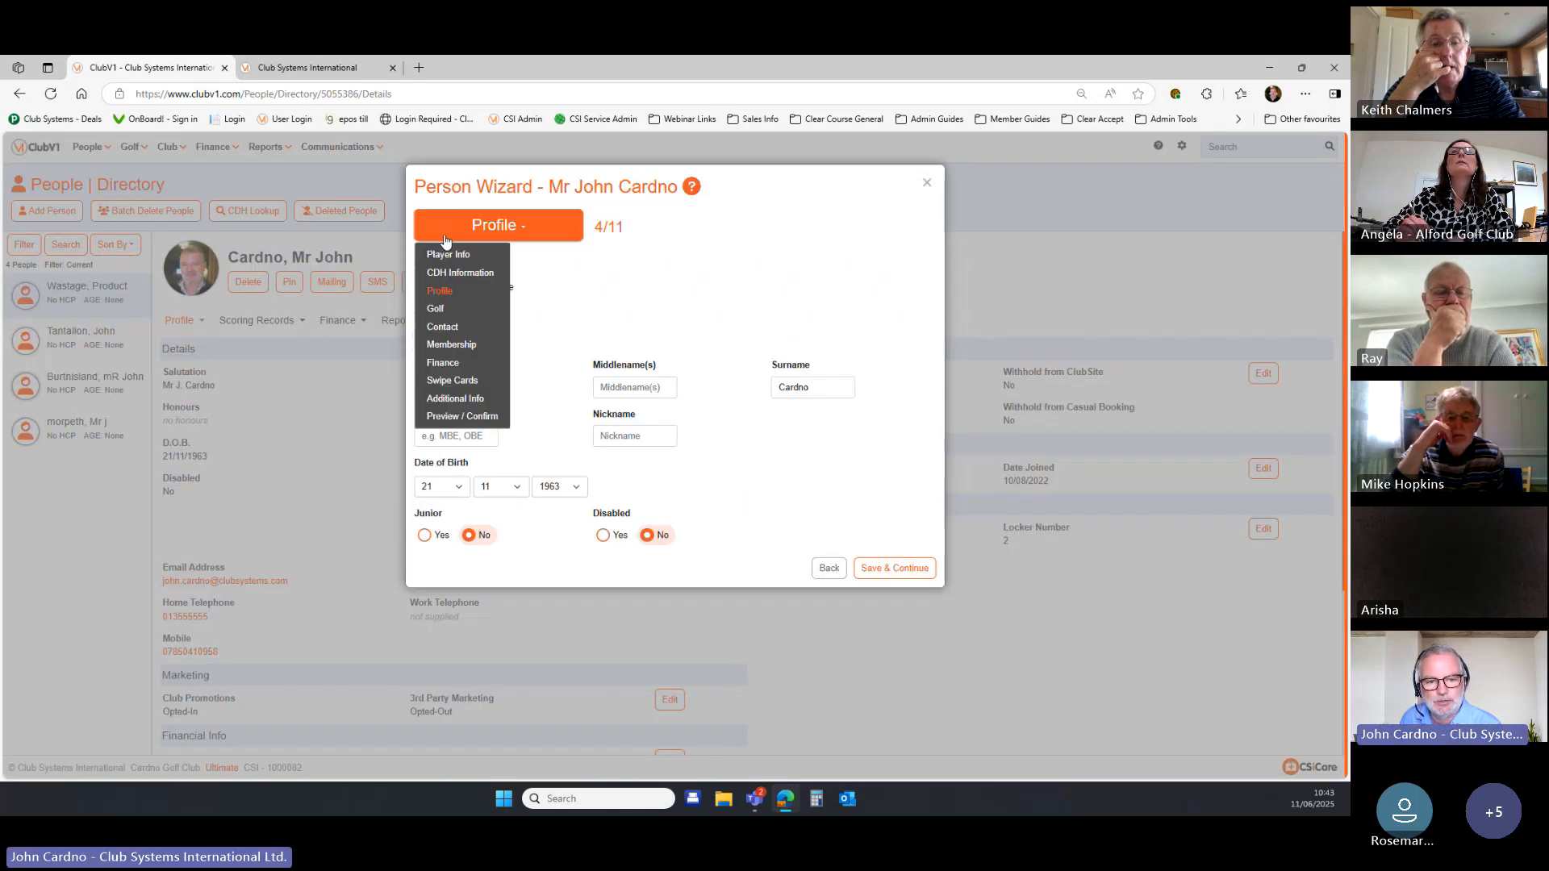
left_click(480, 345)
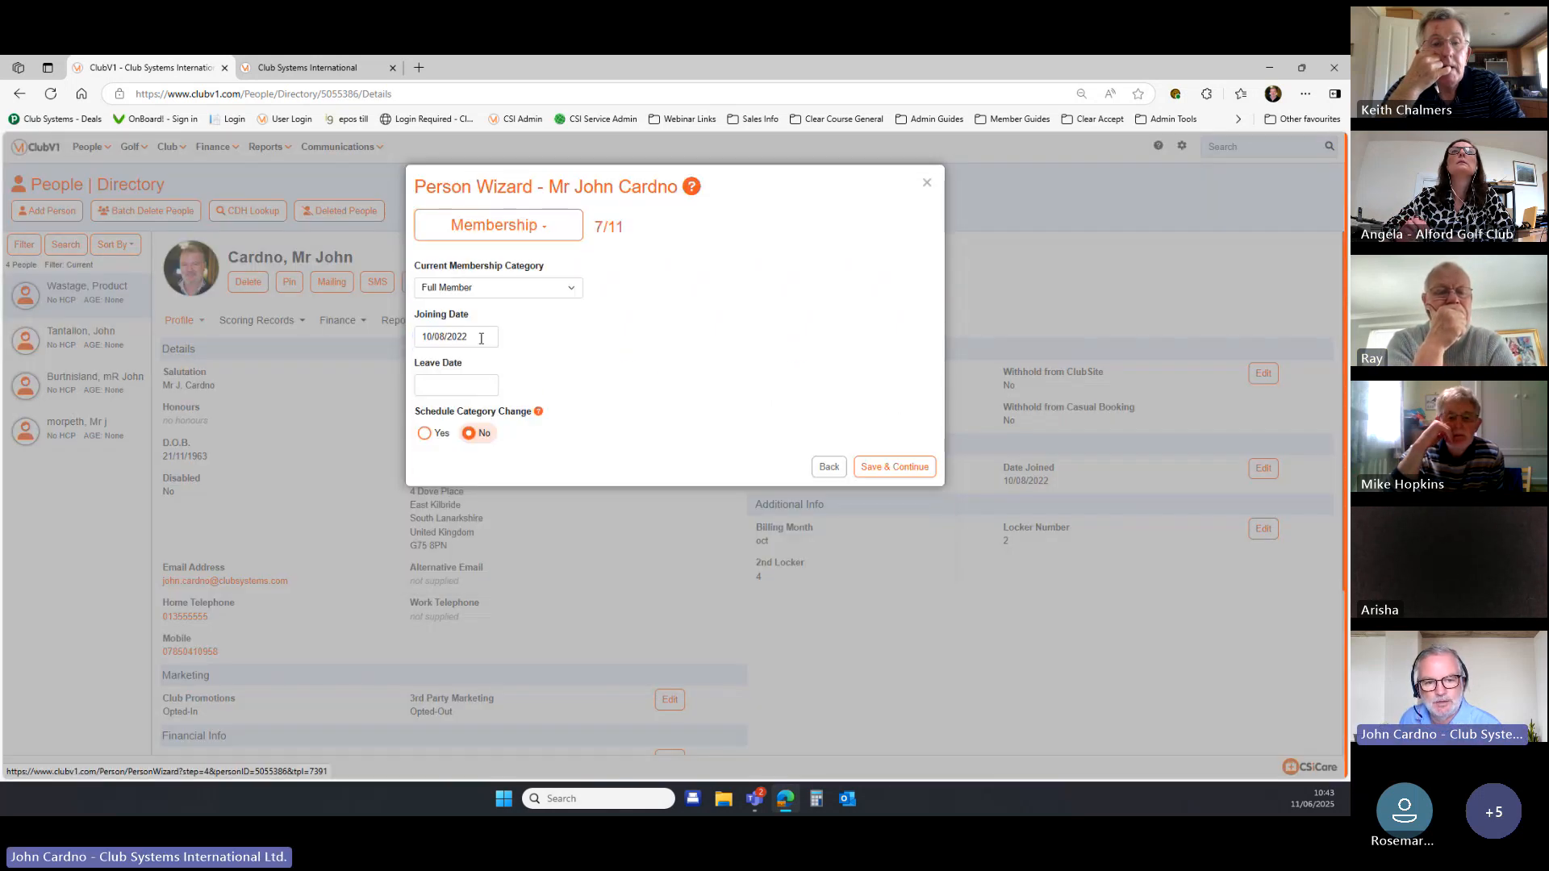
Turn on Schedule Category Change, examine the available scheduled categories and close the wizard without saving.
left_click(428, 440)
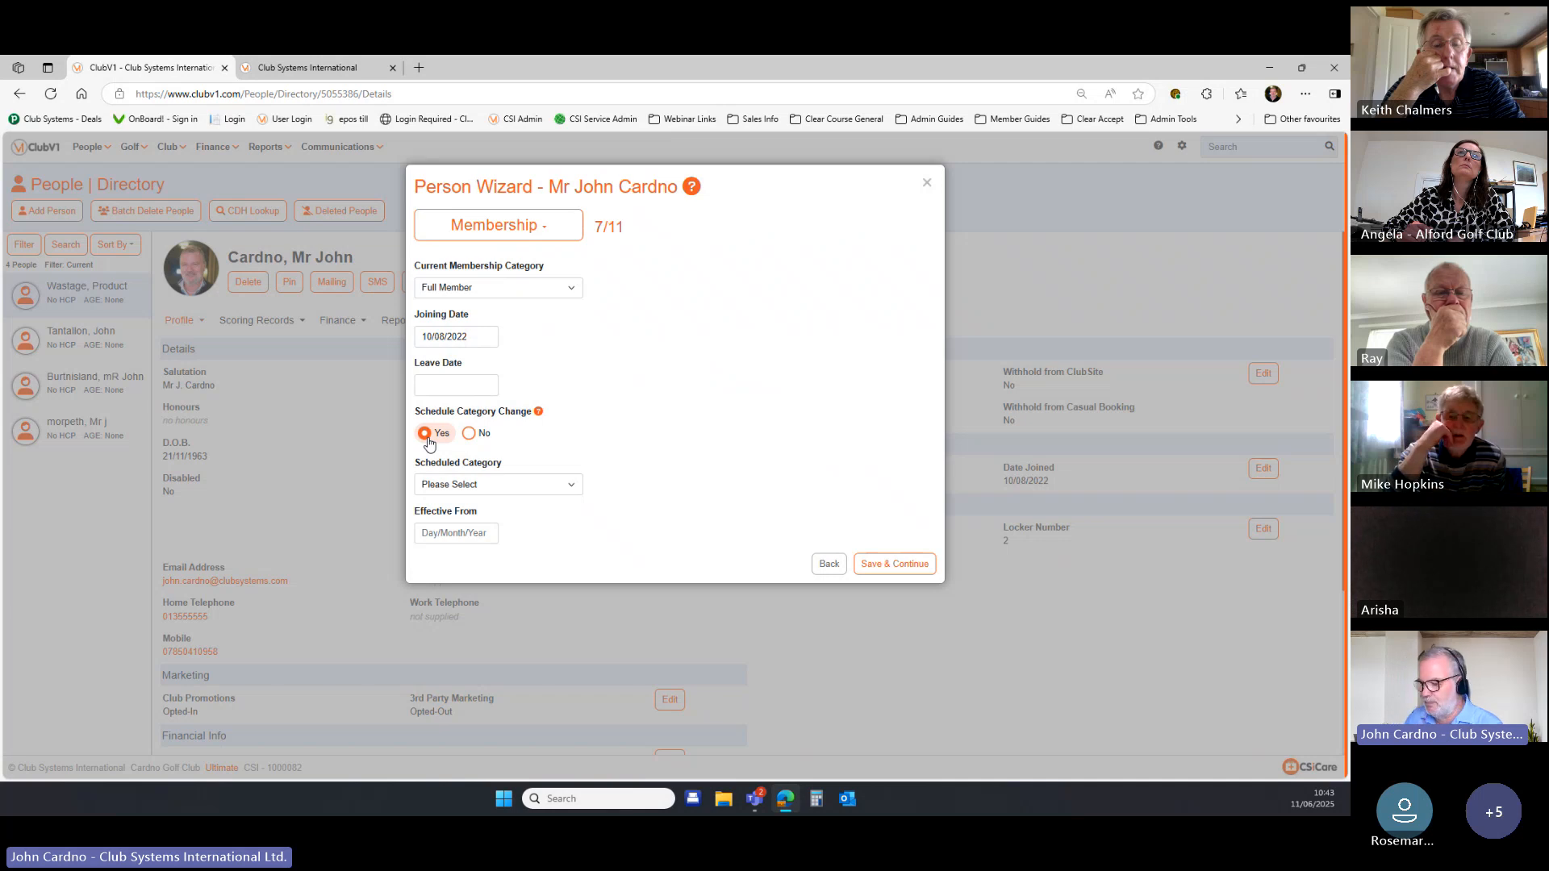
left_click(578, 487)
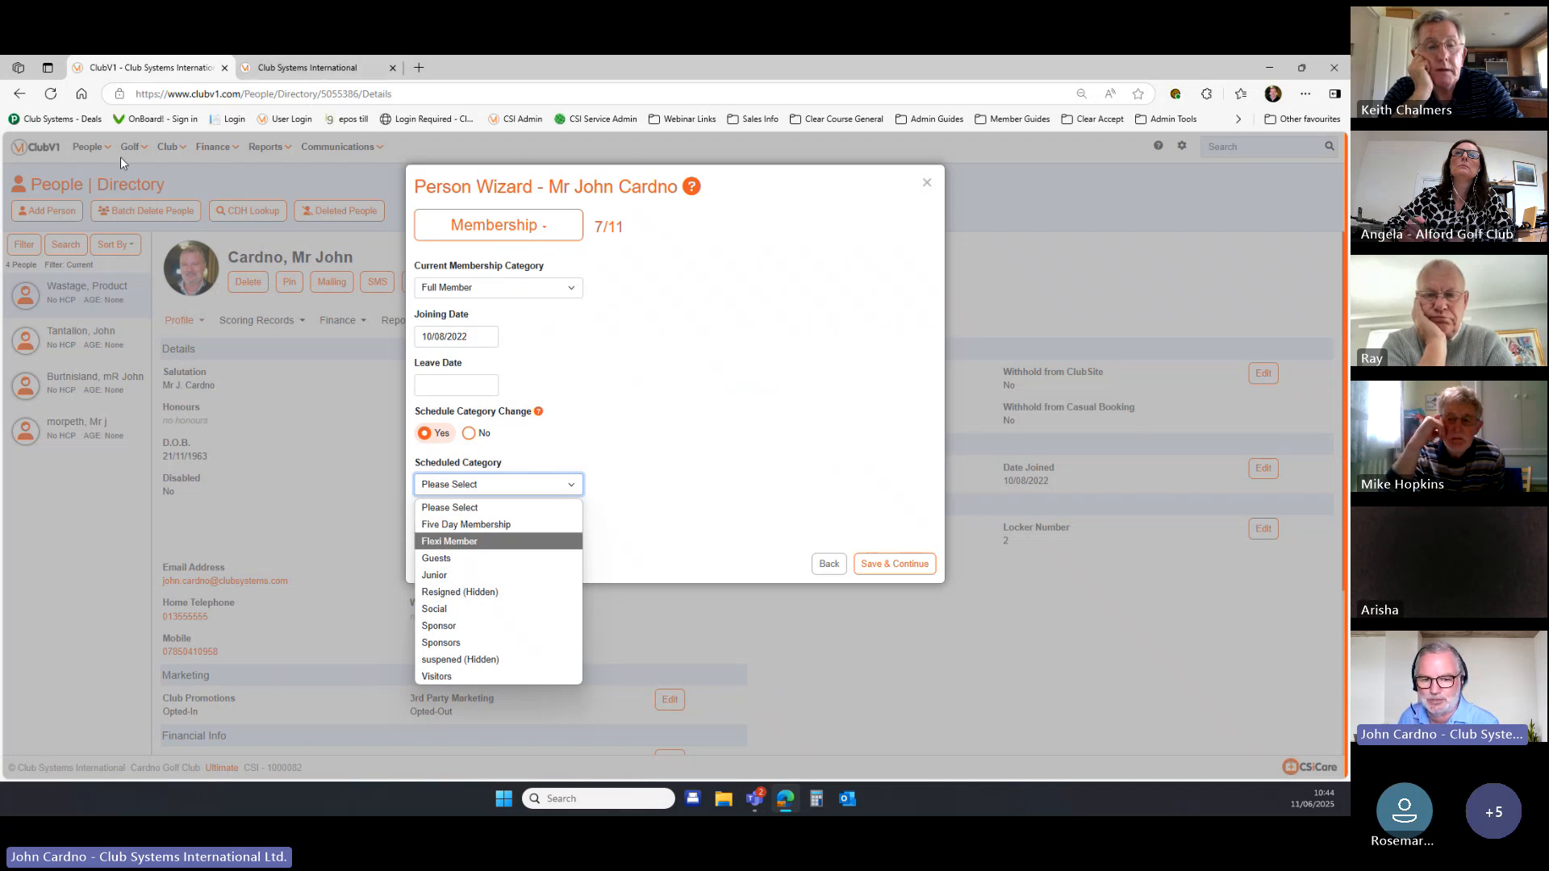
left_click(774, 286)
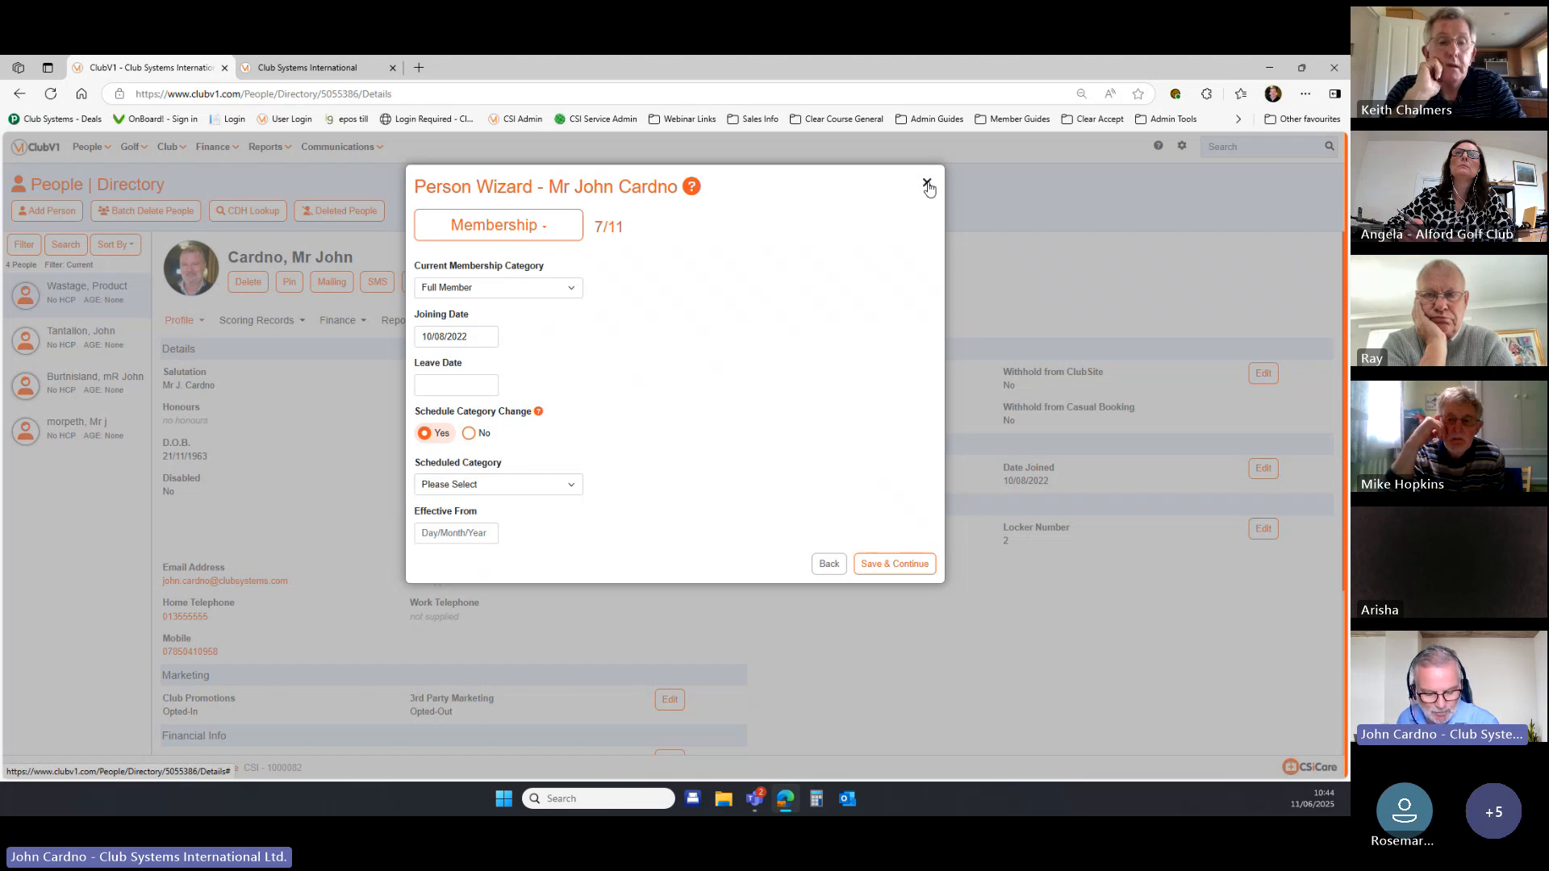
left_click(928, 184)
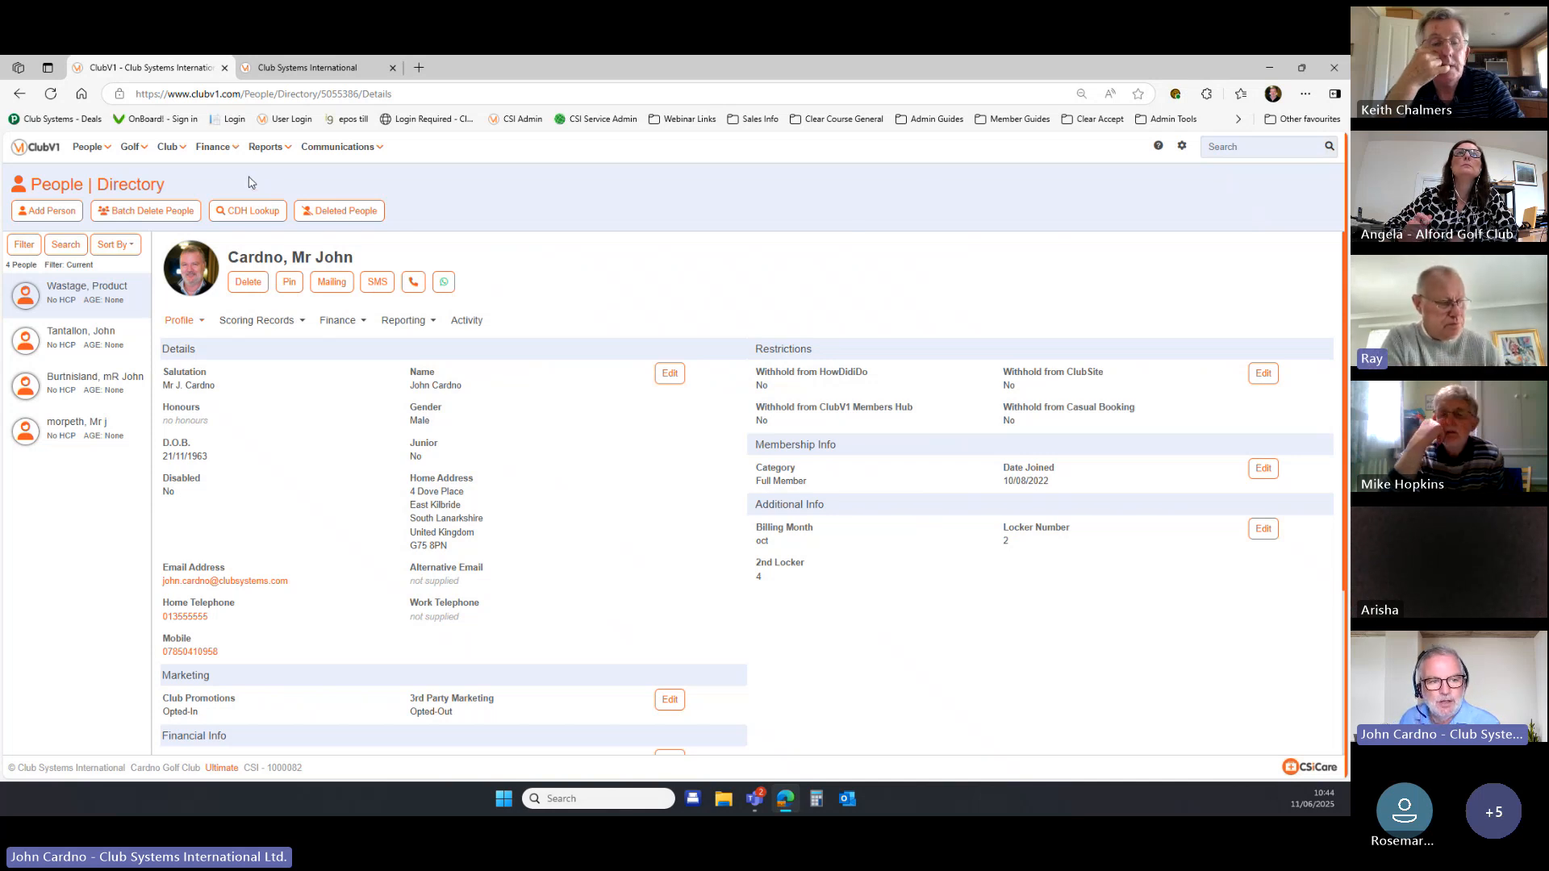
Review the category prices of the Subscription standard charge item and close them without saving.
left_click(225, 153)
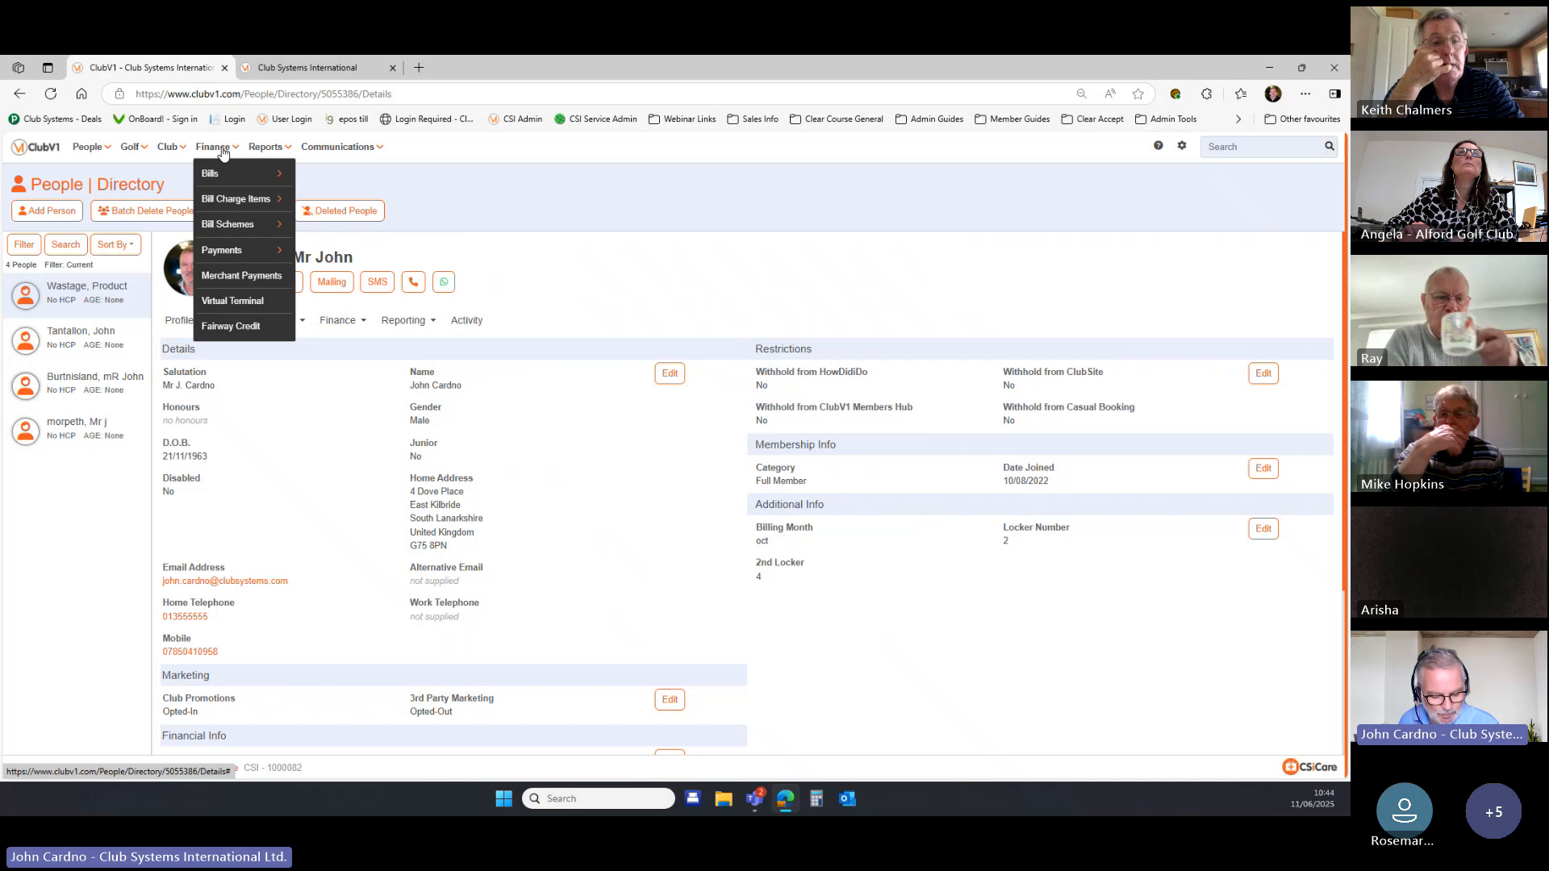
mouse_move(242, 199)
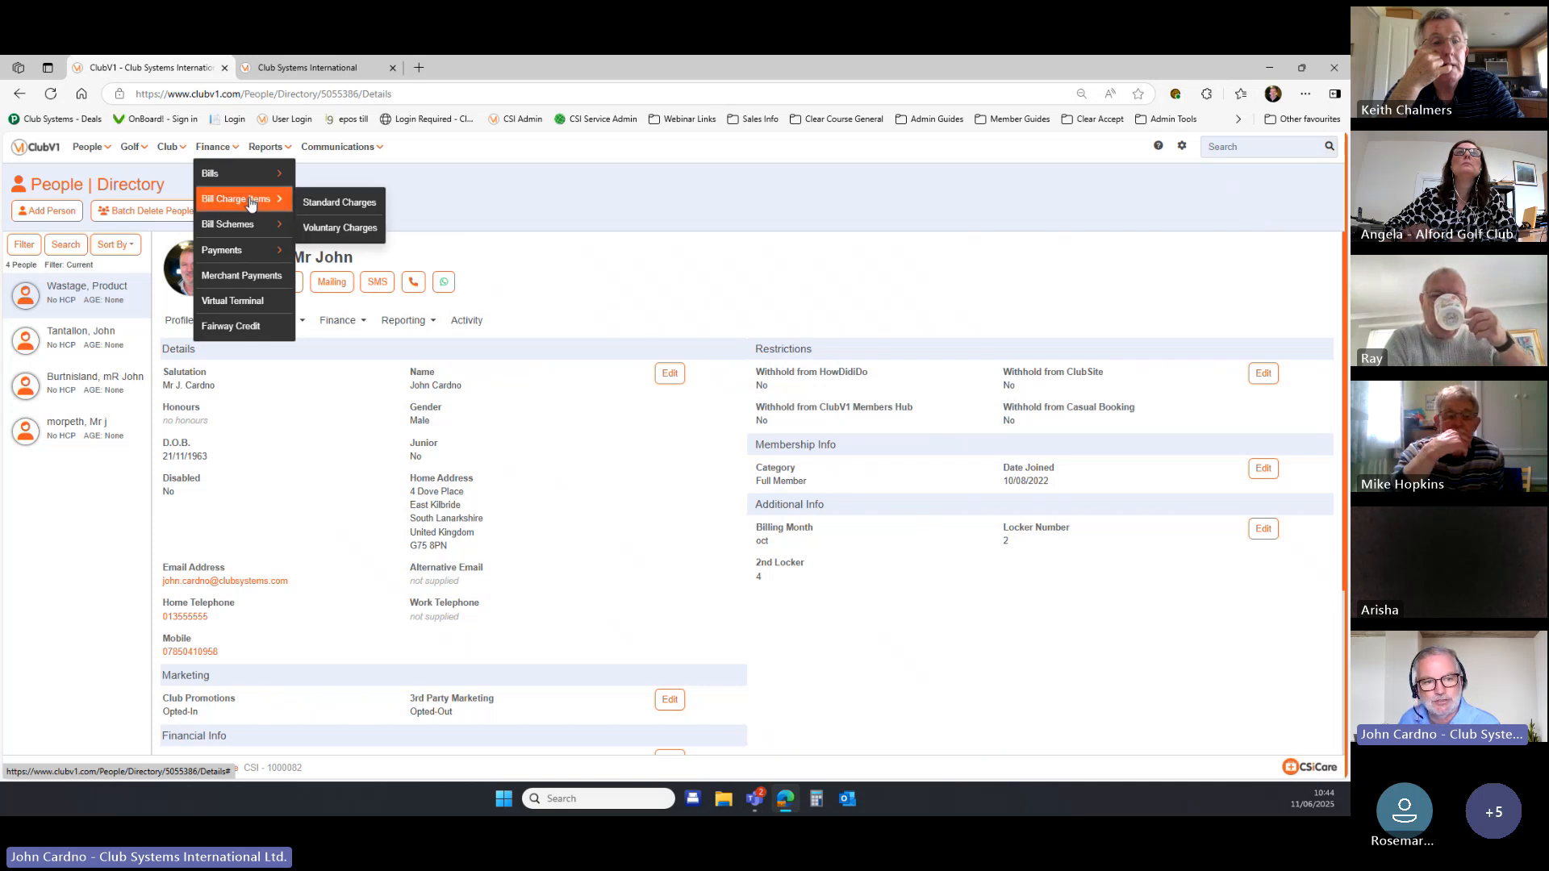
left_click(344, 205)
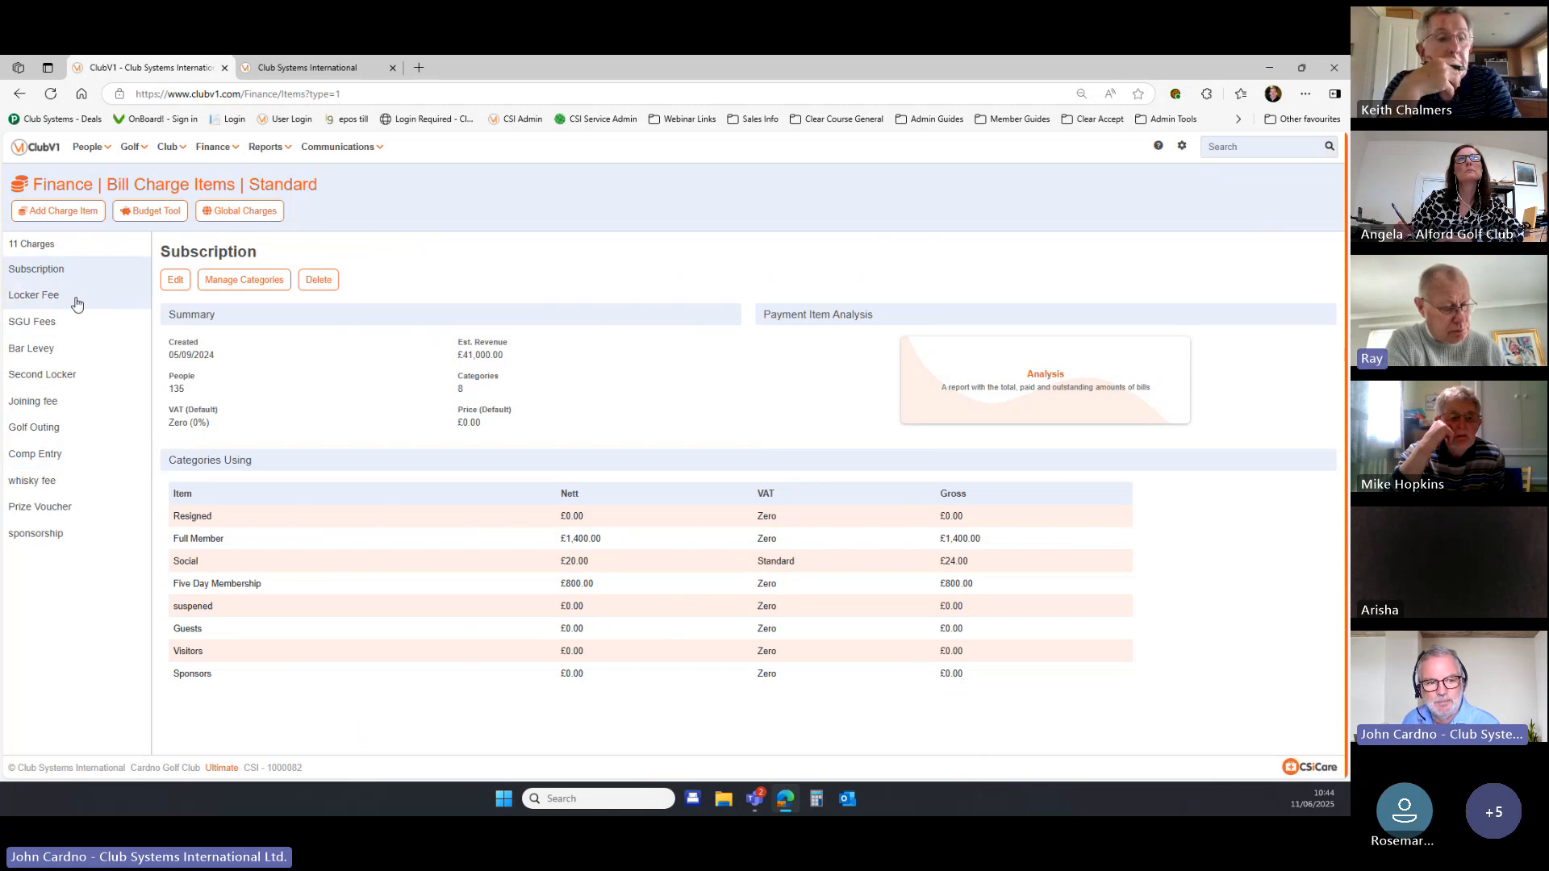
left_click(254, 282)
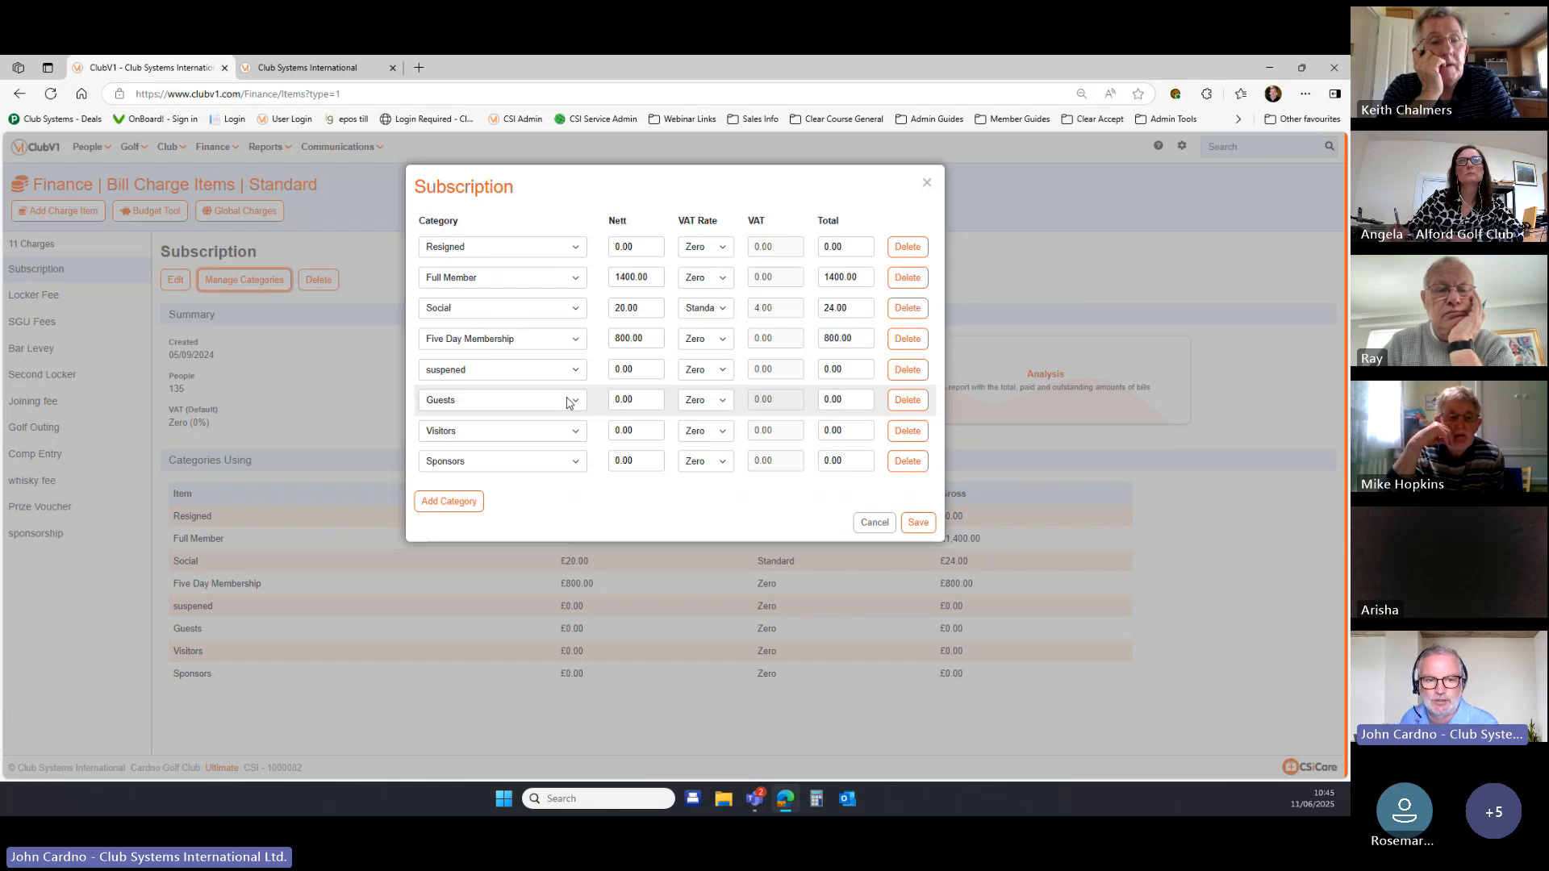
left_click(927, 186)
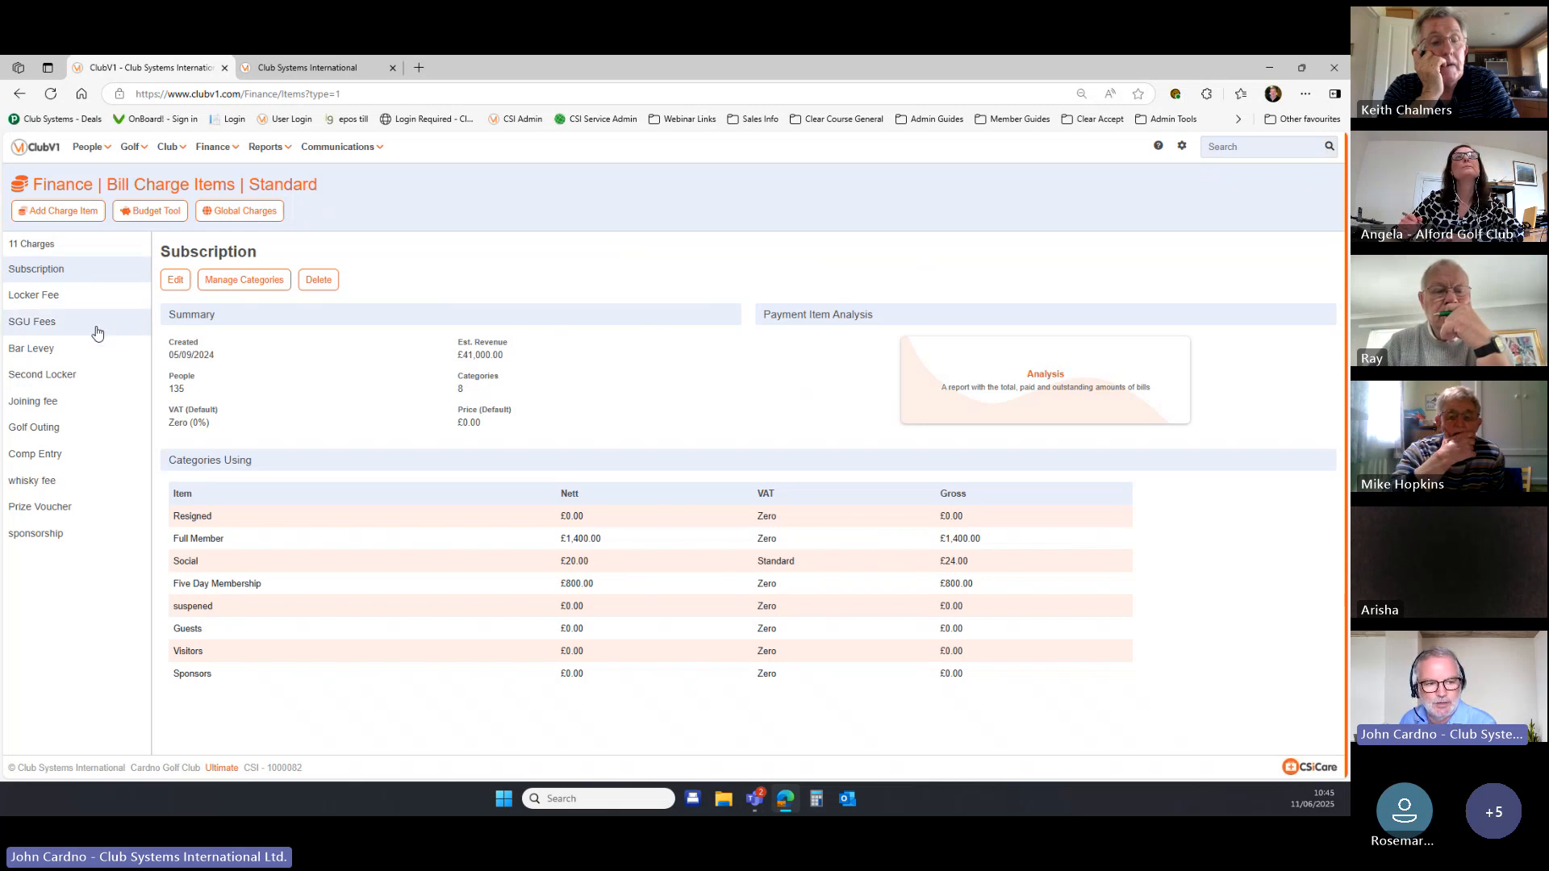
Review the category prices assigned to the Bar Levey charge item and close them without changes.
left_click(97, 360)
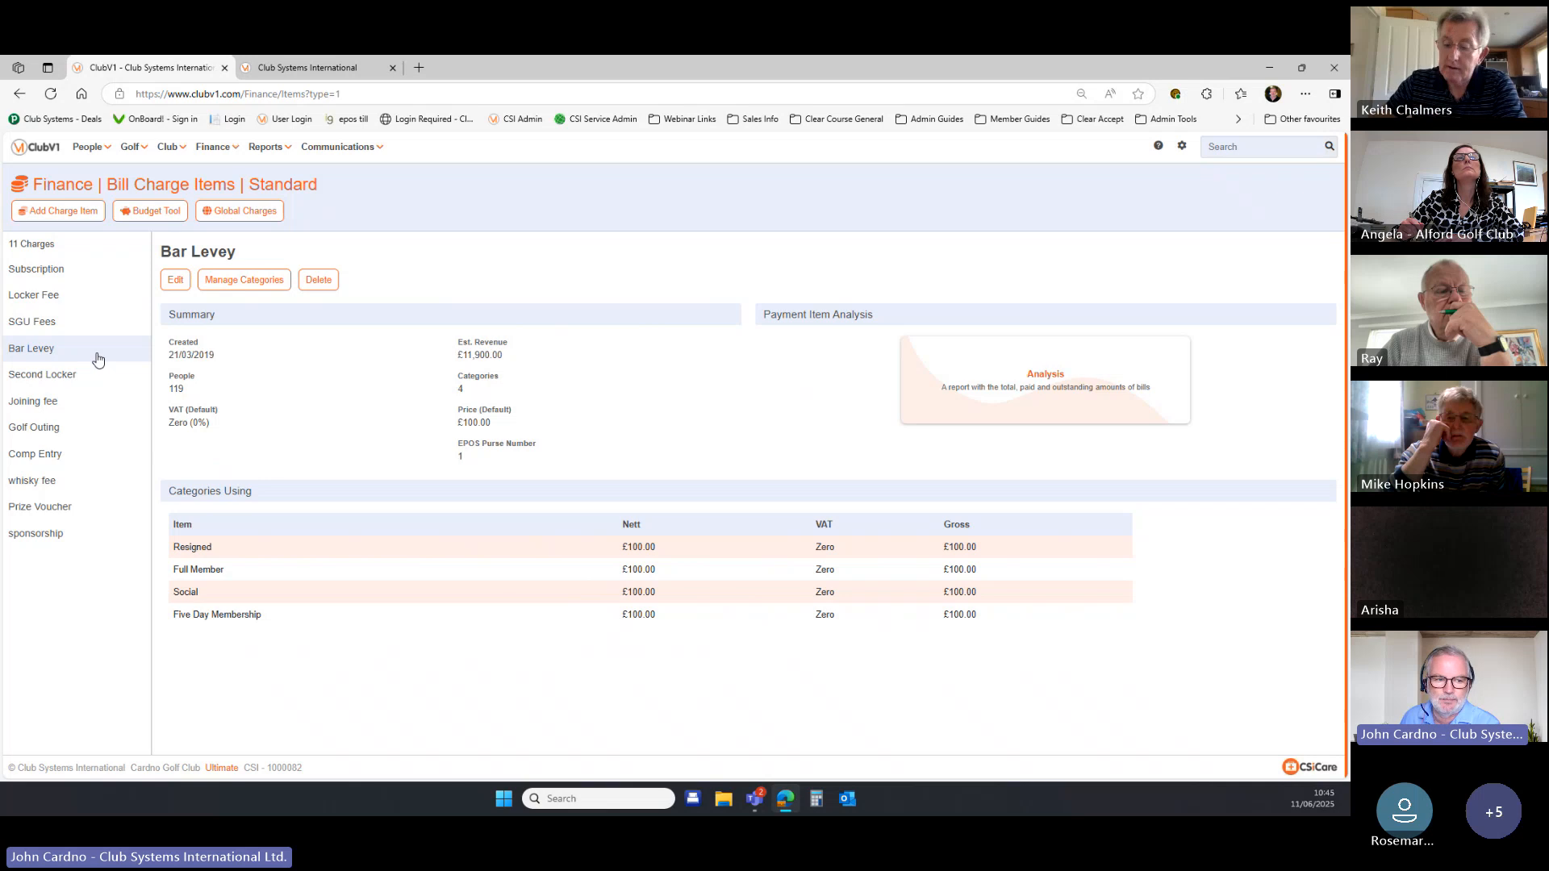
left_click(263, 288)
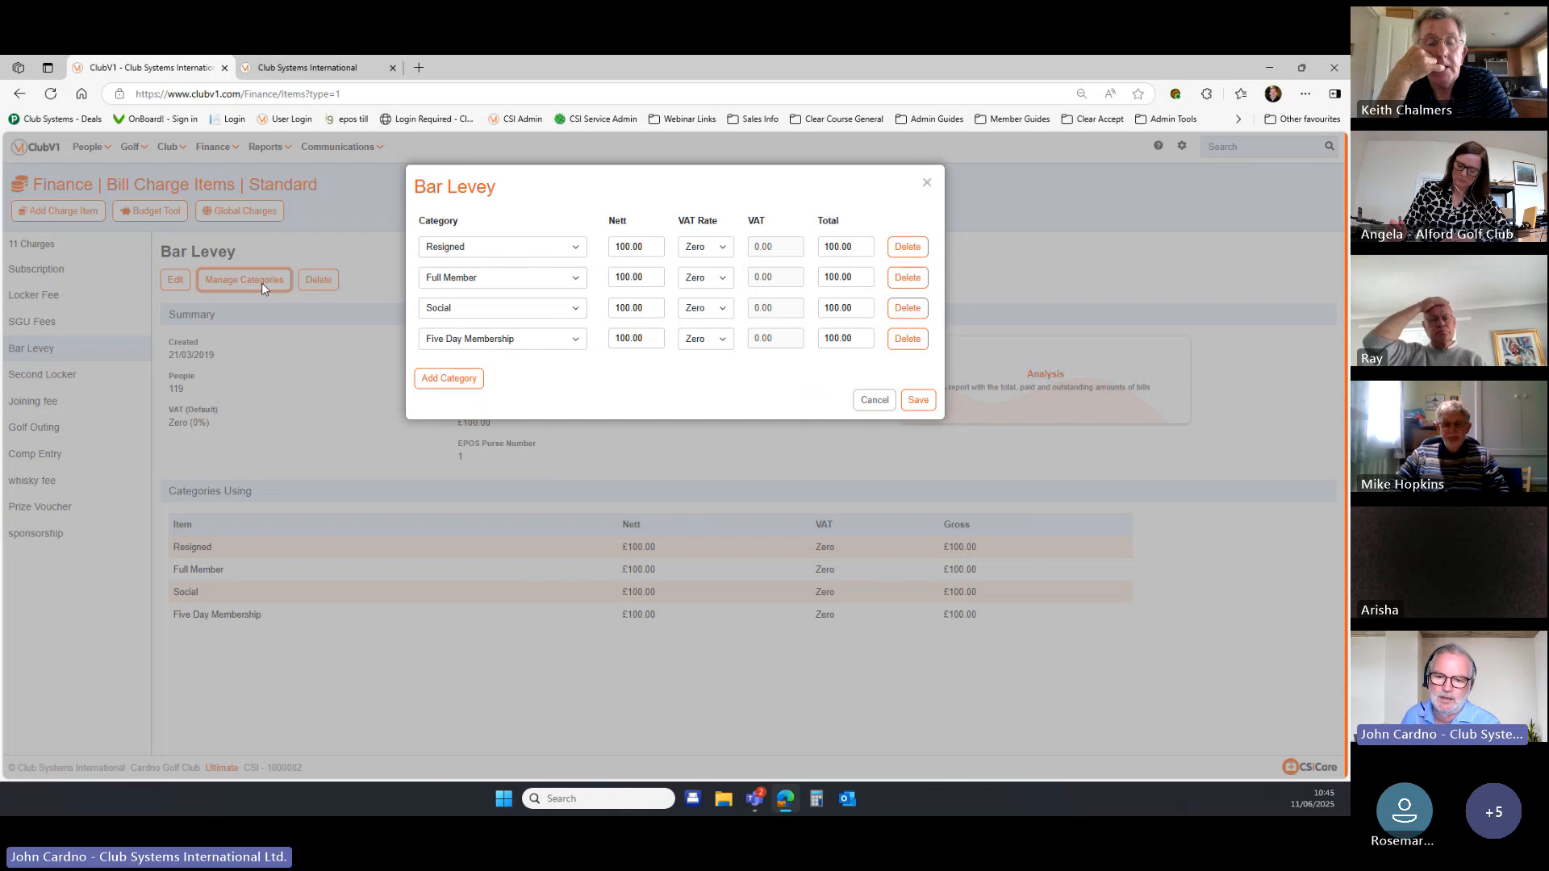
left_click(927, 184)
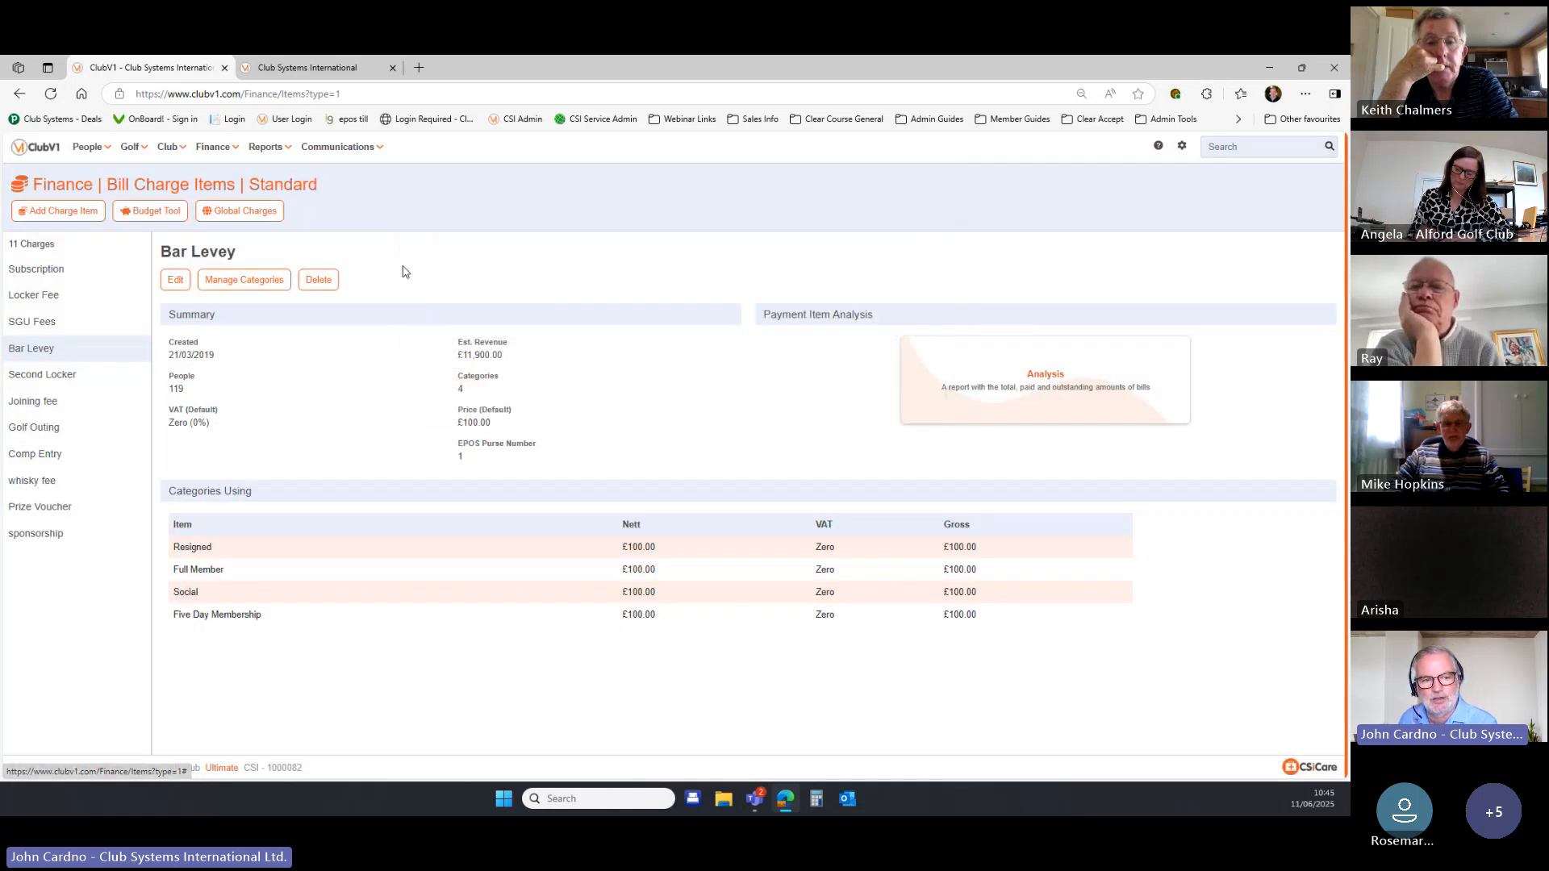
Examine the Bar Levey charge item's settings, including its EPOS Purse options, and close without saving.
left_click(174, 281)
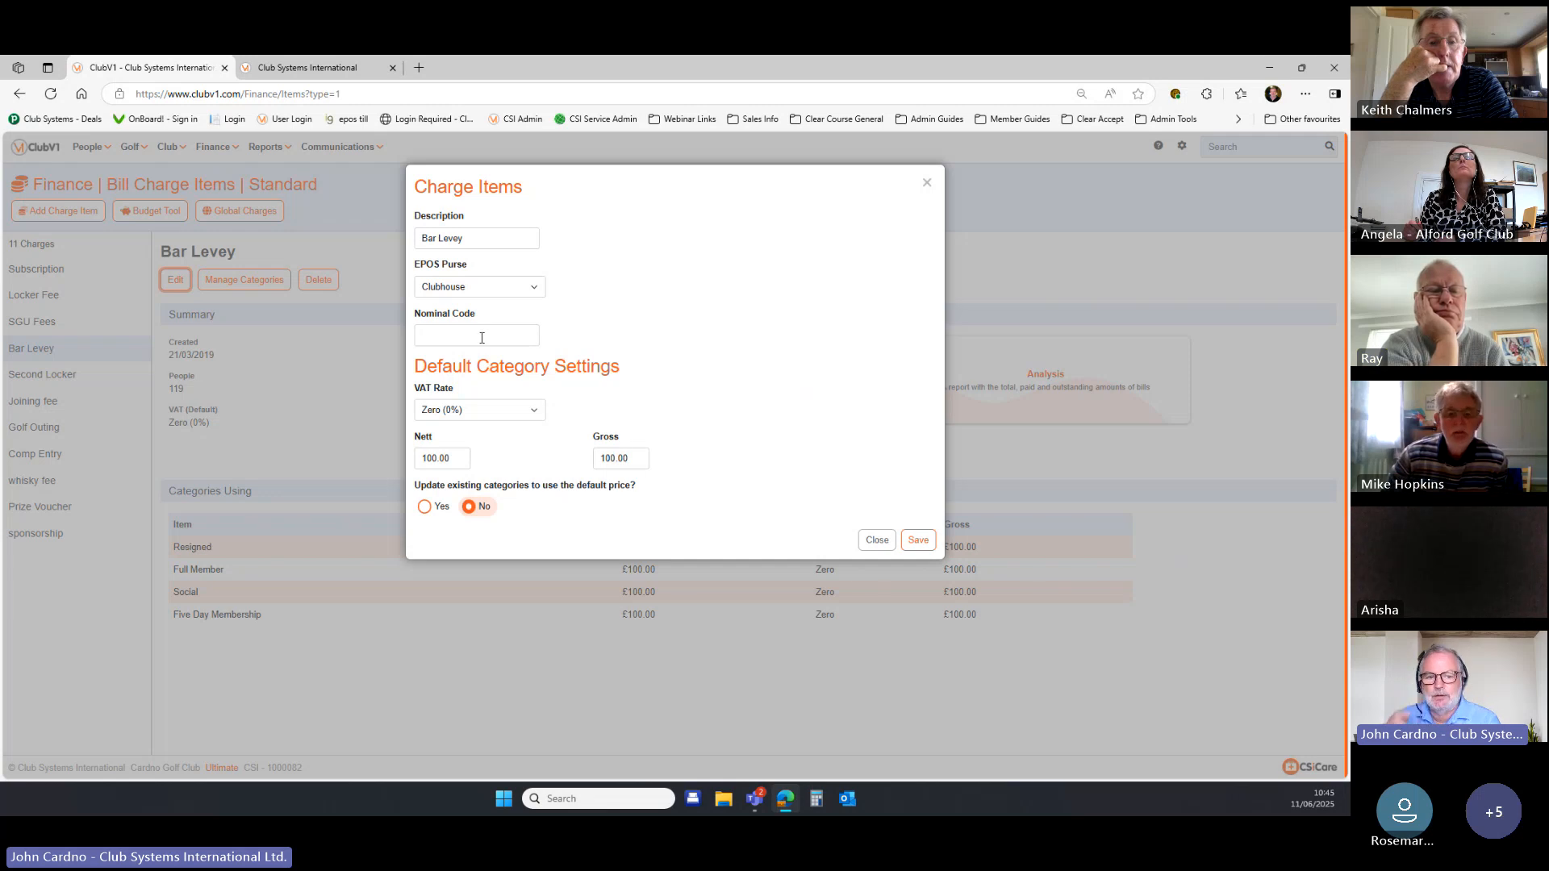
left_click(535, 288)
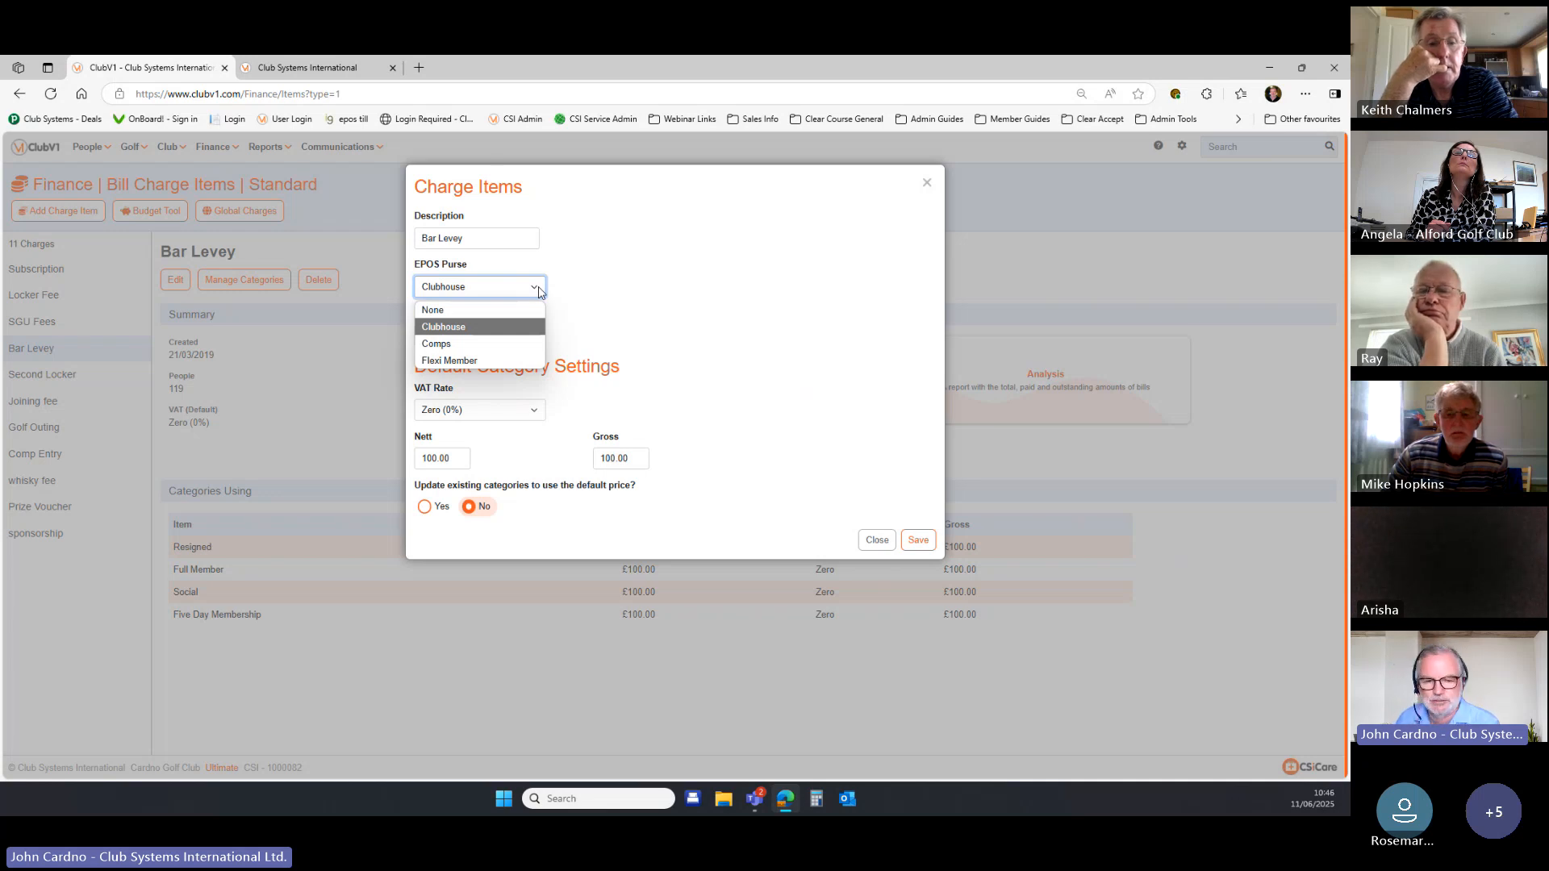
left_click(588, 292)
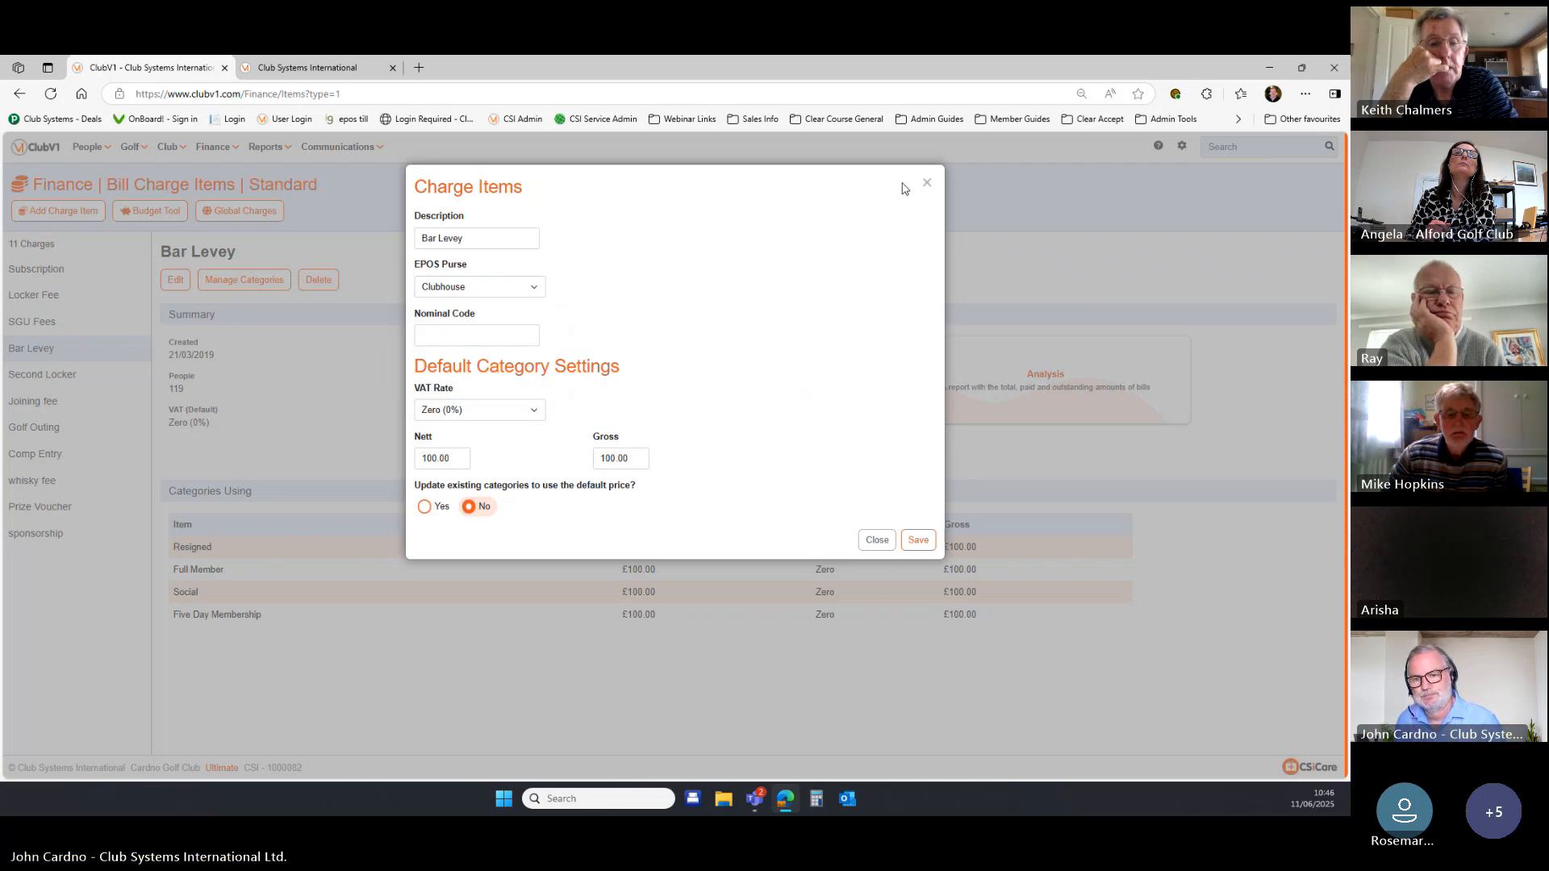
left_click(927, 184)
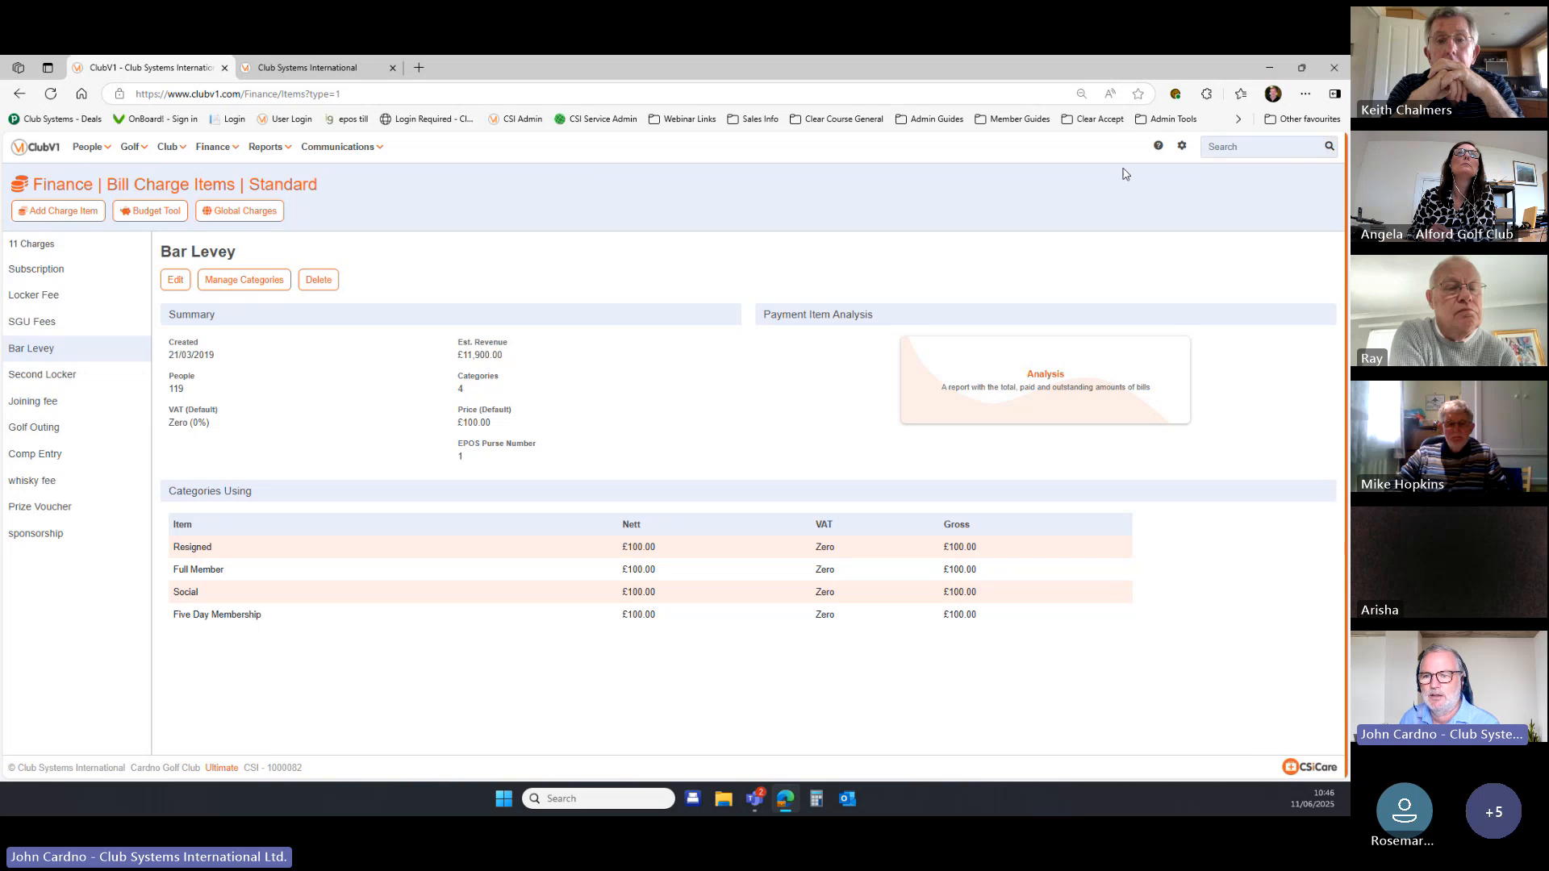
Go to the club settings and display the Fields & Markers list of custom fields.
left_click(1183, 148)
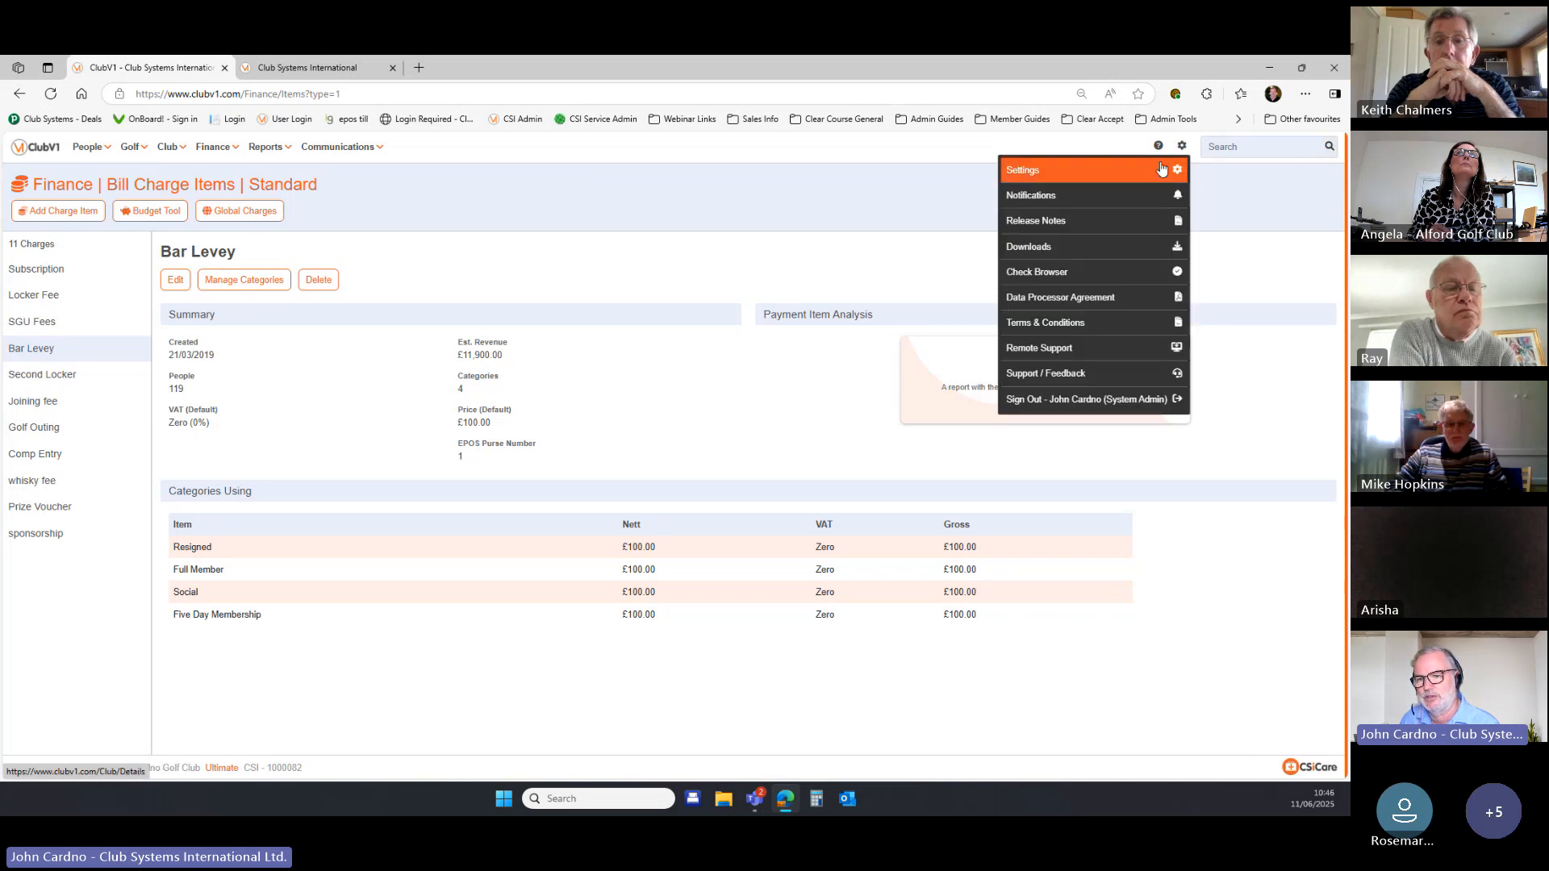
left_click(1161, 167)
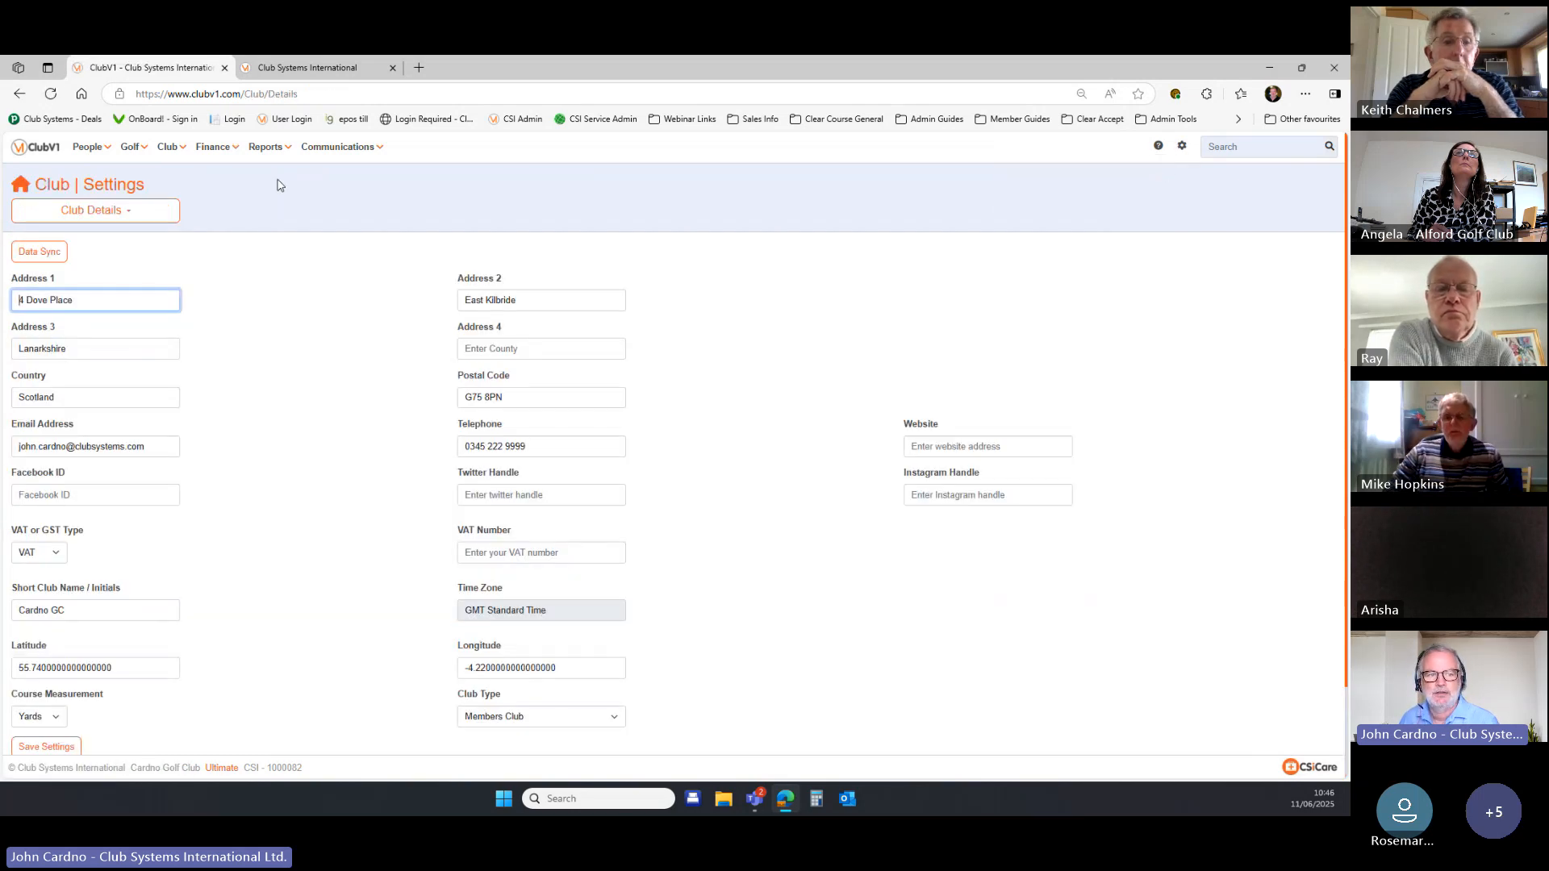
left_click(158, 211)
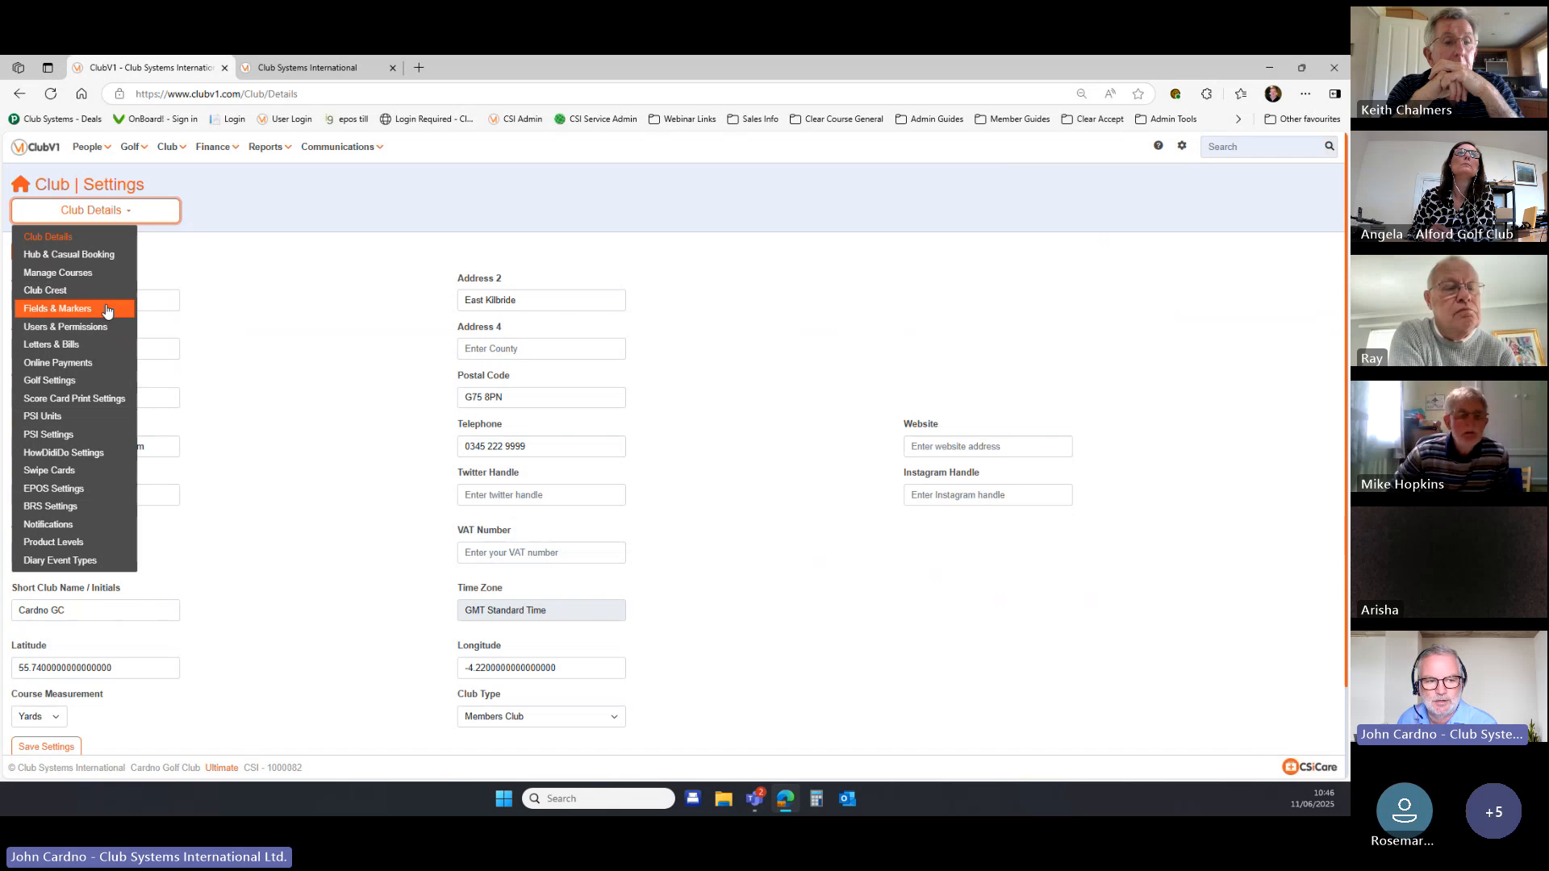
left_click(109, 308)
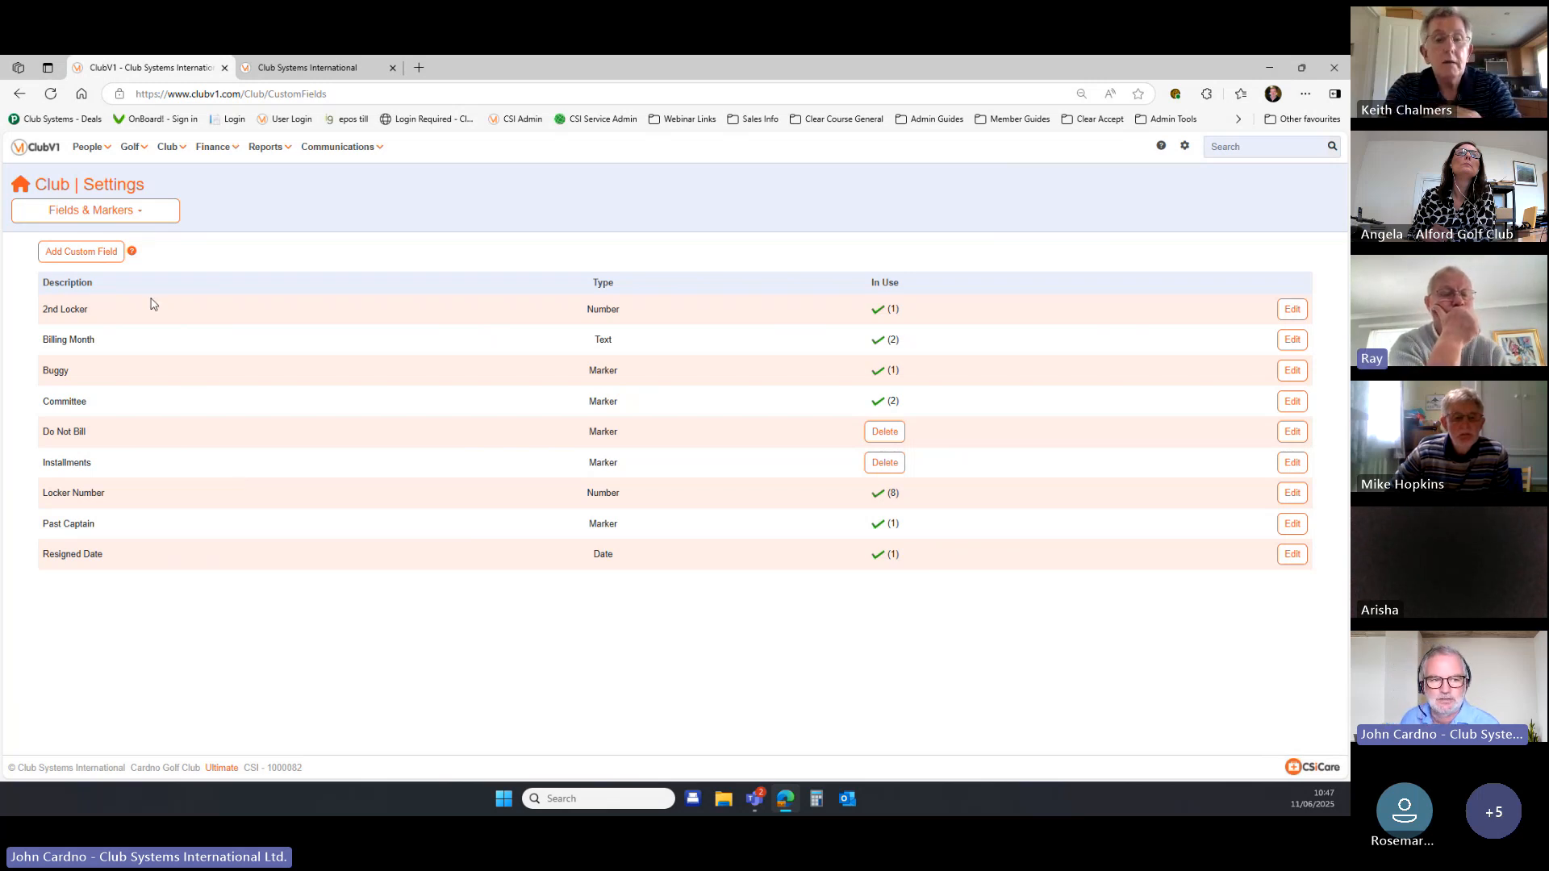
Review the field types available for a new custom field and the edit options of the Locker Number field, saving neither.
left_click(103, 261)
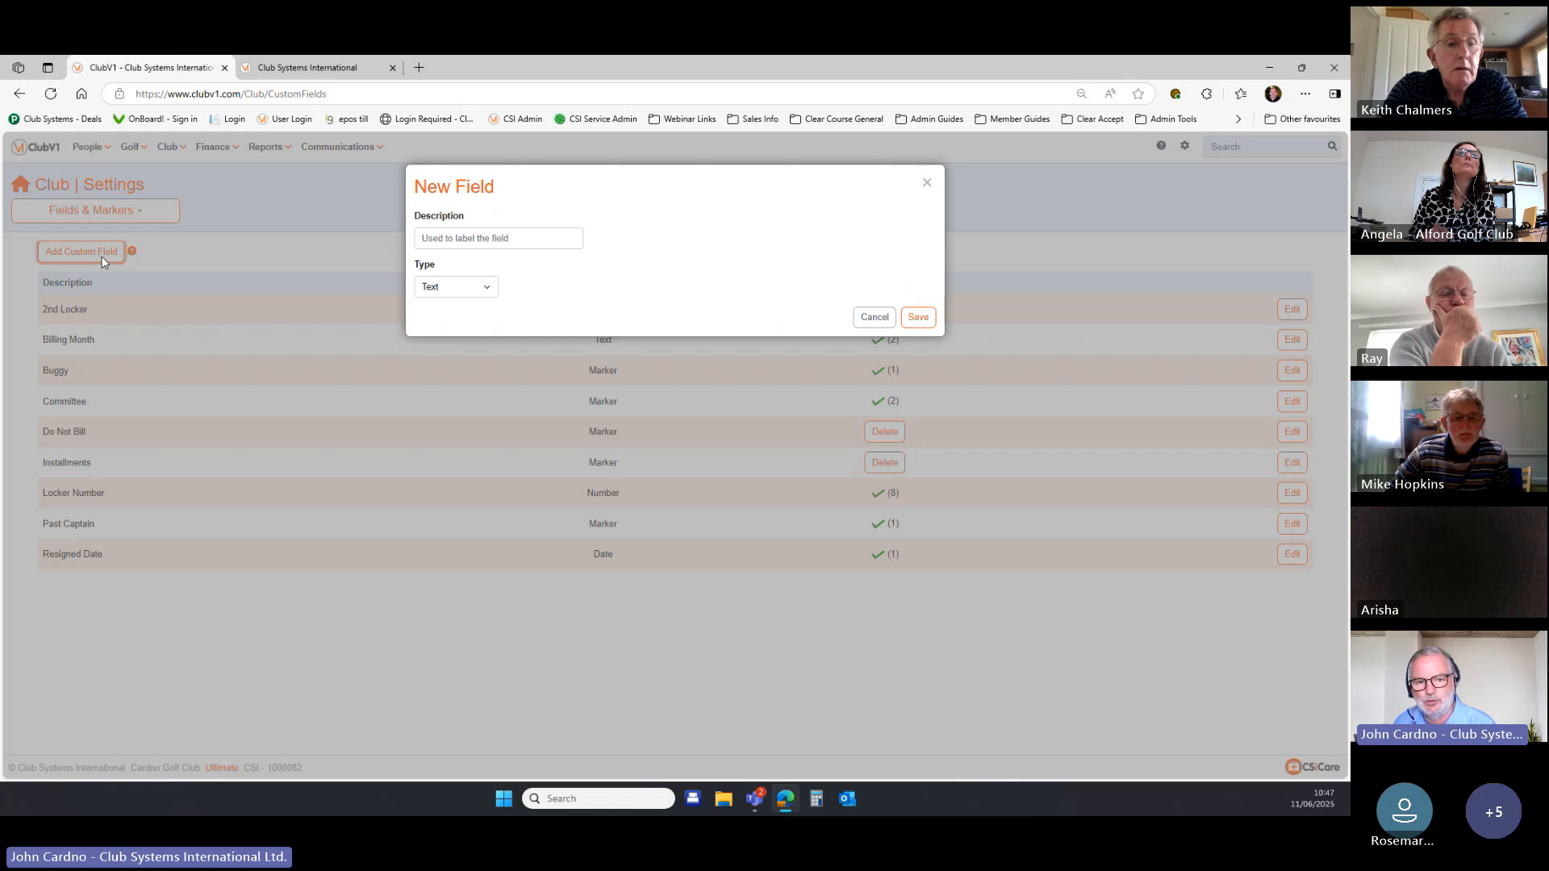
left_click(436, 243)
left_click(489, 291)
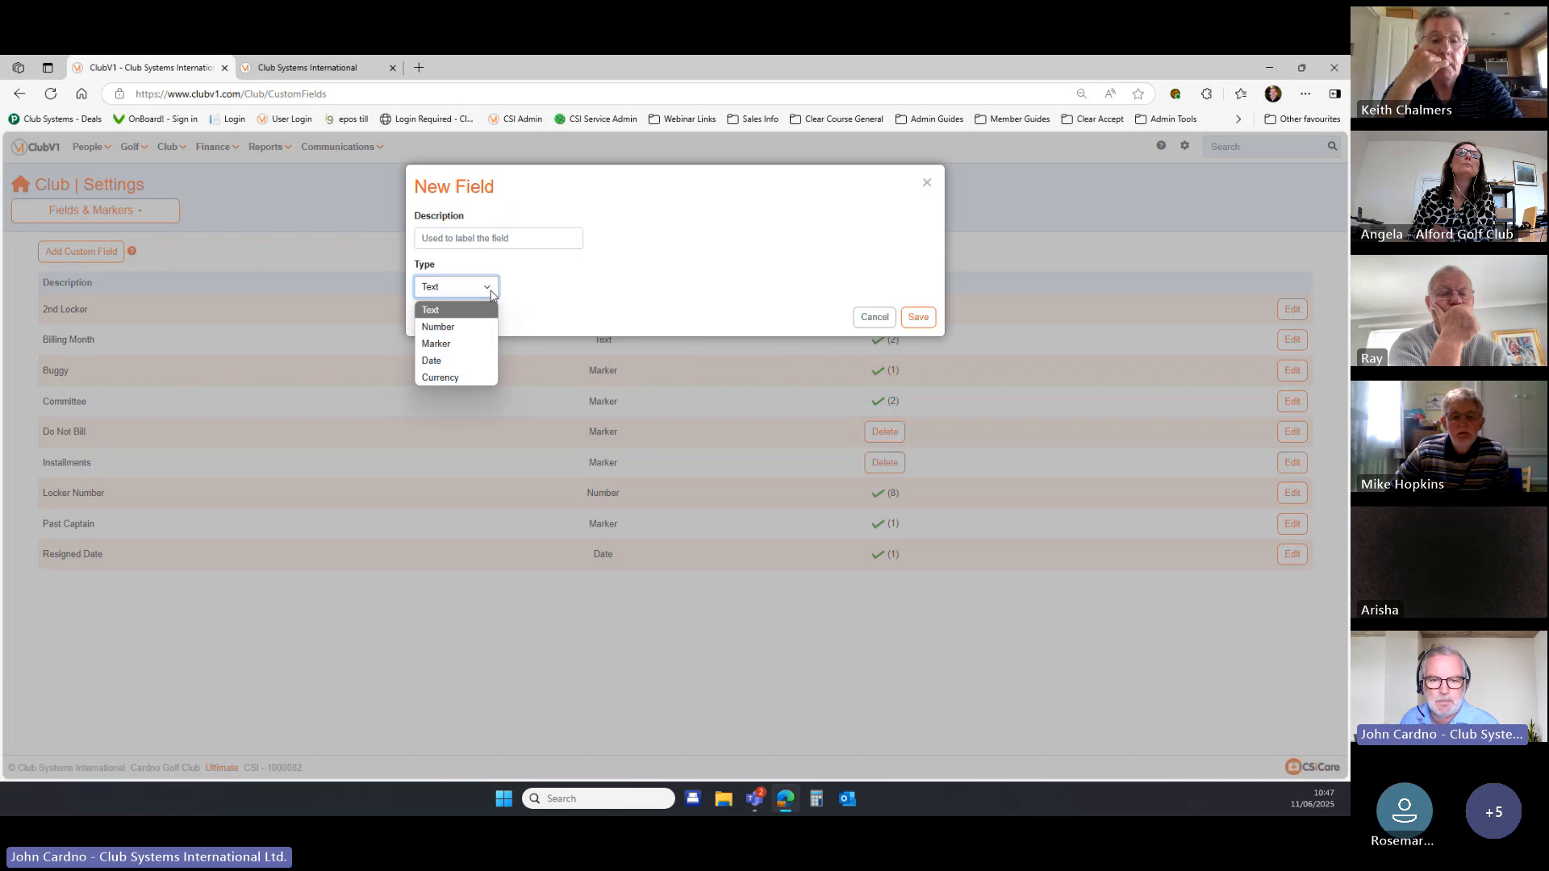
left_click(927, 187)
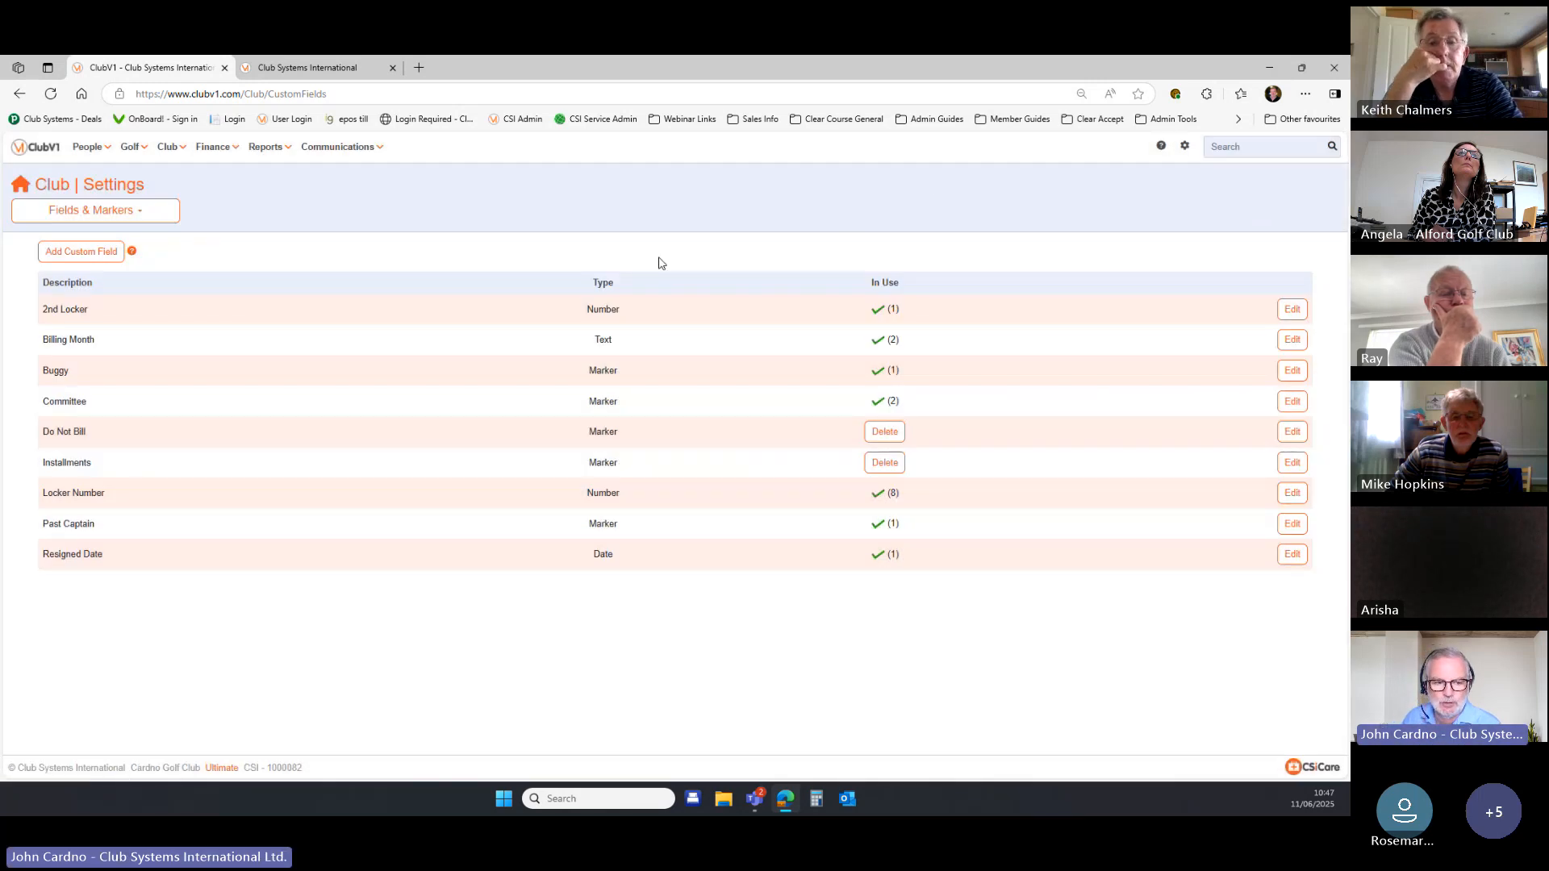
left_click(1291, 493)
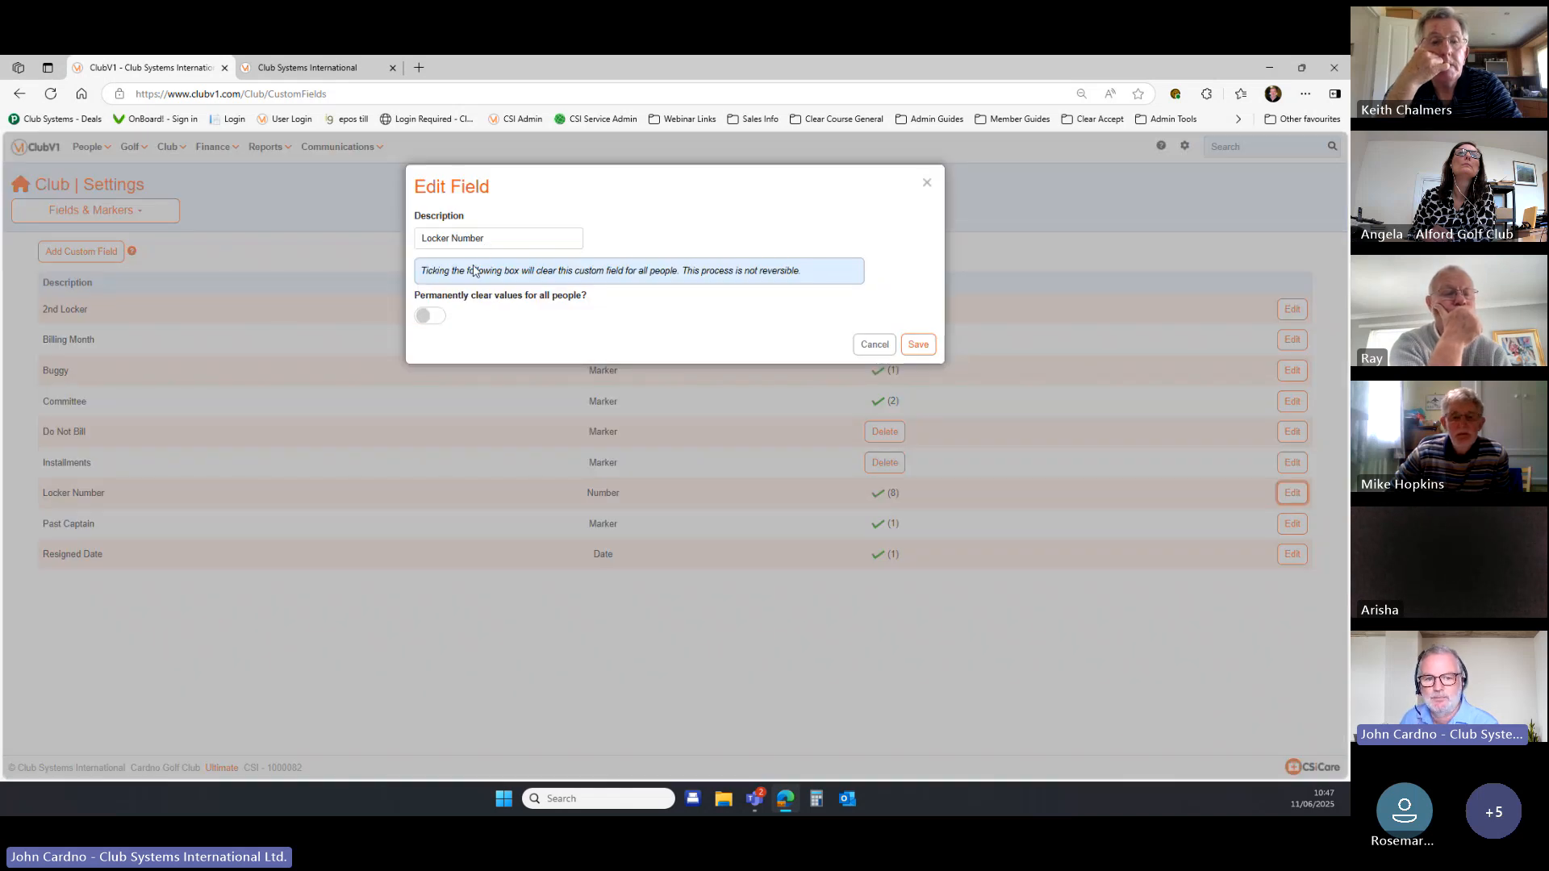
left_click(882, 347)
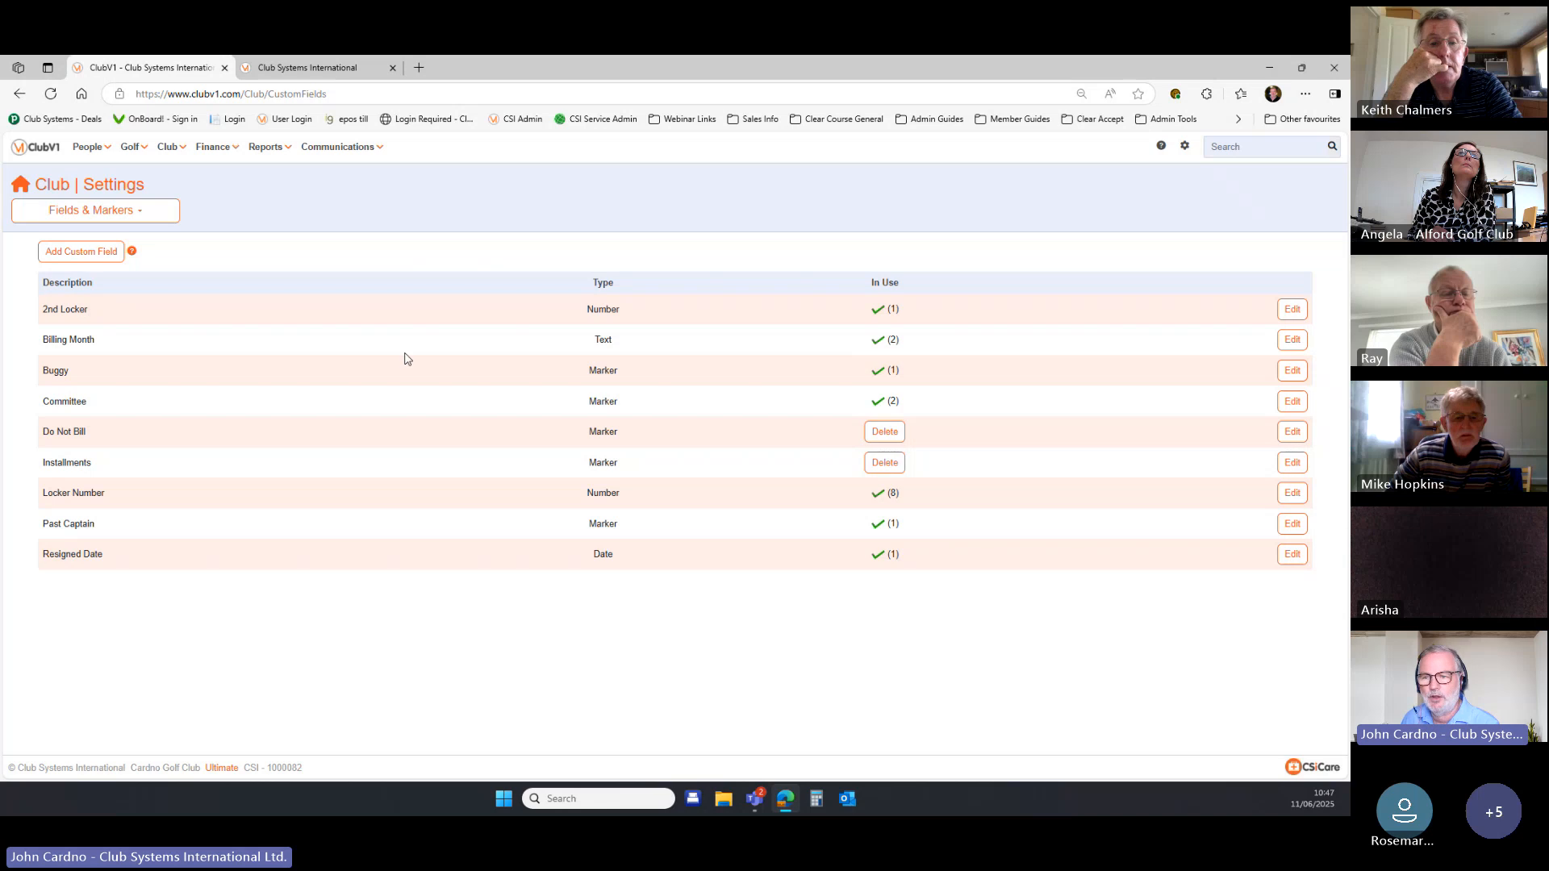
Search for the club member by surname and open the current member's profile.
left_click(1269, 147)
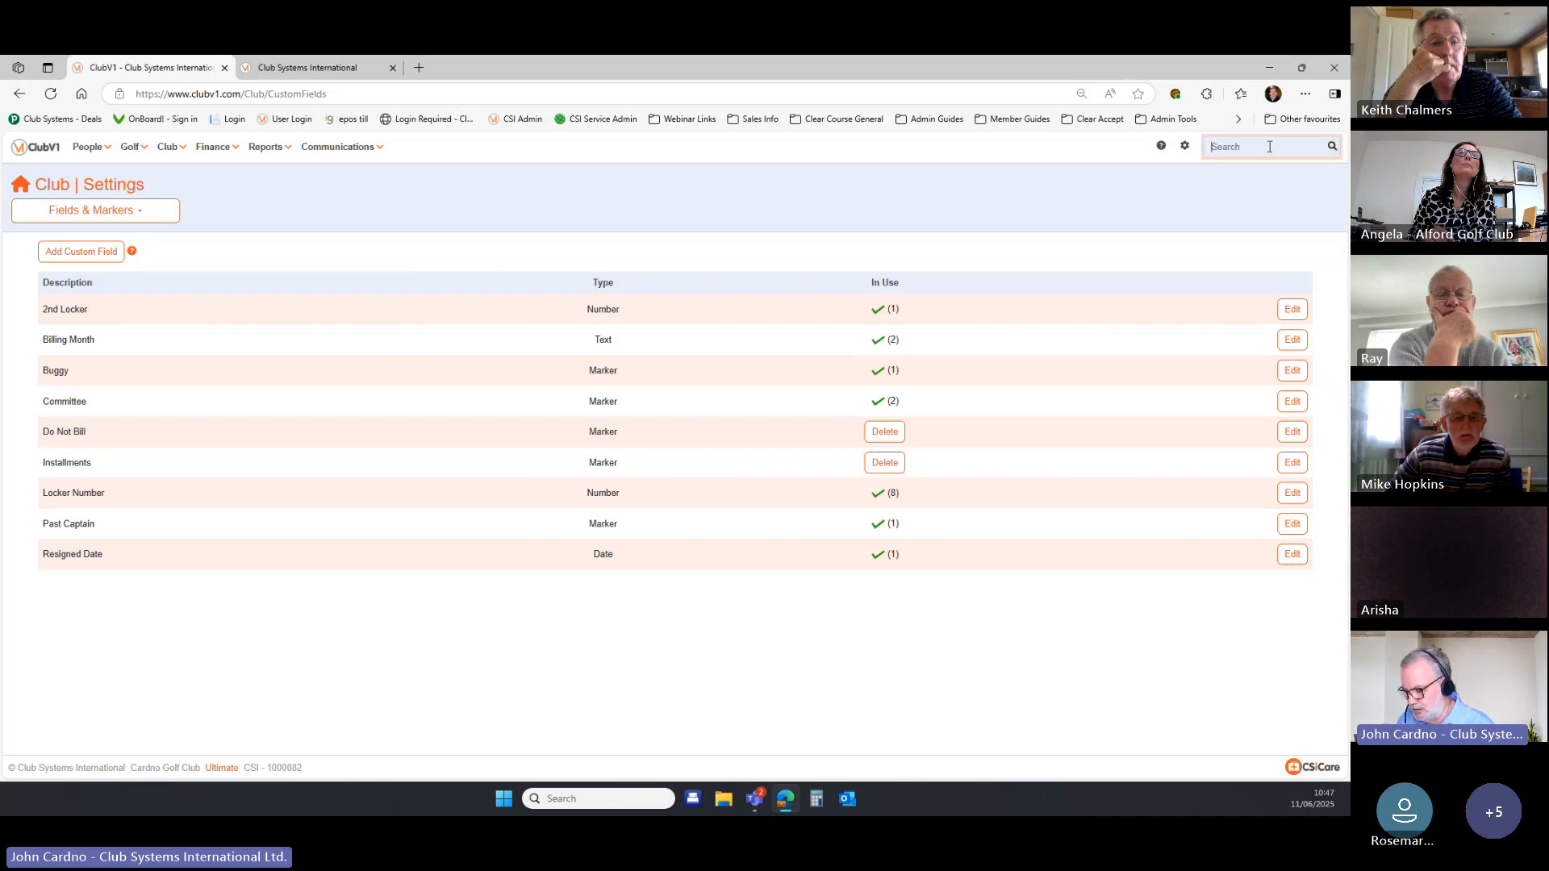
type("CARD")
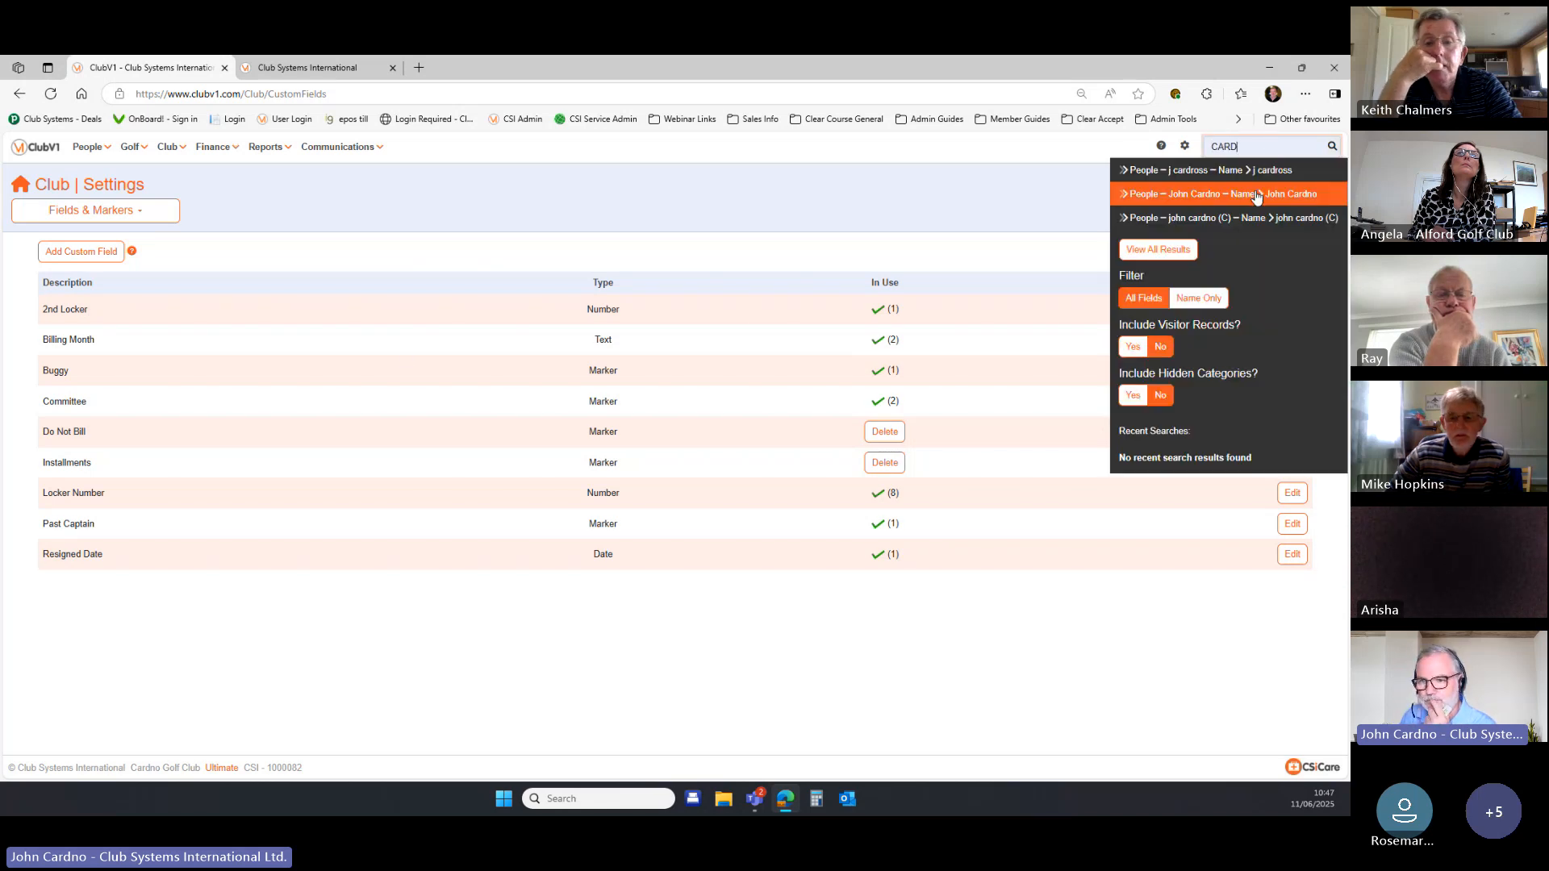
left_click(1256, 195)
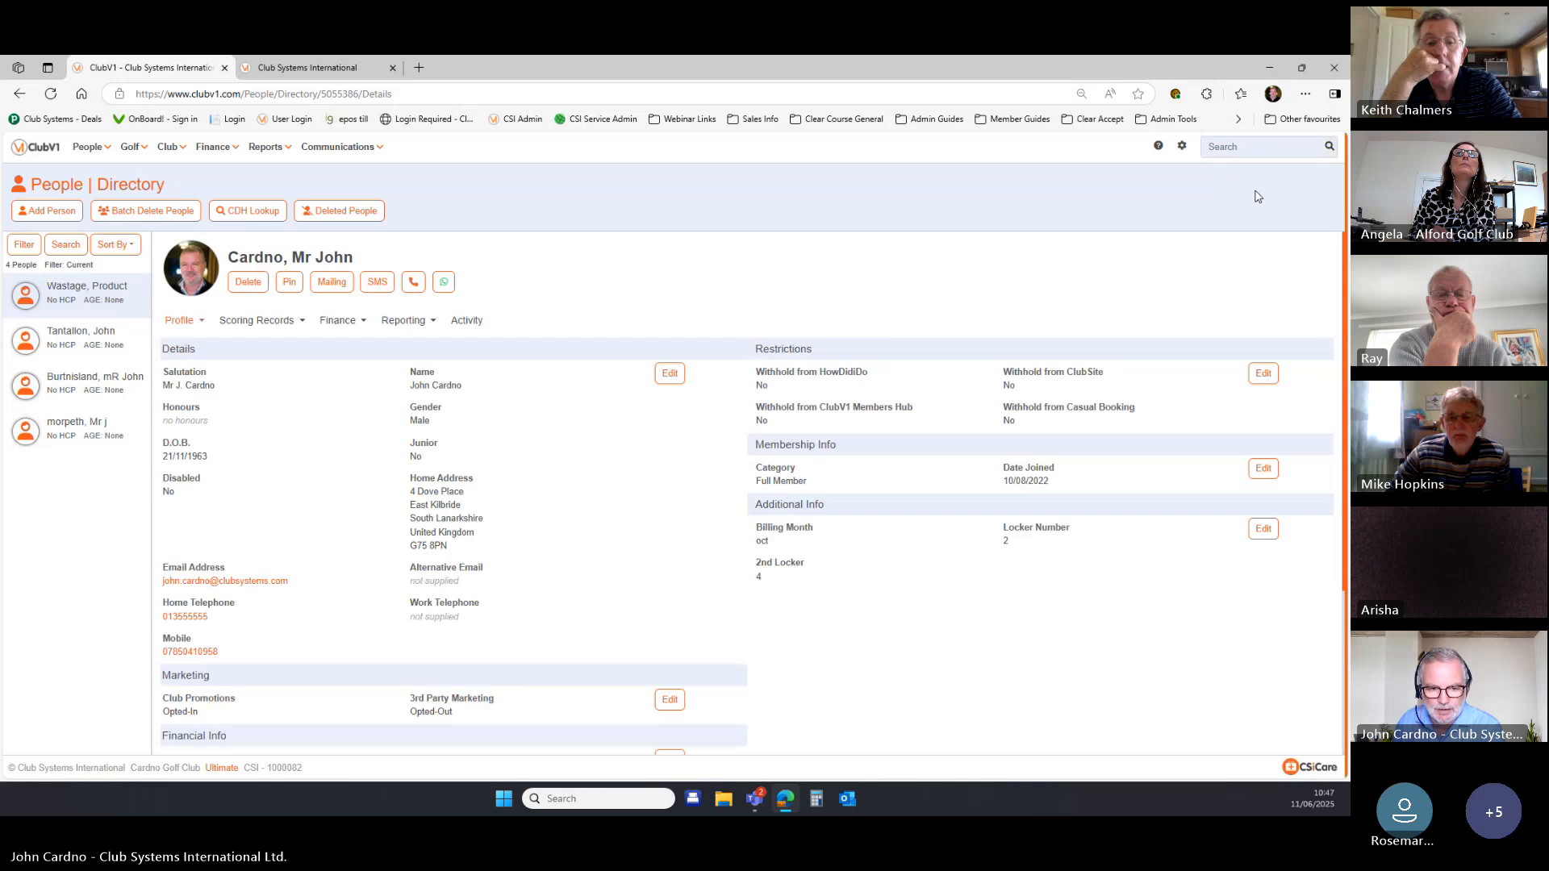
Examine the markers, locker numbers and billing month in the member's Additional Info, and close without saving.
left_click(682, 378)
left_click(530, 215)
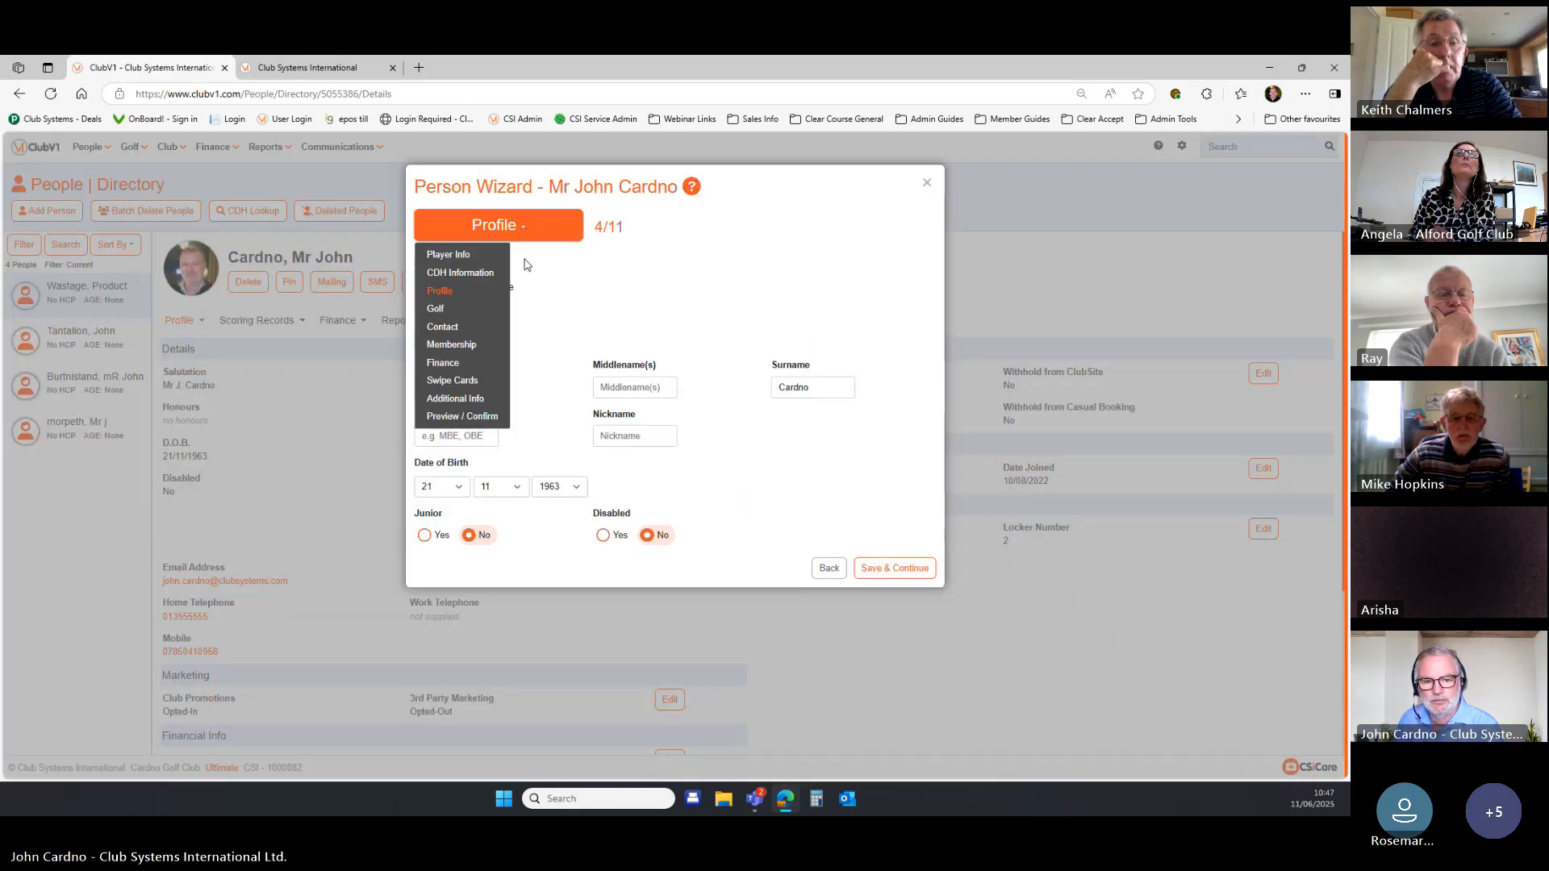
left_click(477, 401)
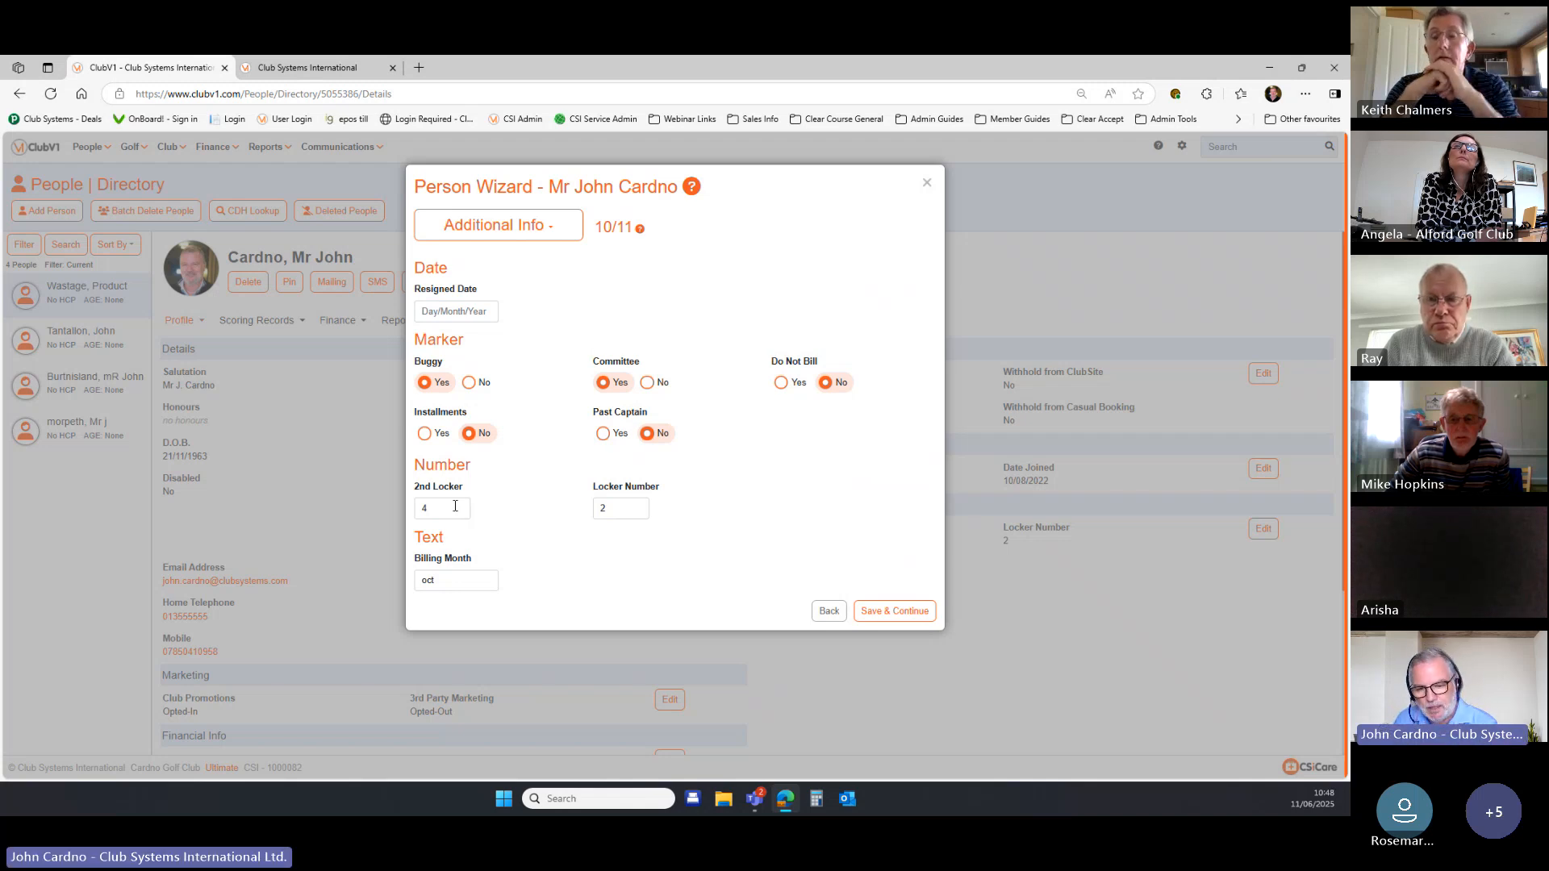
left_click(600, 511)
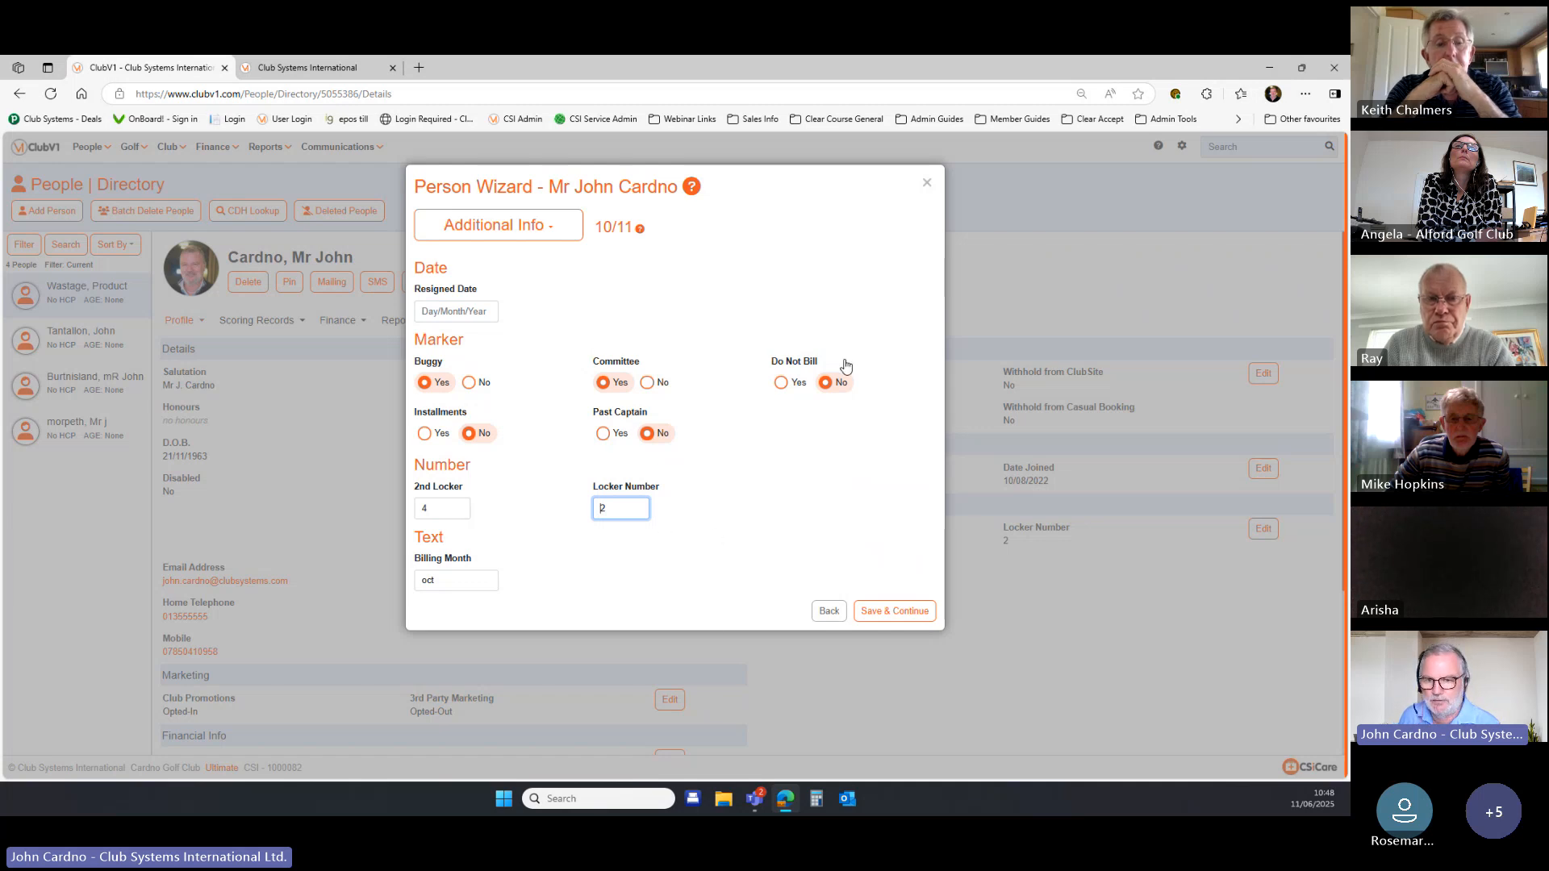
left_click(928, 185)
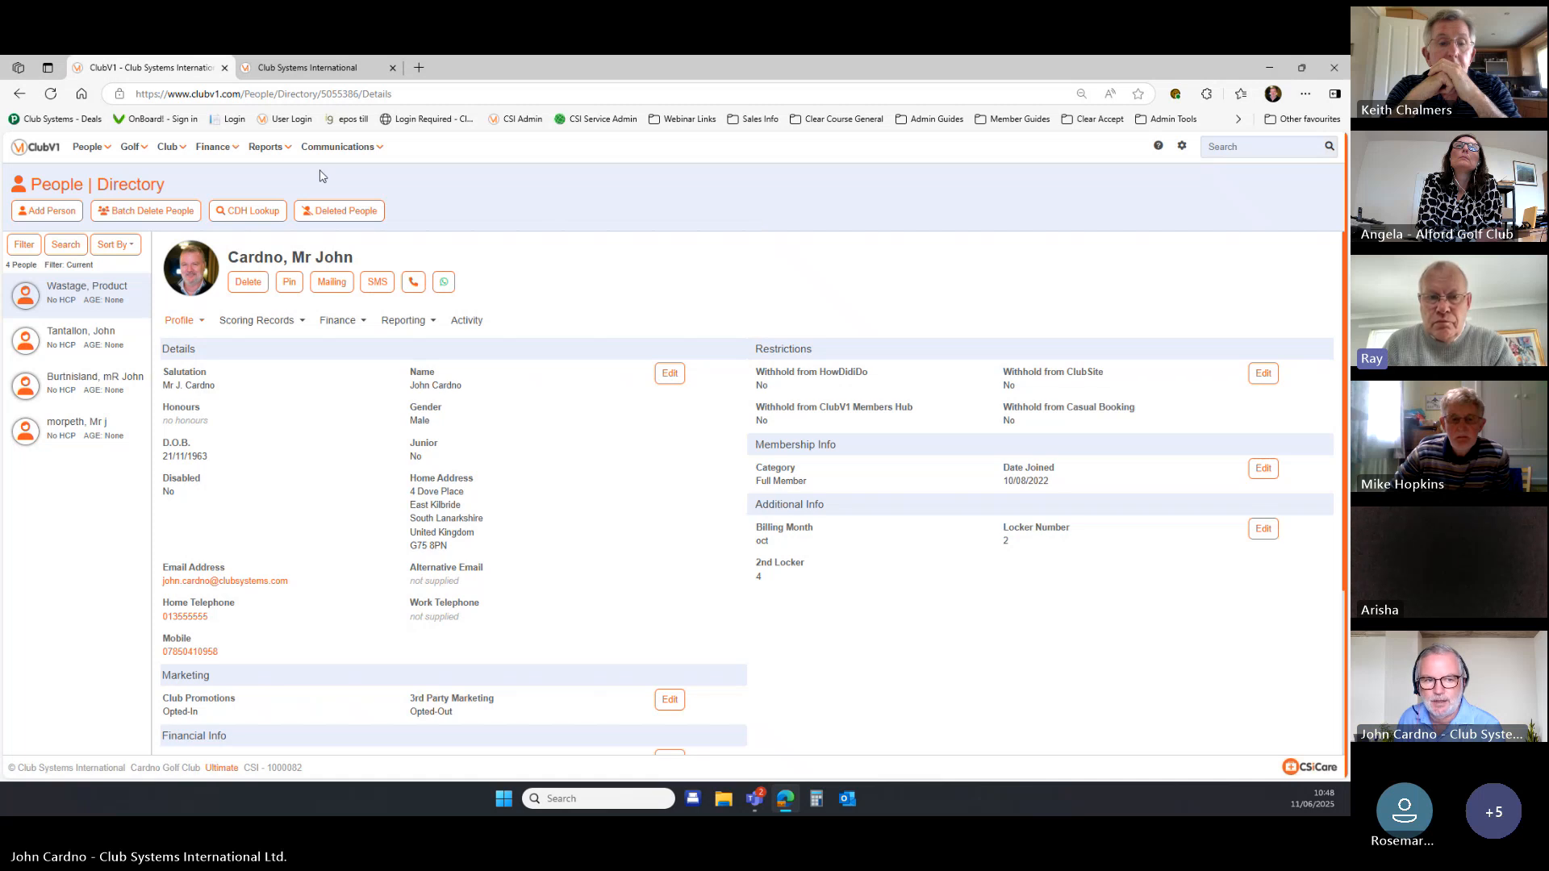
Open the Lockers list report for editing and review the fields chosen for it.
left_click(273, 152)
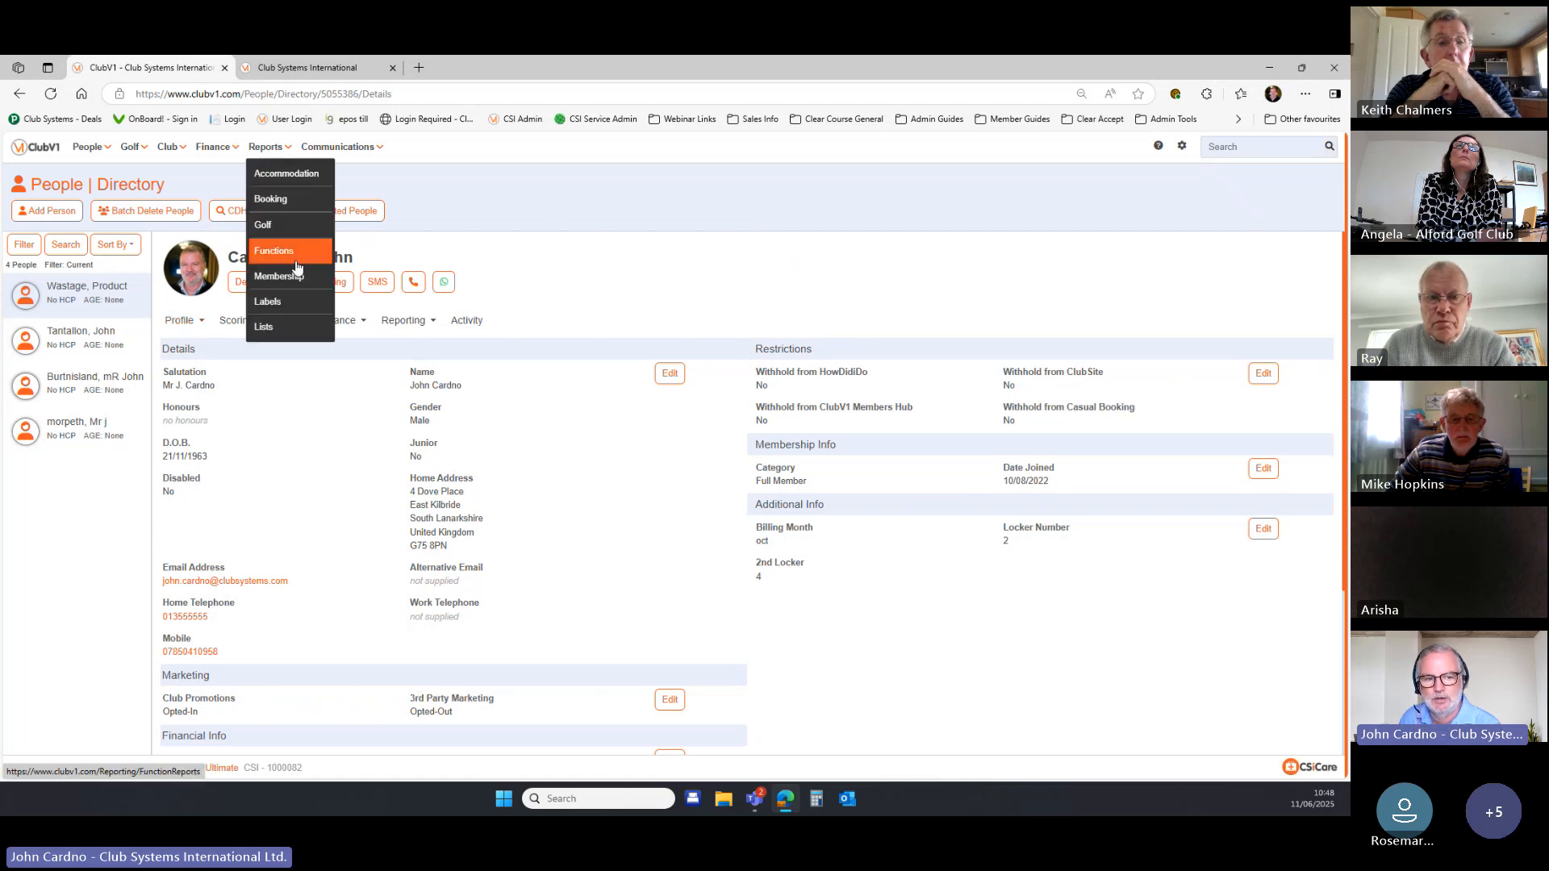
left_click(290, 330)
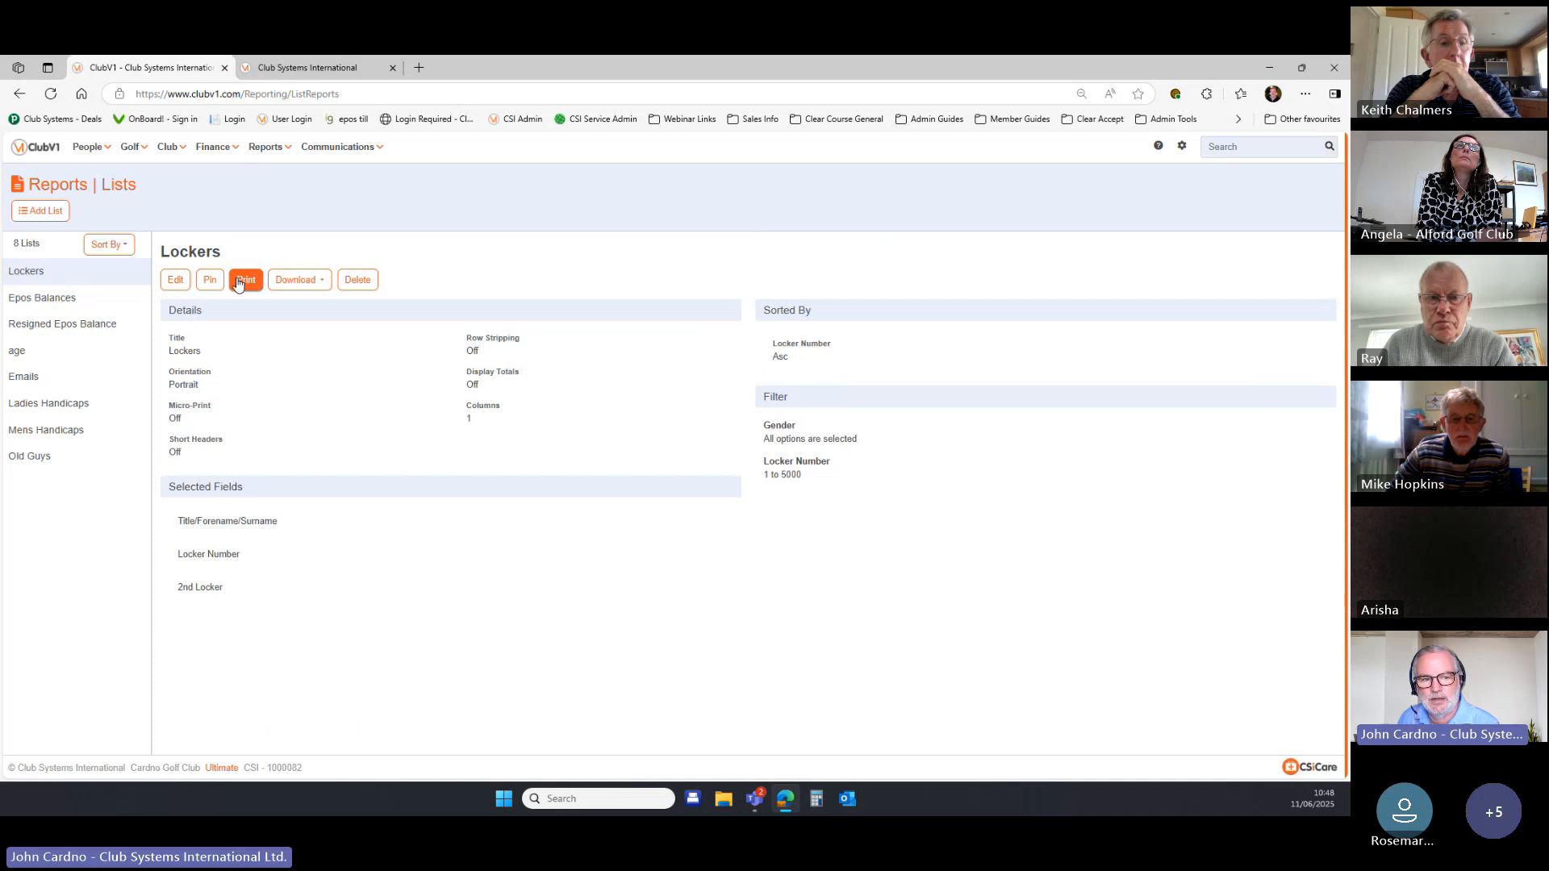
left_click(175, 283)
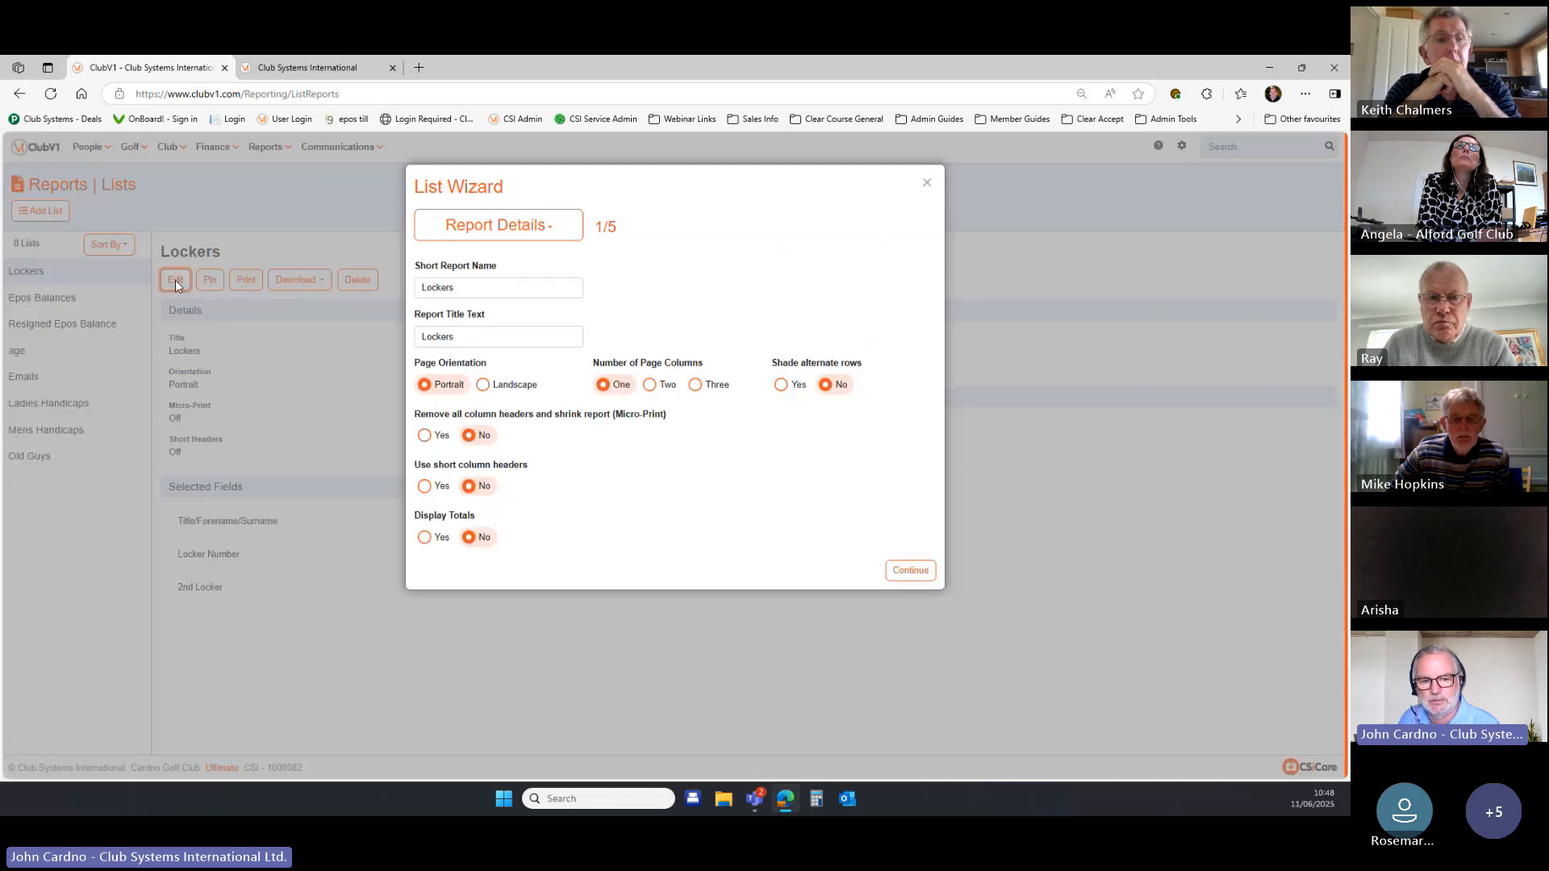
left_click(518, 234)
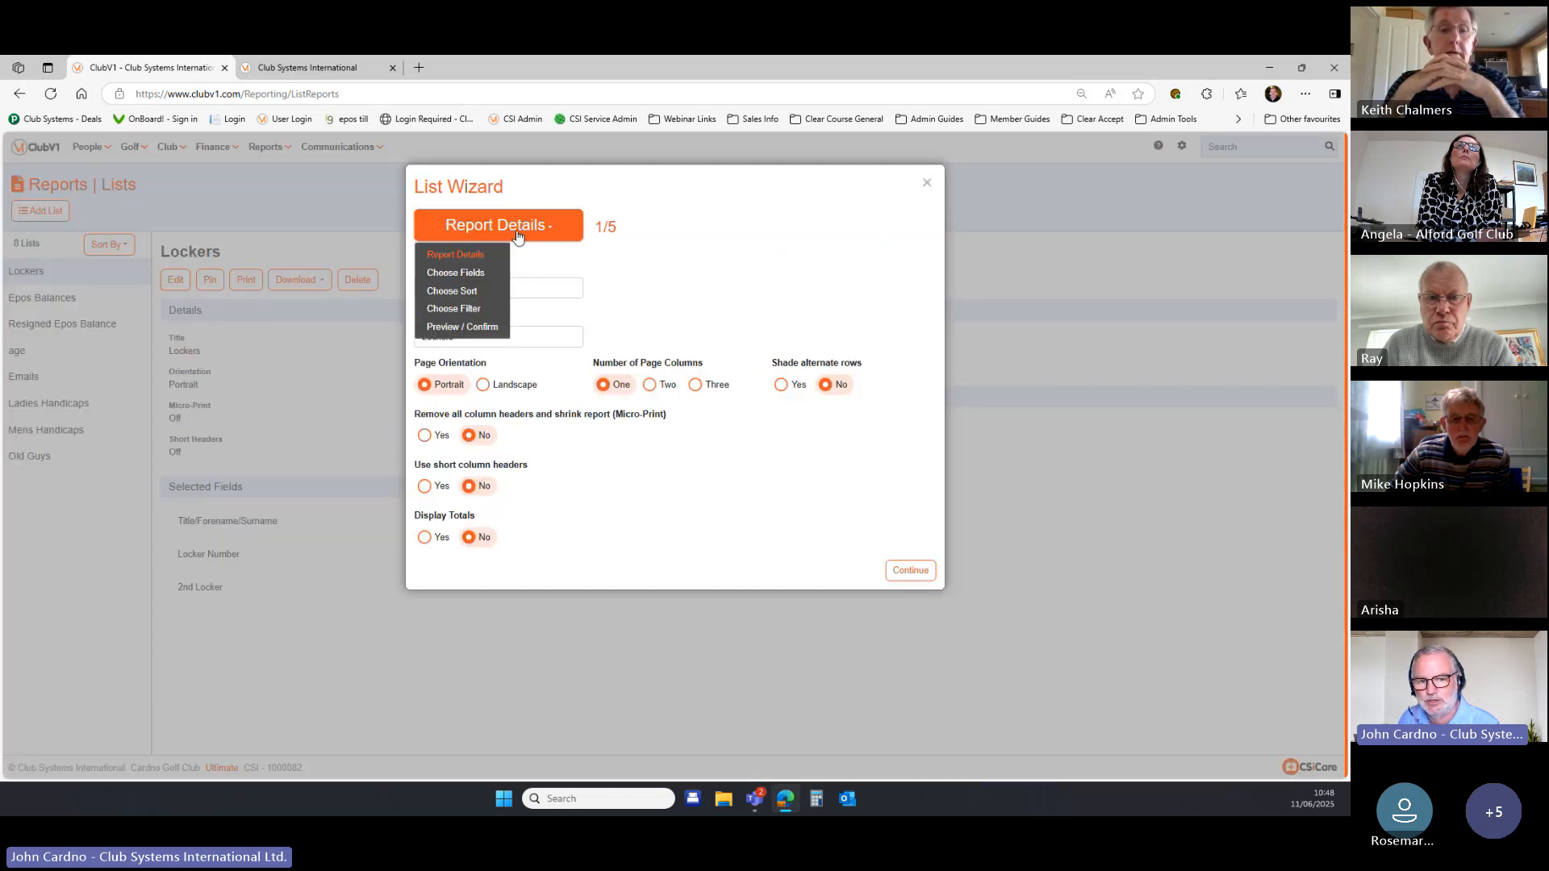
left_click(490, 274)
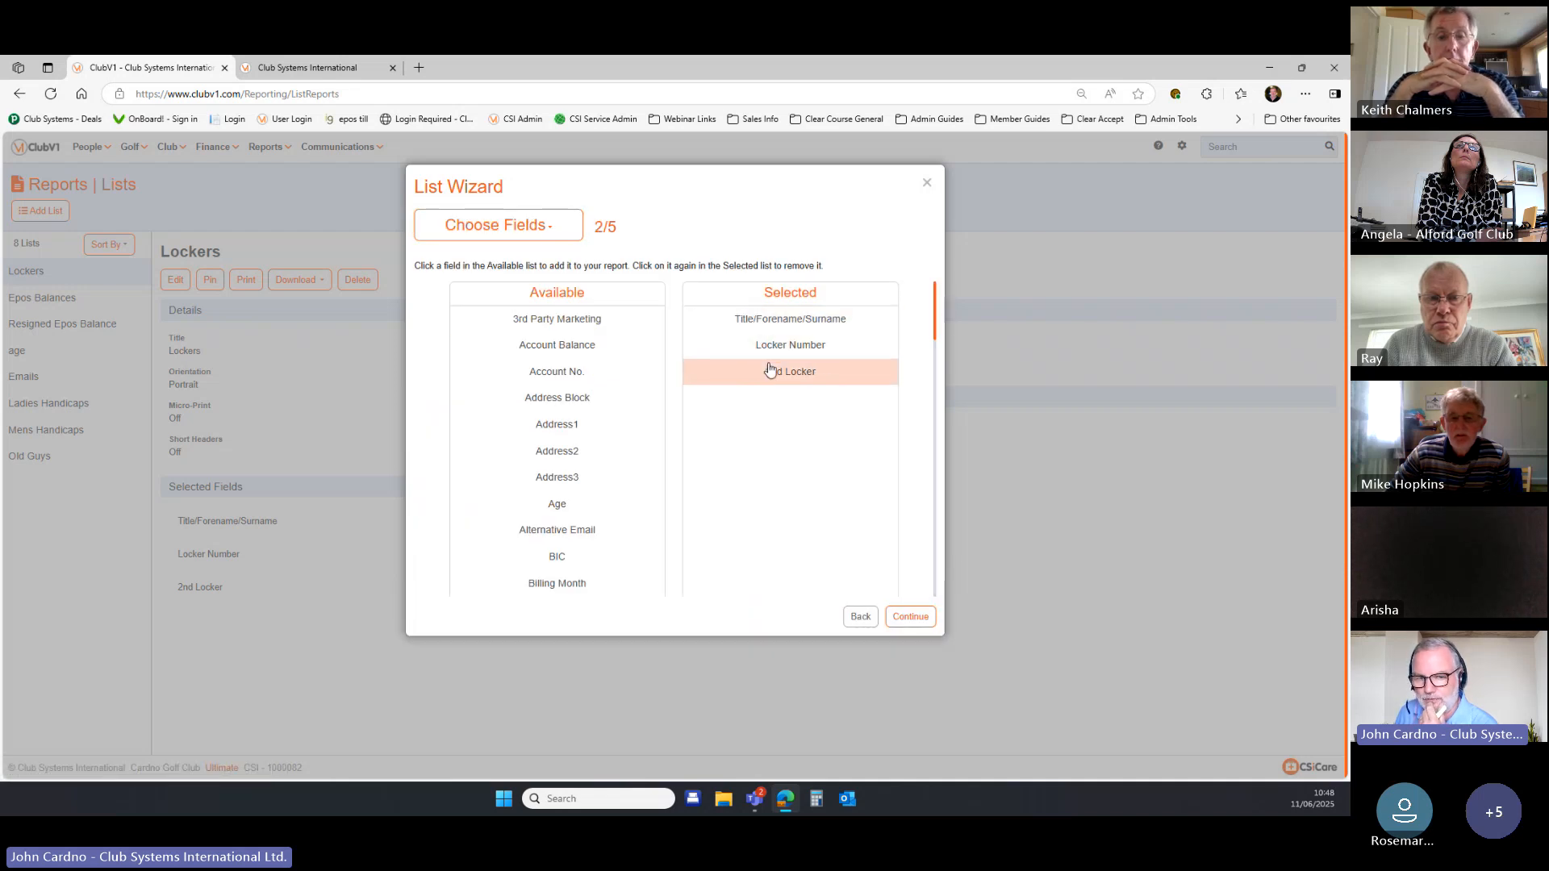
Review the Lockers report's saved filter choices and its gender and locker number filter, and close without changes.
left_click(506, 233)
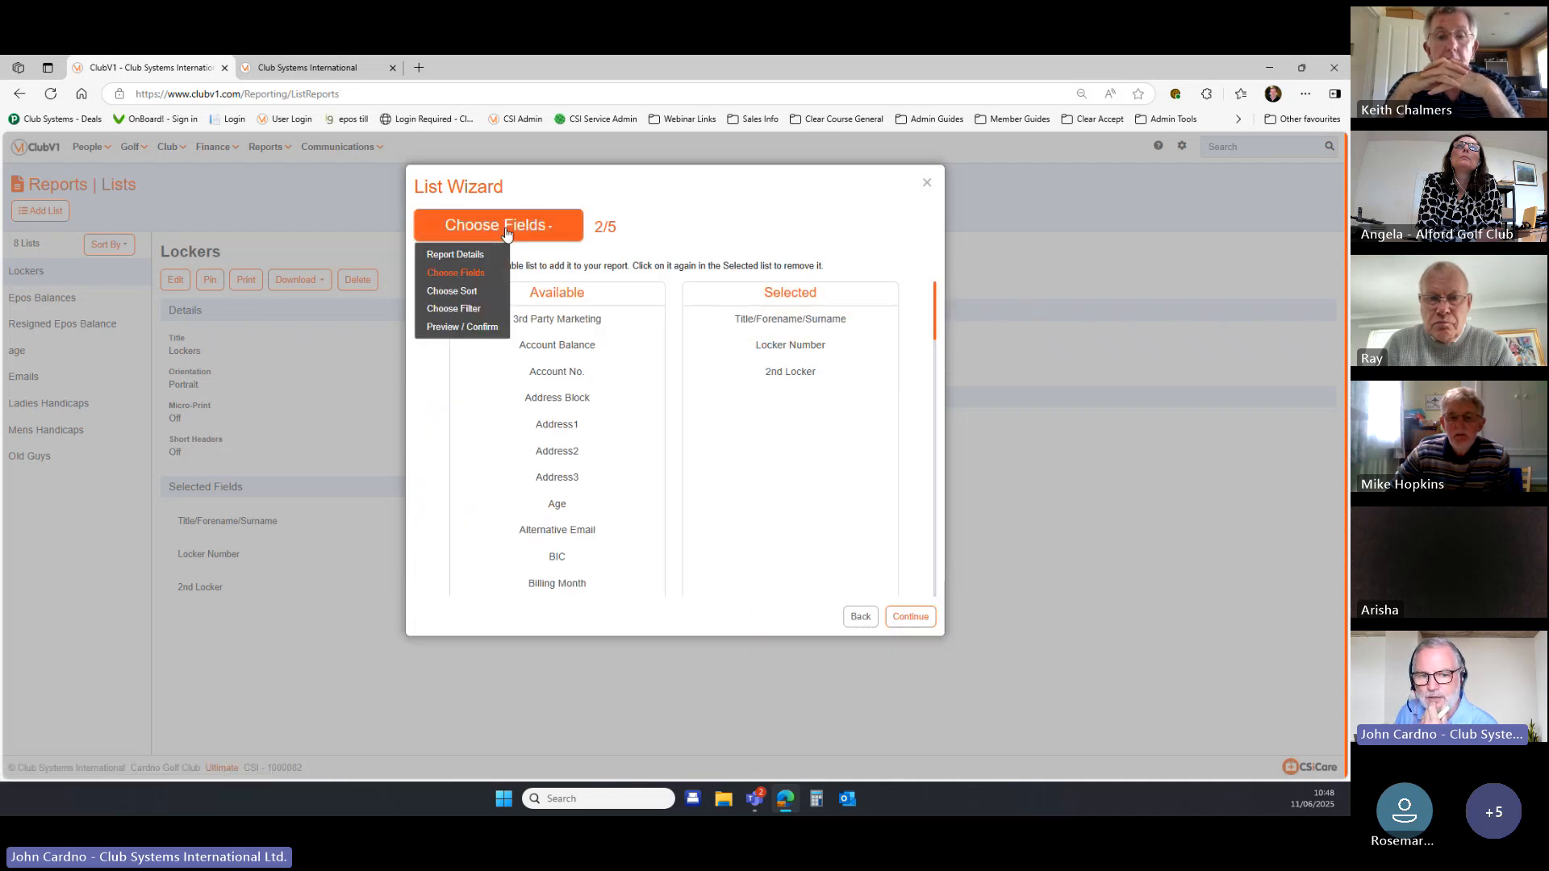
left_click(492, 310)
left_click(492, 306)
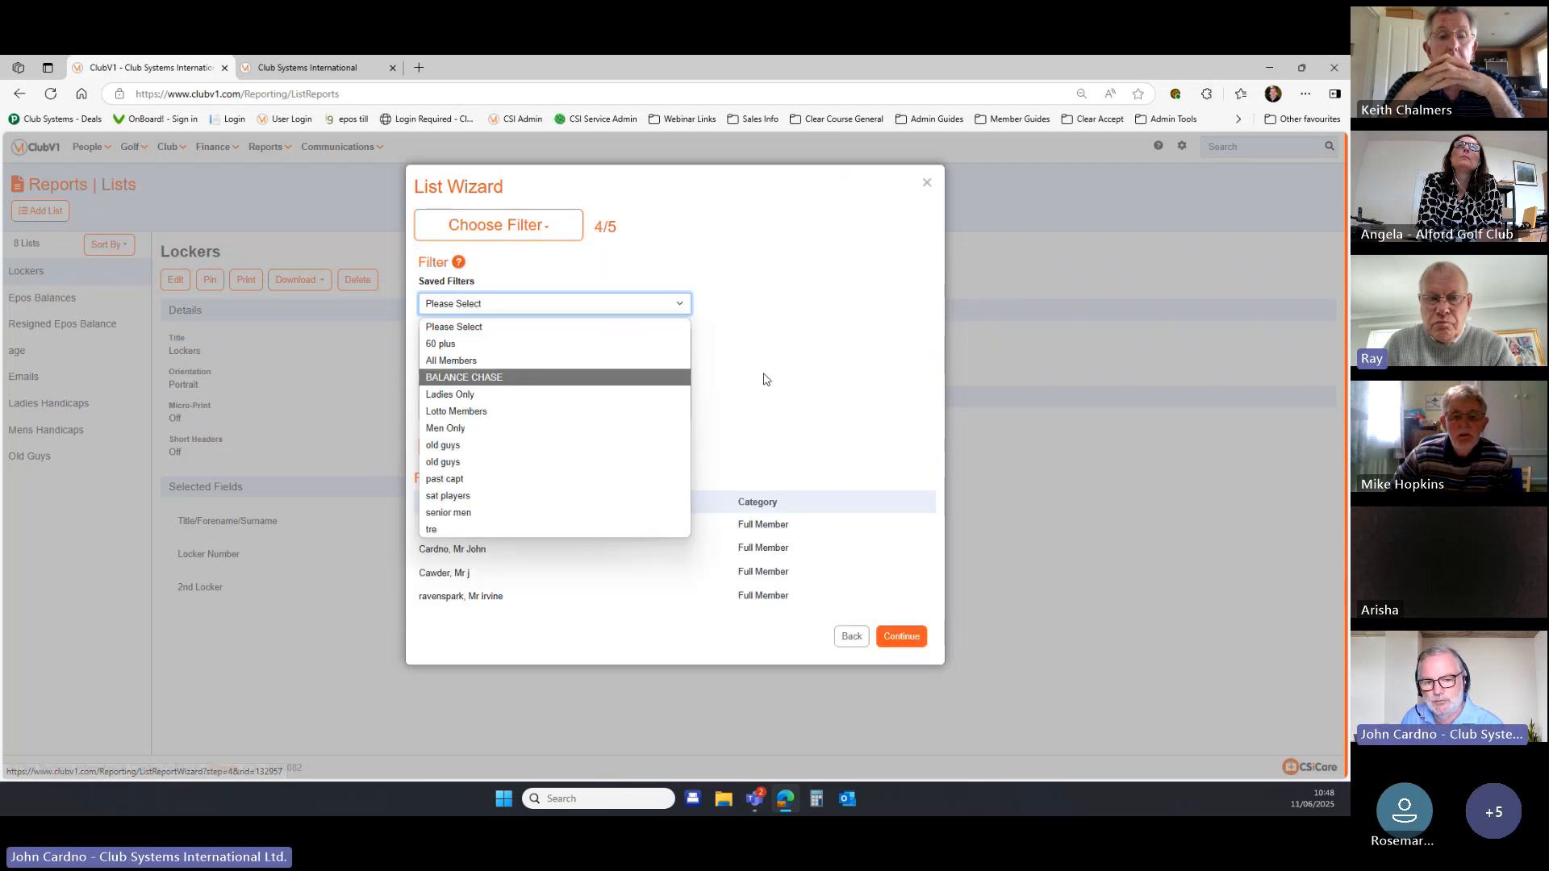
left_click(827, 324)
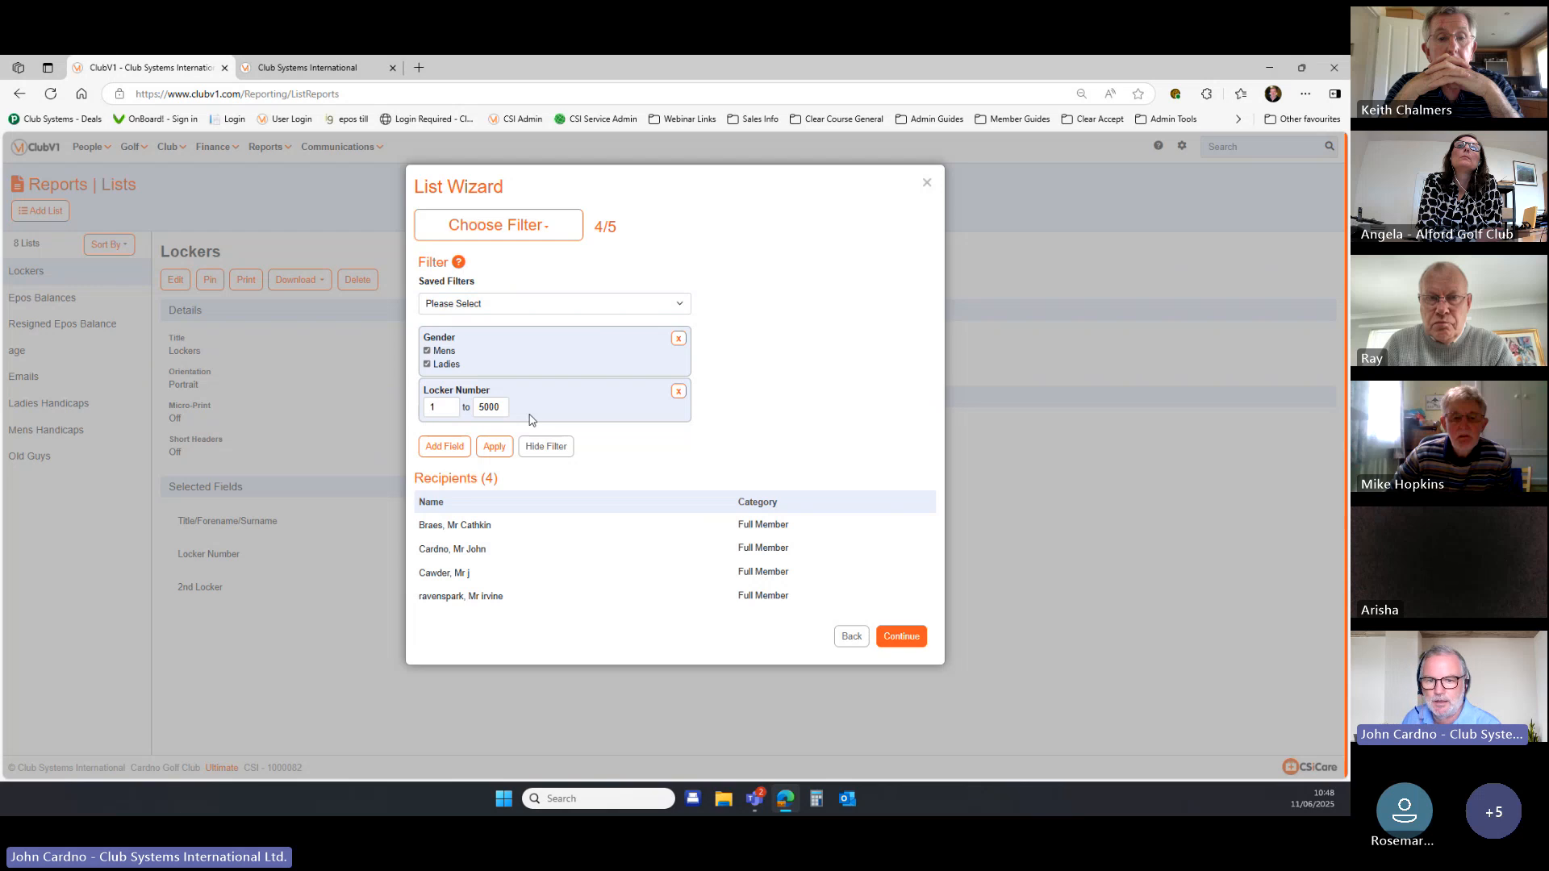
left_click(927, 184)
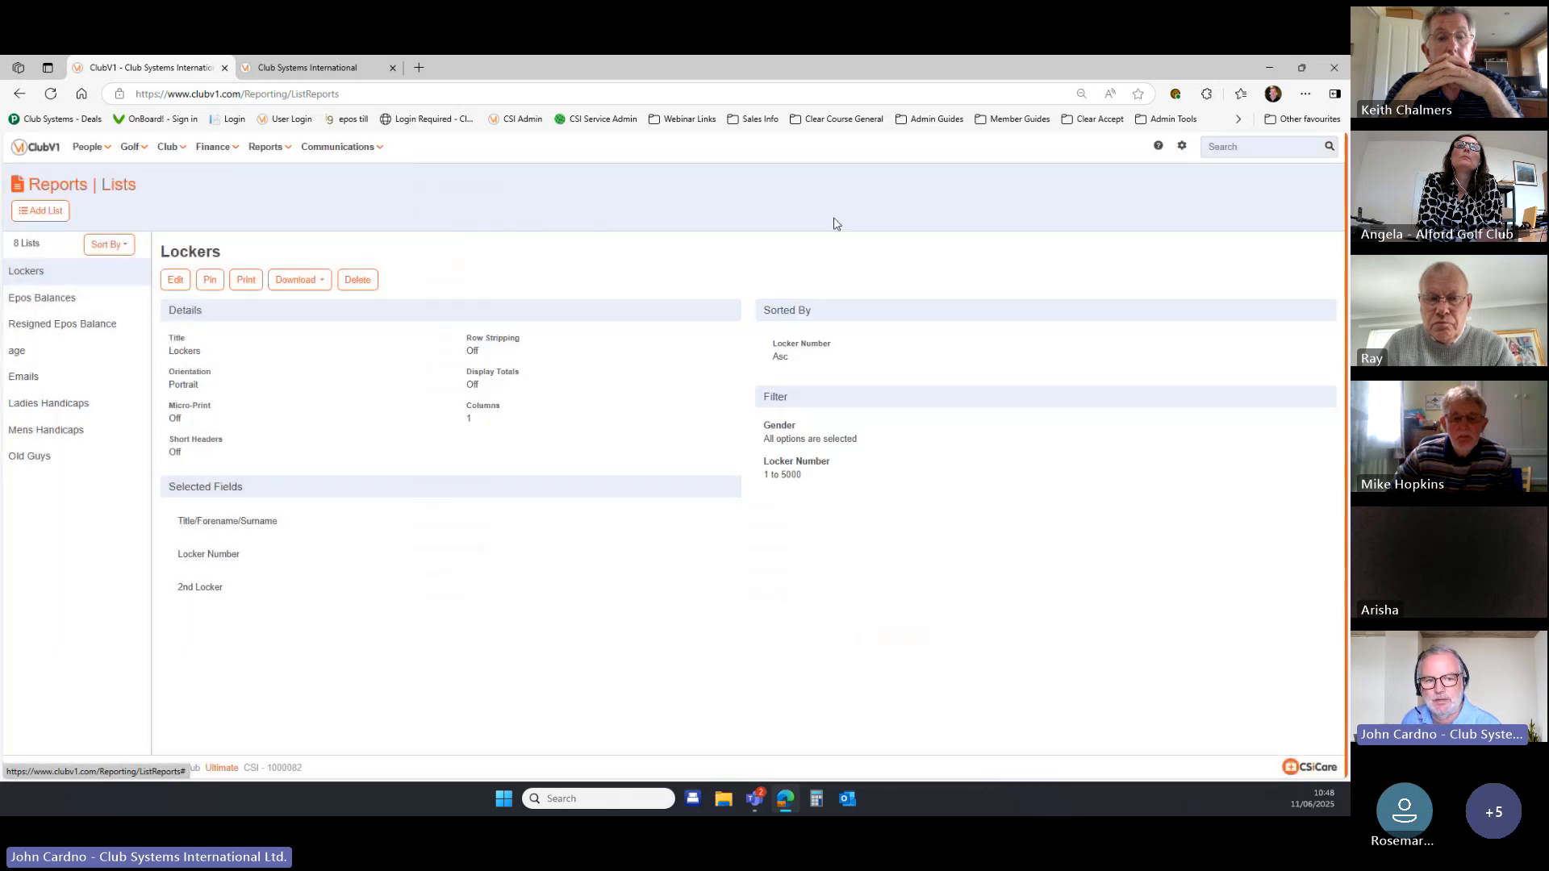
View the printable version of the Lockers list report and return to the list reports page.
left_click(242, 283)
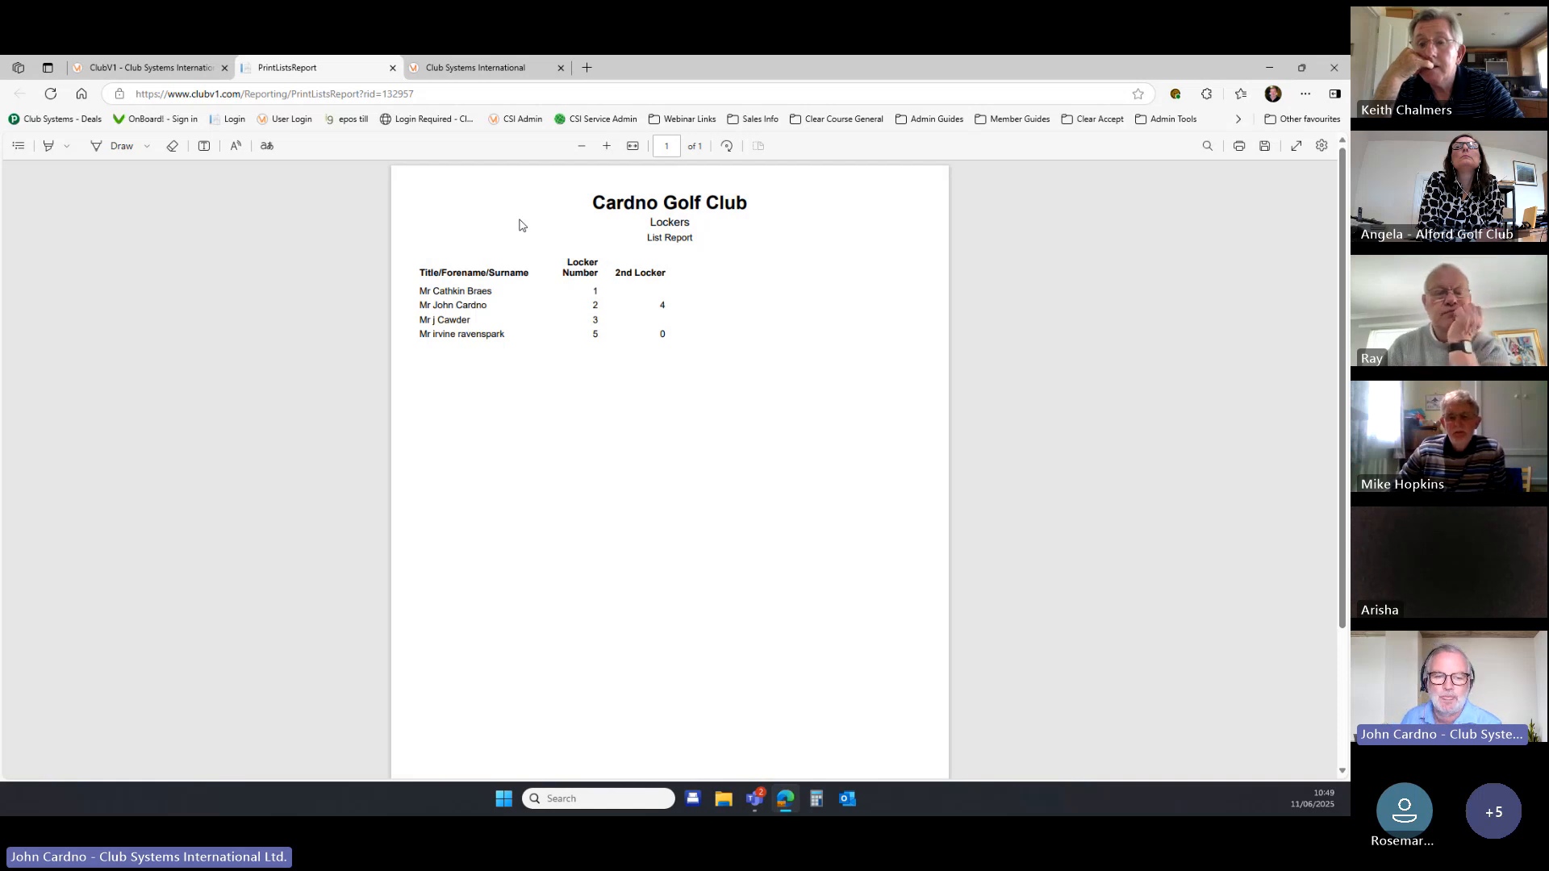
left_click(186, 70)
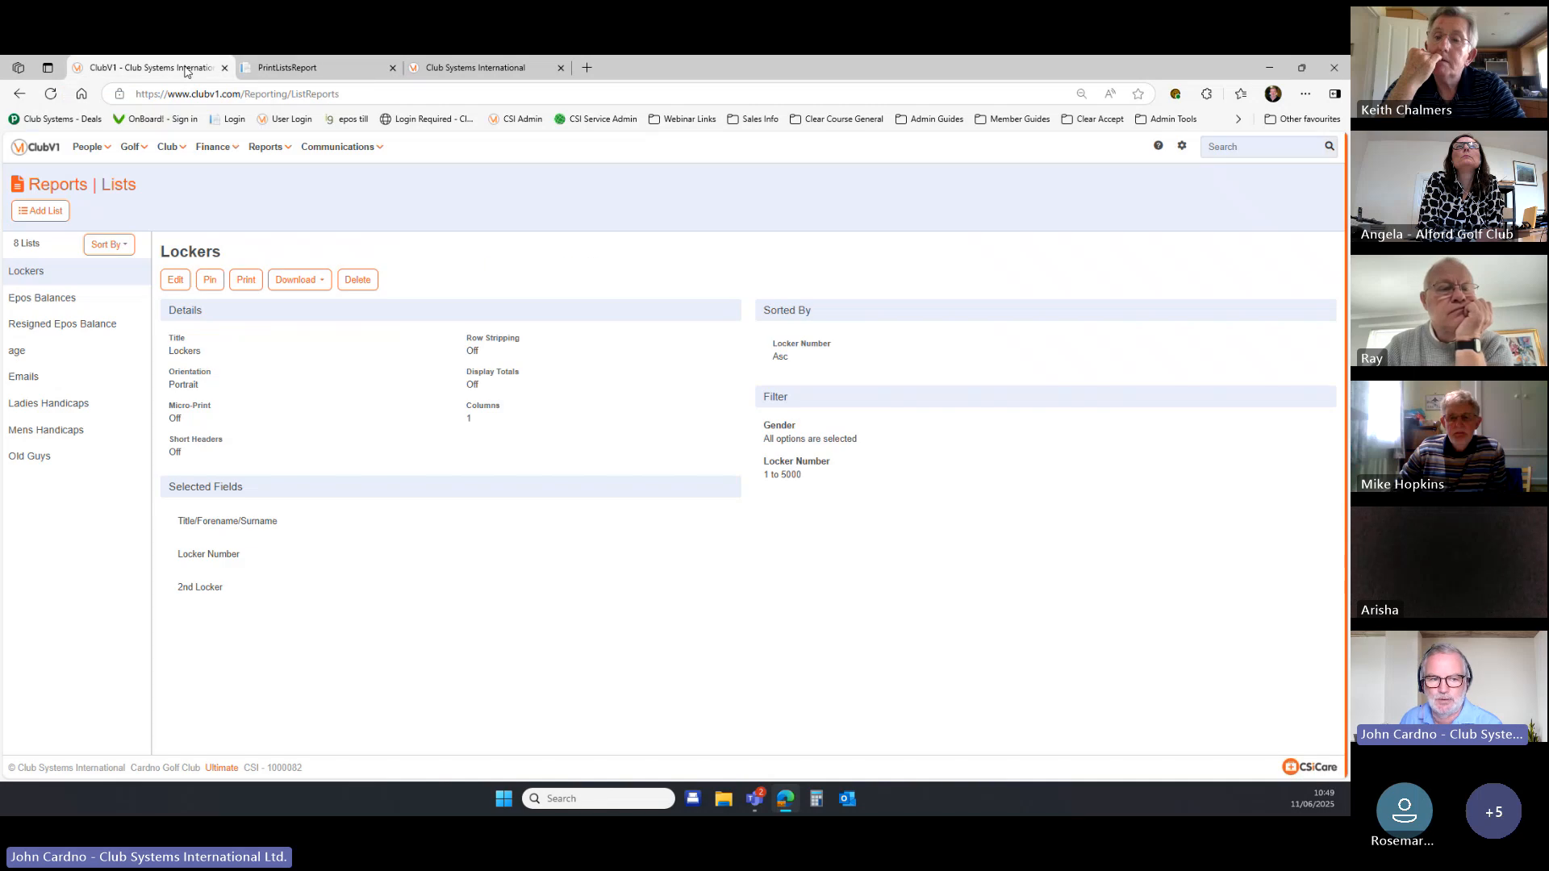
left_click(209, 147)
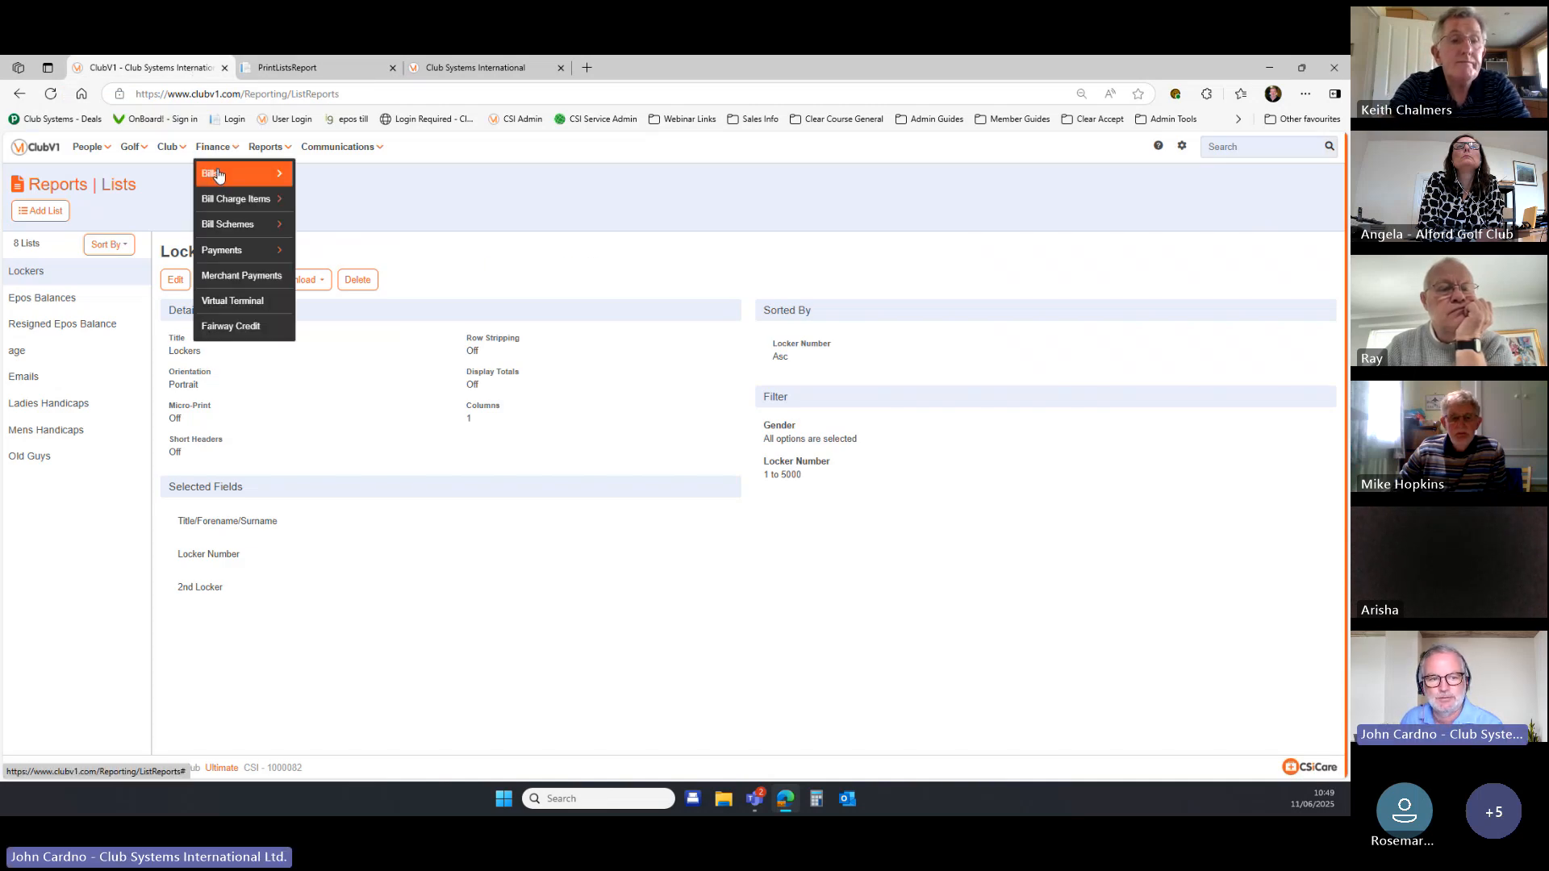
mouse_move(218, 176)
left_click(320, 184)
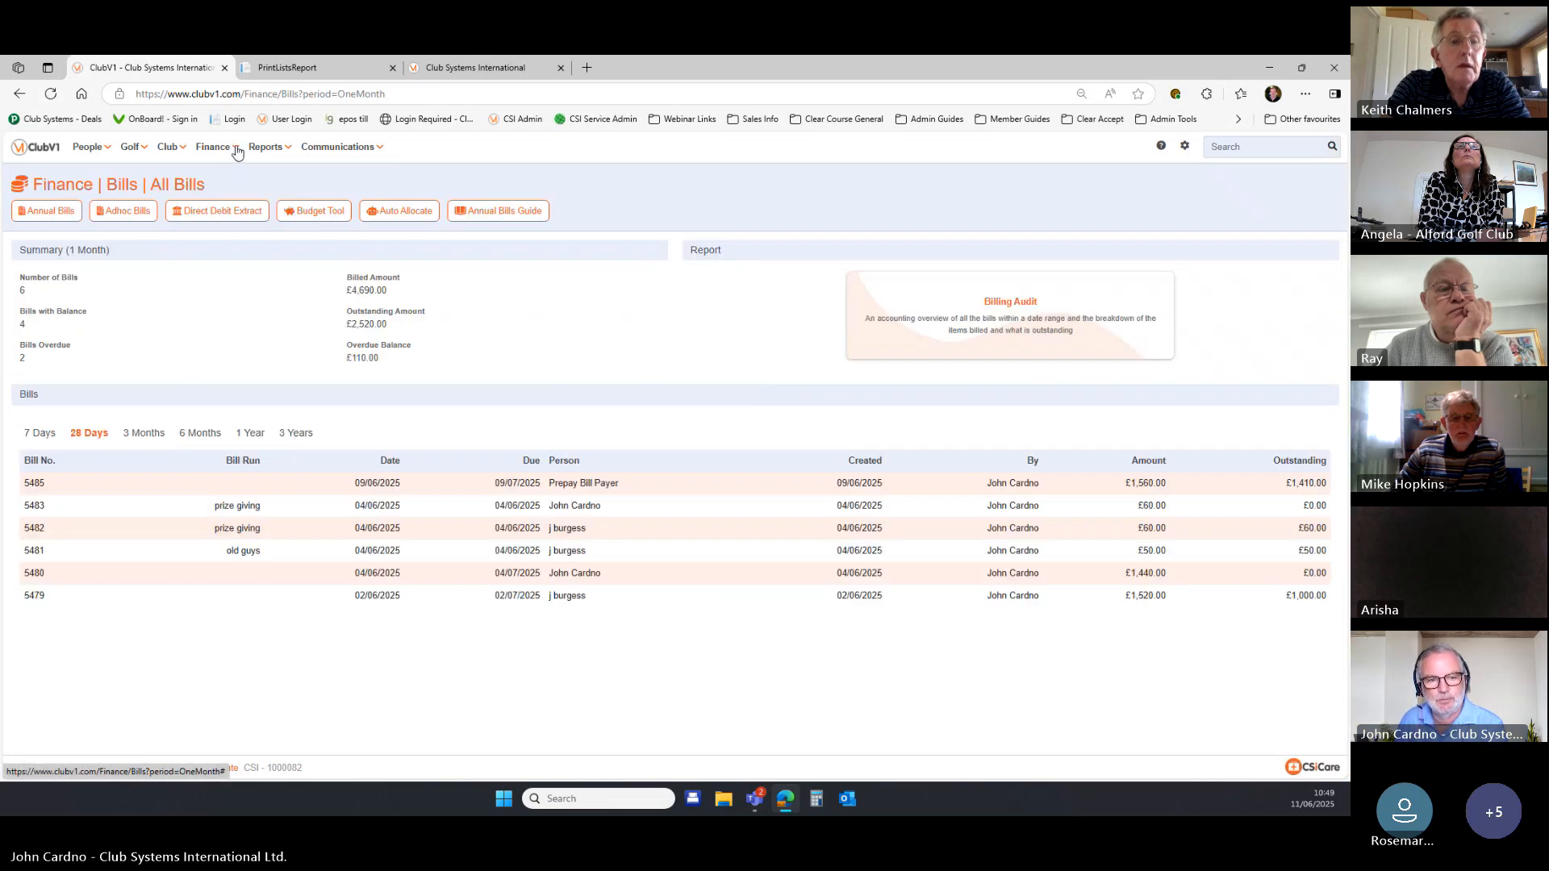
Start a global charges change from the standard bill charge items, with Locker Fee set to Off.
left_click(216, 147)
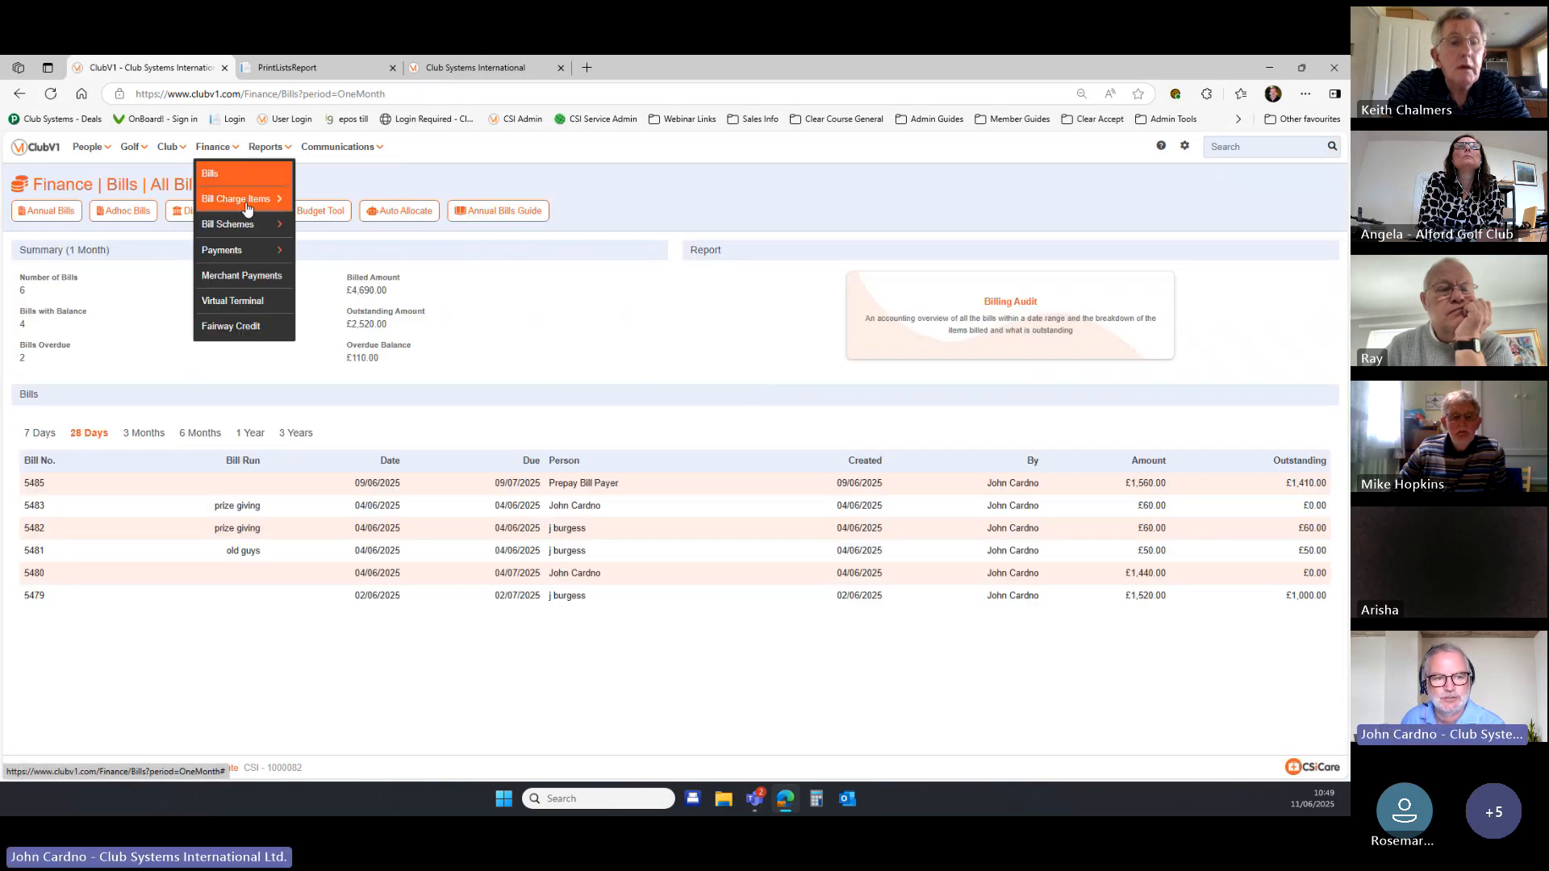
mouse_move(247, 202)
left_click(319, 206)
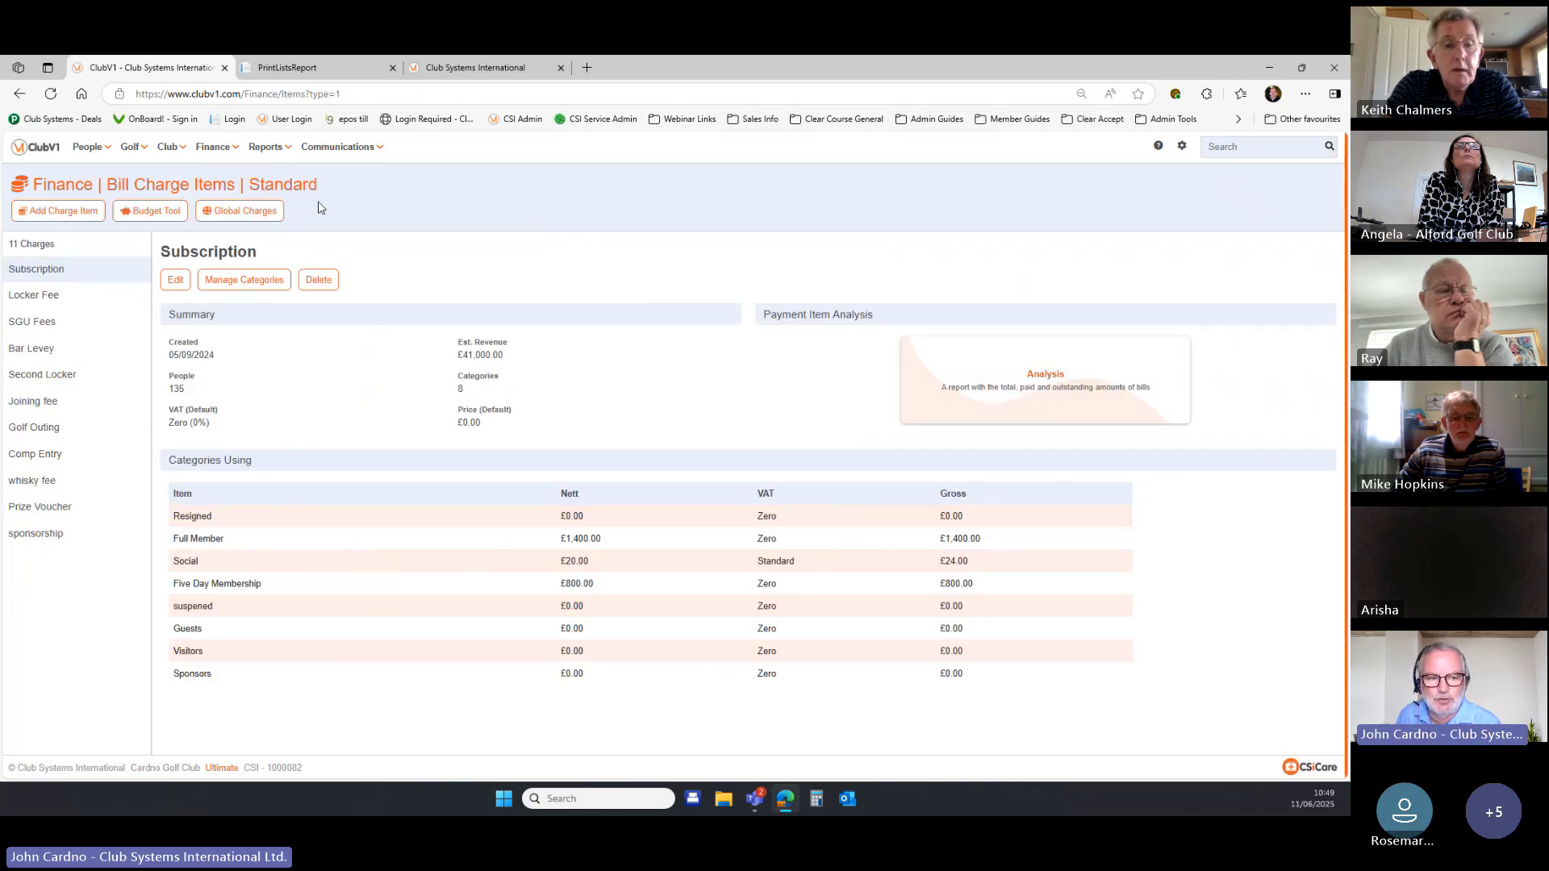
left_click(257, 214)
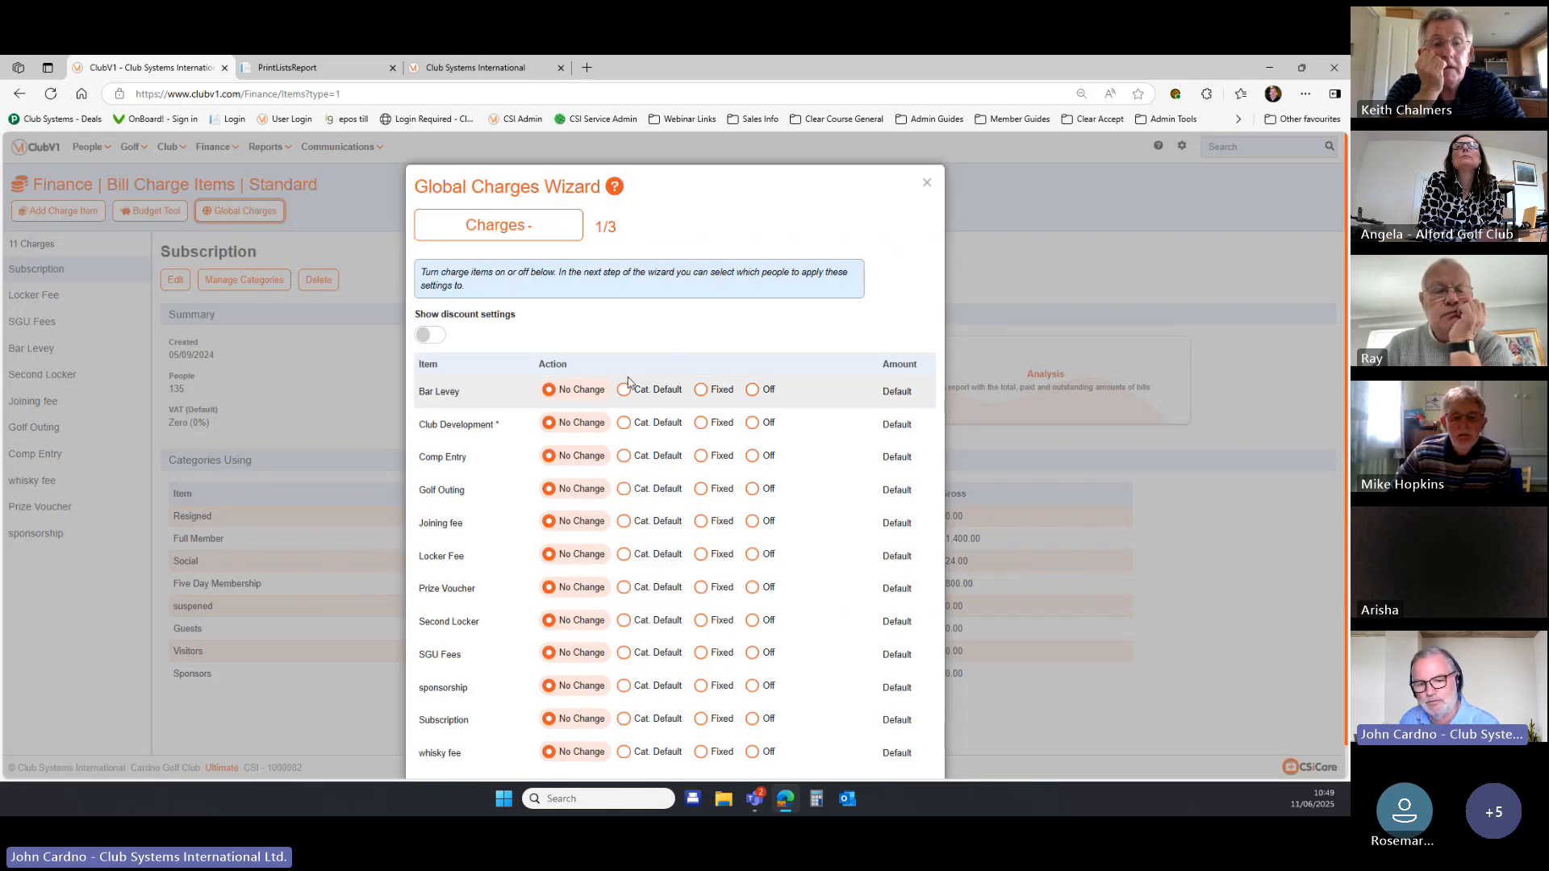
scroll(634, 387, "down", 1)
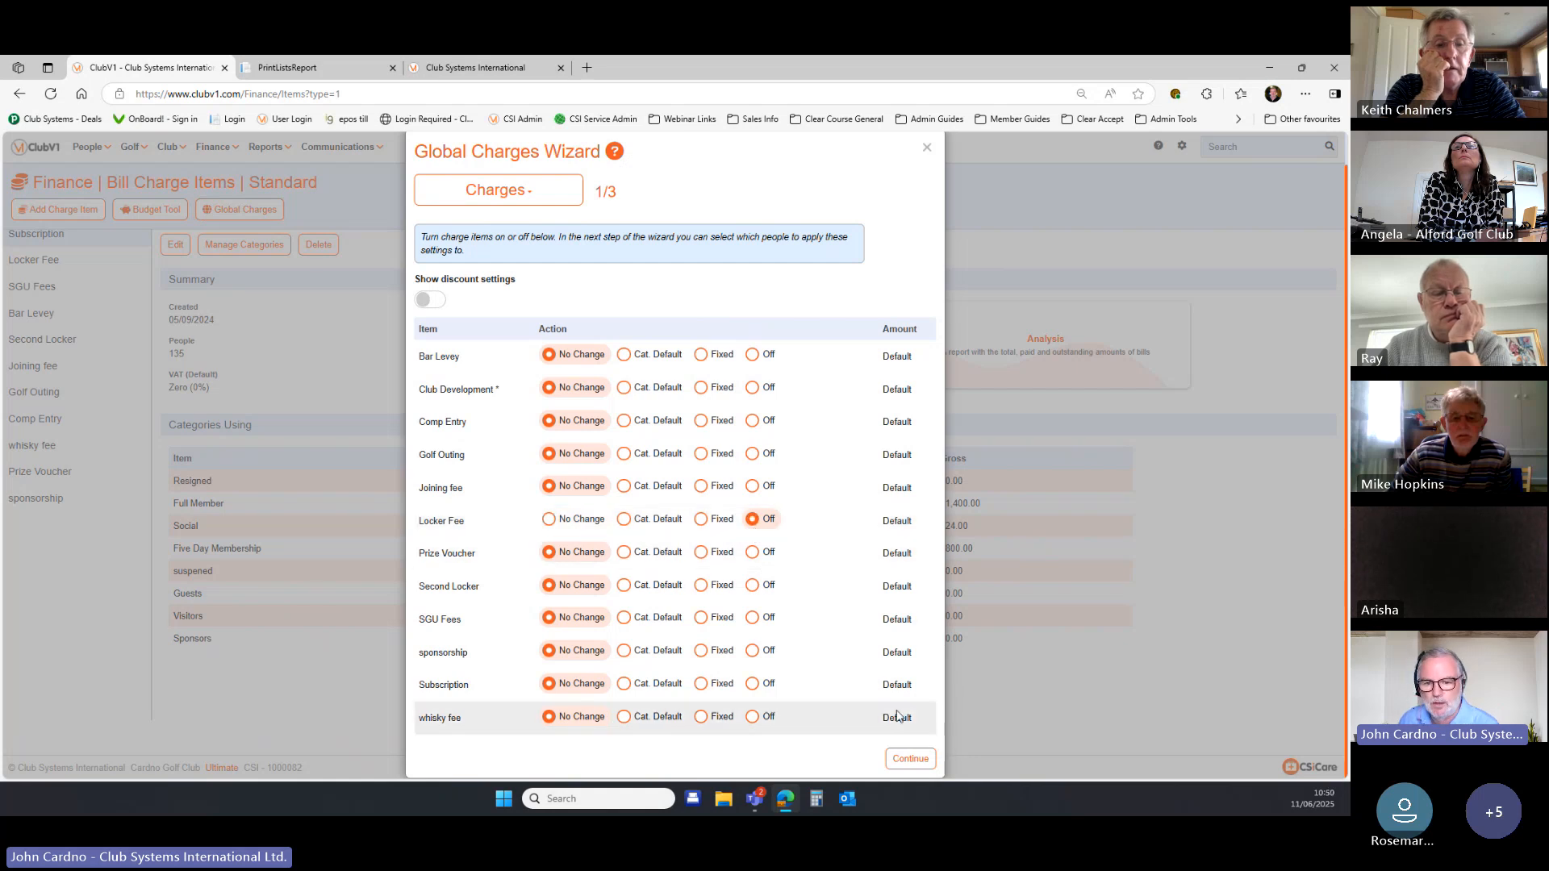
left_click(908, 762)
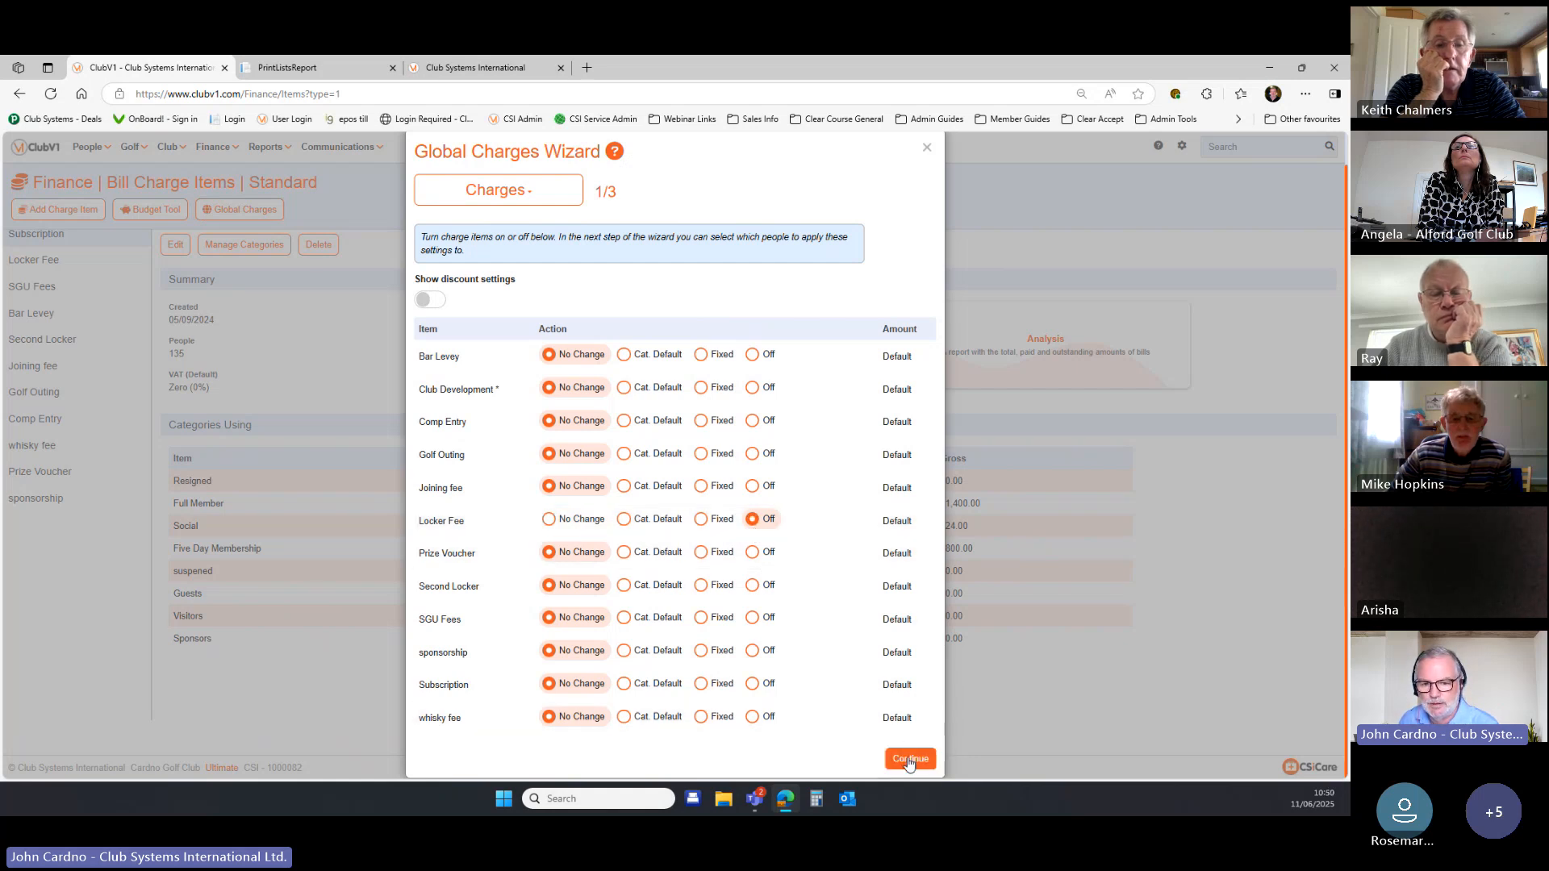
Apply the saved All Members filter to the global charges and confirm the change for those people.
left_click(677, 341)
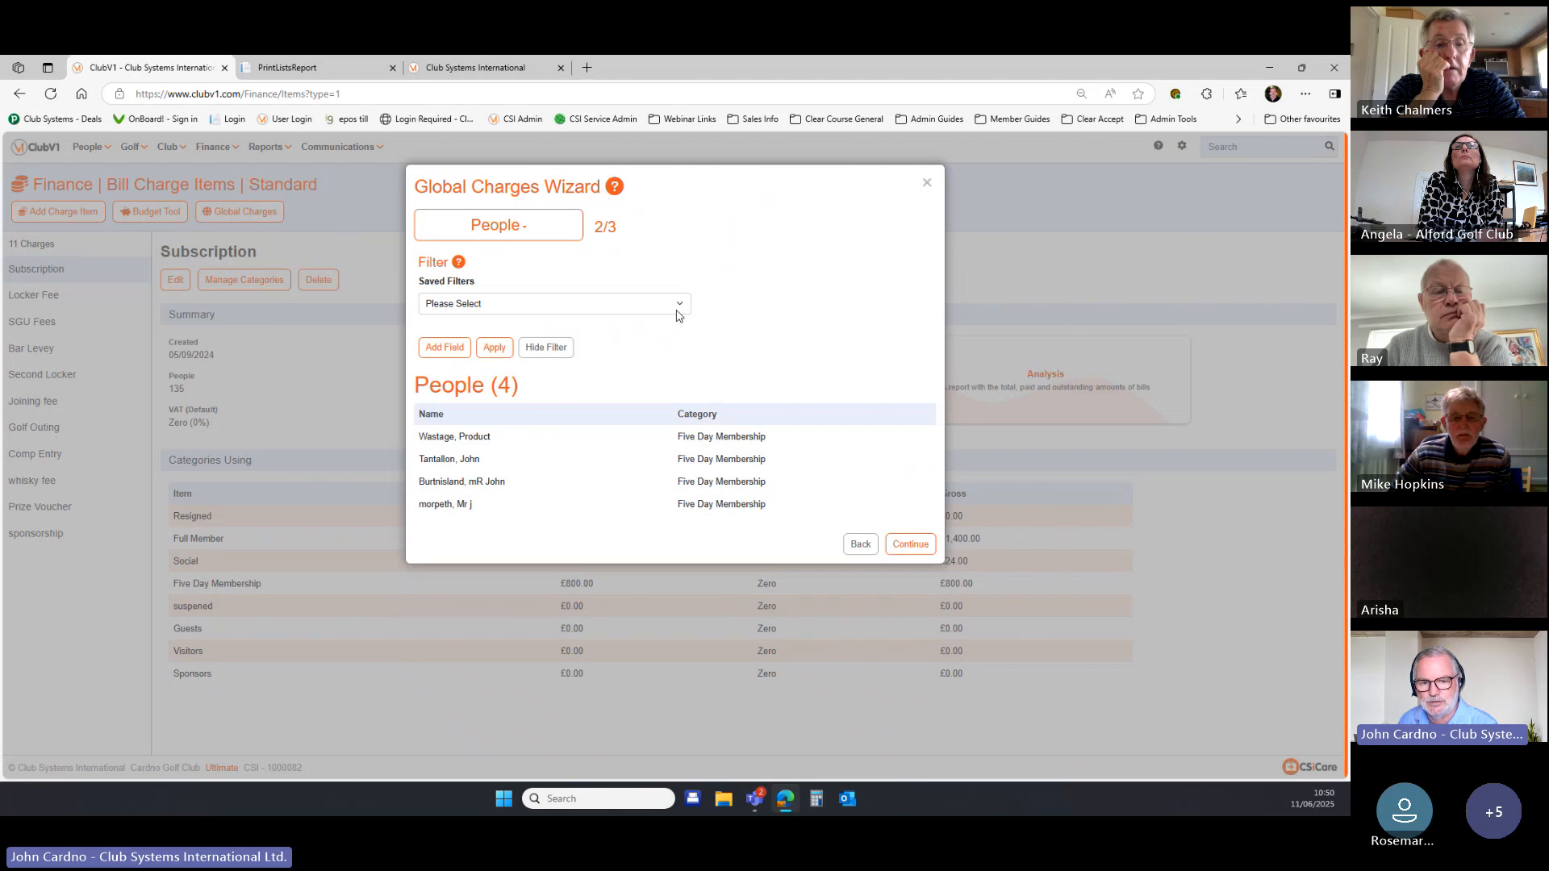
left_click(679, 307)
left_click(642, 356)
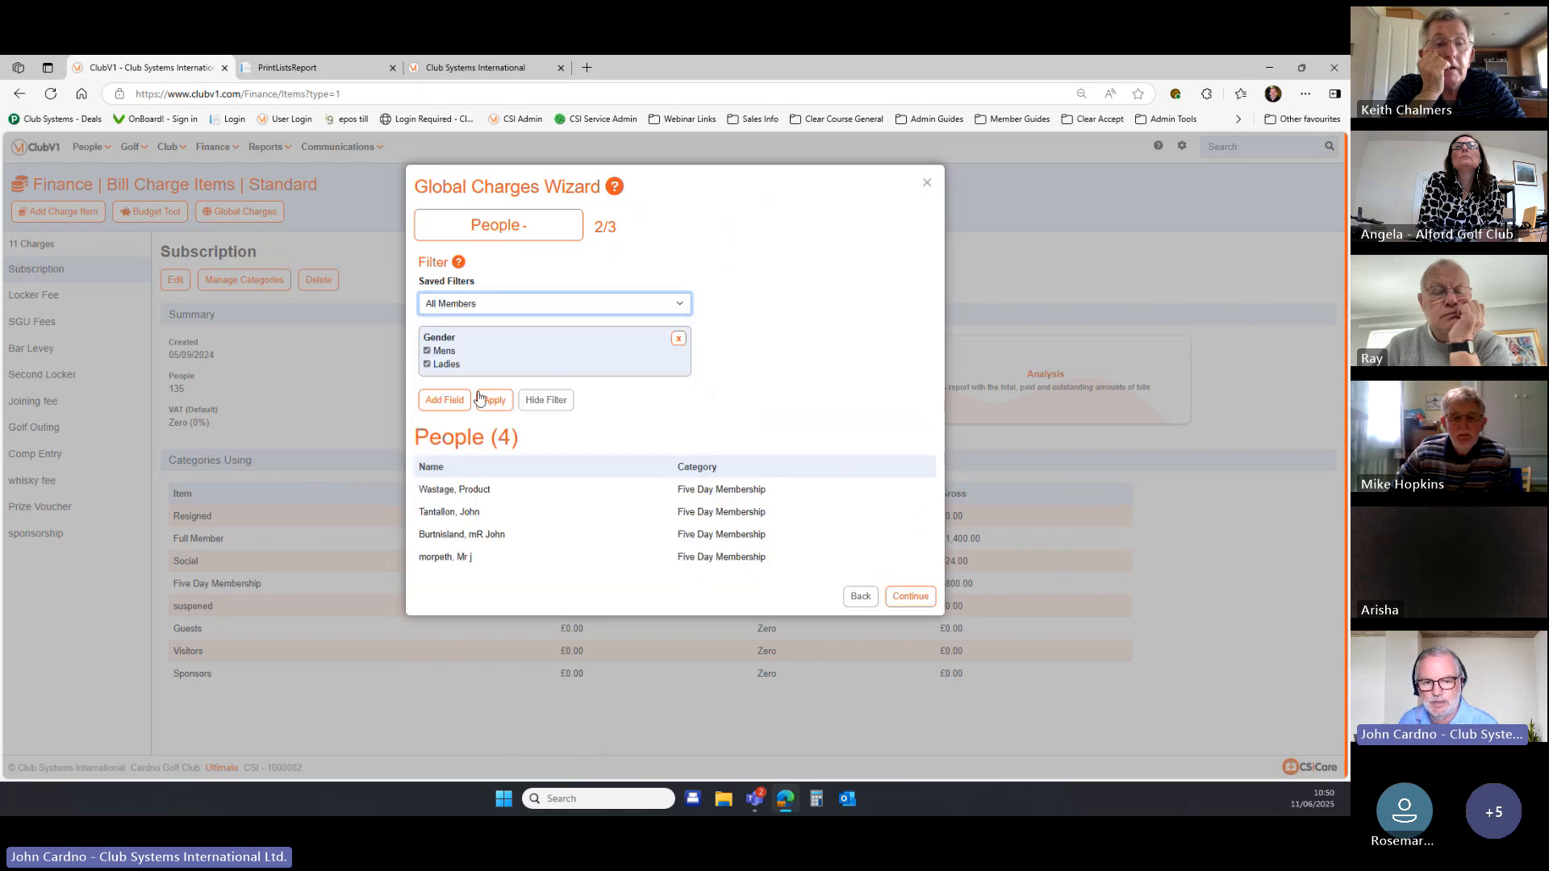
left_click(495, 399)
scroll(807, 484, "down", 1)
scroll(914, 503, "down", 2)
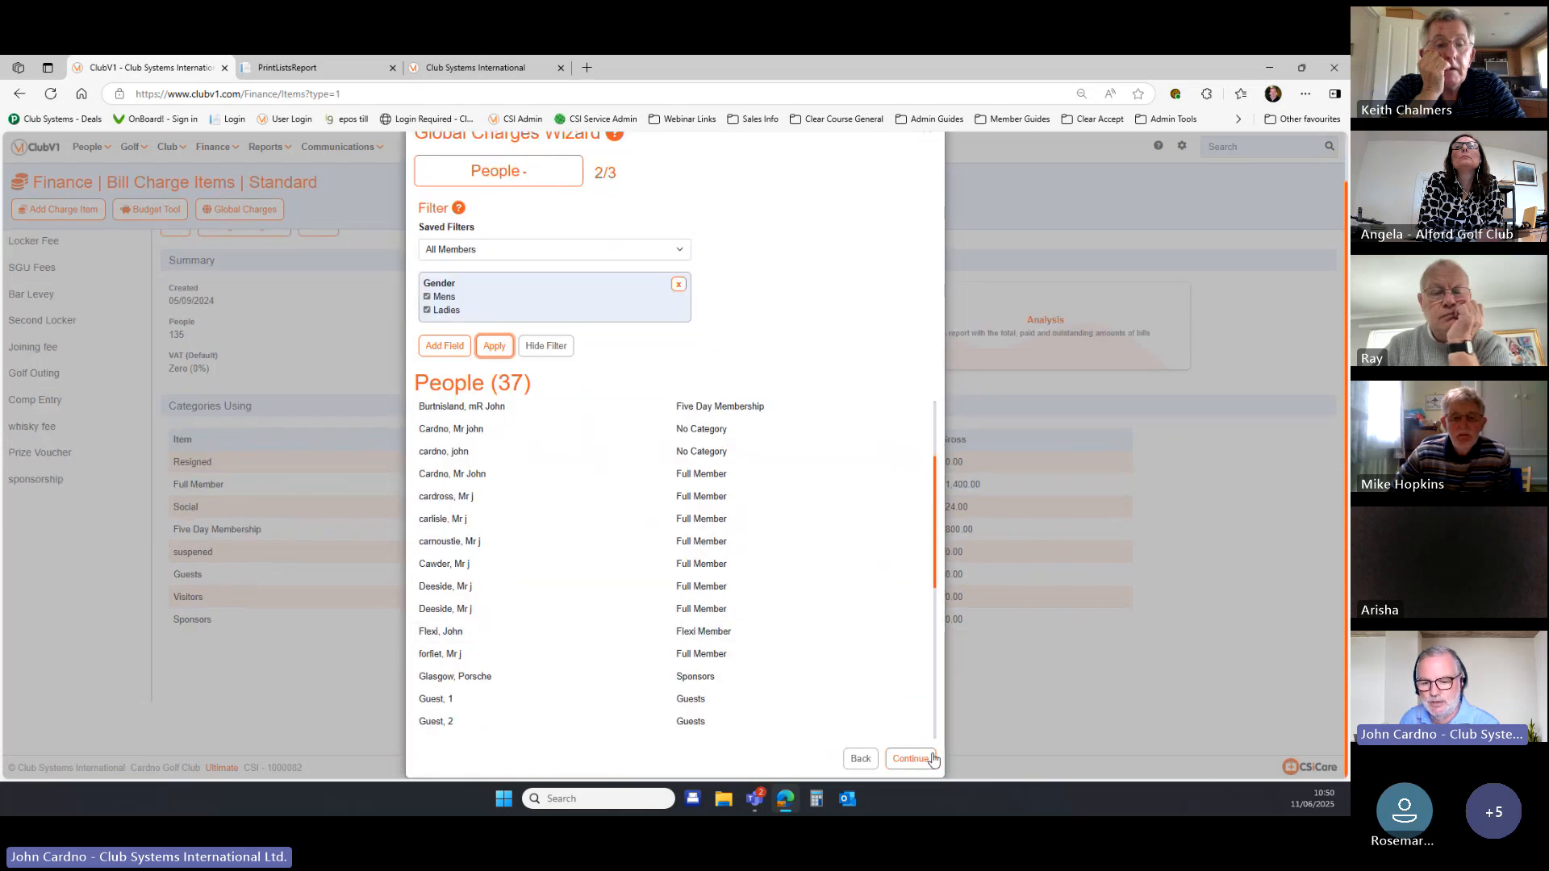
left_click(910, 758)
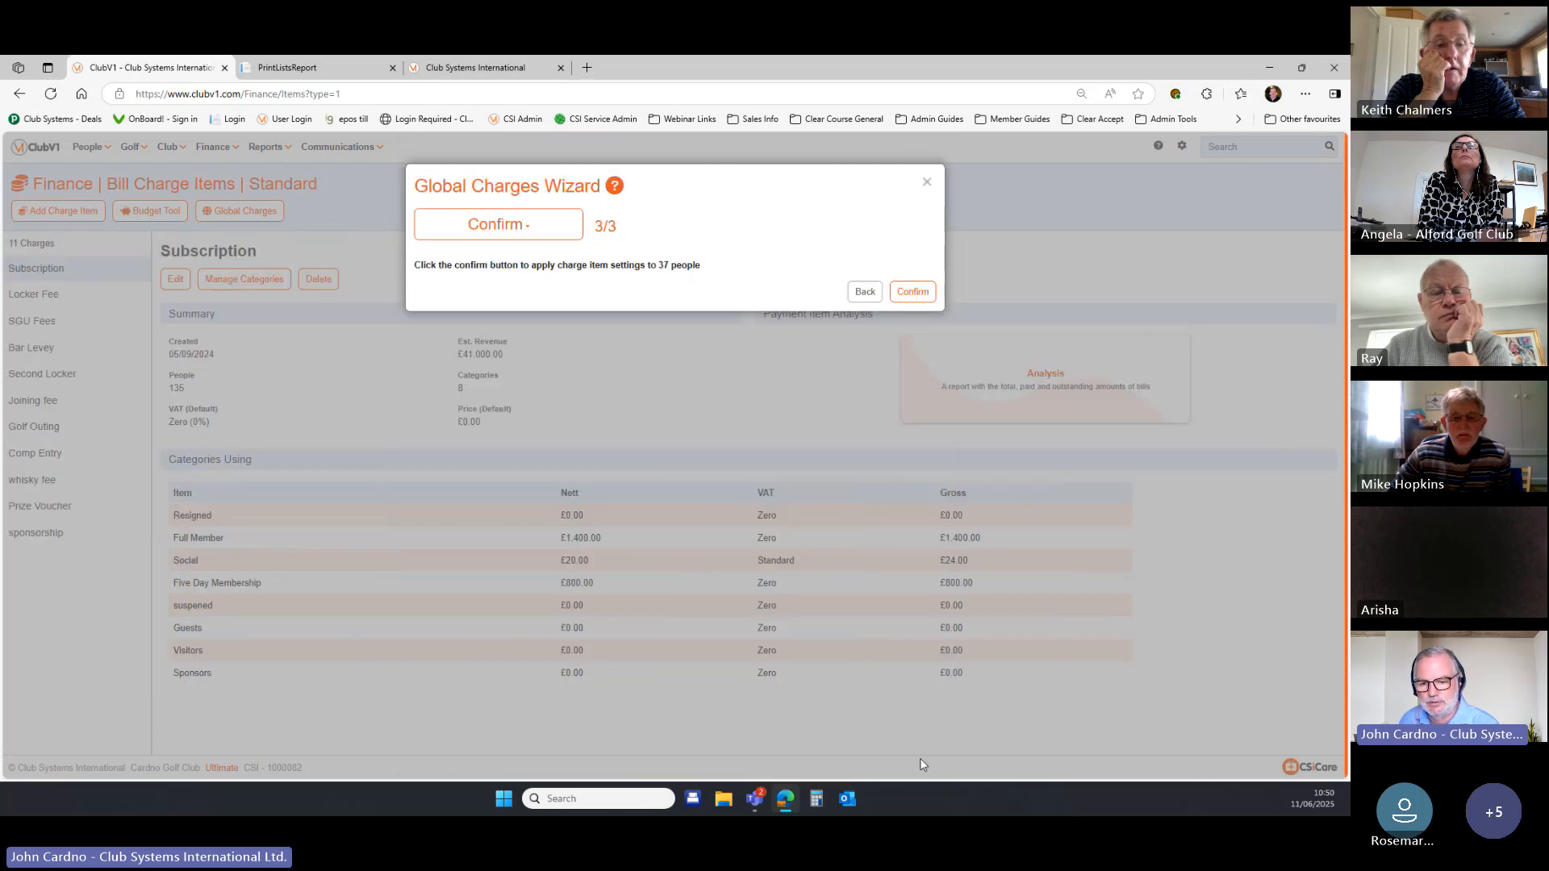
left_click(912, 292)
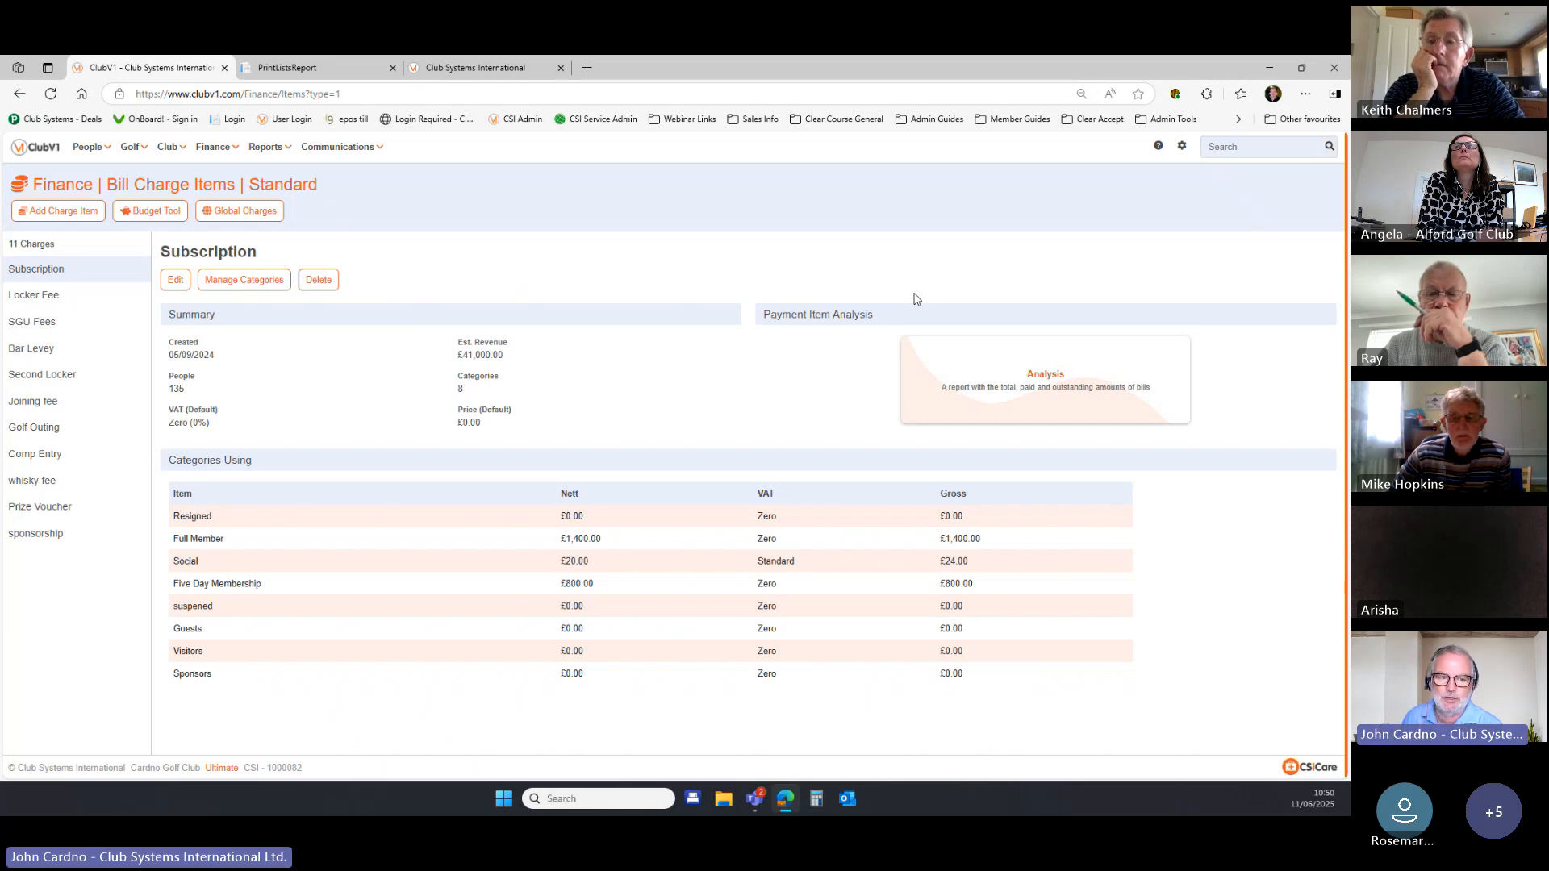
Start a global charges change with Locker Fee set to Cat. Default and continue to the people selection.
left_click(242, 212)
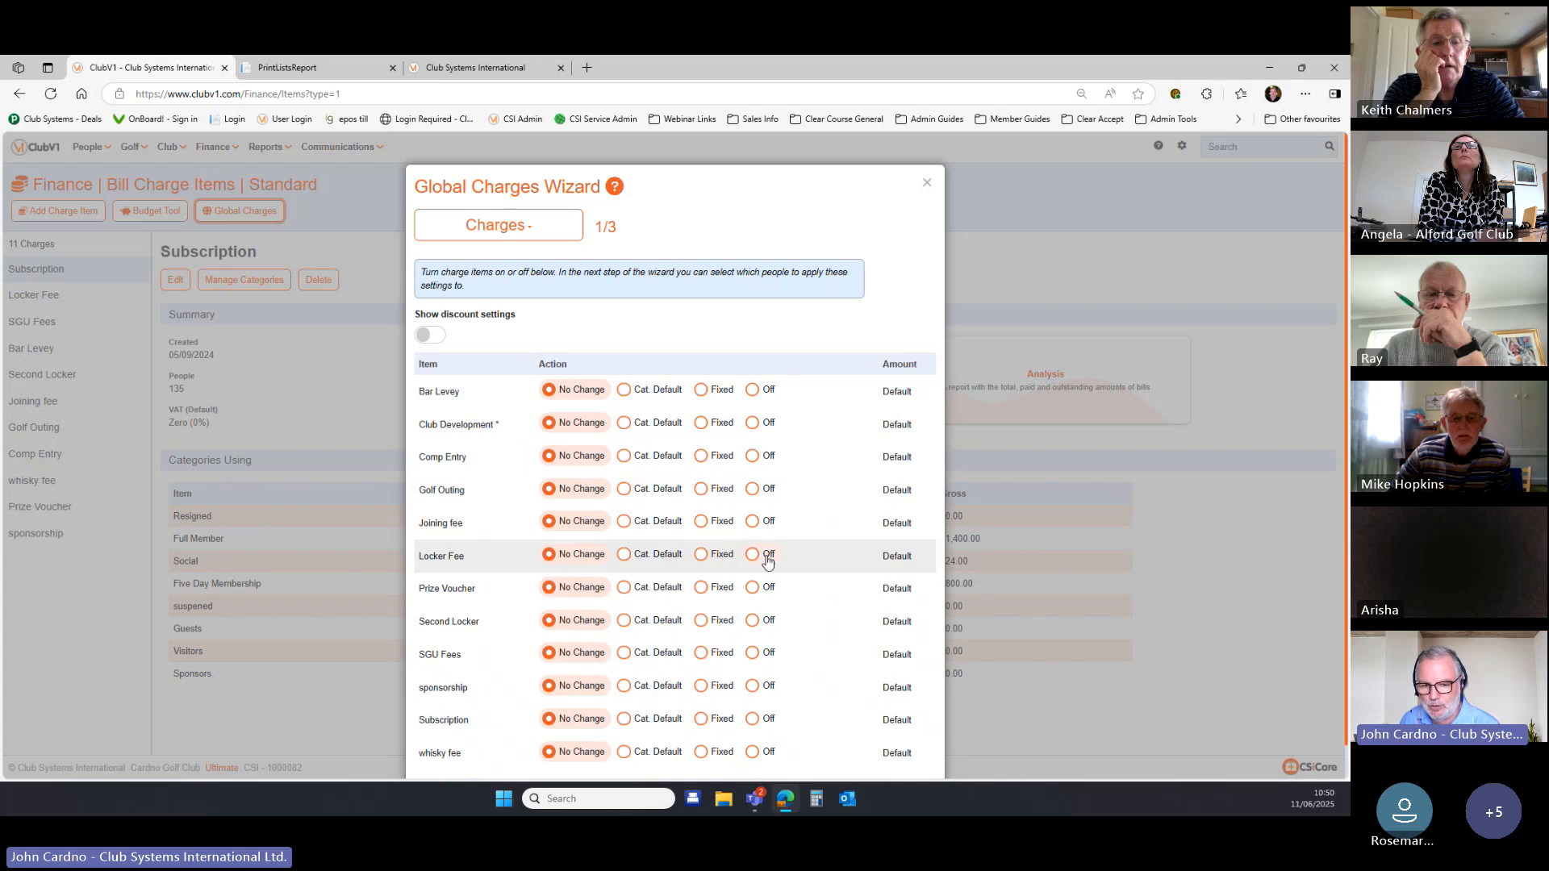
left_click(636, 559)
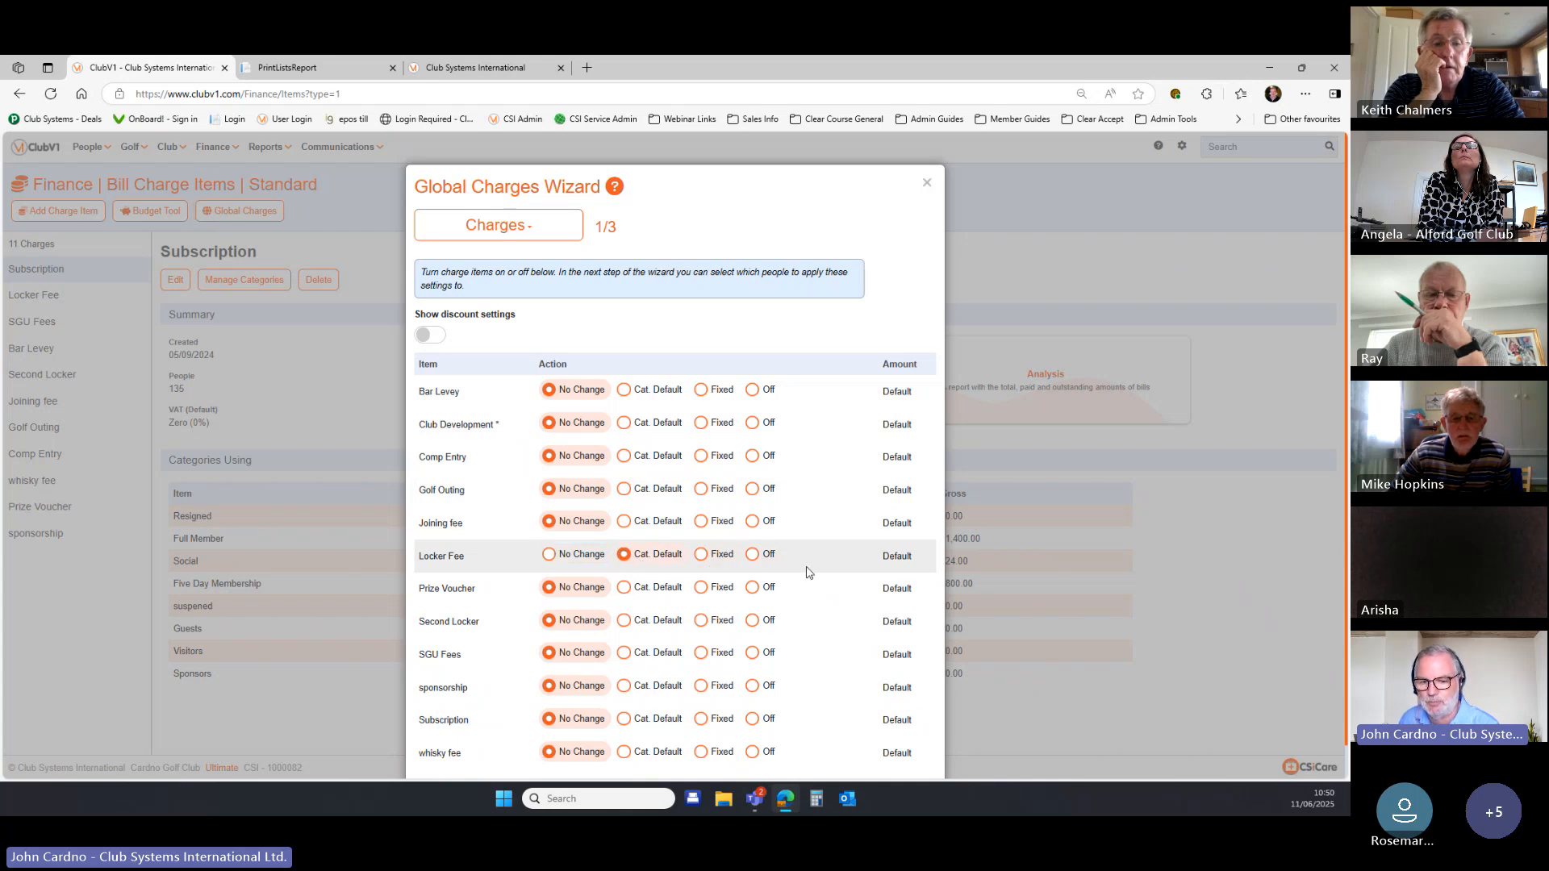
scroll(819, 574, "down", 1)
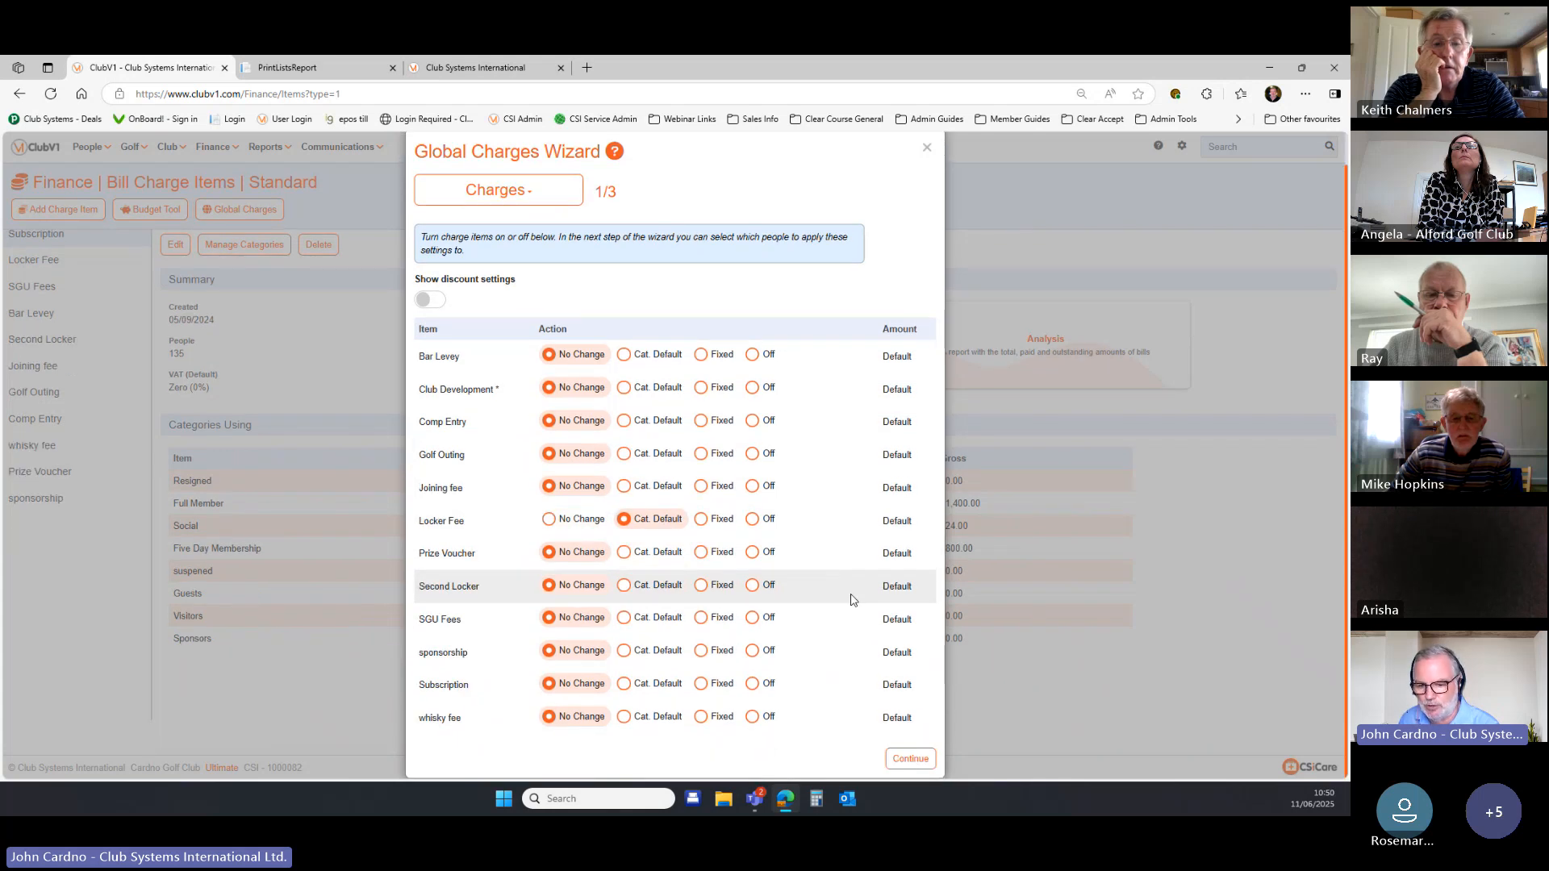
left_click(917, 765)
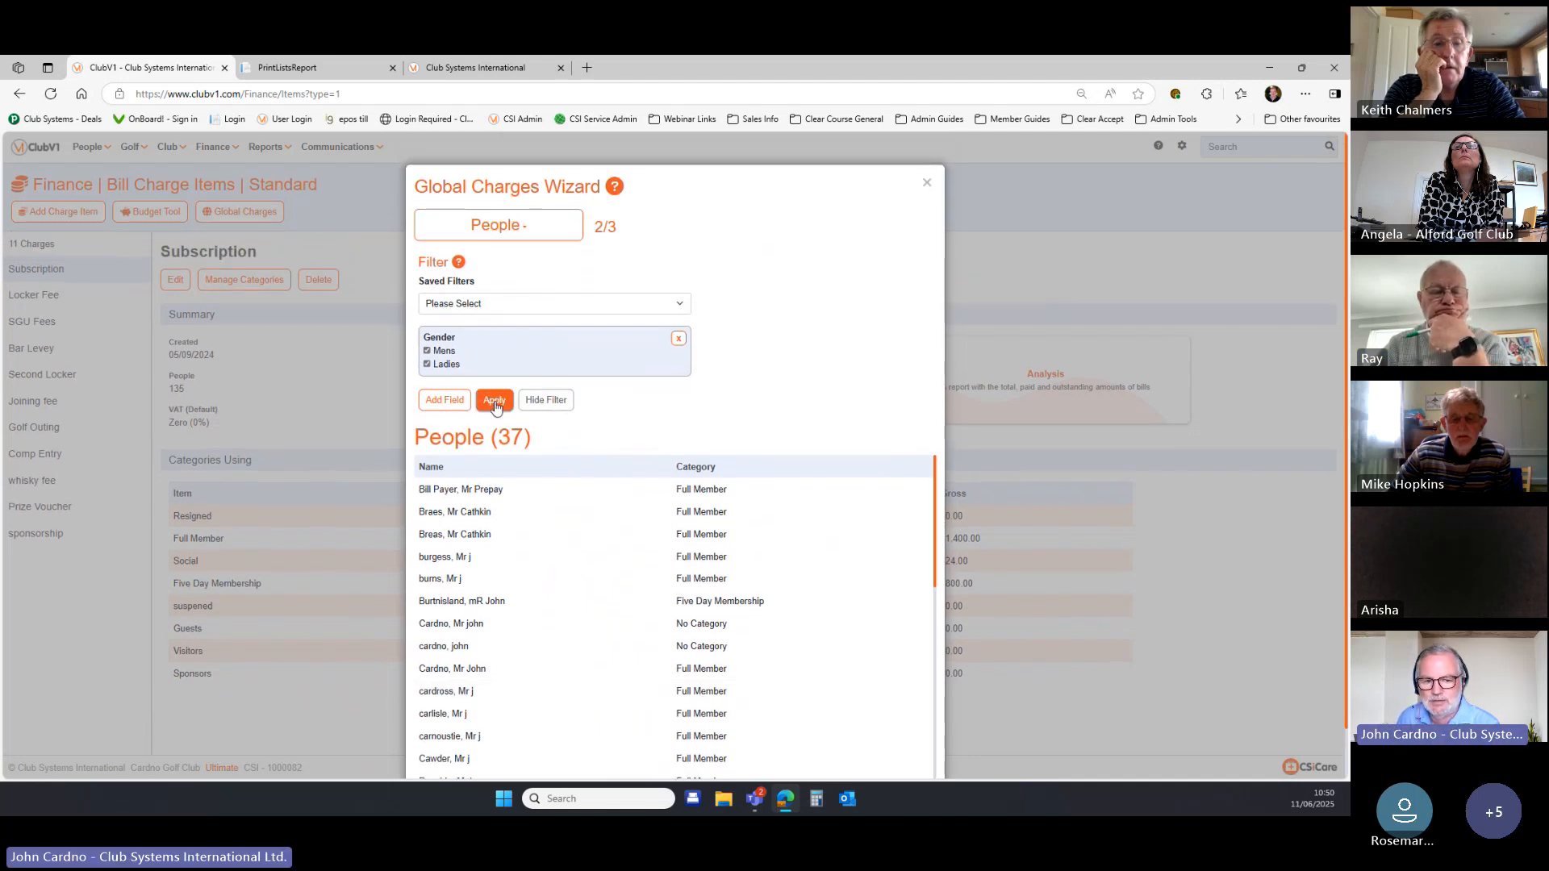
Add the Locker Number field to the people filter of the global charges change.
left_click(444, 400)
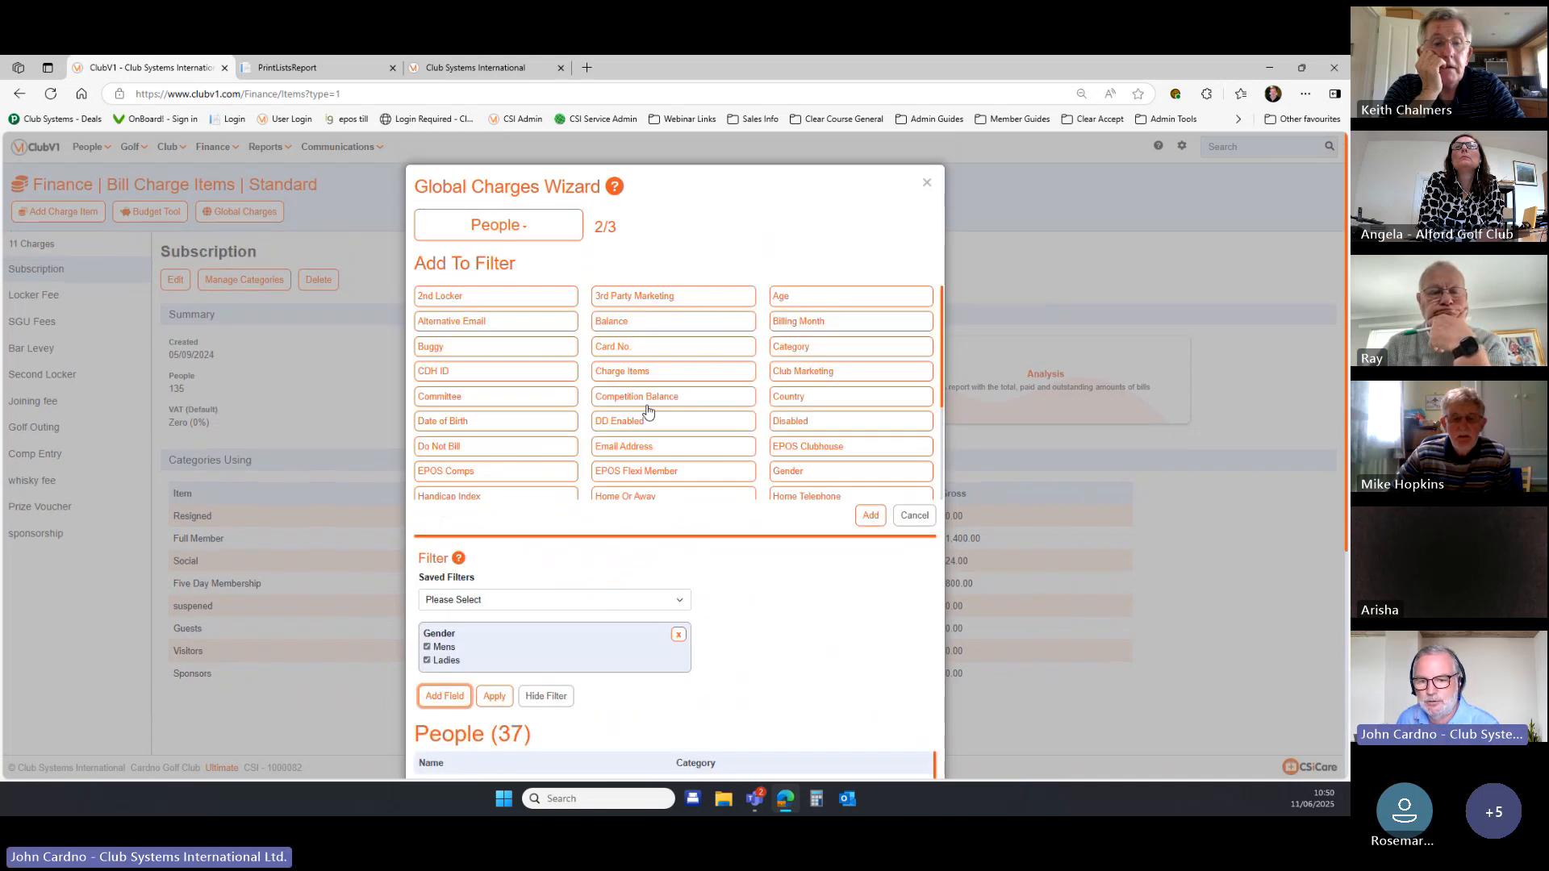
scroll(647, 411, "down", 1)
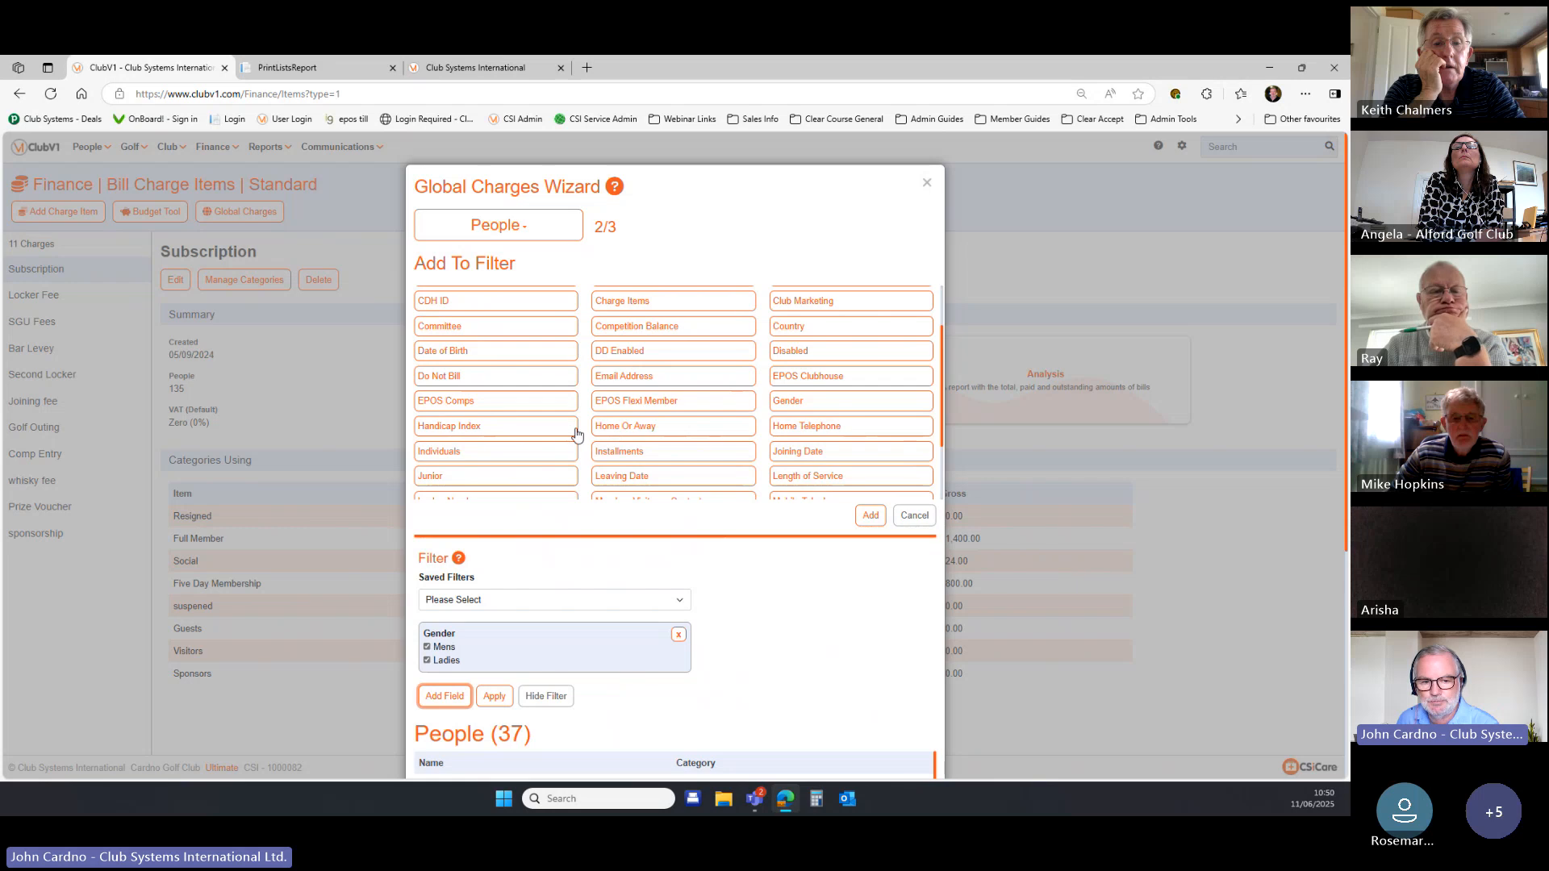
scroll(654, 433, "down", 1)
left_click(525, 436)
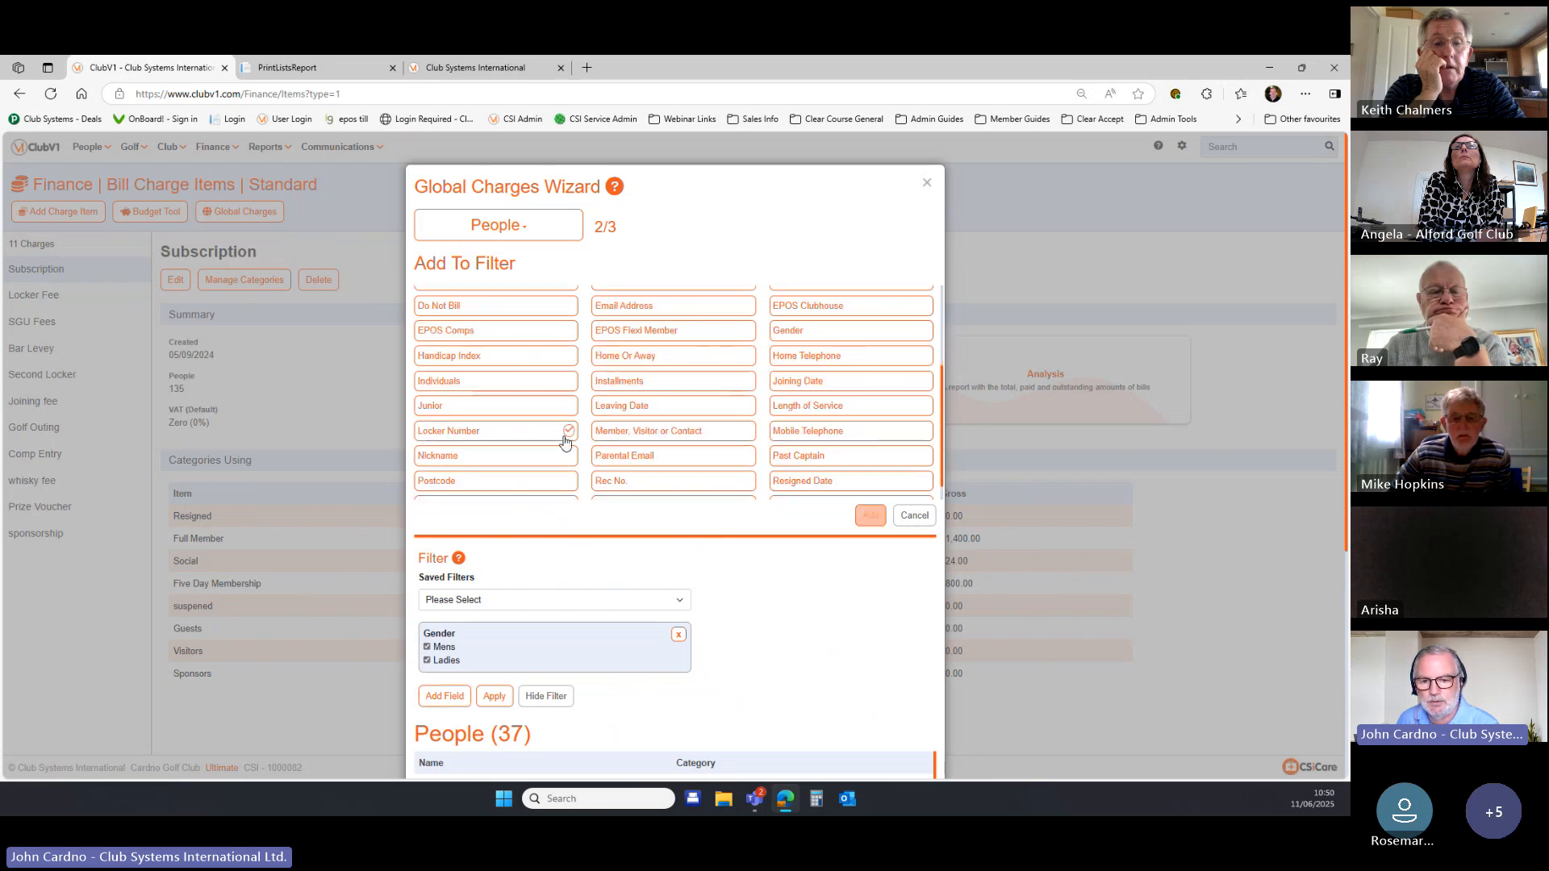
left_click(870, 515)
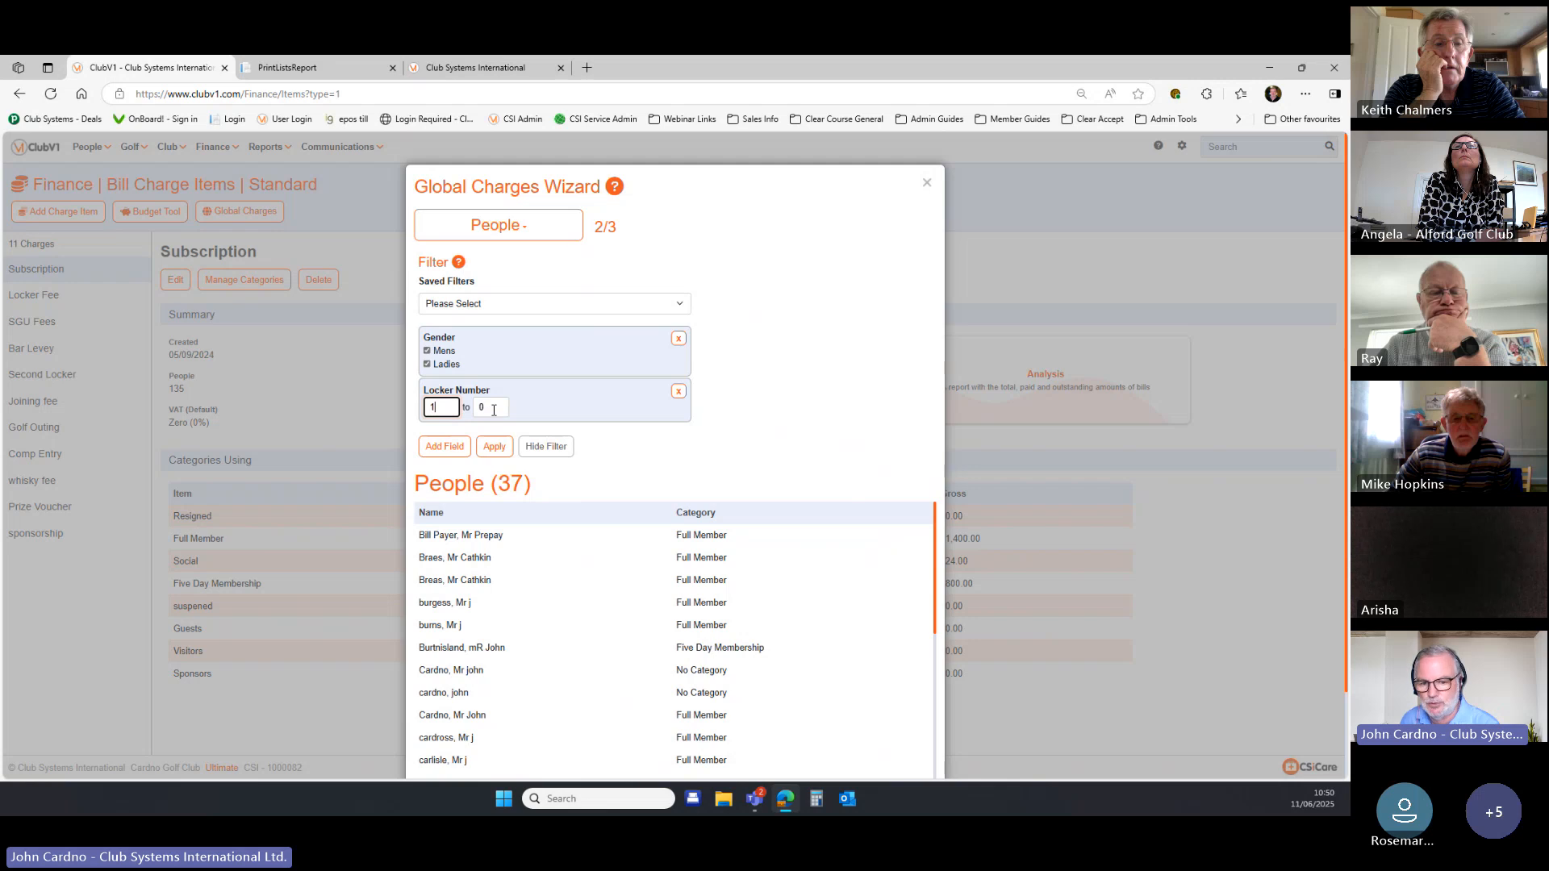
Filter the people by locker numbers 1 to 5000 and confirm the global charges change for them.
key("Tab")
type("5000")
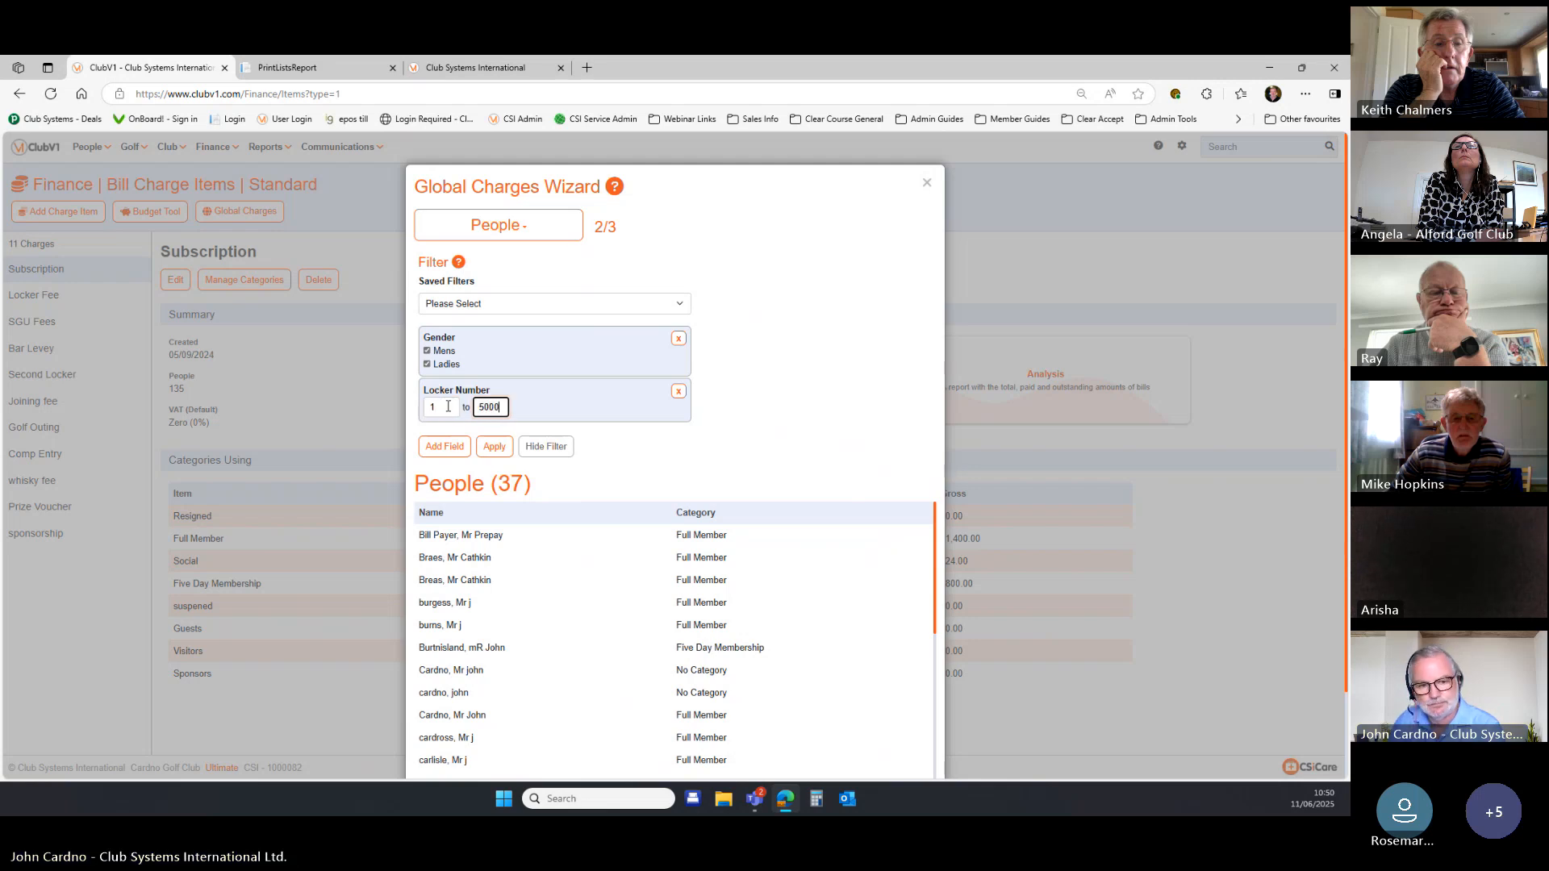
left_click(490, 447)
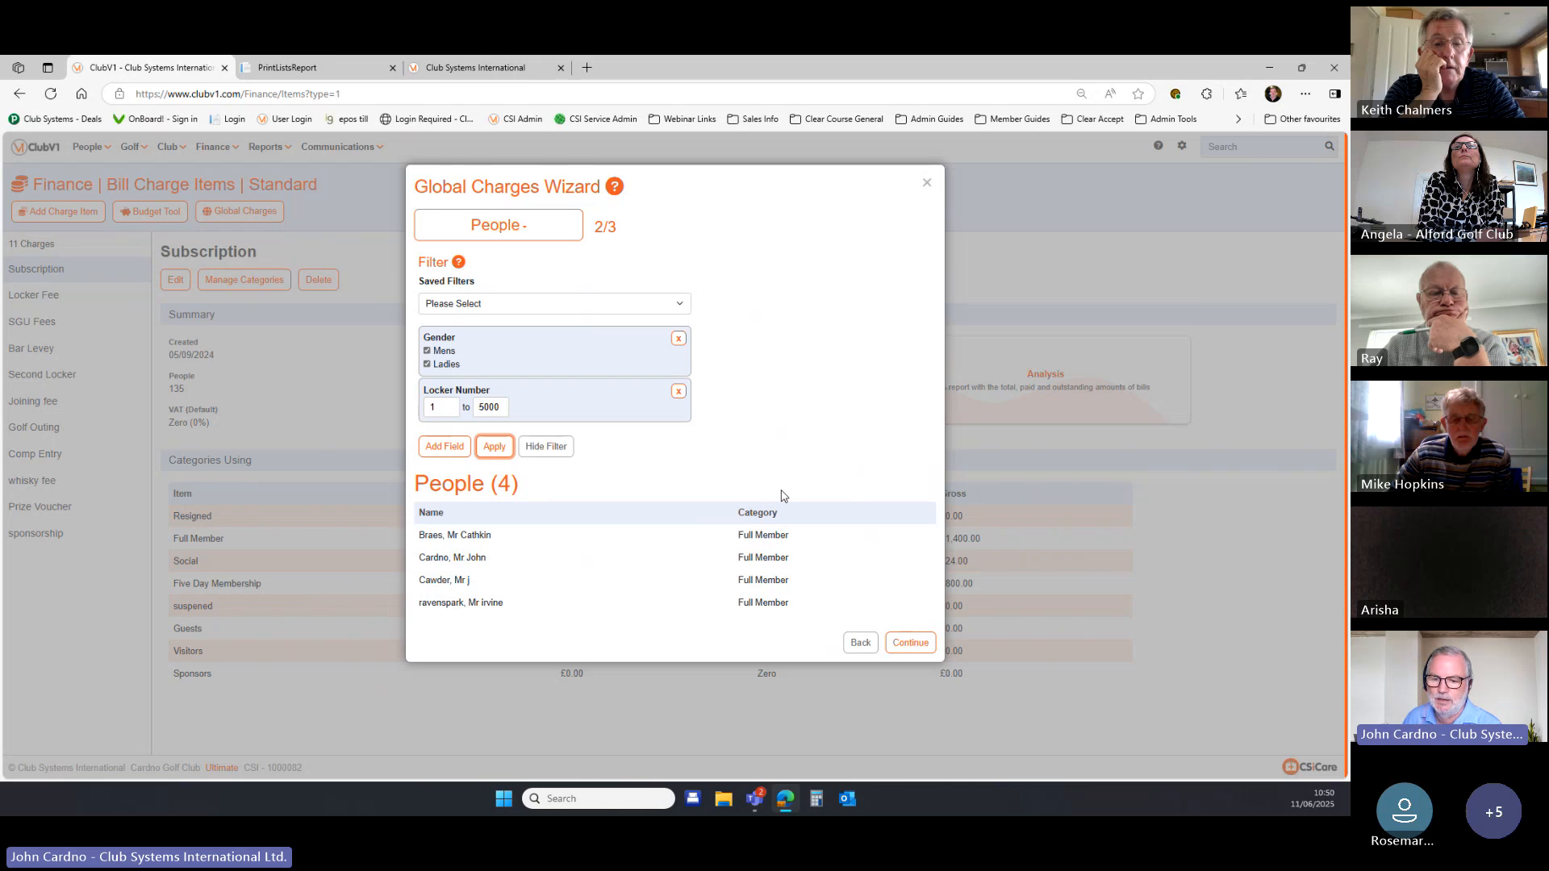
left_click(910, 642)
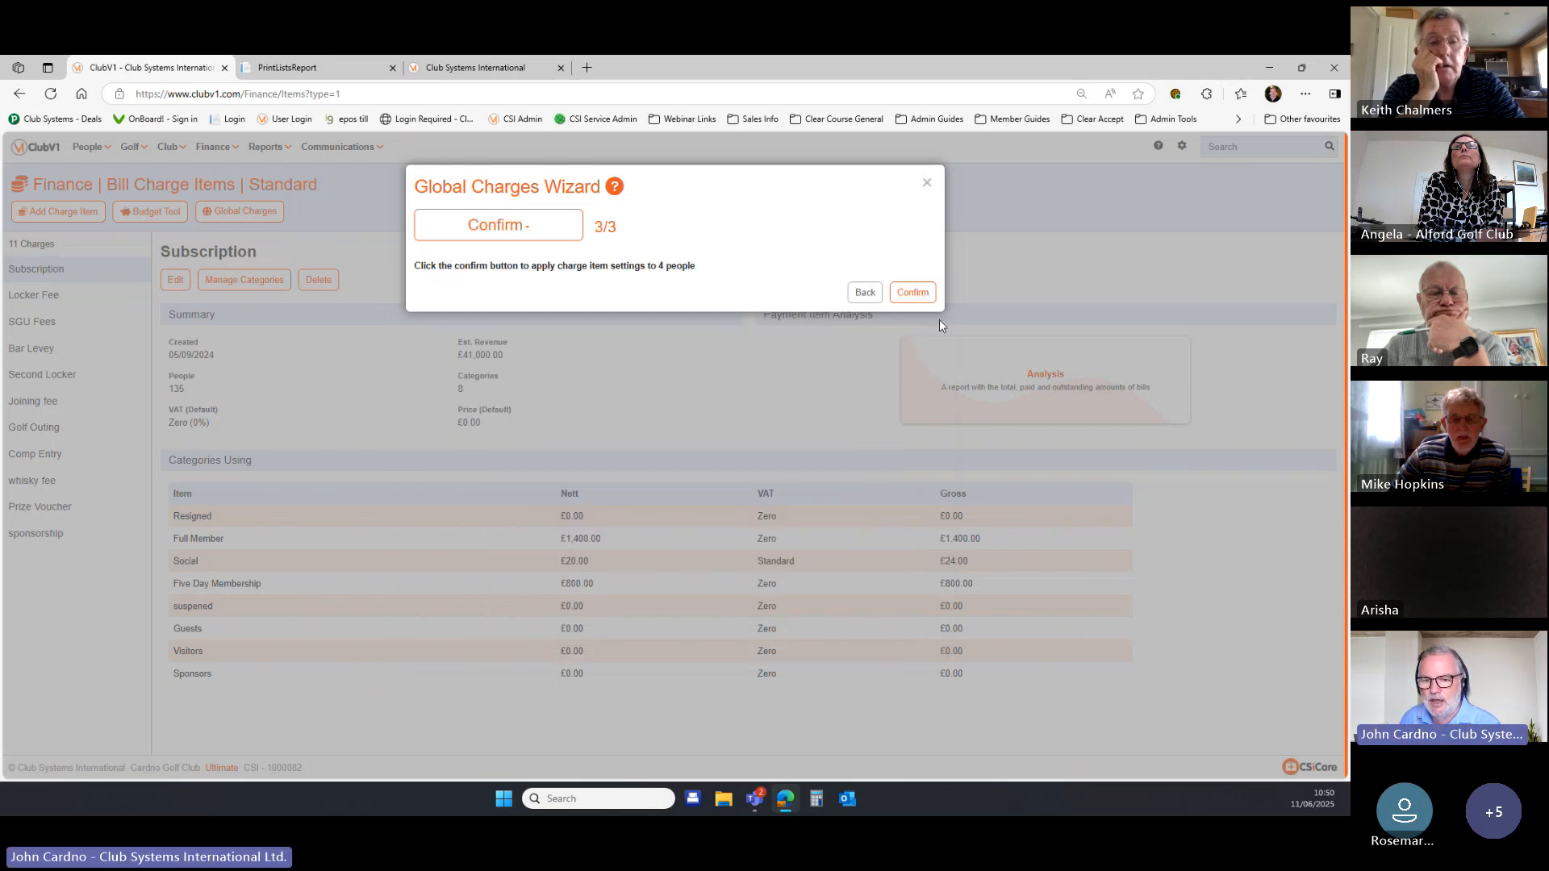
left_click(914, 295)
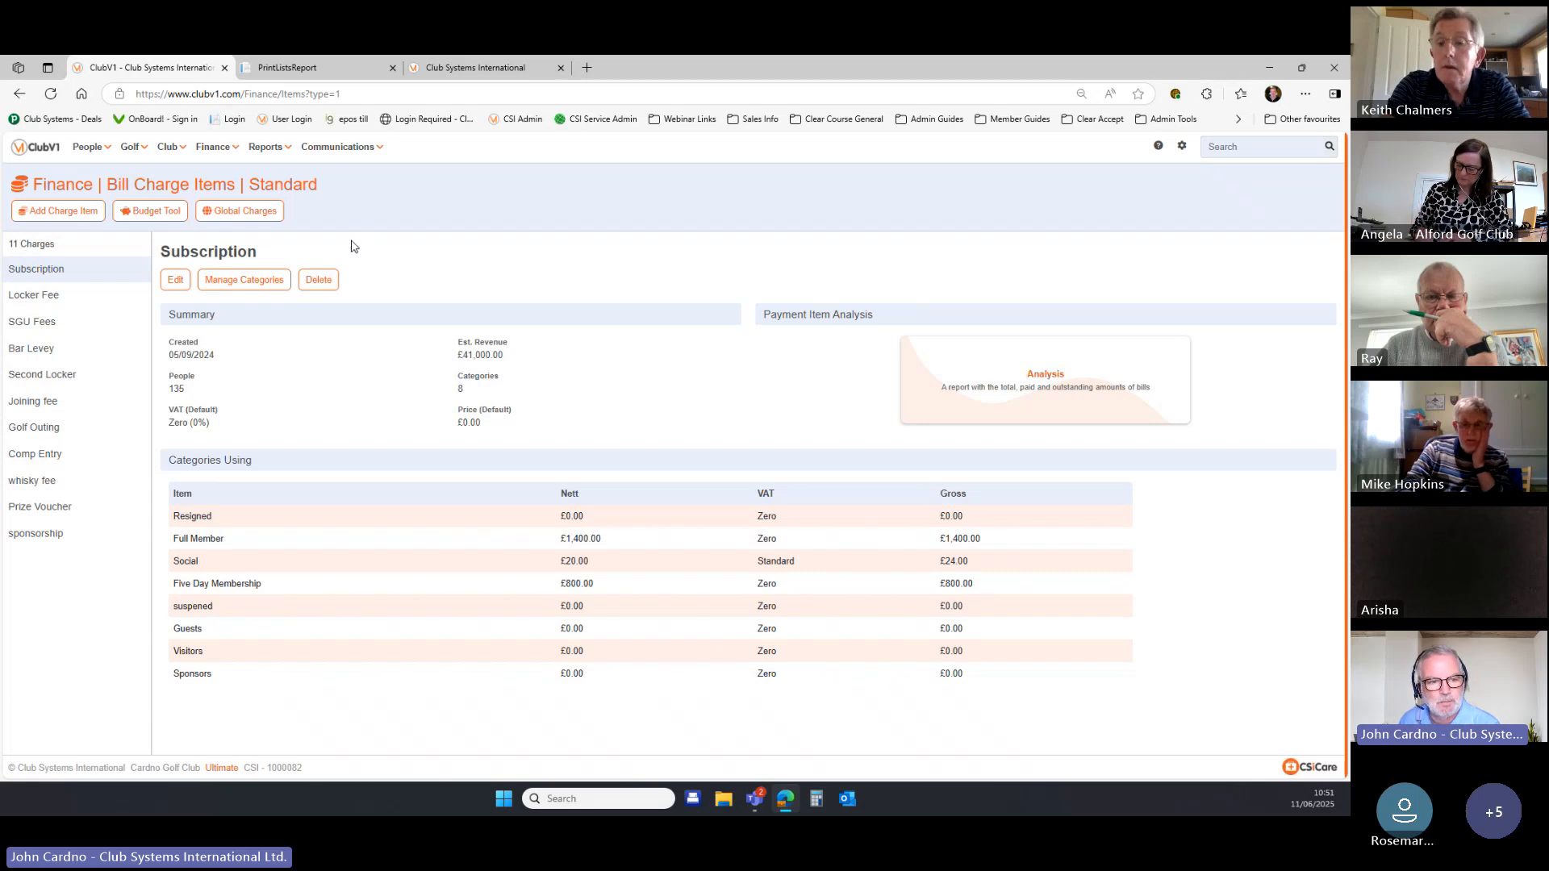
Show the voluntary bill charge items with the Club Development charge.
left_click(230, 149)
mouse_move(279, 202)
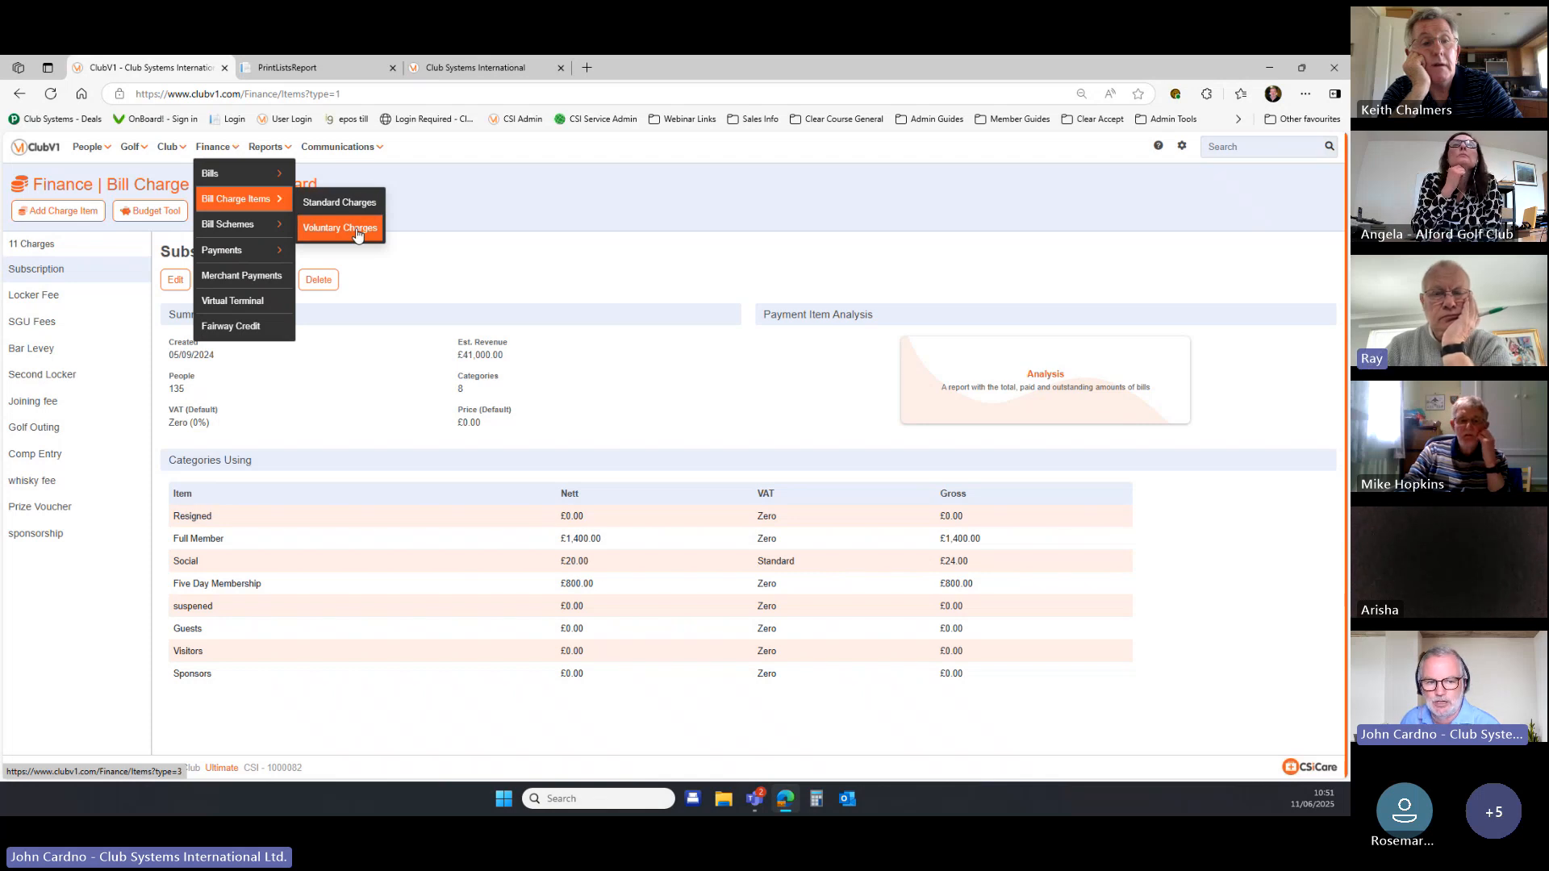
left_click(358, 233)
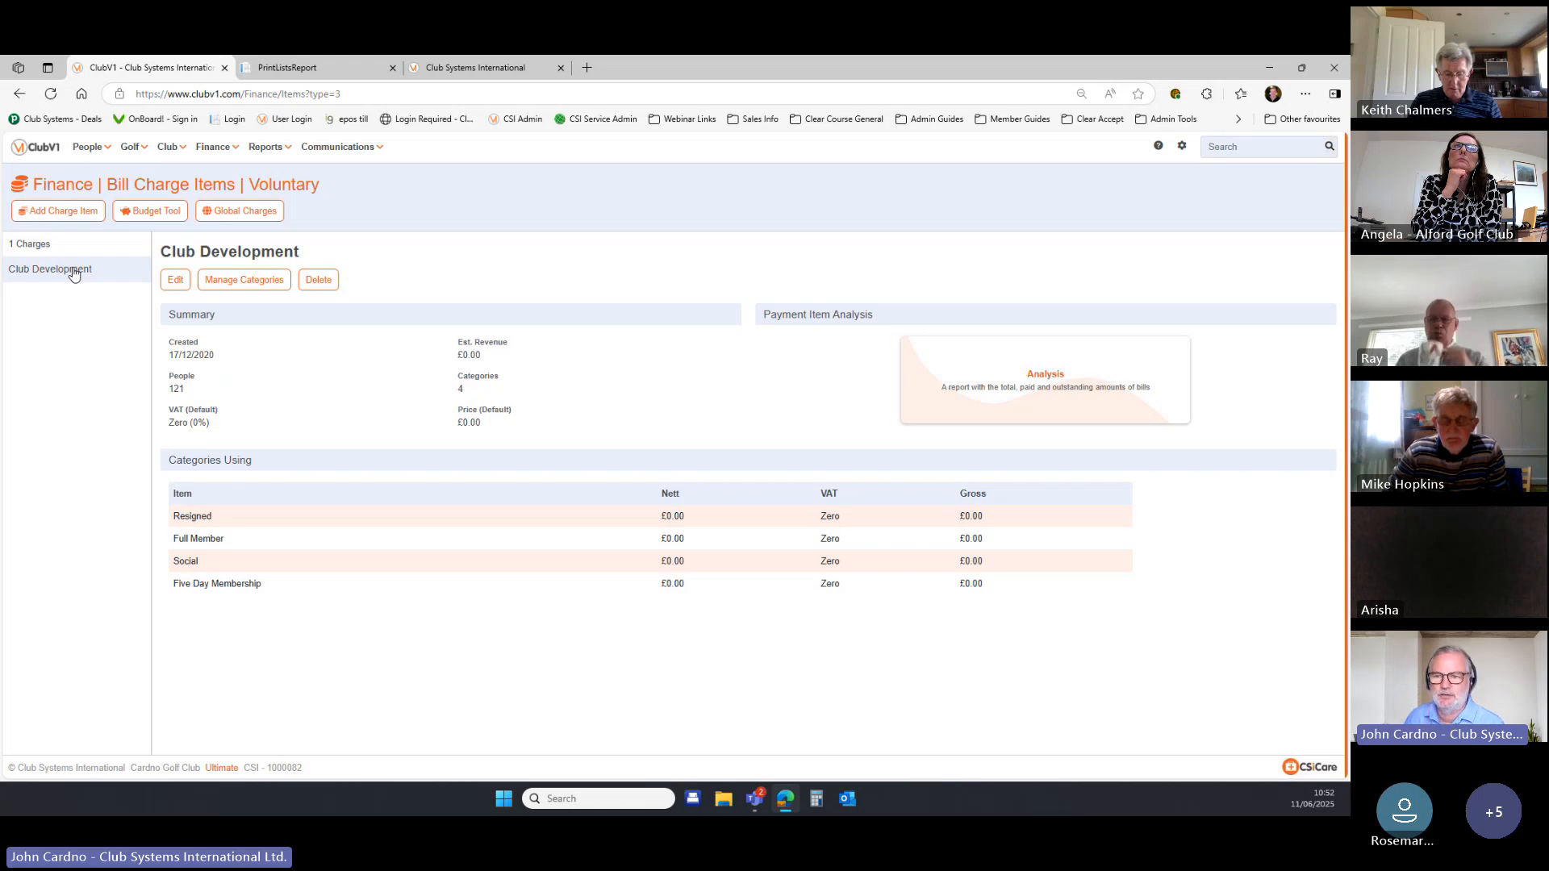
Search for the member by surname and open the bills and payments of the matching full member's record.
left_click(1255, 147)
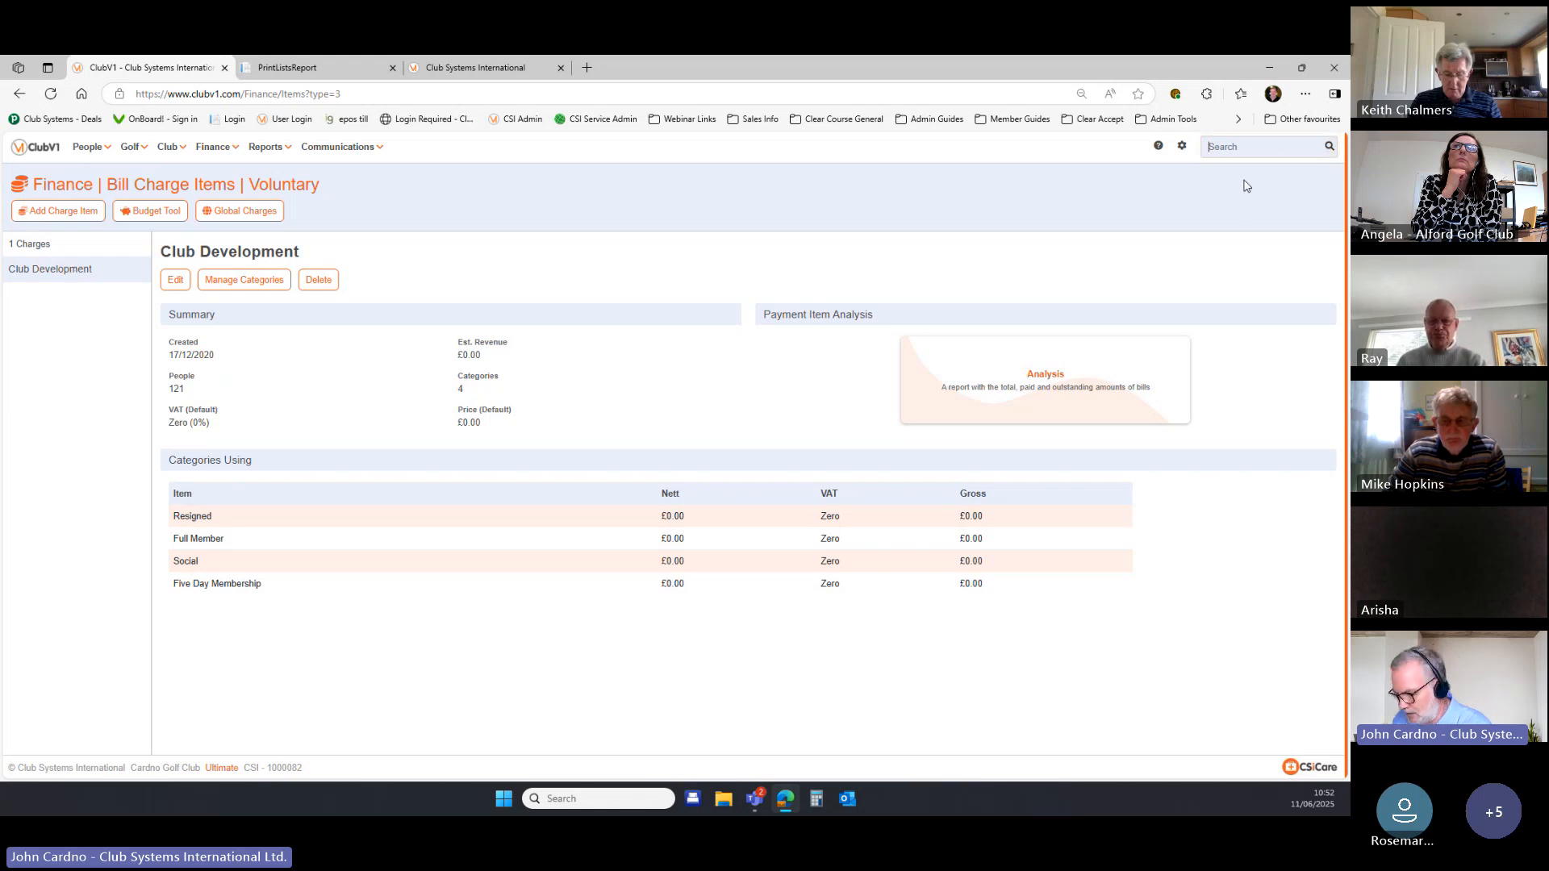
type("CARDNO")
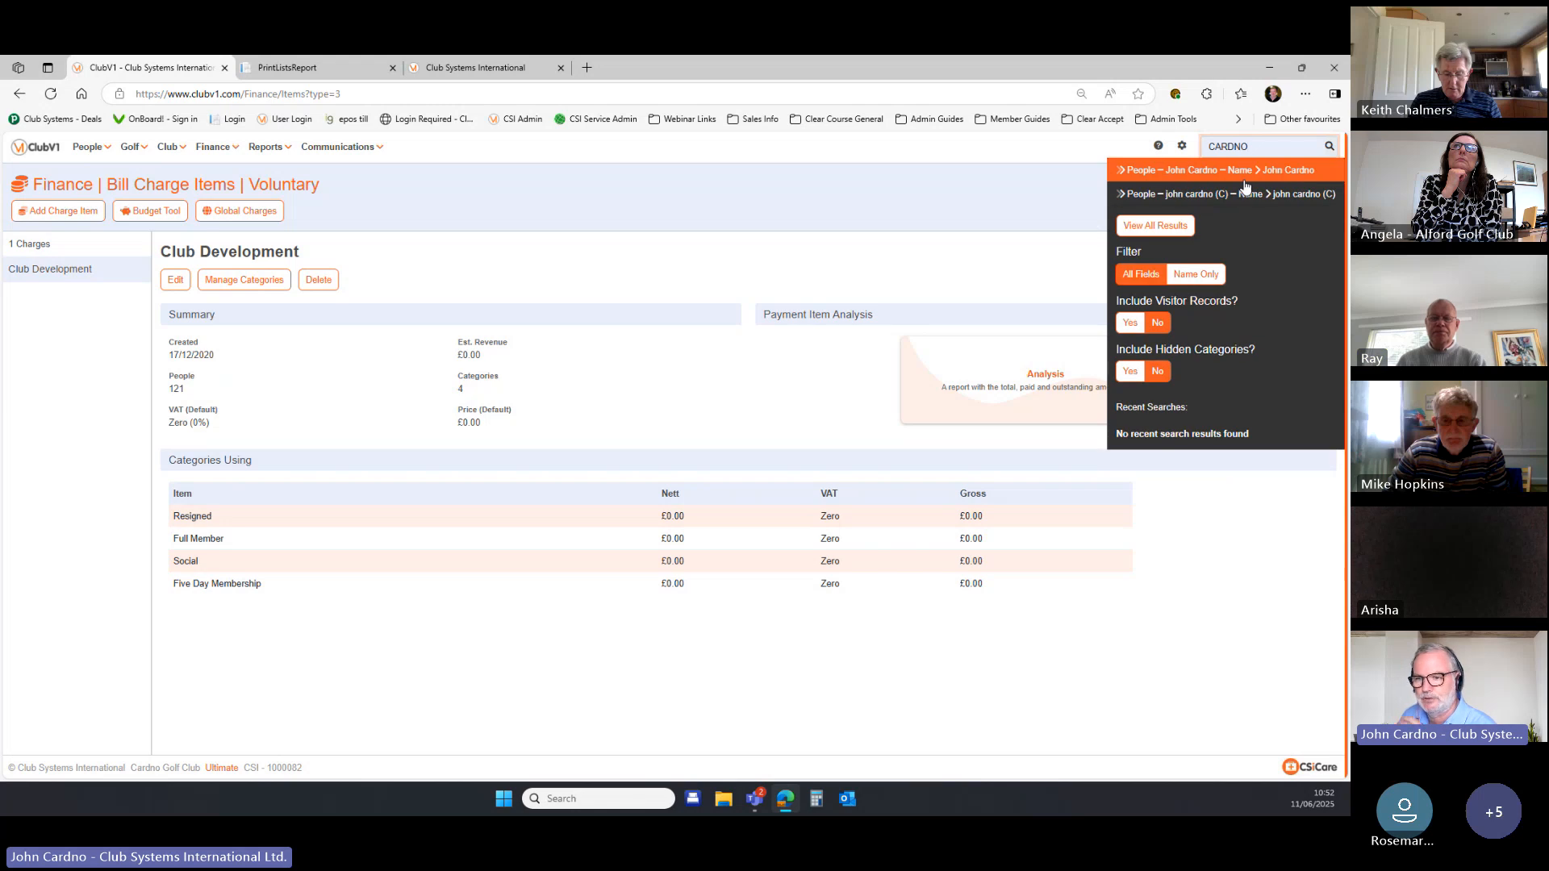
left_click(1247, 176)
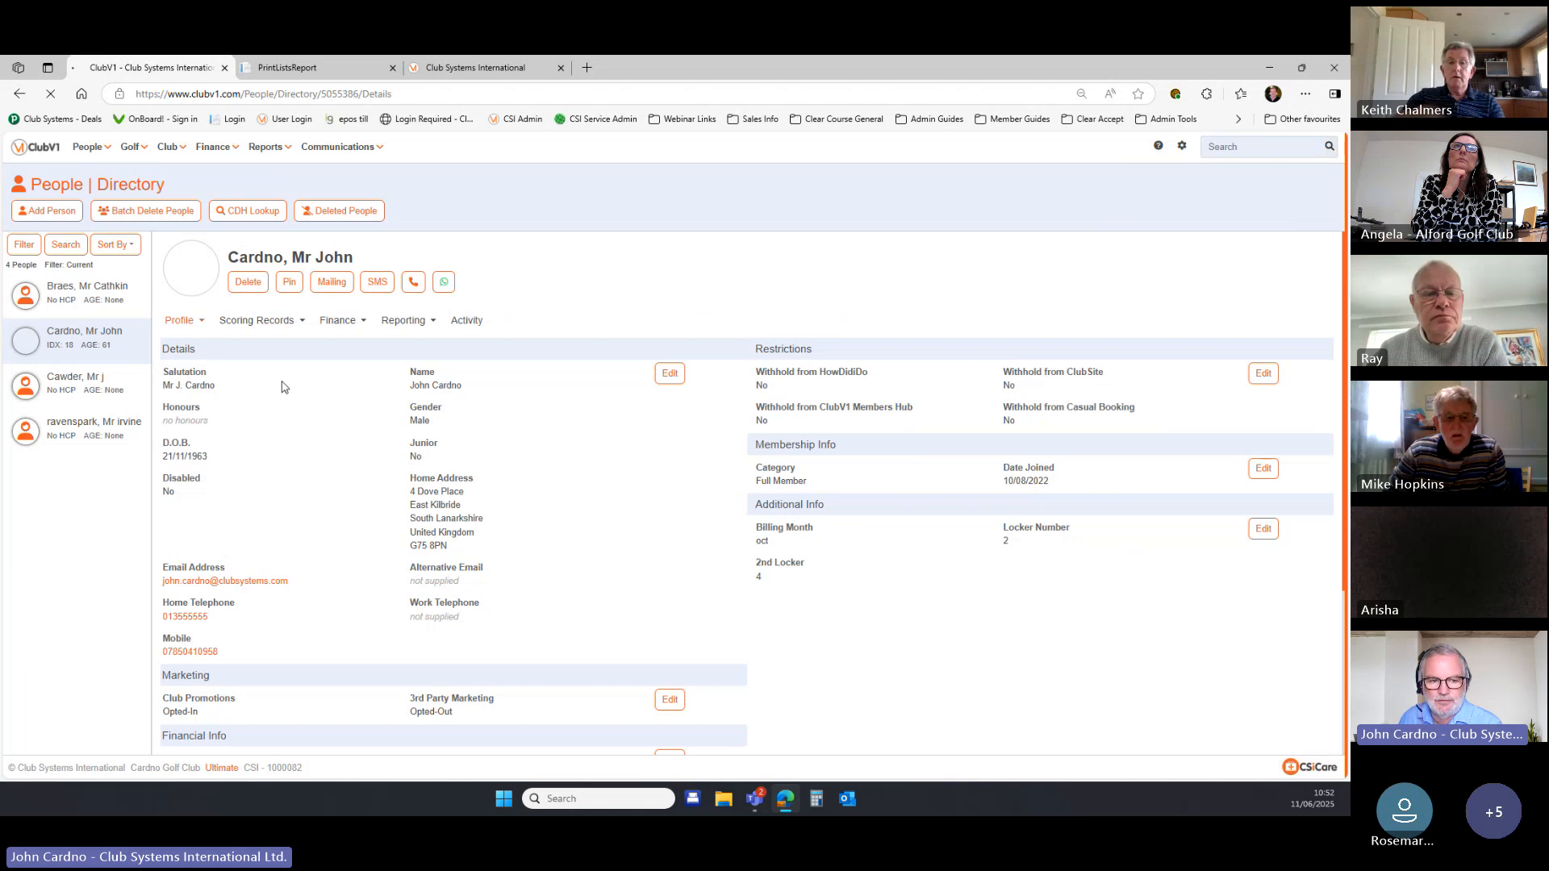
left_click(355, 322)
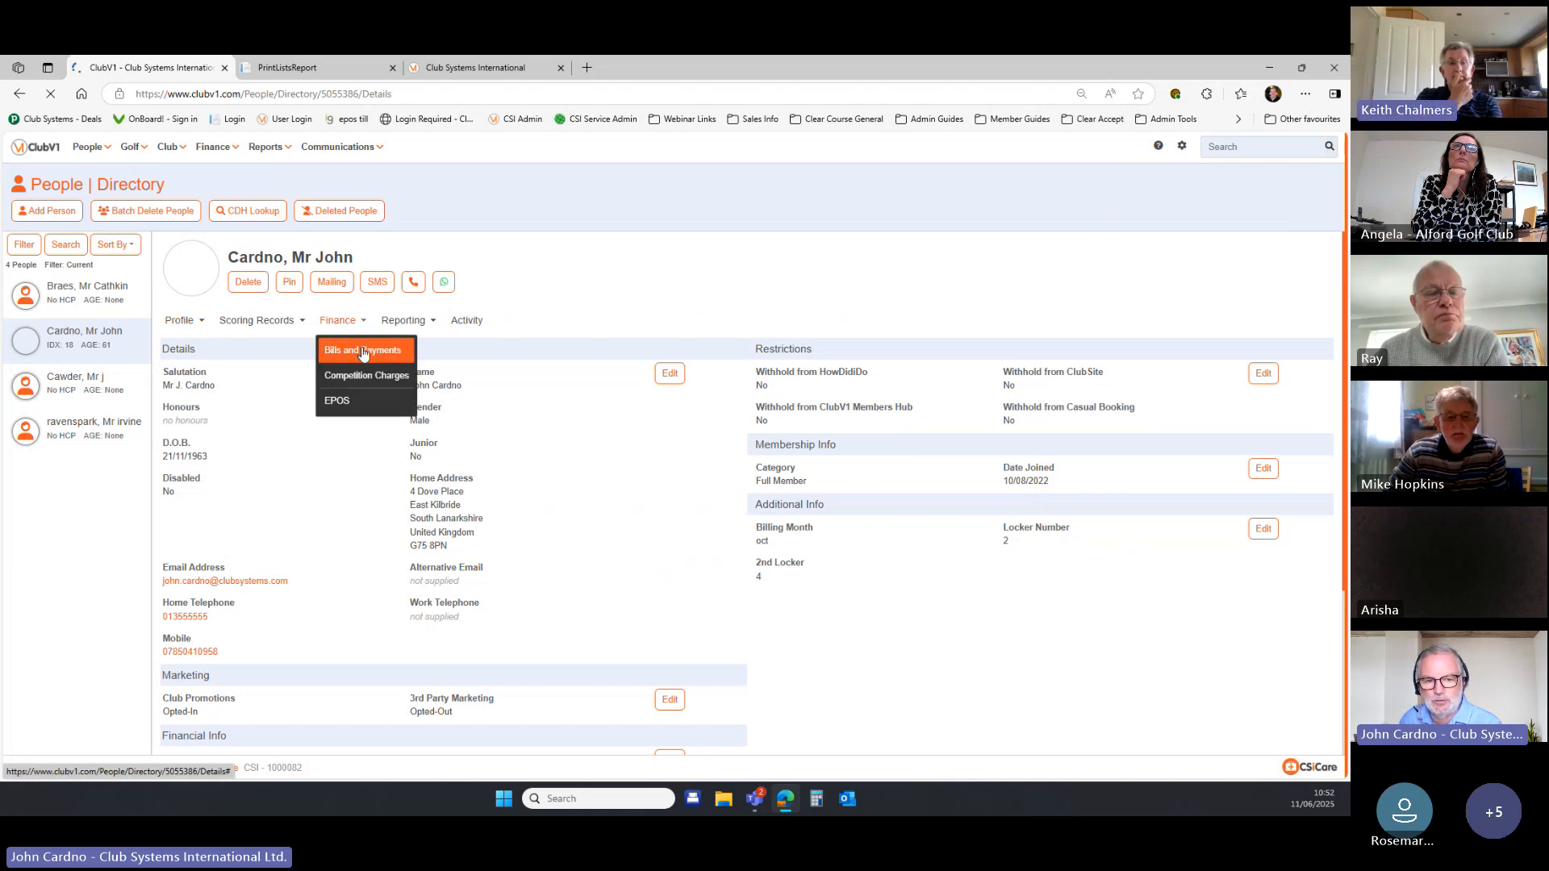
left_click(362, 351)
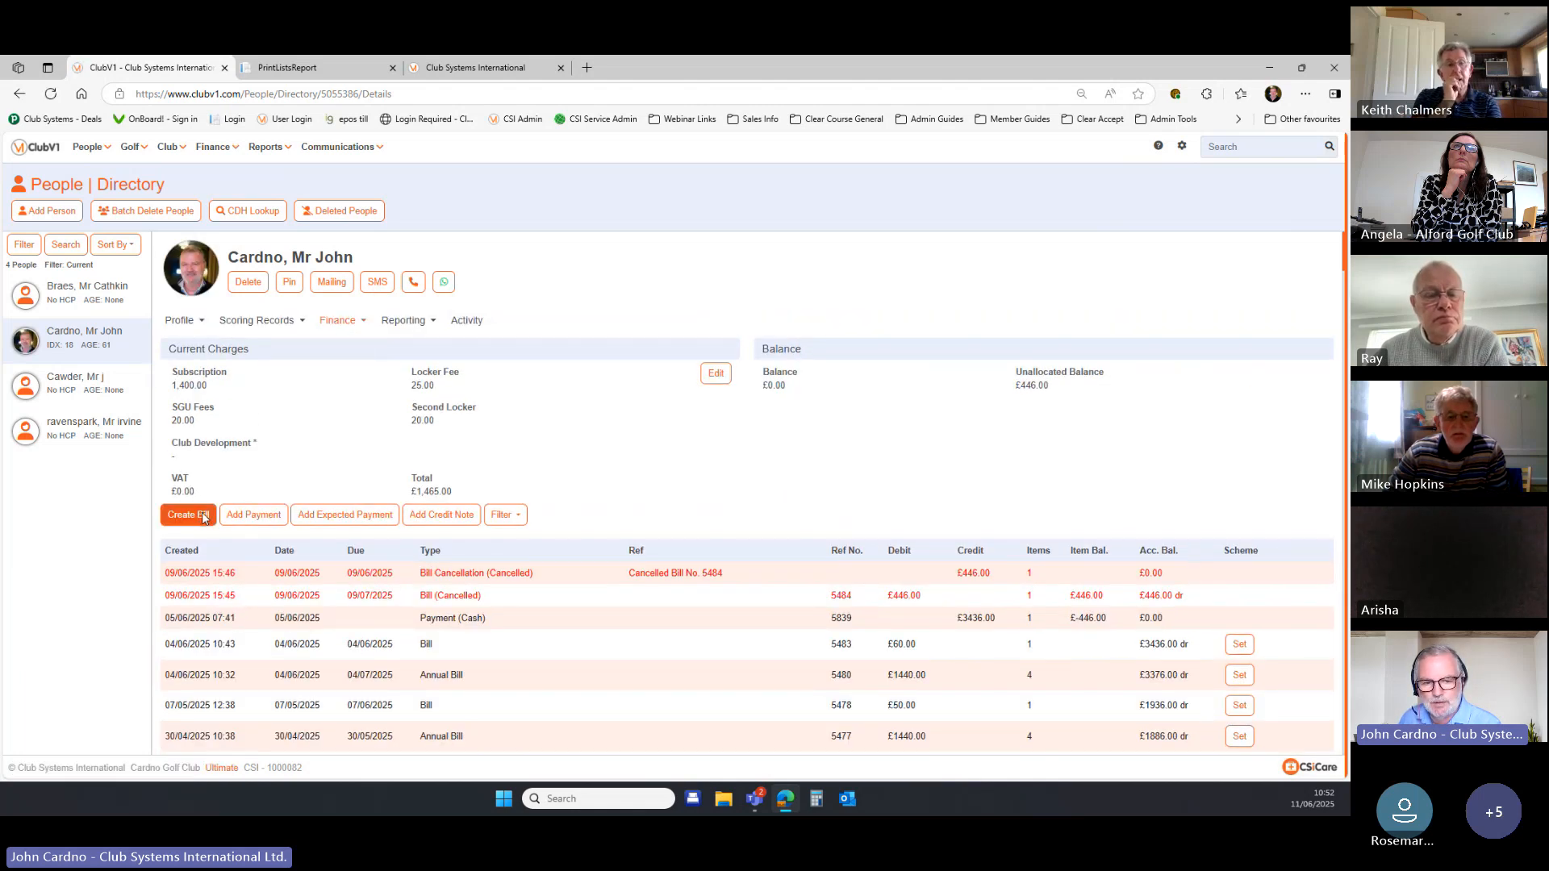
Raise an Annual Bill for the member with the current charges, with printing or emailing on exit turned off.
left_click(188, 515)
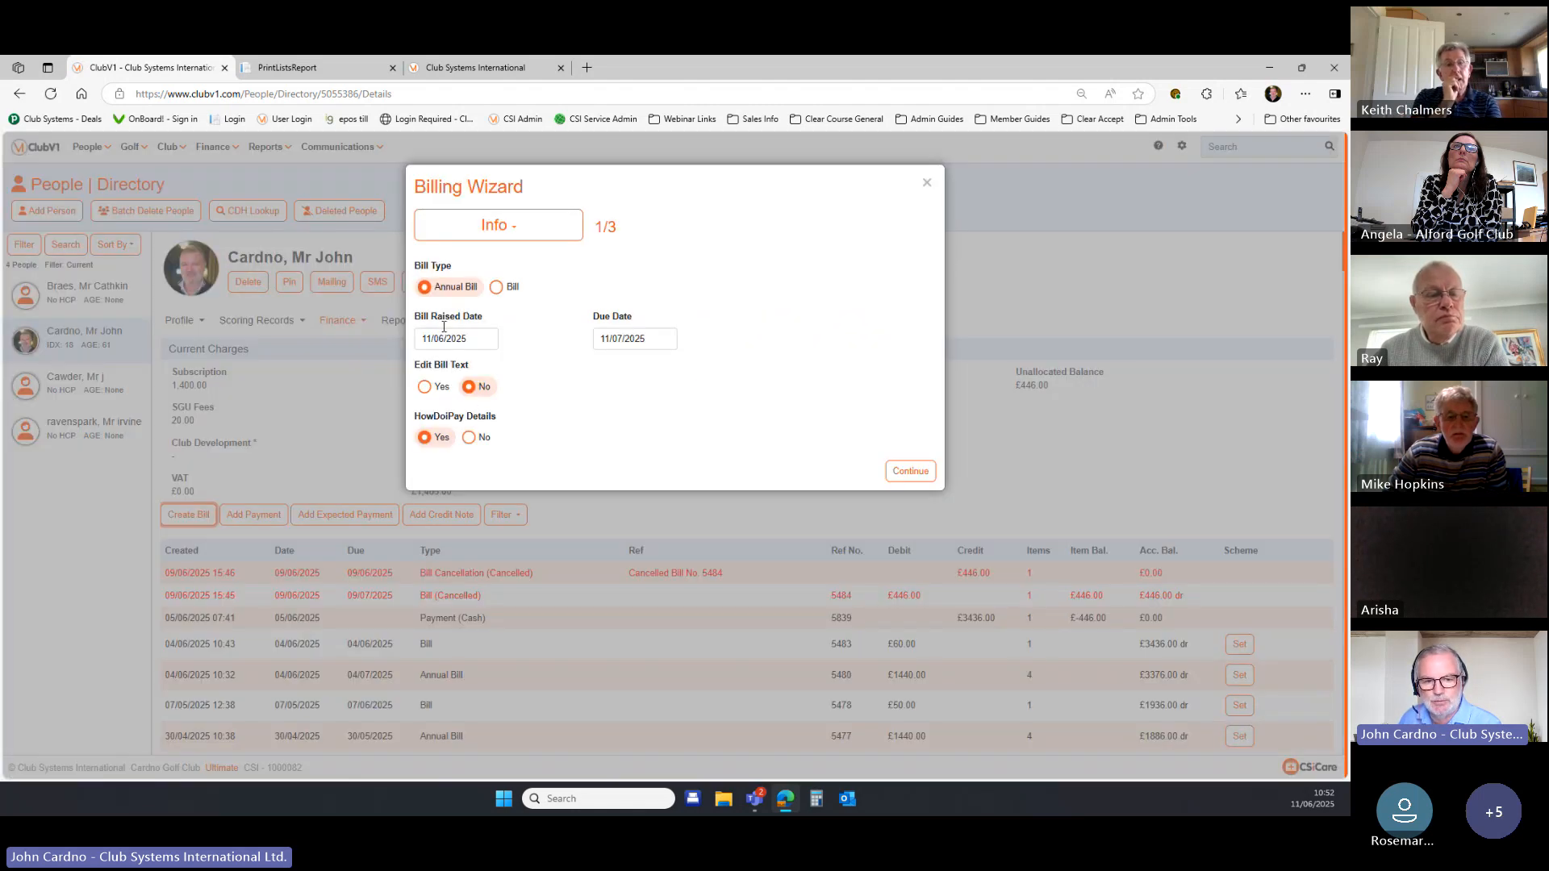
left_click(920, 477)
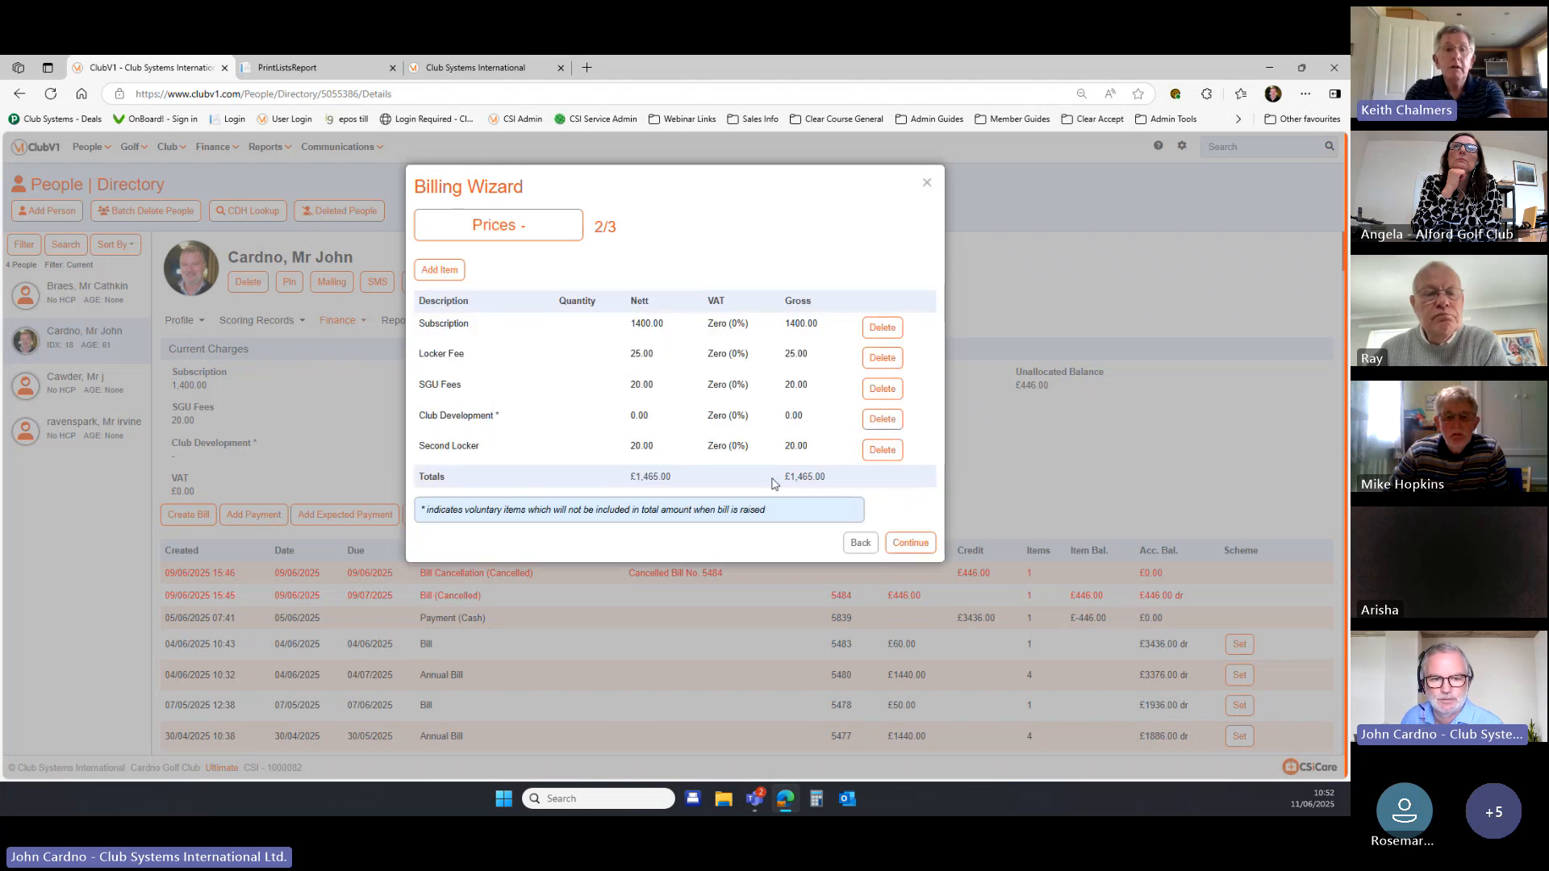
left_click(908, 544)
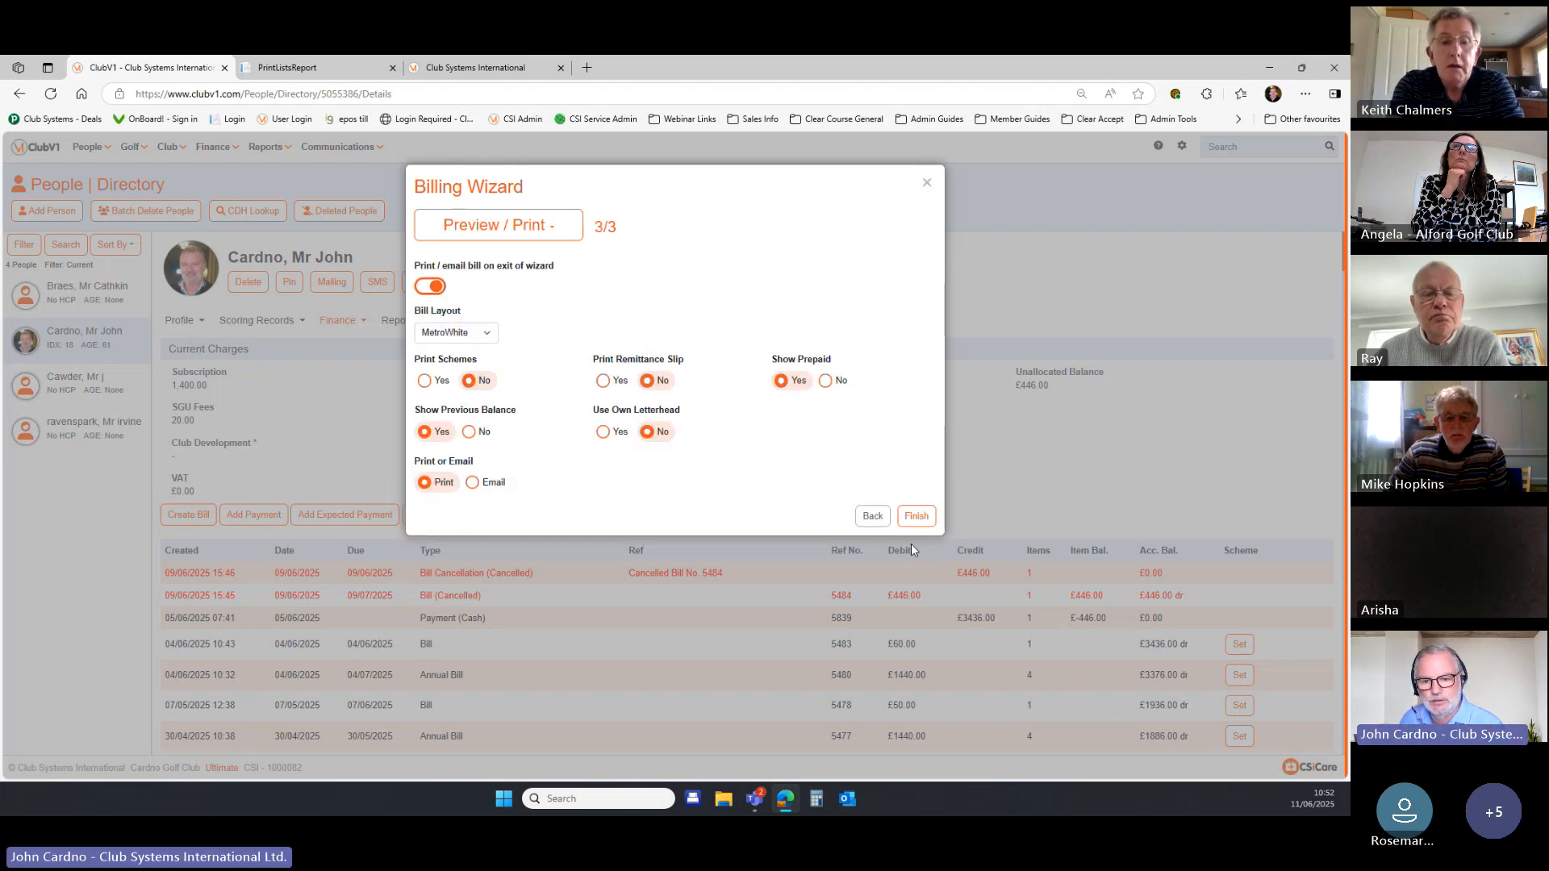
left_click(430, 286)
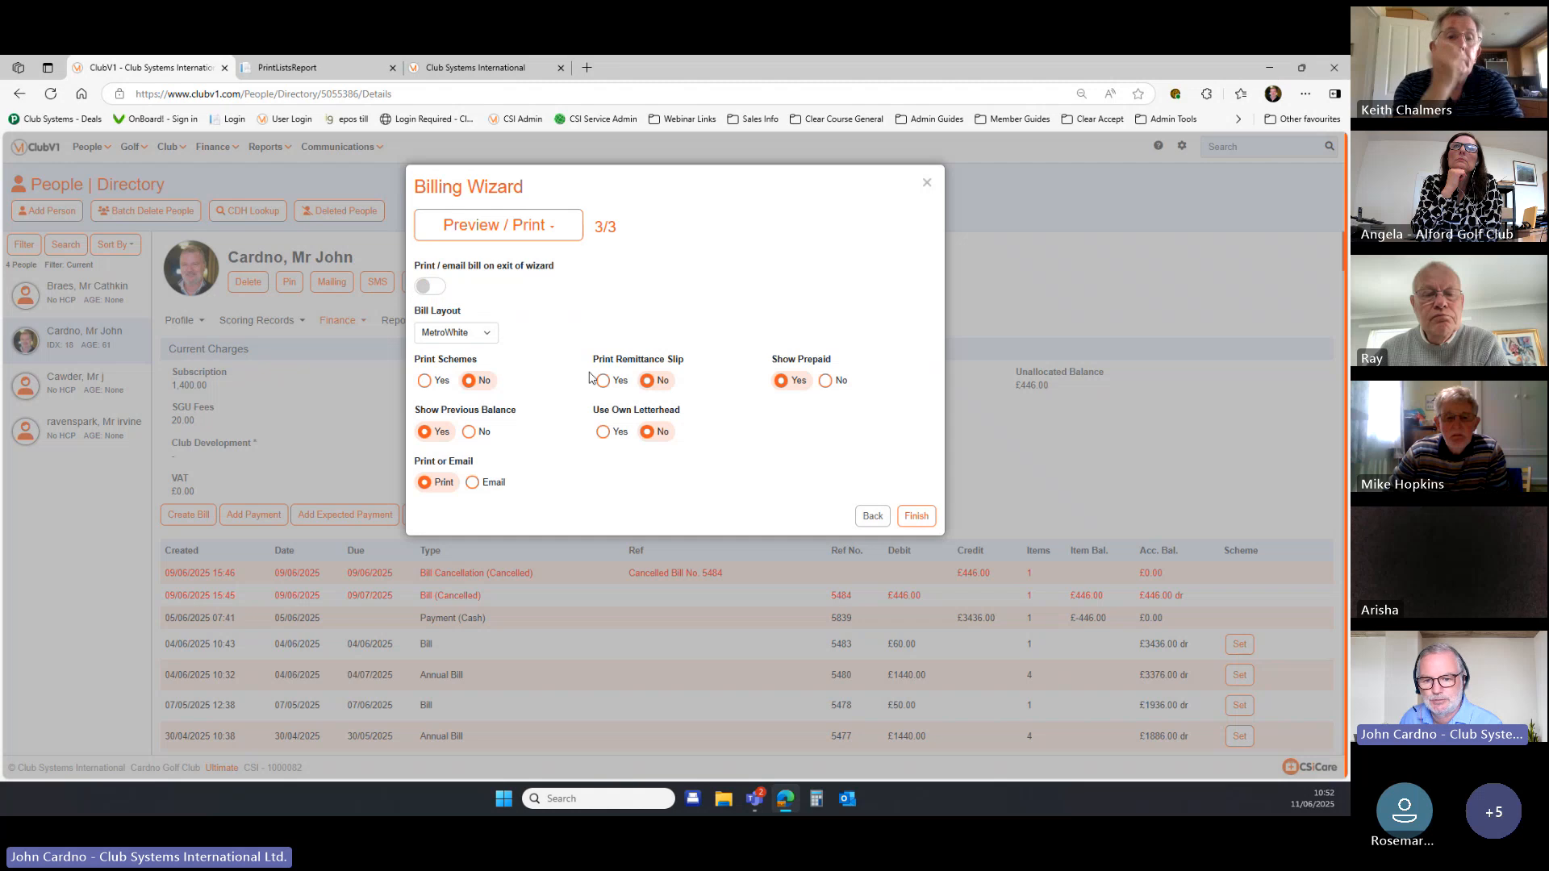
left_click(916, 516)
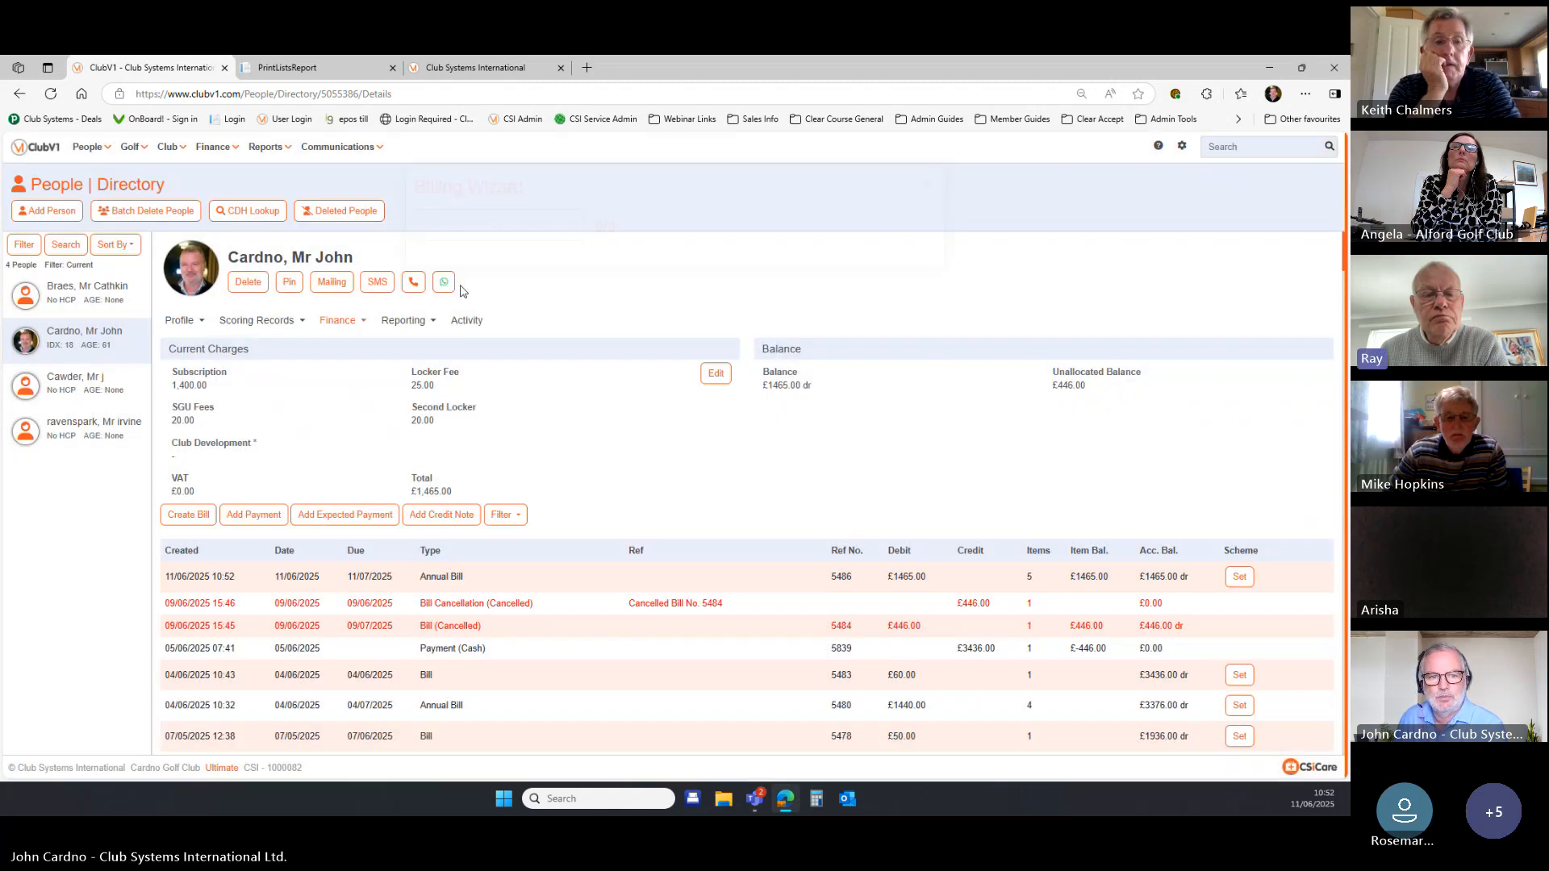
Close the ClubV1 help centre page and the printed list report page.
left_click(461, 69)
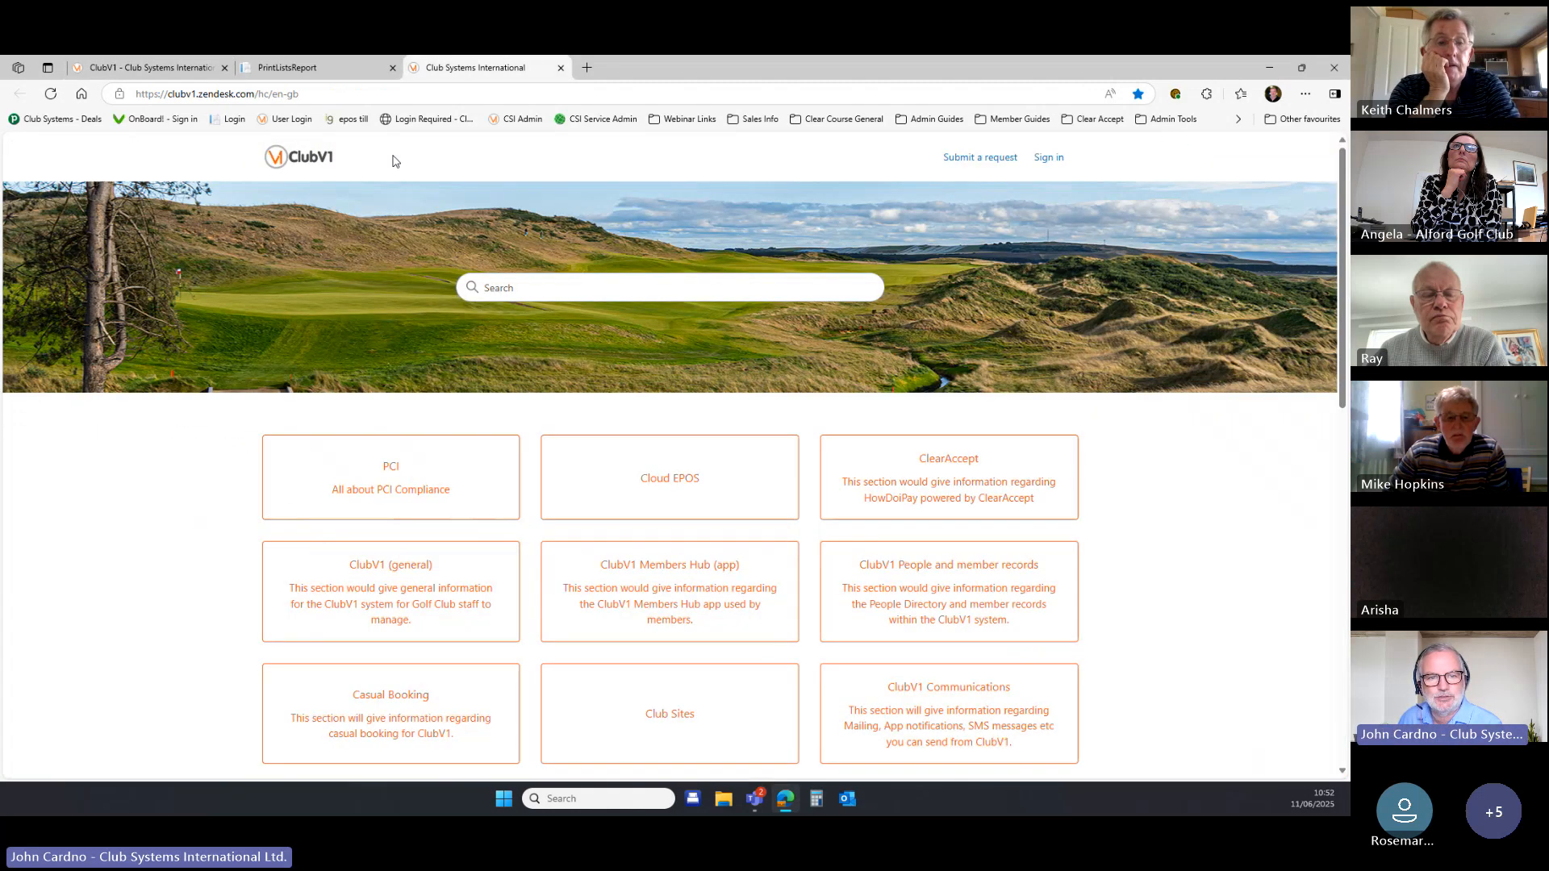
left_click(559, 67)
left_click(392, 68)
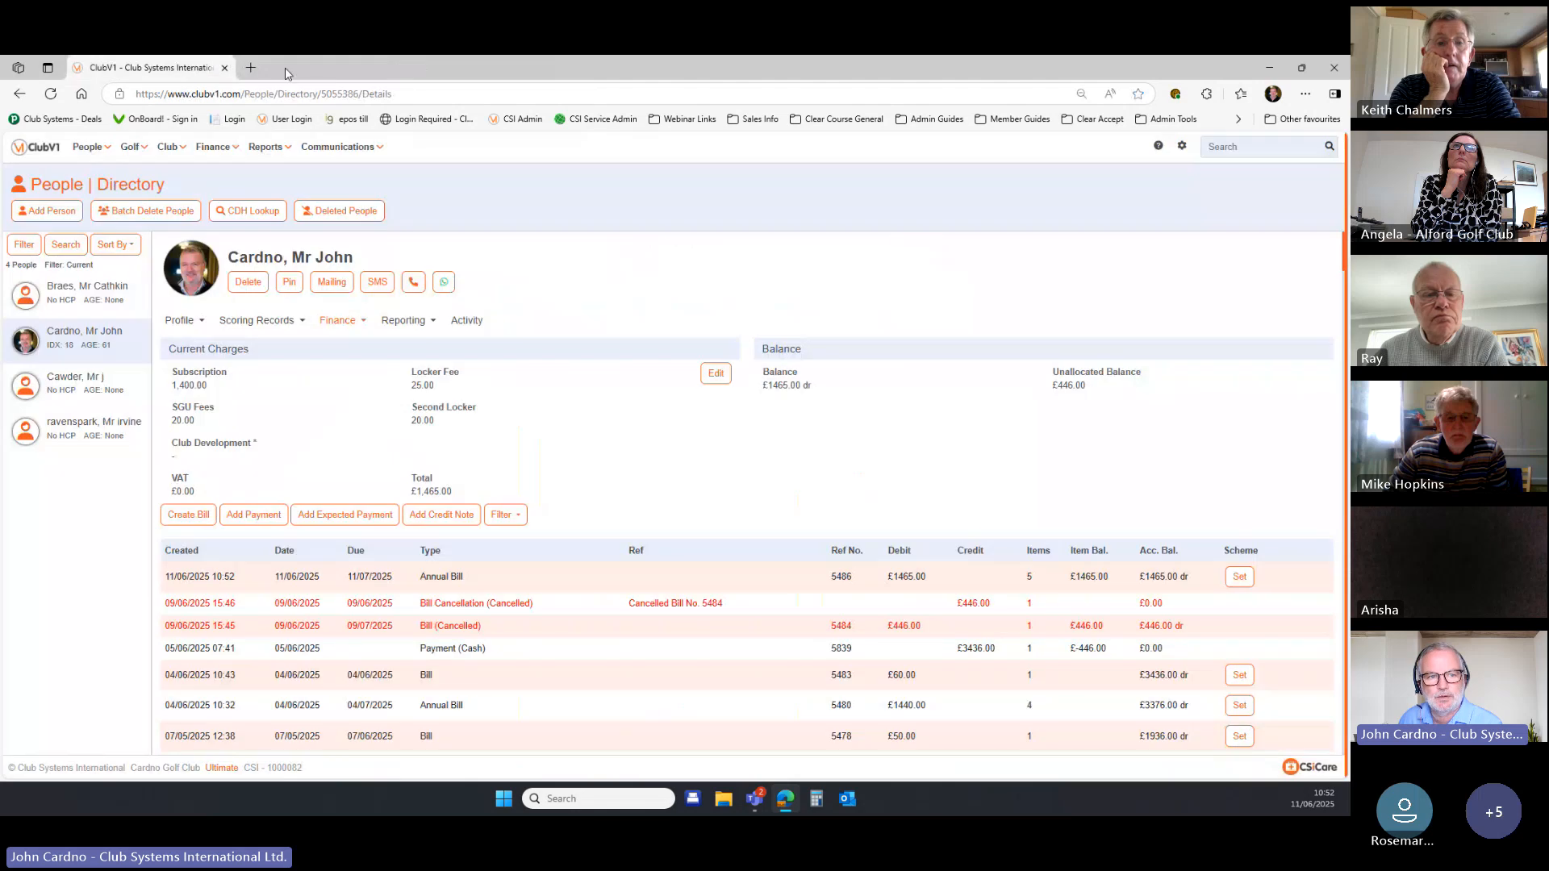
Open the ClubV1 Members Hub dashboard in a new browser tab from the saved webinar links.
key("ctrl+t")
left_click(699, 126)
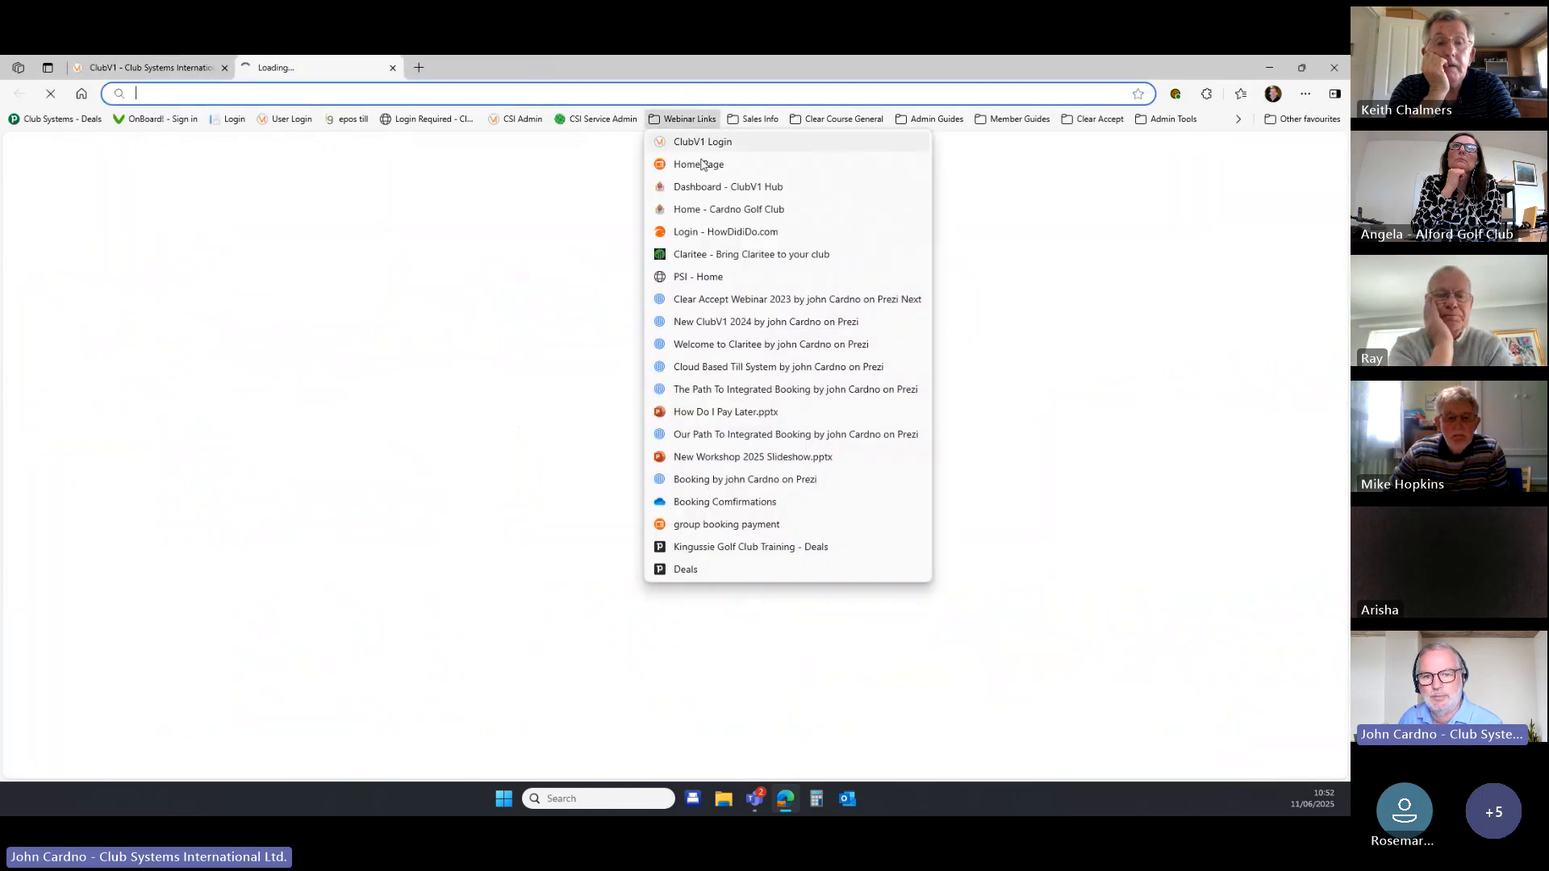
left_click(713, 191)
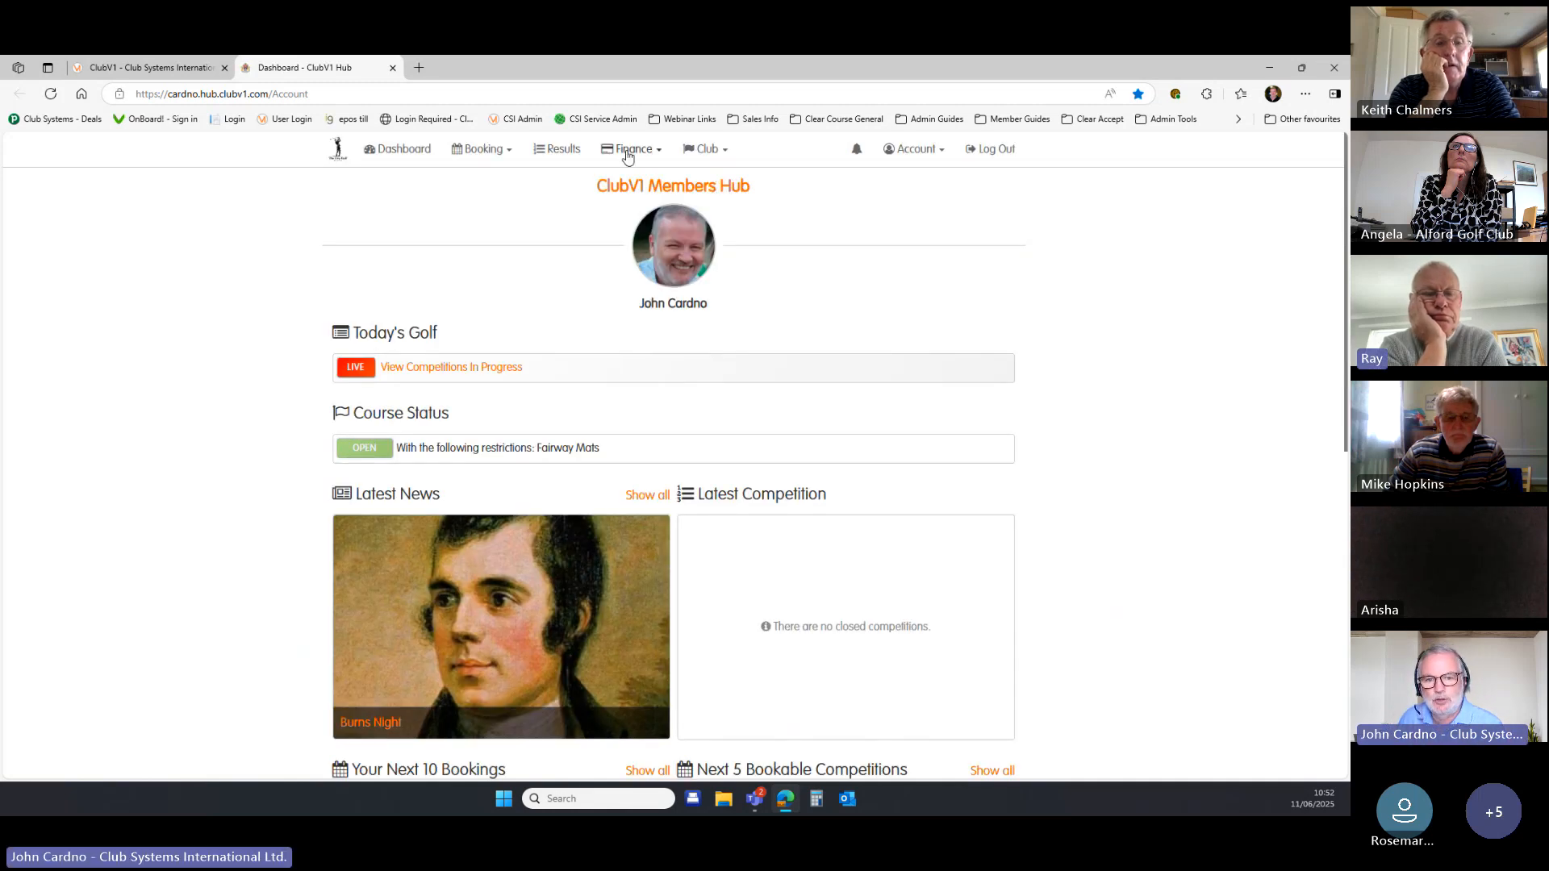
Open the Annual Bill dated 11 Jun 25 in the membership account and go to its online payment page.
left_click(631, 149)
left_click(628, 182)
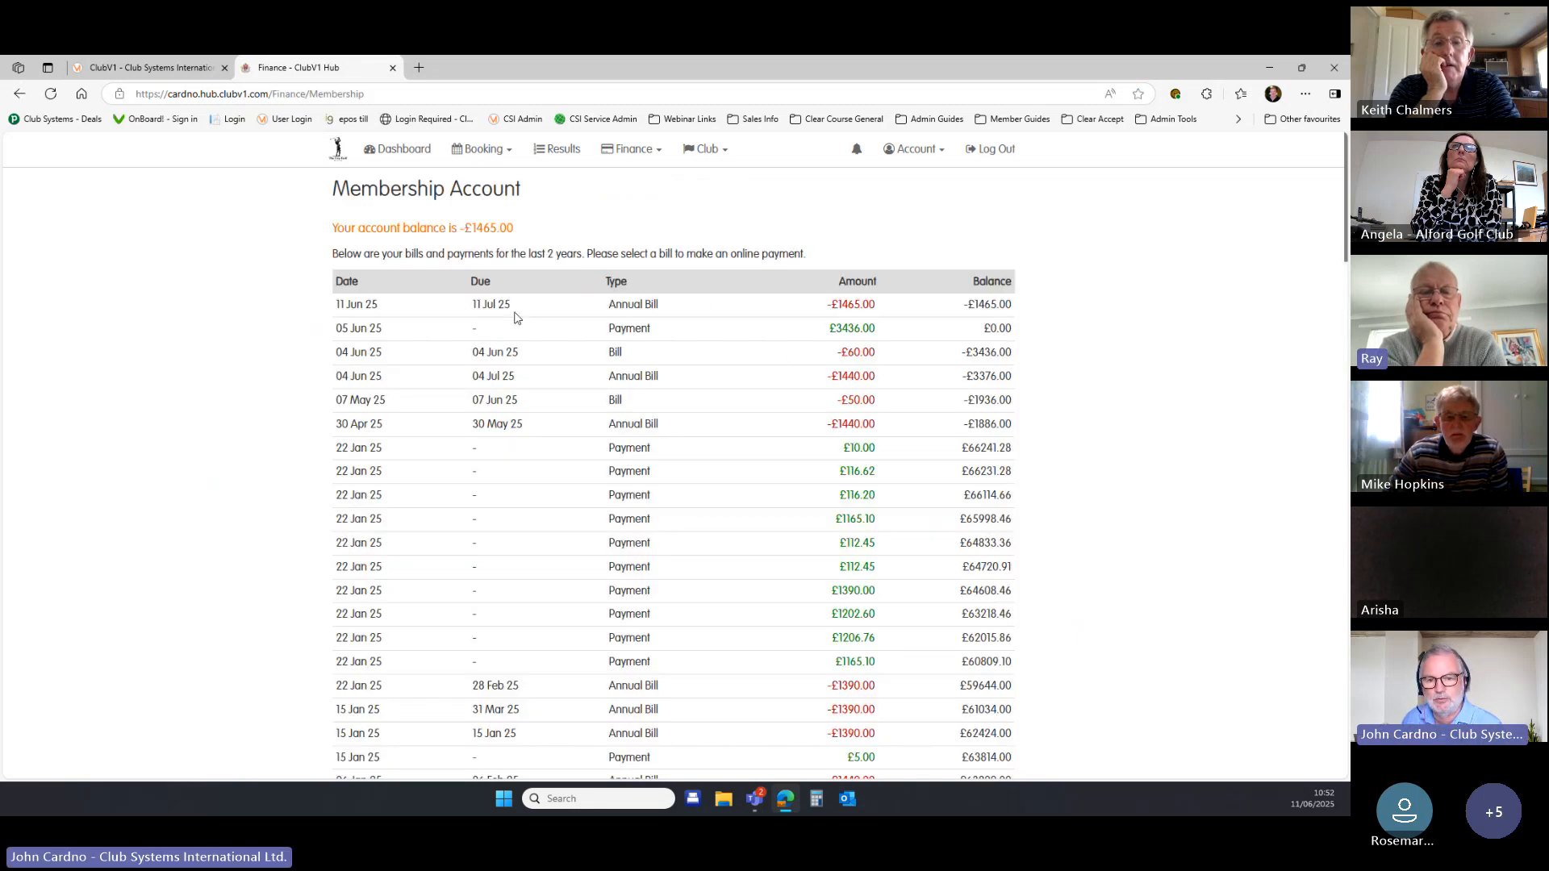
left_click(643, 307)
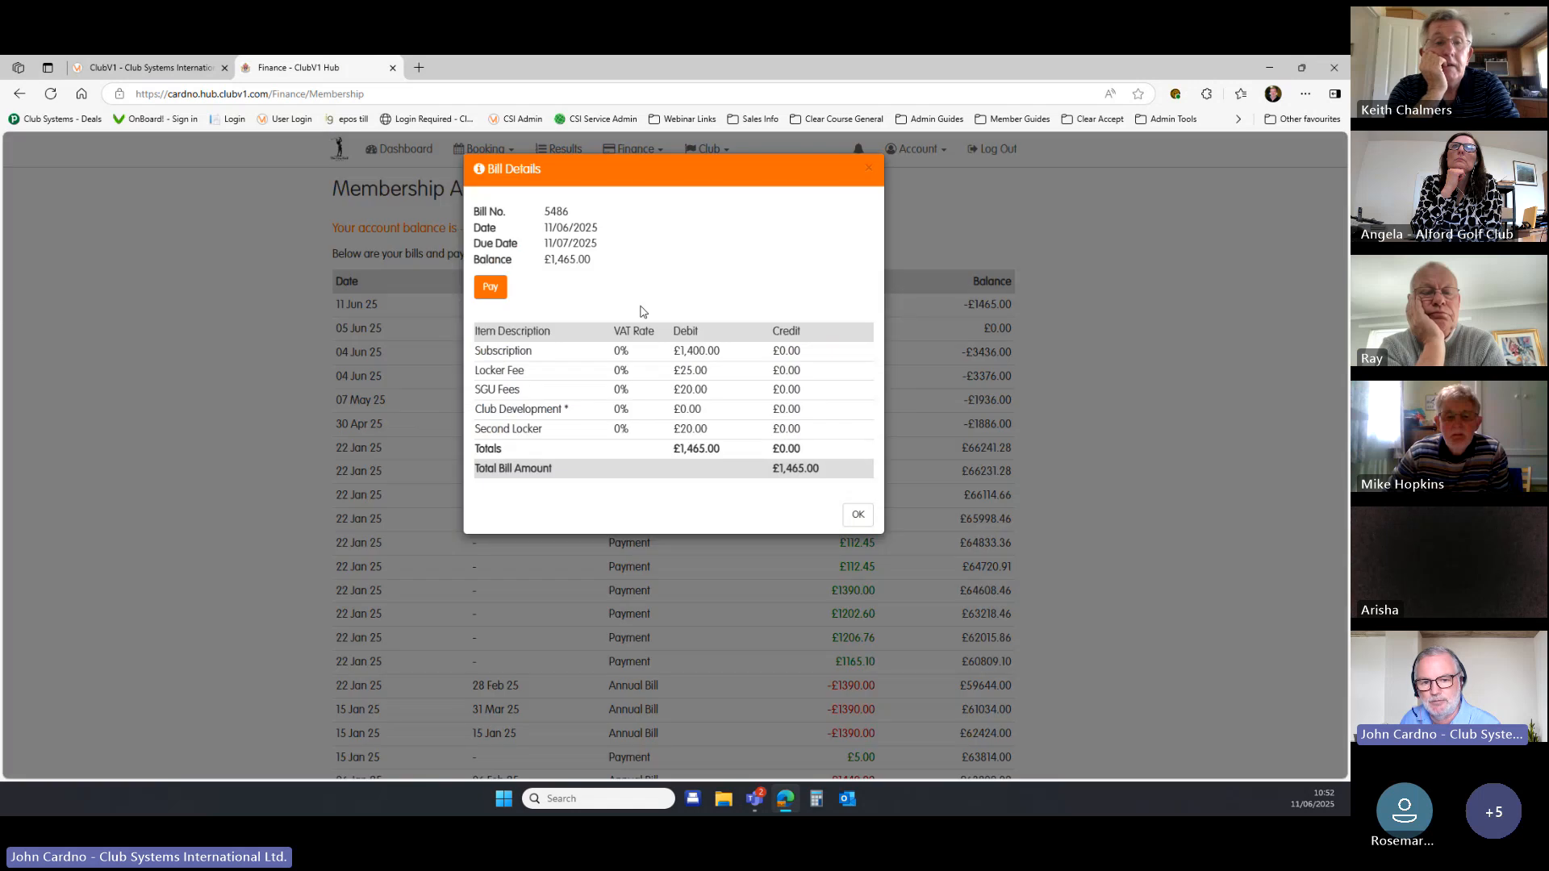
left_click(492, 288)
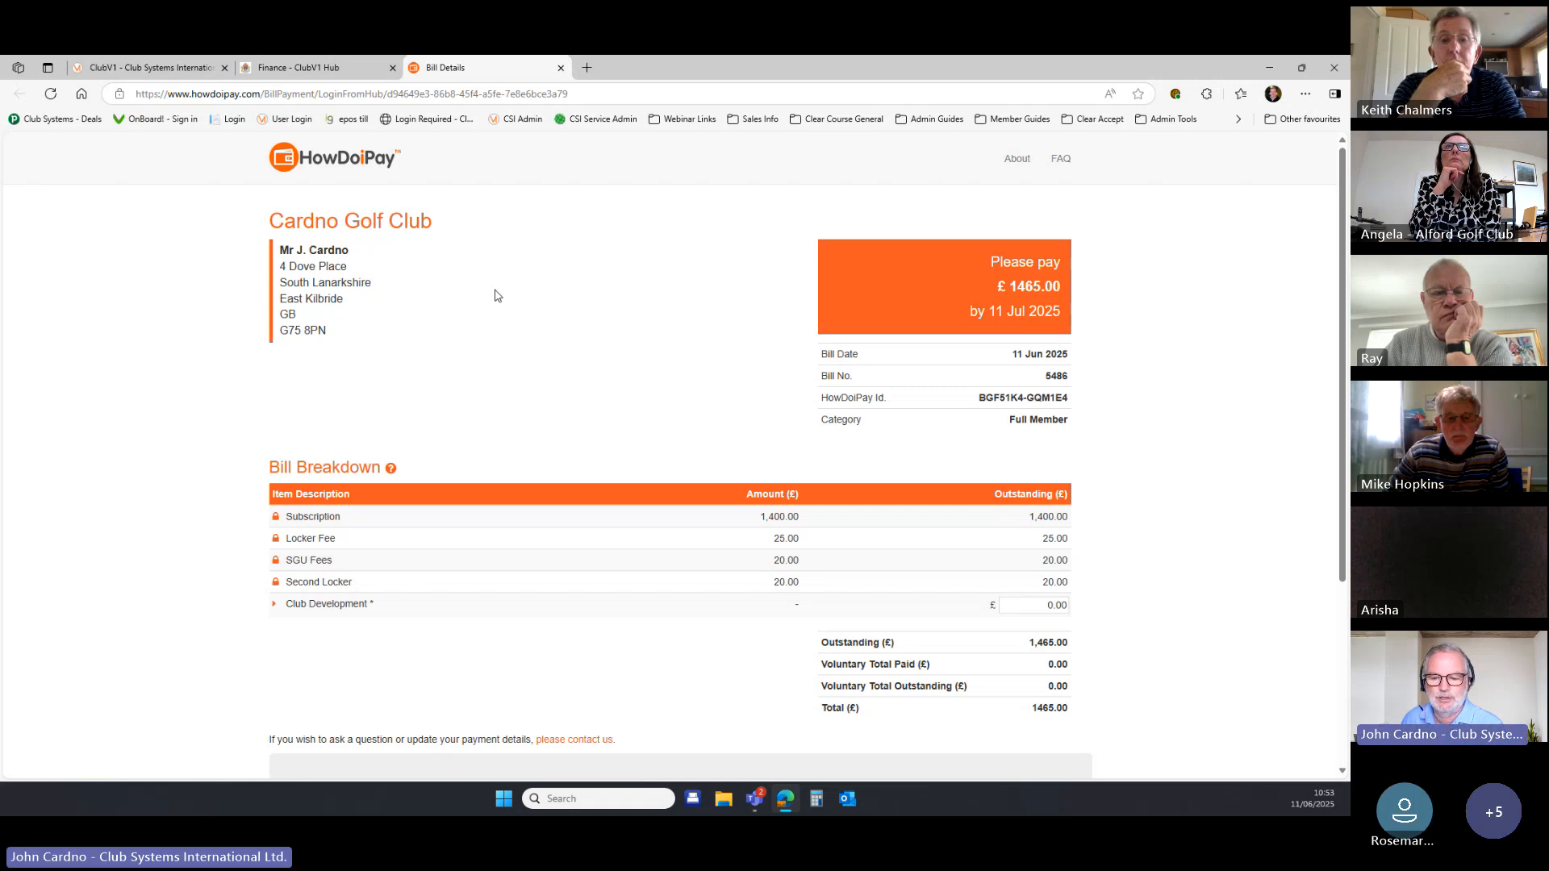
Enter a voluntary Club Development contribution of £50.00 in the bill breakdown.
scroll(516, 306, "down", 1)
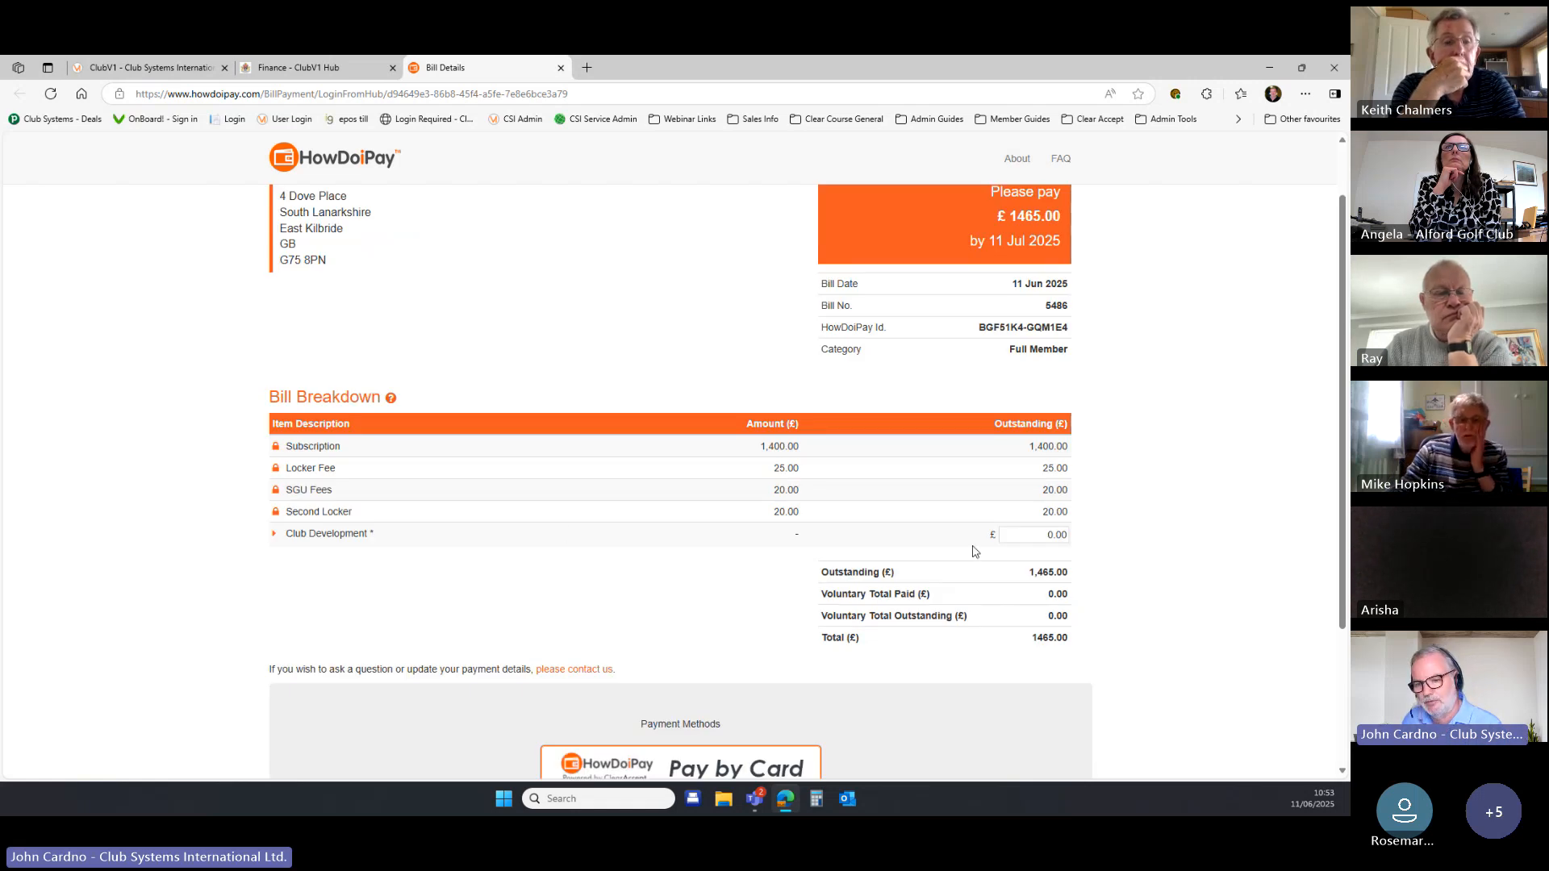
left_click(1036, 536)
type("5")
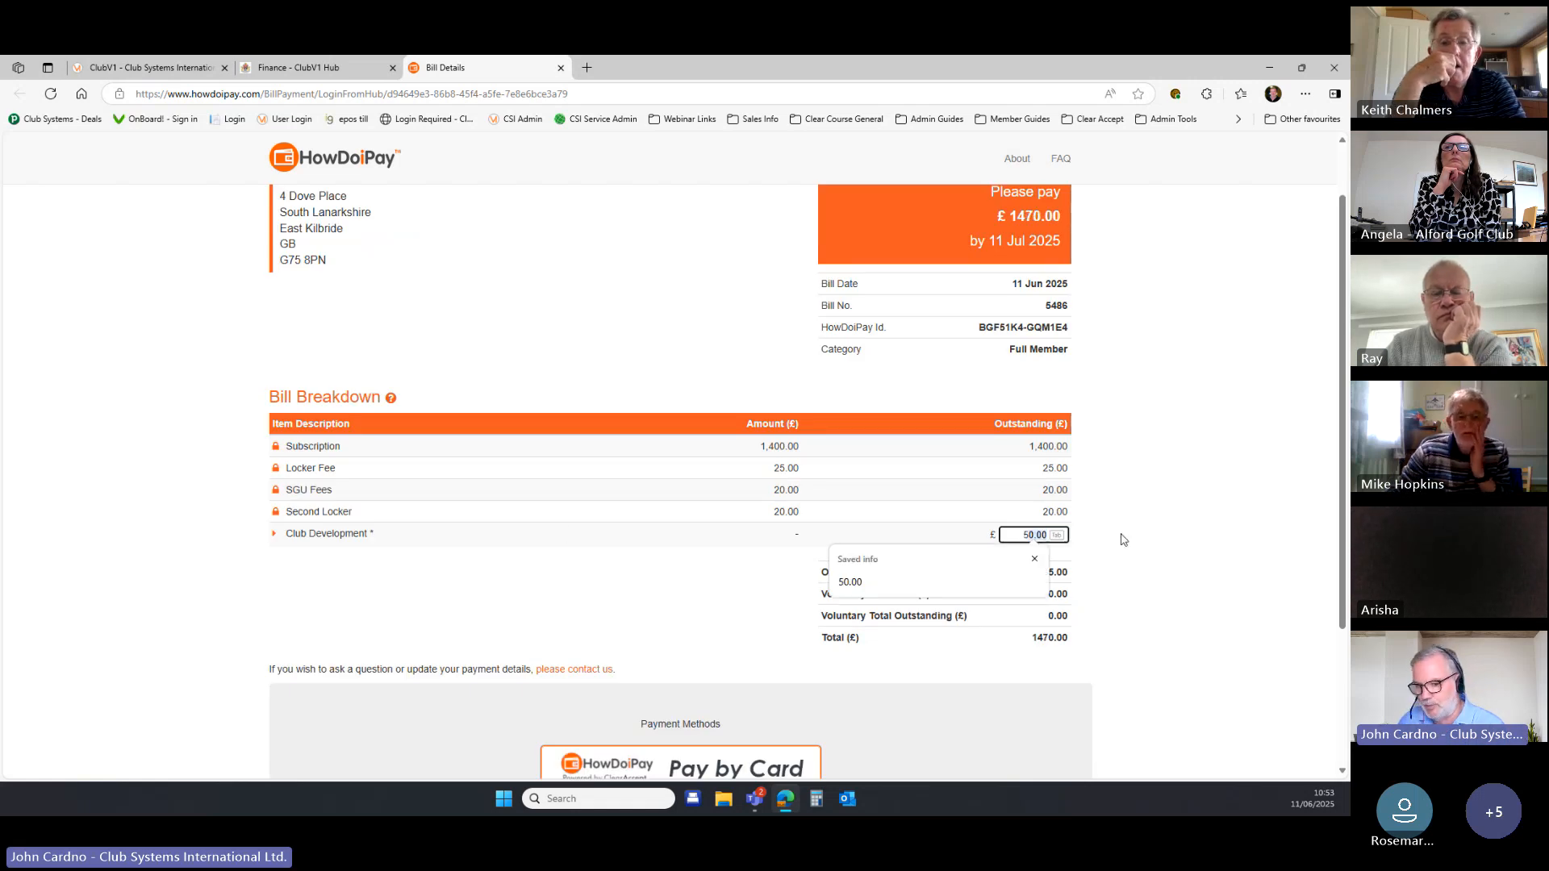
left_click(1124, 540)
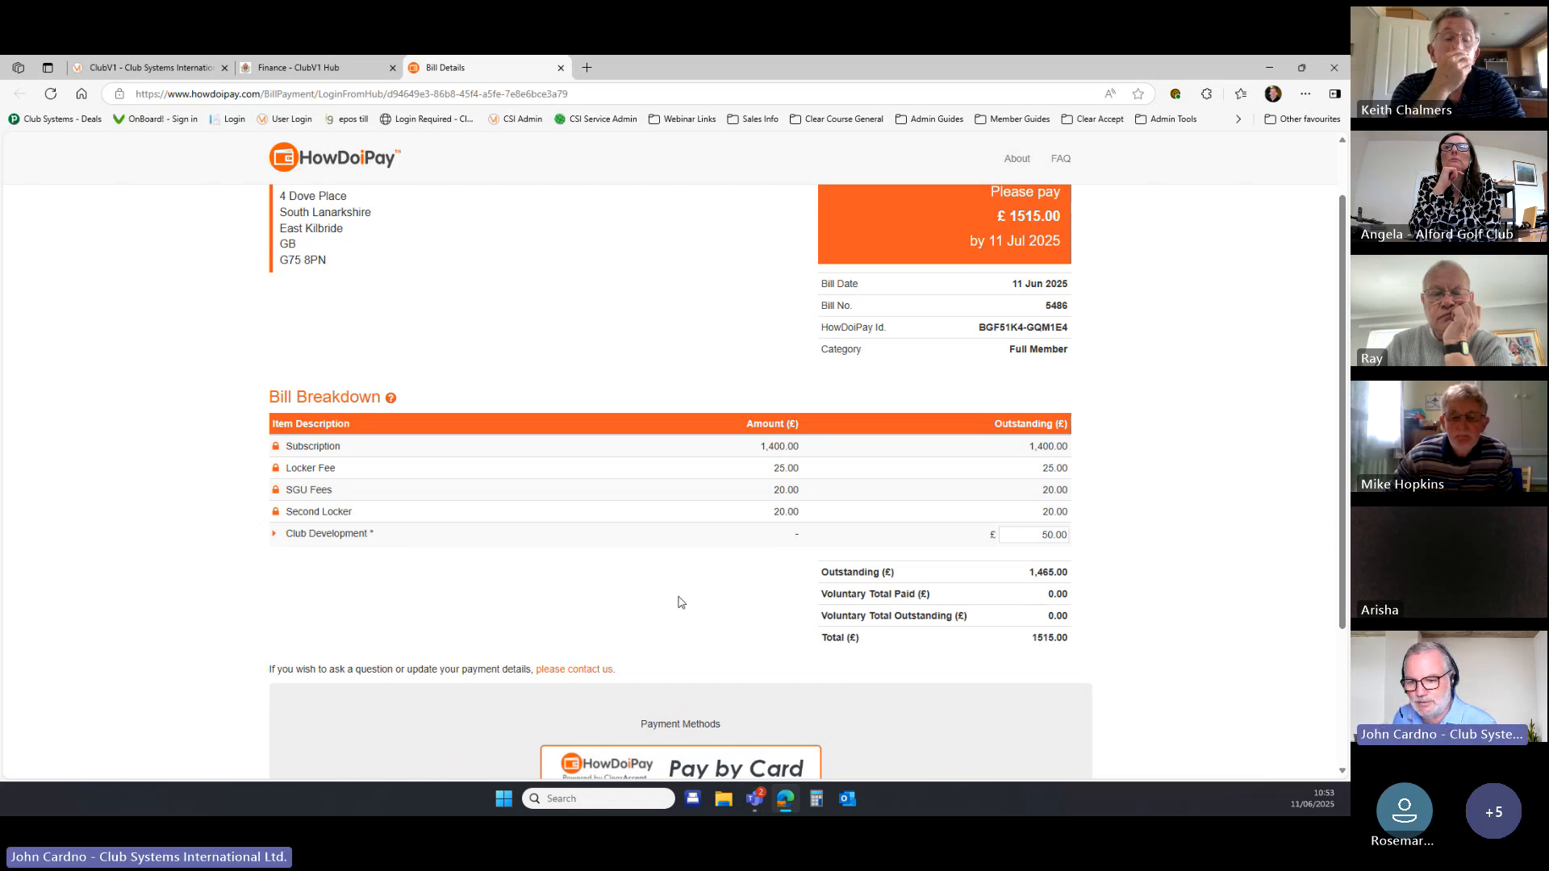
scroll(678, 602, "down", 2)
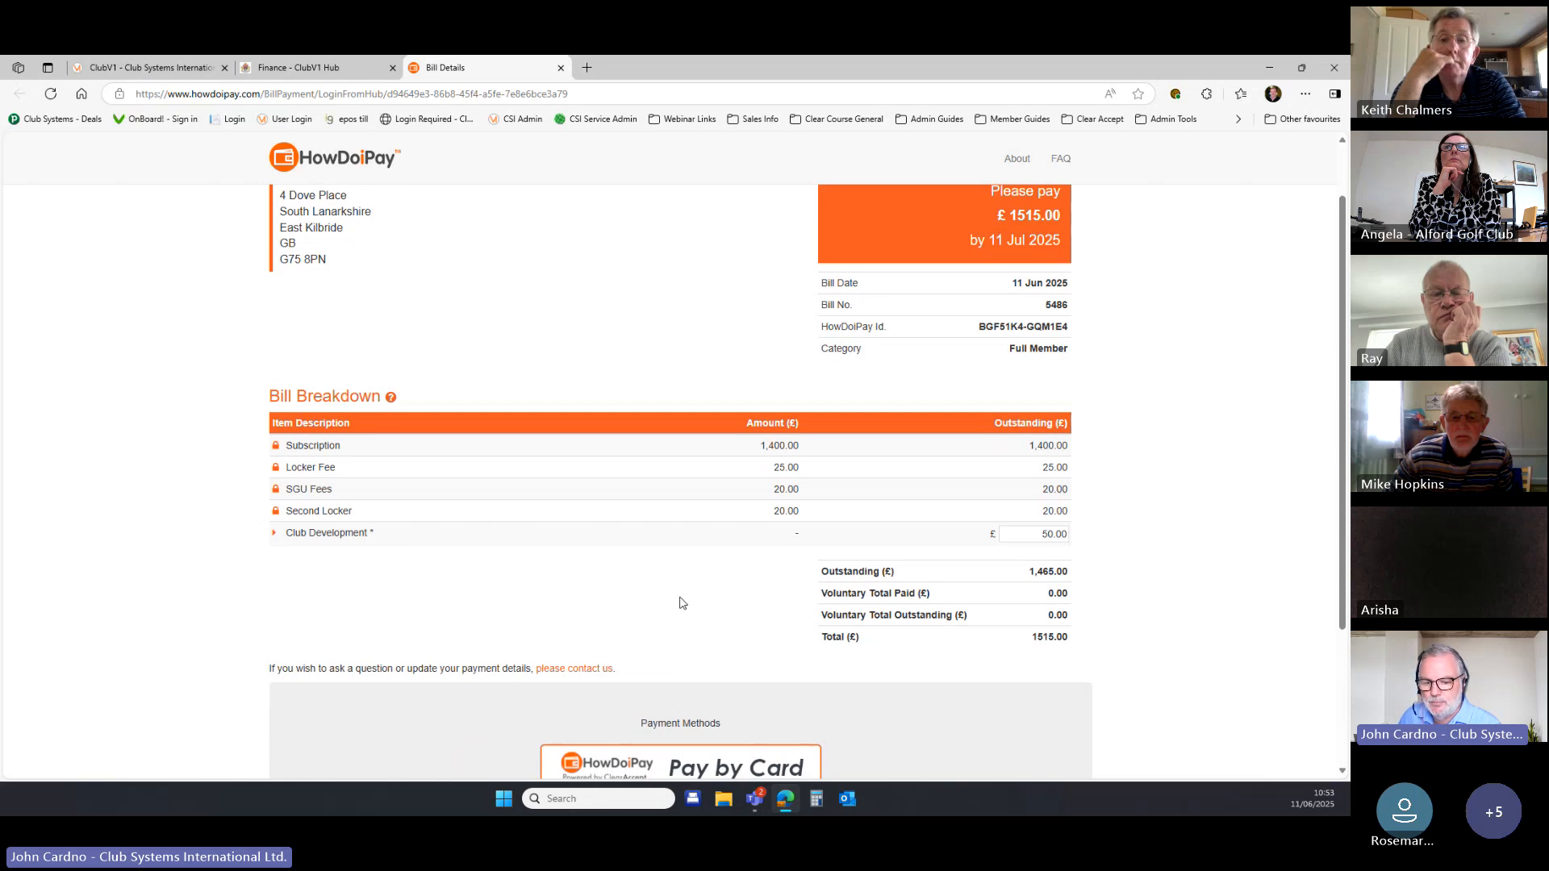
Proceed to the bill's card payment form with the stored address details confirmed, and leave the payment and bill details without paying.
left_click(707, 630)
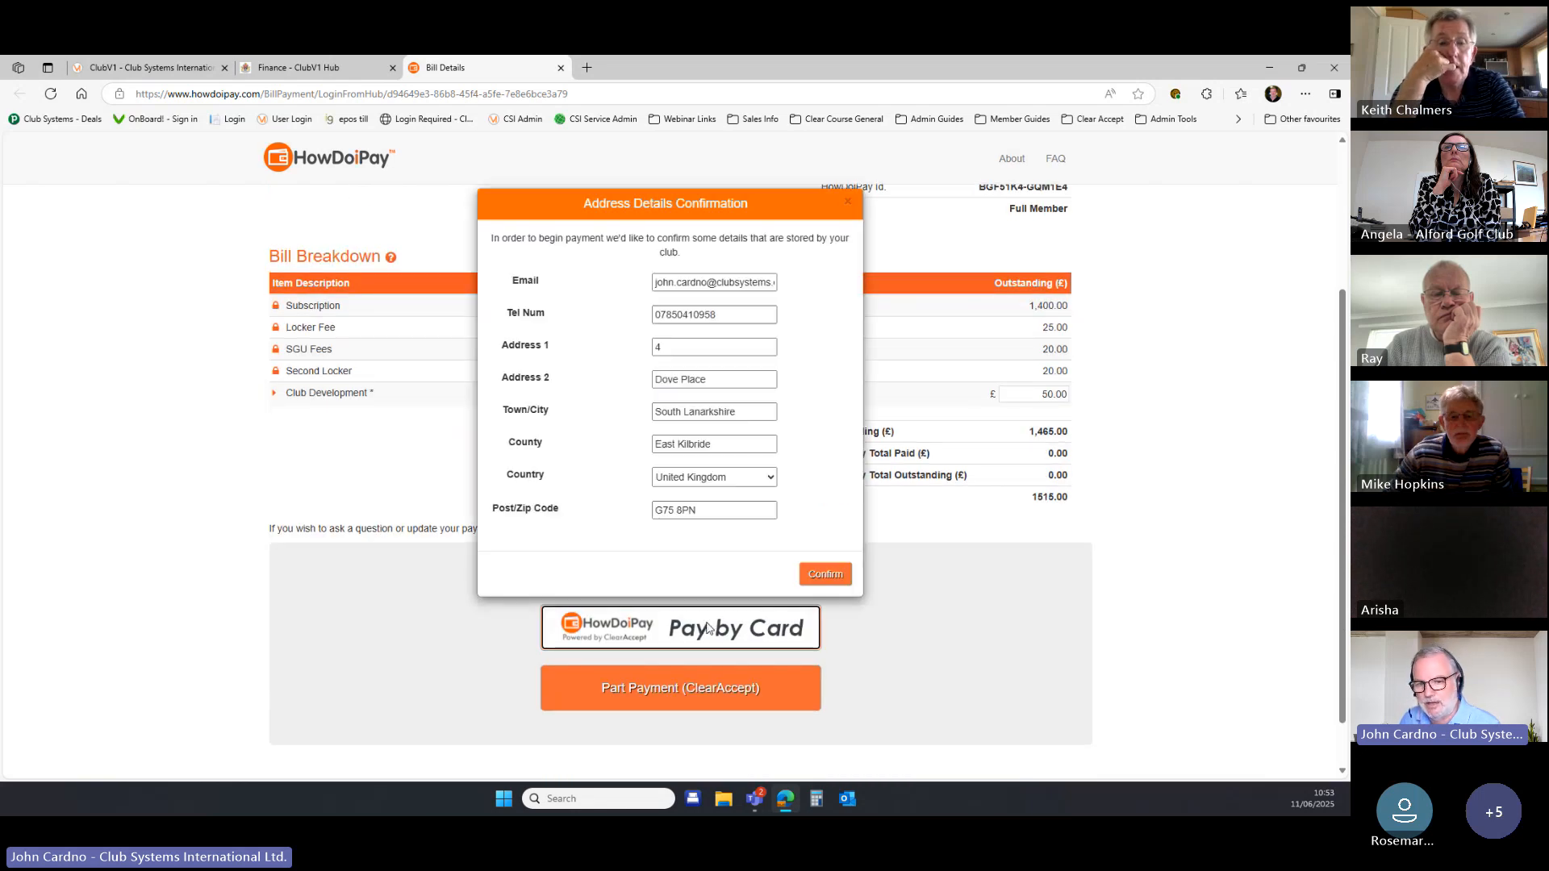
left_click(836, 574)
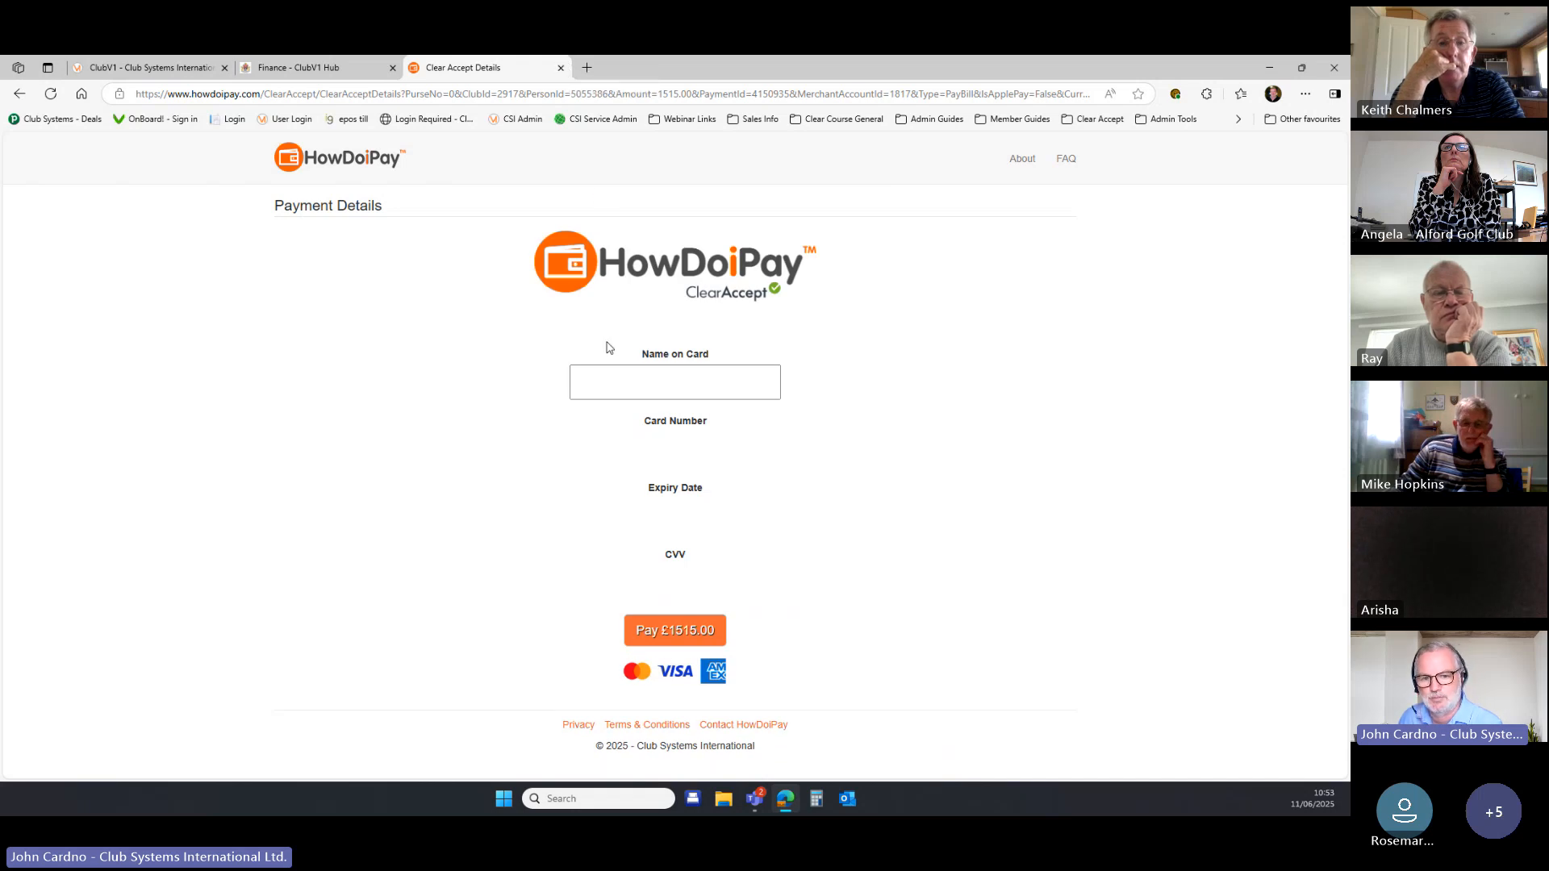
left_click(561, 68)
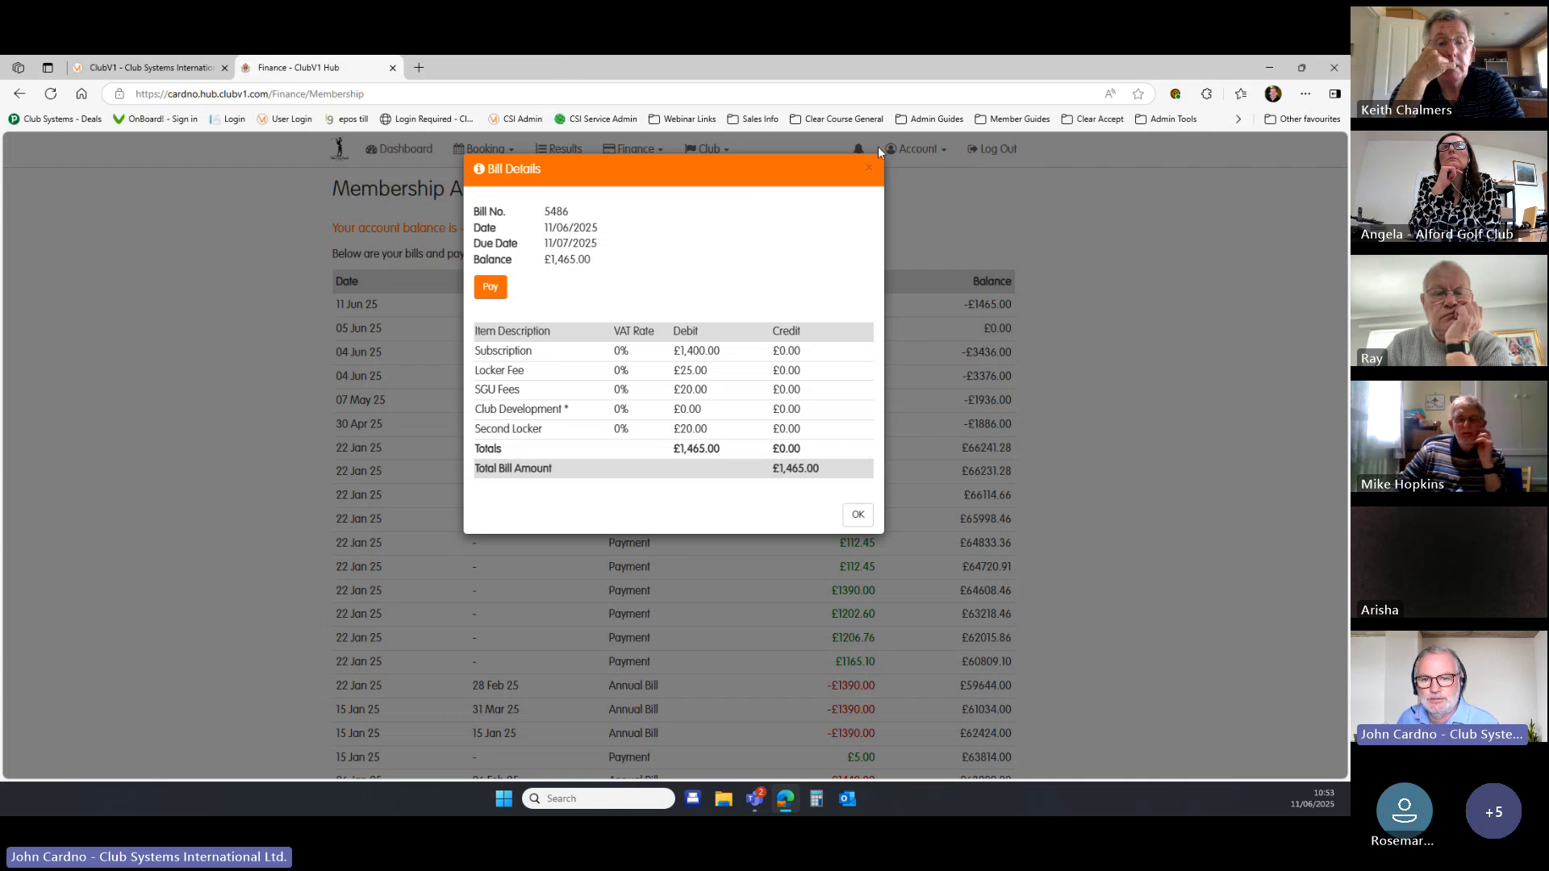
left_click(871, 171)
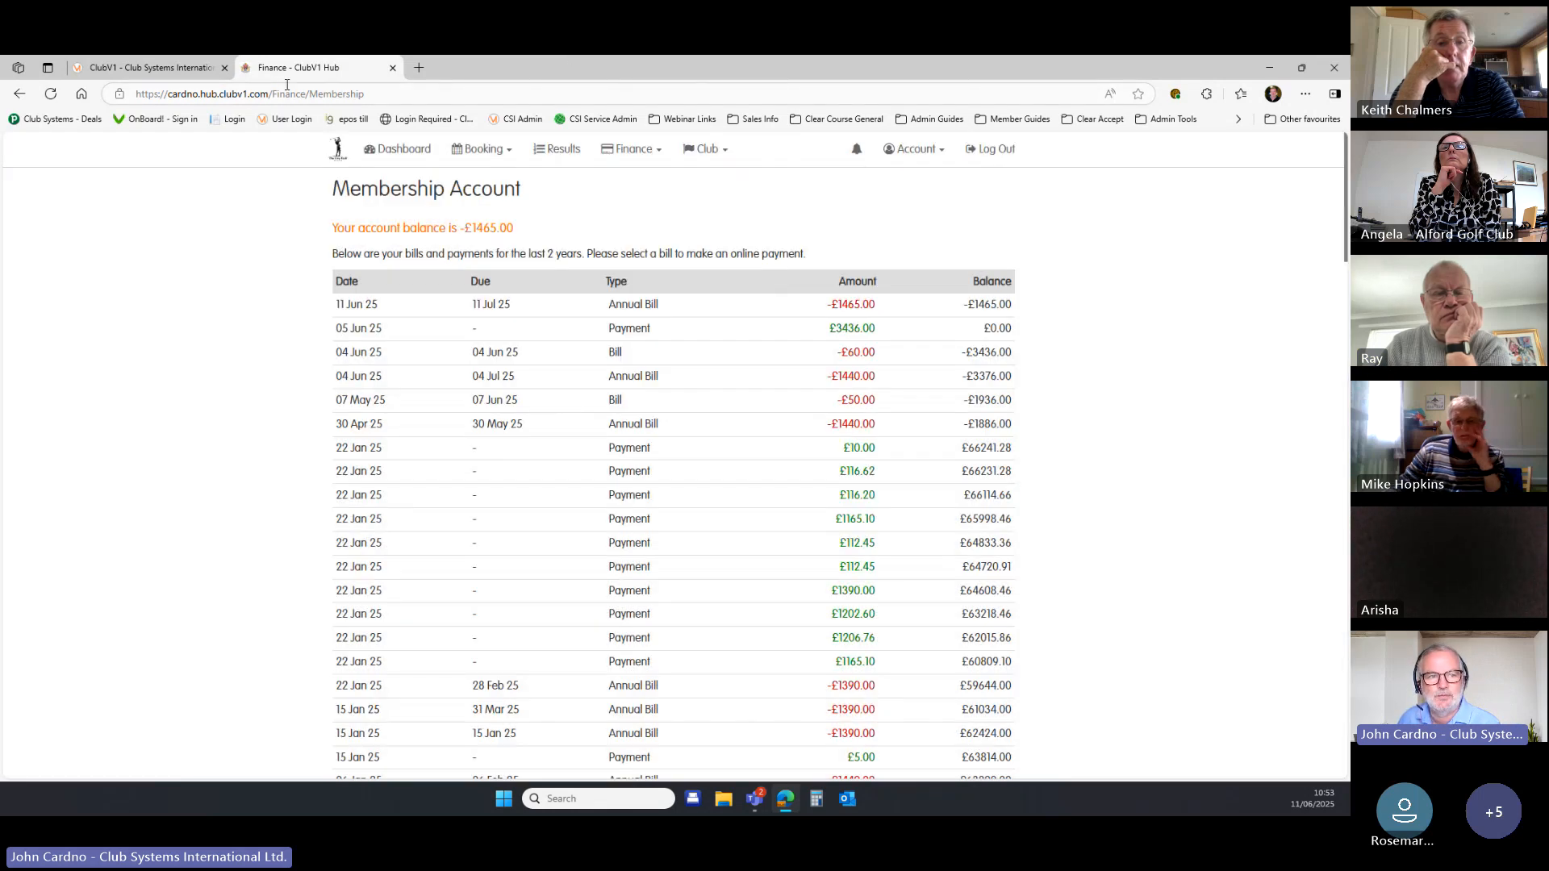
Return to the ClubV1 administration site and open the list of all bills.
left_click(171, 70)
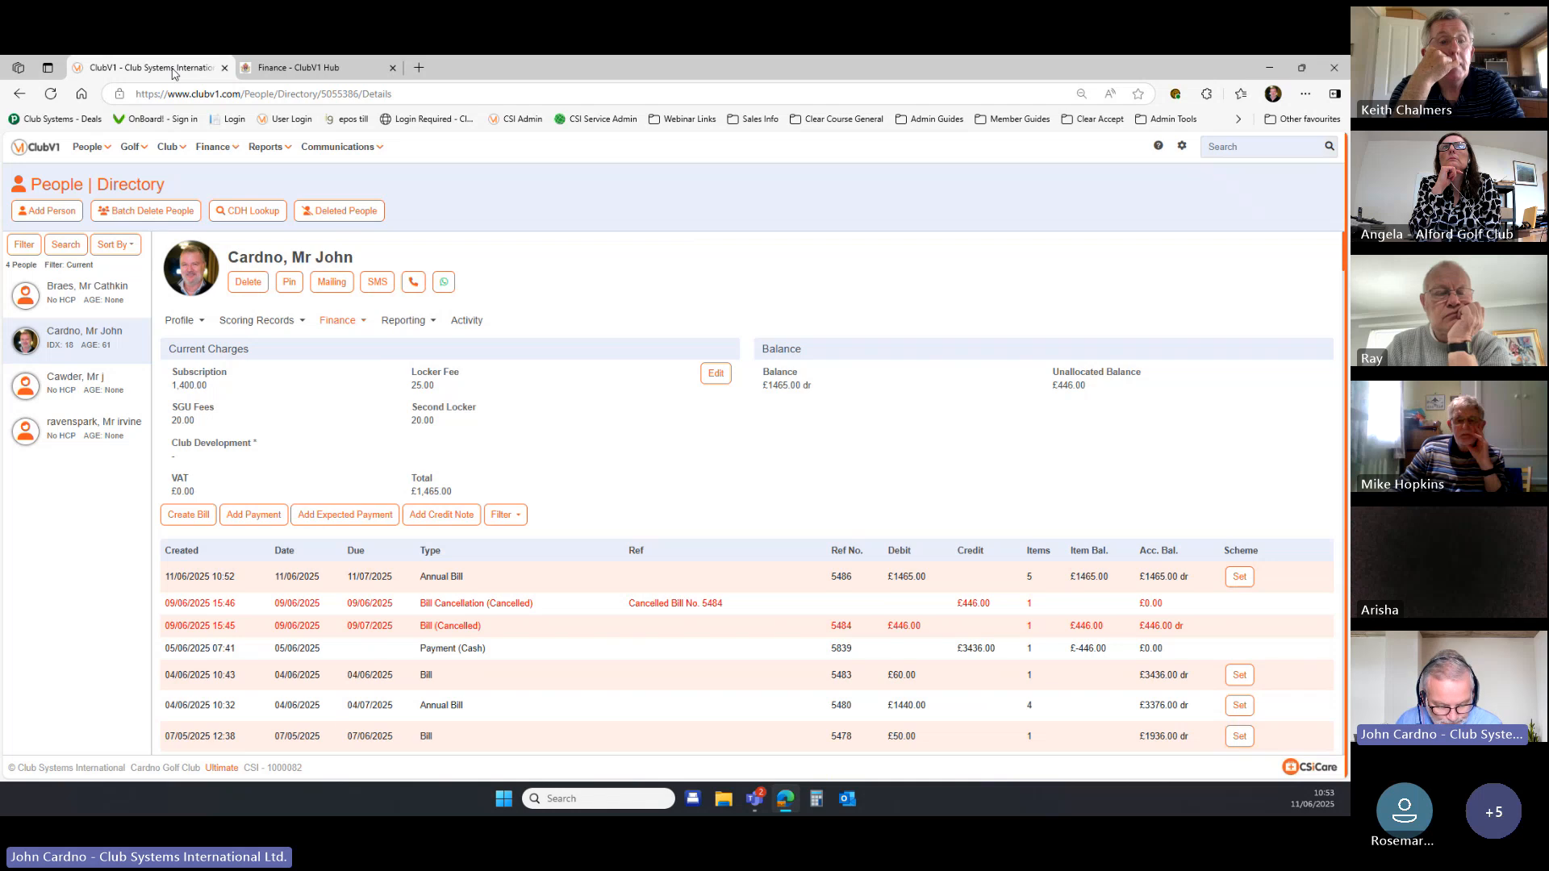
left_click(221, 153)
mouse_move(242, 173)
left_click(331, 179)
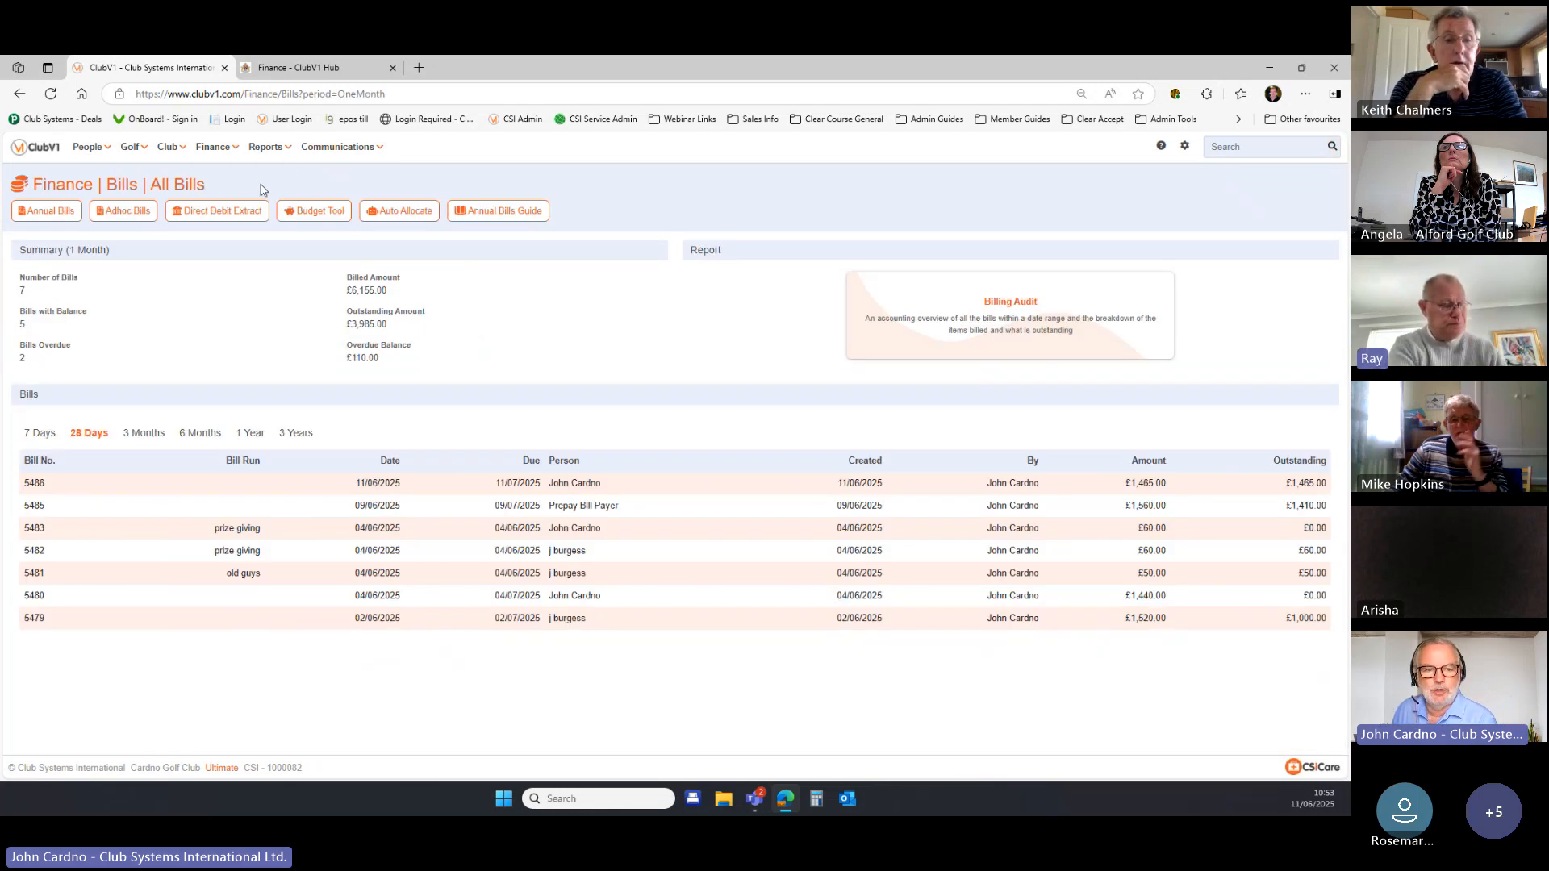
Open the Budget Tool and look through its prices, numbers and totals by membership category.
left_click(321, 212)
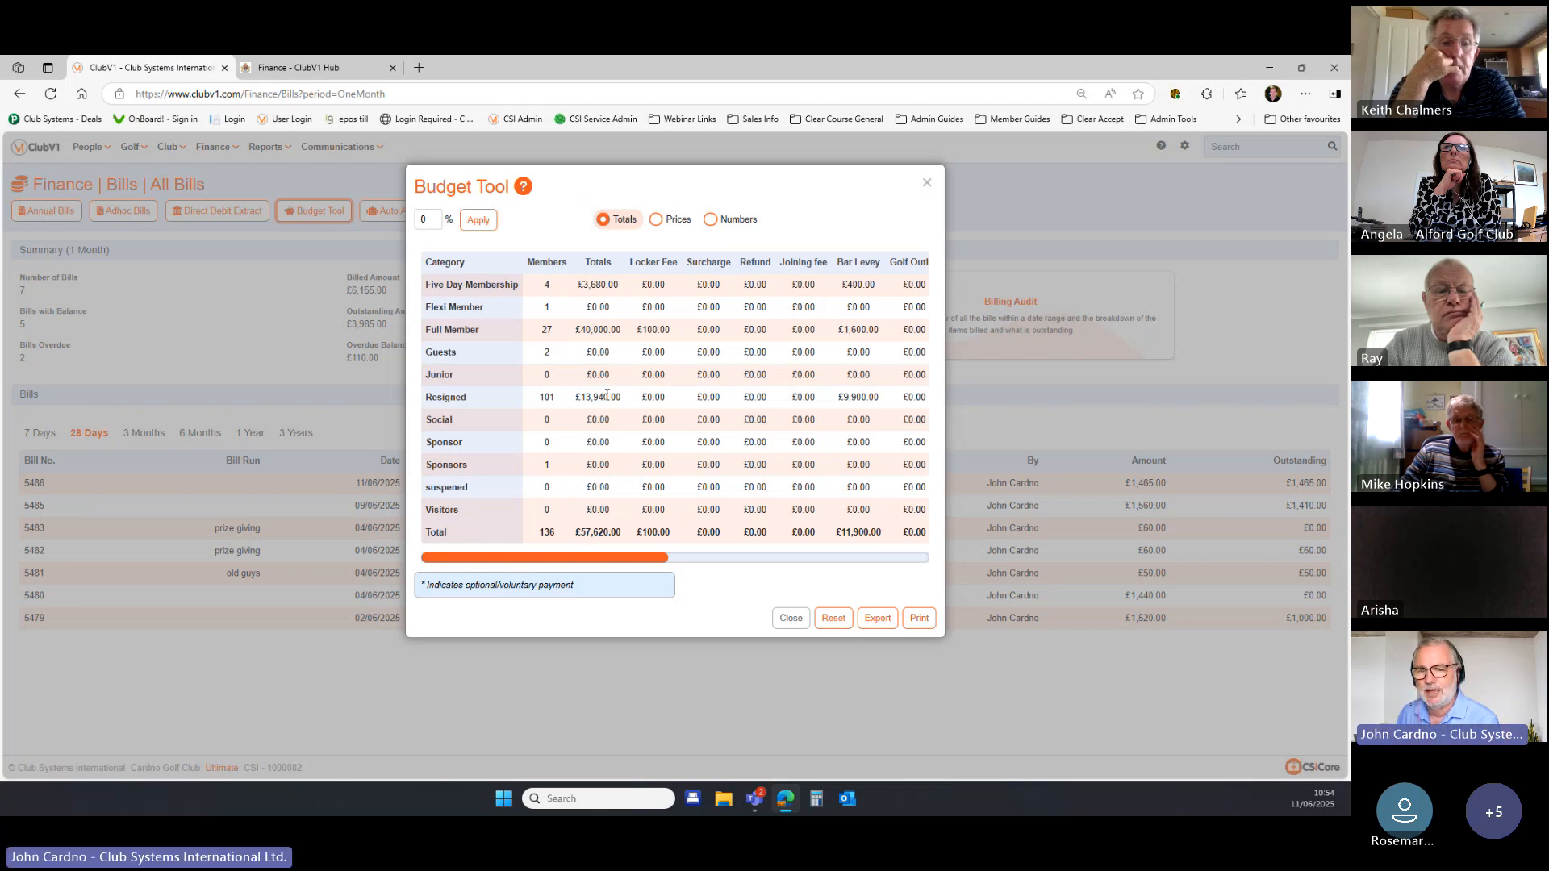
left_click(657, 220)
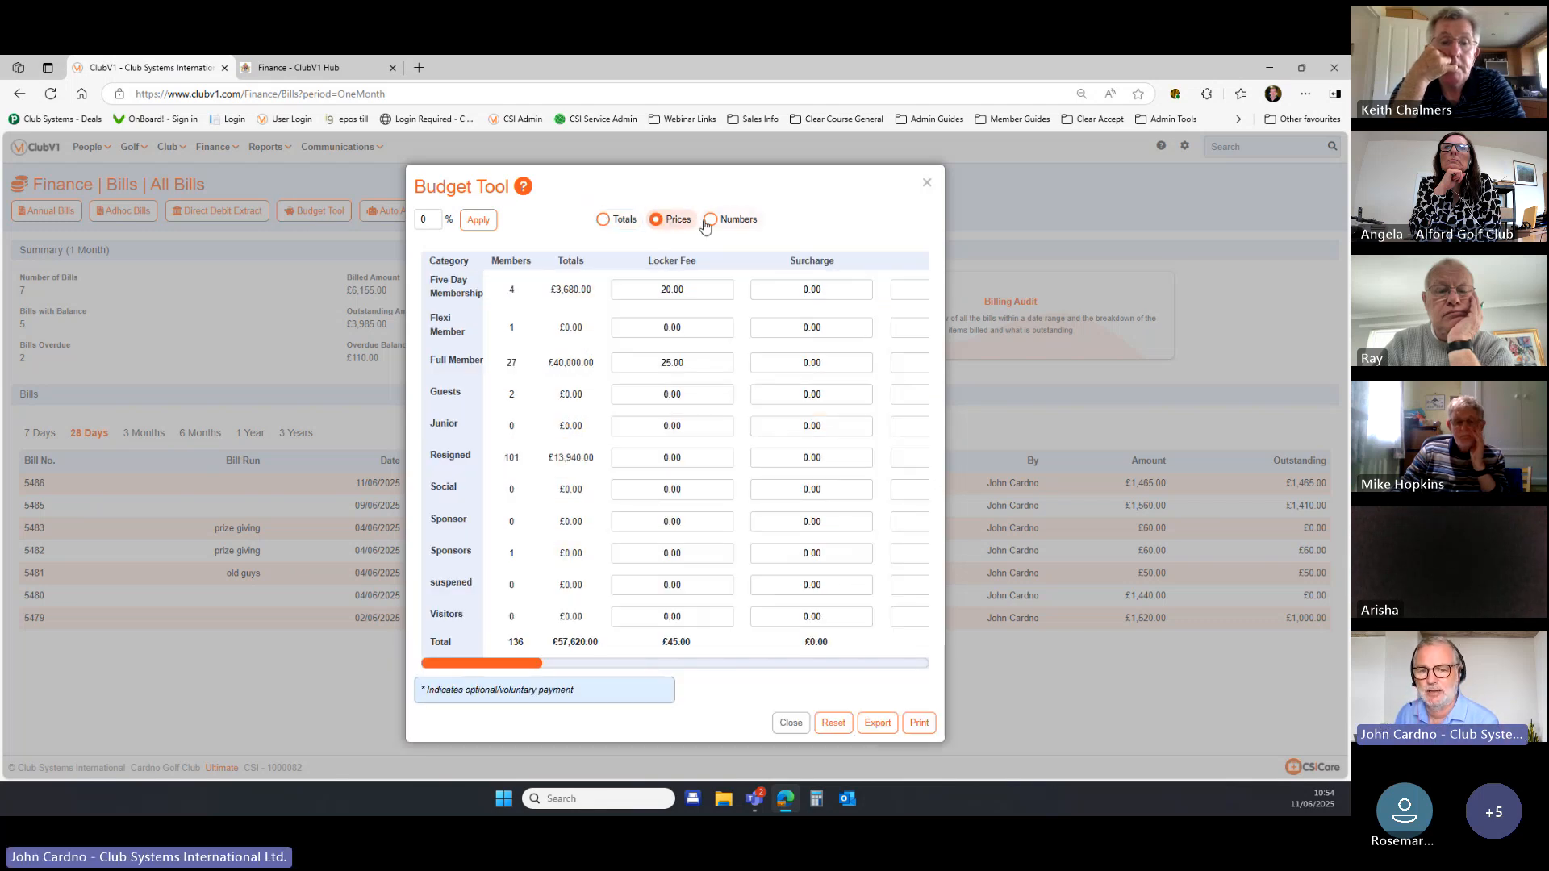
left_click(708, 221)
left_click(609, 223)
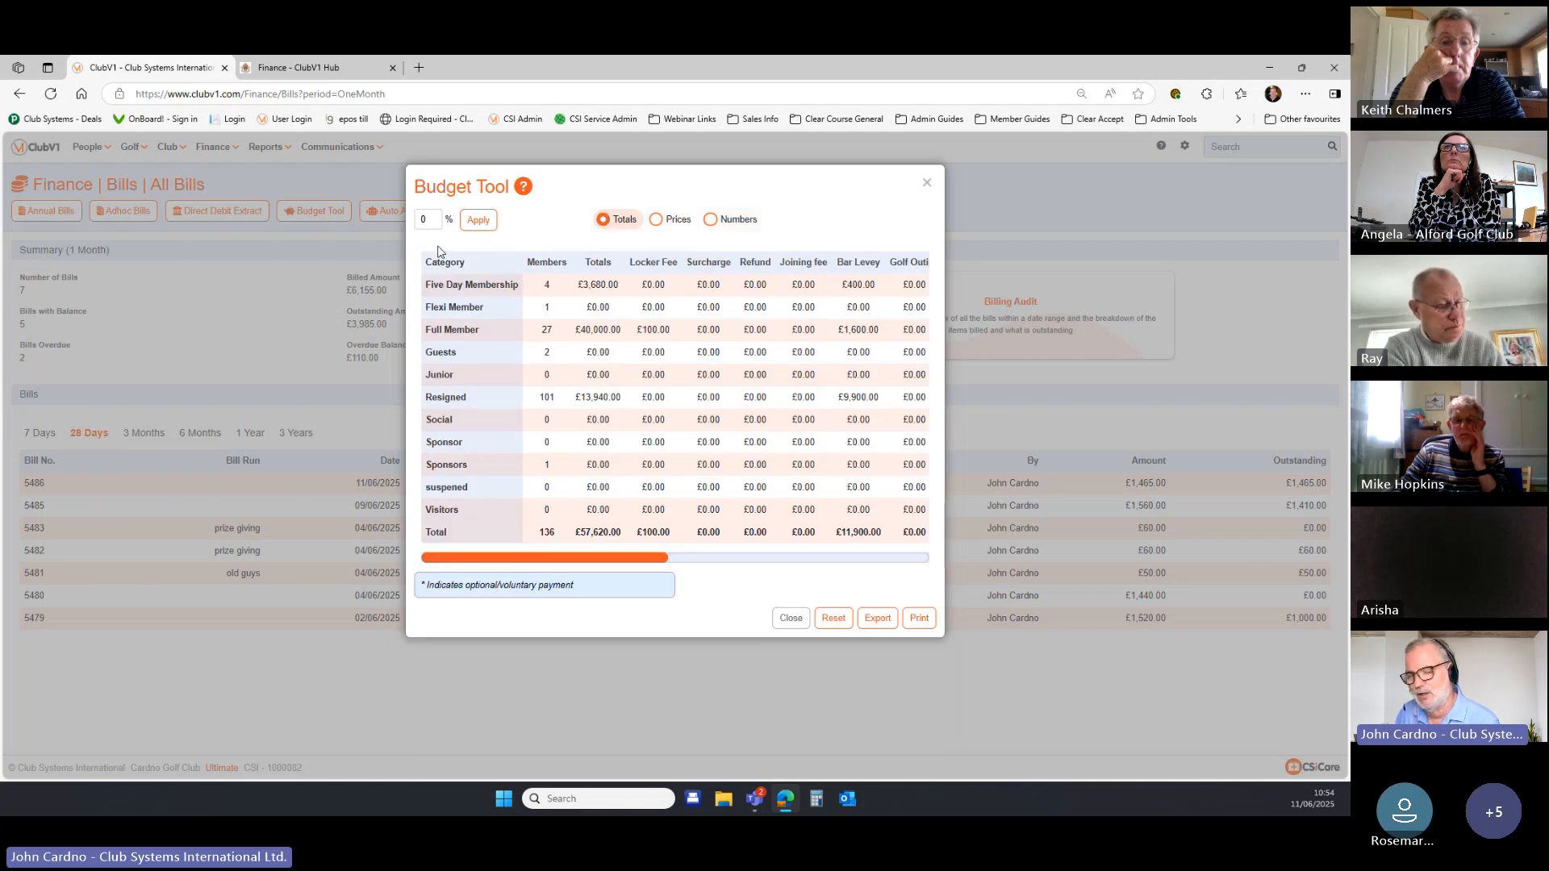
Apply a 5% increase to the Budget Tool figures, and replace it with a 10% increase.
left_click(432, 218)
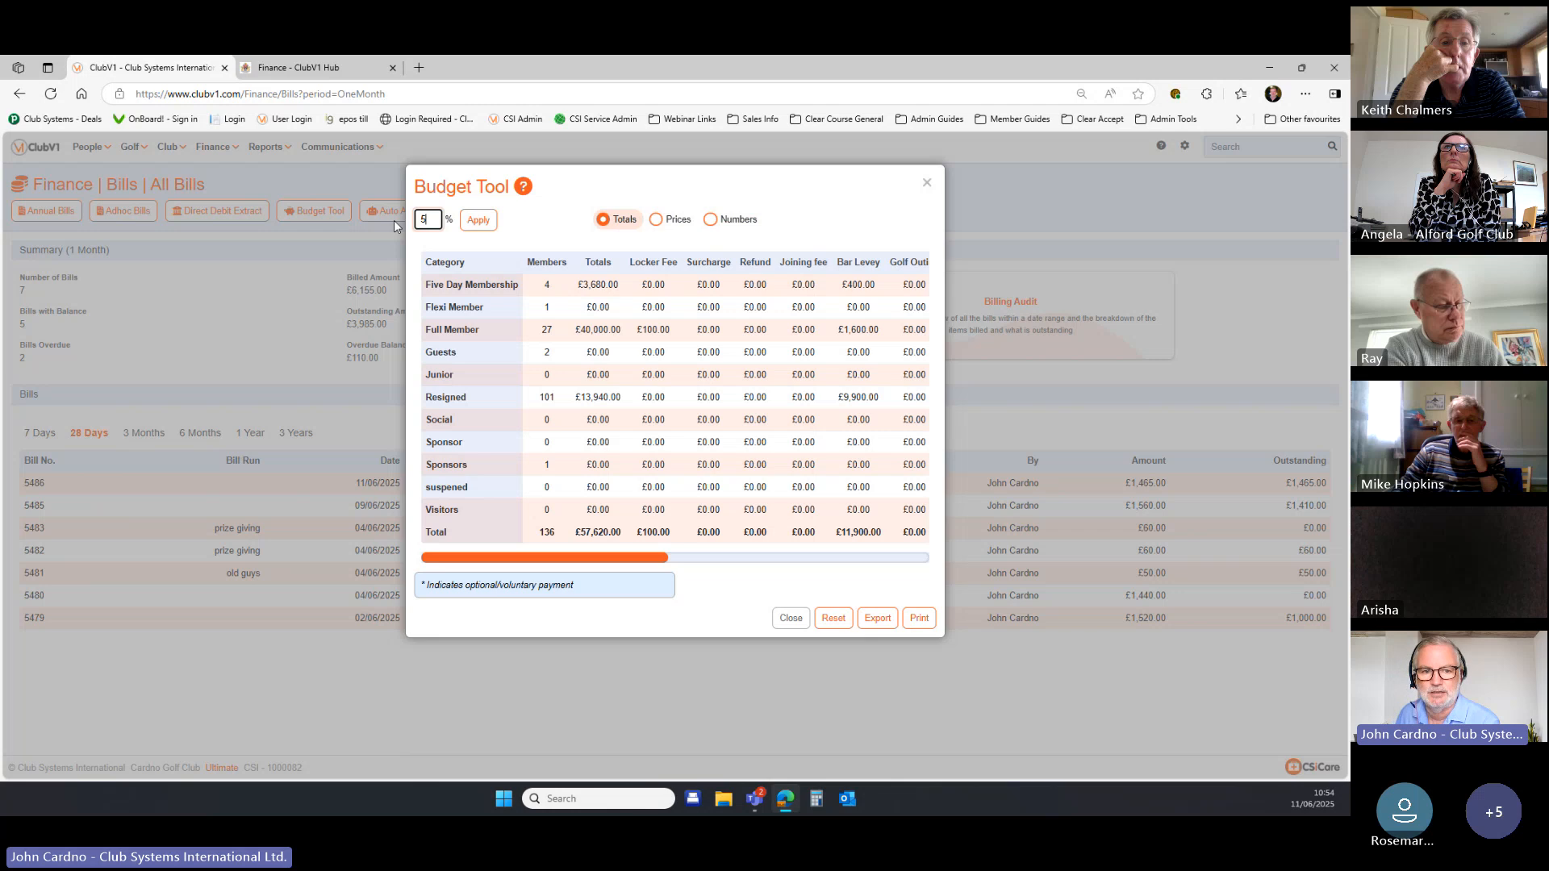
left_click(478, 221)
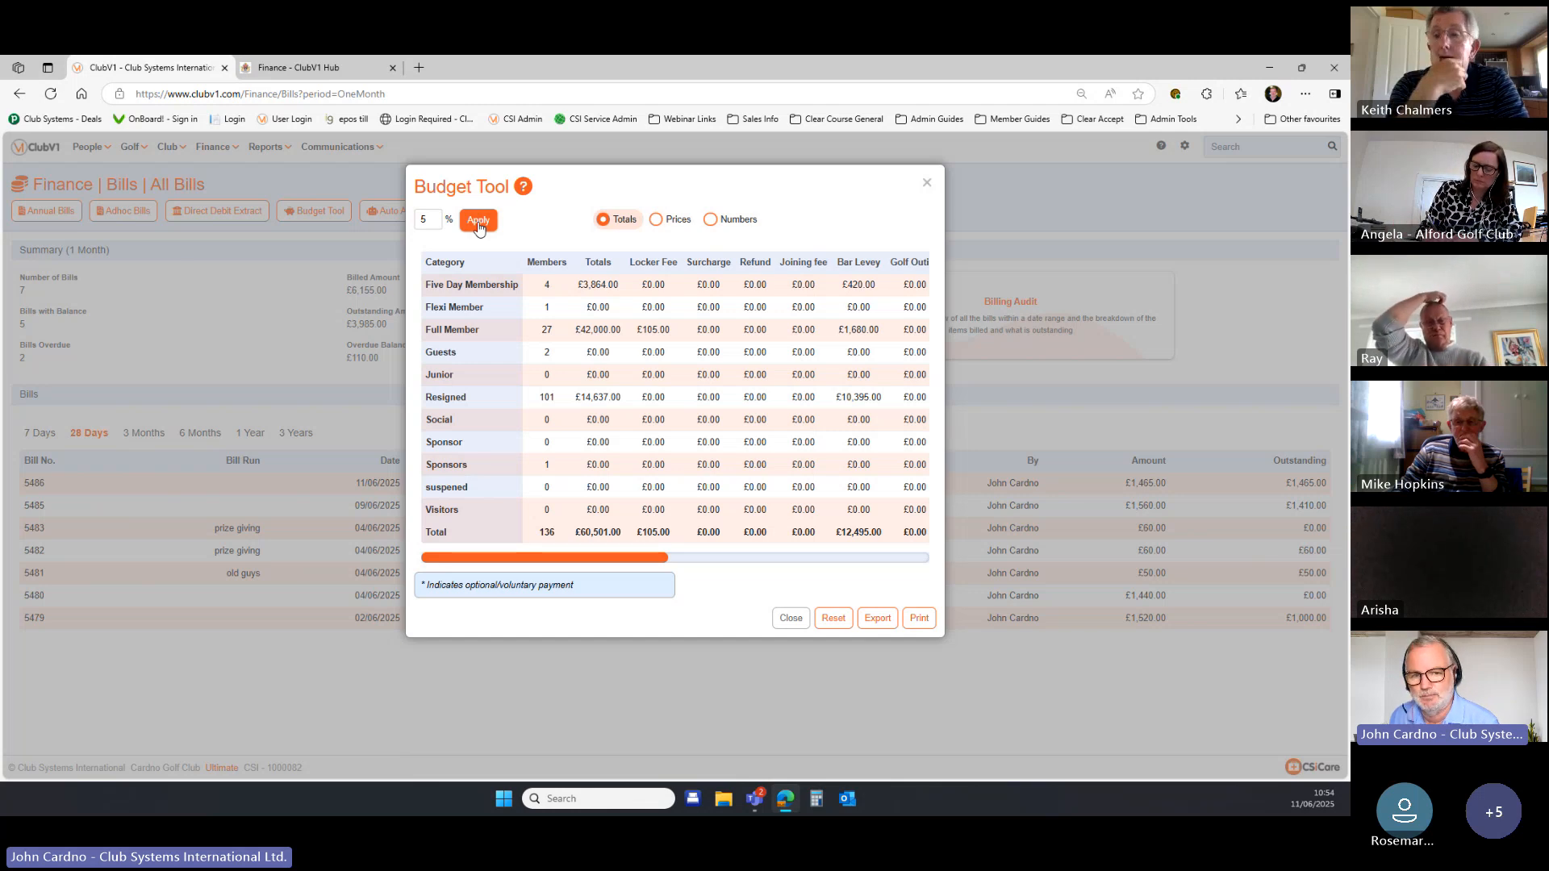
double_click(428, 220)
type("10")
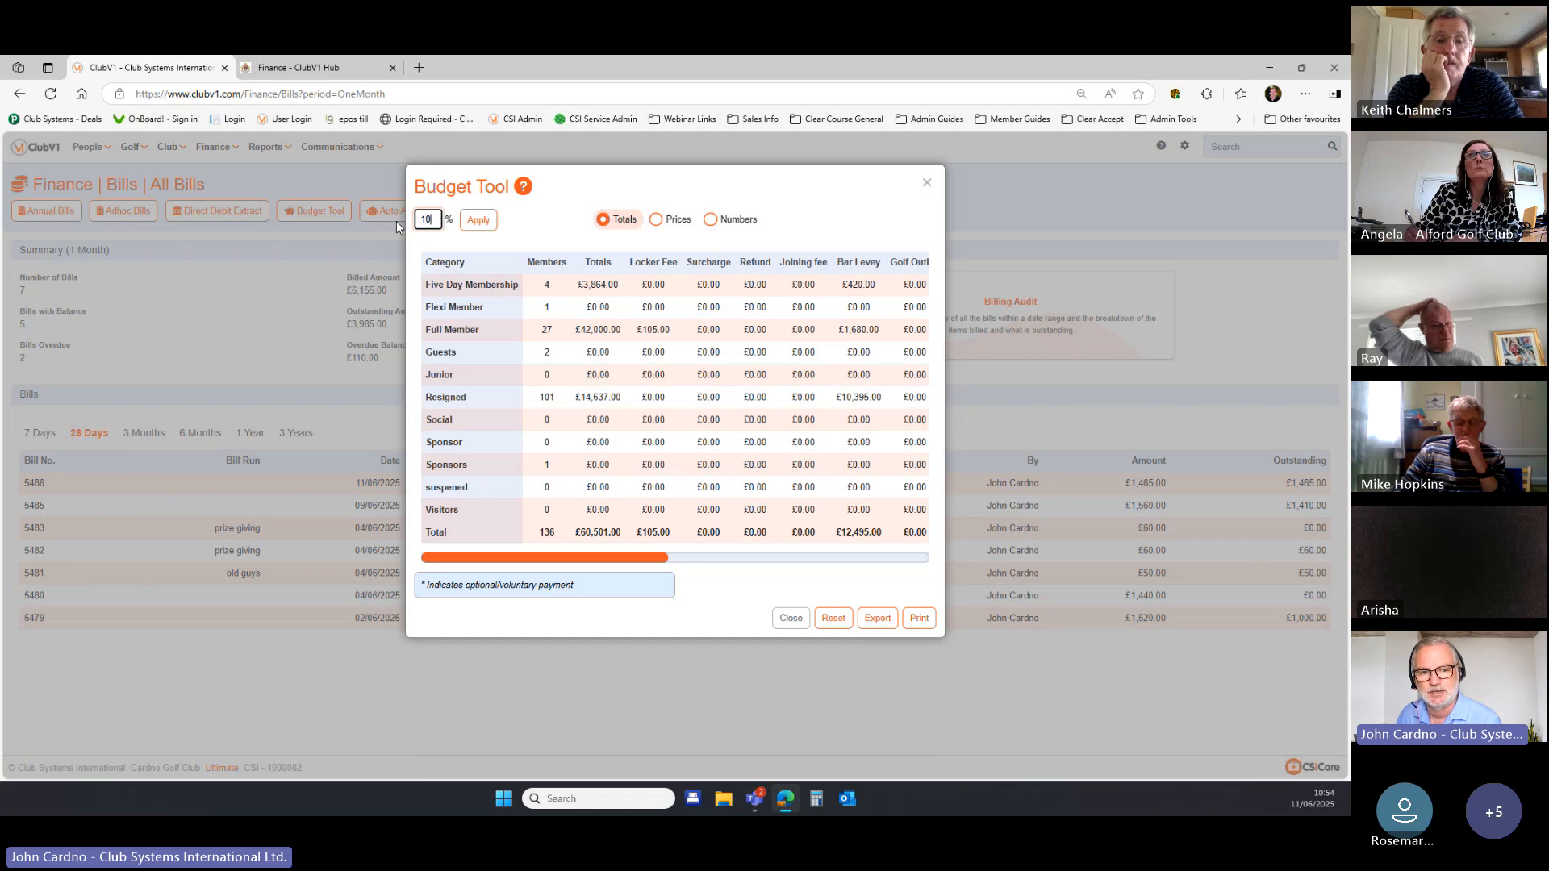
left_click(468, 219)
Try a Five Day Membership locker fee of 25 in the budget prices, reset the figures and close the Budget Tool.
left_click(655, 222)
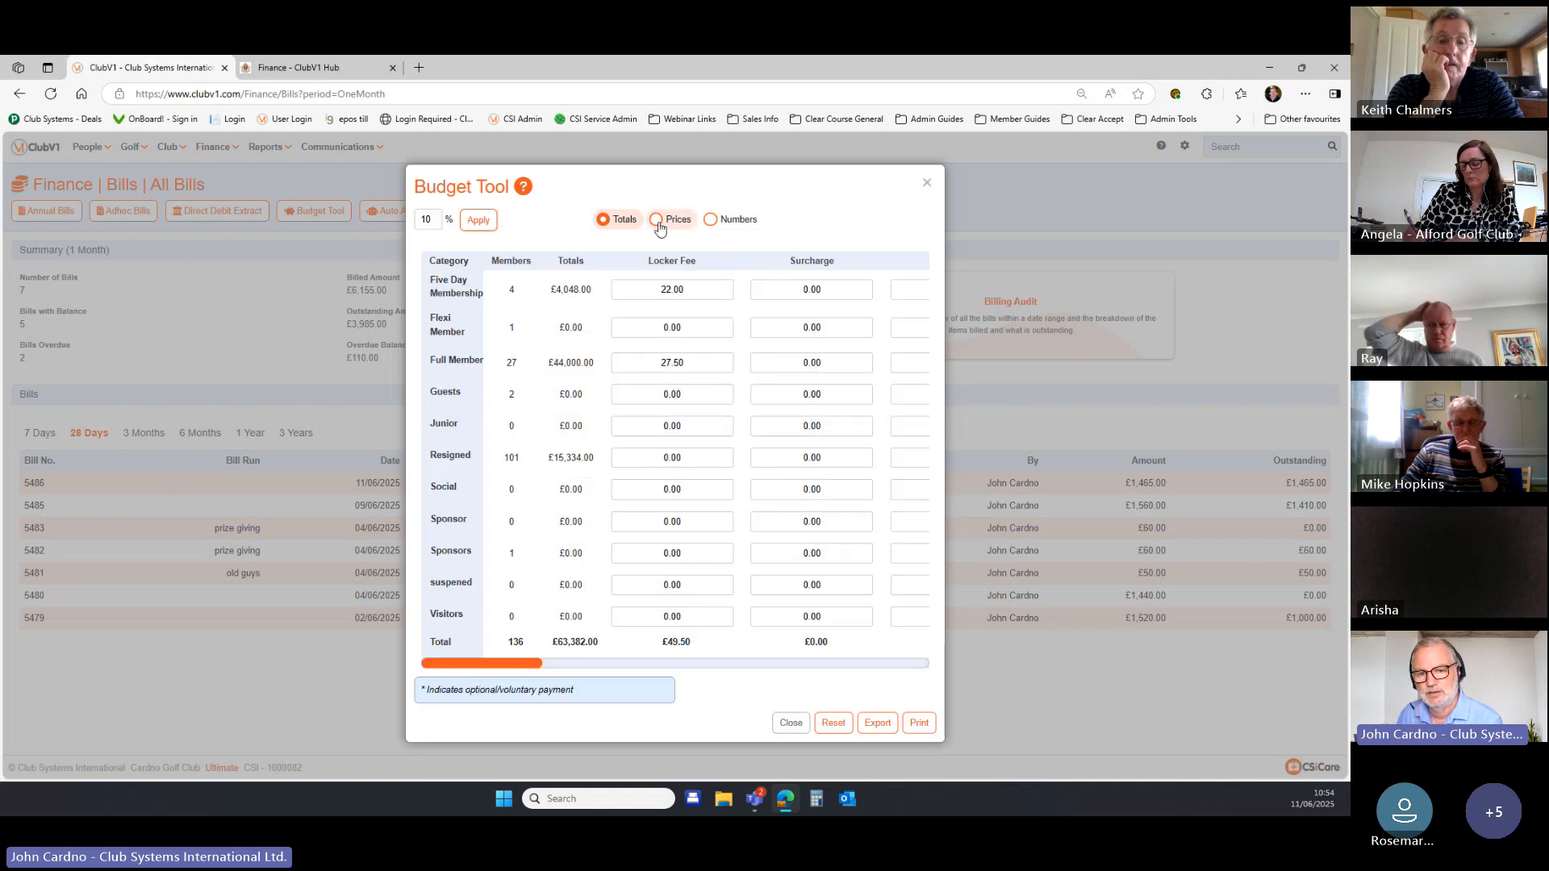
double_click(702, 294)
type("25")
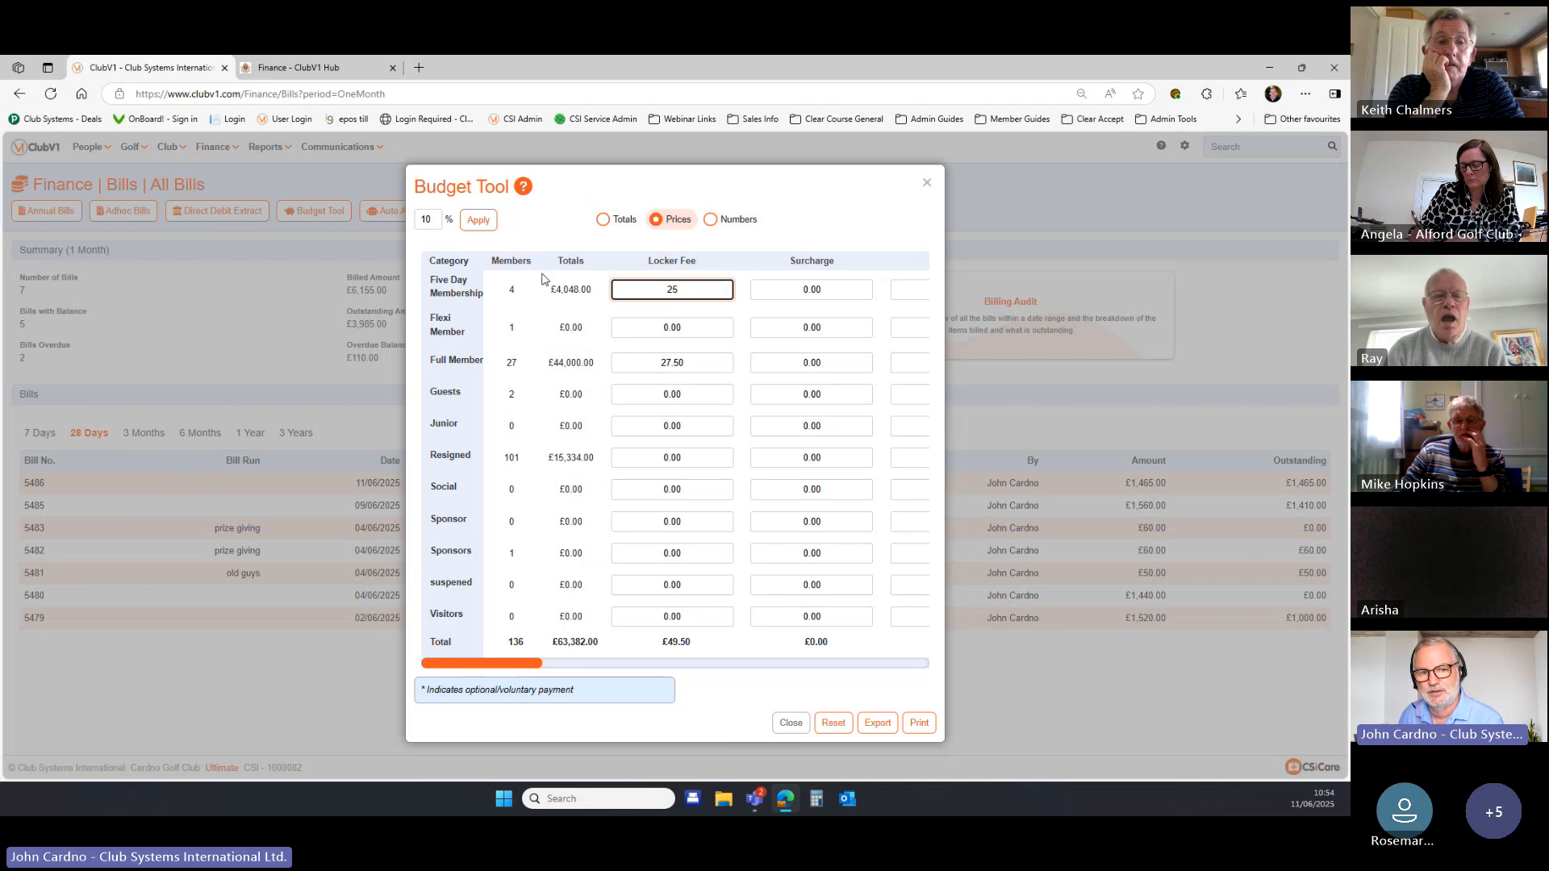
left_click(482, 227)
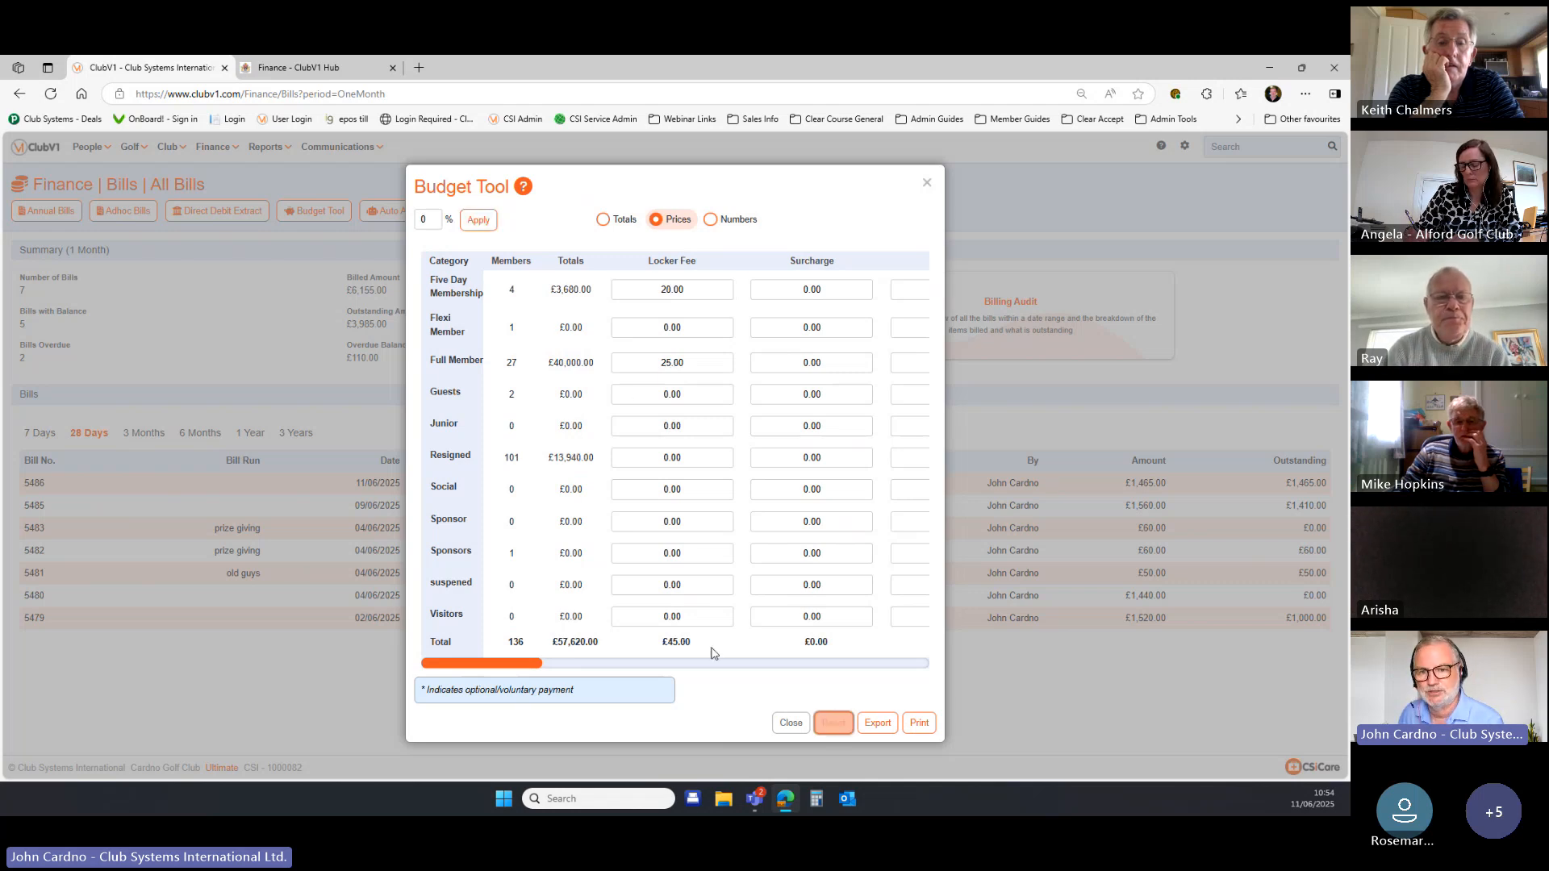
left_click(928, 184)
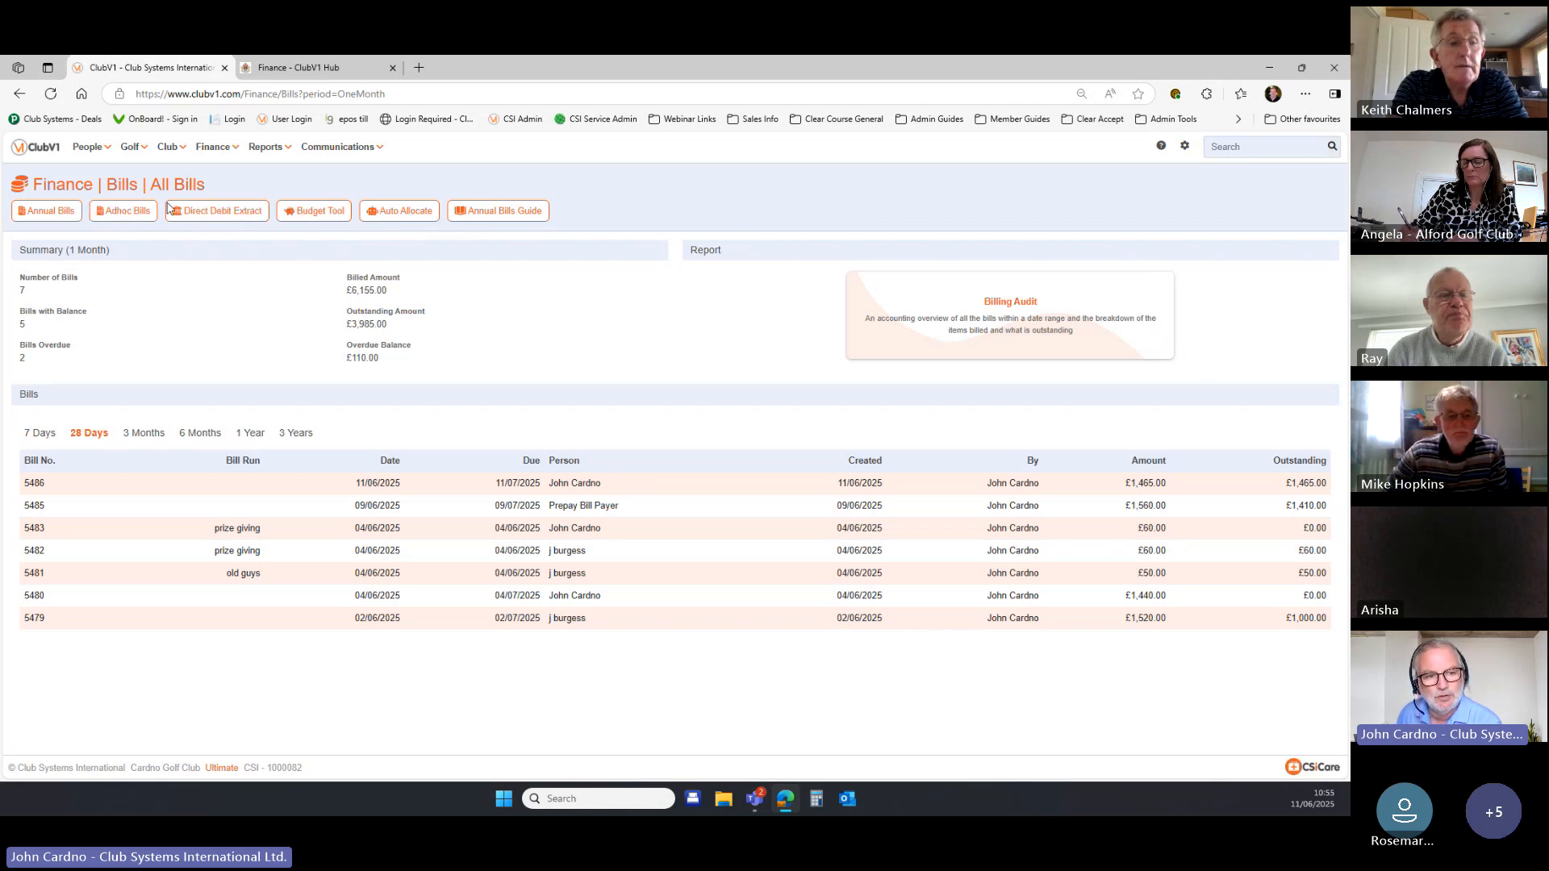
Start the Annual Bills Wizard from the all bills page and apply the saved All Members filter.
left_click(213, 150)
mouse_move(218, 174)
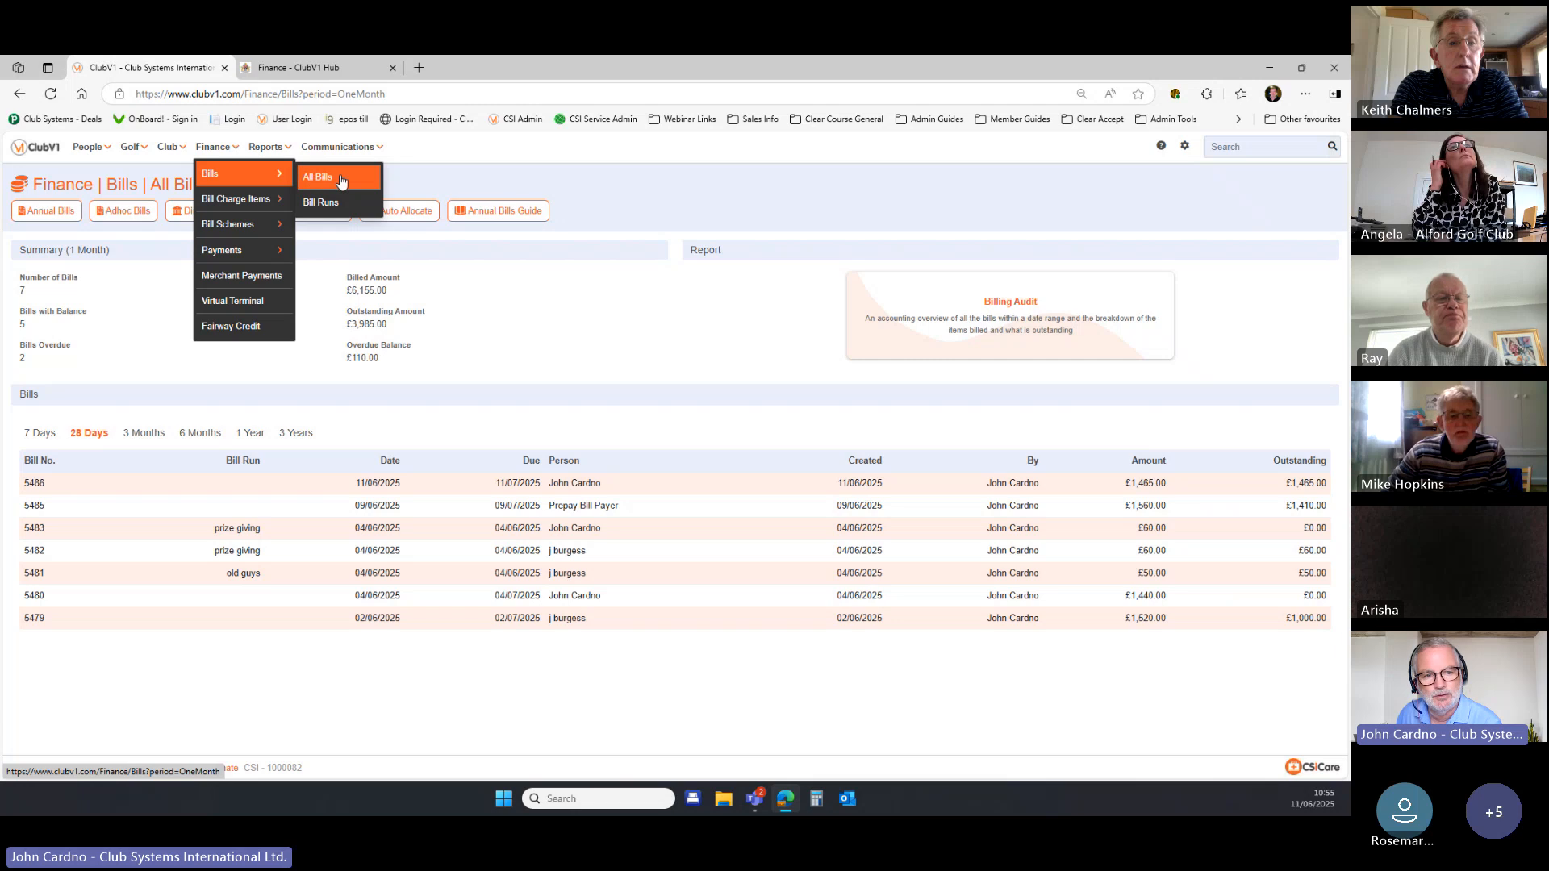
left_click(339, 179)
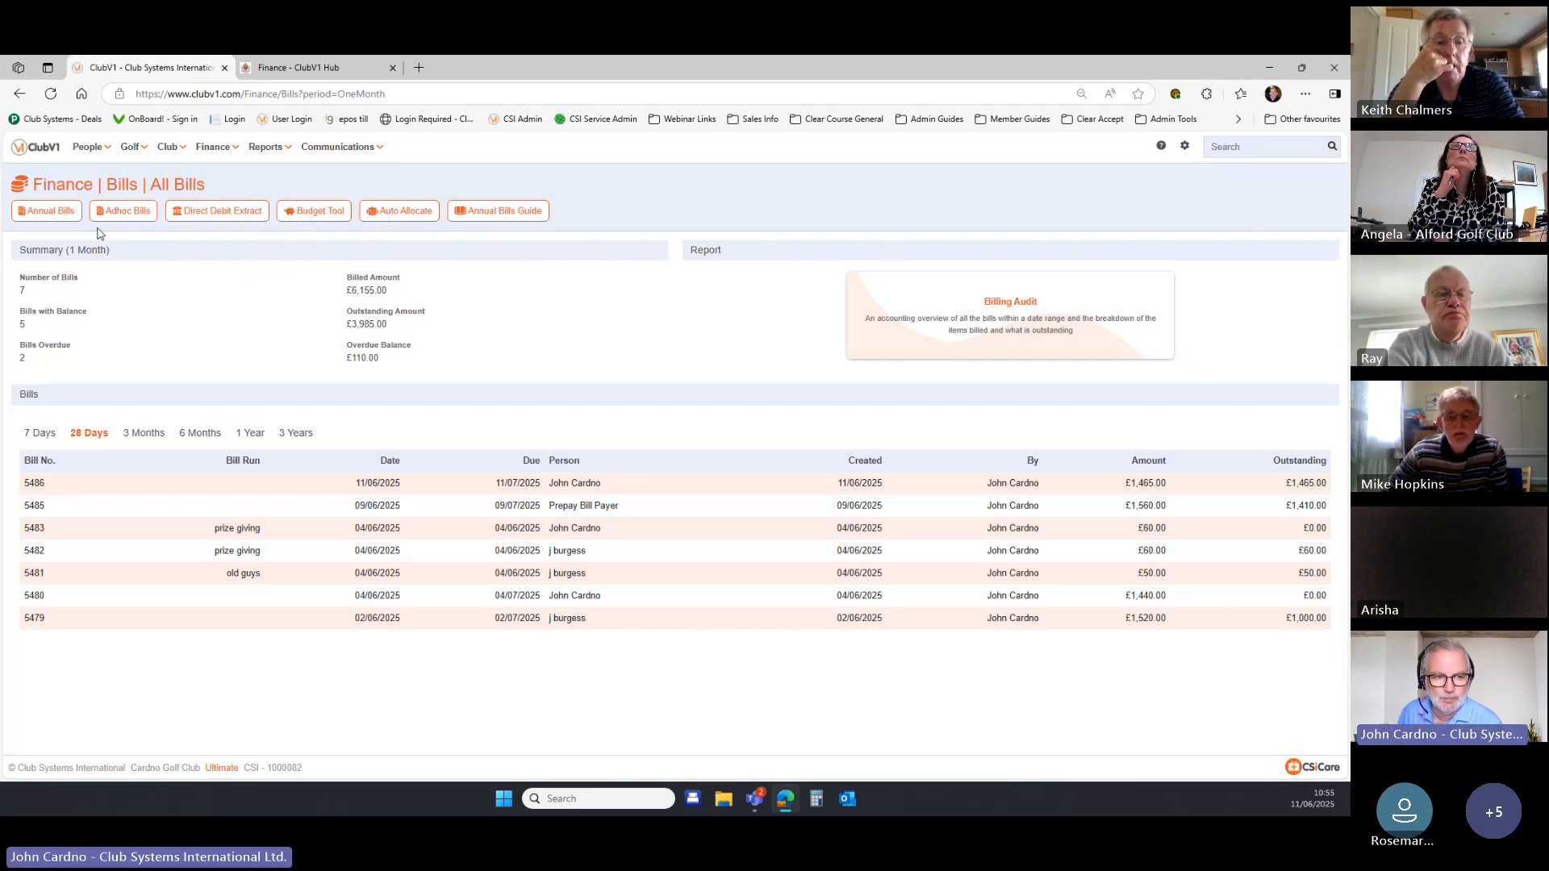
left_click(60, 214)
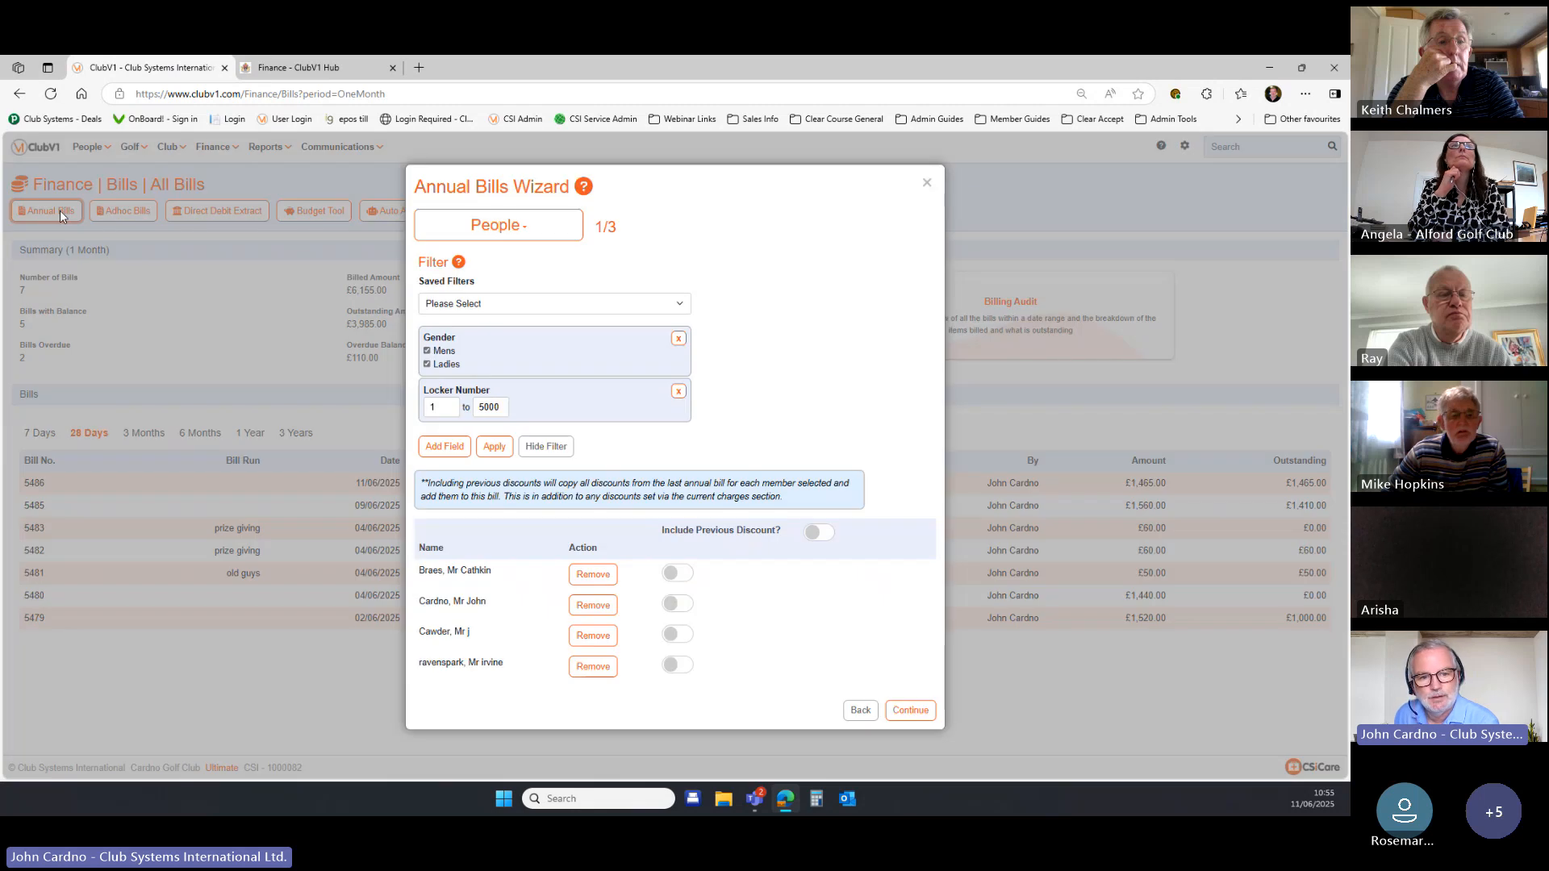
left_click(682, 305)
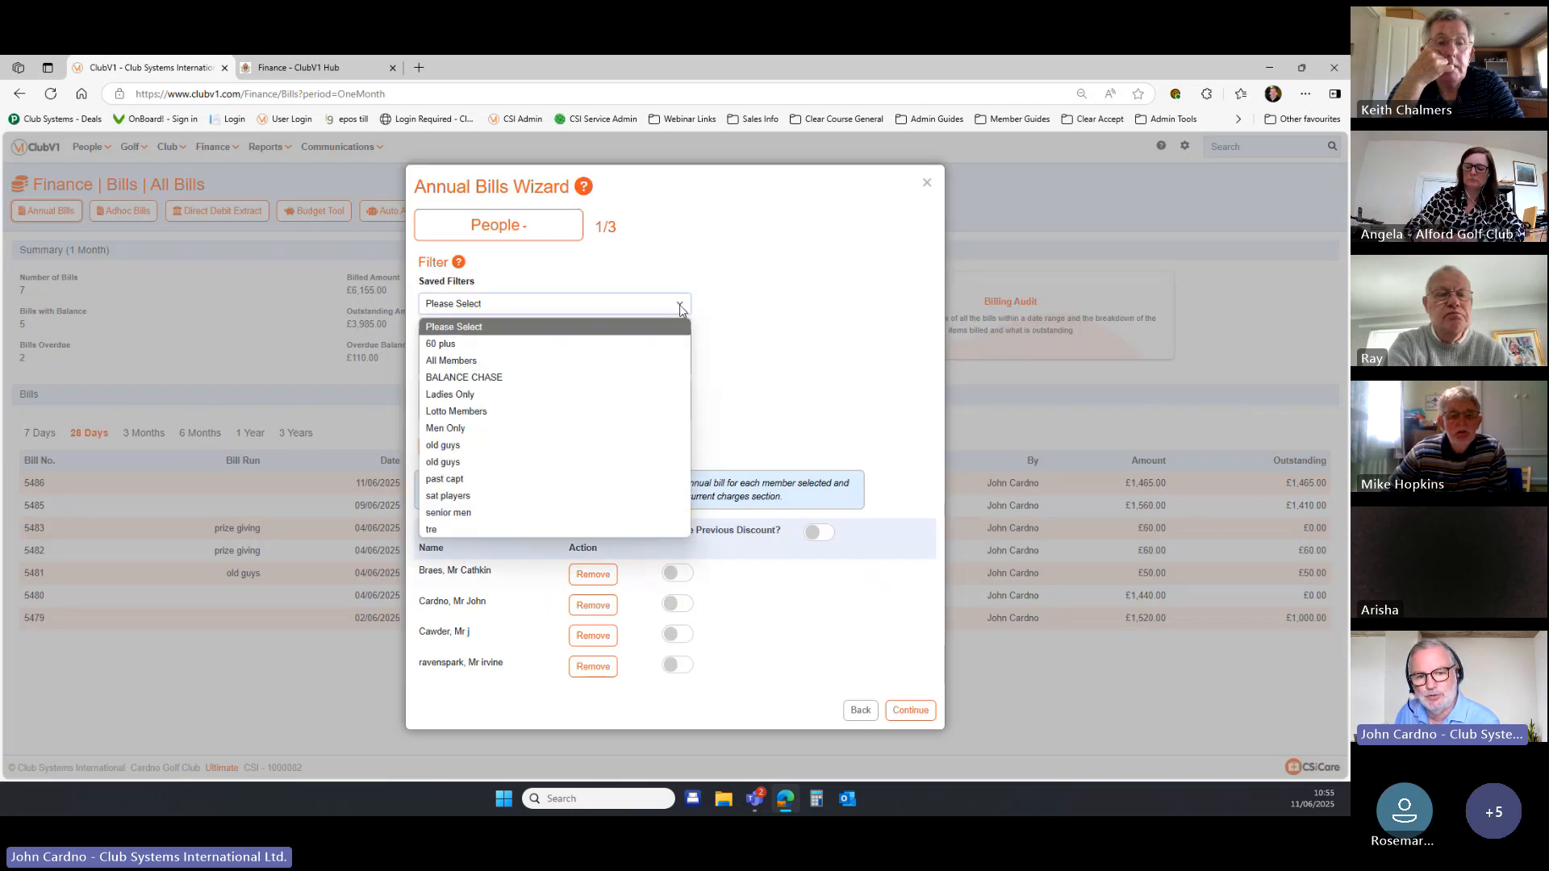
left_click(630, 360)
left_click(494, 400)
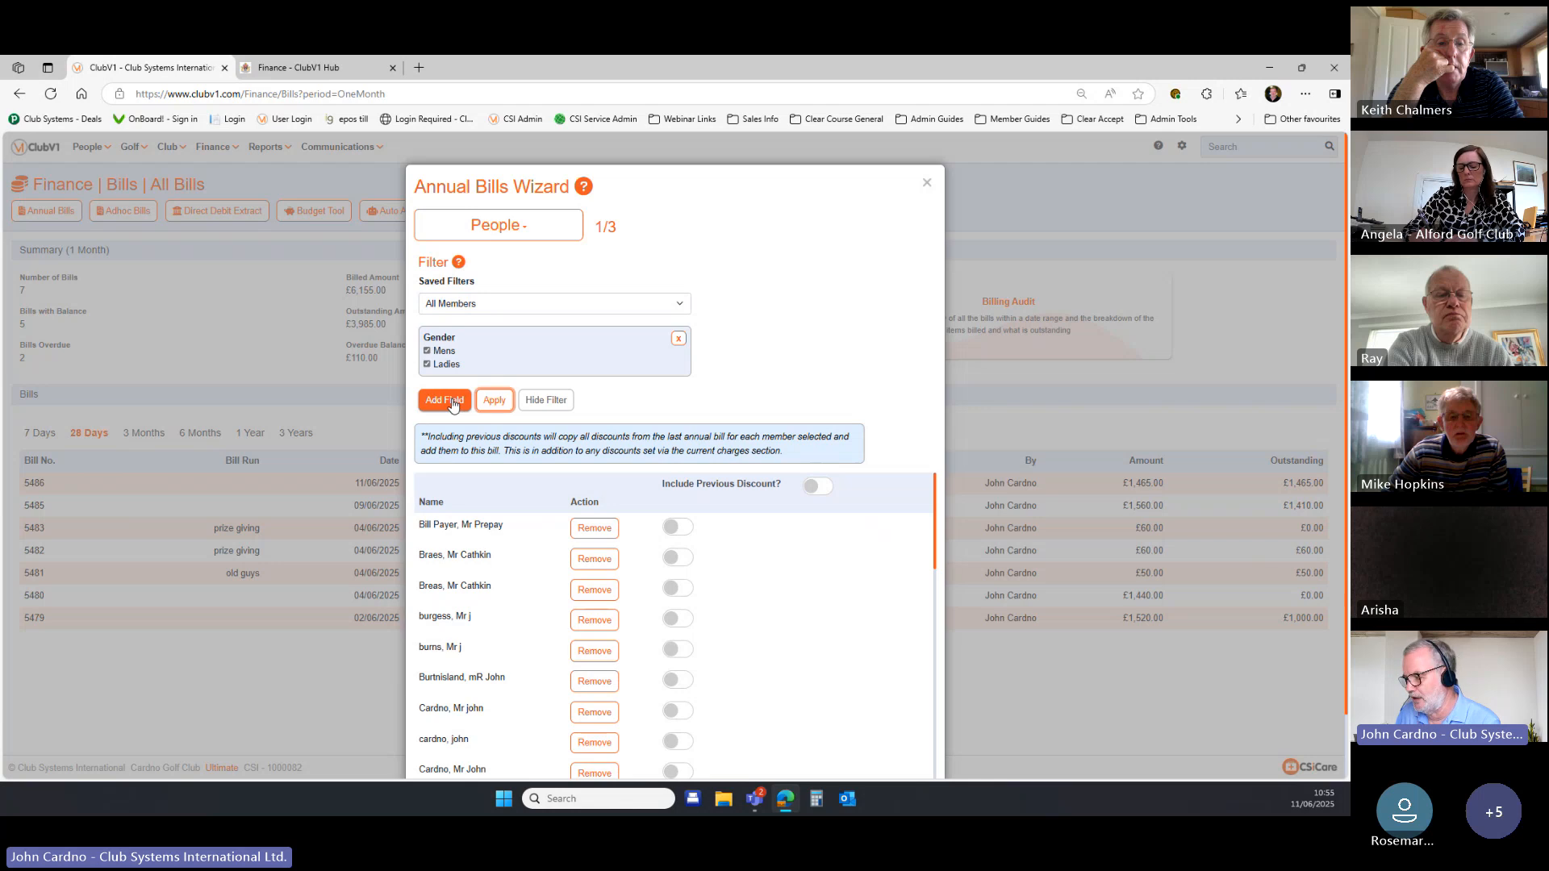
Add a Category filter with only Full Member selected and apply it to the wizard's list of people.
left_click(446, 401)
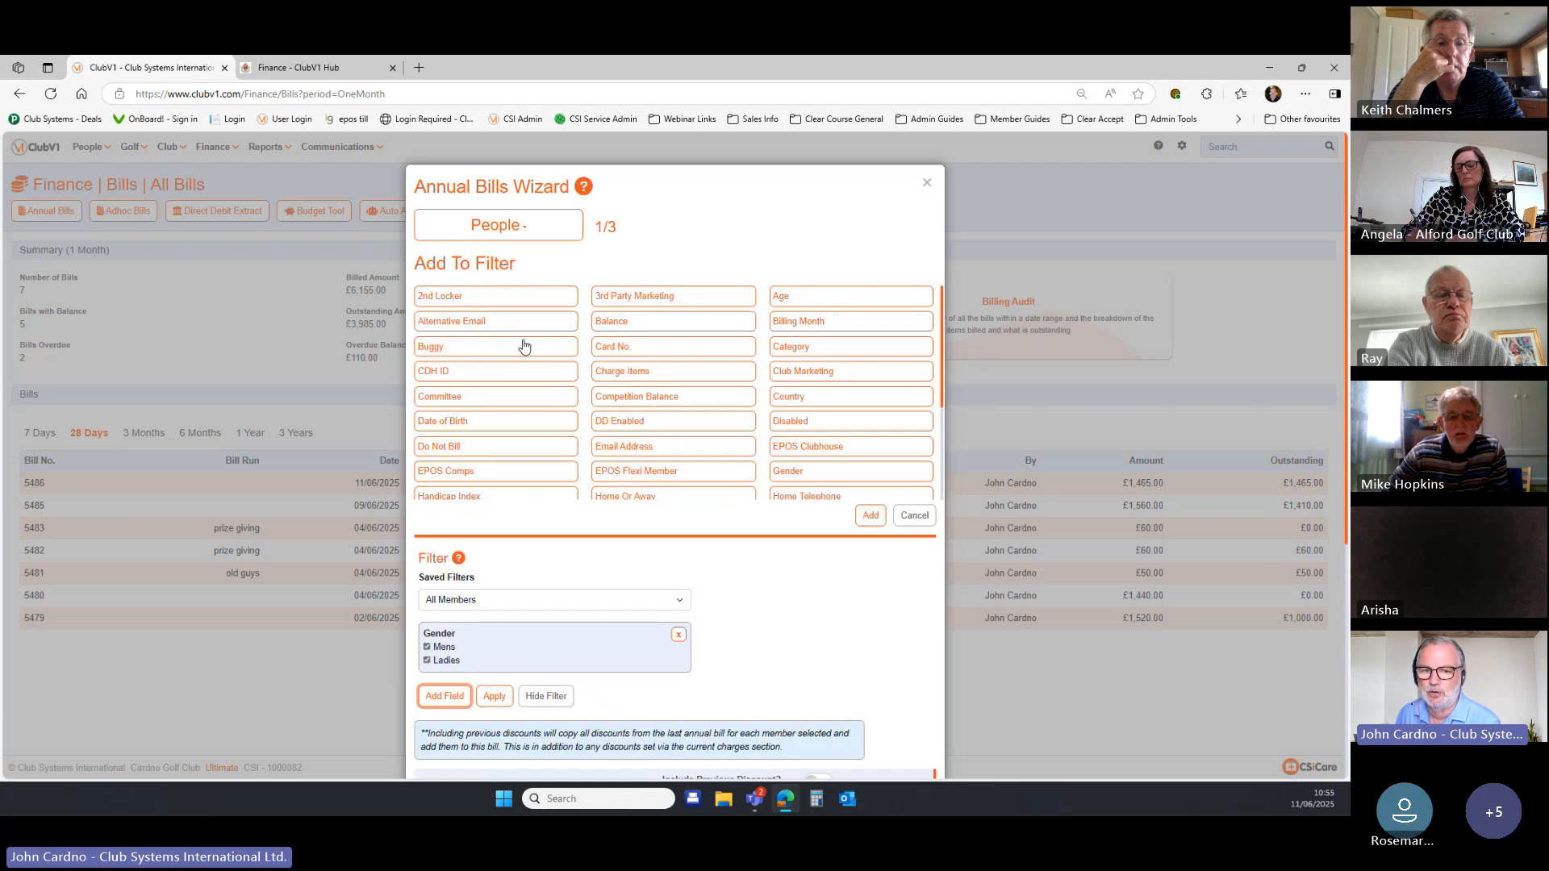
left_click(871, 515)
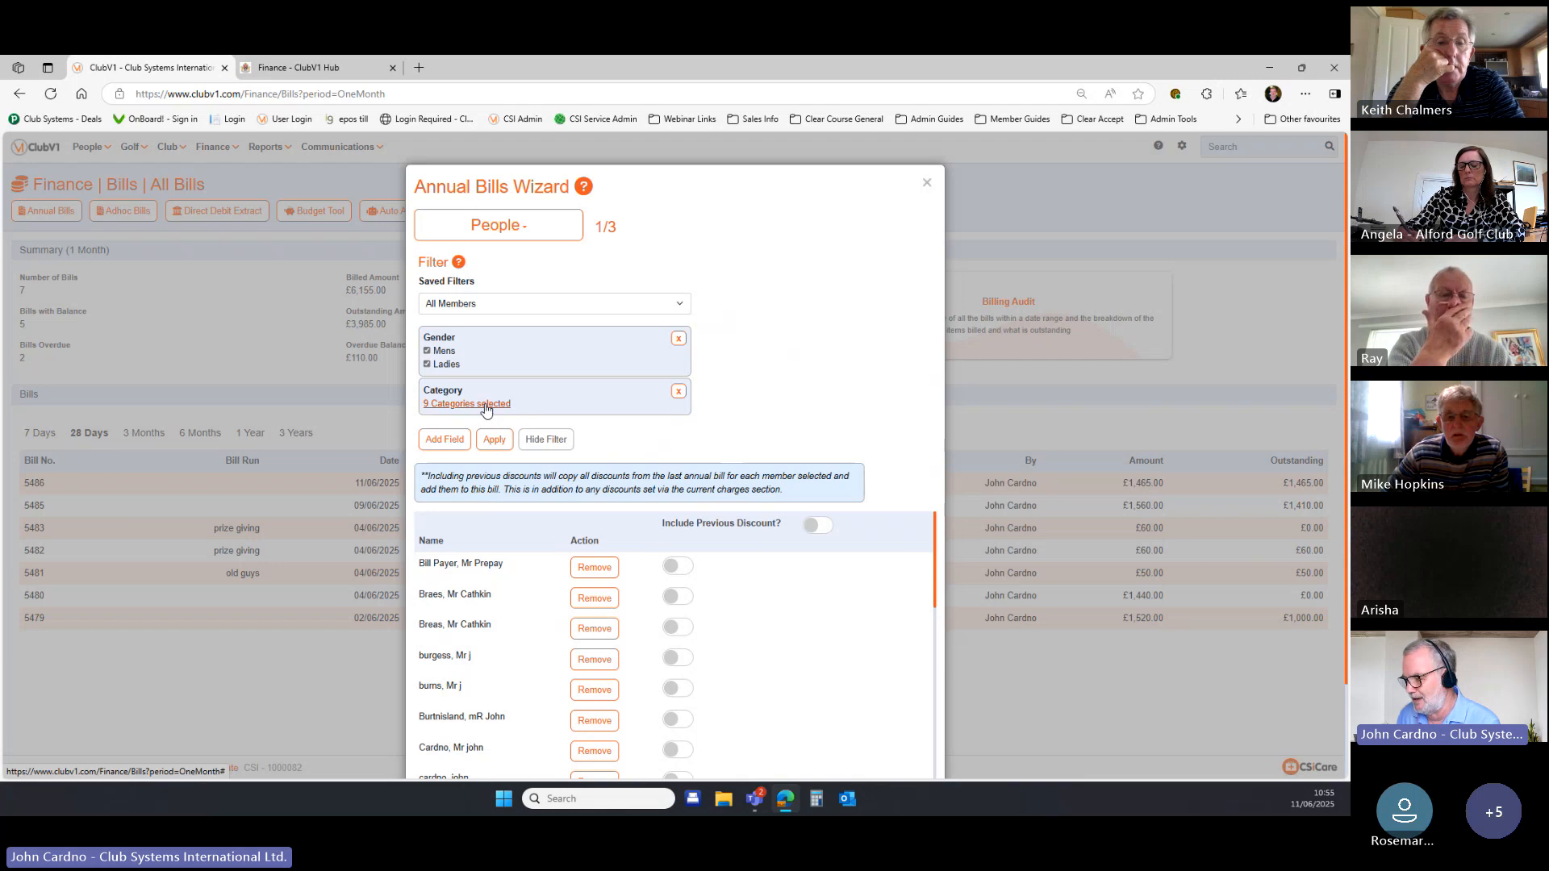
left_click(485, 404)
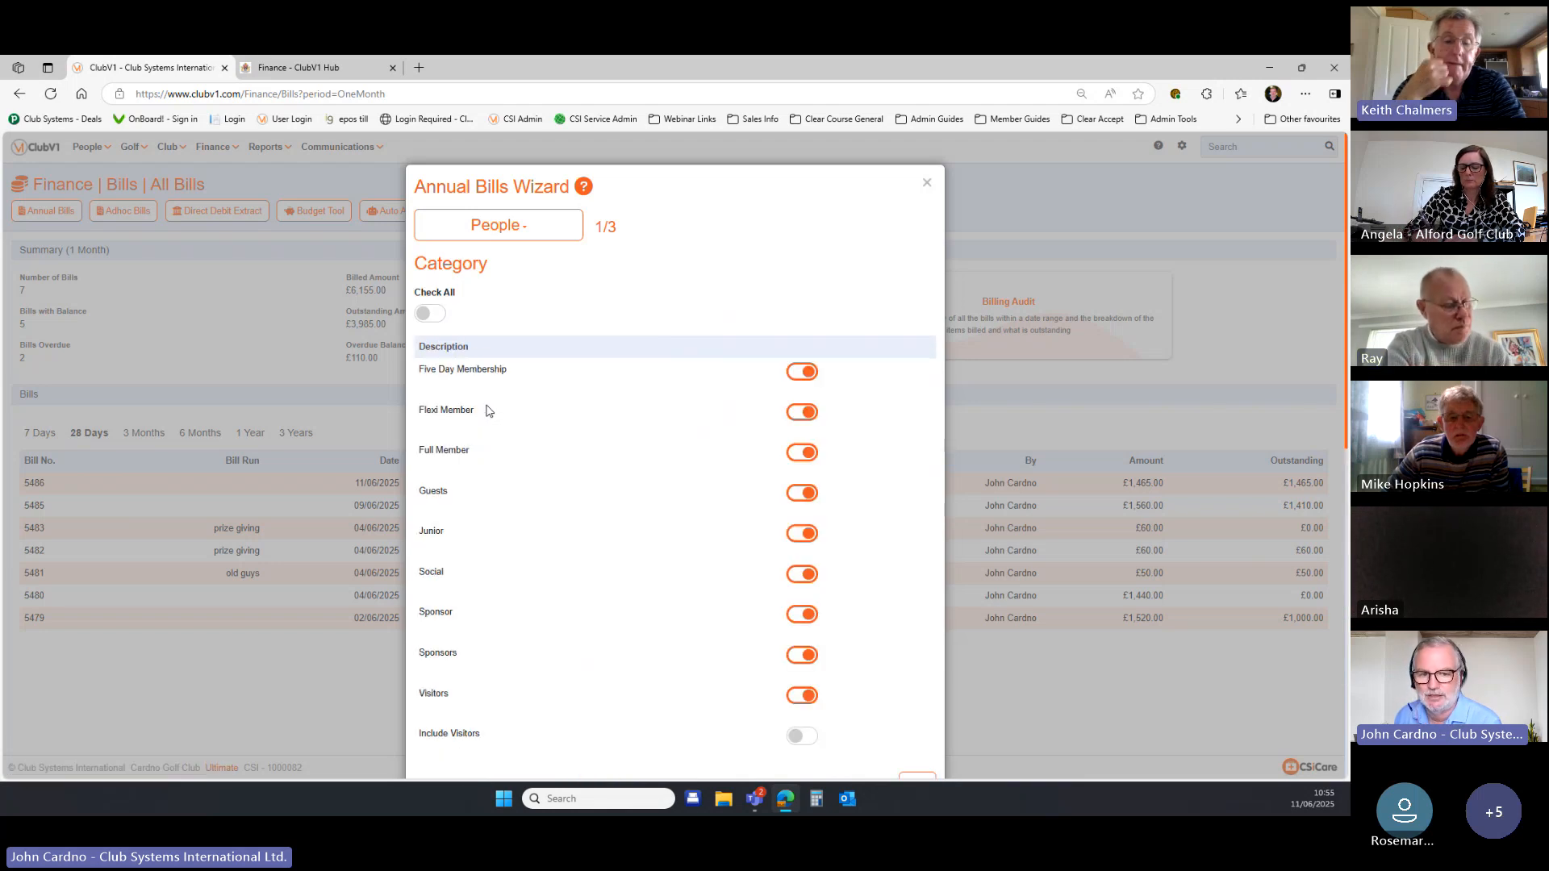
left_click(432, 314)
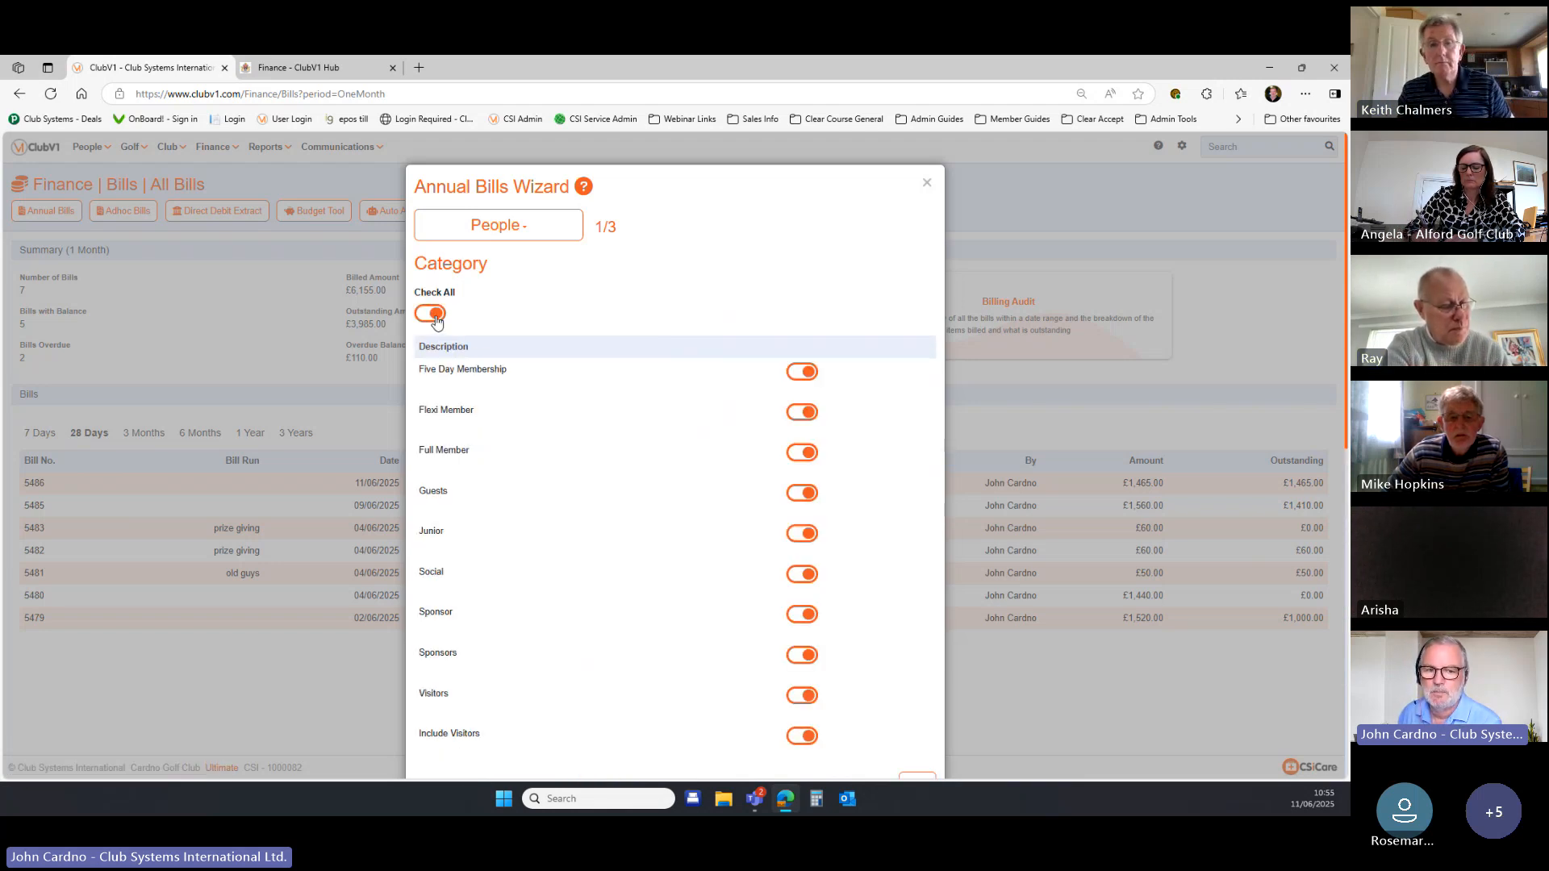
left_click(431, 315)
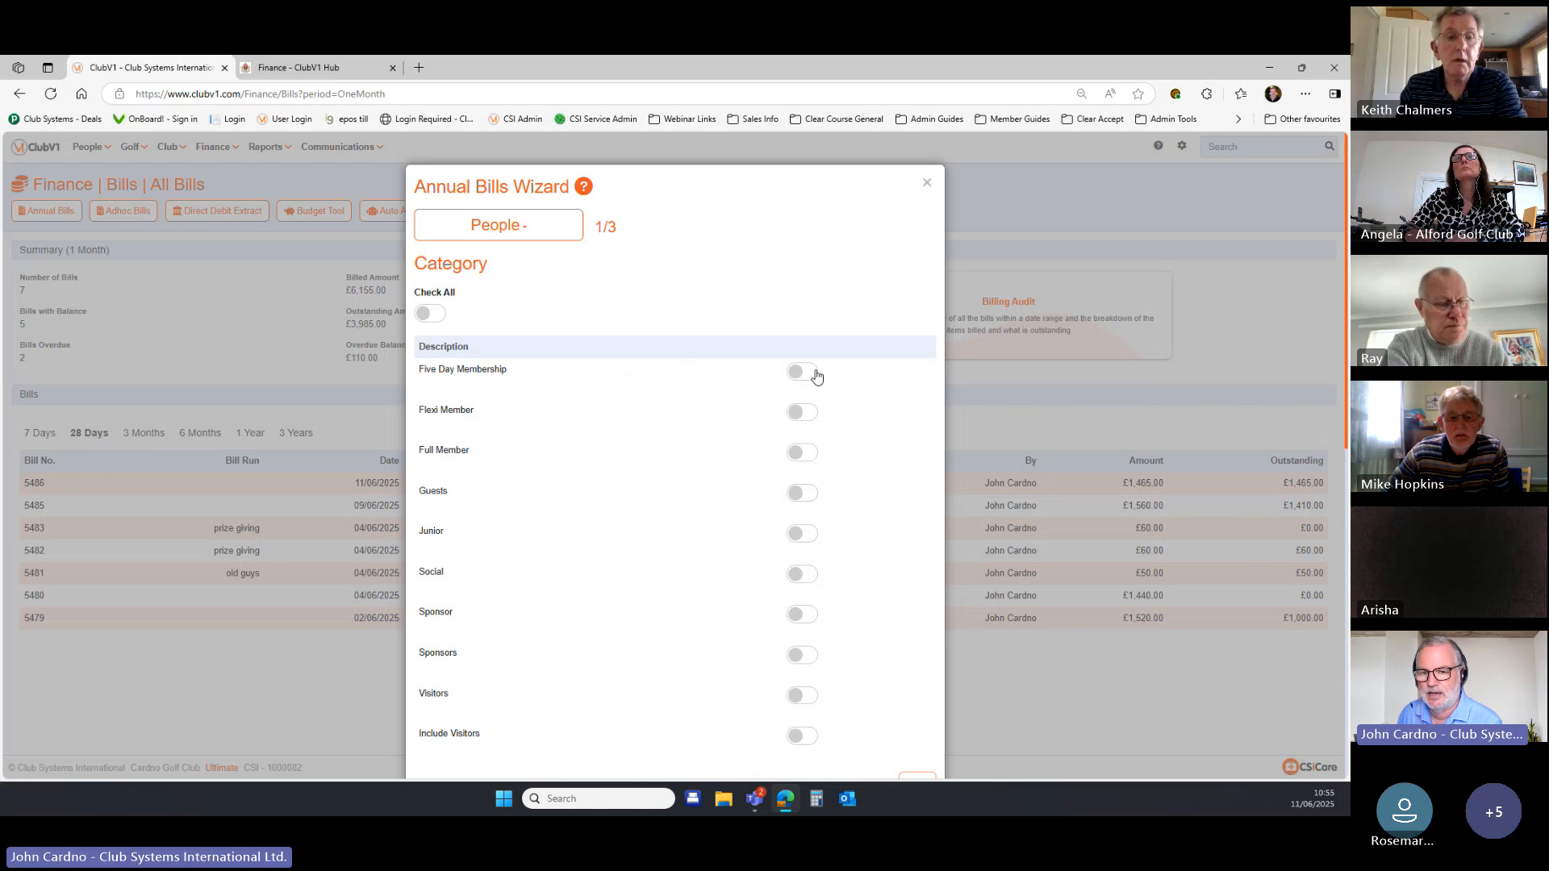
left_click(805, 373)
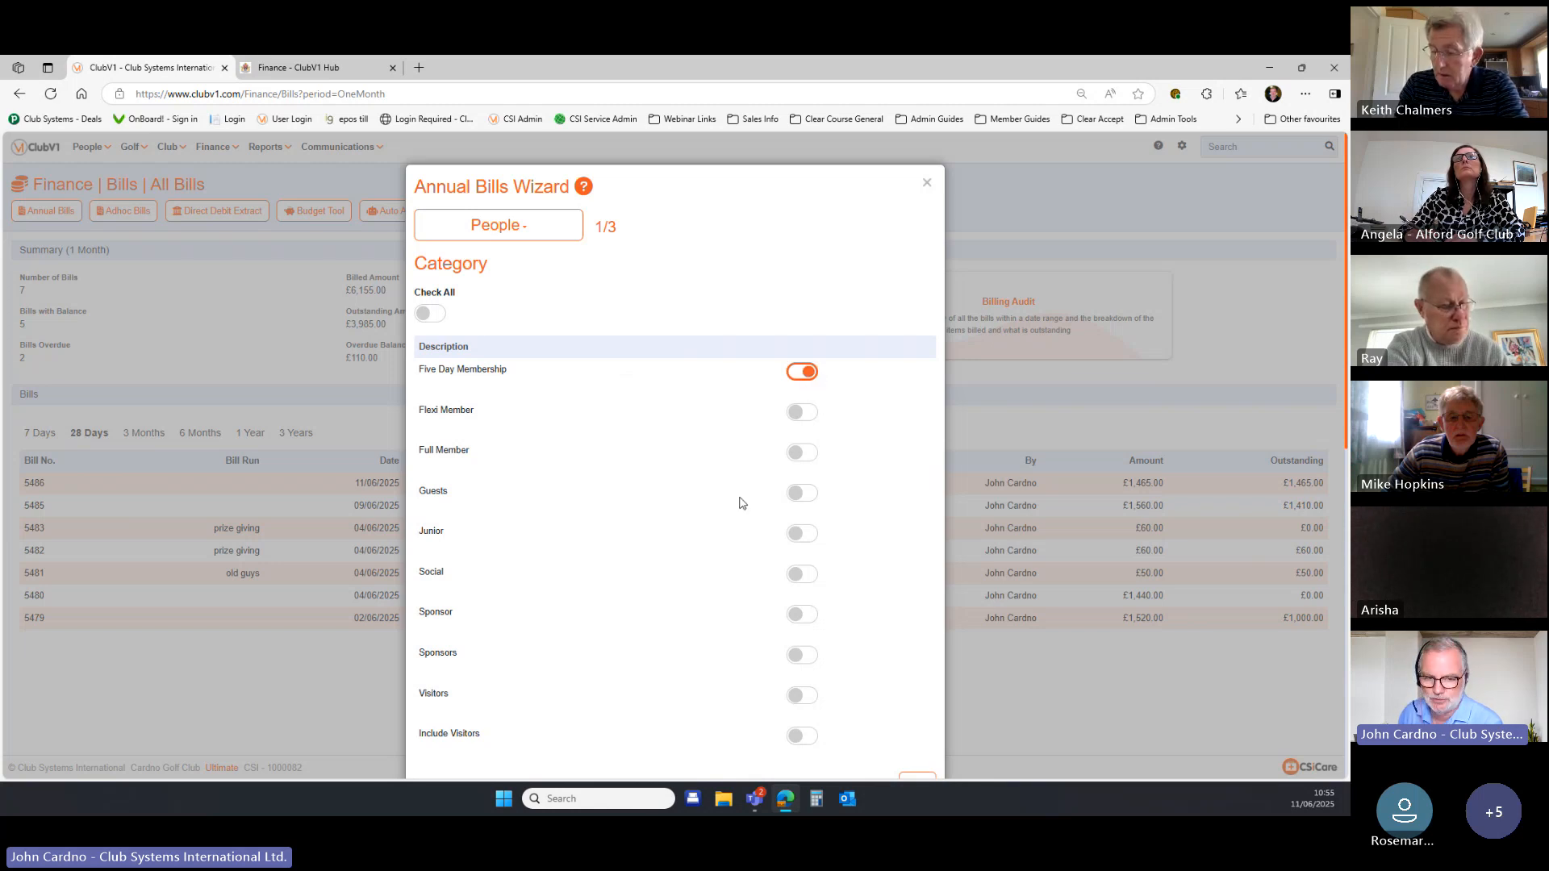
scroll(838, 517, "down", 2)
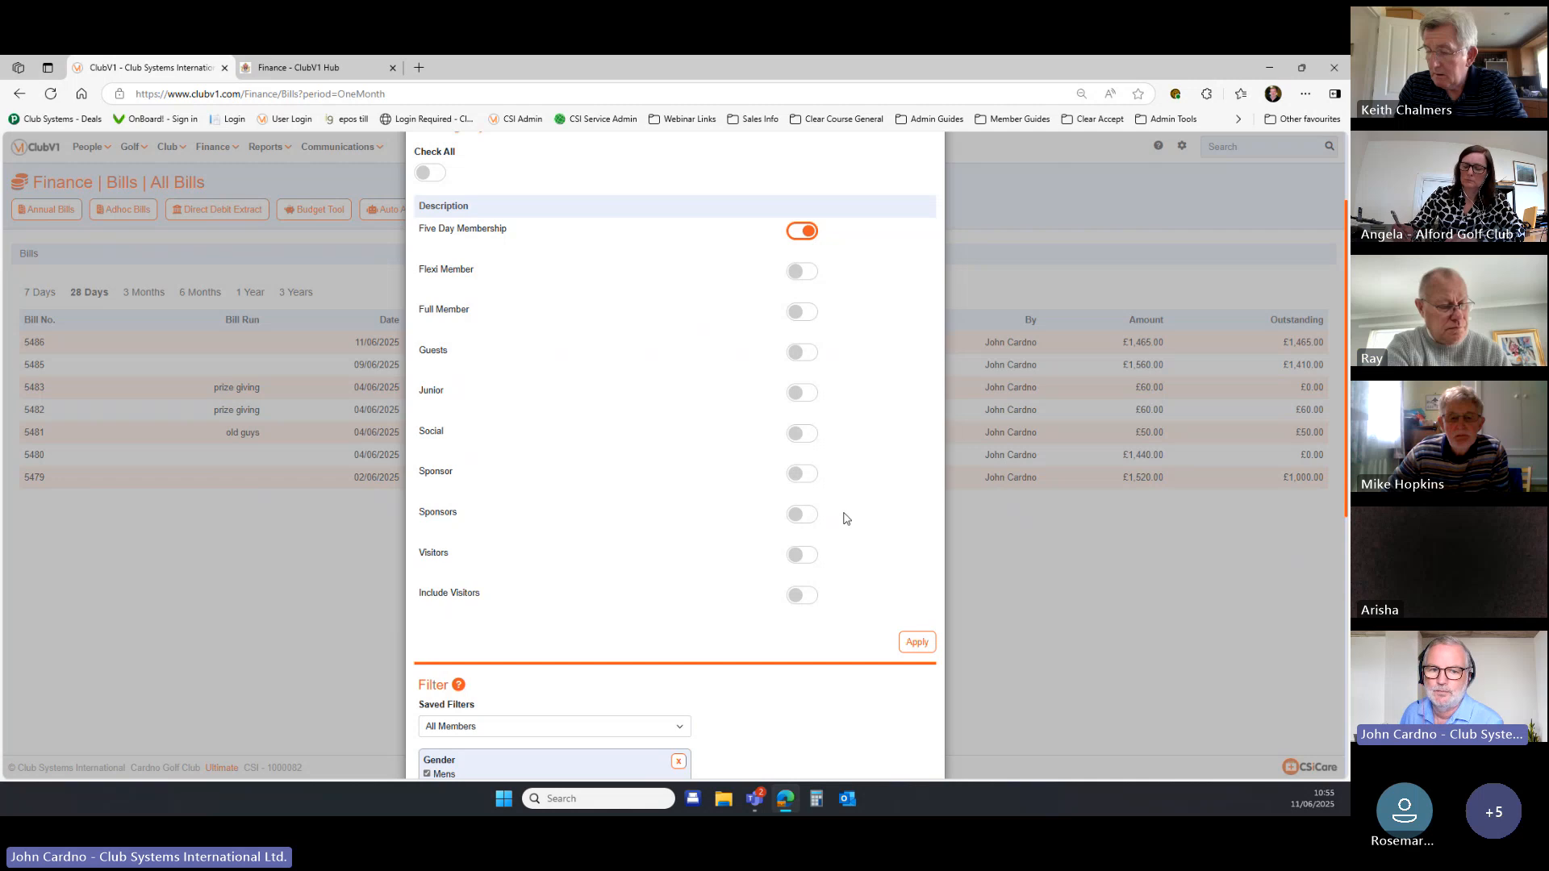
left_click(802, 231)
left_click(801, 312)
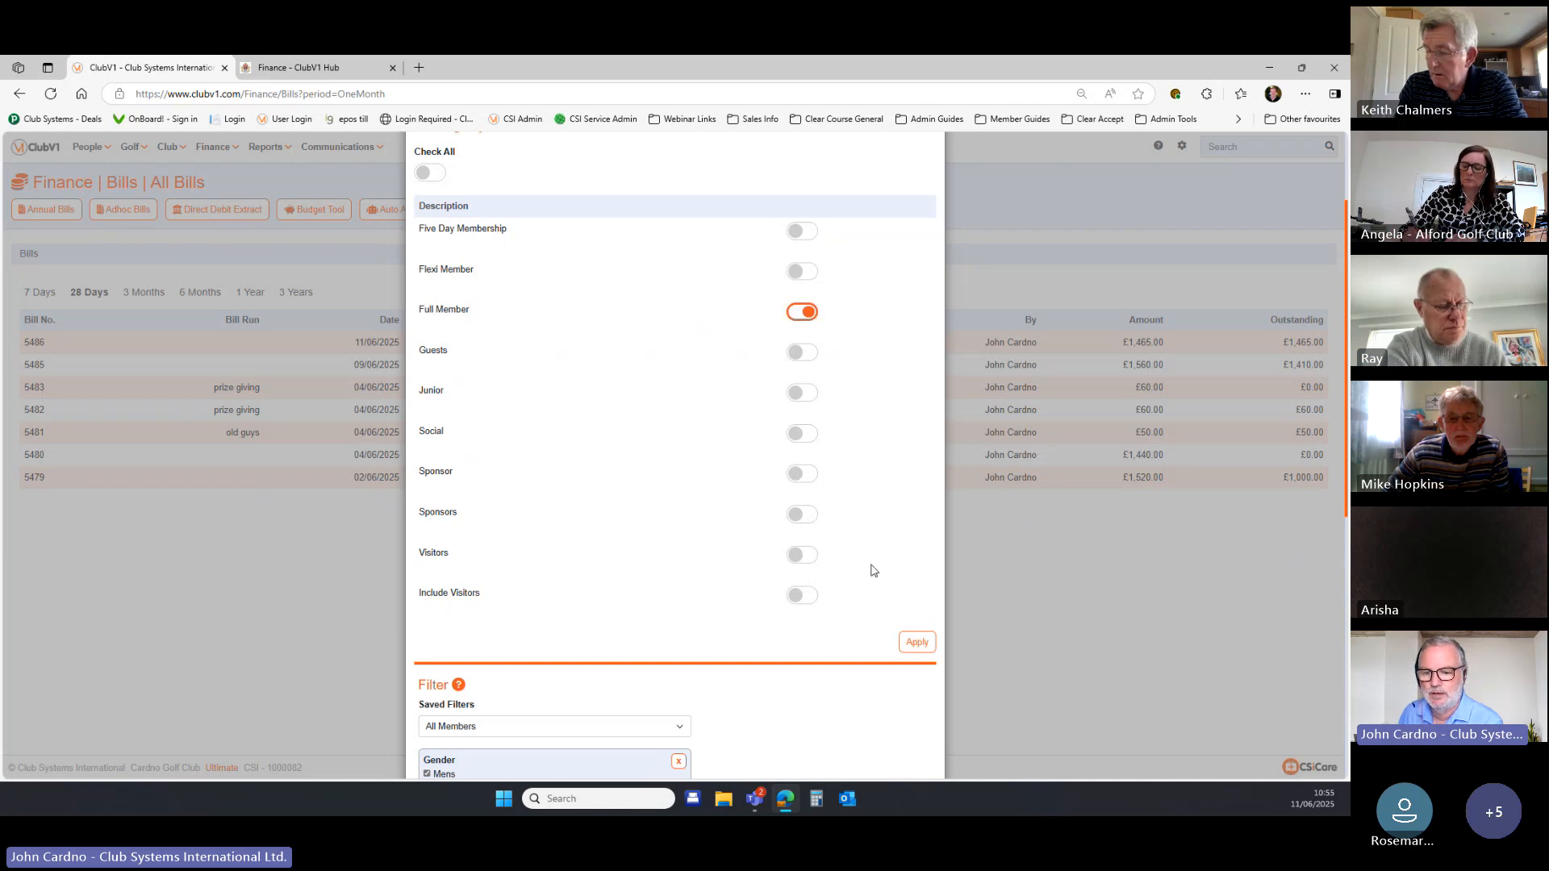
left_click(916, 652)
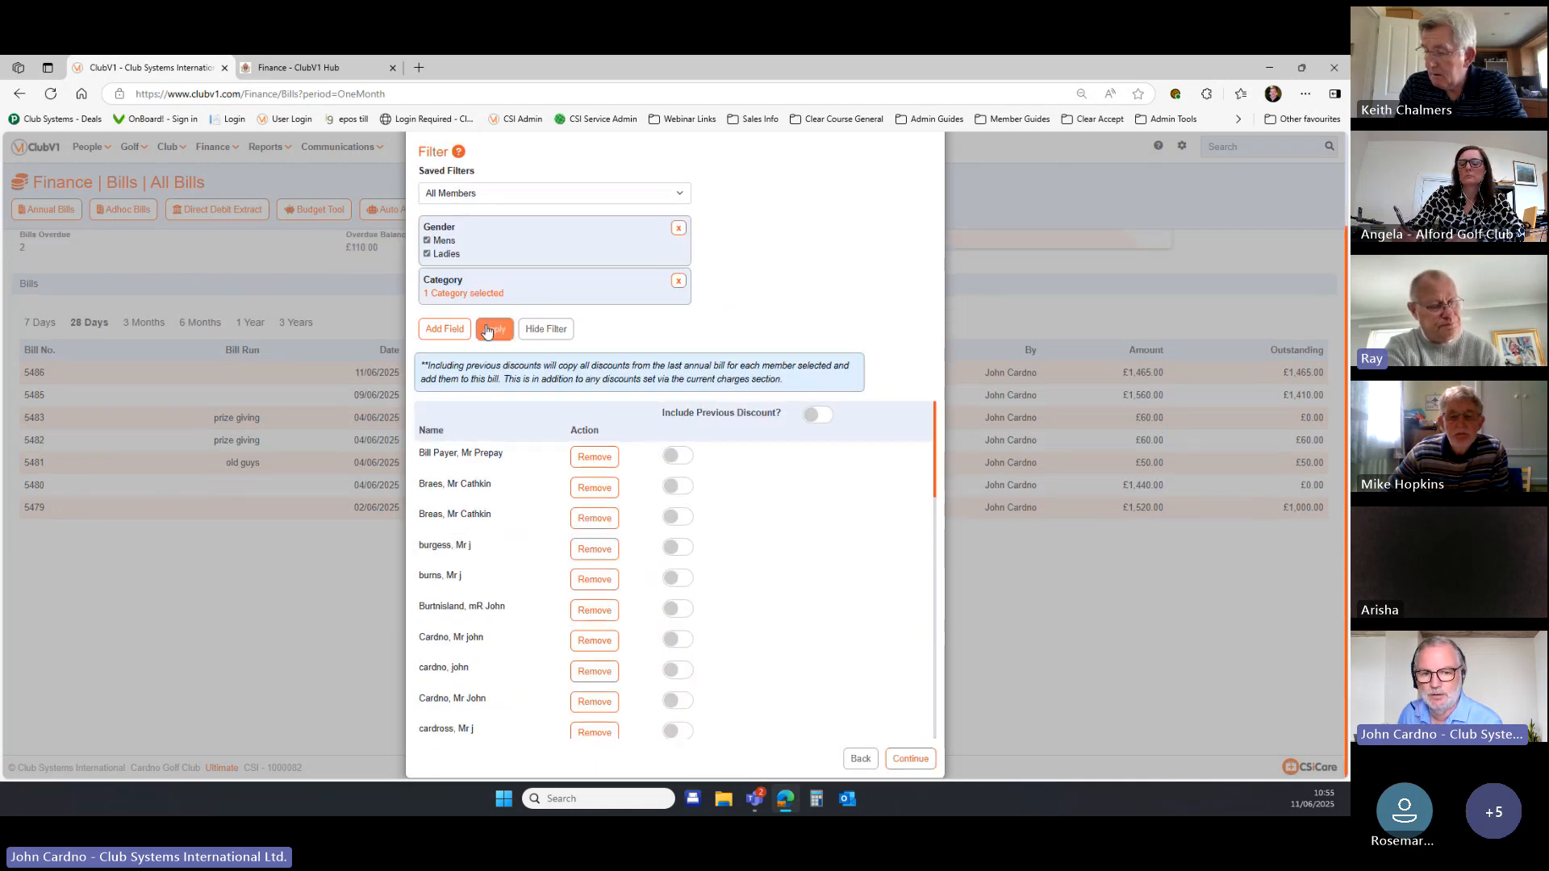
left_click(493, 330)
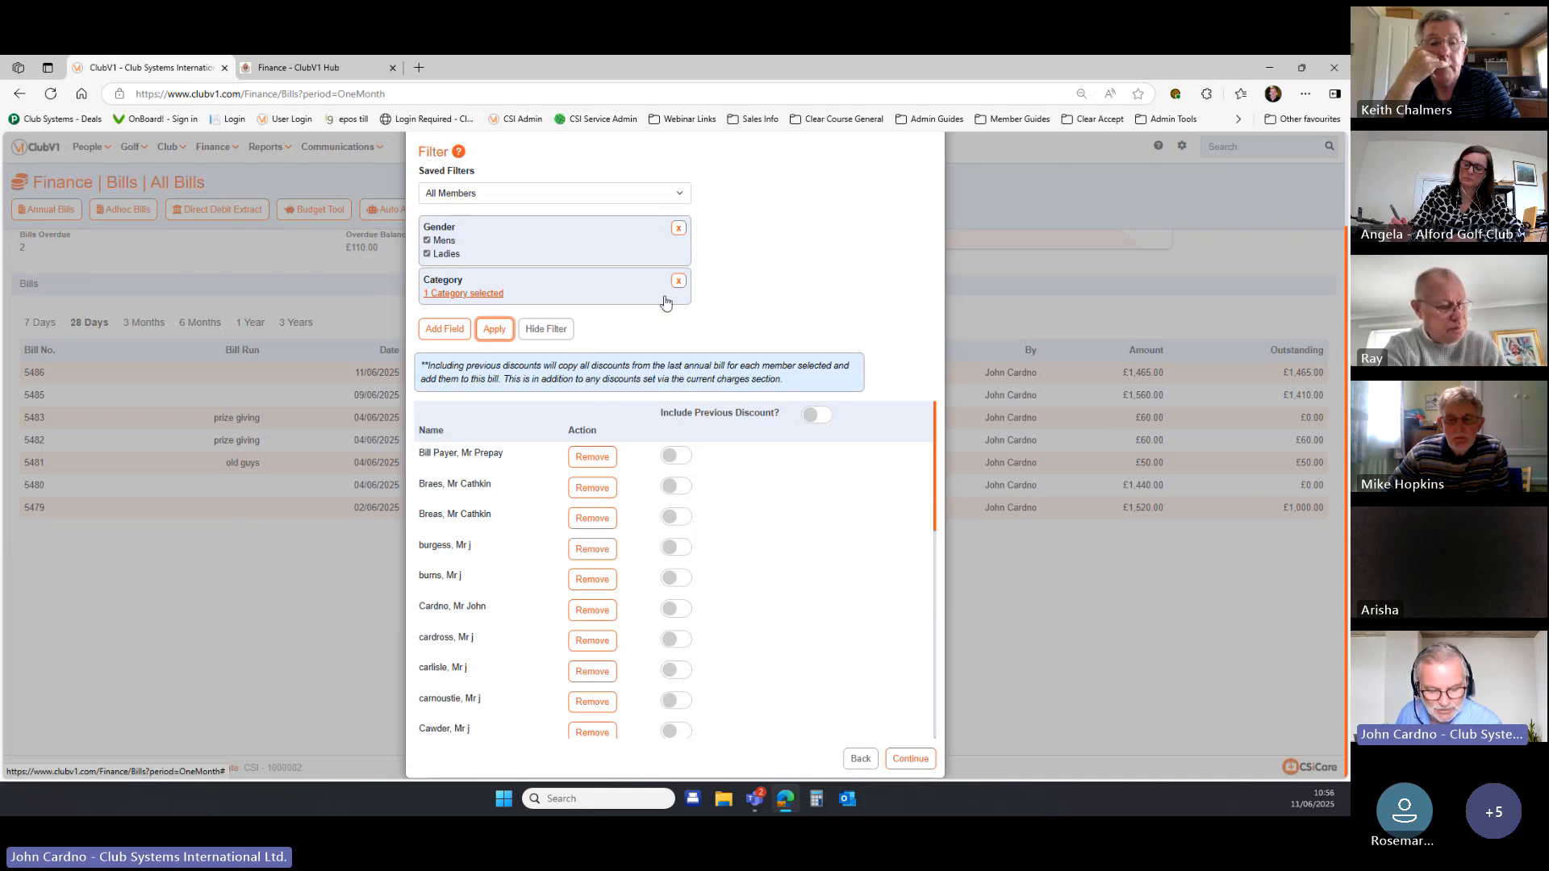
Add a DD Enabled filter set to Yes only and apply it to the list of people being billed.
left_click(449, 331)
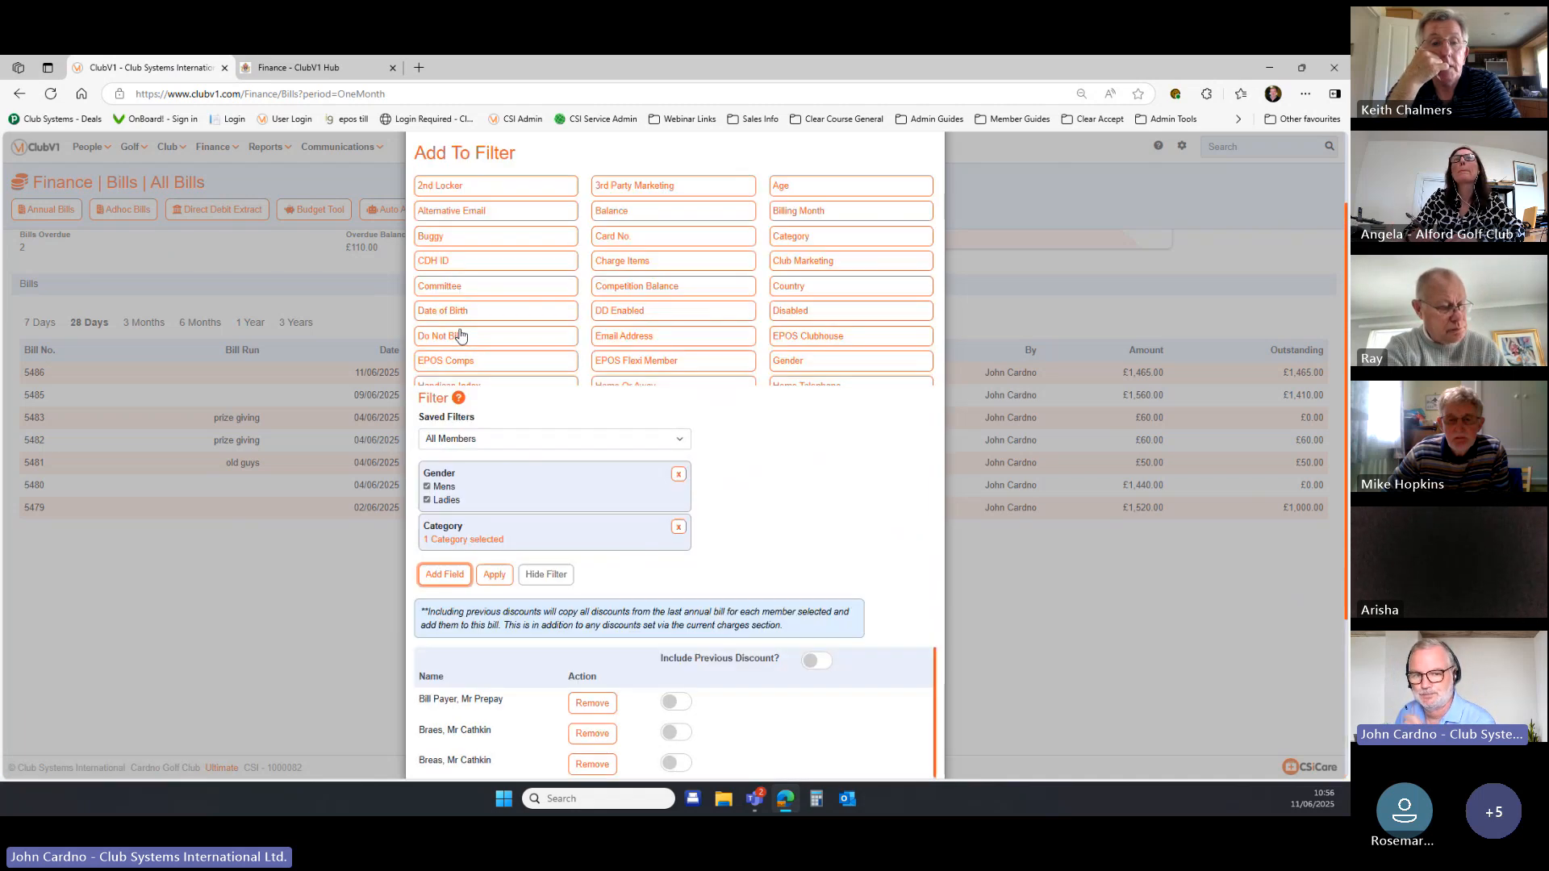
left_click(613, 315)
left_click(871, 404)
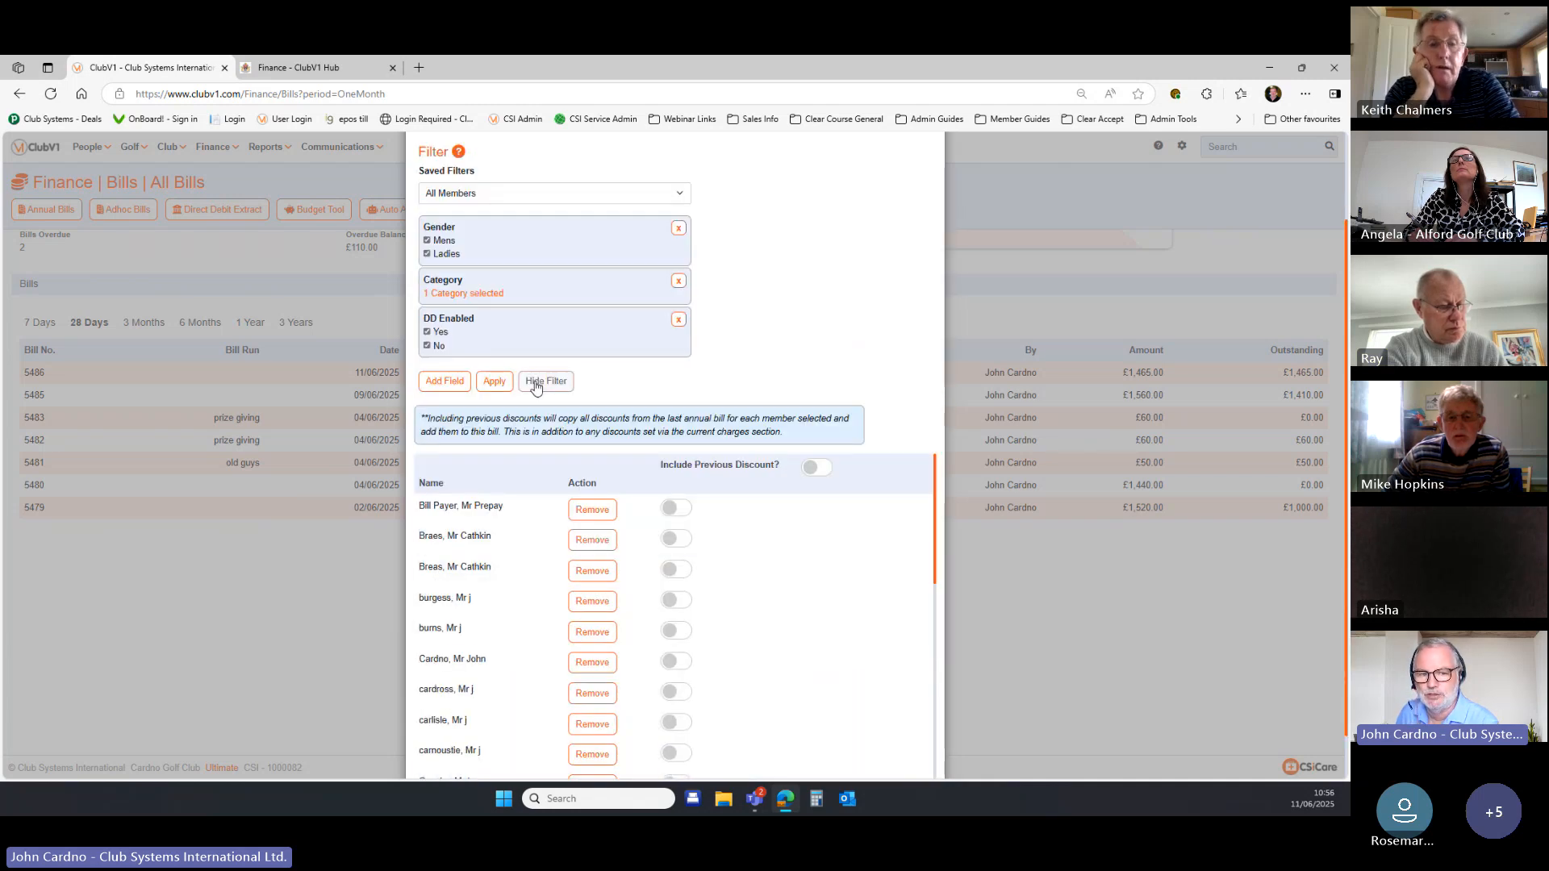
left_click(428, 346)
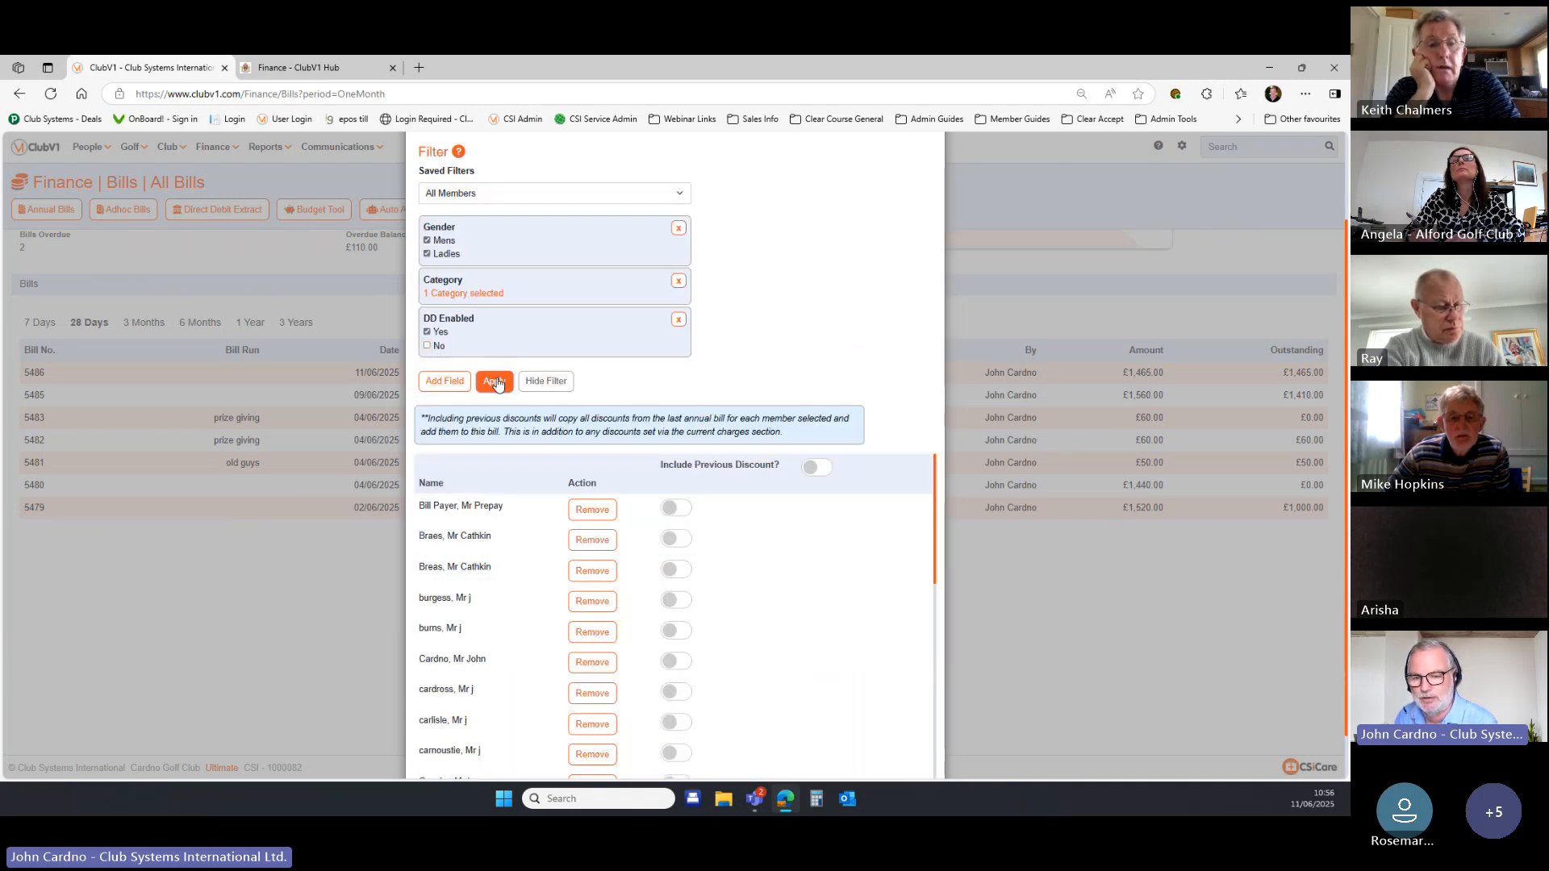
left_click(495, 383)
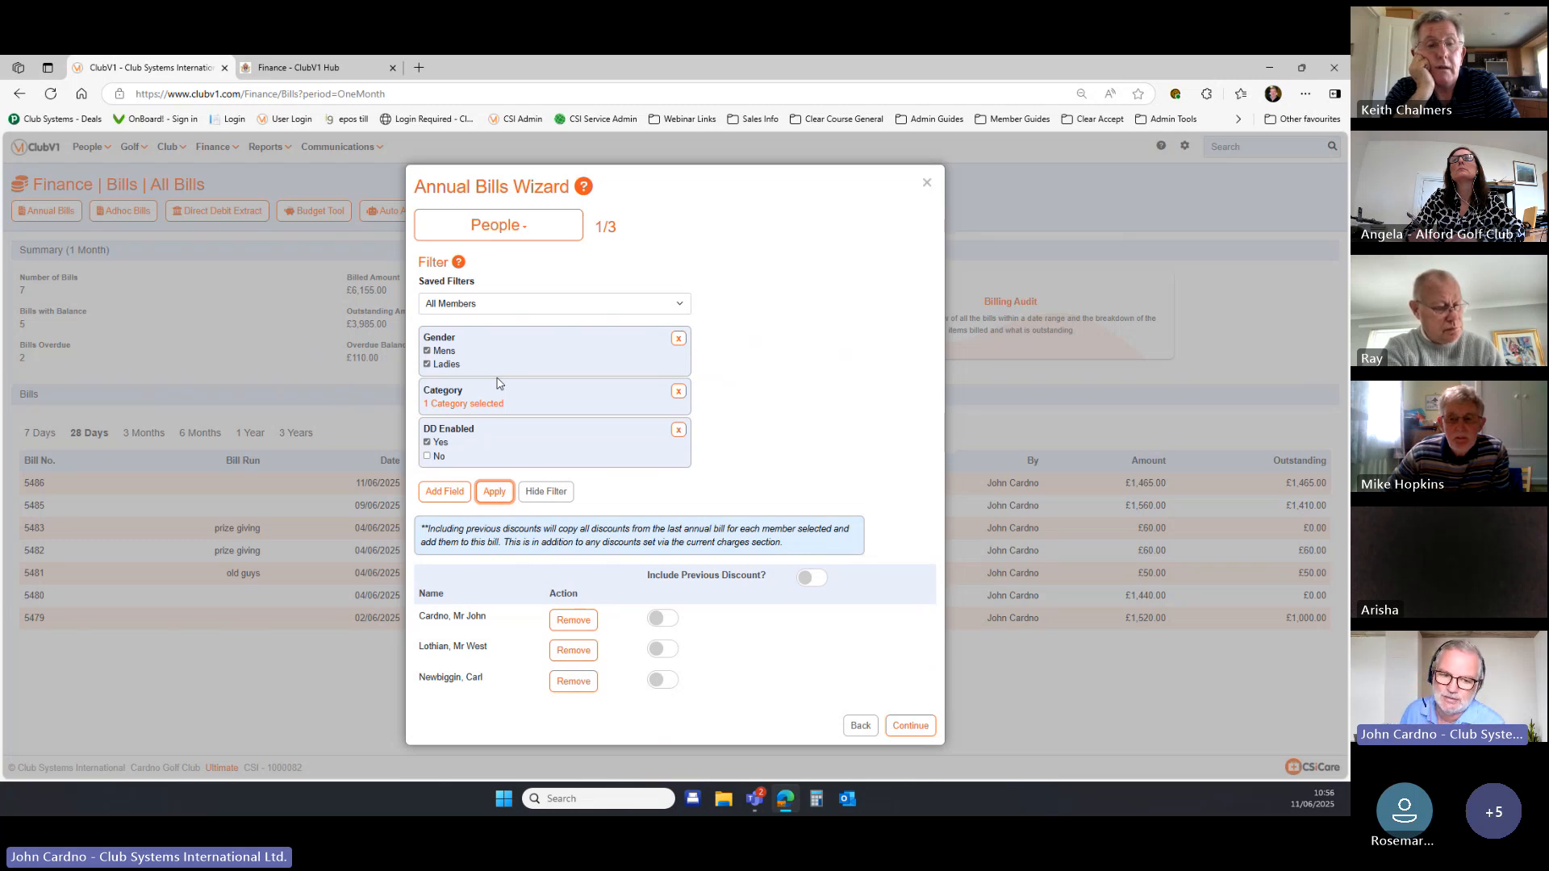
Switch the DD Enabled filter to No only, apply it to the people list and continue to the bill run information.
left_click(427, 456)
left_click(427, 443)
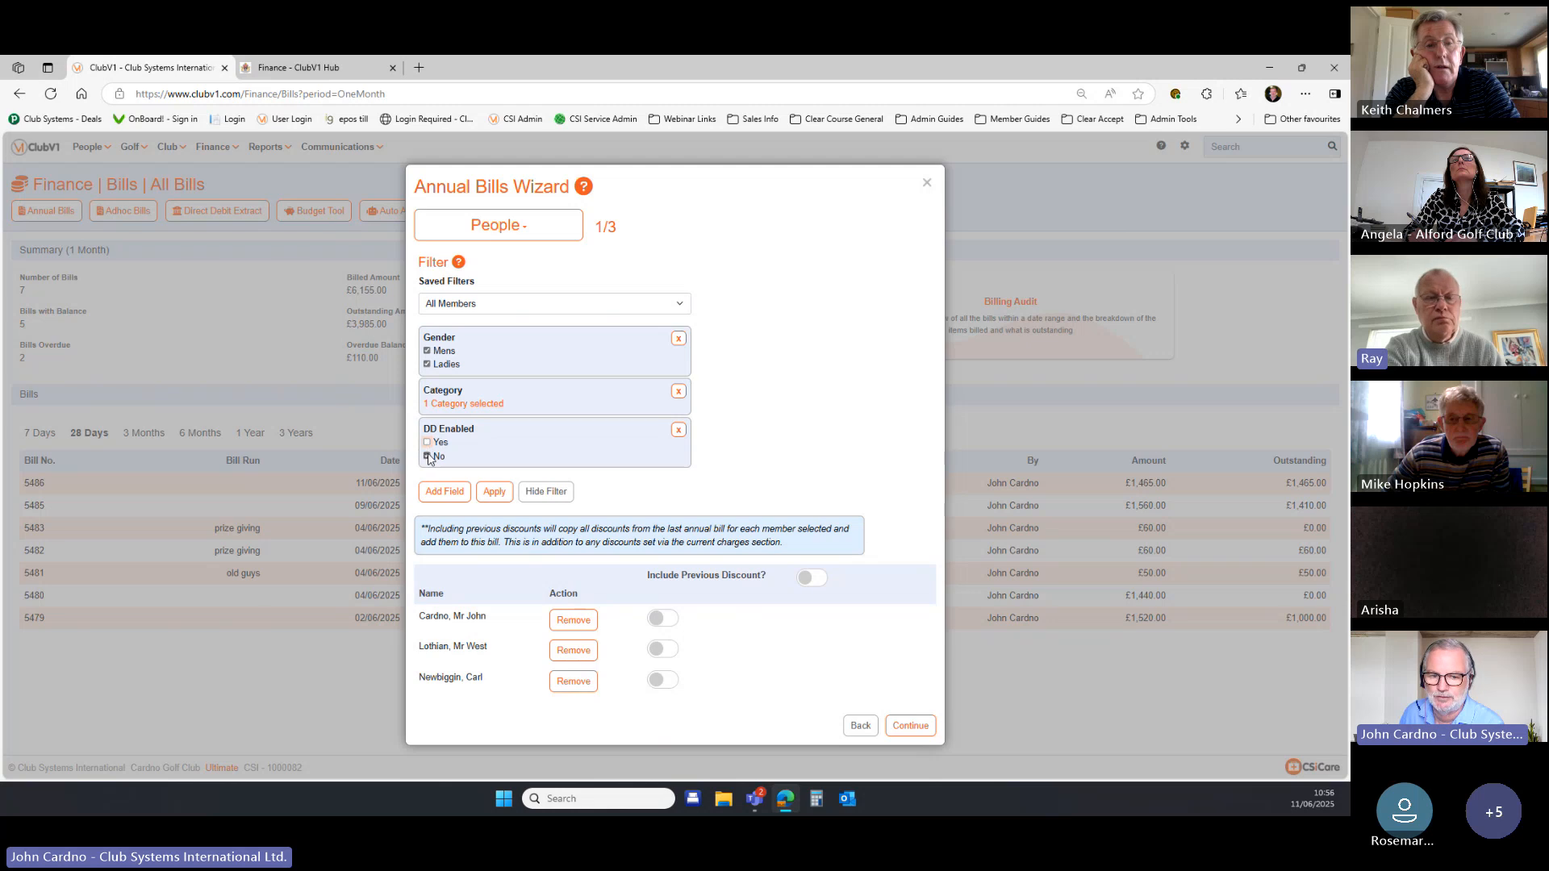
left_click(493, 490)
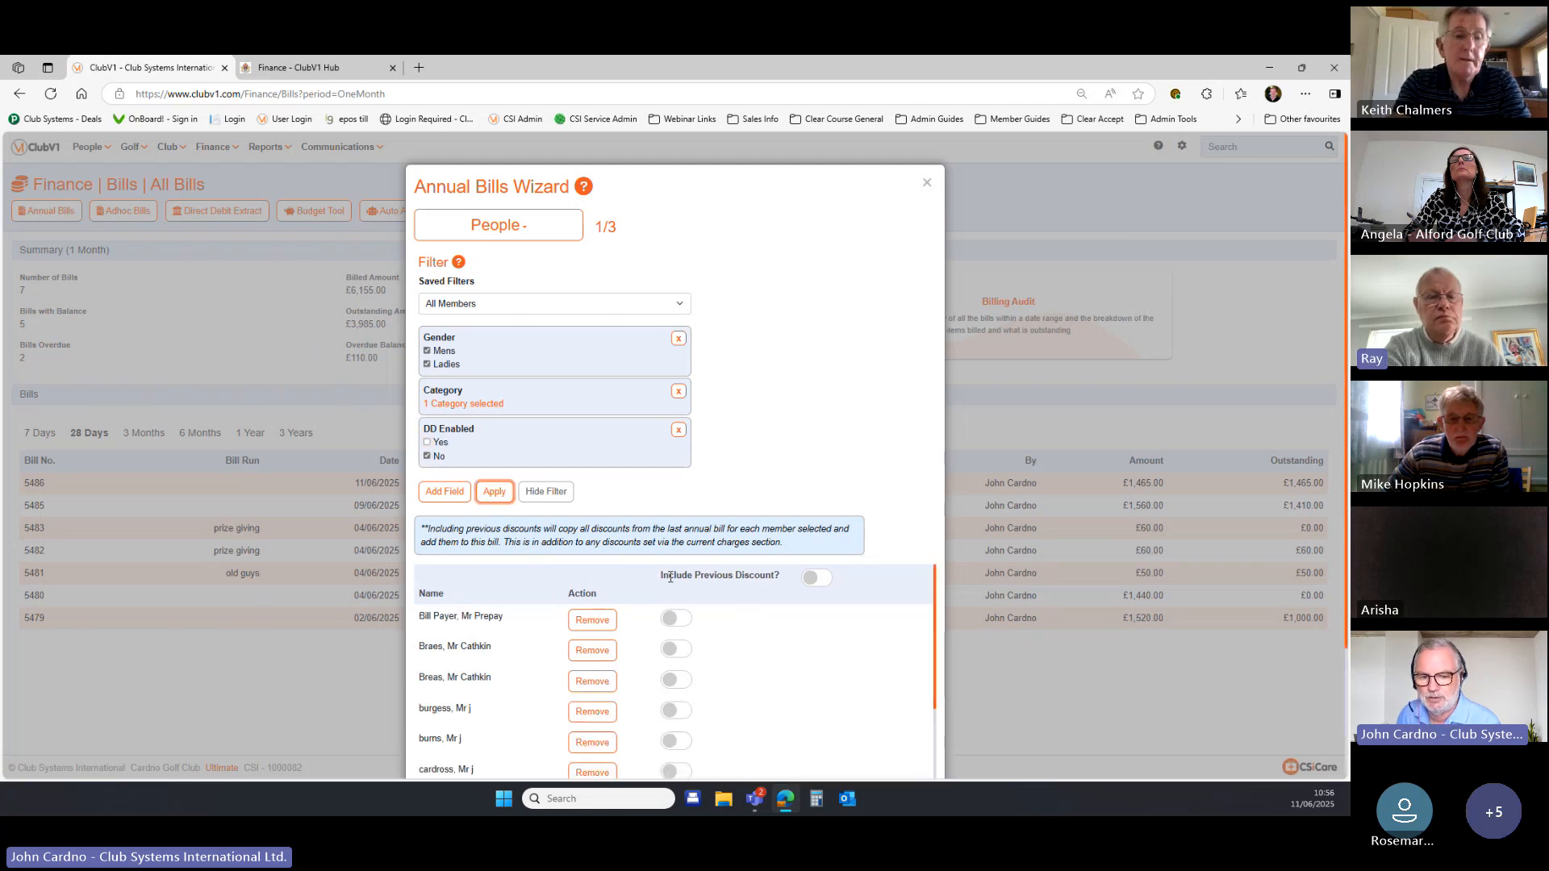
scroll(870, 642, "down", 5)
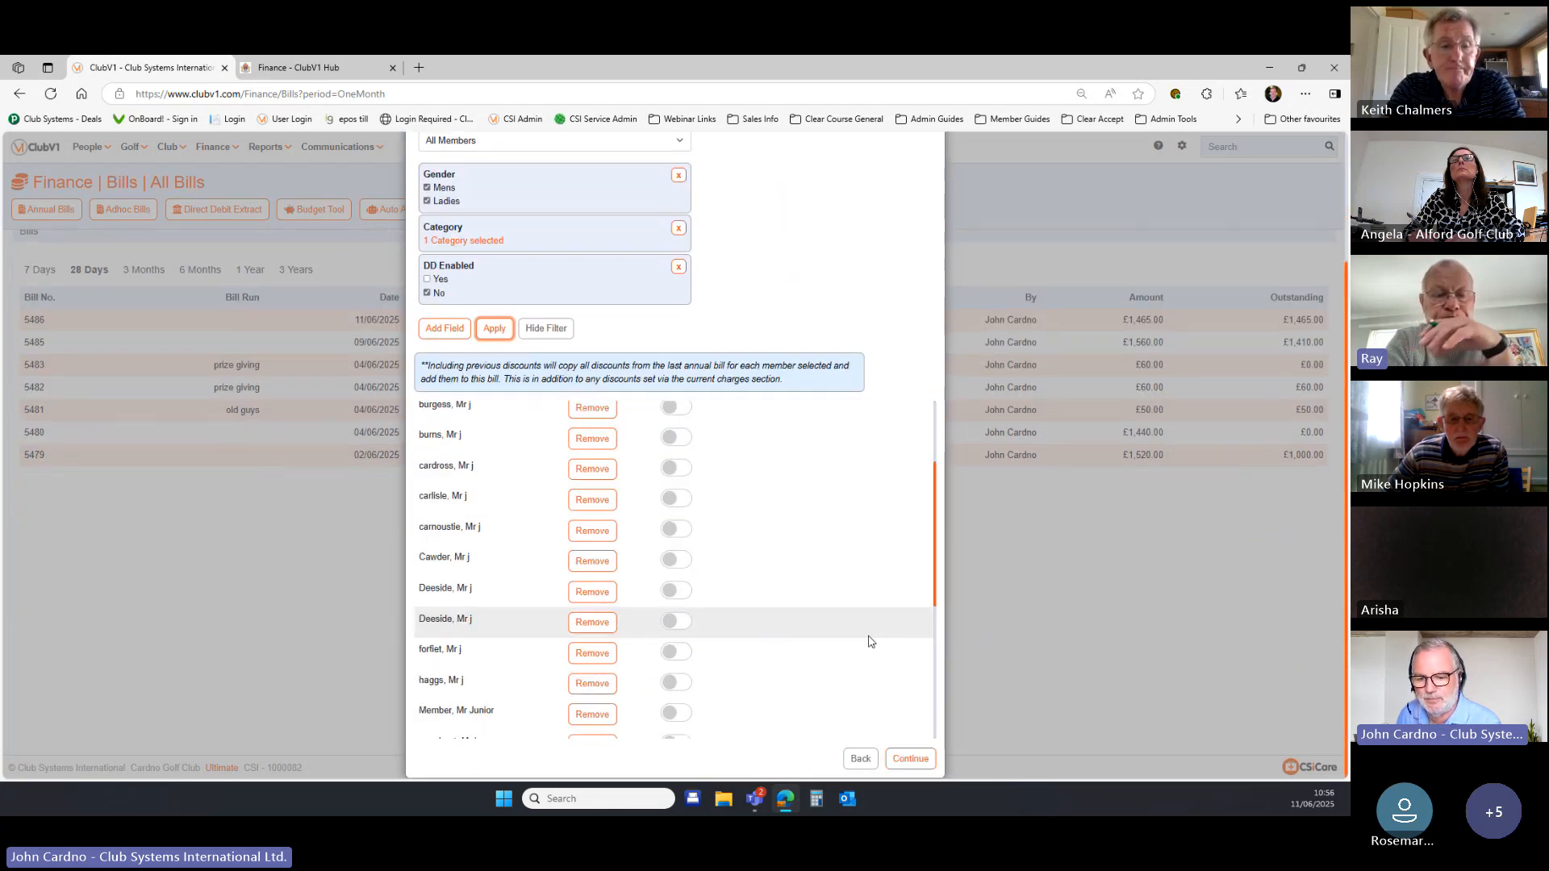
left_click(910, 758)
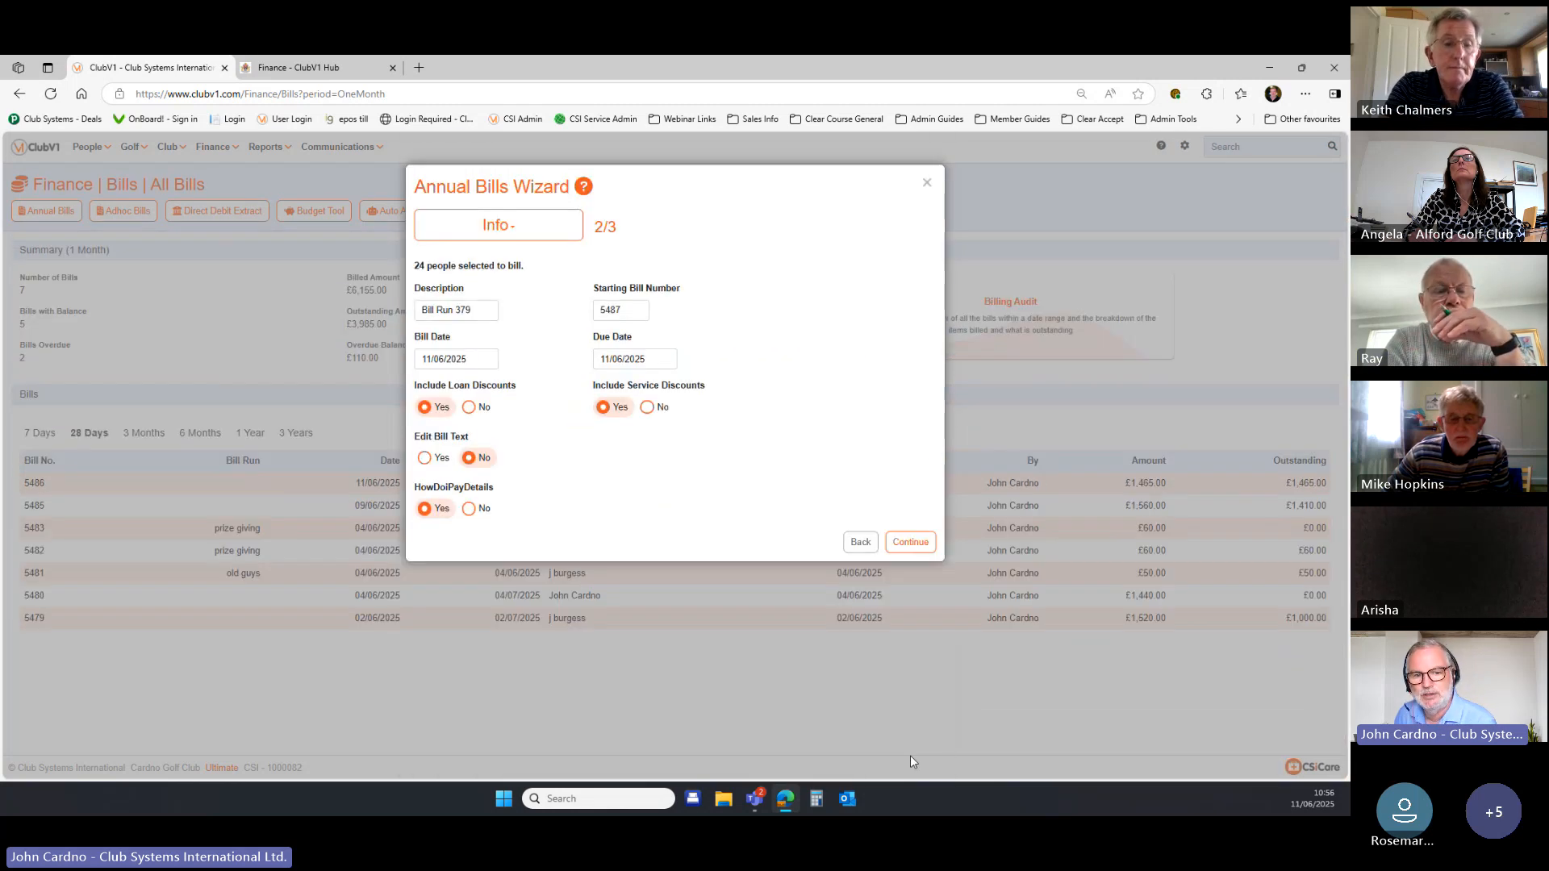
Describe the bill run as "Full Member 2025 non dd" and raise the bills with the default dates and discount options.
left_click(485, 311)
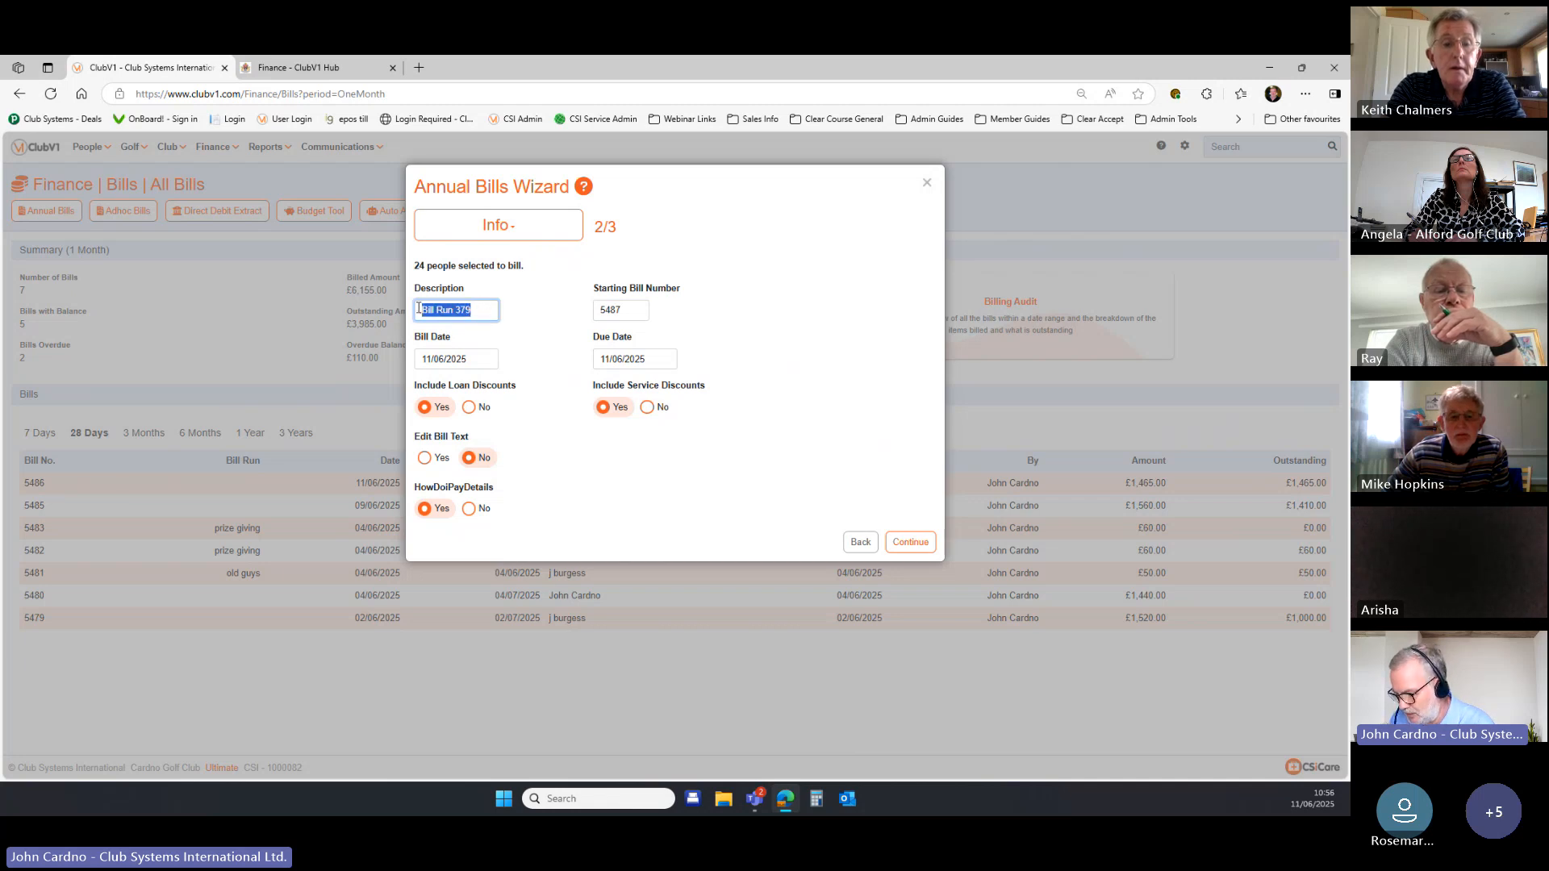
type("Full Mem")
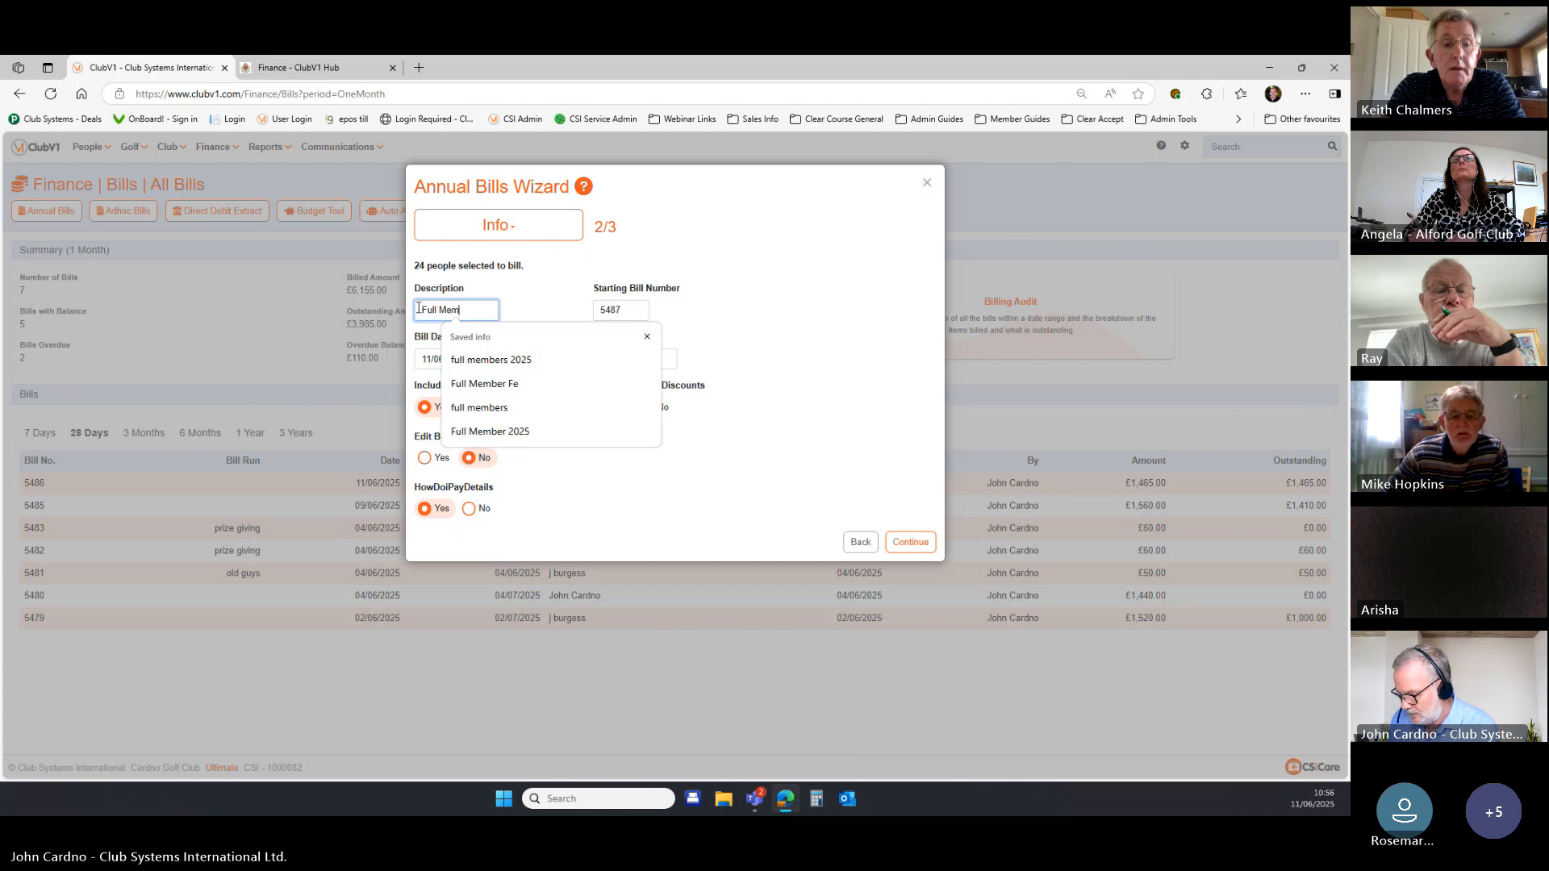
type("ber 2025")
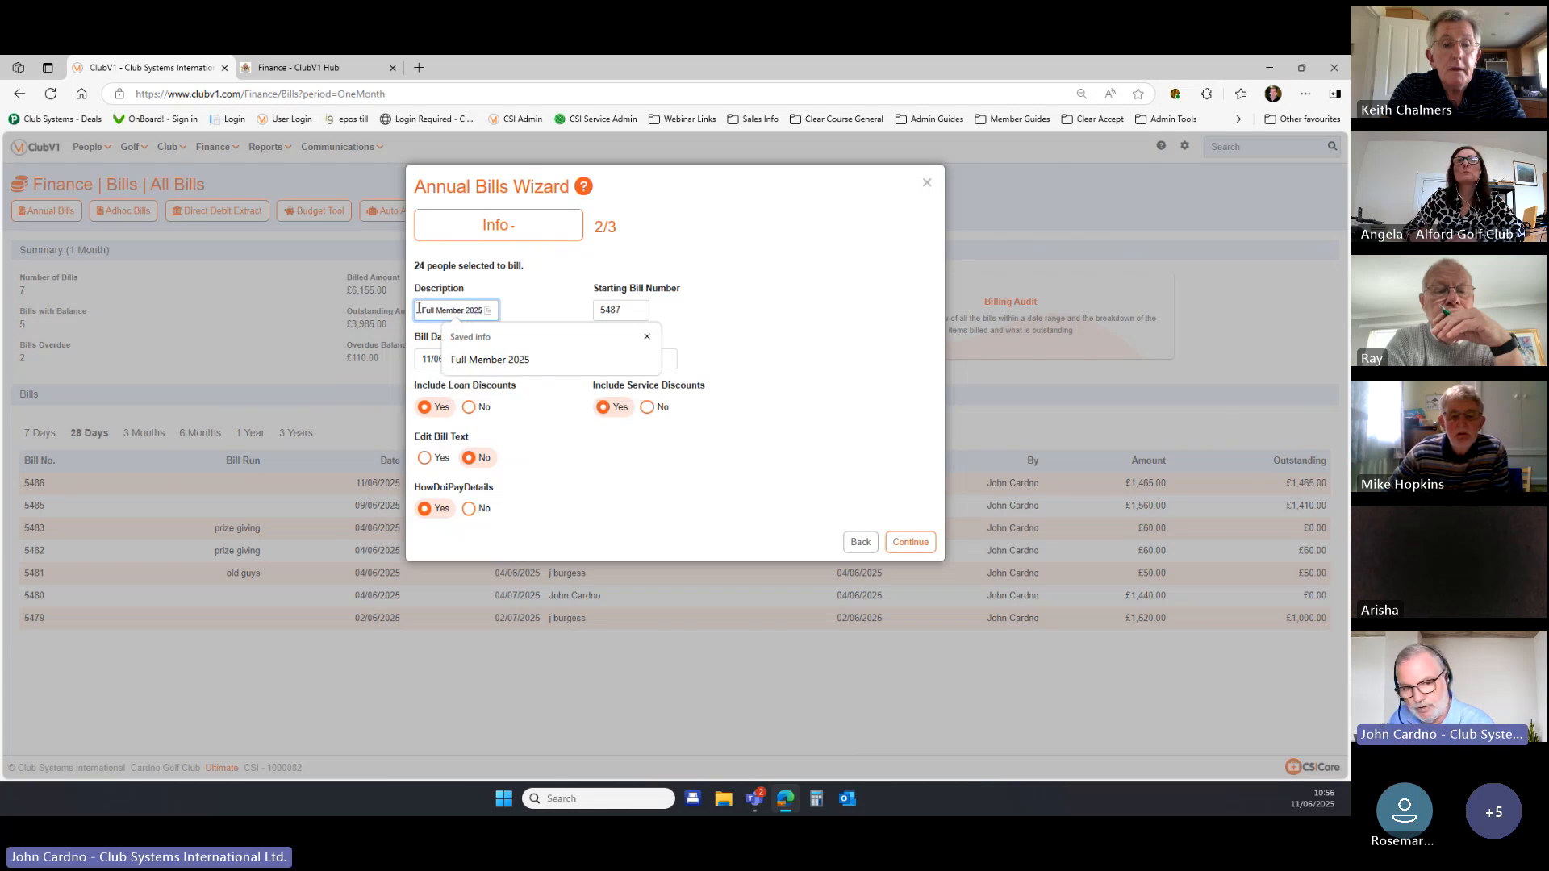
type("5")
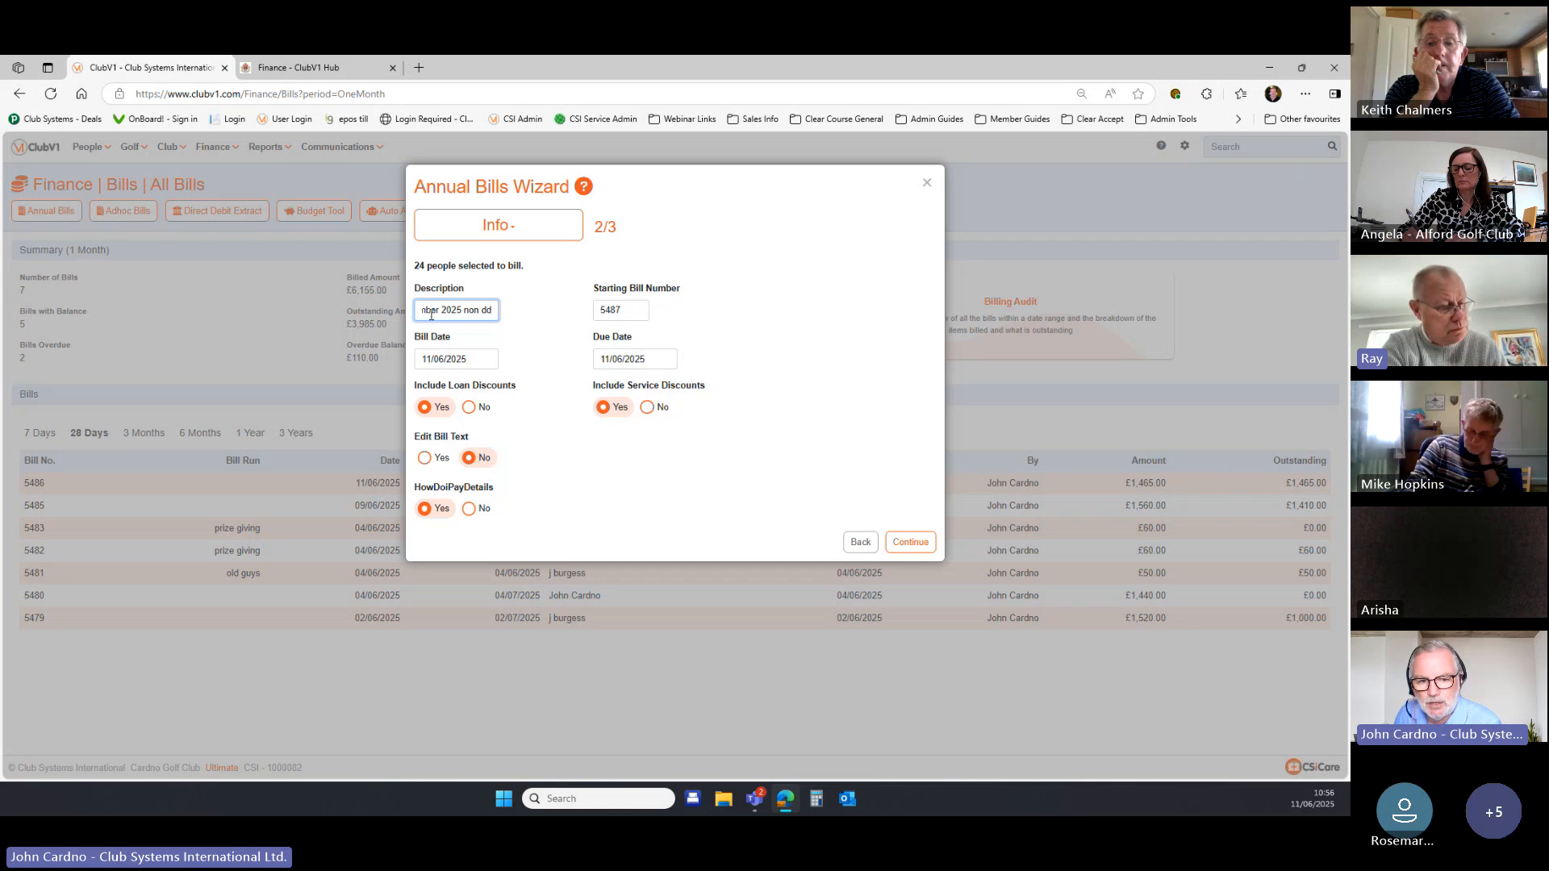
left_click(910, 541)
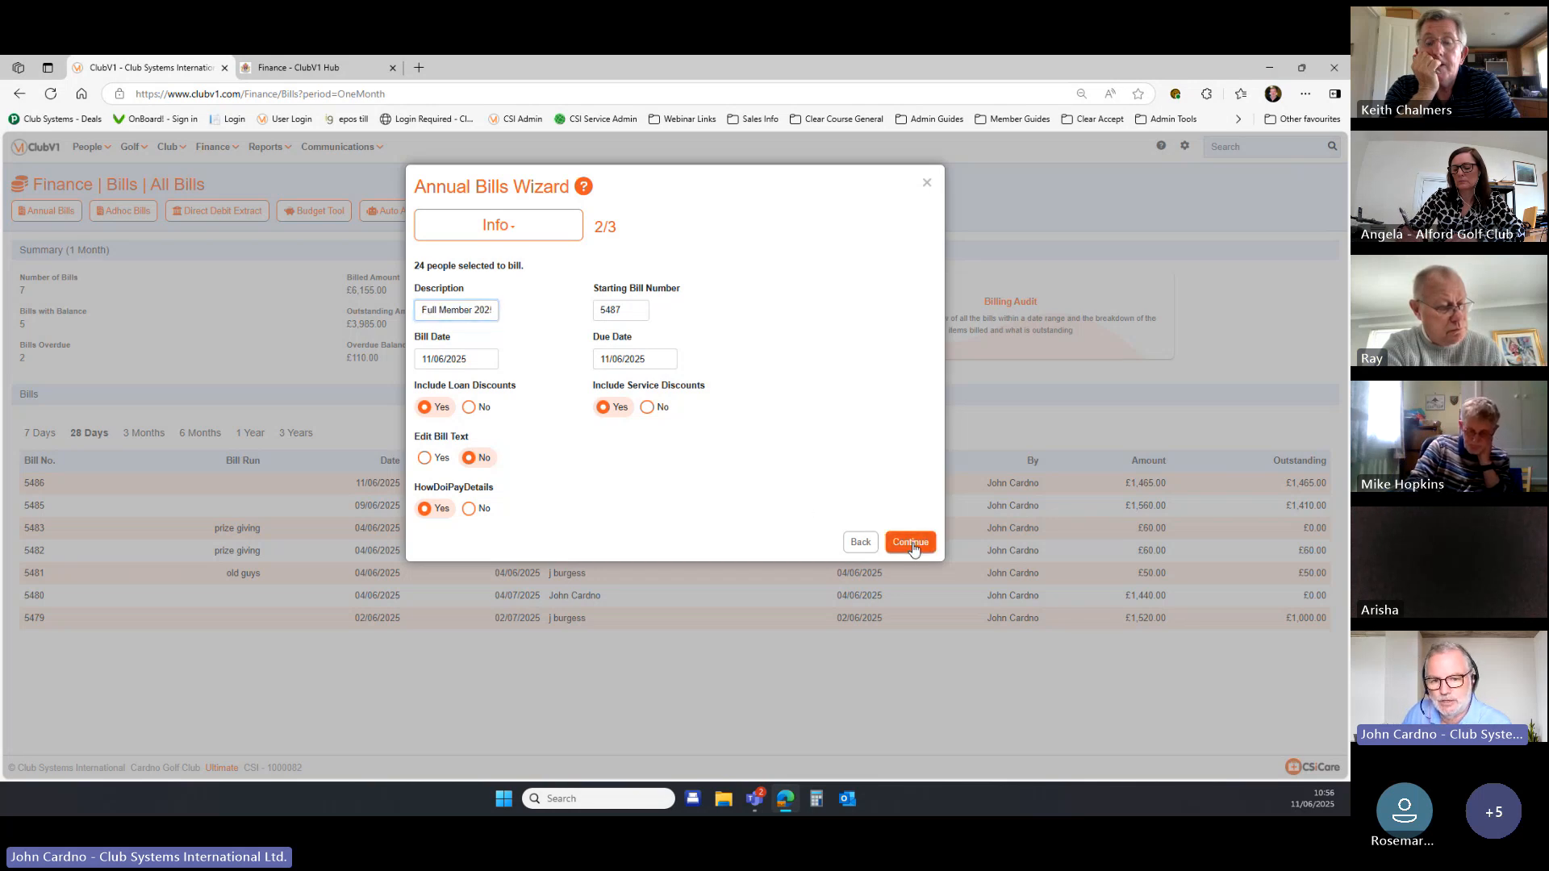
left_click(908, 328)
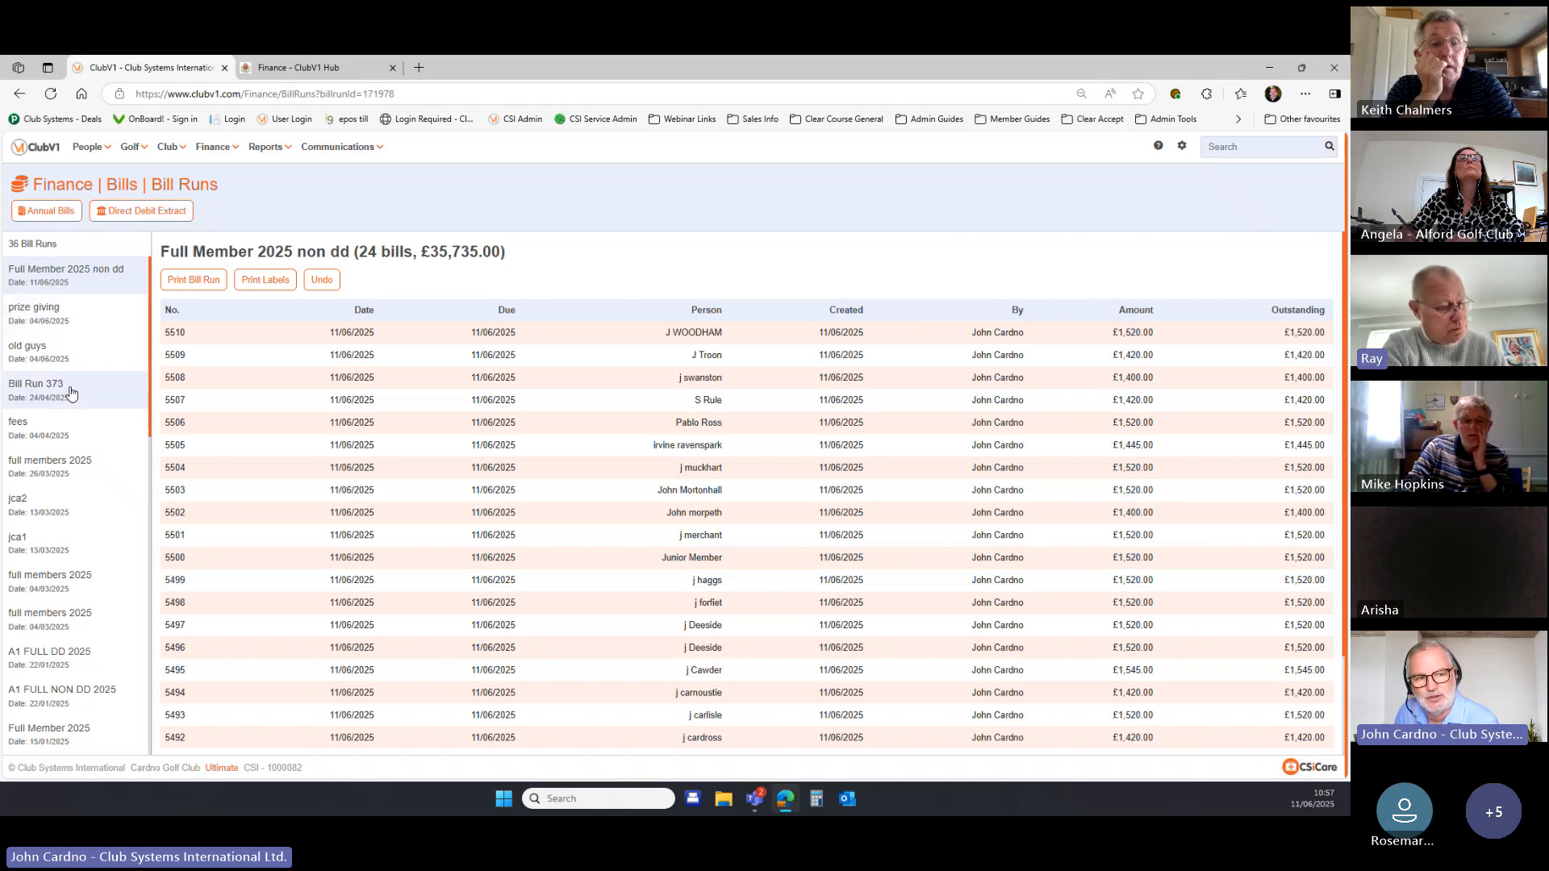
Start another annual bill run with the DD Enabled filter set to Yes only, apply it and continue to the bill run information.
left_click(50, 212)
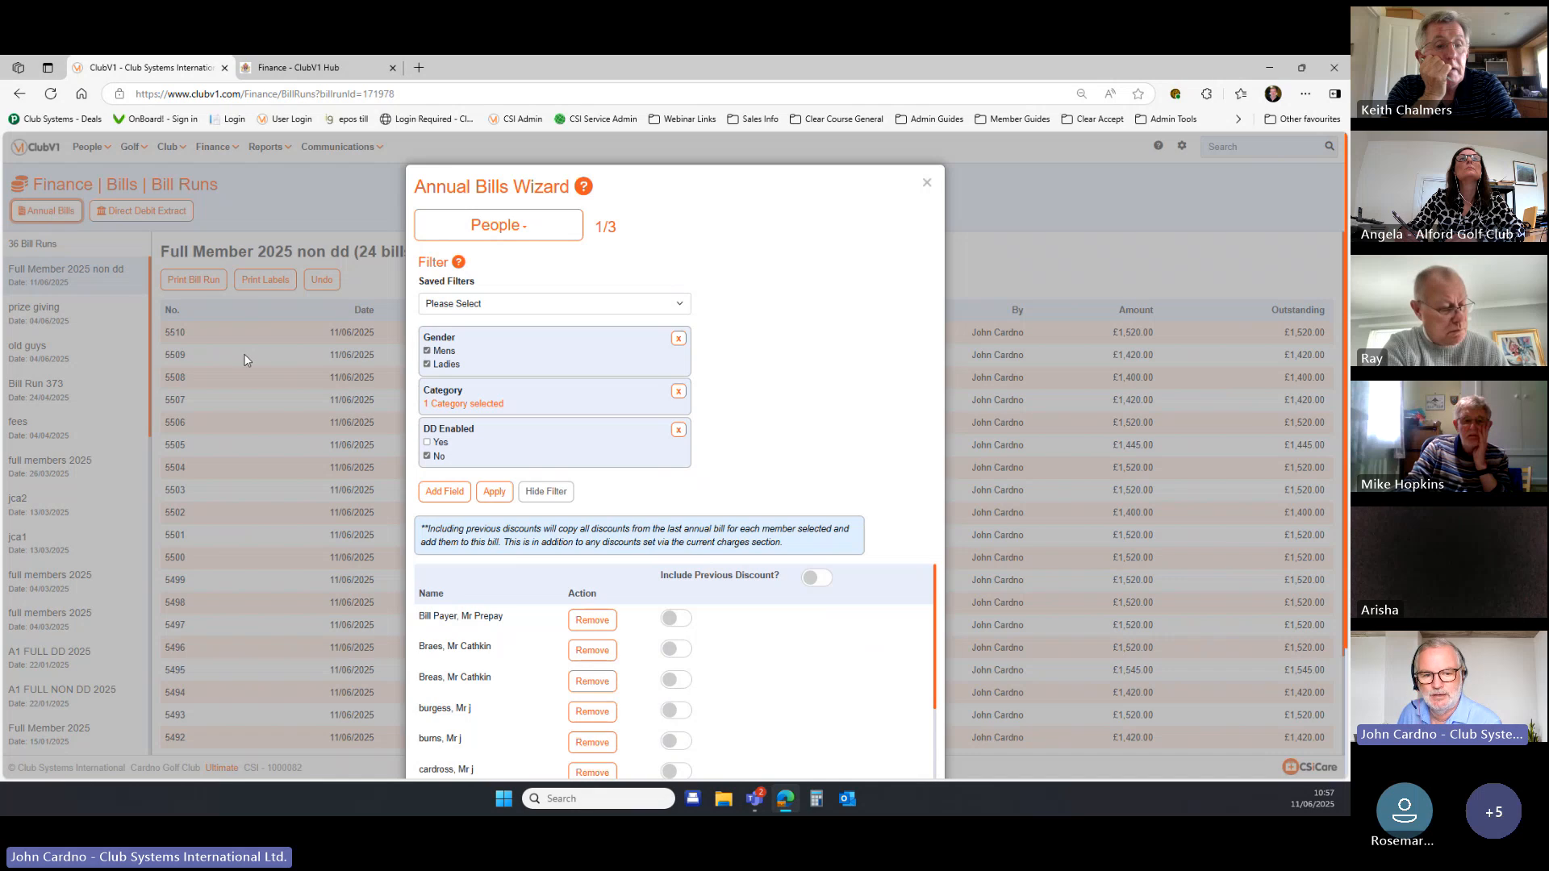
left_click(427, 442)
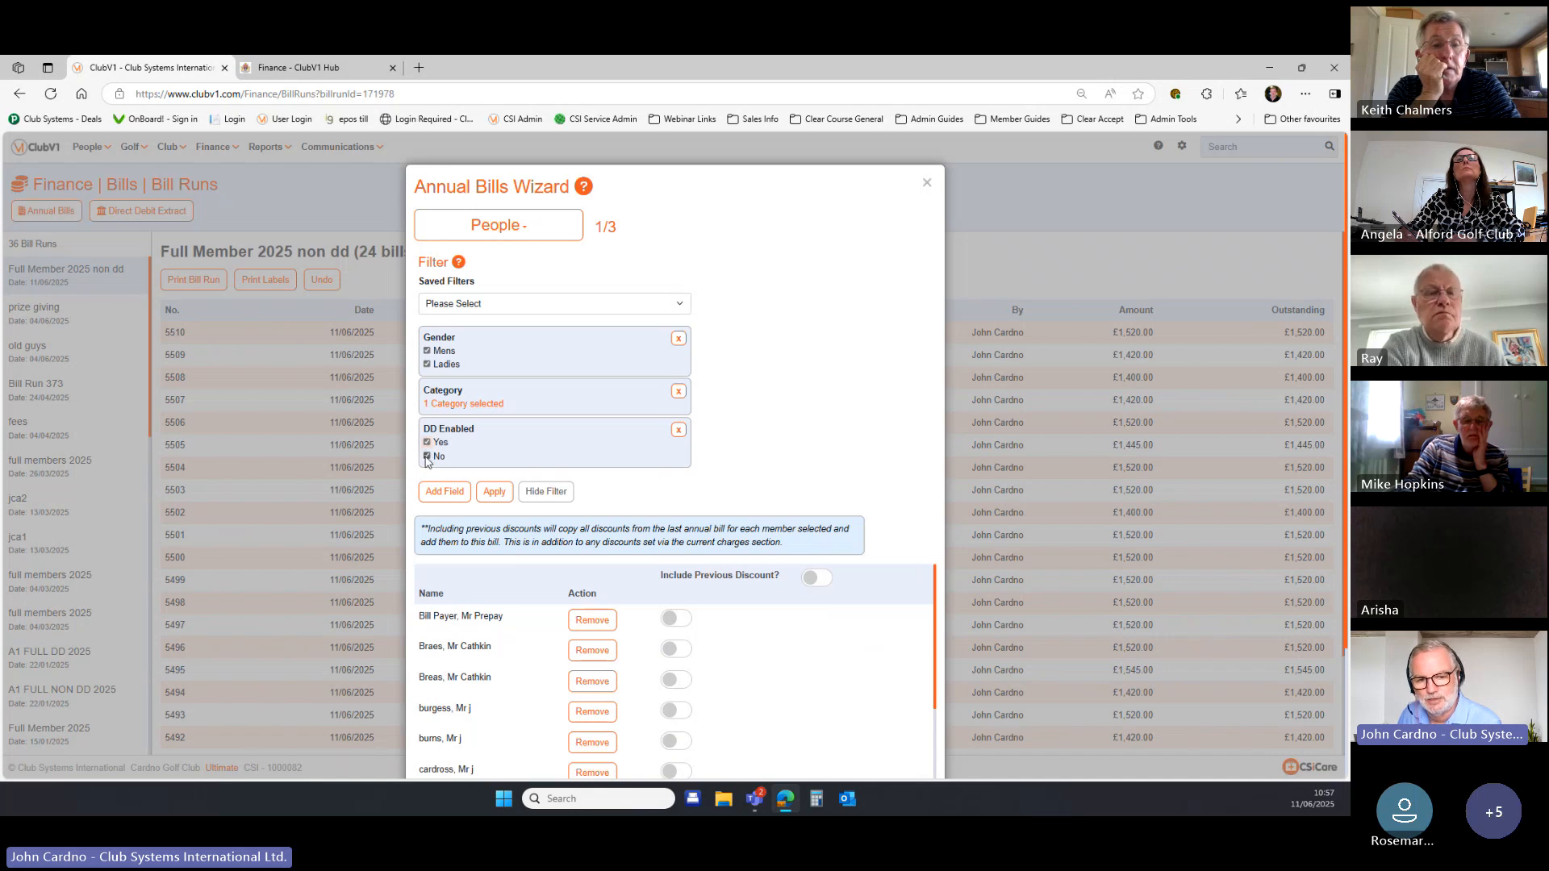
left_click(427, 456)
left_click(489, 495)
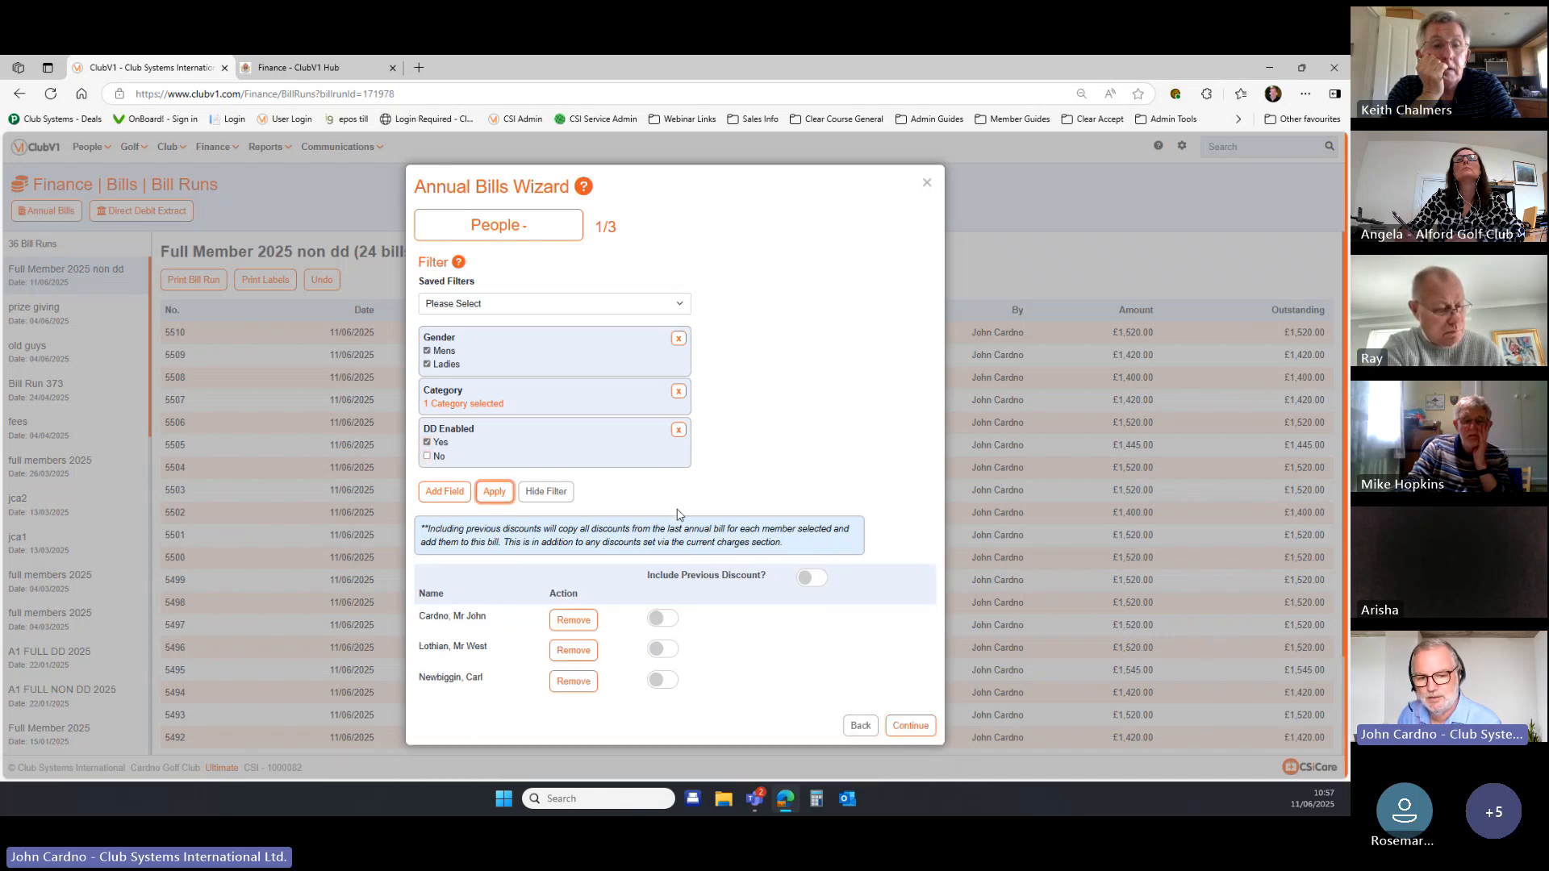
left_click(910, 726)
Describe the bill run as "full members 2025 dd" and raise the bills for the direct debit members.
triple_click(431, 310)
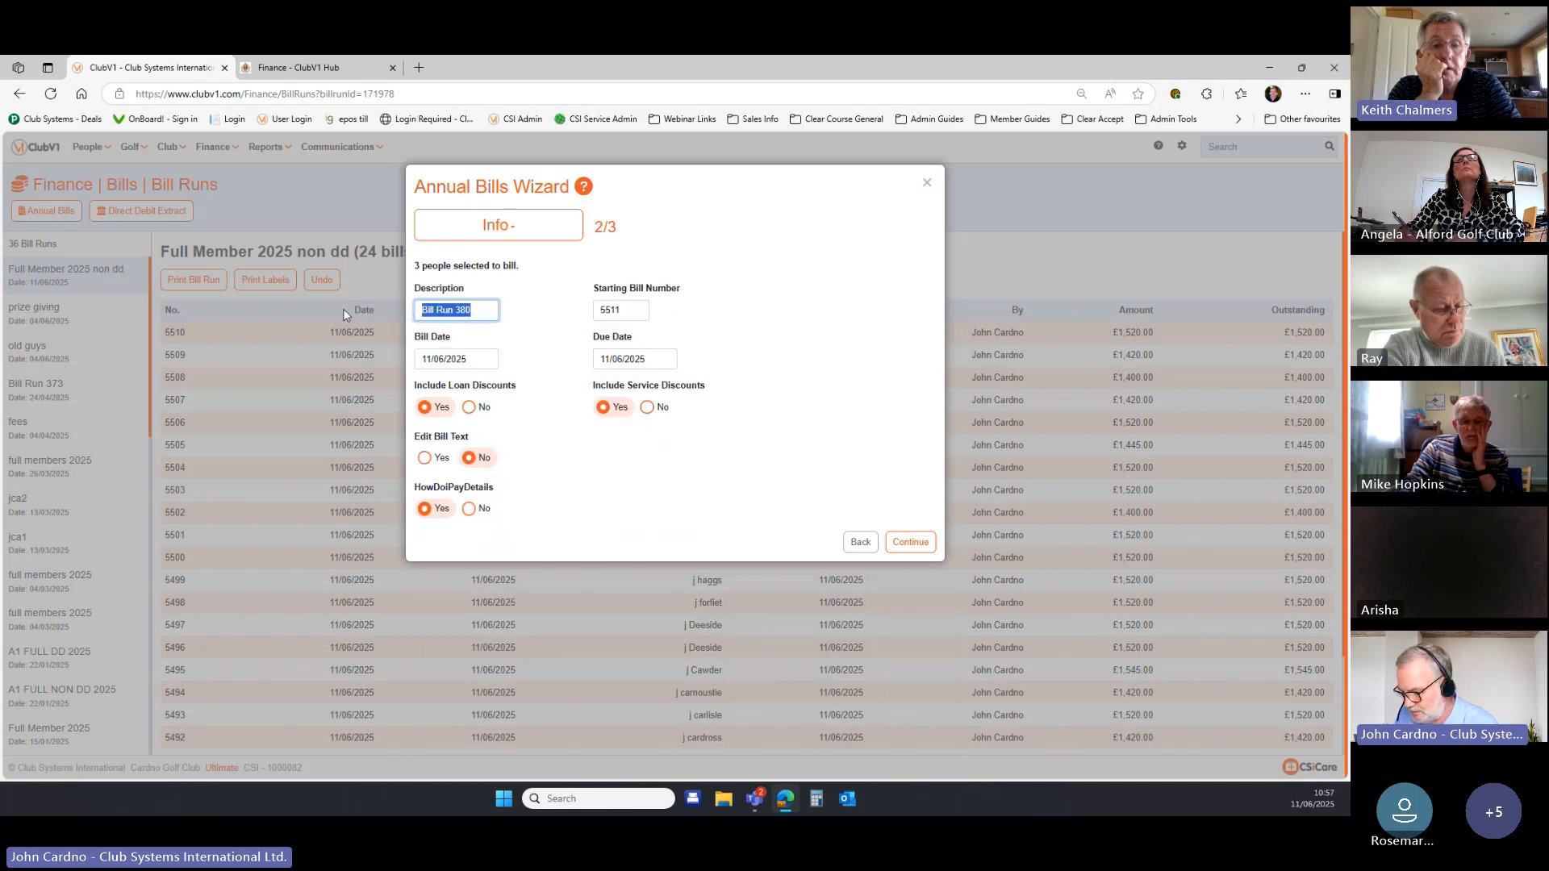
type("f")
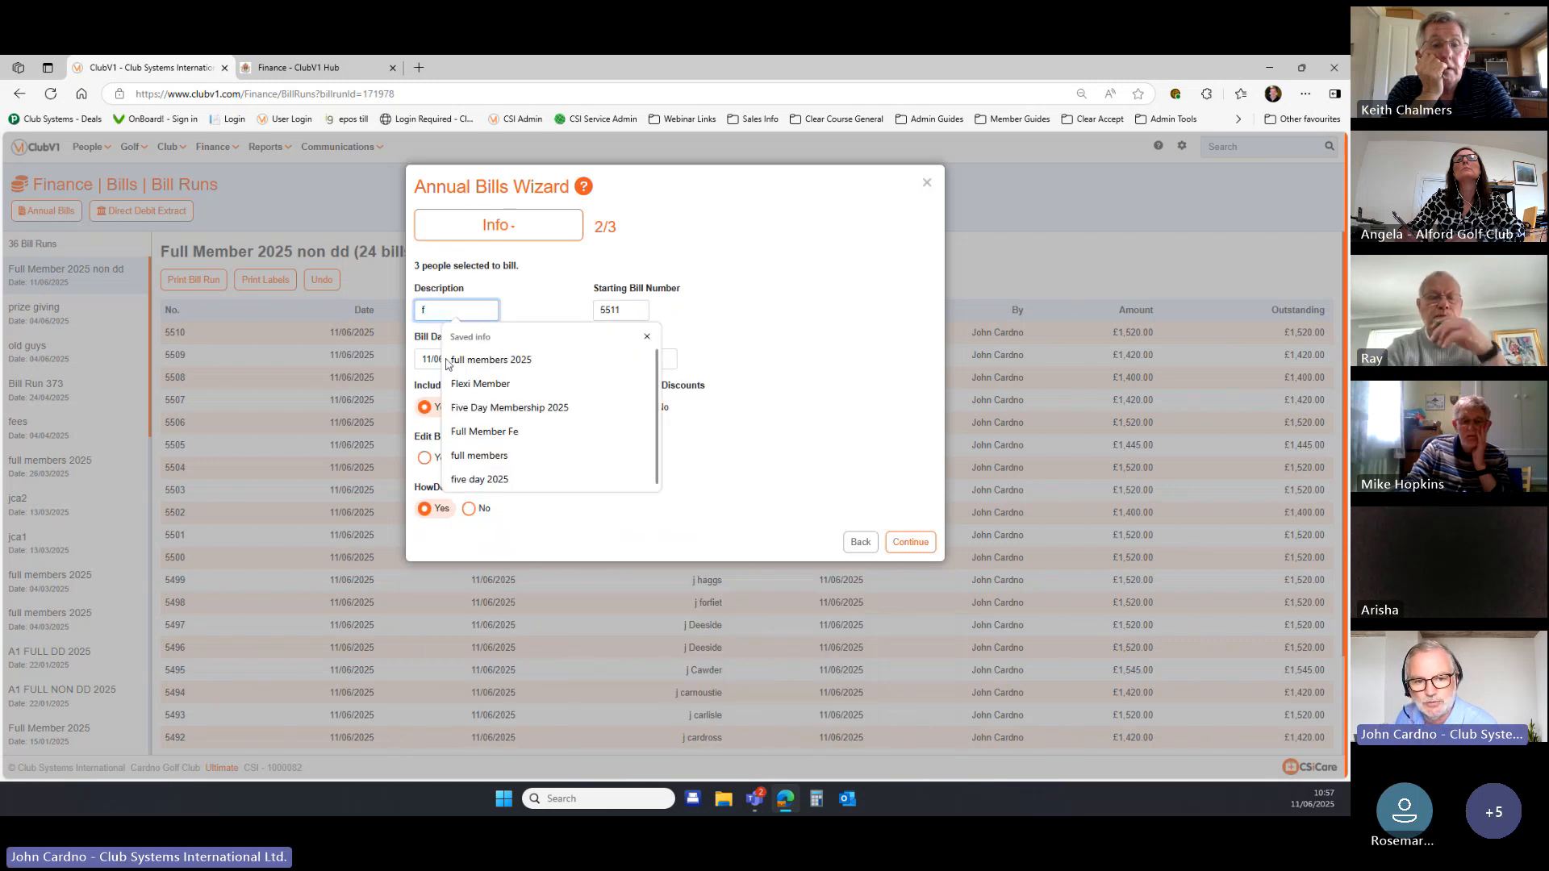
left_click(489, 361)
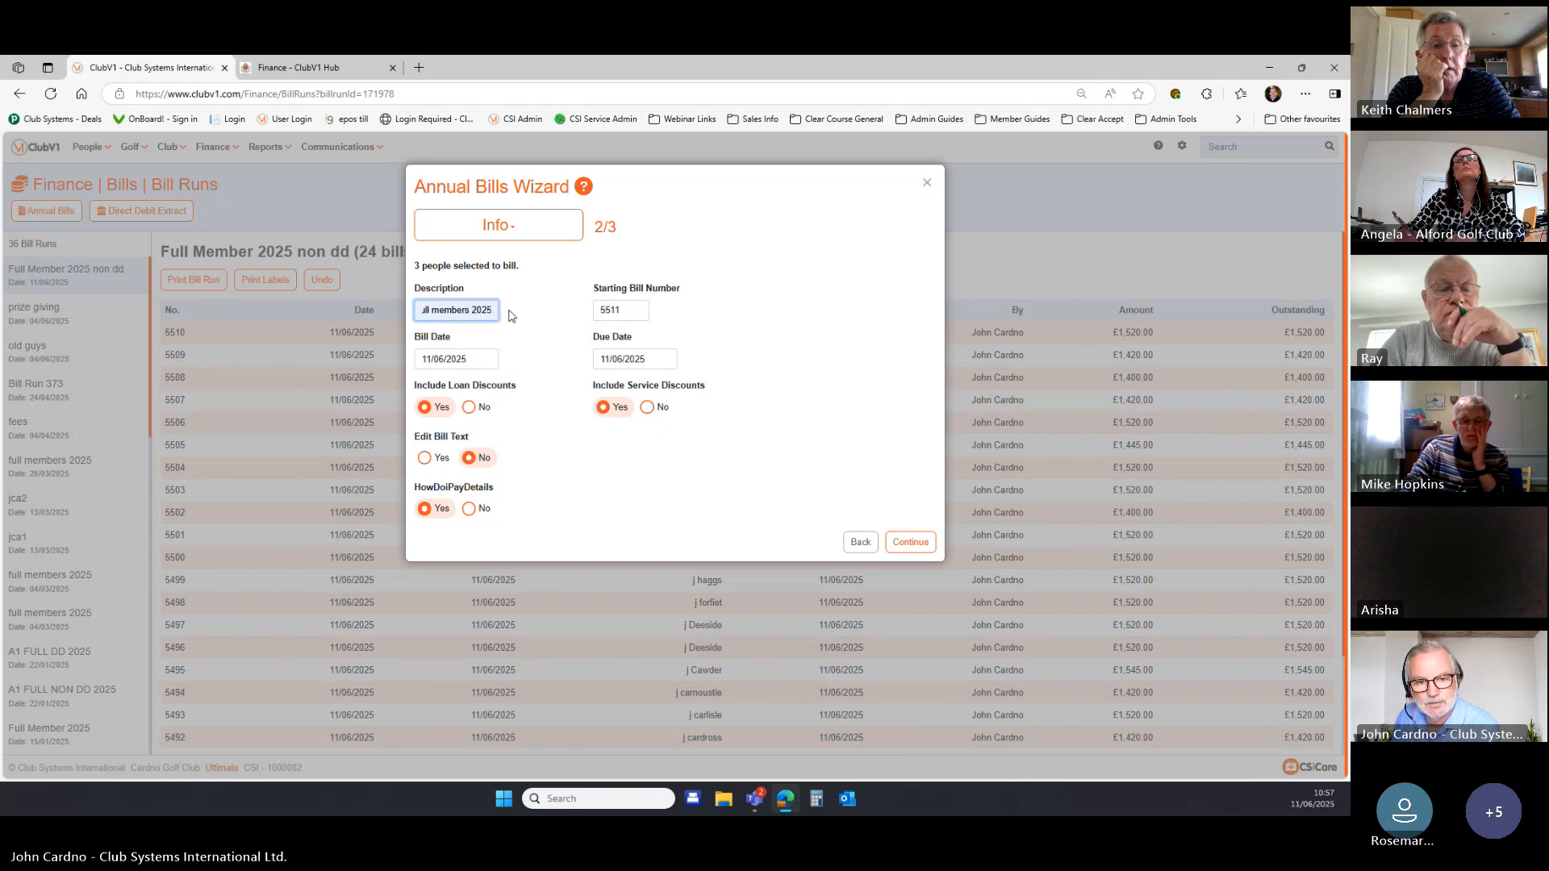
type("dd")
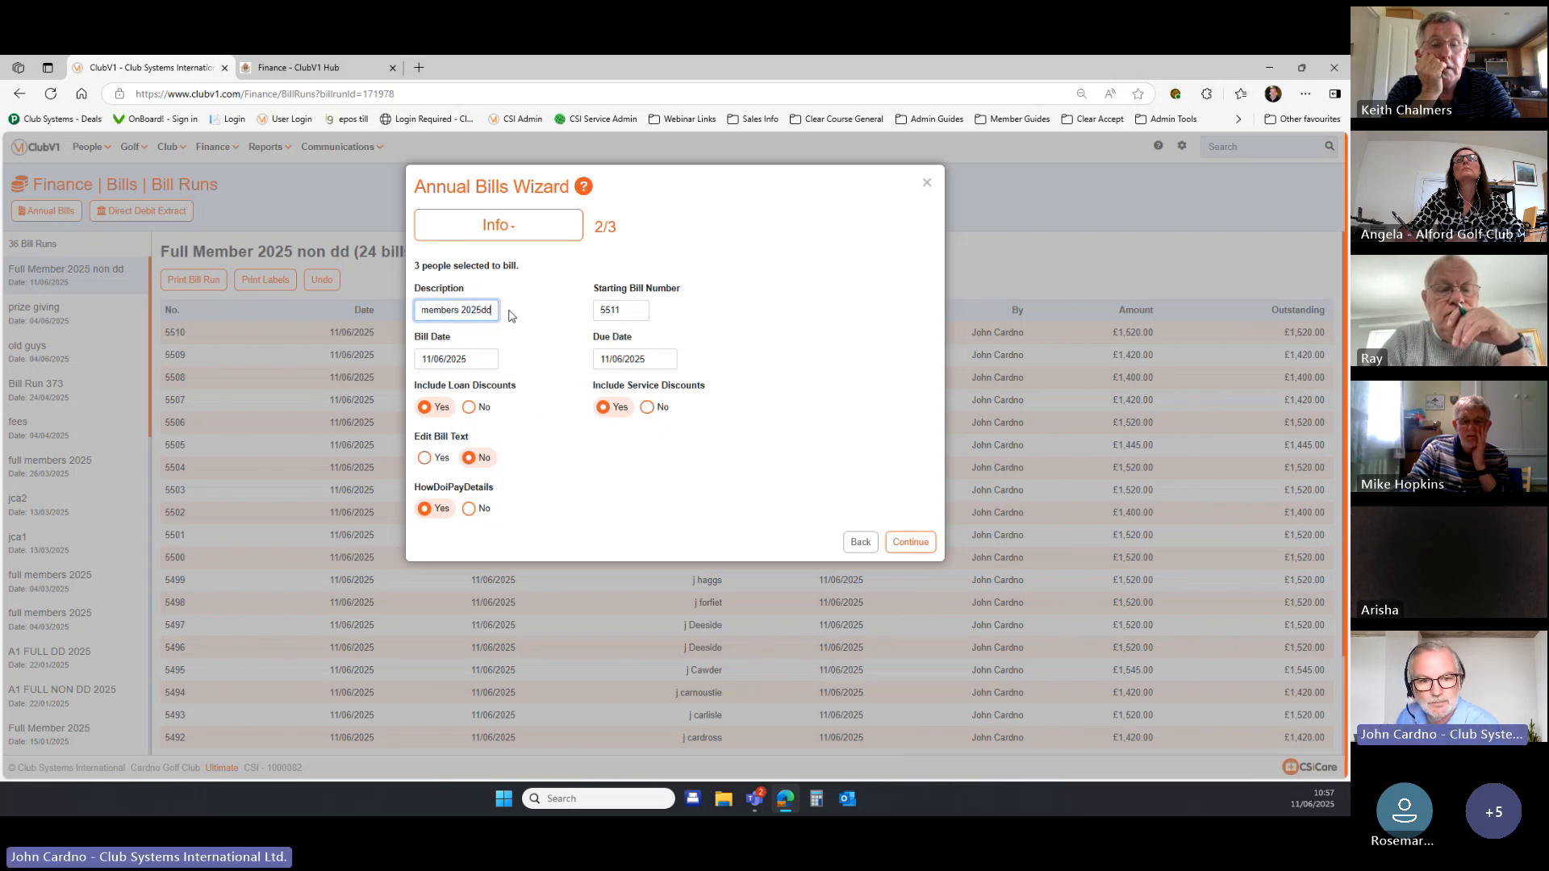
left_click(483, 310)
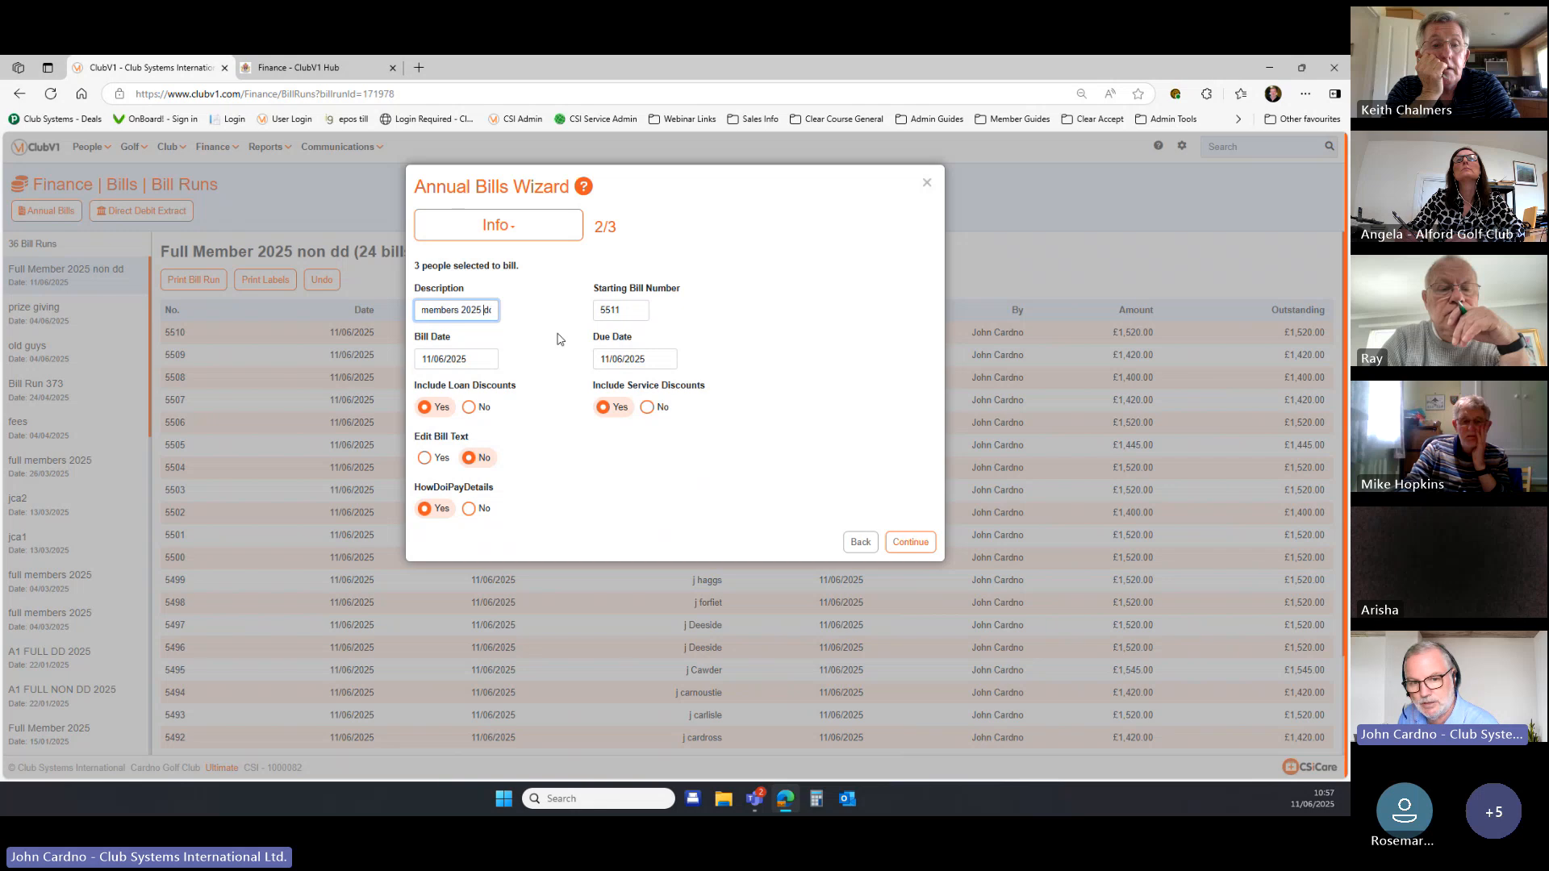
left_click(910, 541)
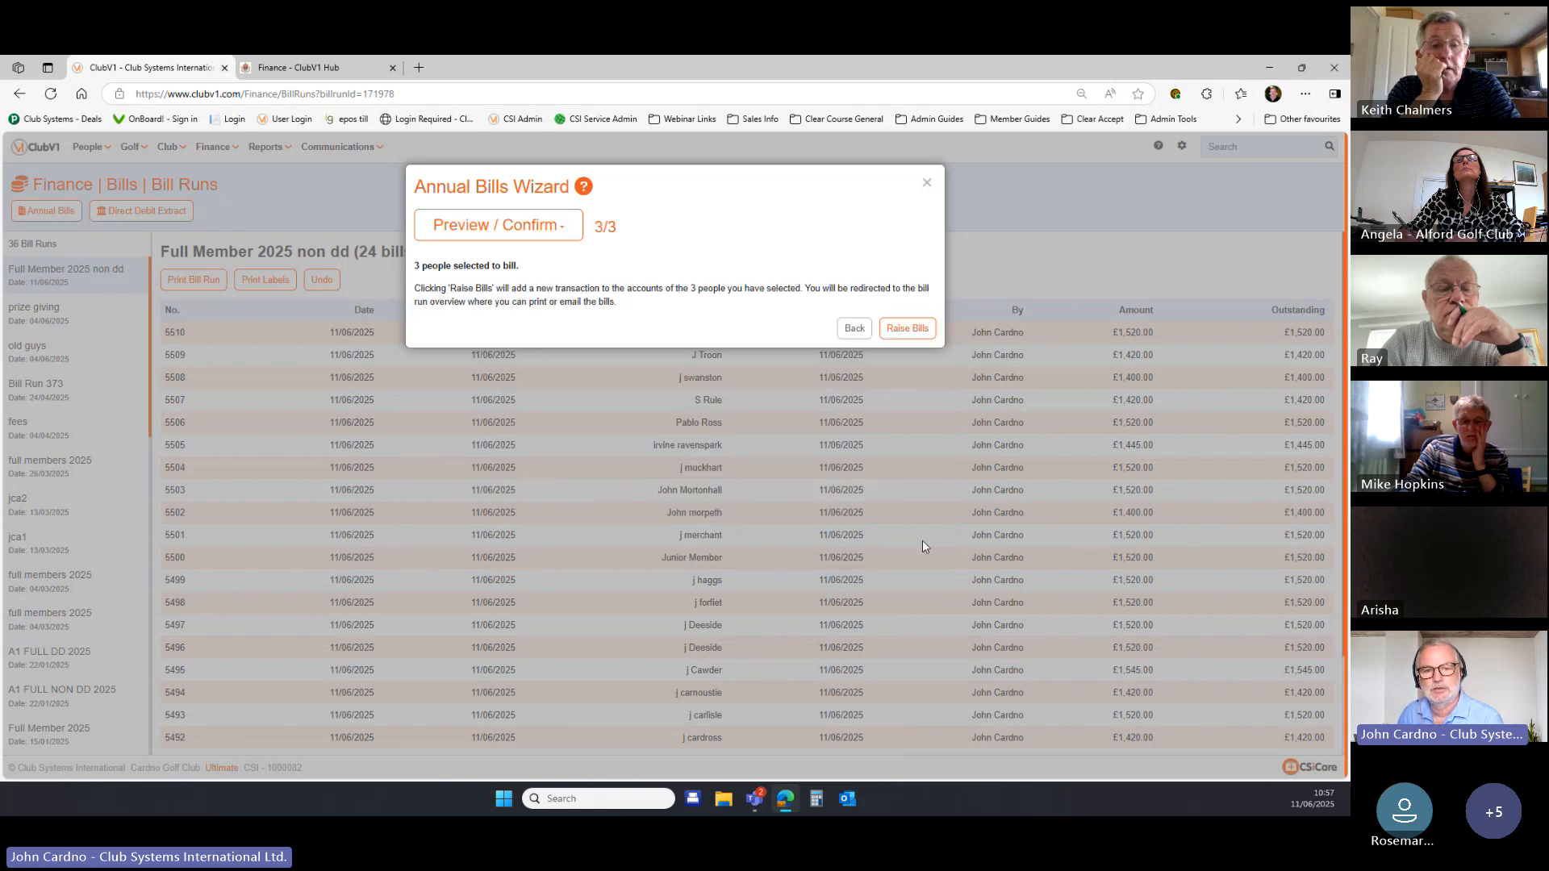
left_click(886, 334)
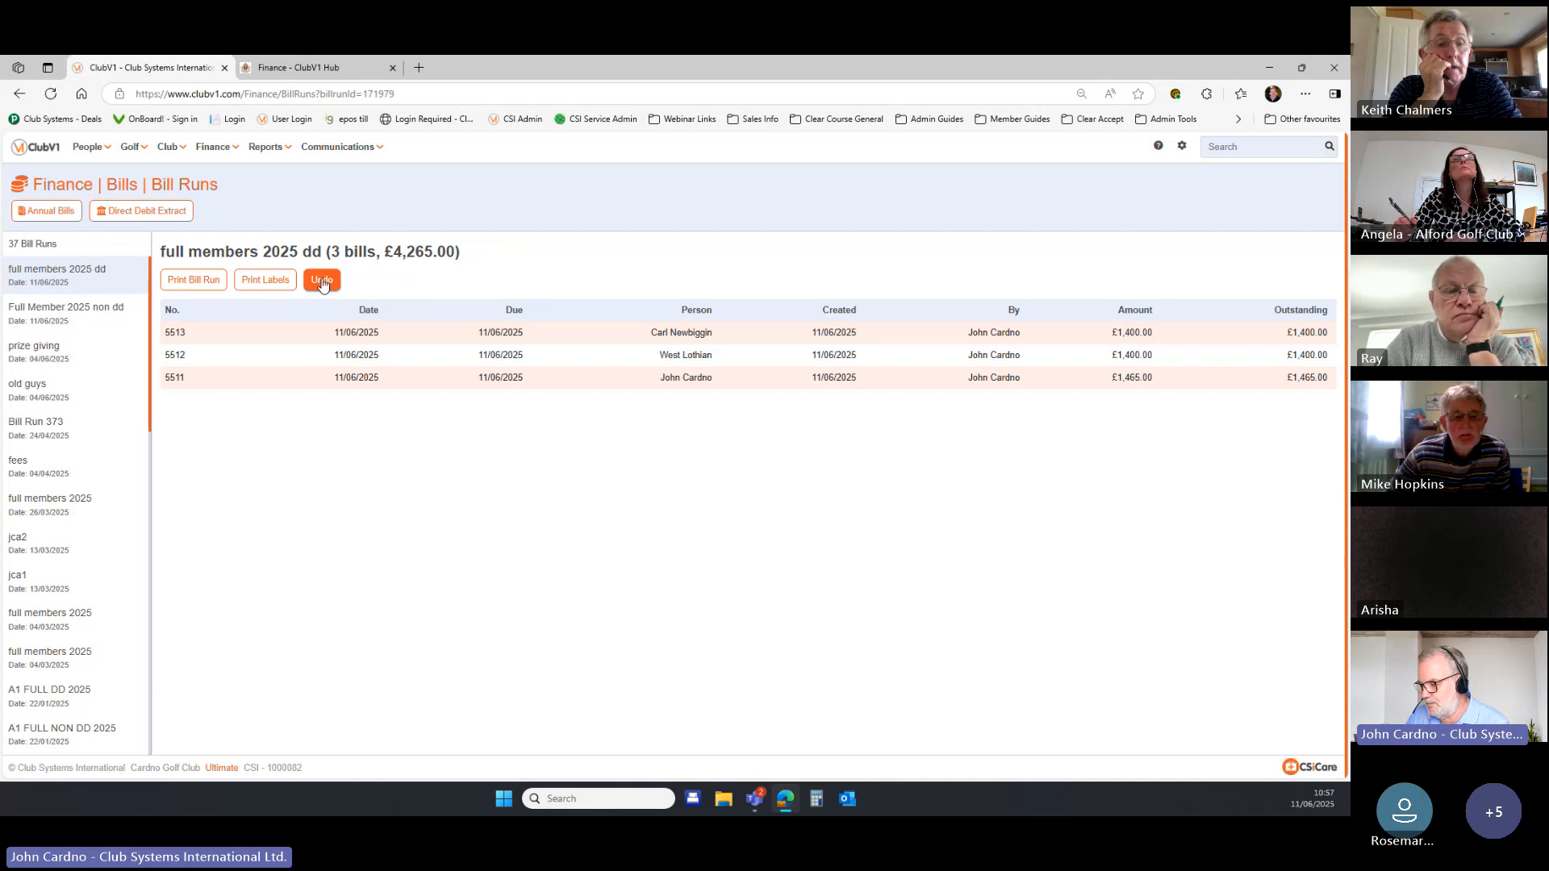
Undo the "full members 2025 dd" bill run, deleting its transactions.
left_click(322, 280)
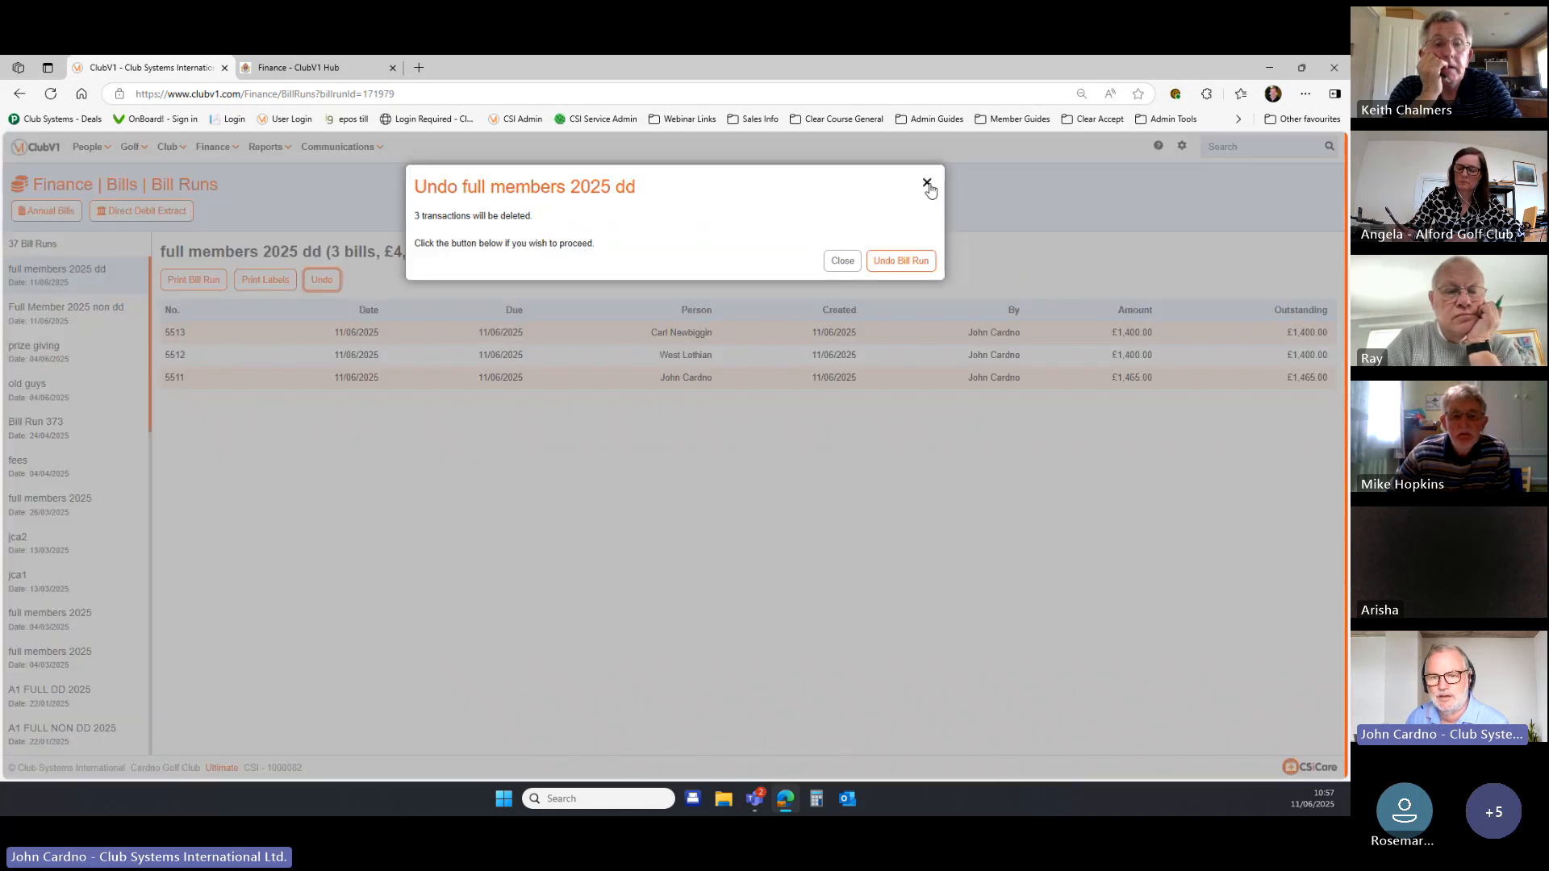
left_click(928, 182)
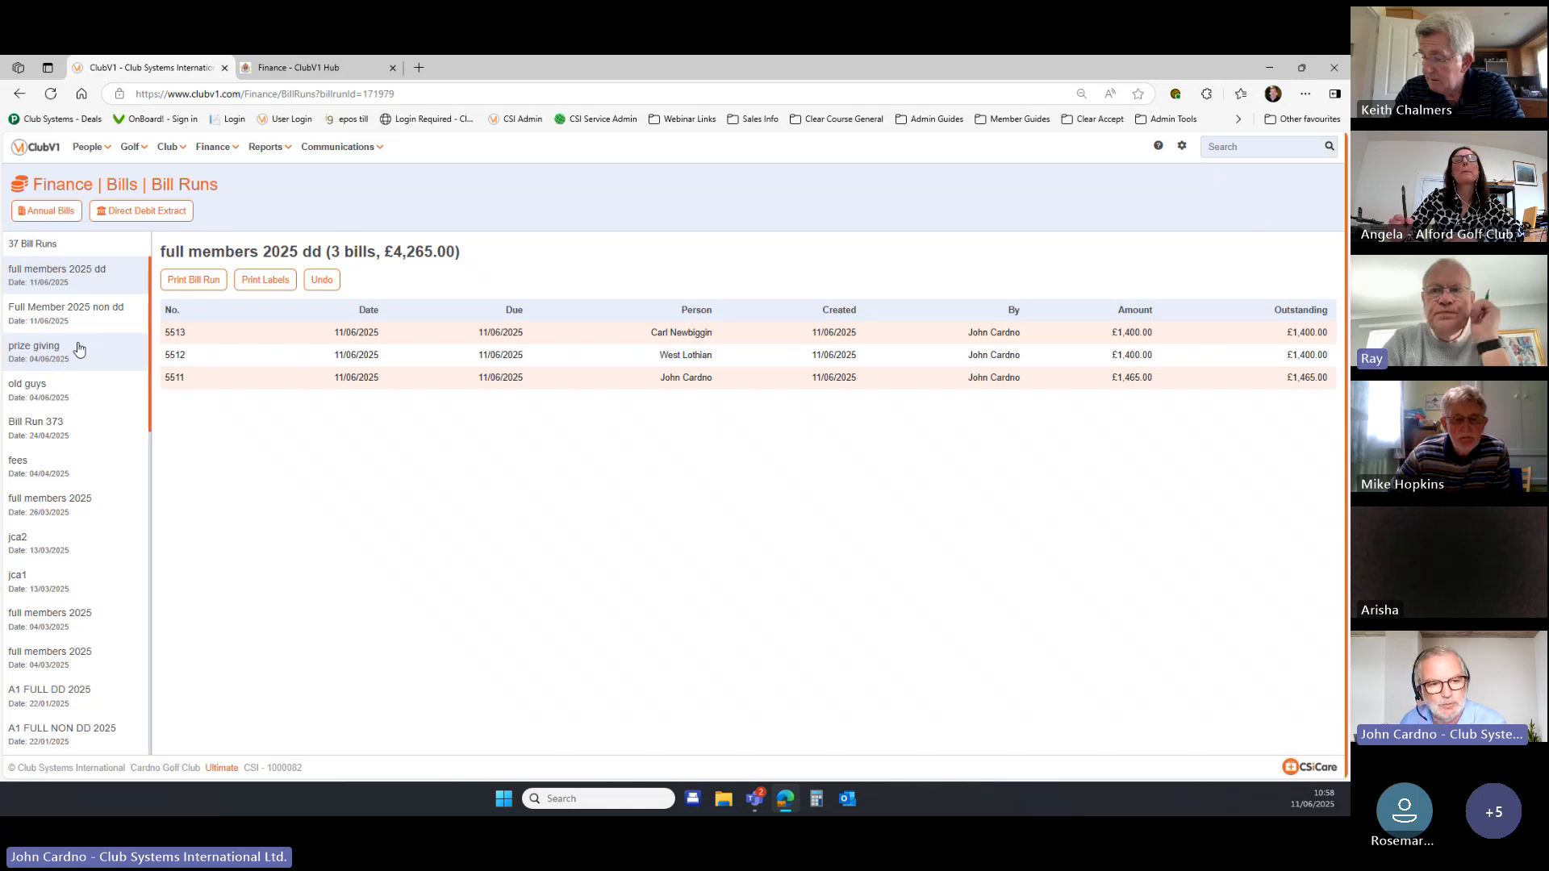
left_click(321, 280)
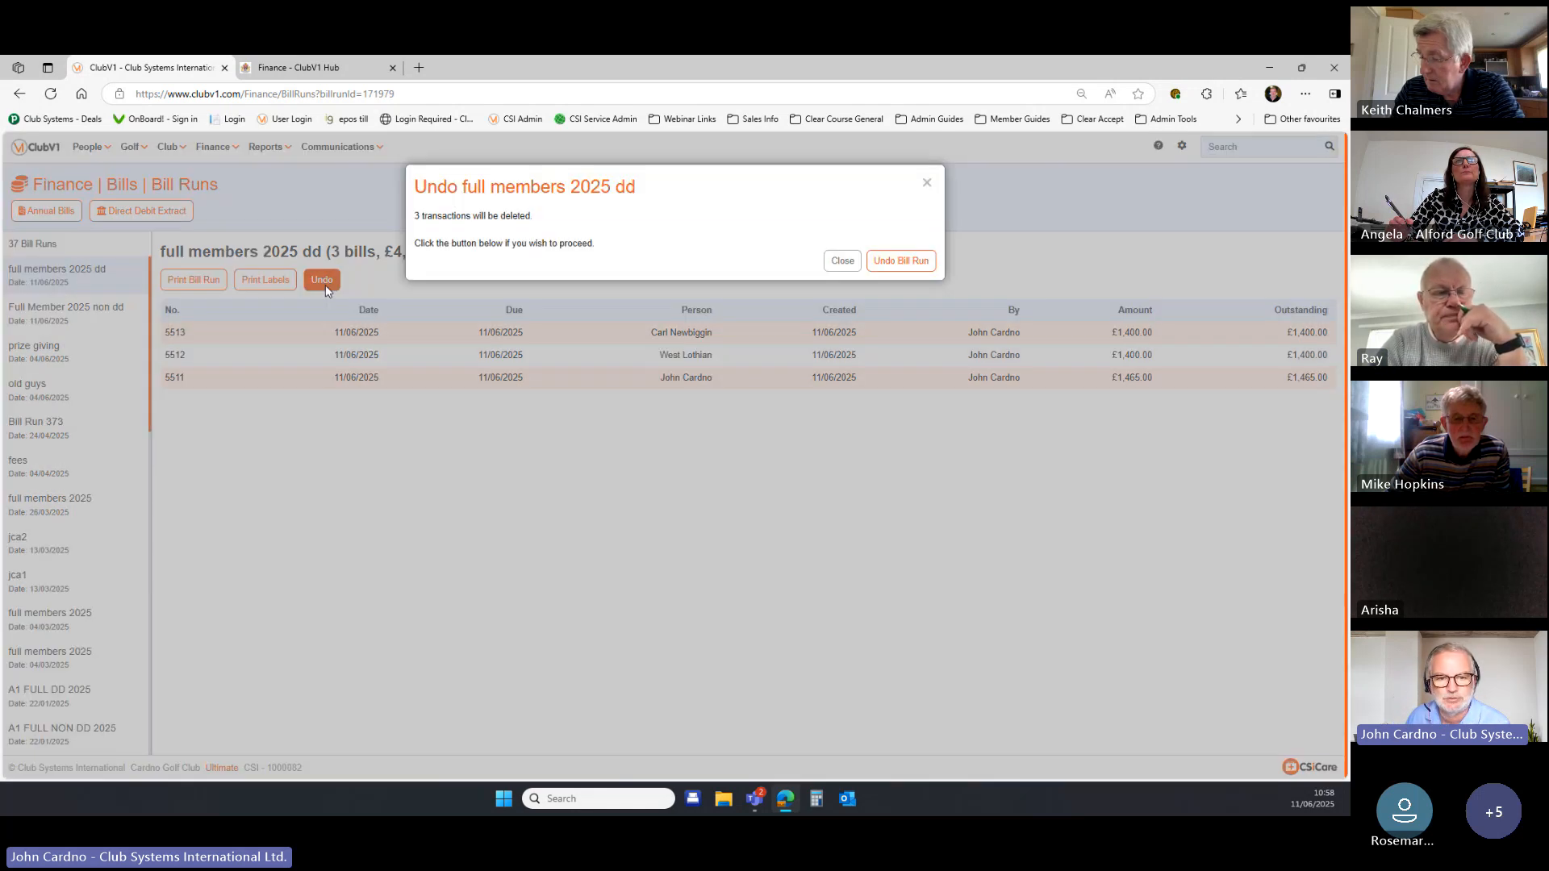
left_click(885, 266)
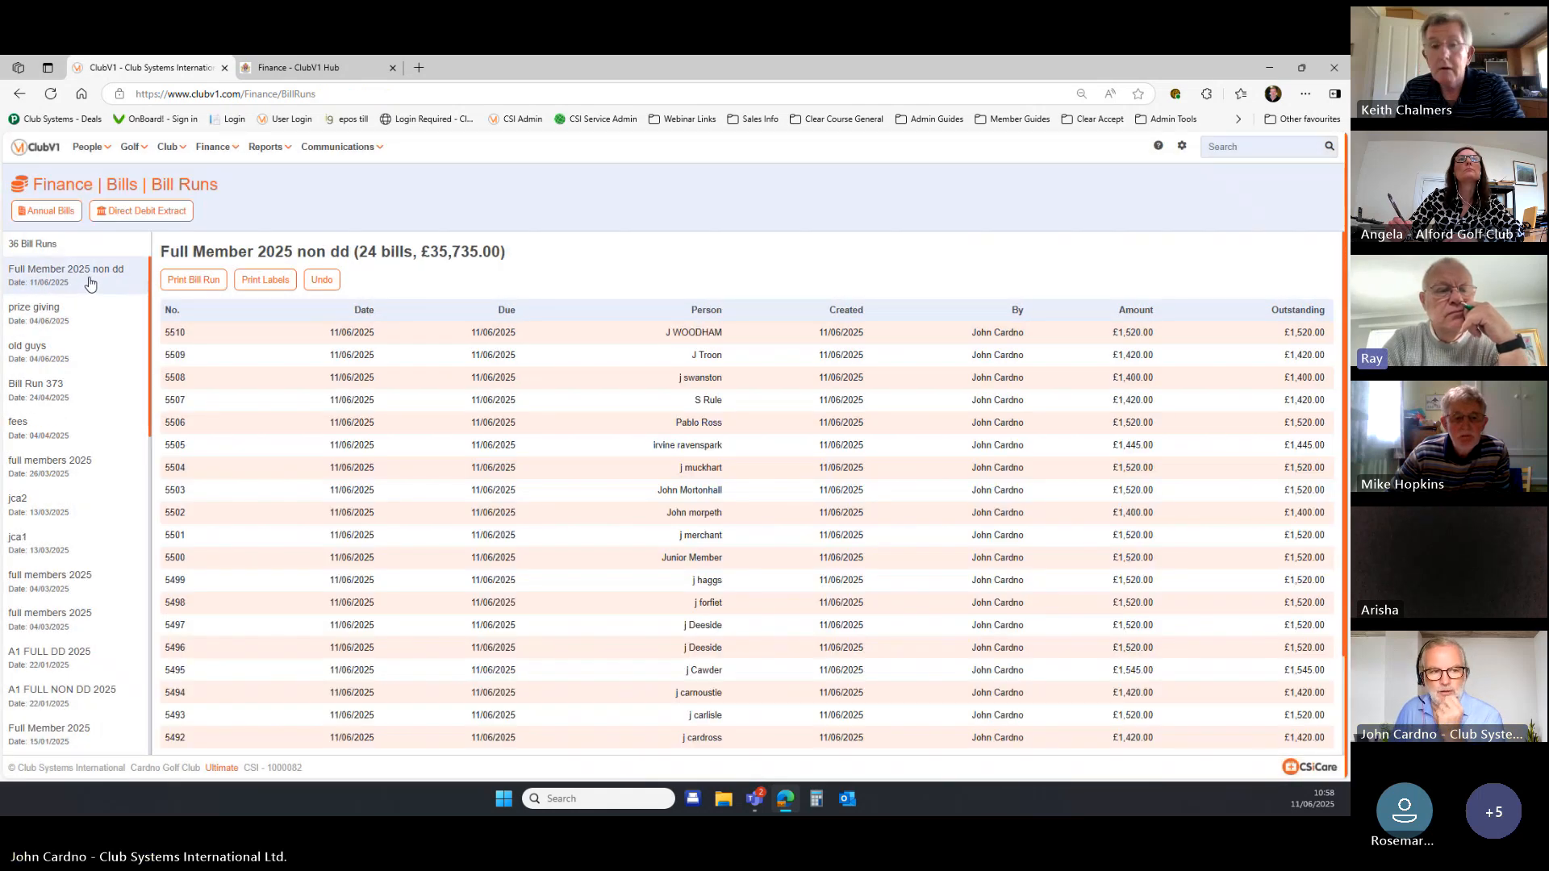
Review the filtered people in the Annual Bills Wizard, close it, and open the club's Fields & Markers settings.
left_click(60, 211)
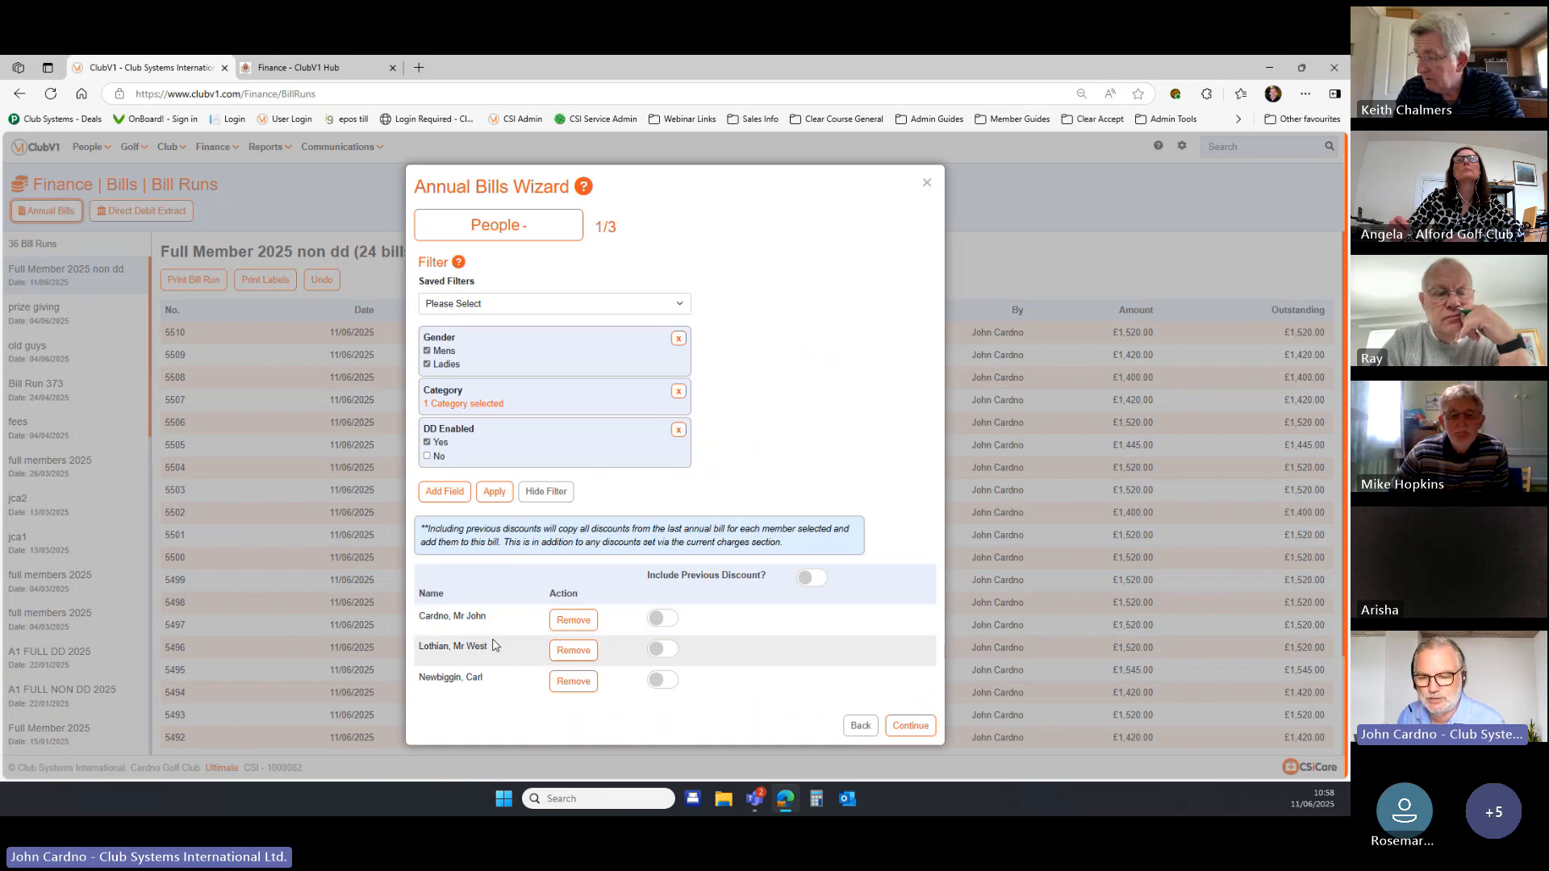
left_click(927, 185)
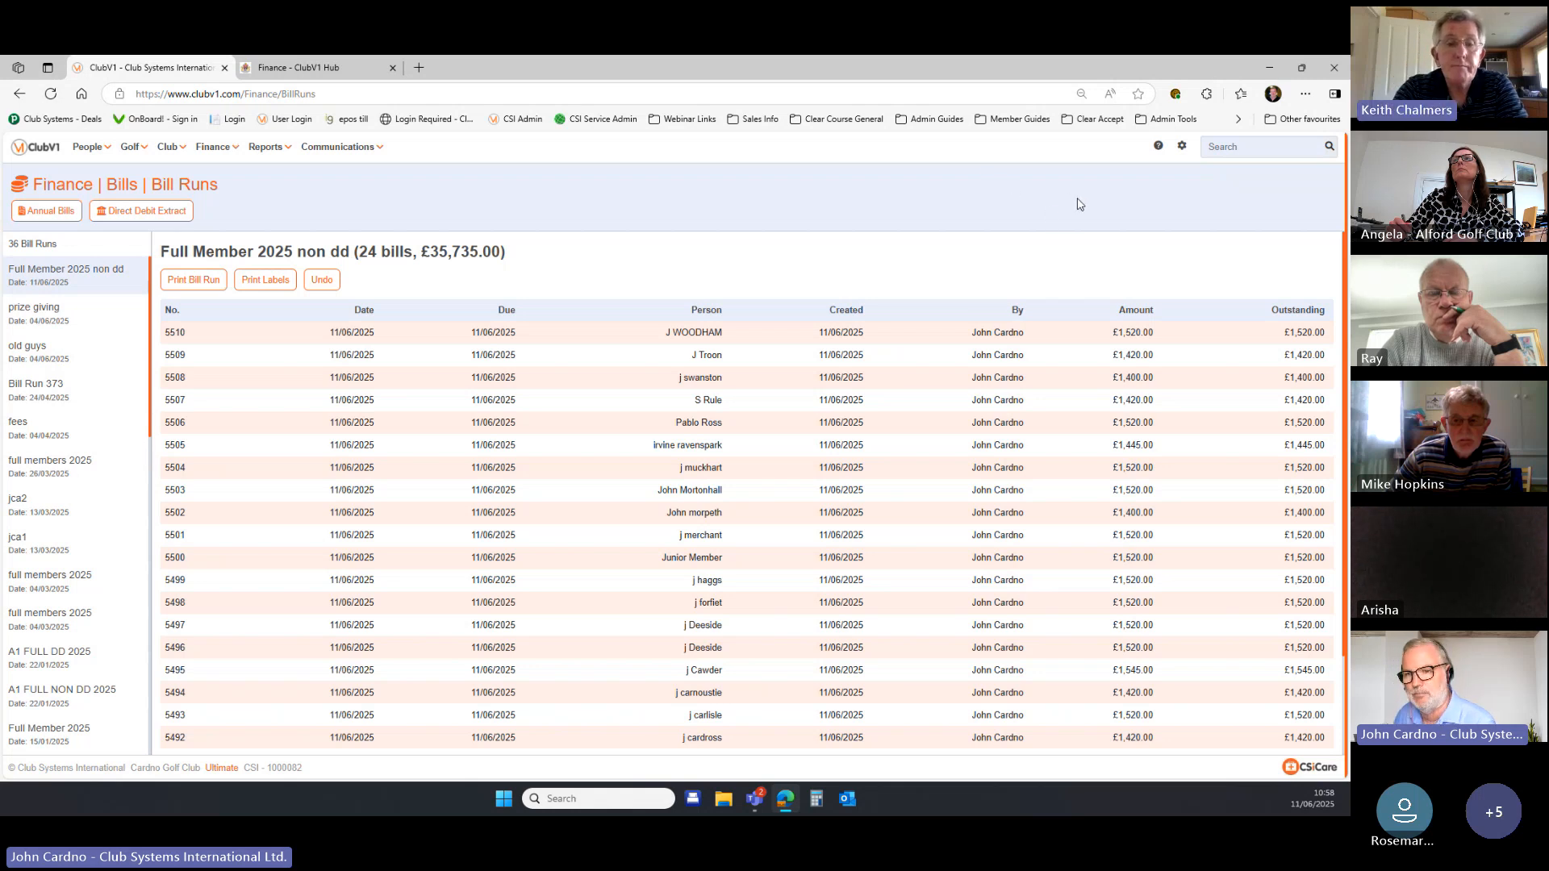
left_click(1184, 154)
left_click(1149, 170)
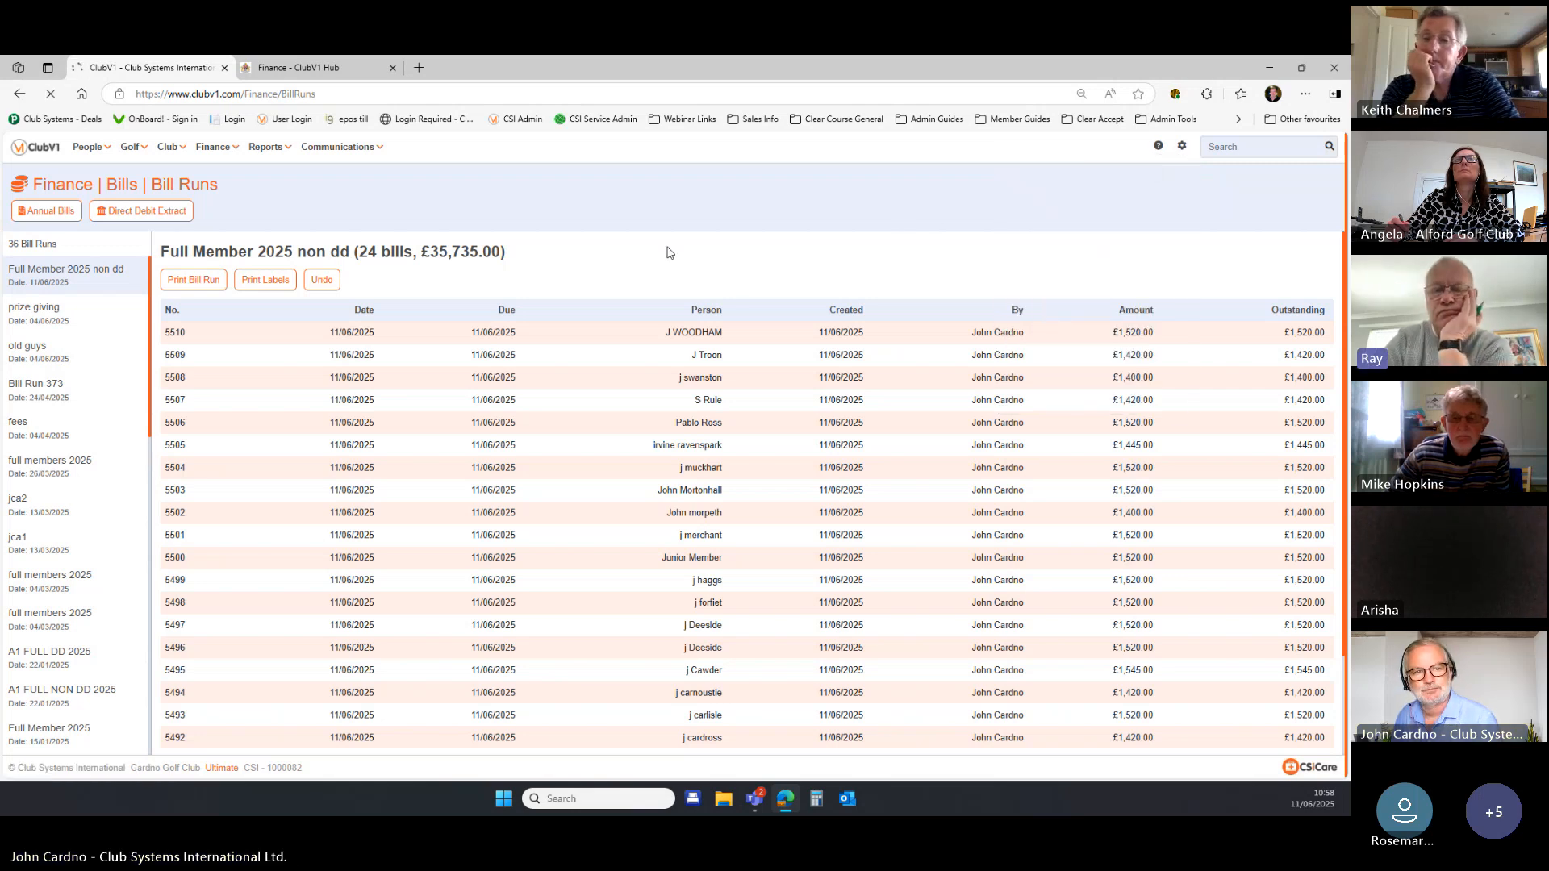
left_click(103, 210)
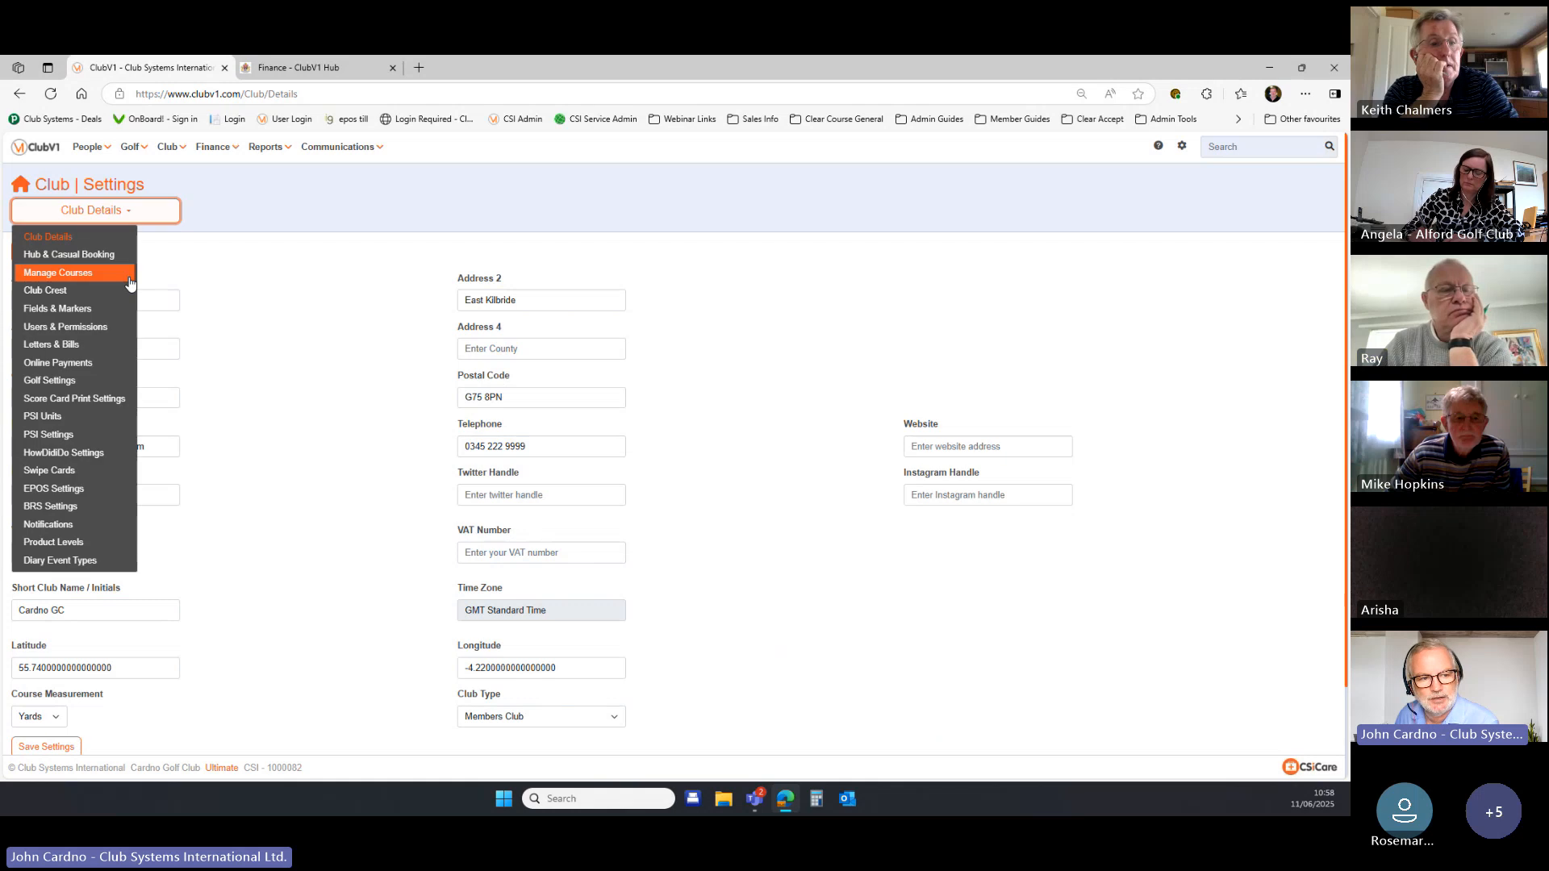
left_click(111, 309)
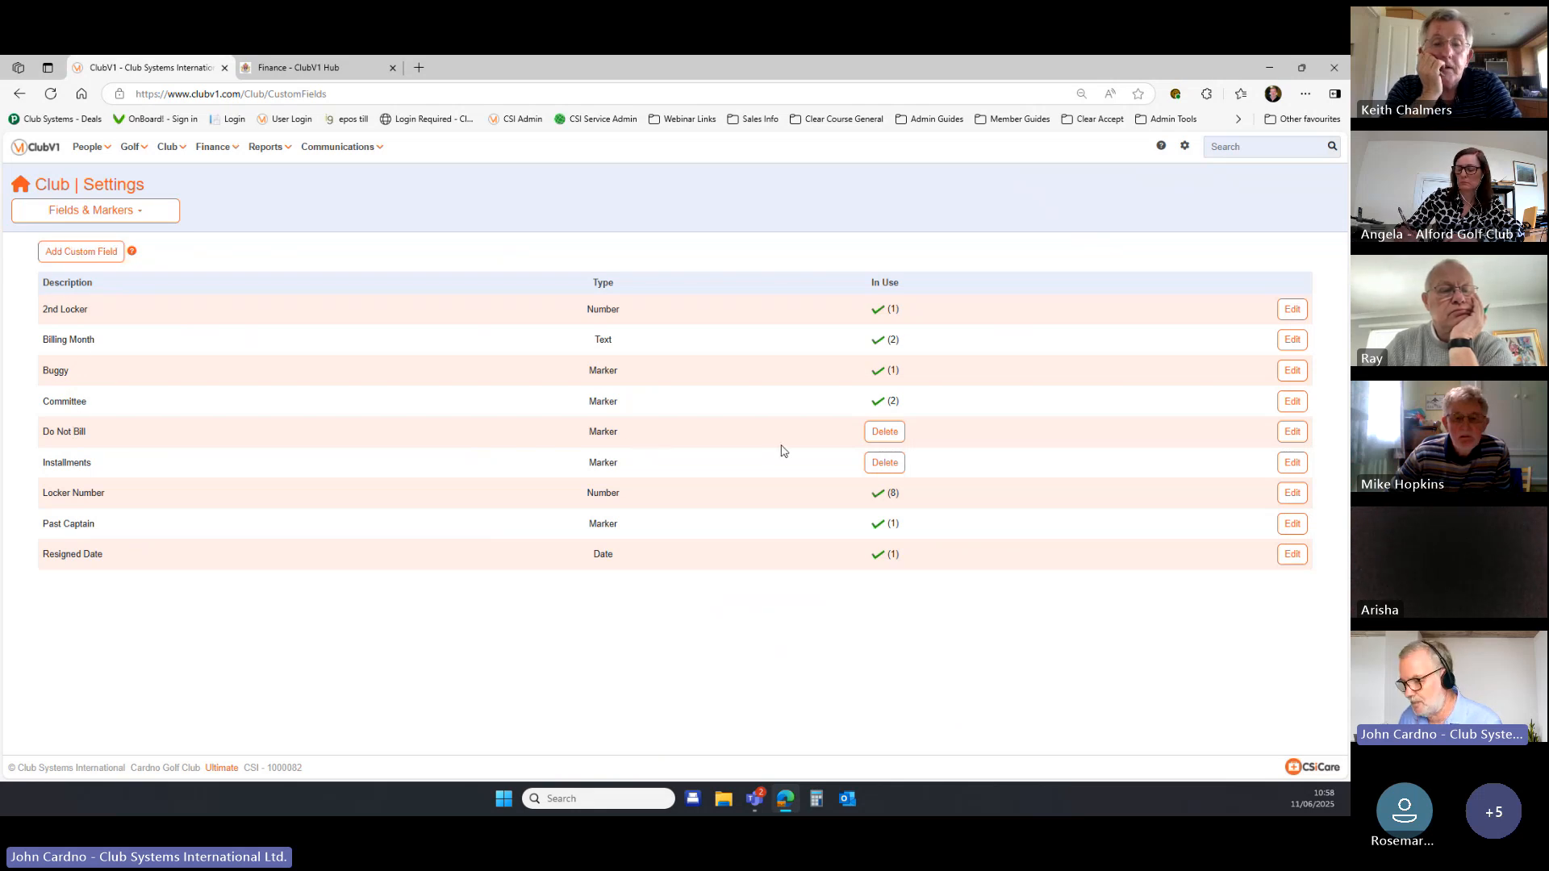
Search for one of the direct debit members by first name and open the member's profile details.
left_click(1239, 148)
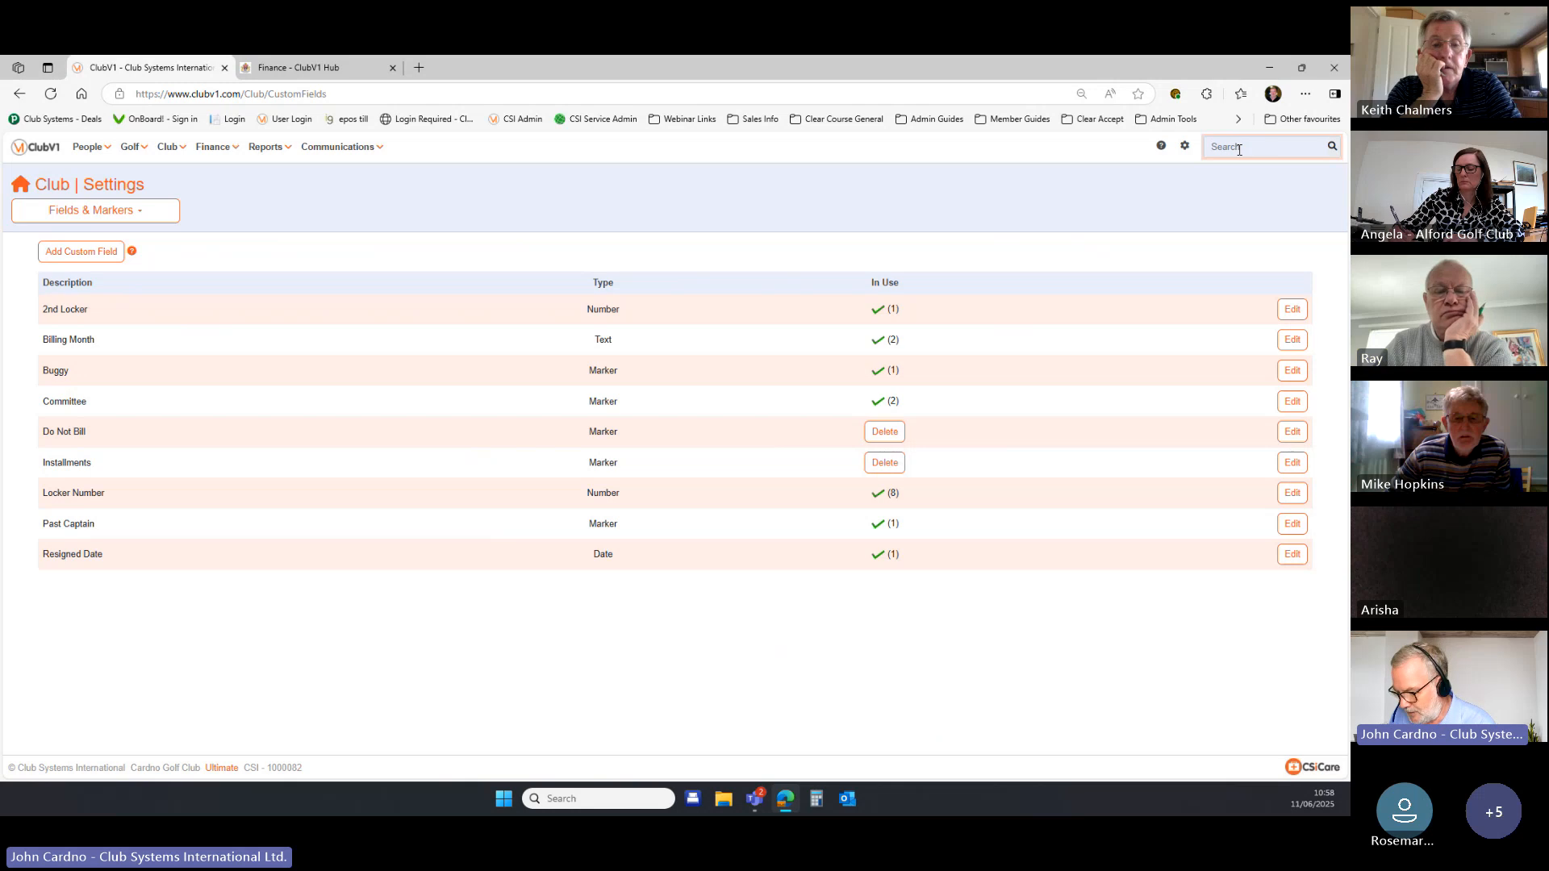
type("west")
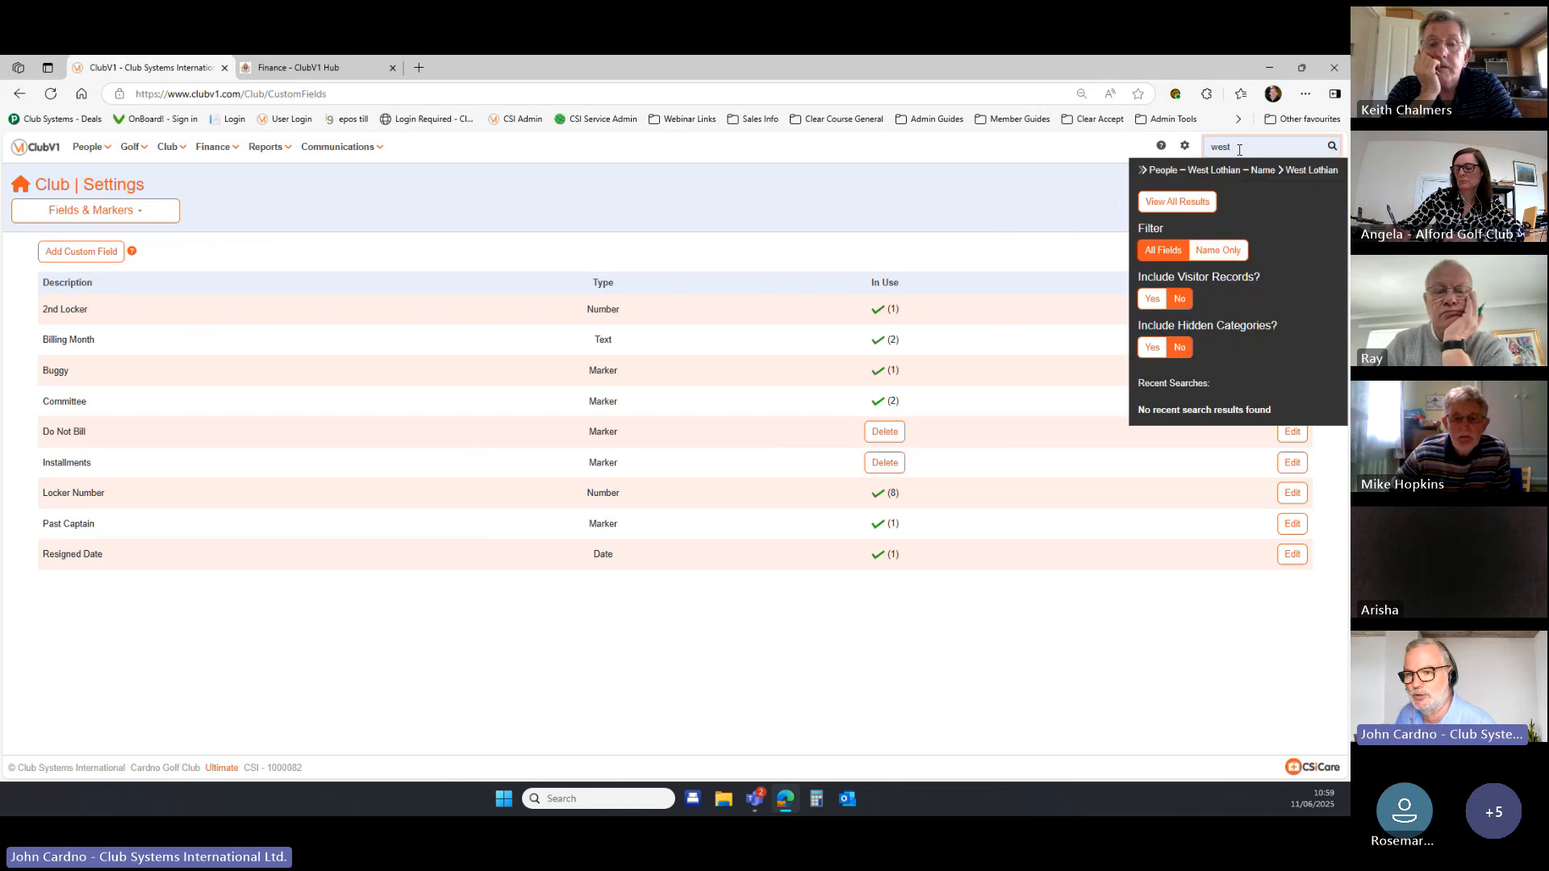
left_click(1222, 171)
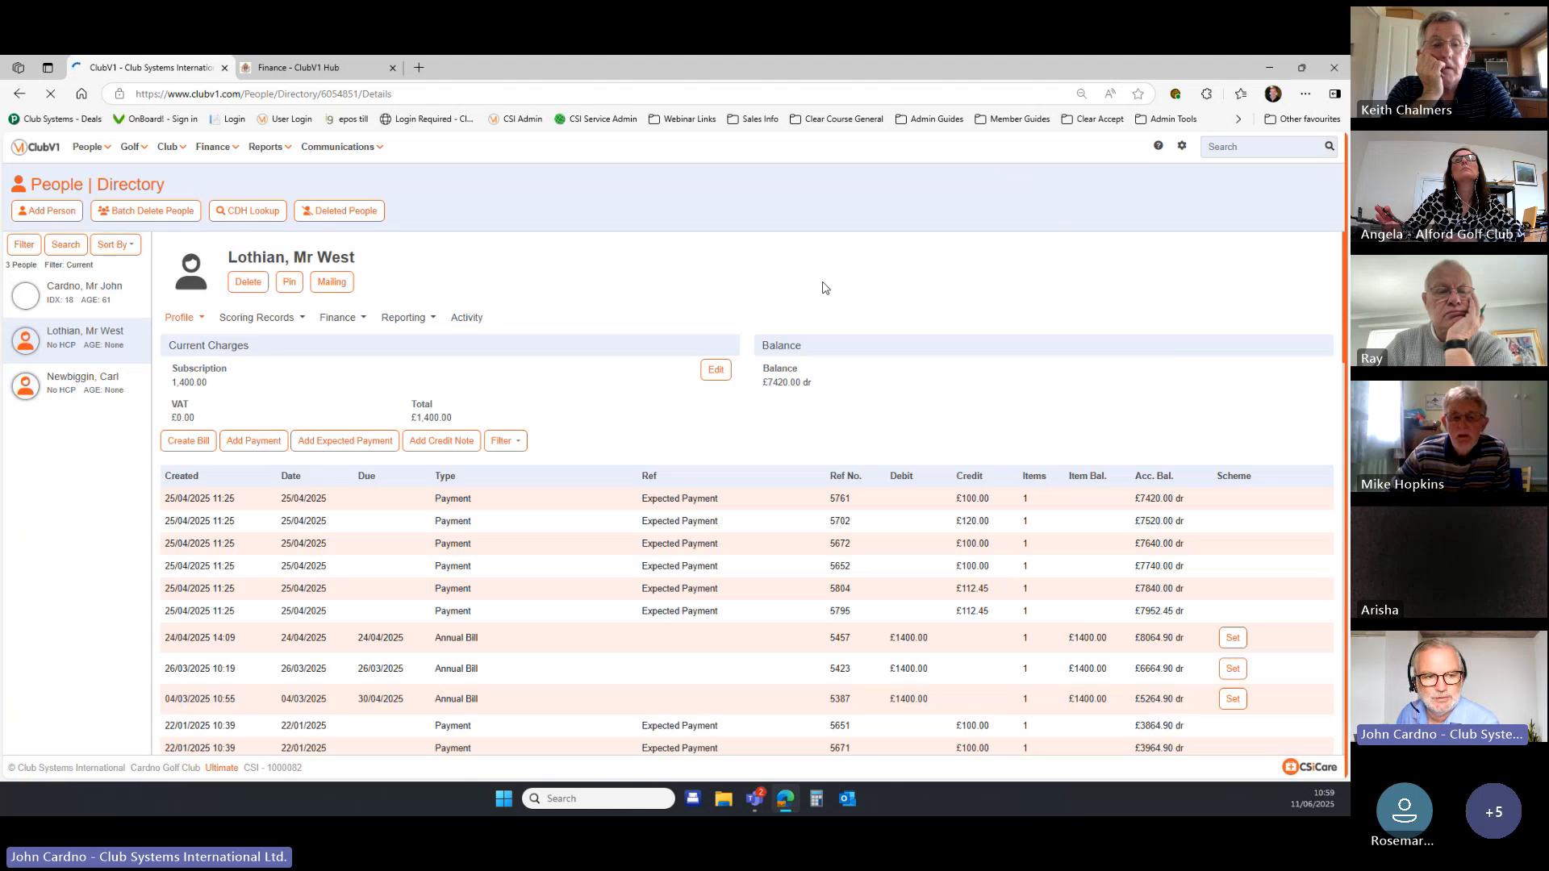
left_click(186, 320)
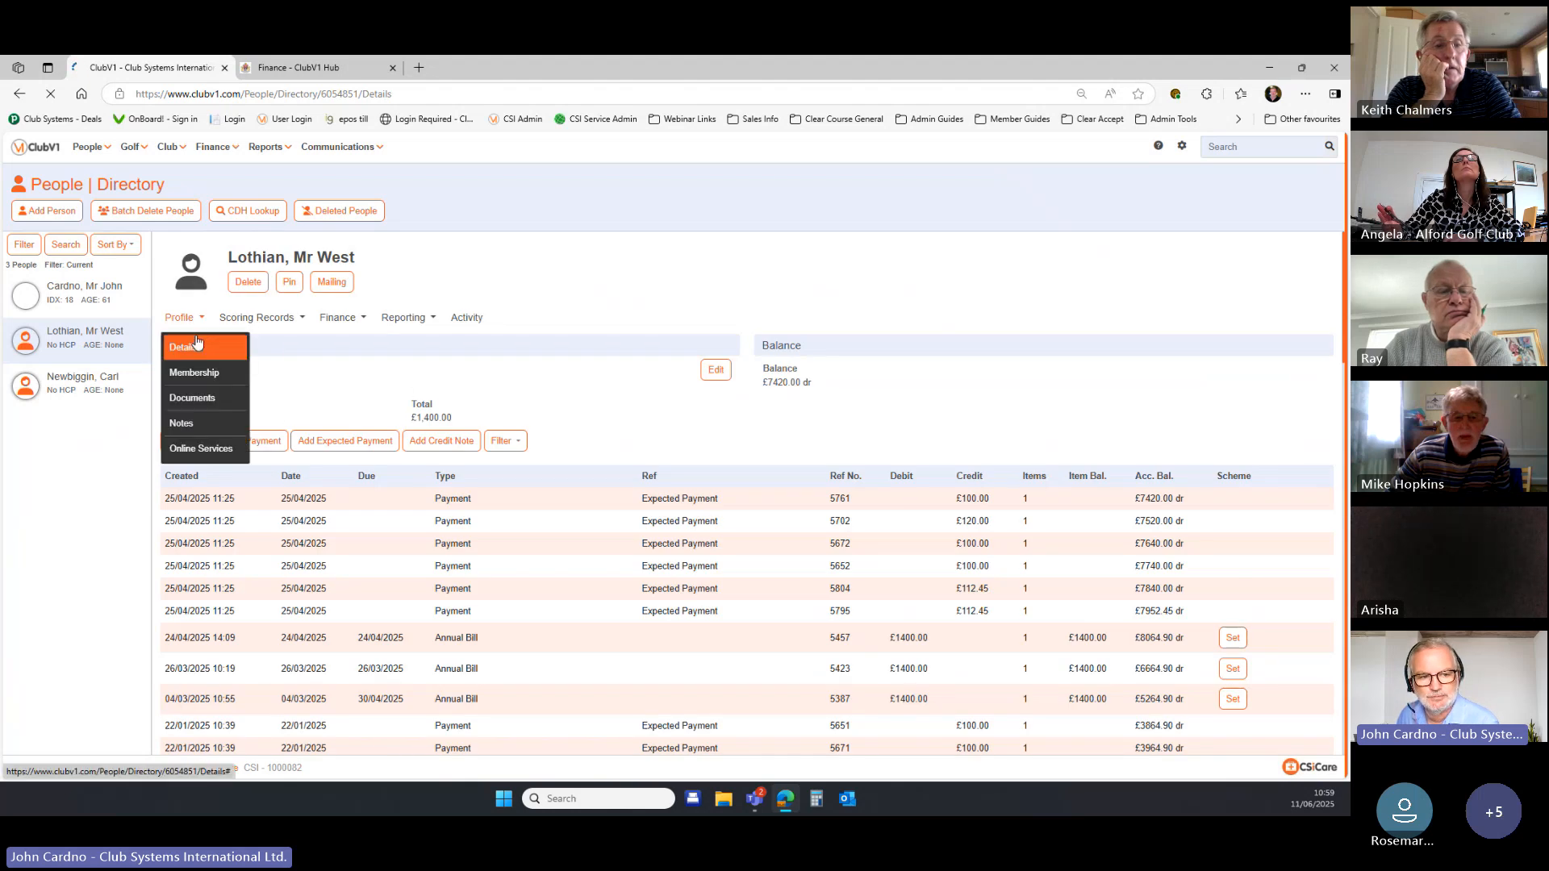
left_click(197, 346)
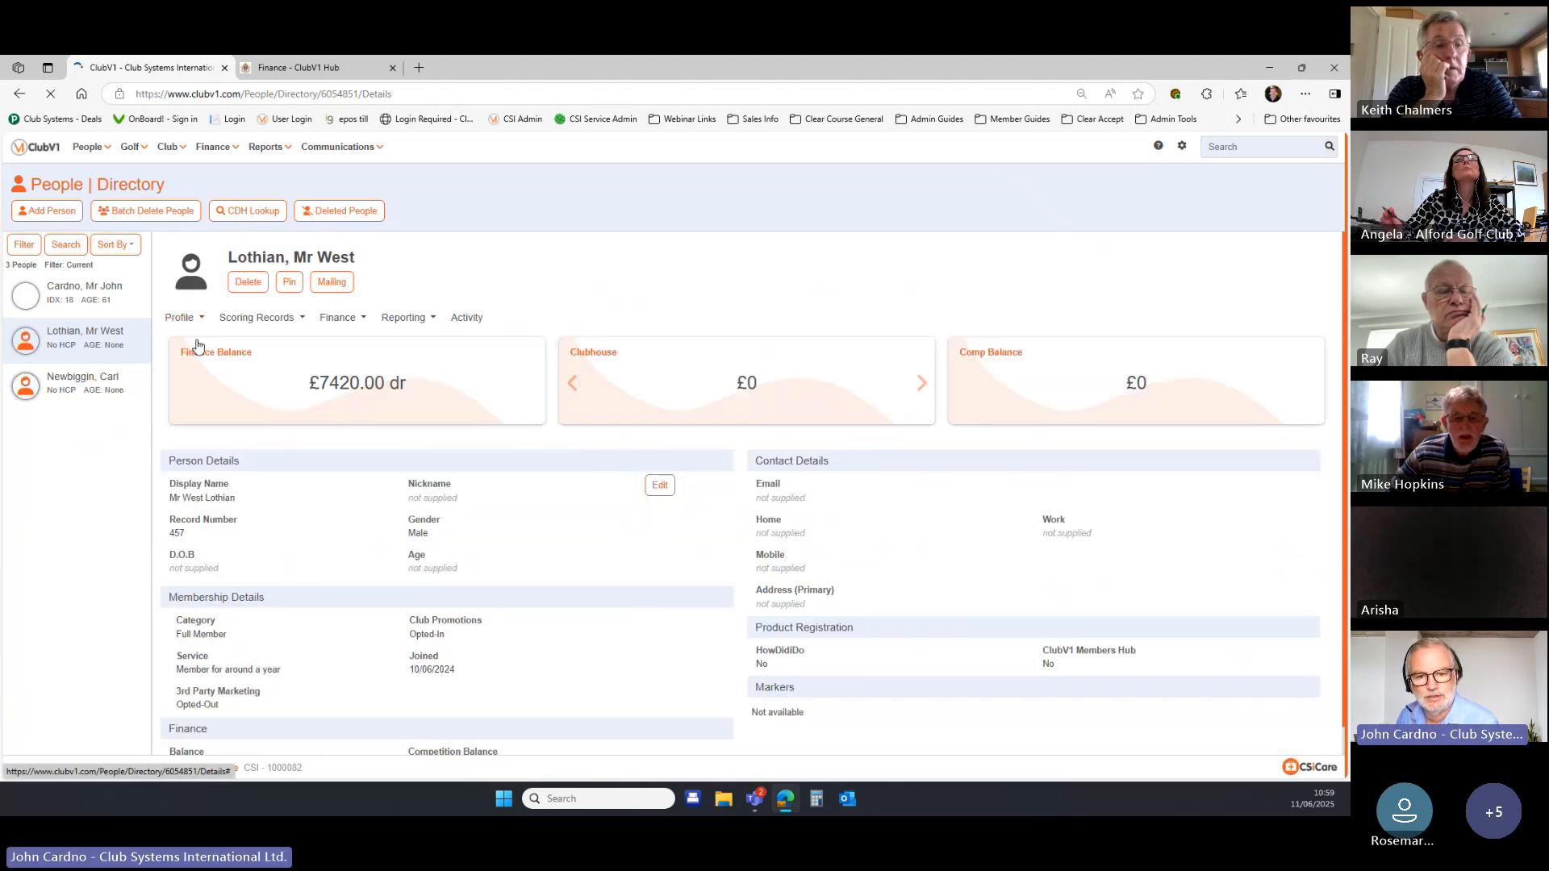
Set the Do Not Bill marker to Yes in the member's additional information and finish the Person Wizard.
left_click(655, 479)
left_click(542, 233)
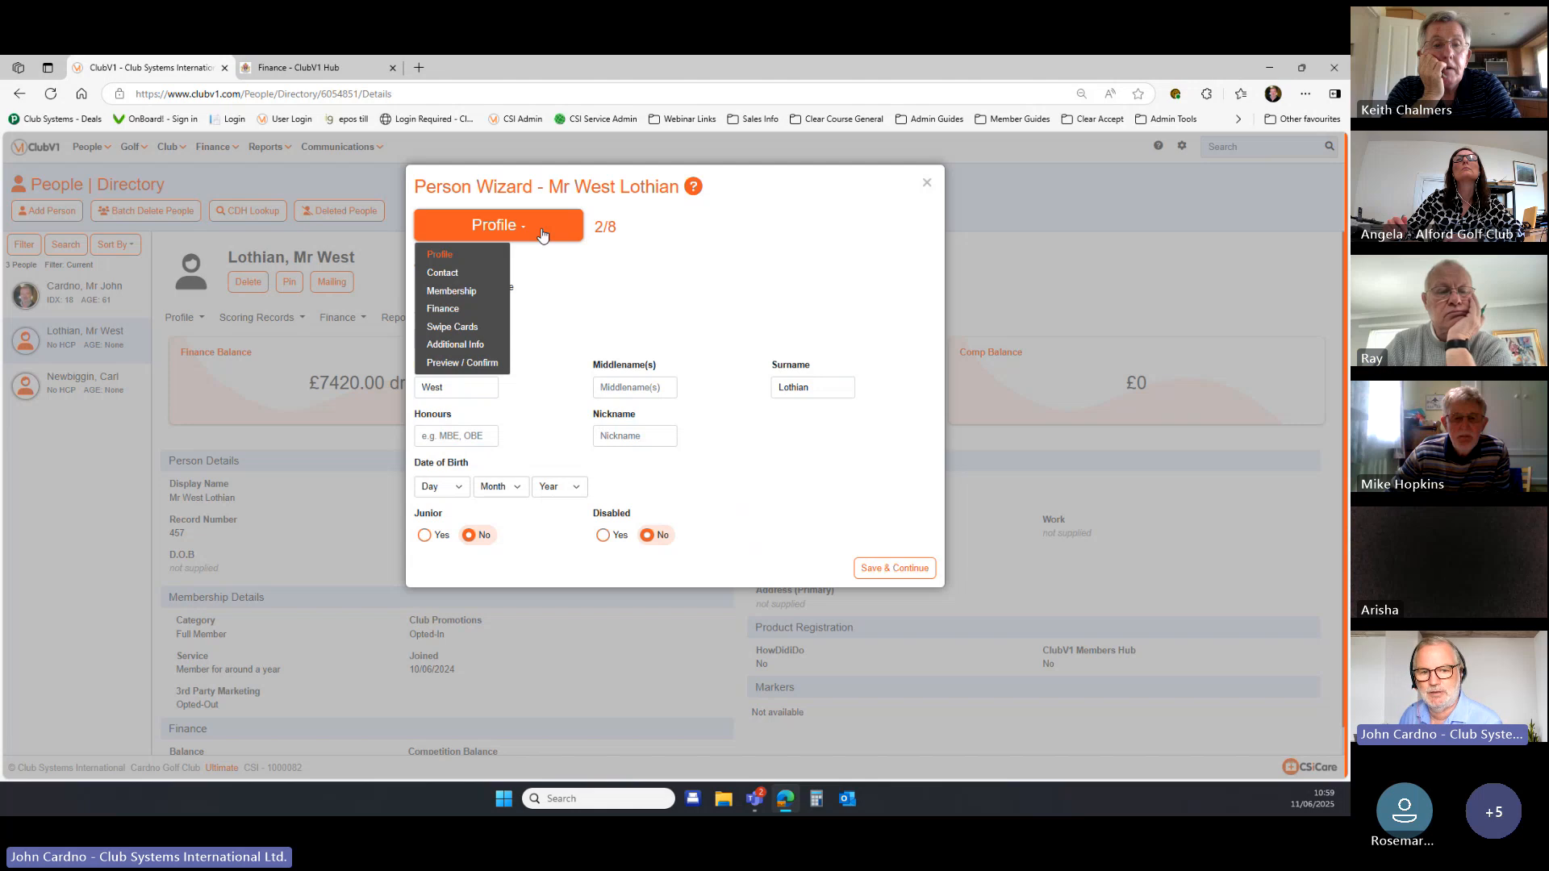
left_click(495, 347)
left_click(781, 384)
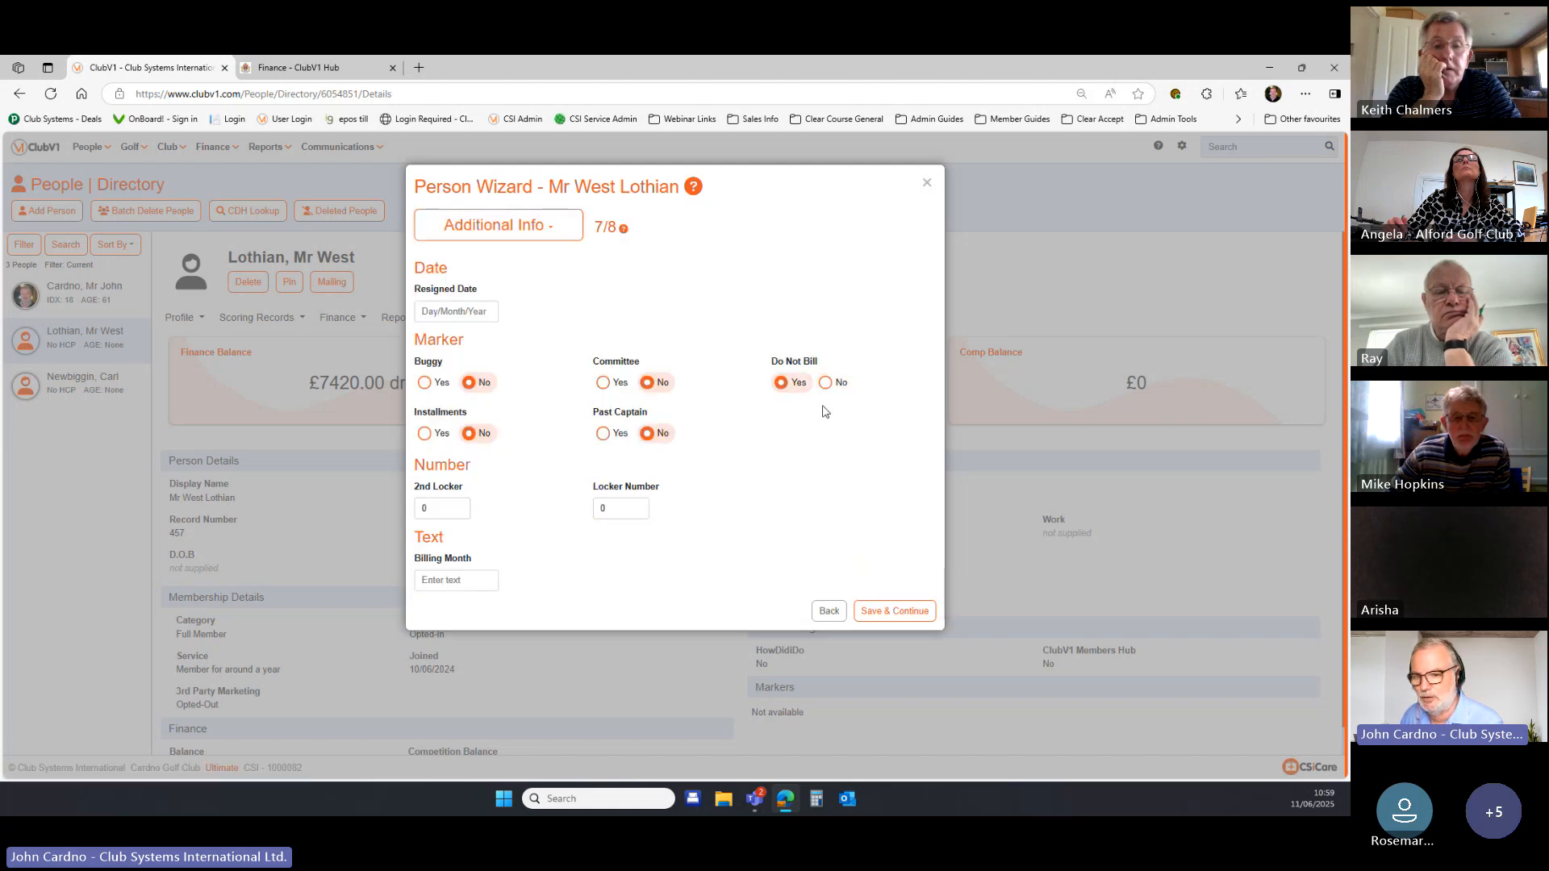
left_click(902, 612)
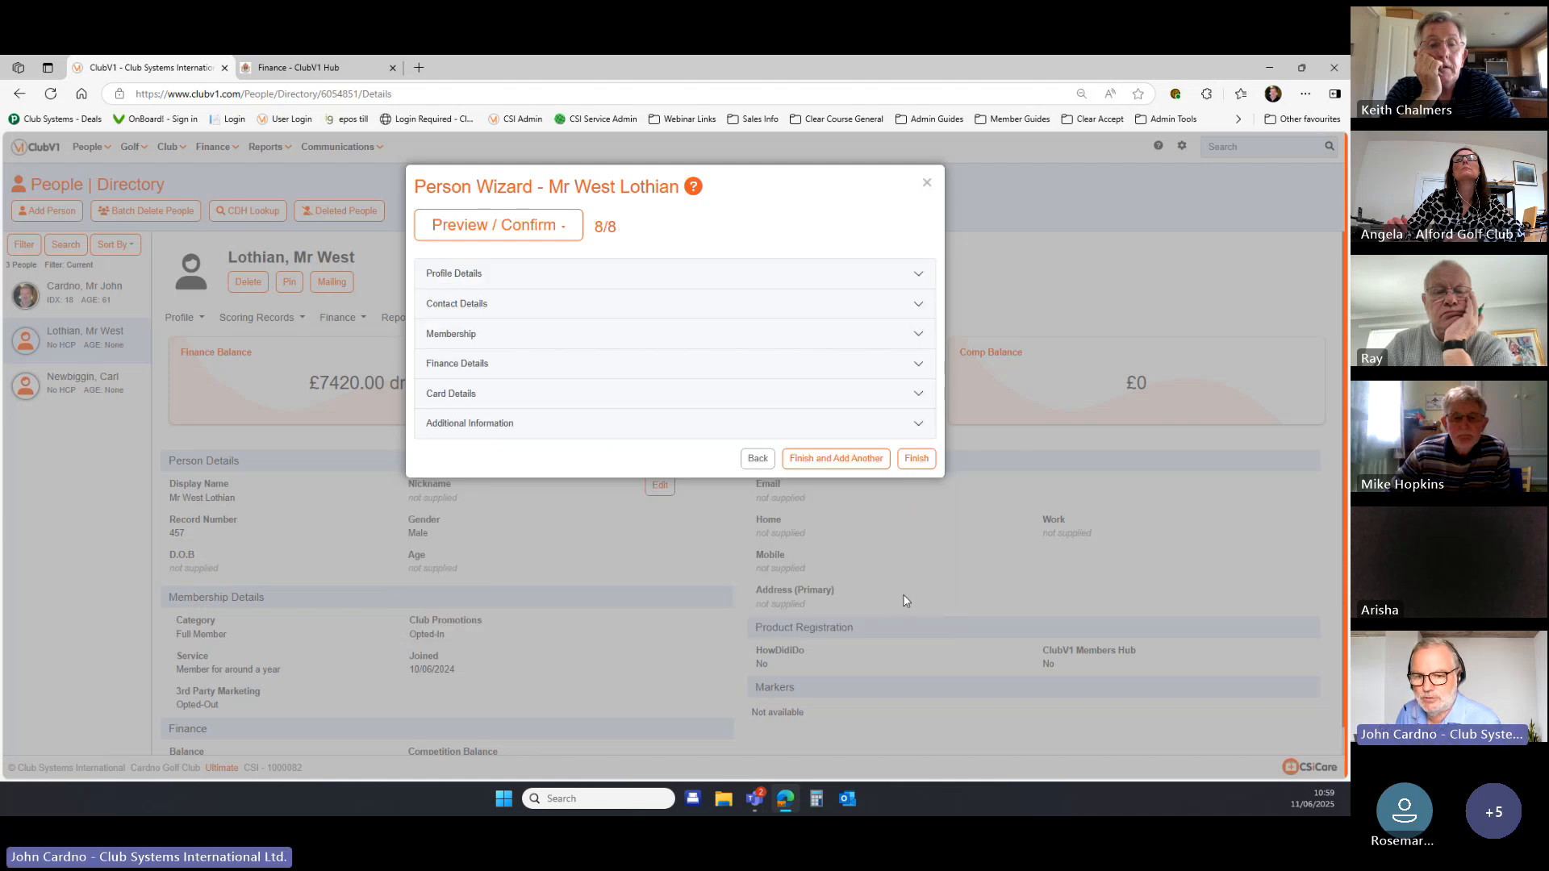
left_click(915, 459)
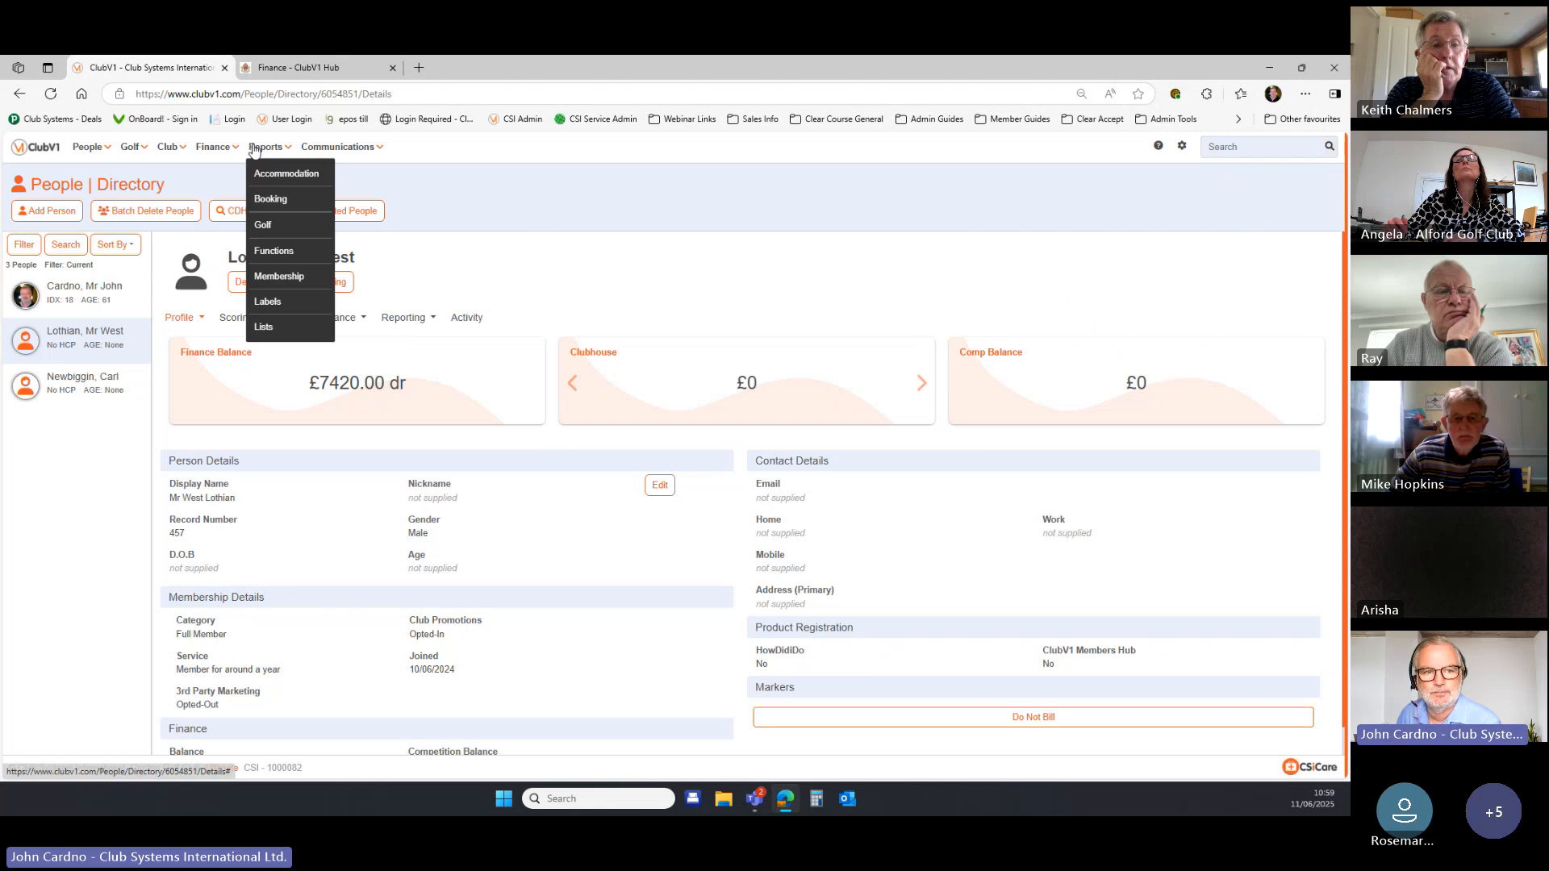
Return to the finance page listing all bills.
mouse_move(214, 149)
mouse_move(222, 176)
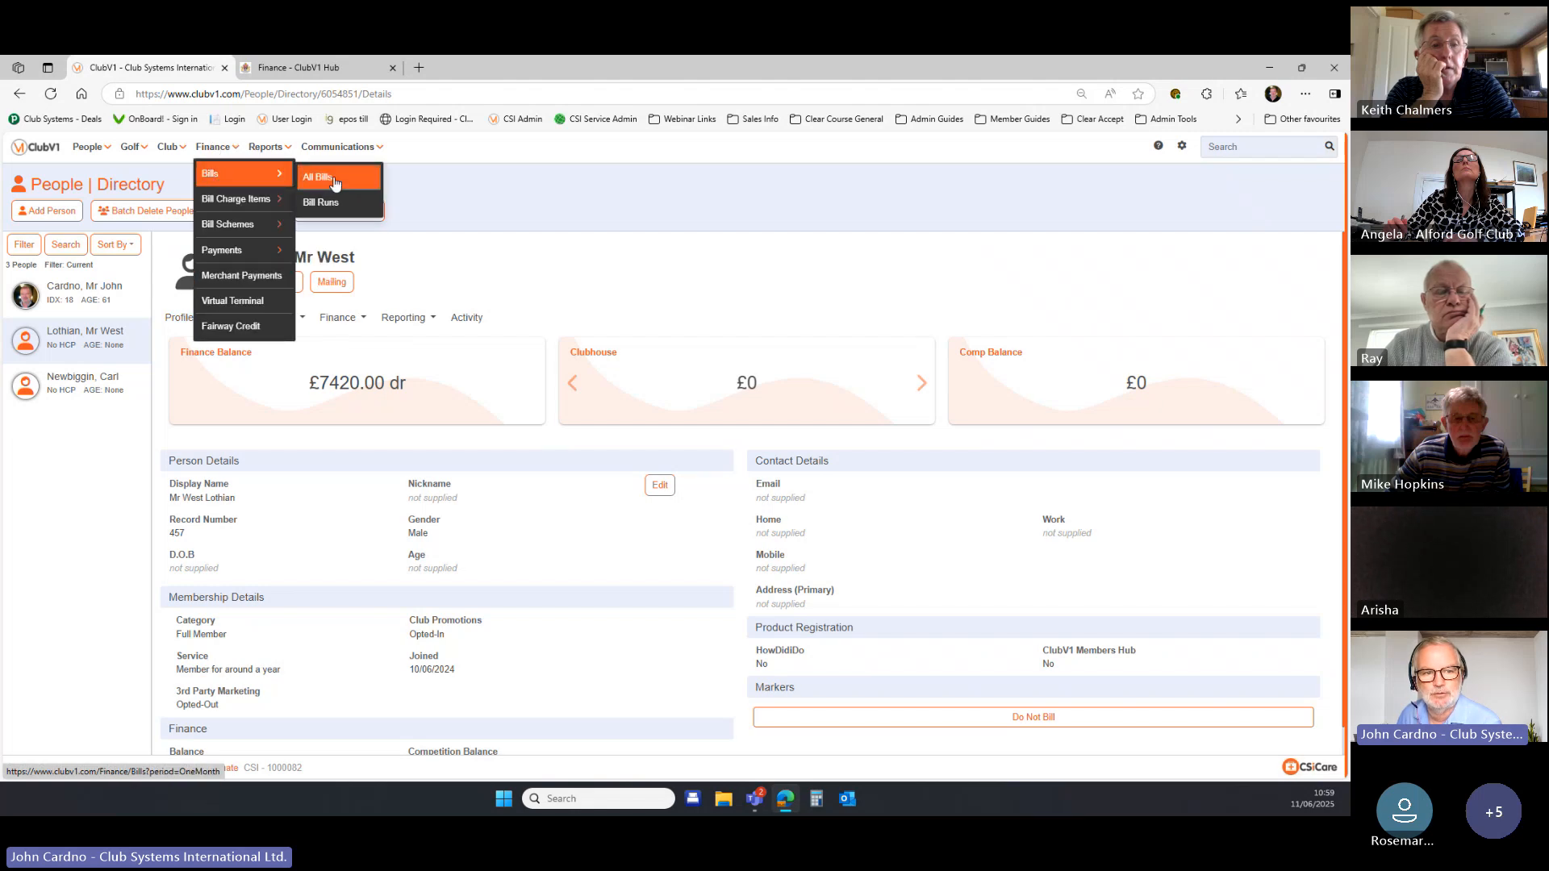
left_click(333, 181)
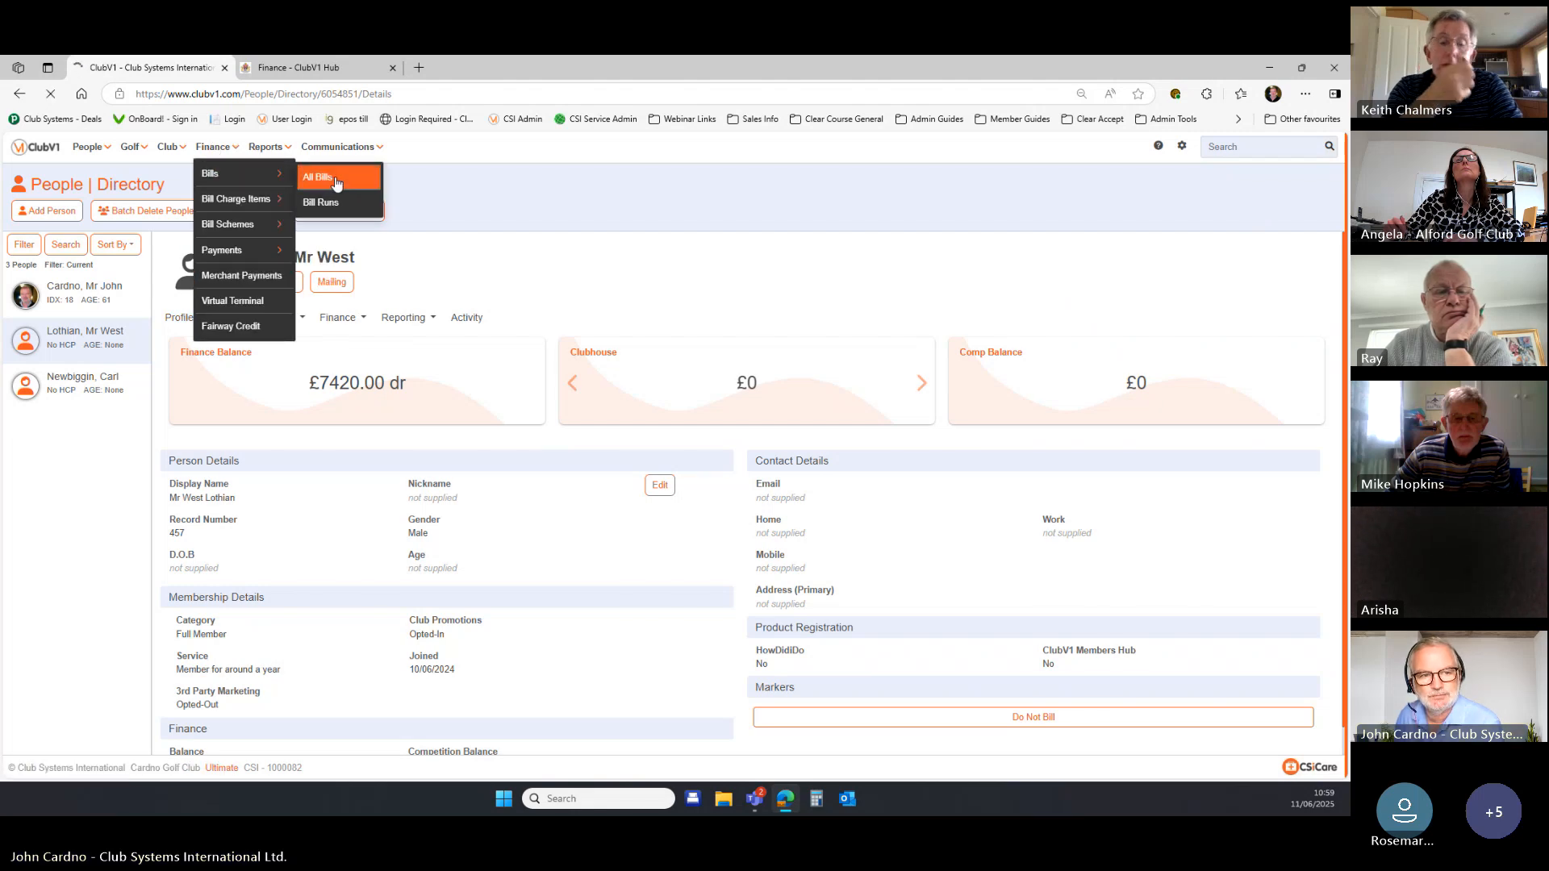
Start an annual bill run and add a Do Not Bill field set to No to the people filter, applying it.
left_click(49, 212)
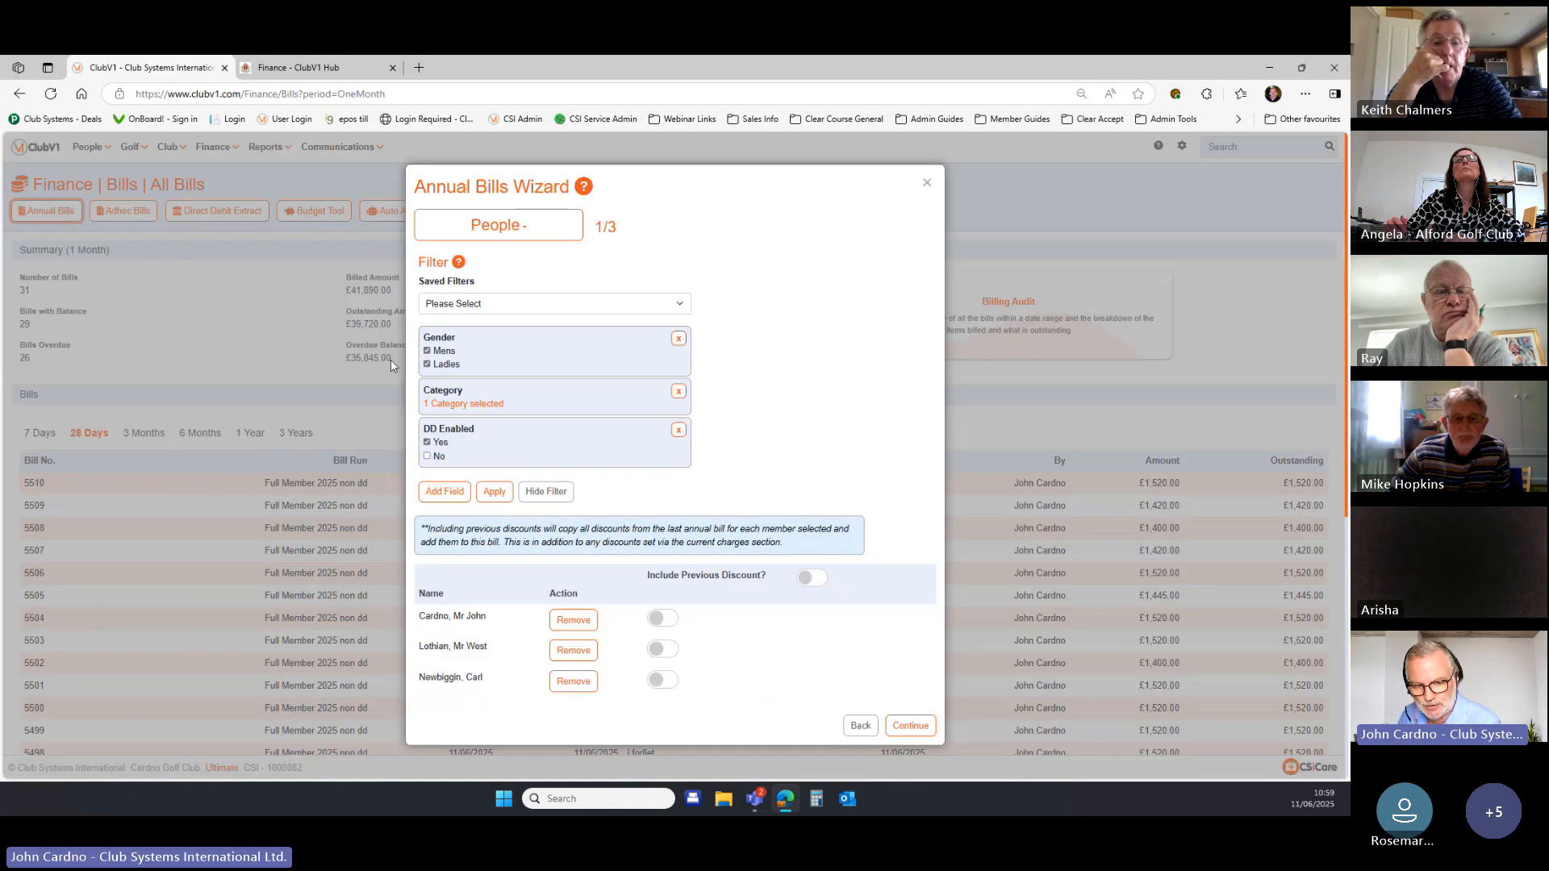
left_click(445, 492)
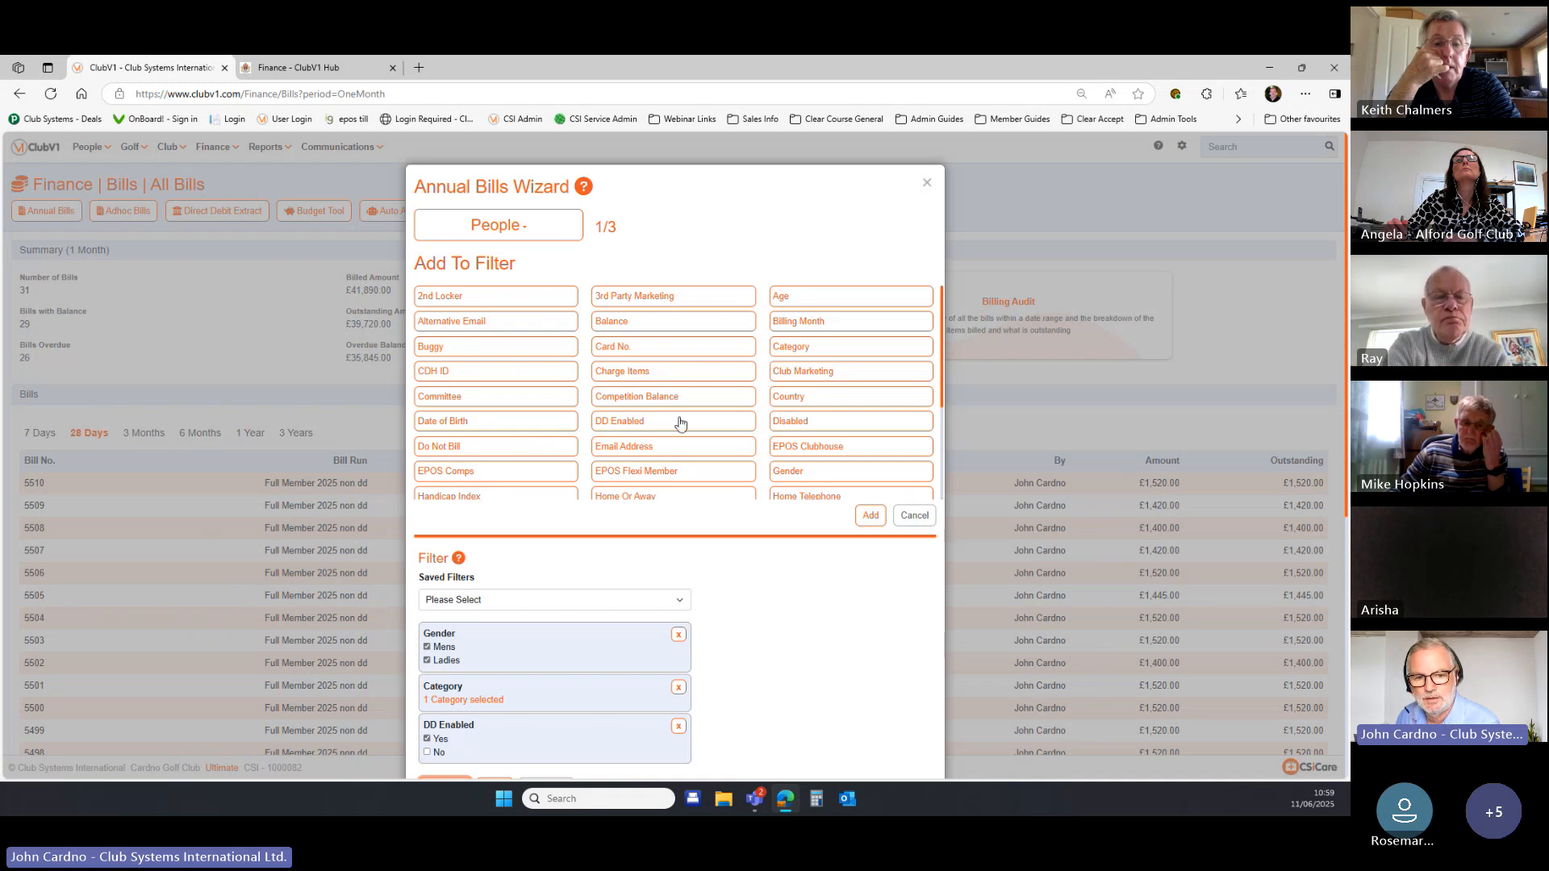
left_click(864, 514)
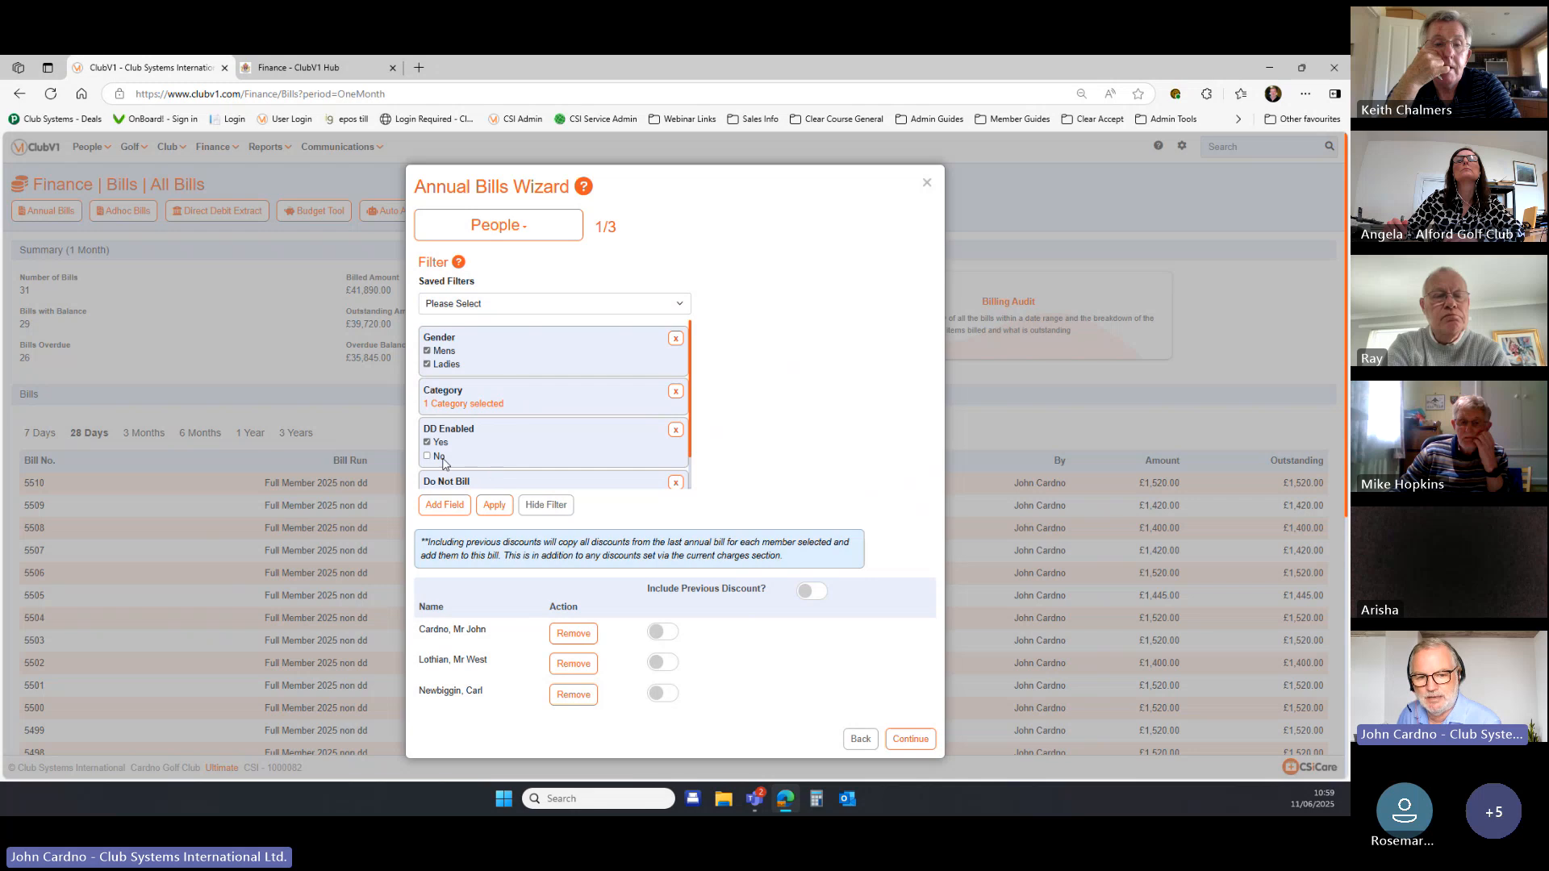
scroll(443, 463, "down", 2)
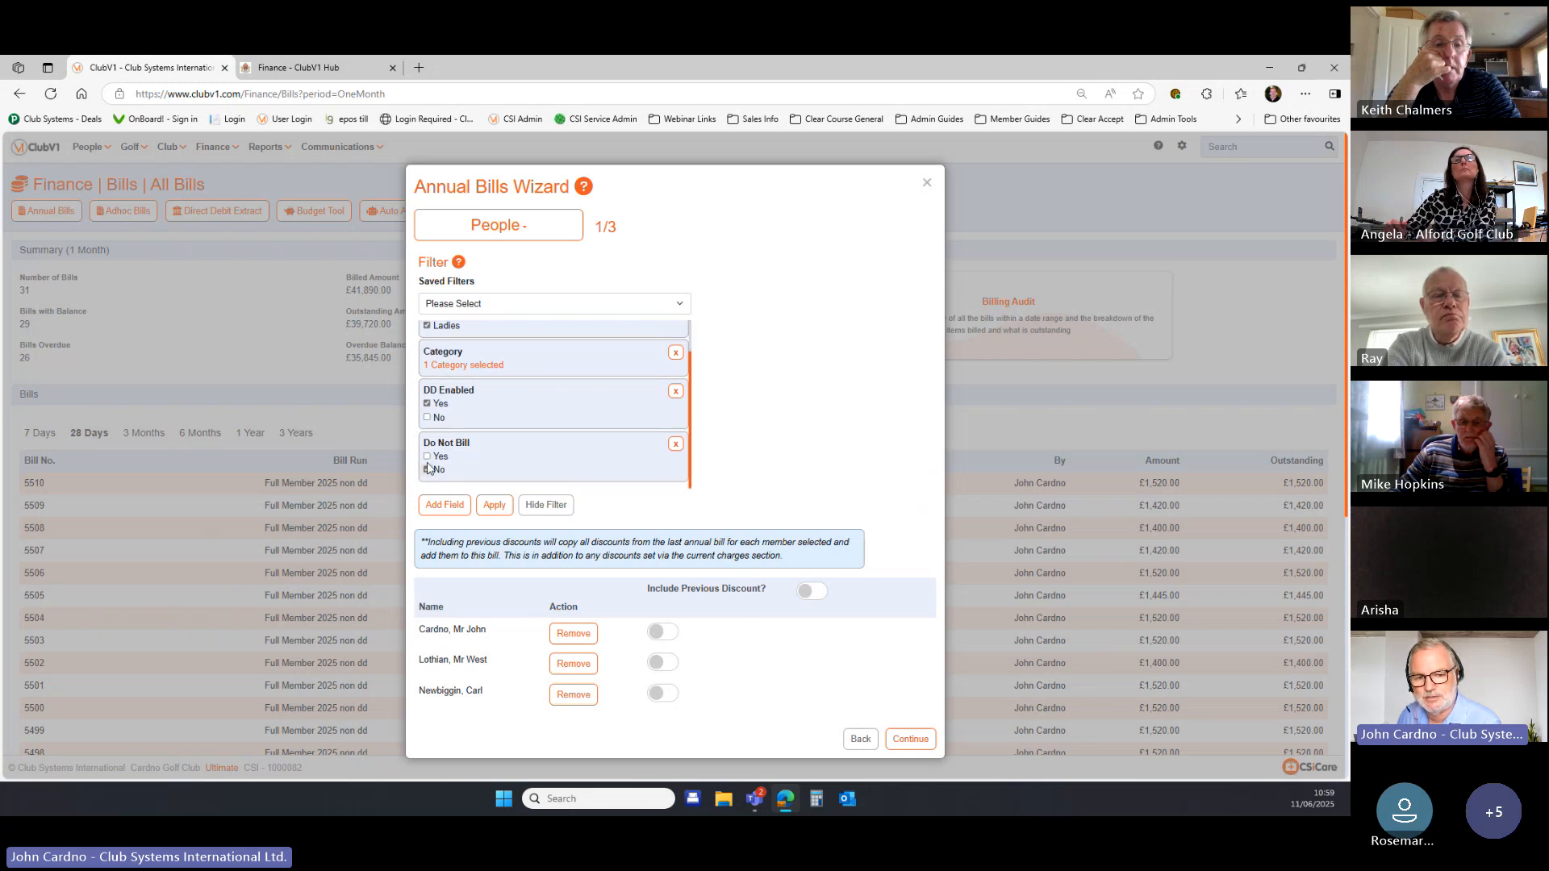
left_click(427, 470)
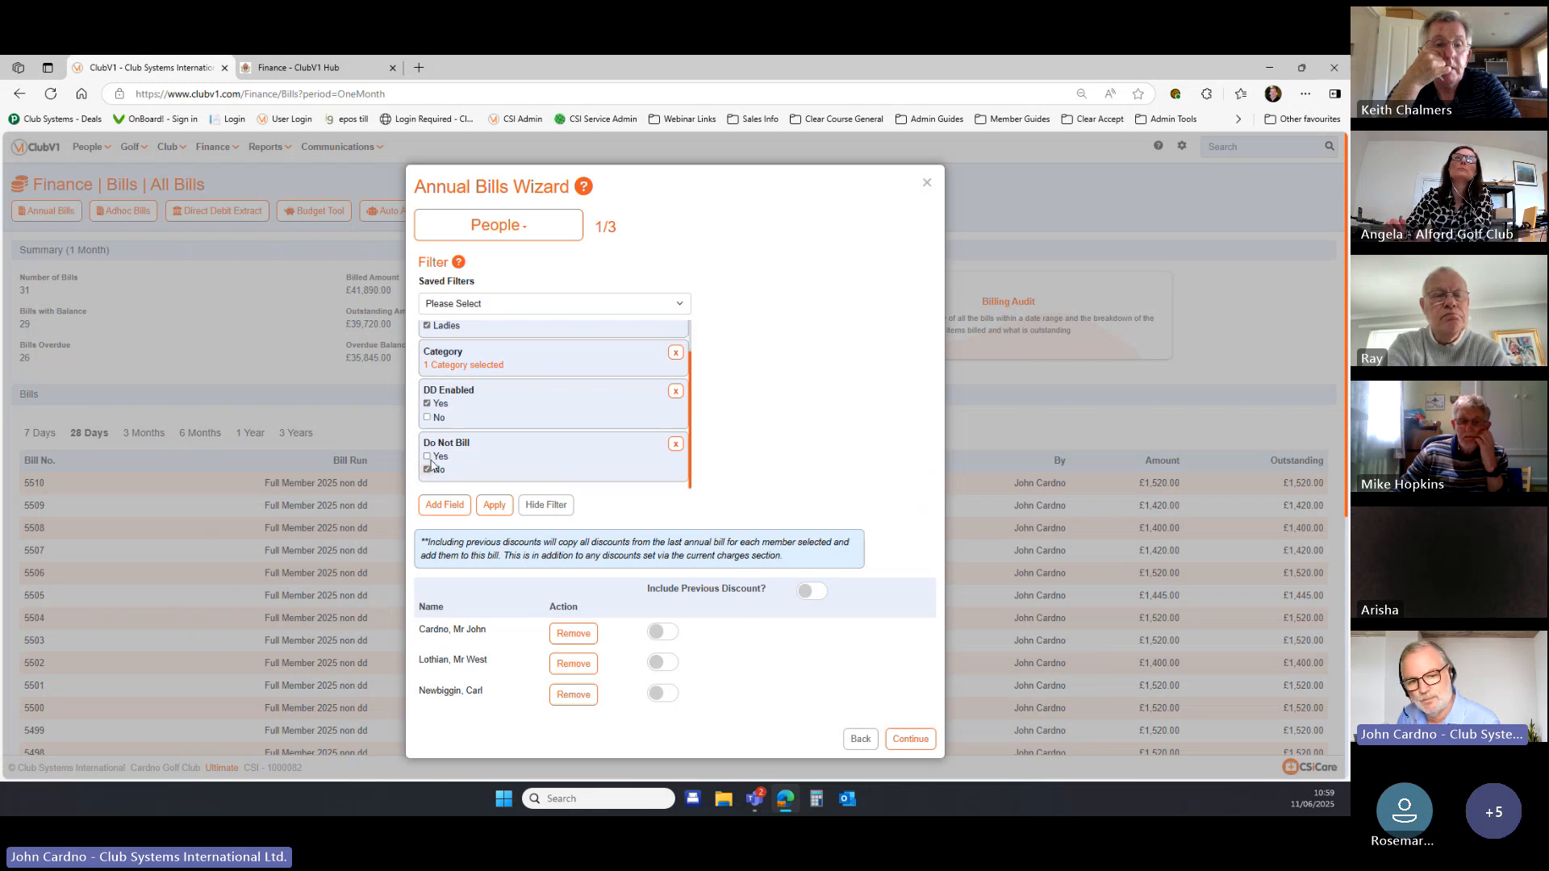
left_click(495, 506)
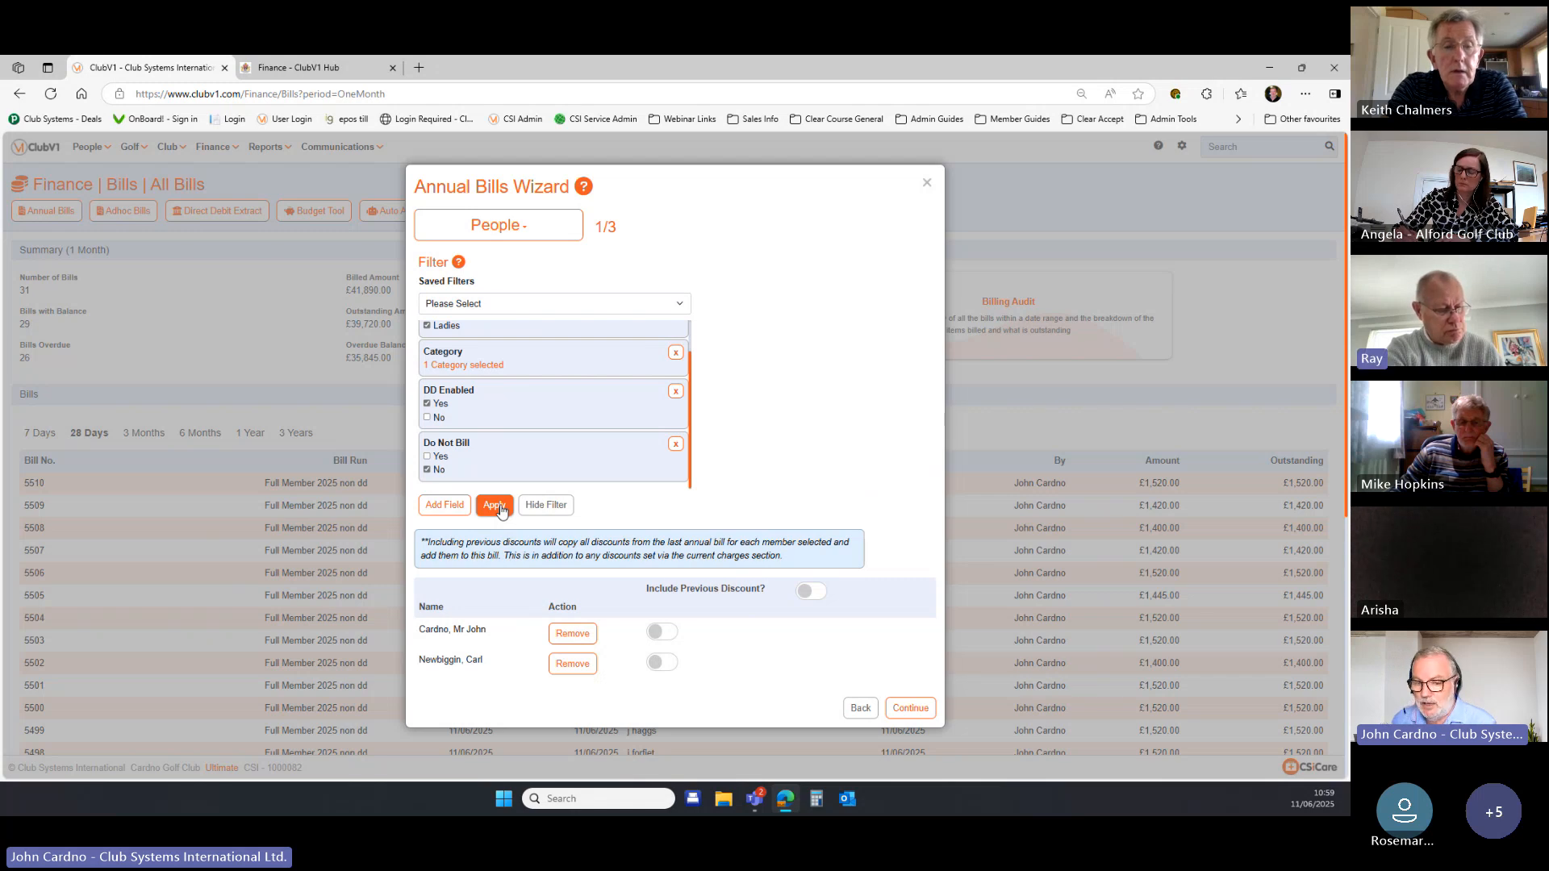
left_click(500, 509)
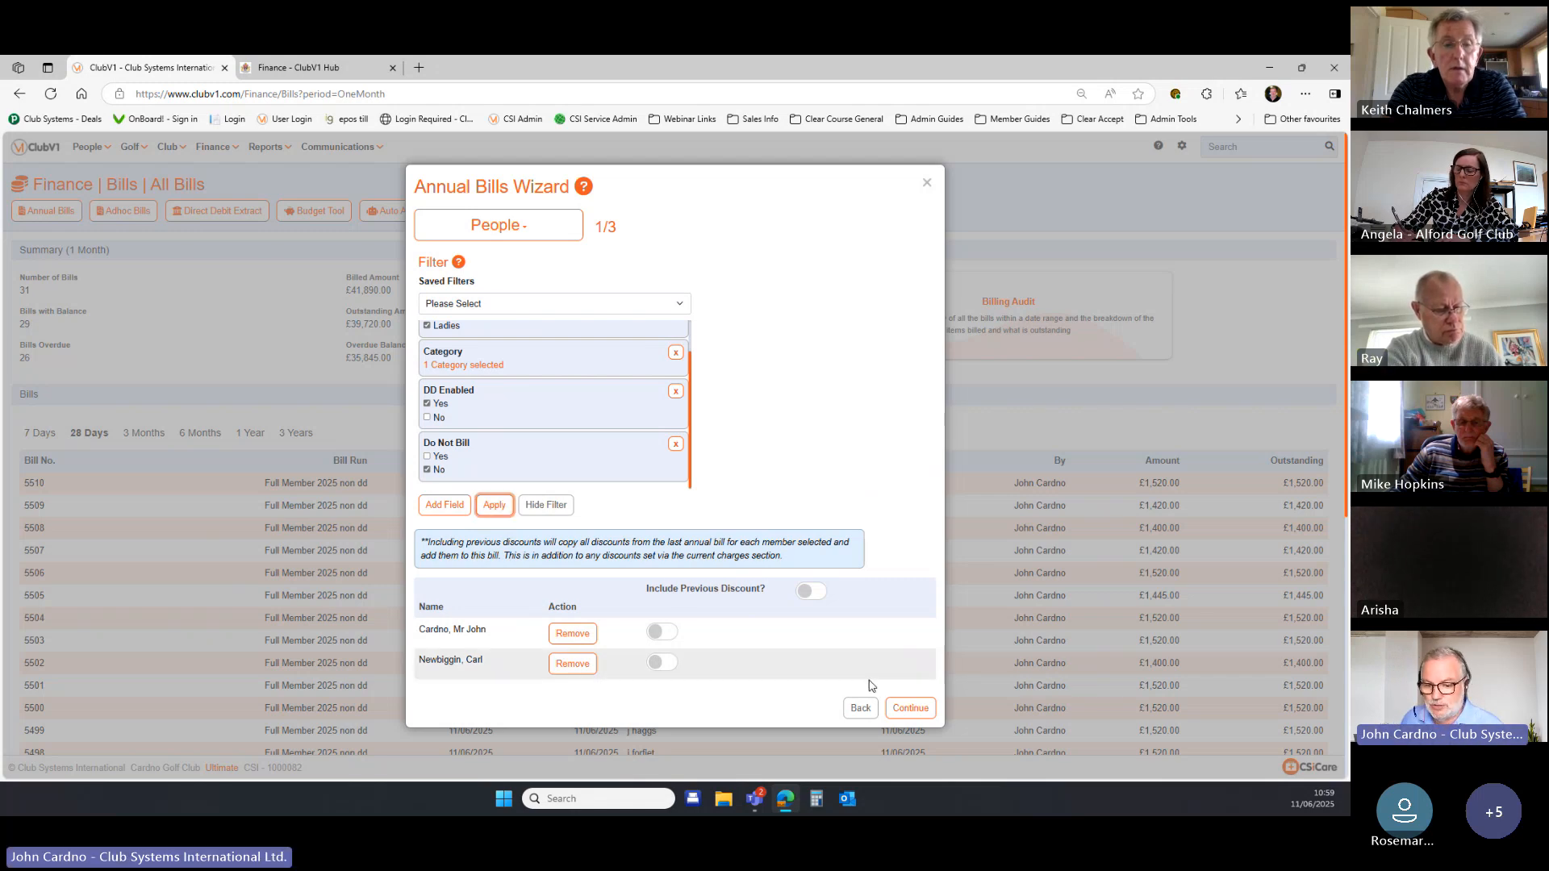
Describe the bill run as "full members 2025" and generate the bills for the filtered people.
left_click(912, 710)
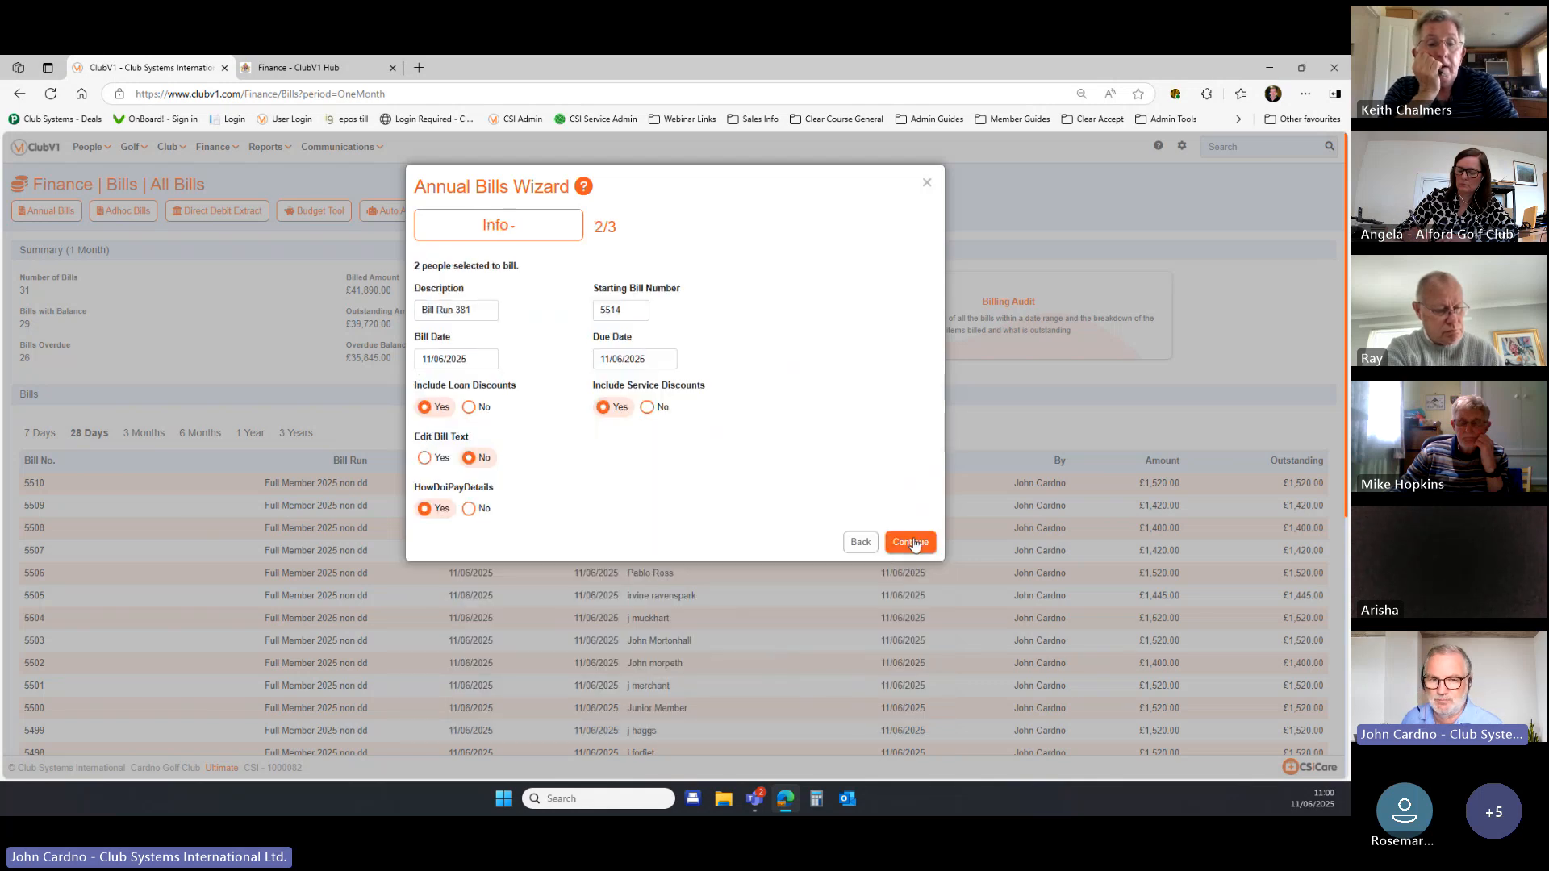
left_click_drag(486, 313, 366, 322)
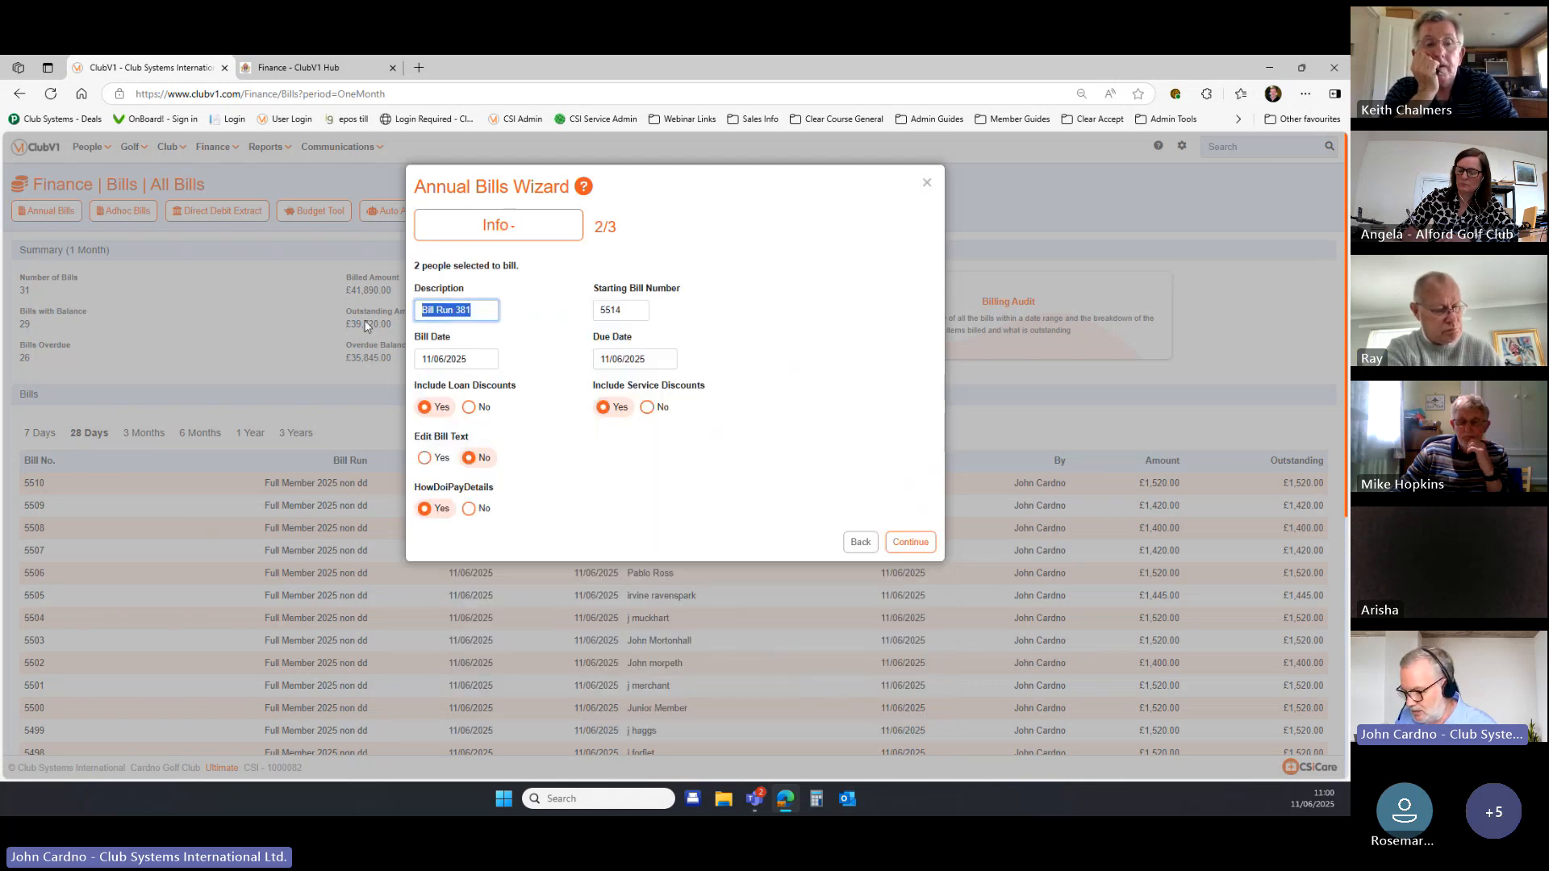
type("full members 202")
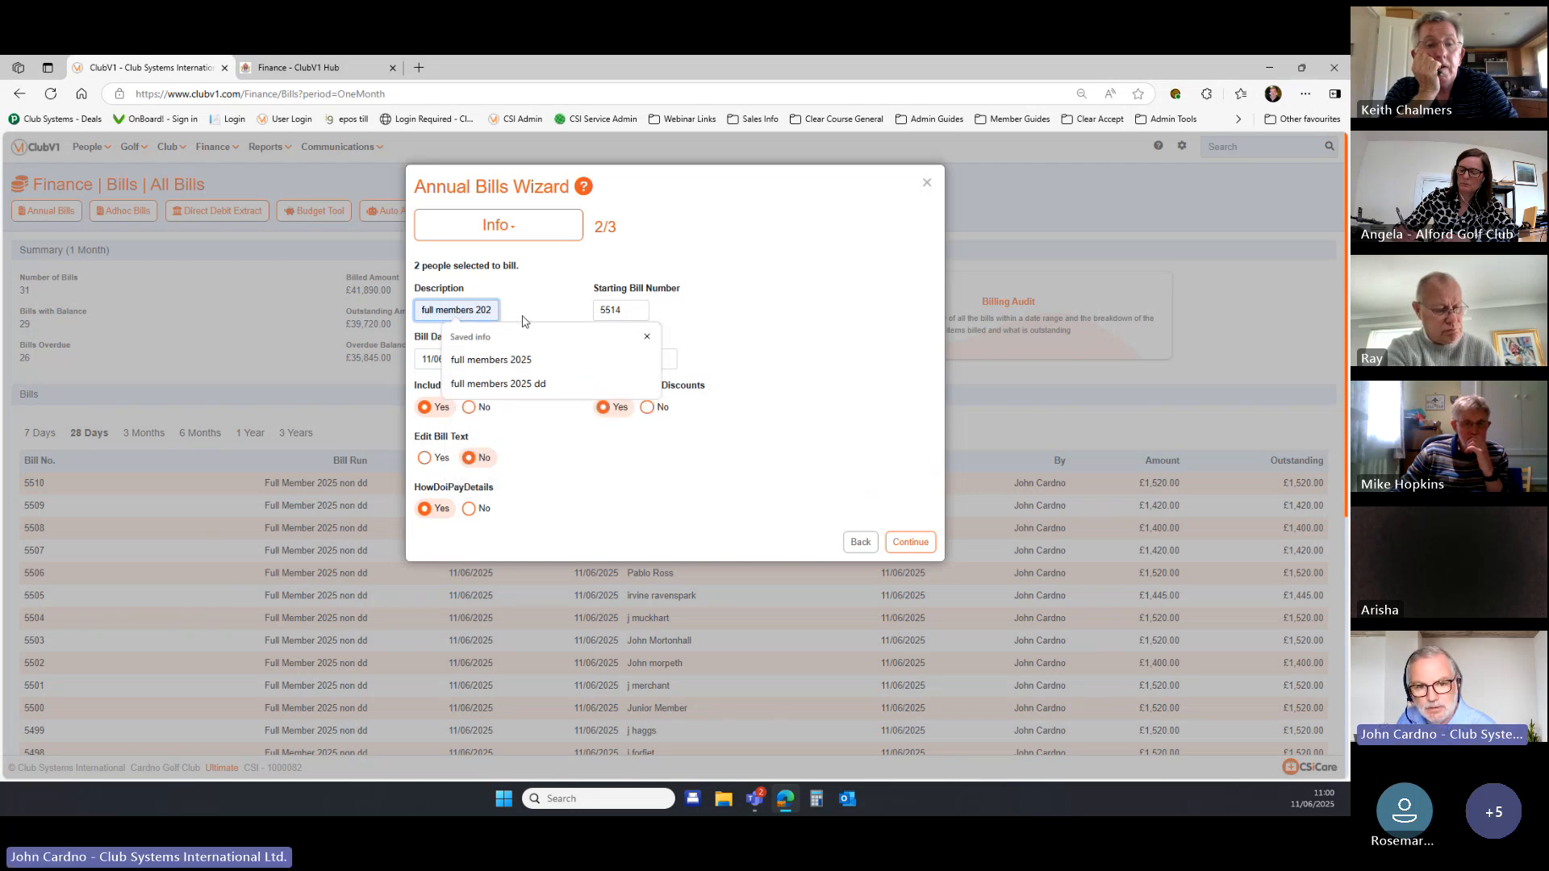
left_click(519, 363)
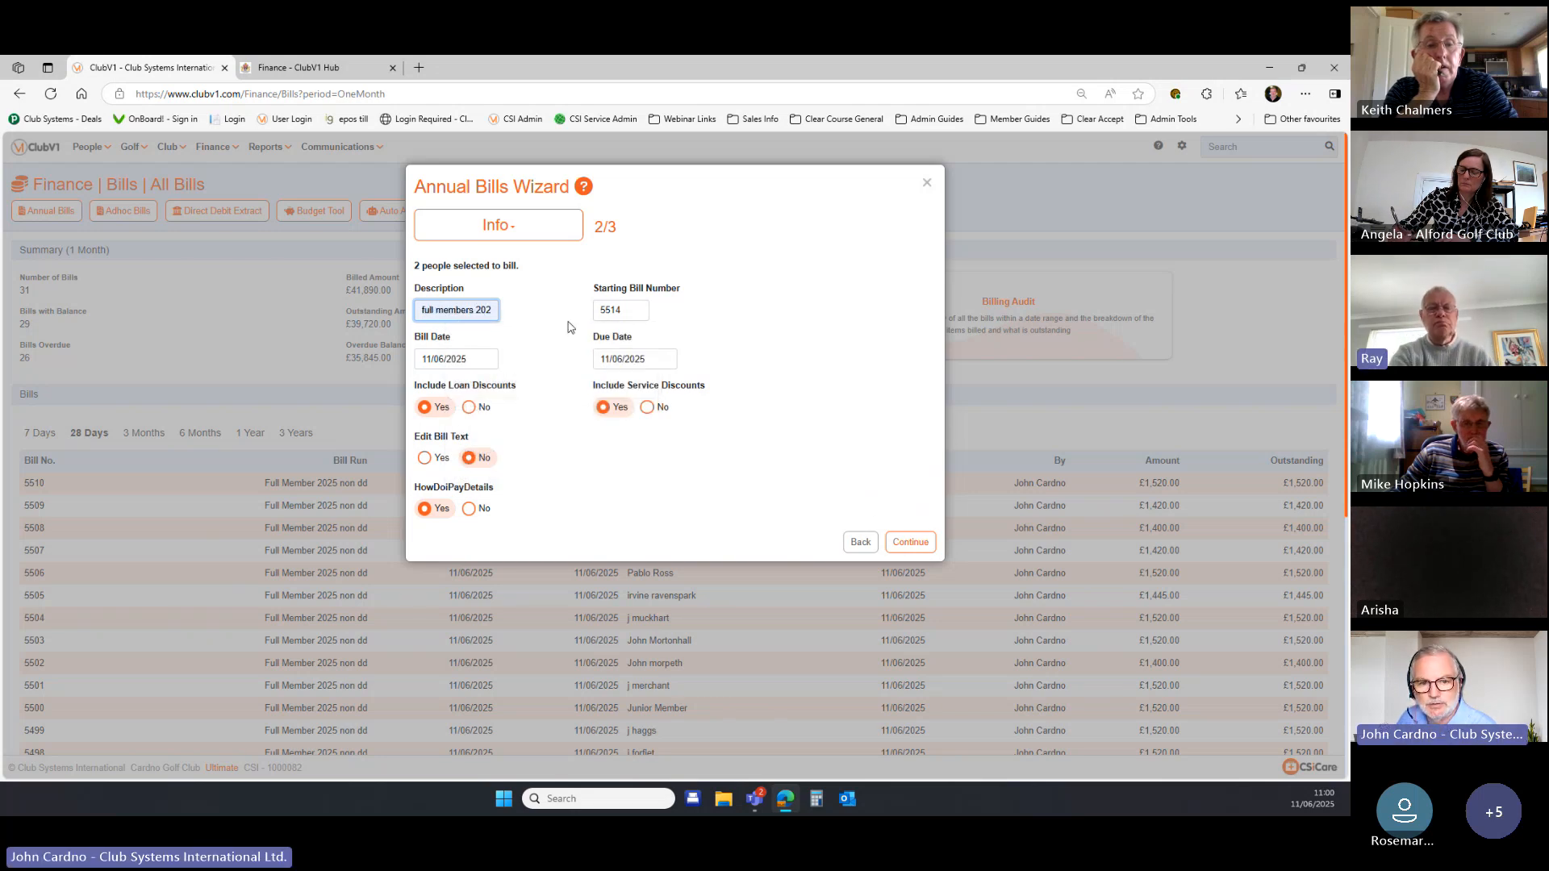
left_click(912, 540)
left_click(901, 329)
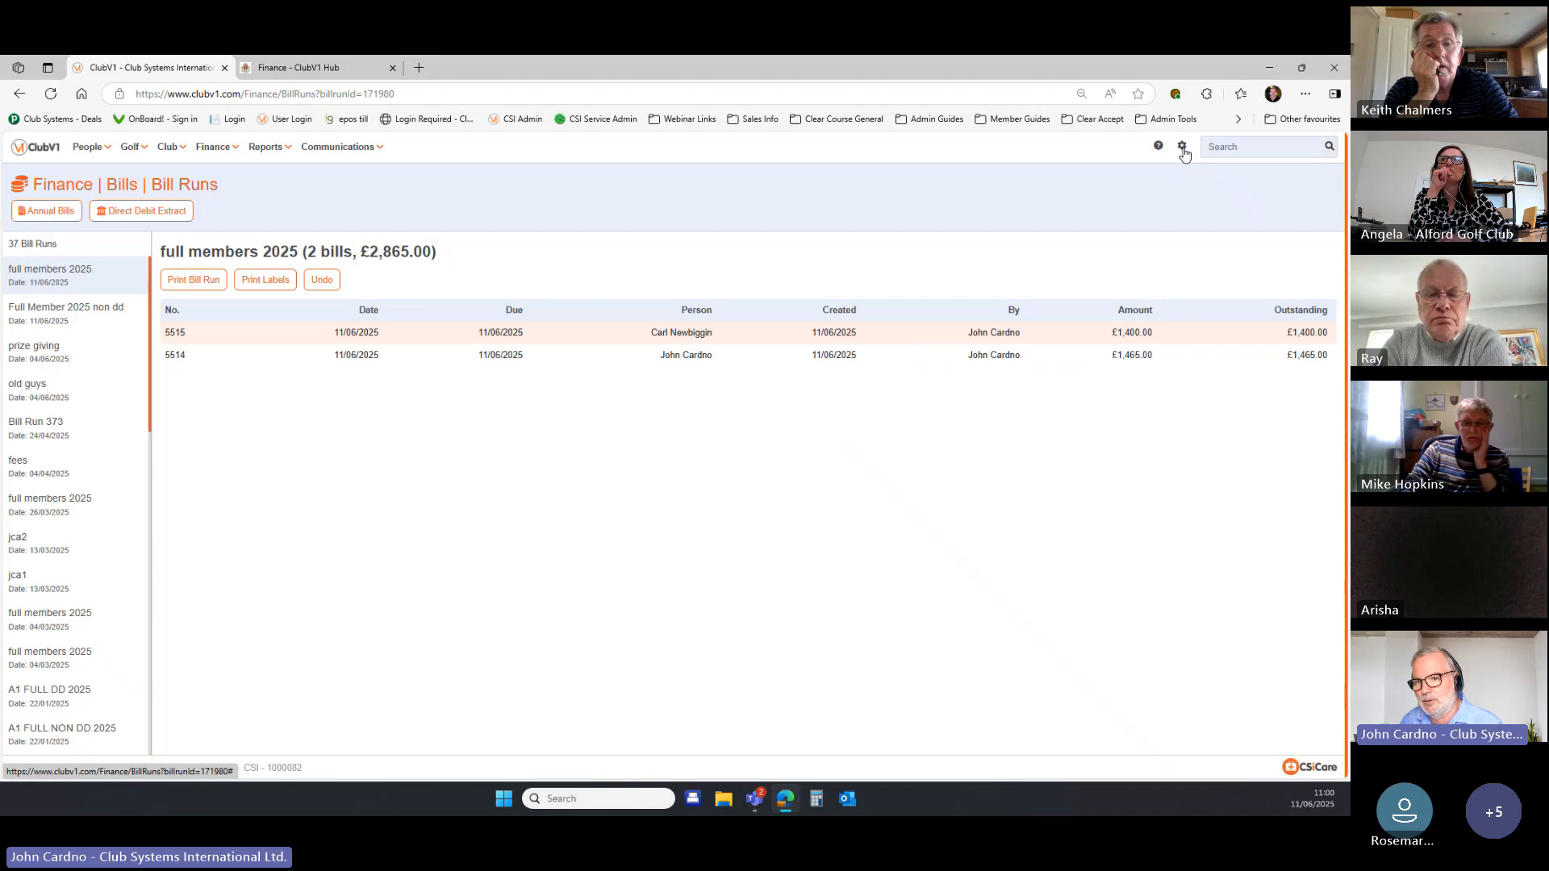
In the club's custom fields and markers settings, permanently clear the Do Not Bill marker for all people and save.
left_click(1183, 153)
left_click(1165, 169)
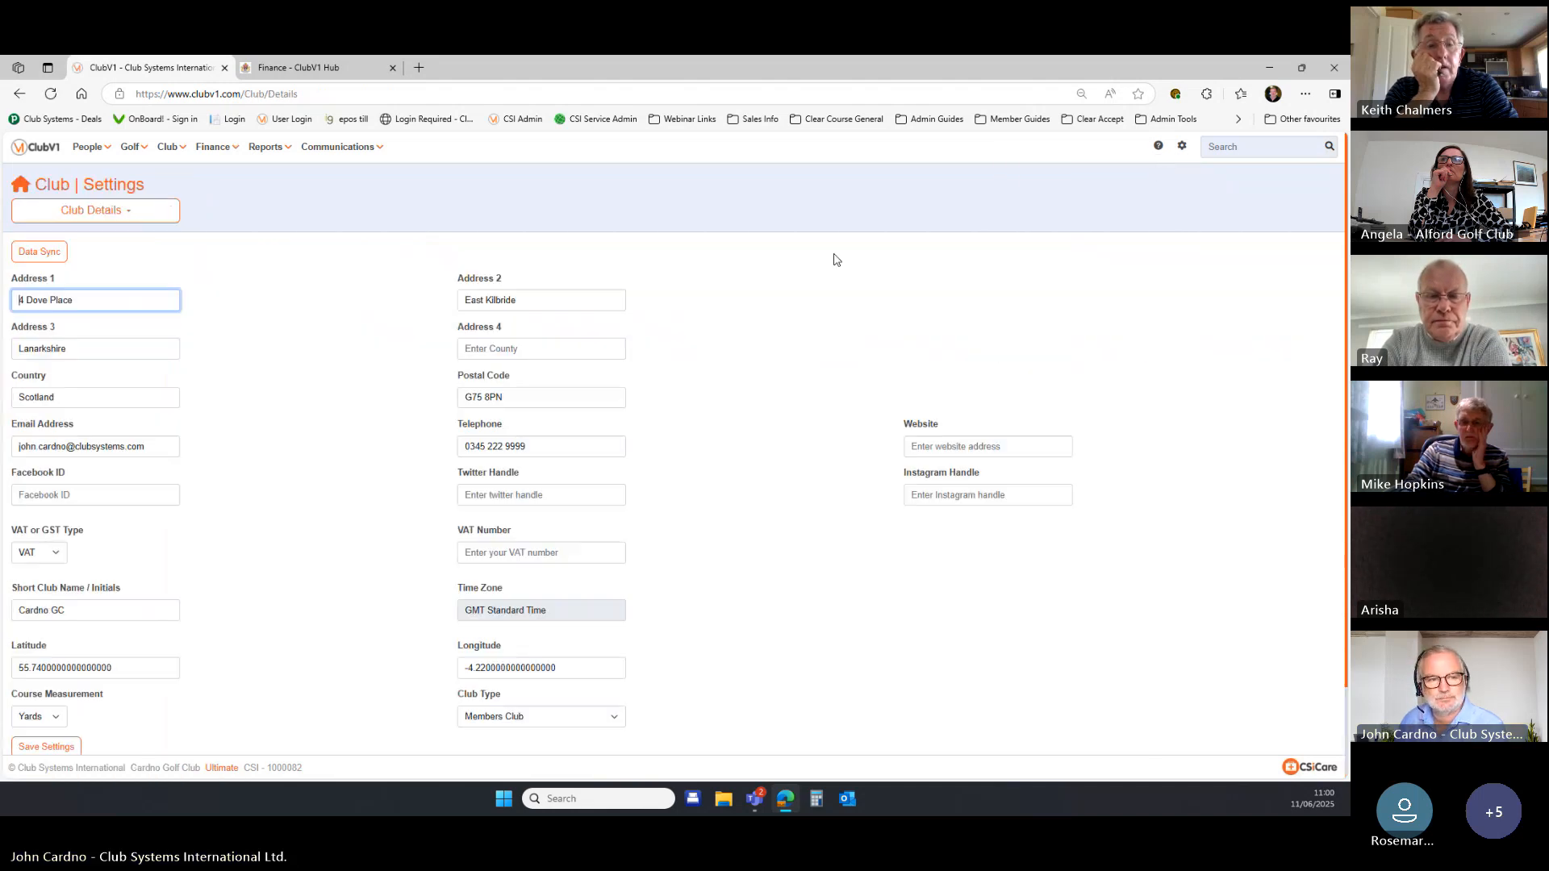
left_click(113, 210)
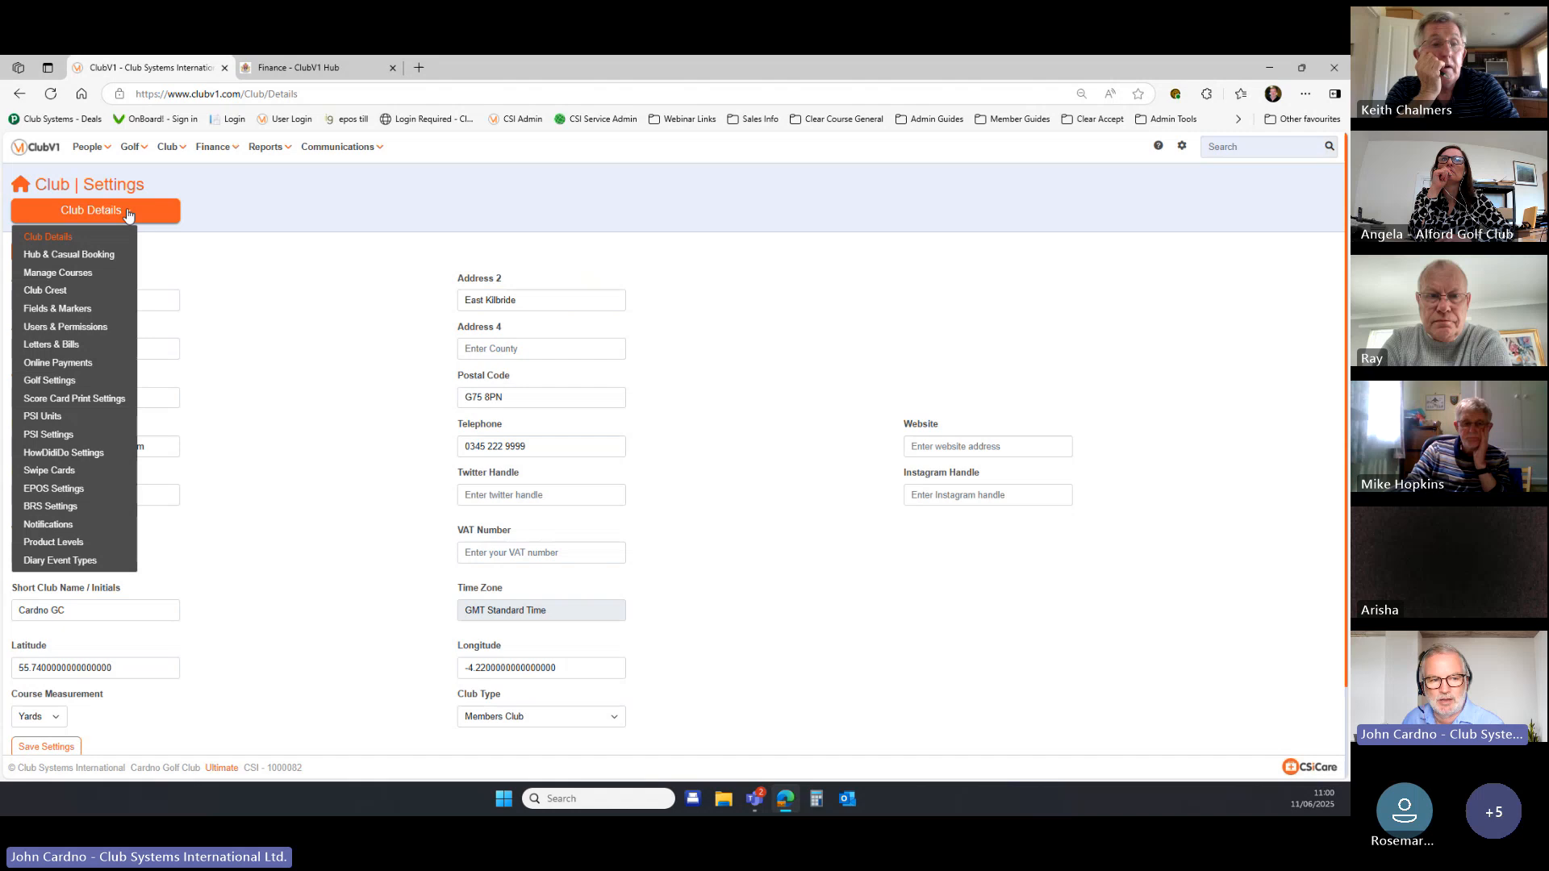
left_click(113, 314)
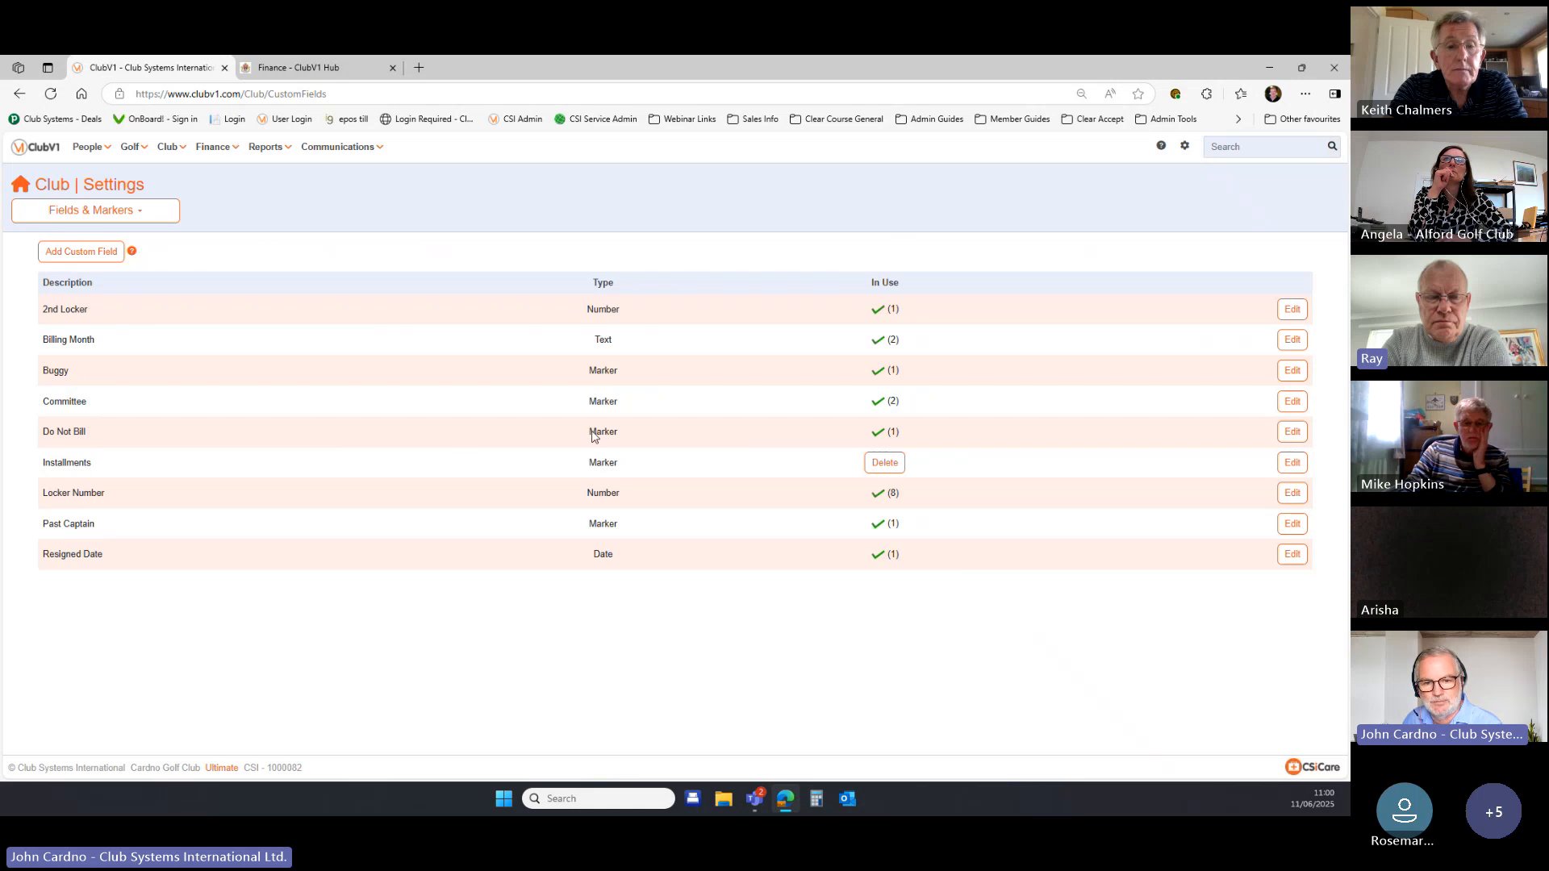
left_click(1291, 434)
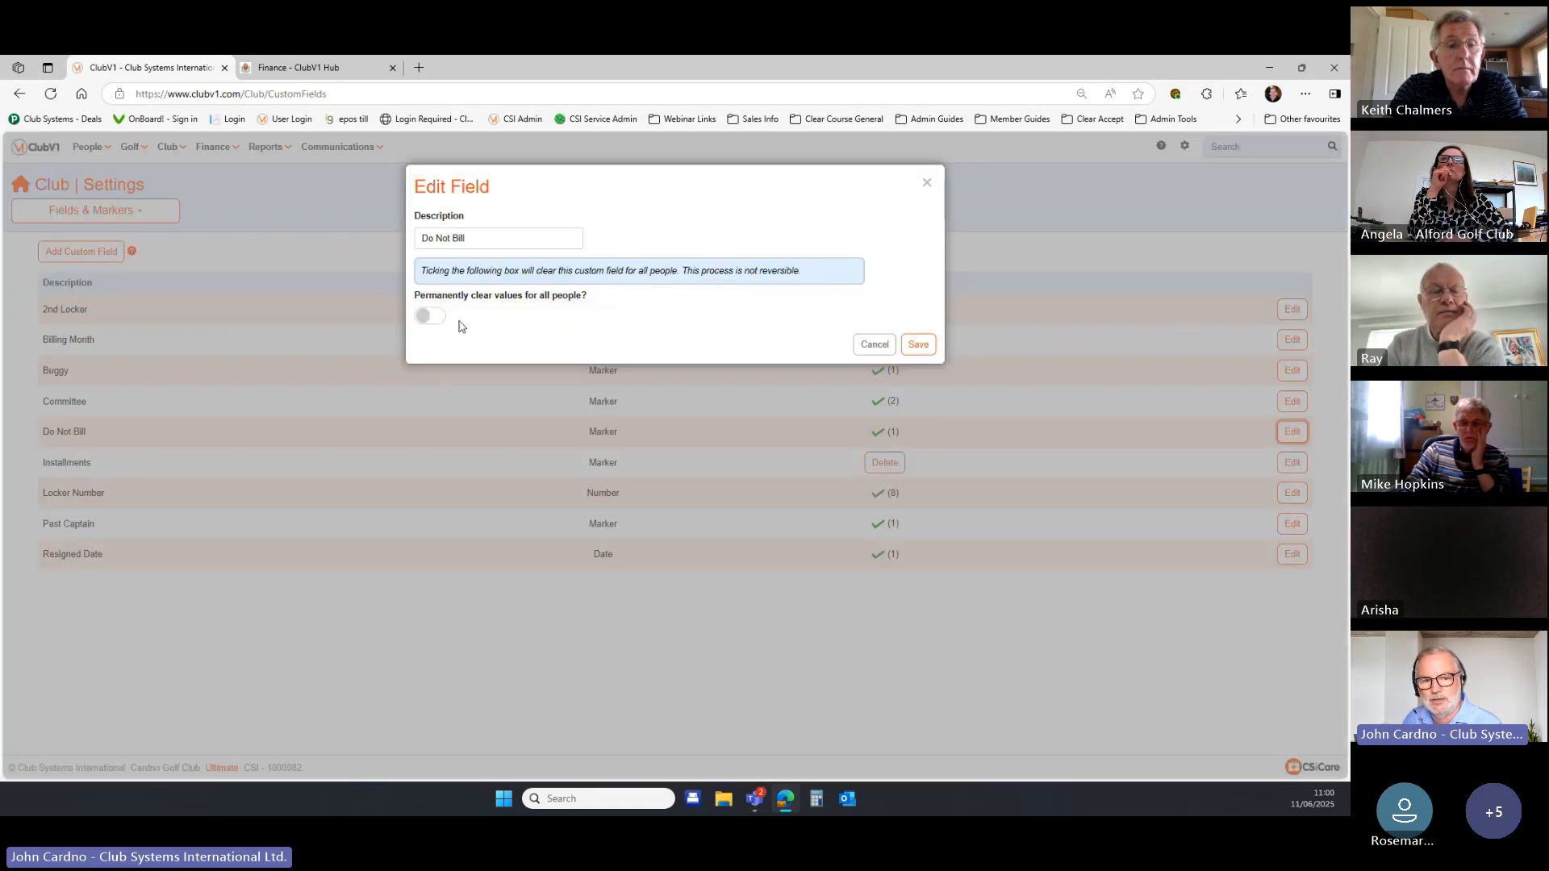
left_click(431, 315)
left_click(918, 344)
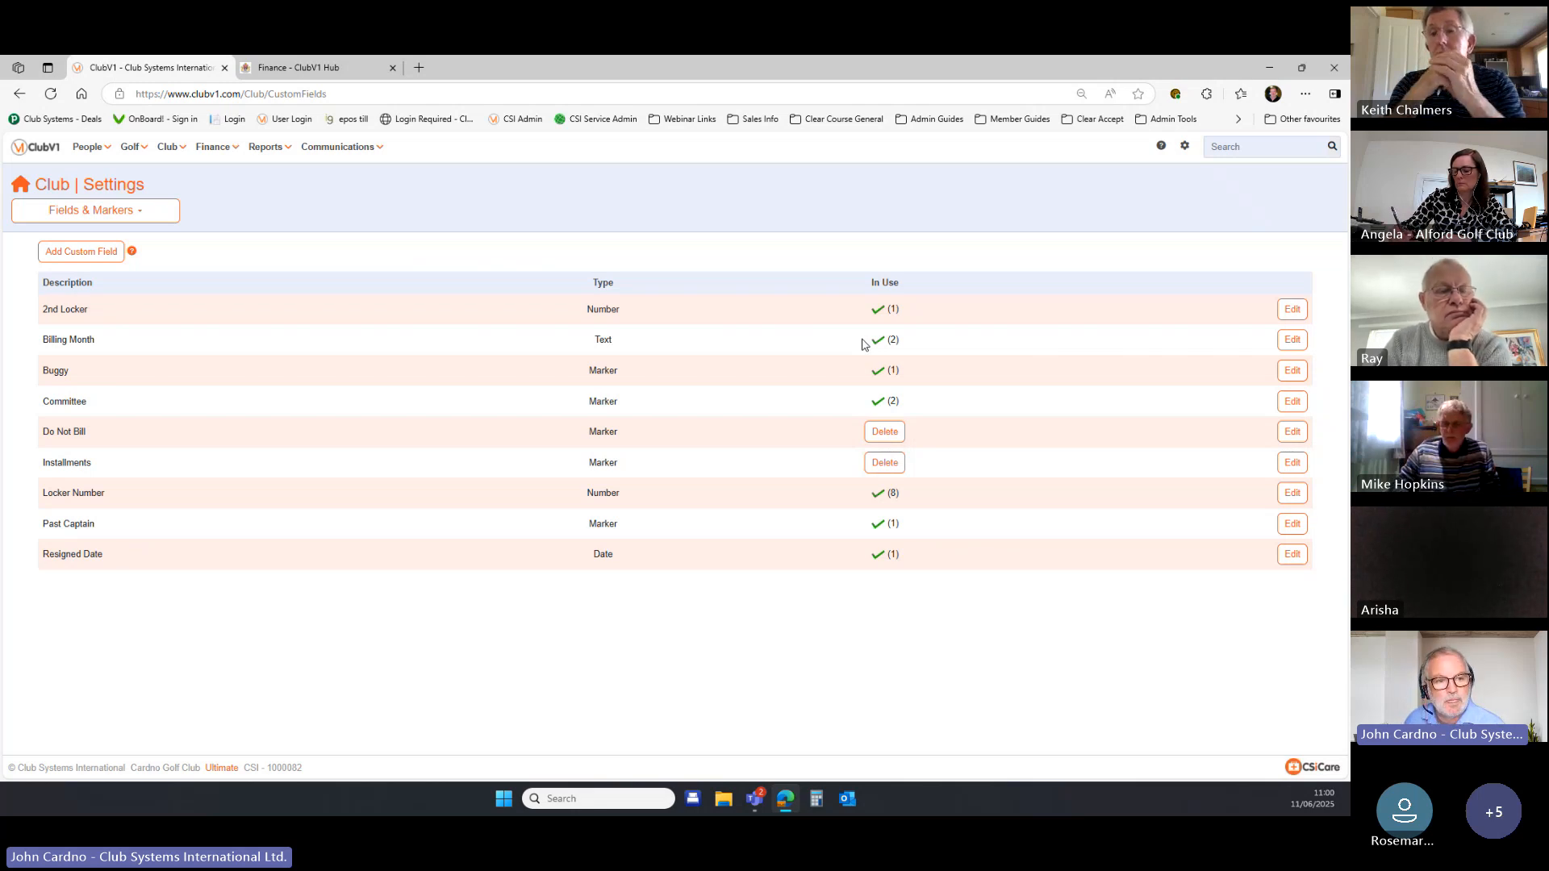
Review the latest "full members 2025" bill run and its bill printing options, leaving them without generating a printout.
left_click(221, 149)
mouse_move(242, 173)
left_click(363, 178)
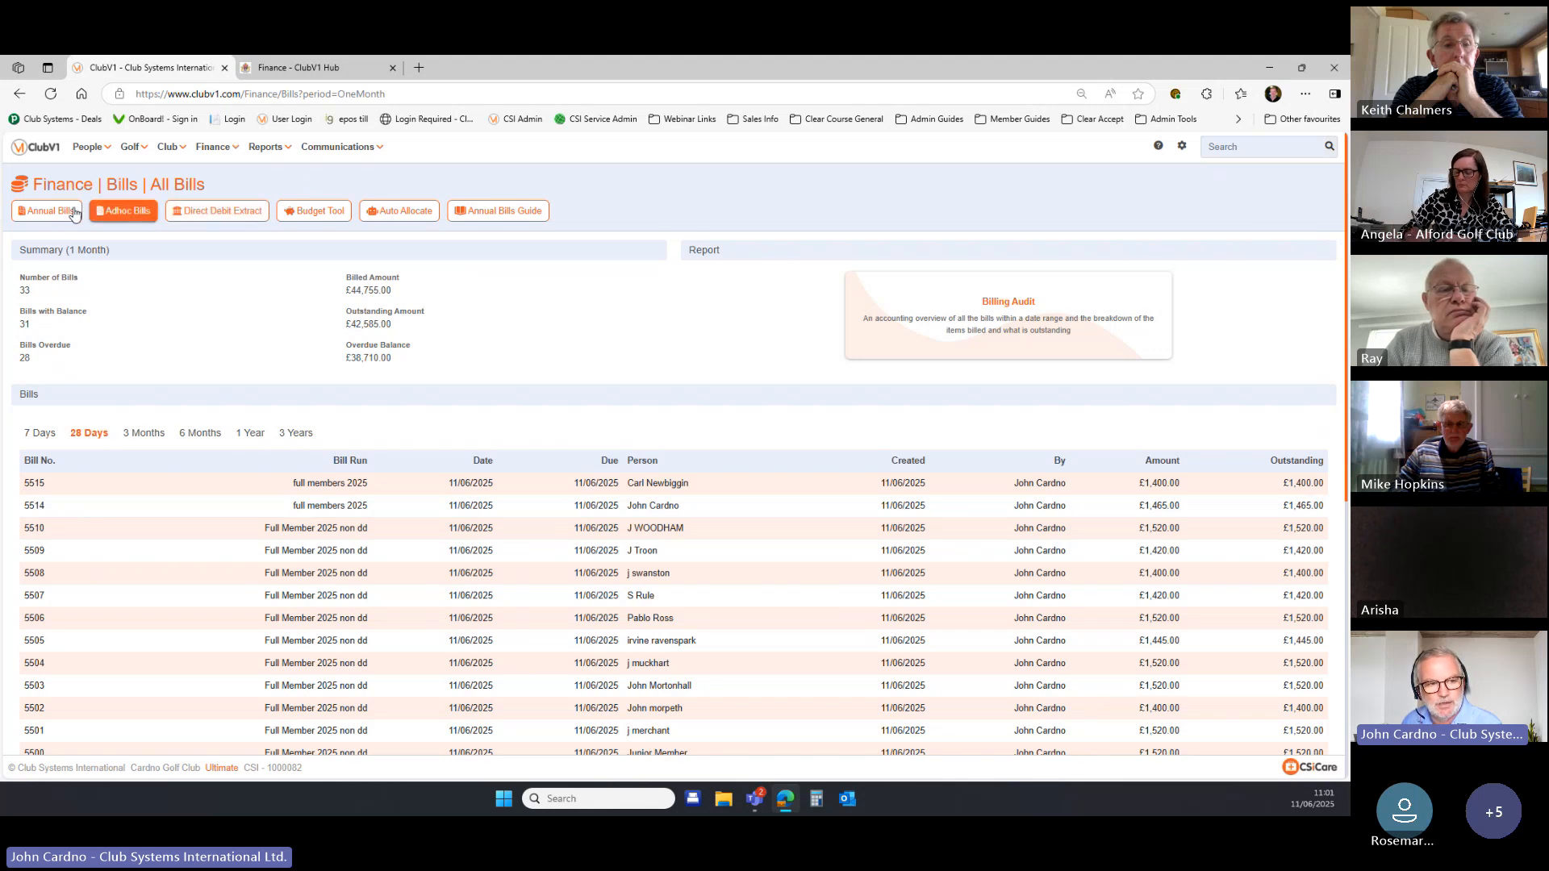
left_click(212, 147)
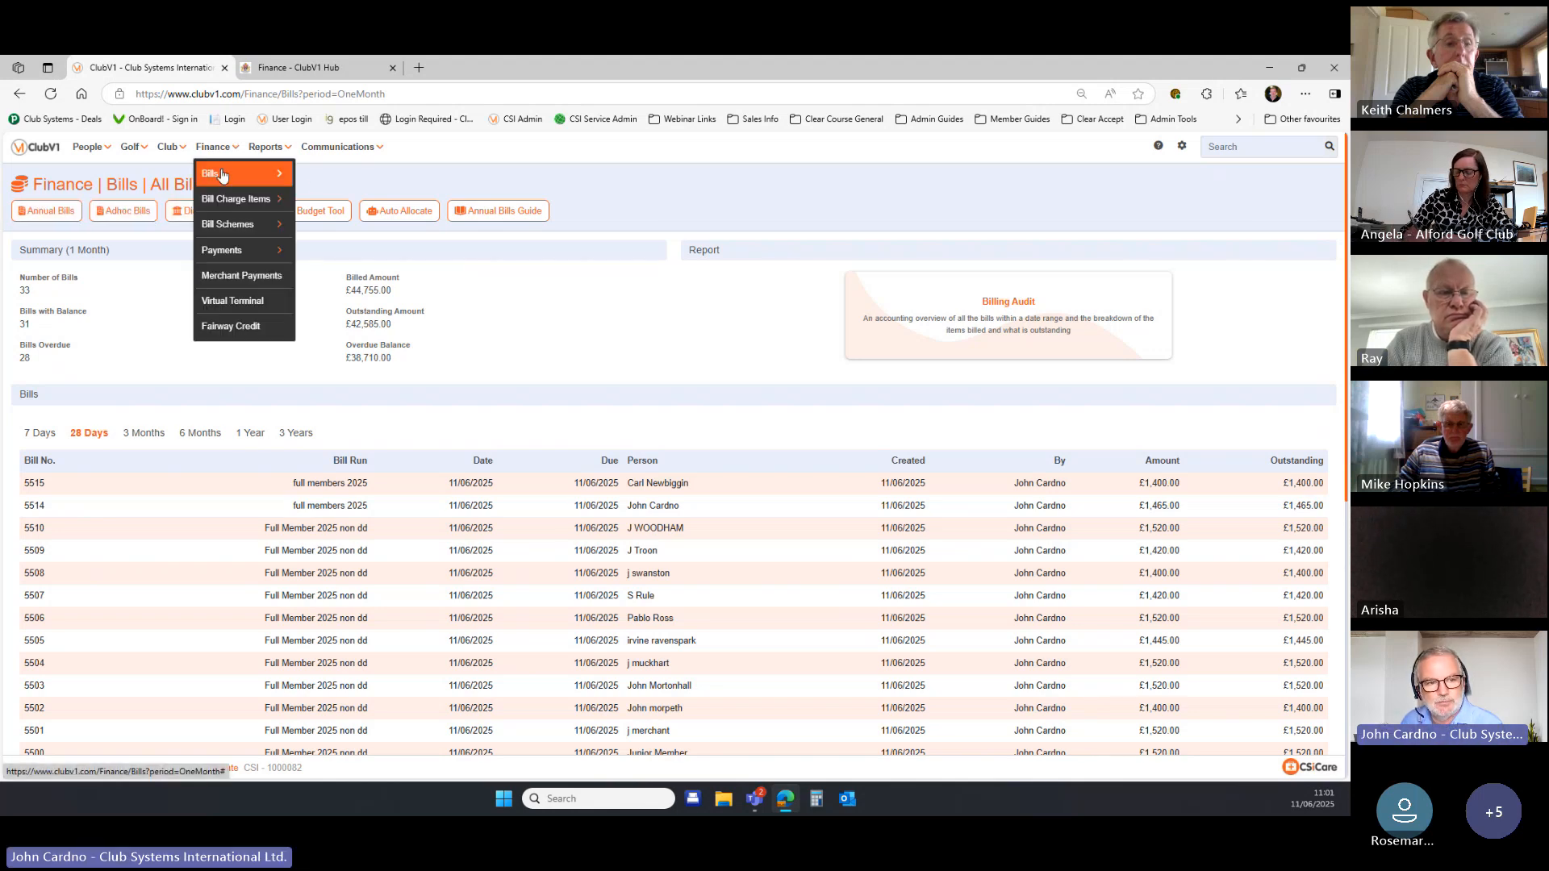
mouse_move(223, 175)
left_click(320, 203)
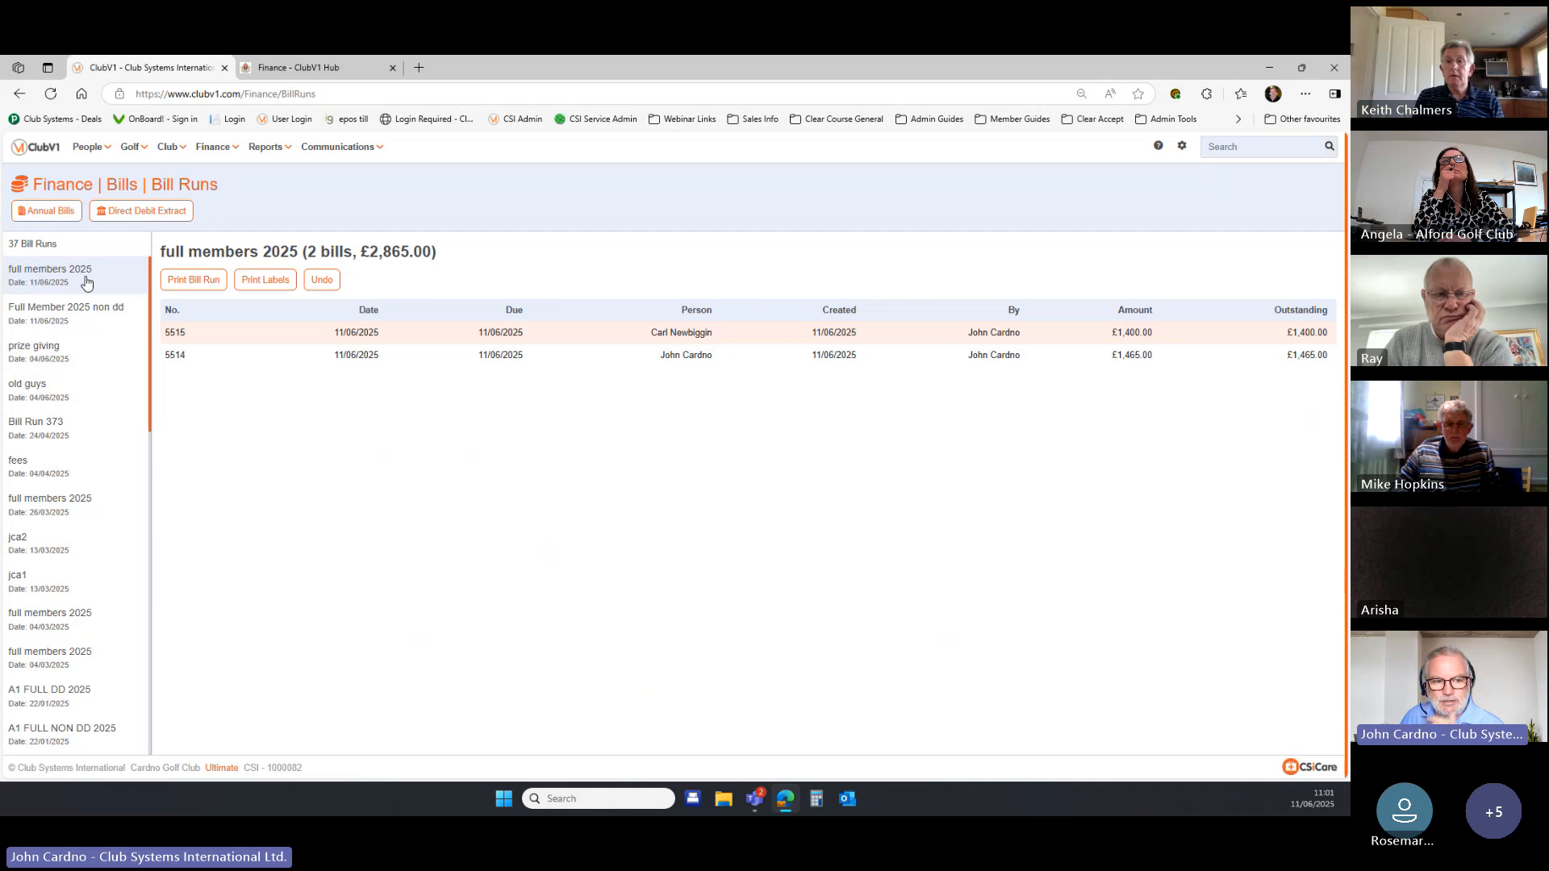
left_click(190, 282)
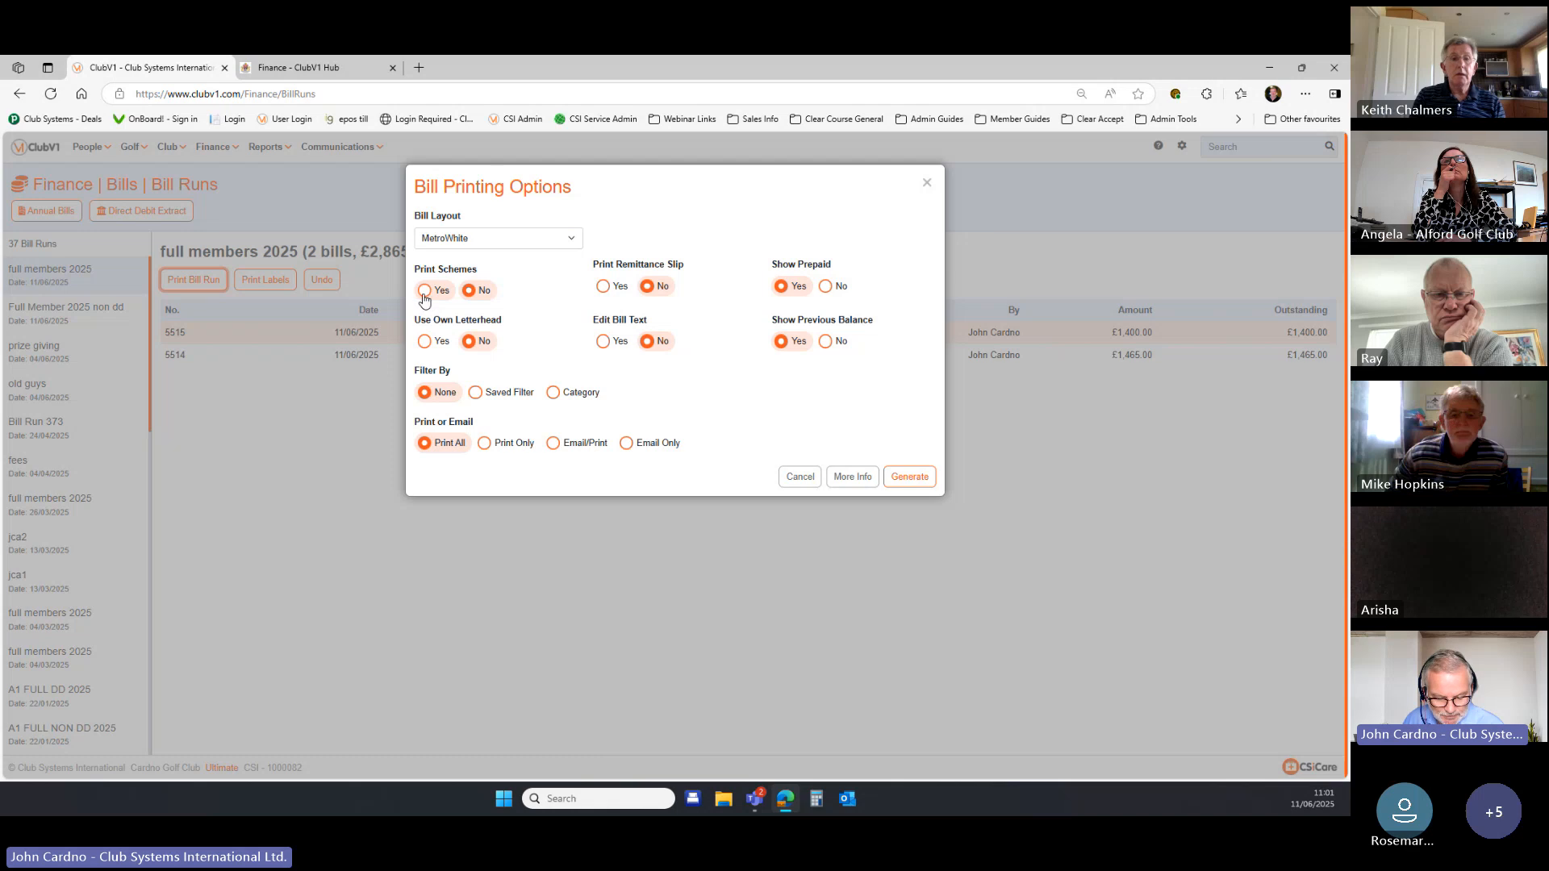
left_click(928, 184)
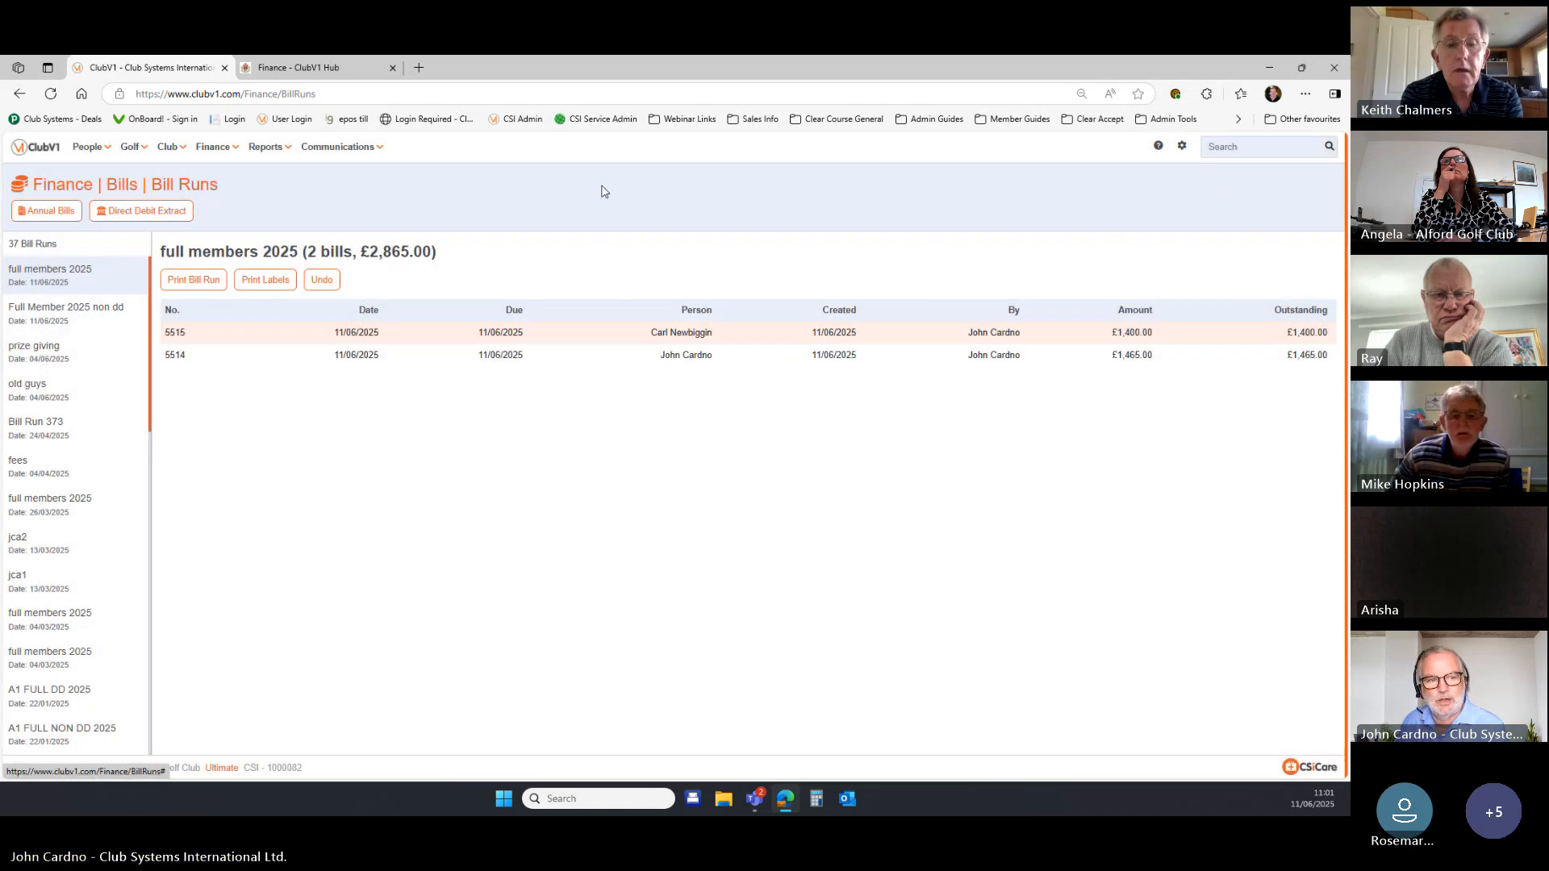
Start setting payment schemes on bills due up to 27/08/2025, restricted to DD's Only, and wait for the people selection to load.
left_click(225, 149)
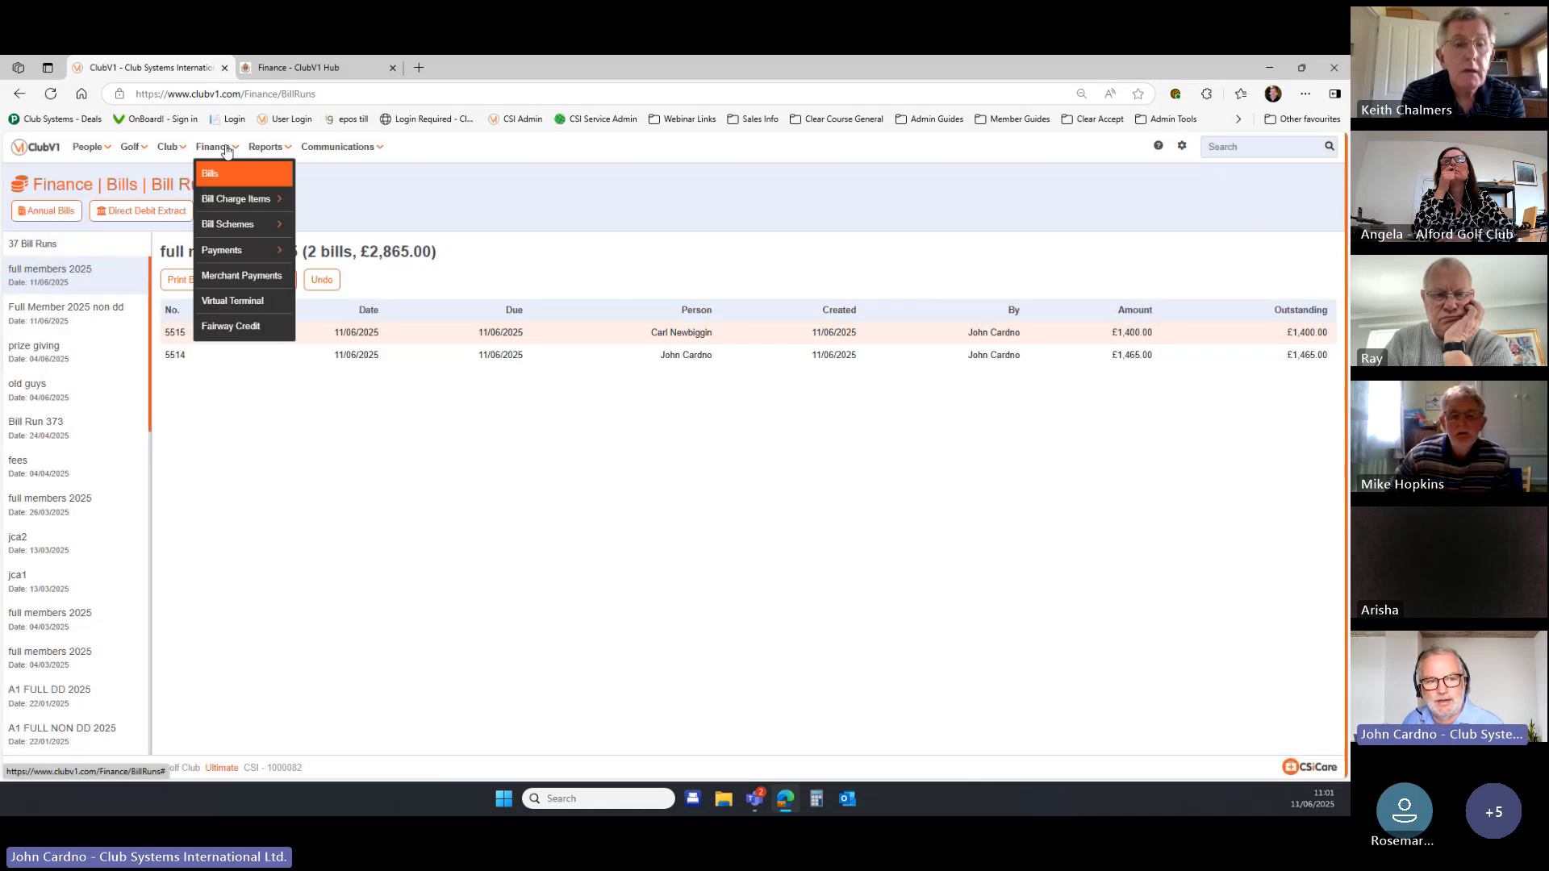
left_click(242, 223)
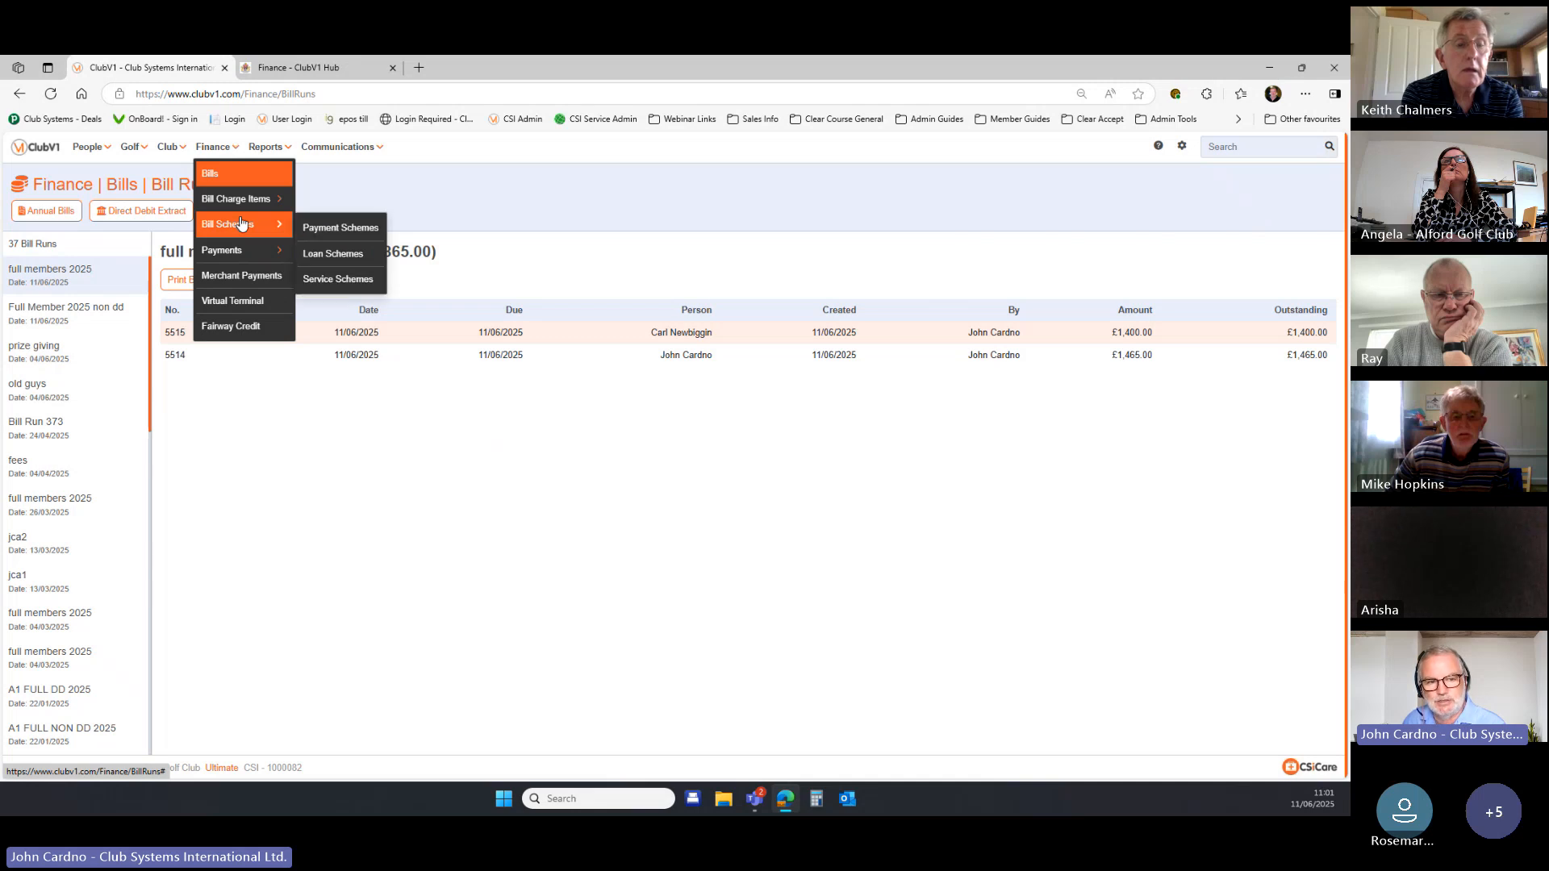
left_click(327, 229)
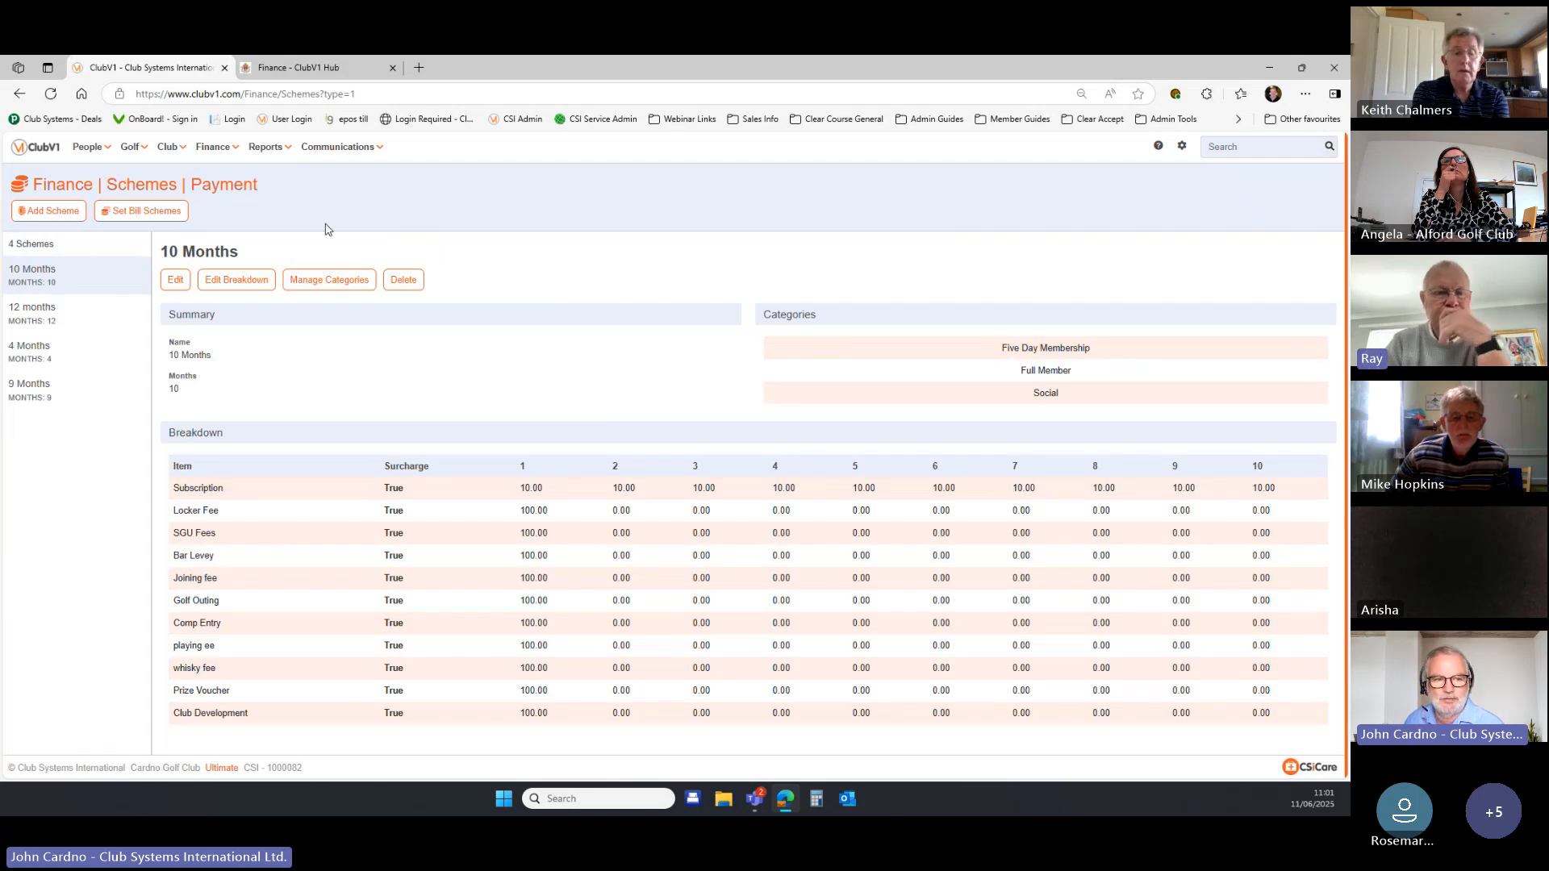
left_click(169, 218)
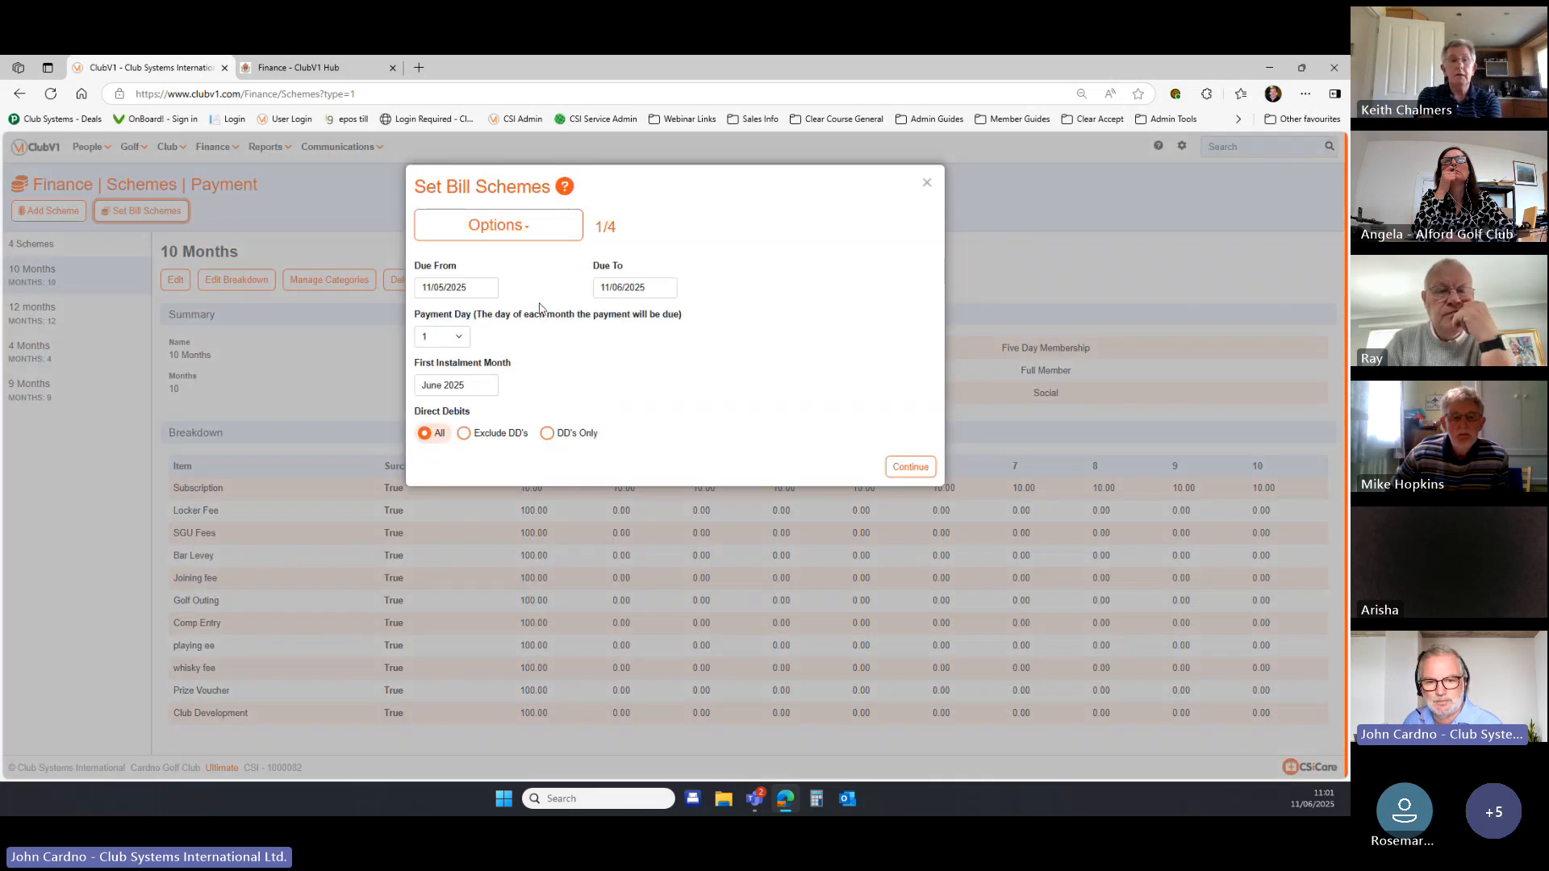
left_click(650, 289)
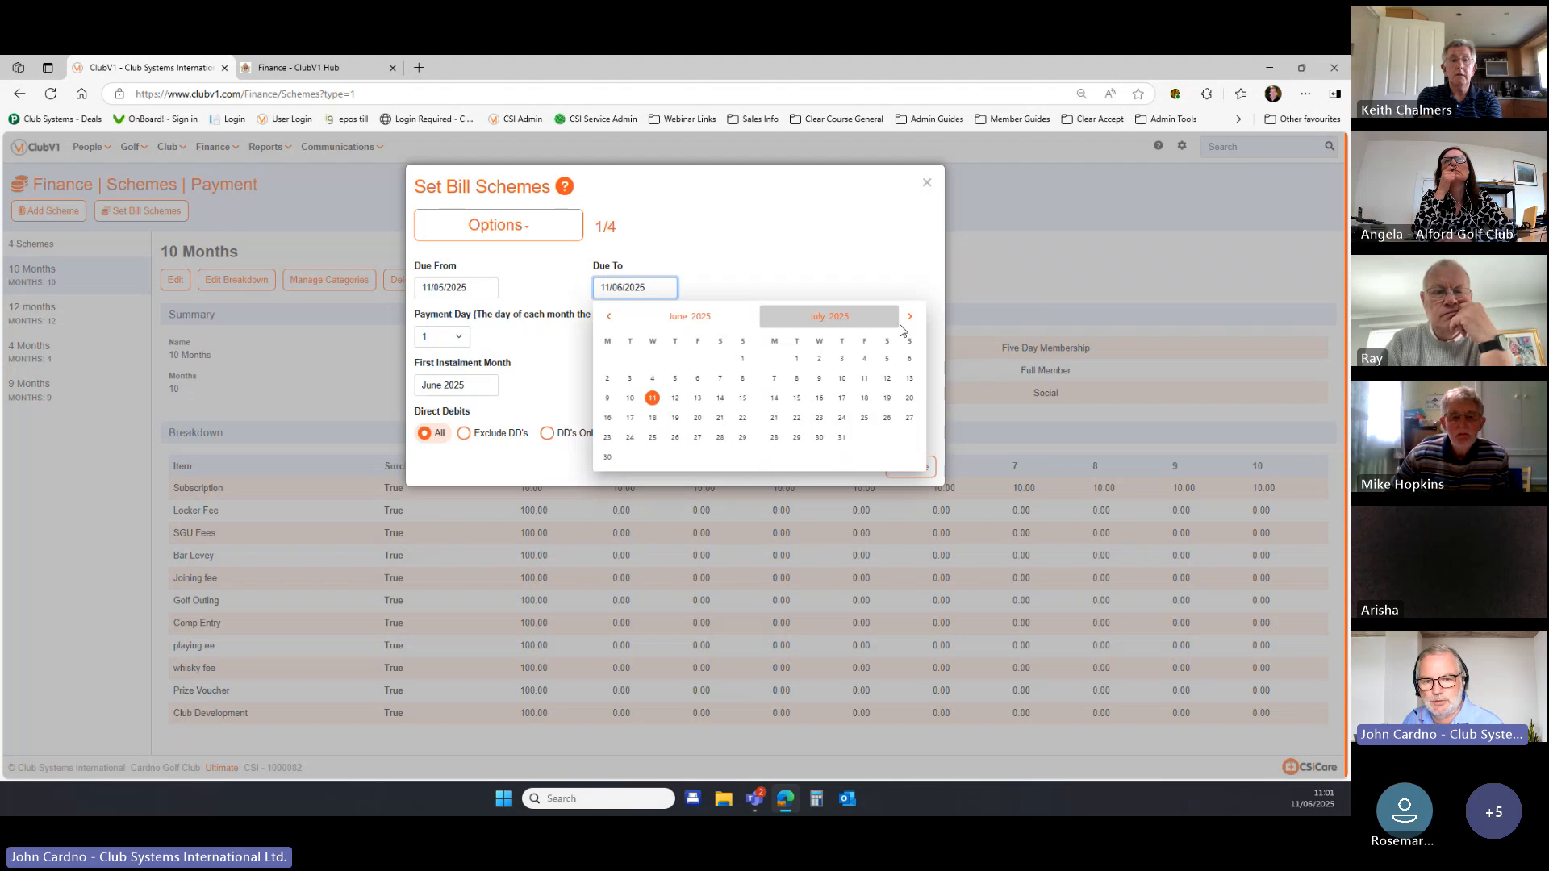
left_click(910, 316)
left_click(820, 439)
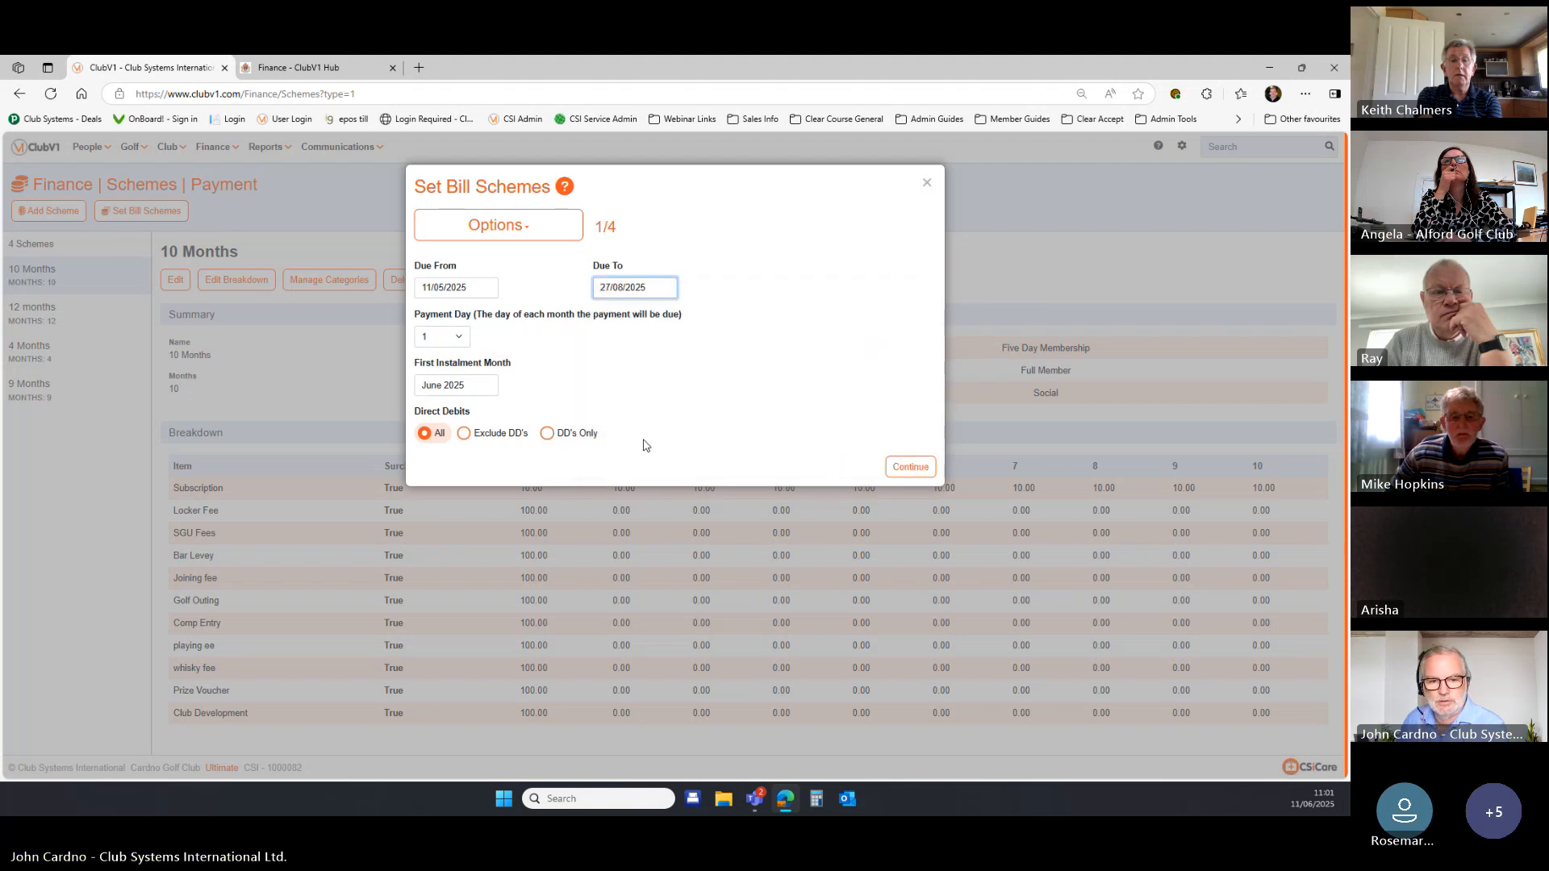
left_click(578, 434)
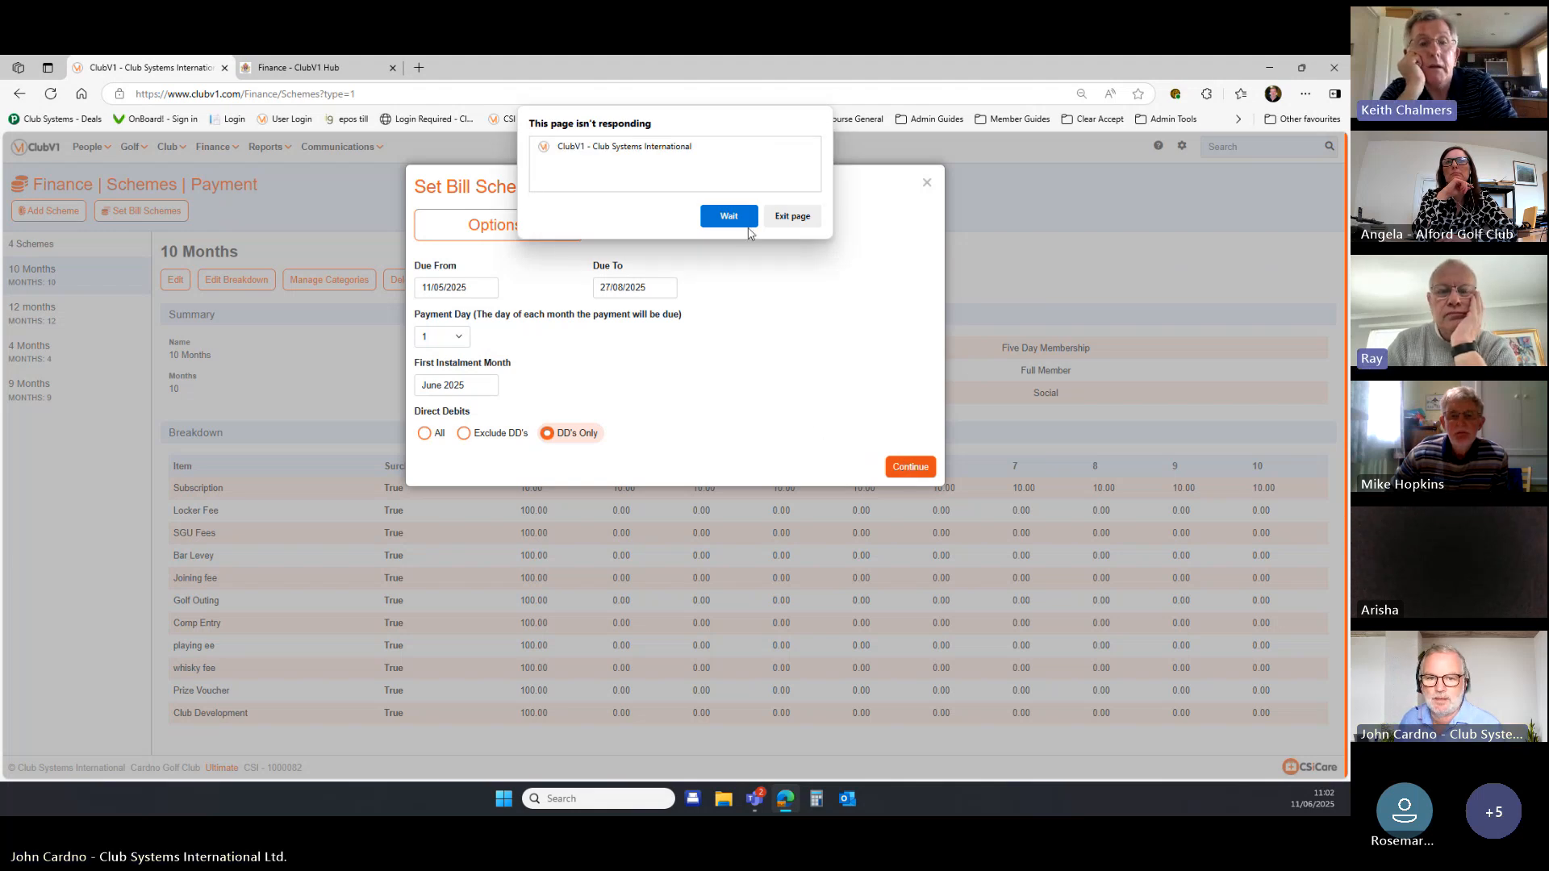
left_click(737, 218)
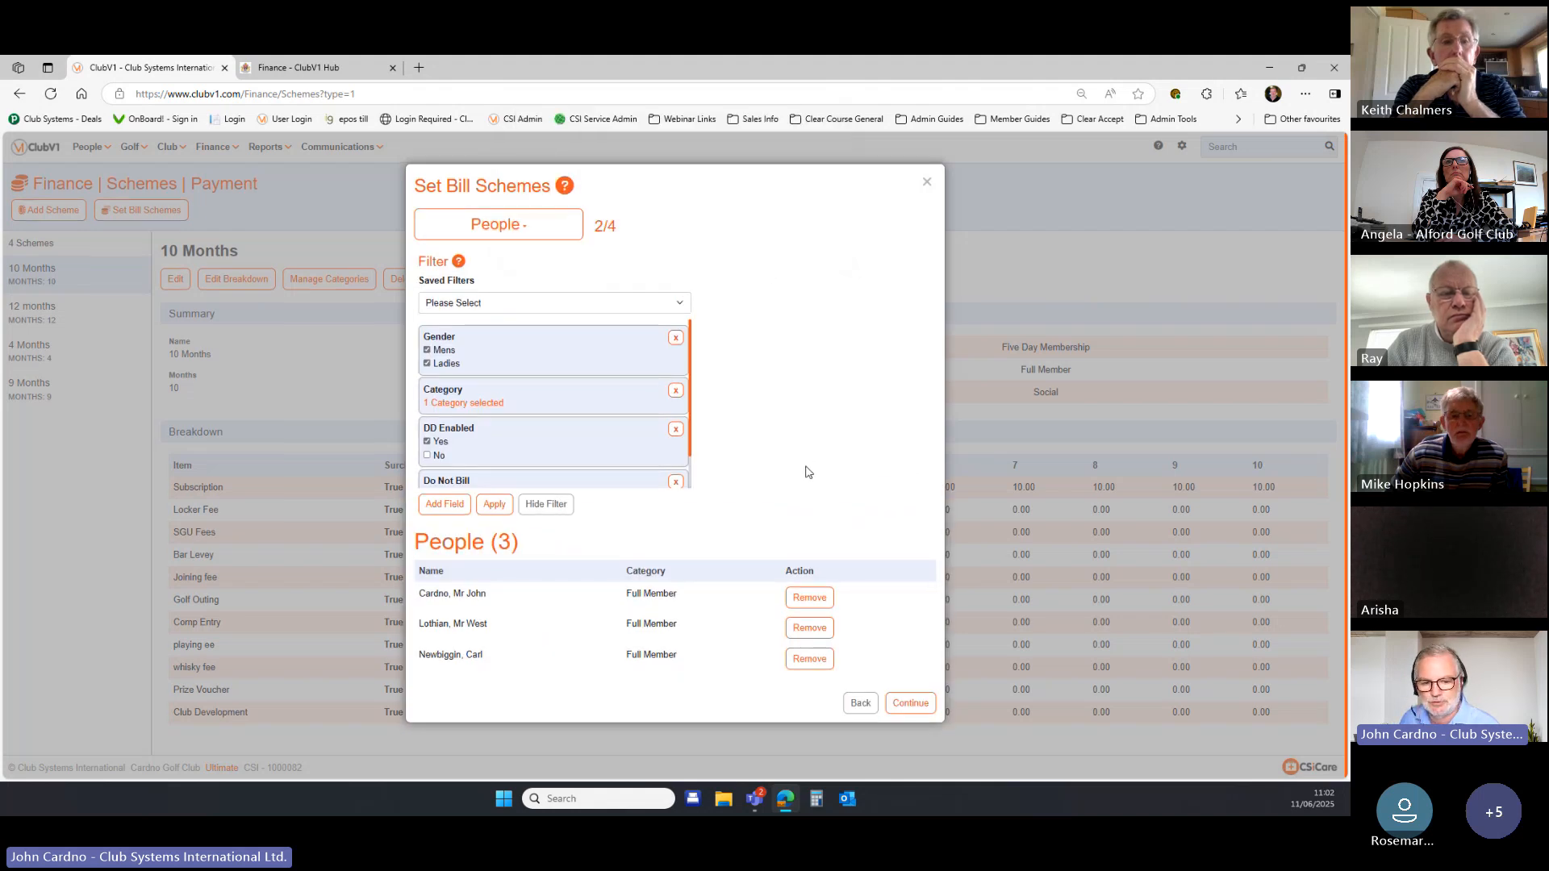
Keep the filtered people, assign the 10 Months scheme to all their bills and confirm.
left_click(912, 706)
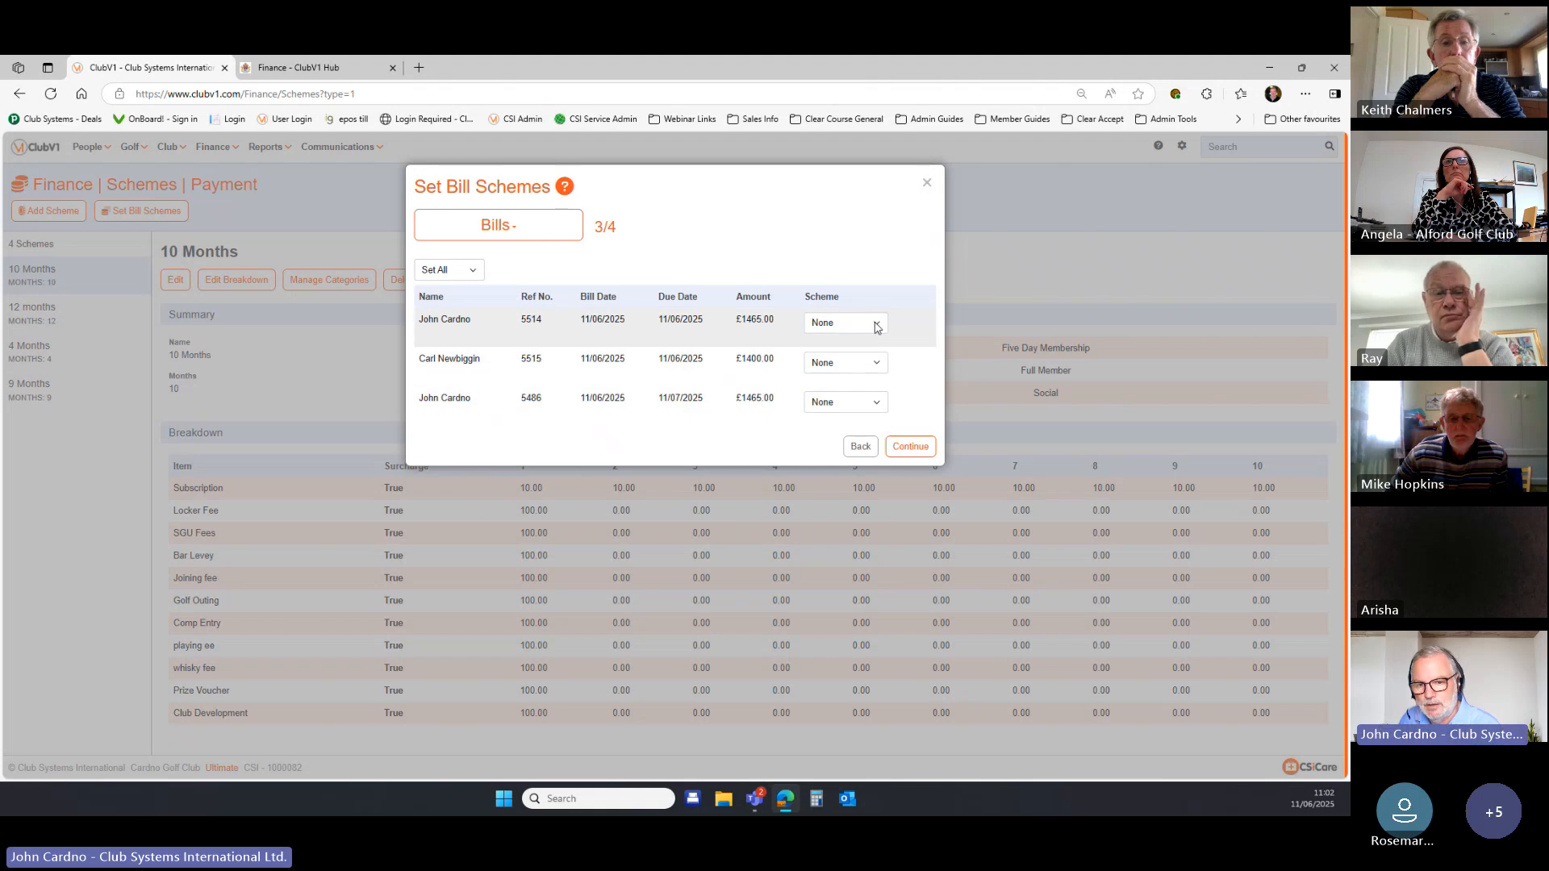
left_click(472, 270)
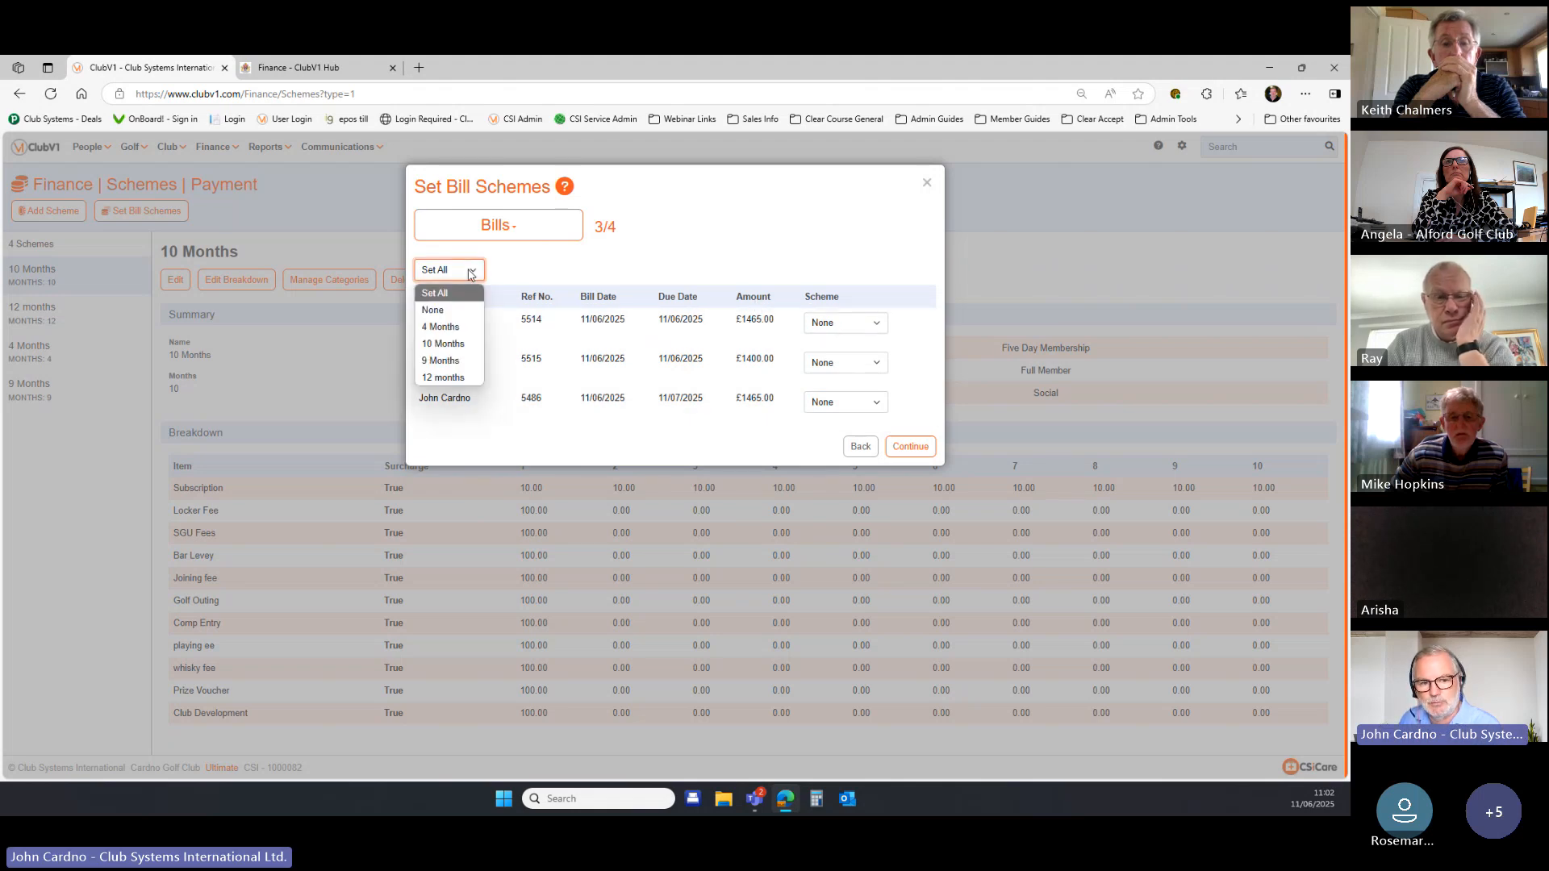
left_click(456, 347)
left_click(913, 446)
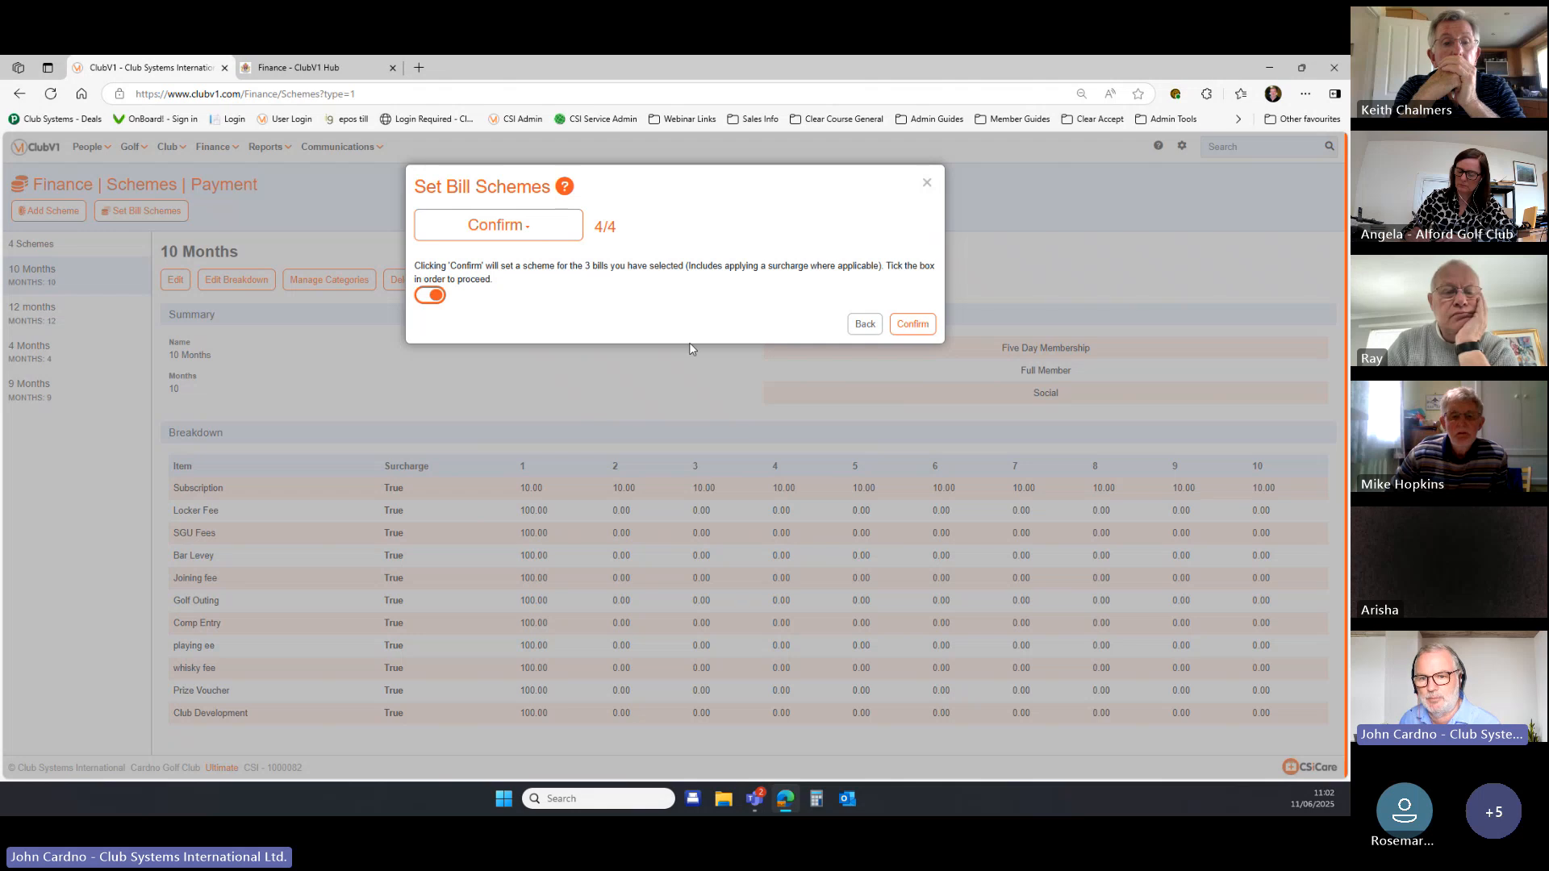
left_click(912, 326)
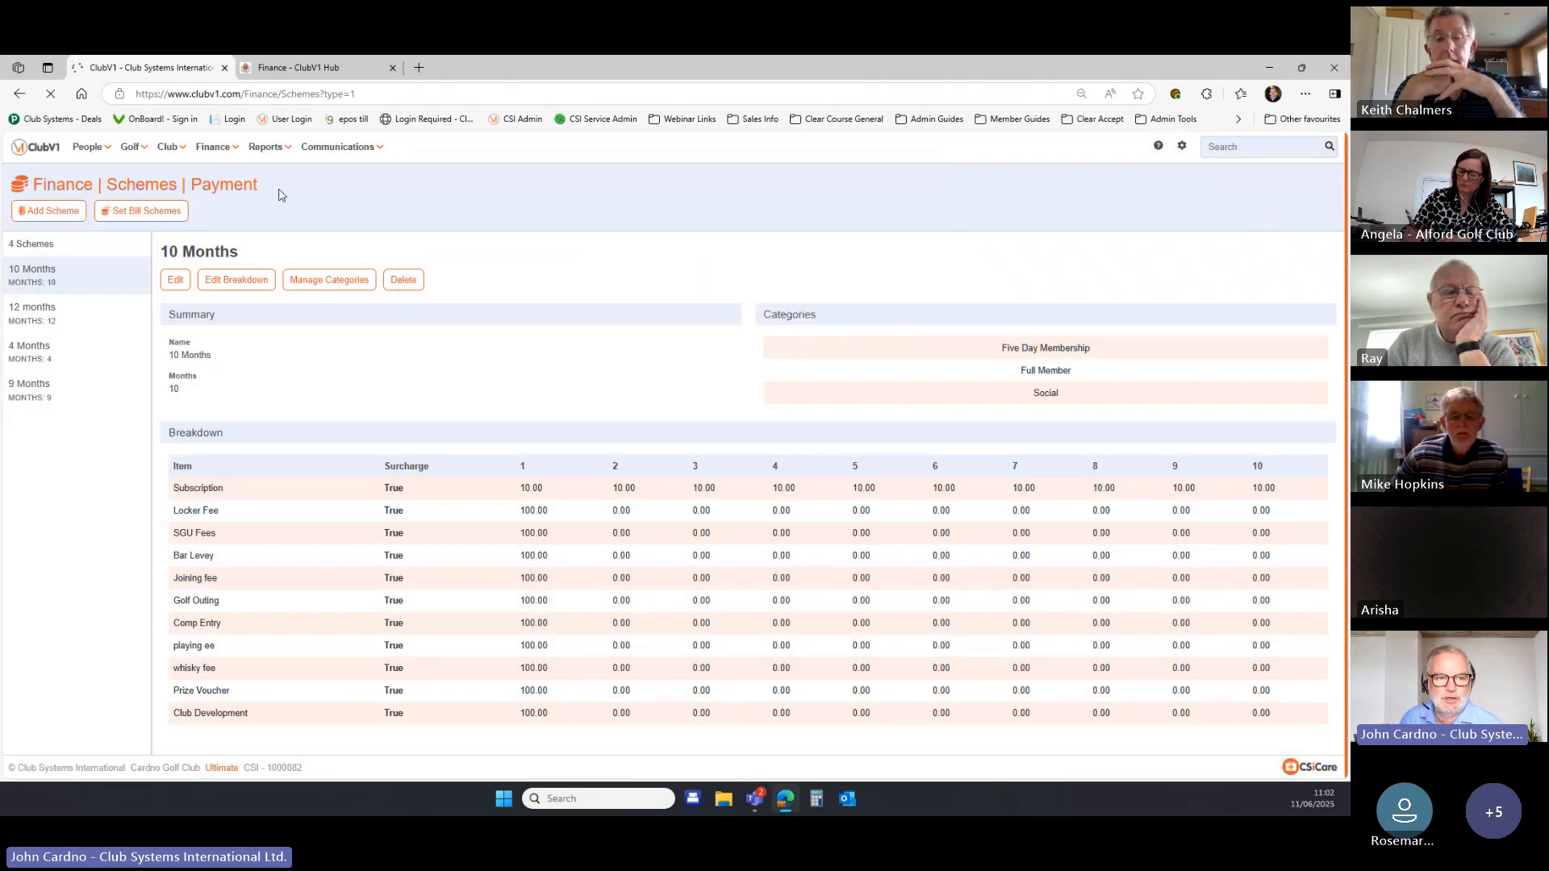
Open the bill runs and view the printing options of the "Full Member 2025 non dd" run, leaving them without generating a printout.
left_click(213, 146)
mouse_move(209, 174)
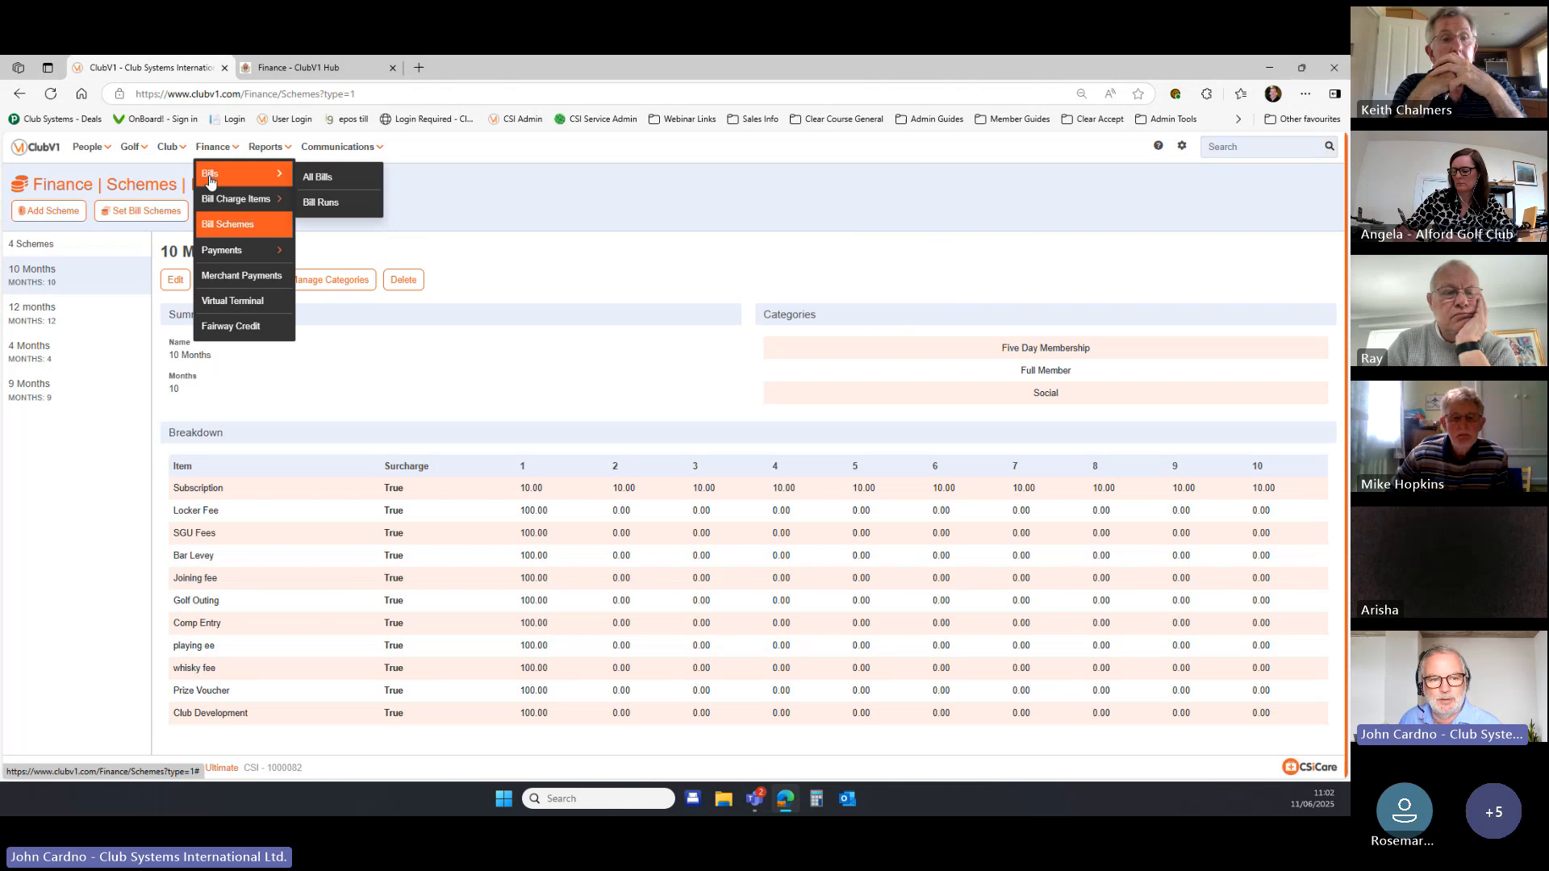
left_click(327, 205)
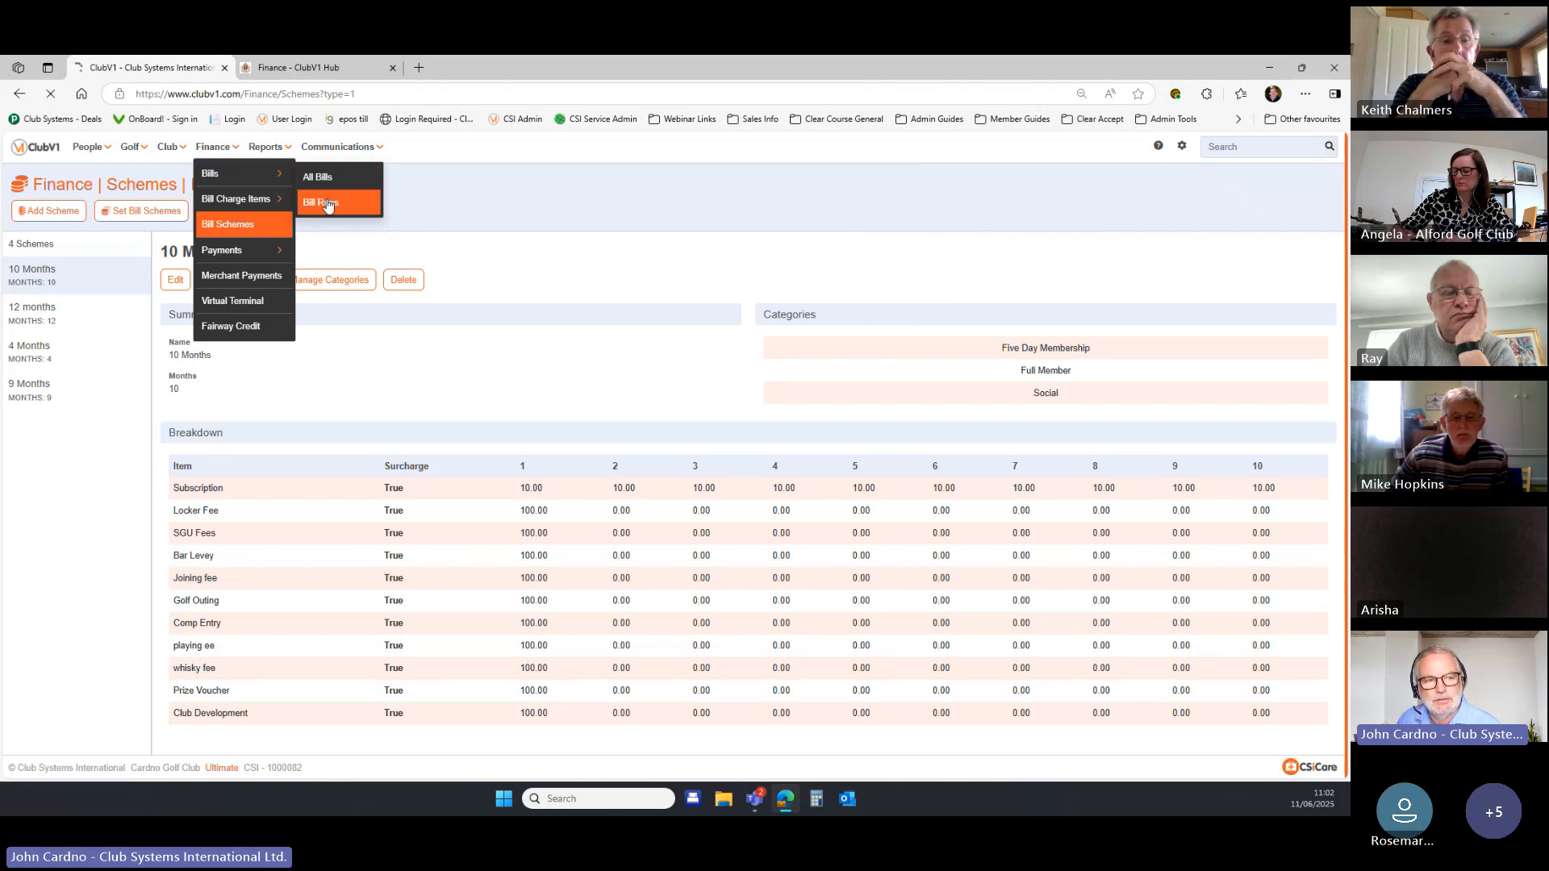
left_click(98, 318)
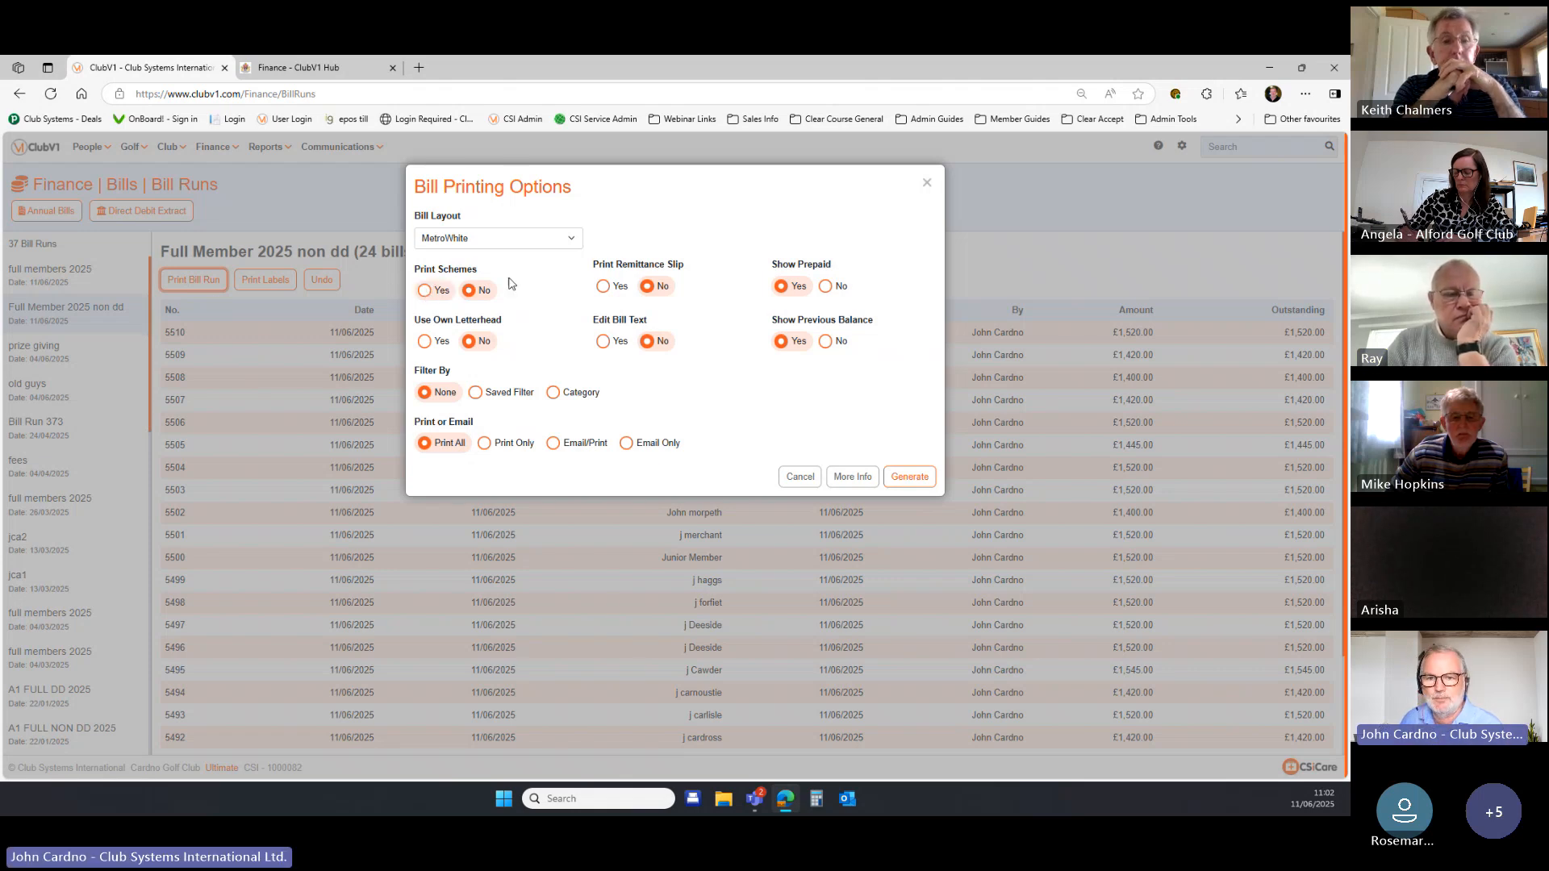
left_click(927, 183)
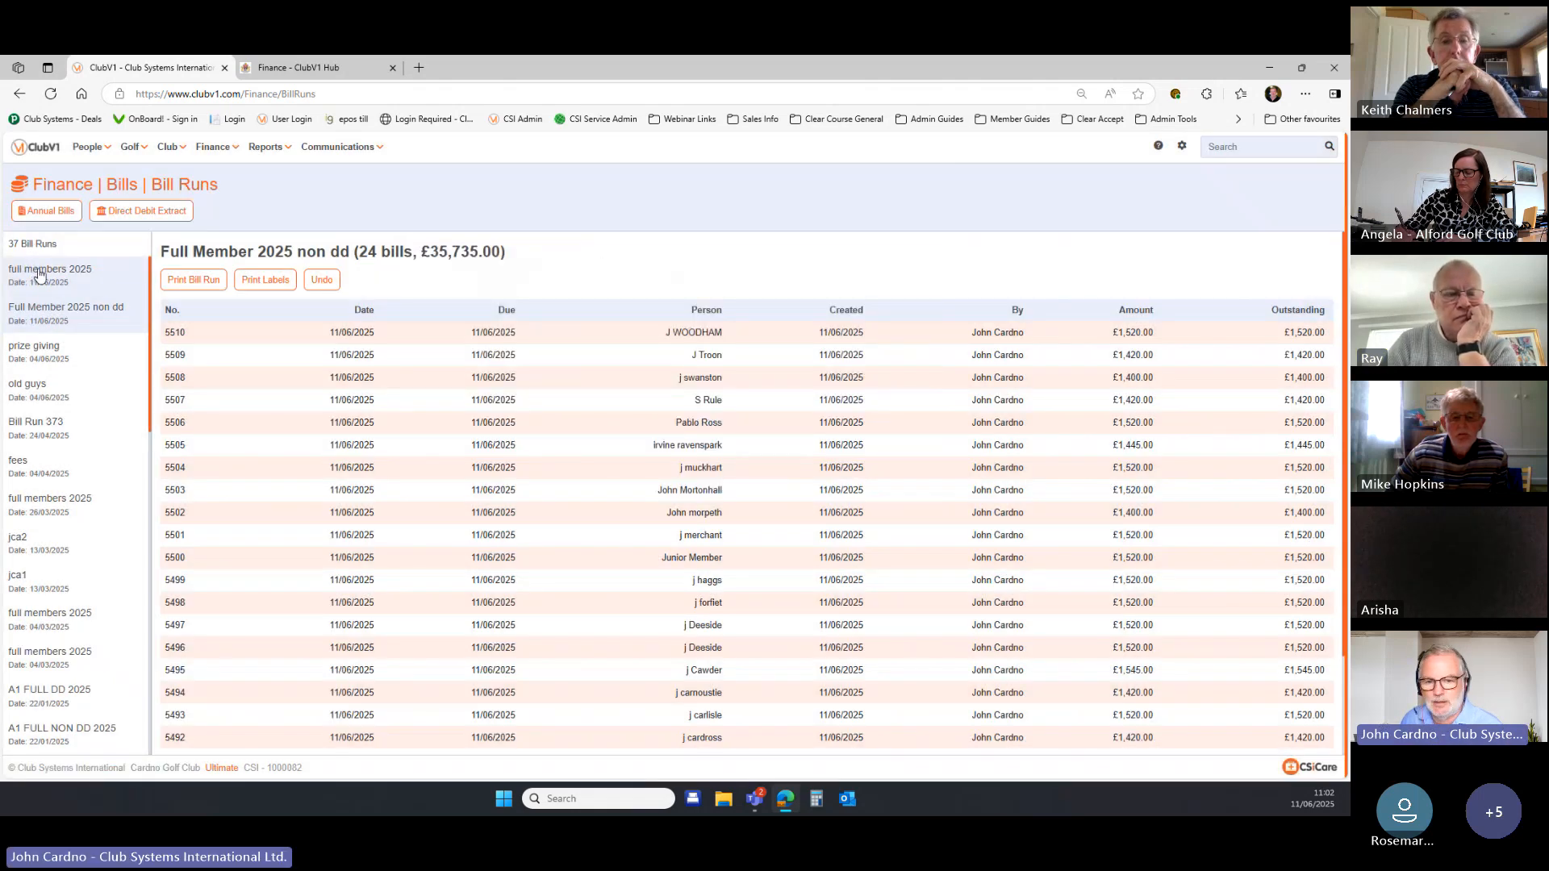
Generate the latest "full members 2025" bill run with Print Schemes set to Yes, review the bill and instalment pages, and close the printout.
left_click(38, 274)
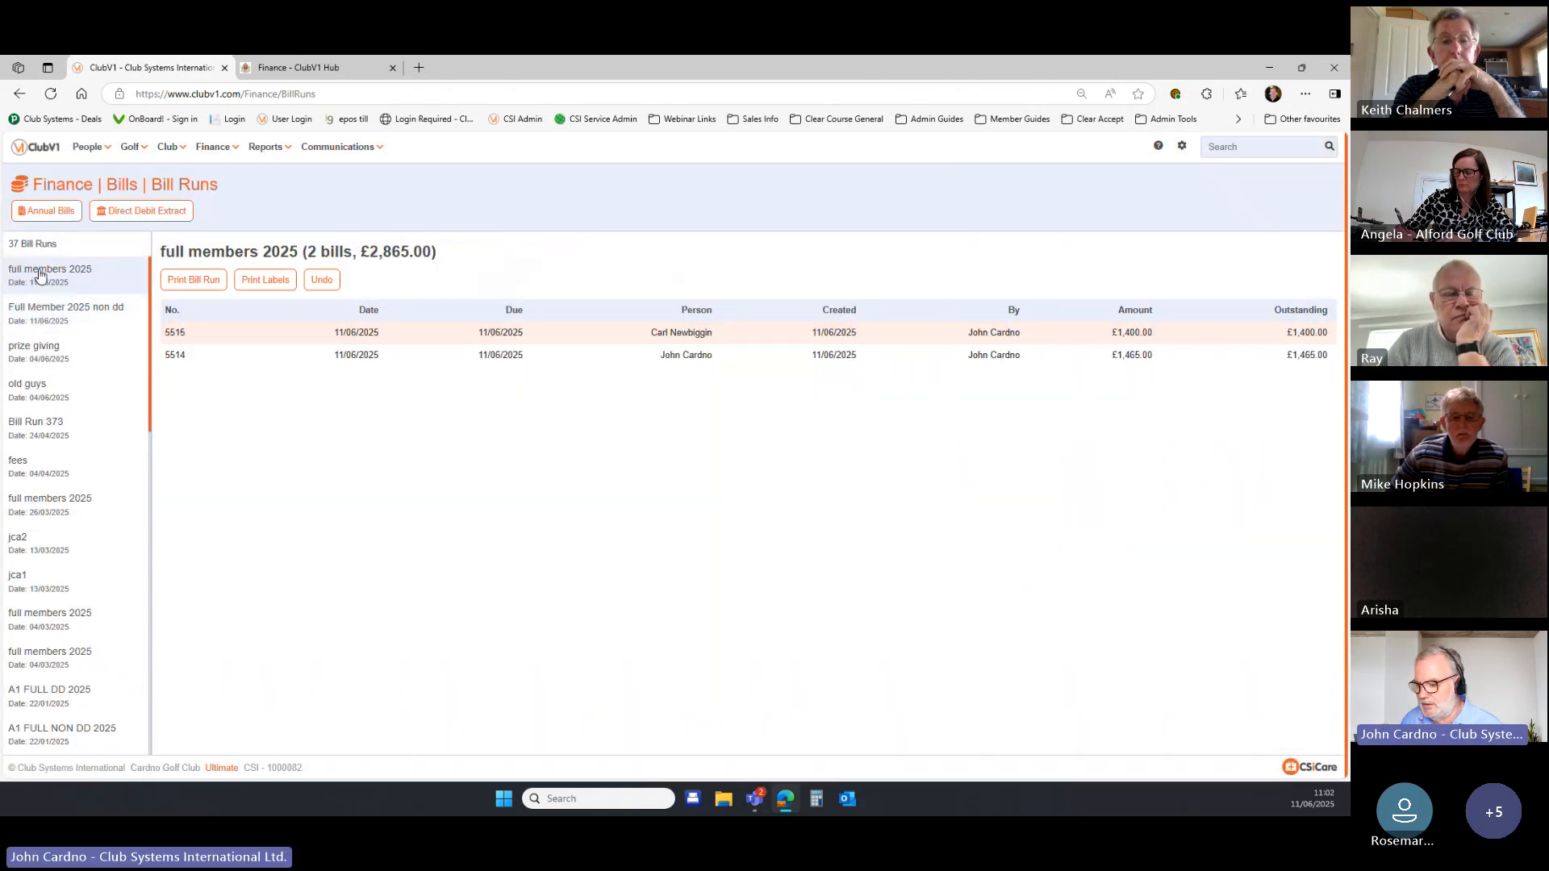
left_click(219, 289)
left_click(422, 291)
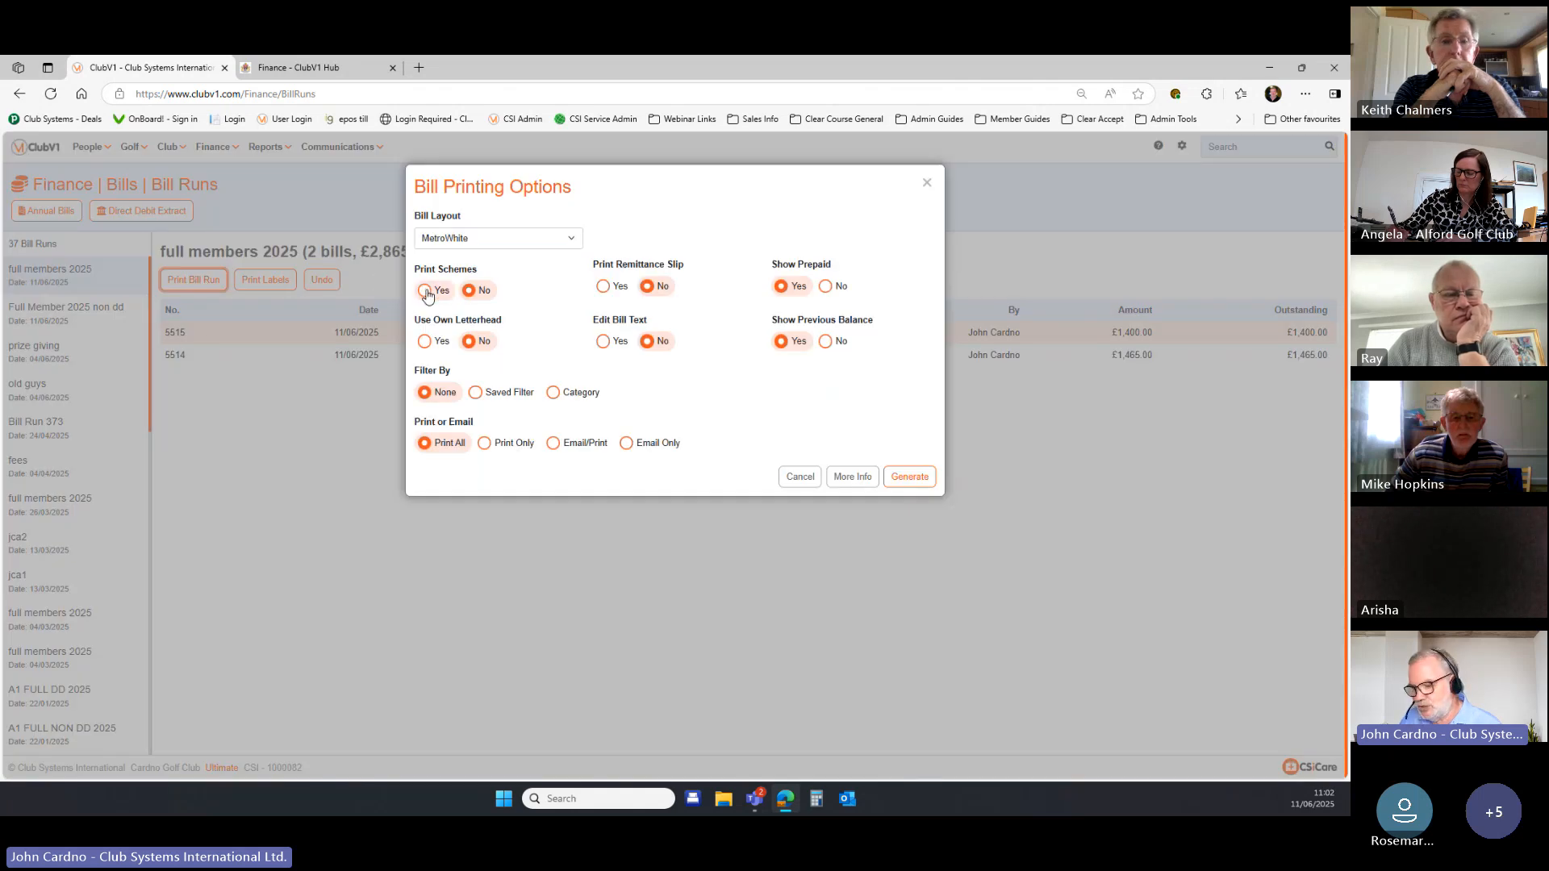
left_click(912, 478)
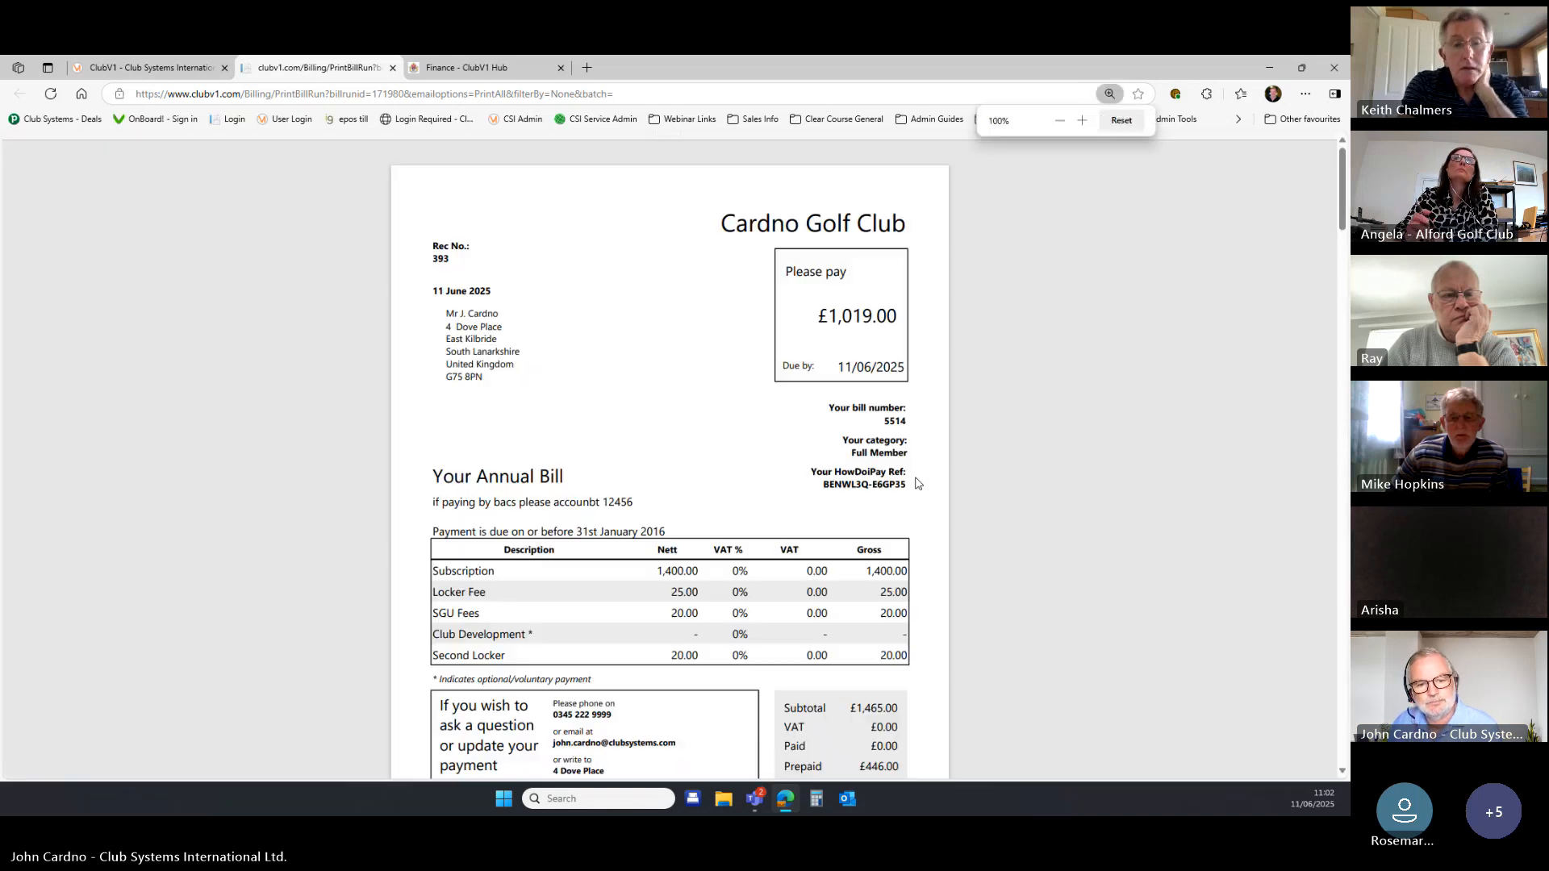
scroll(918, 484, "down", 7)
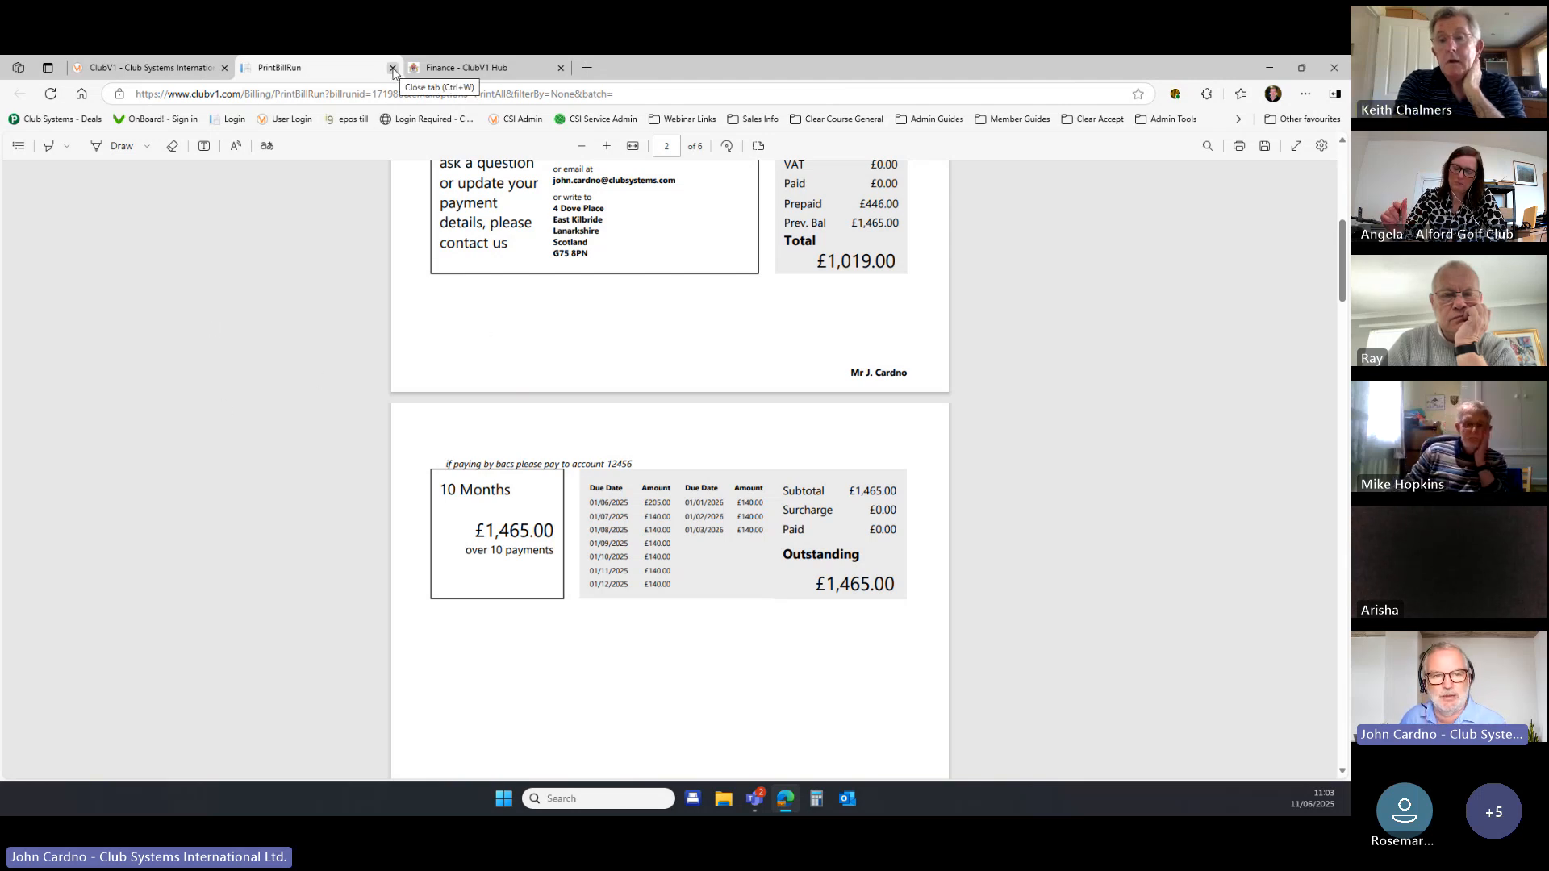
left_click(393, 68)
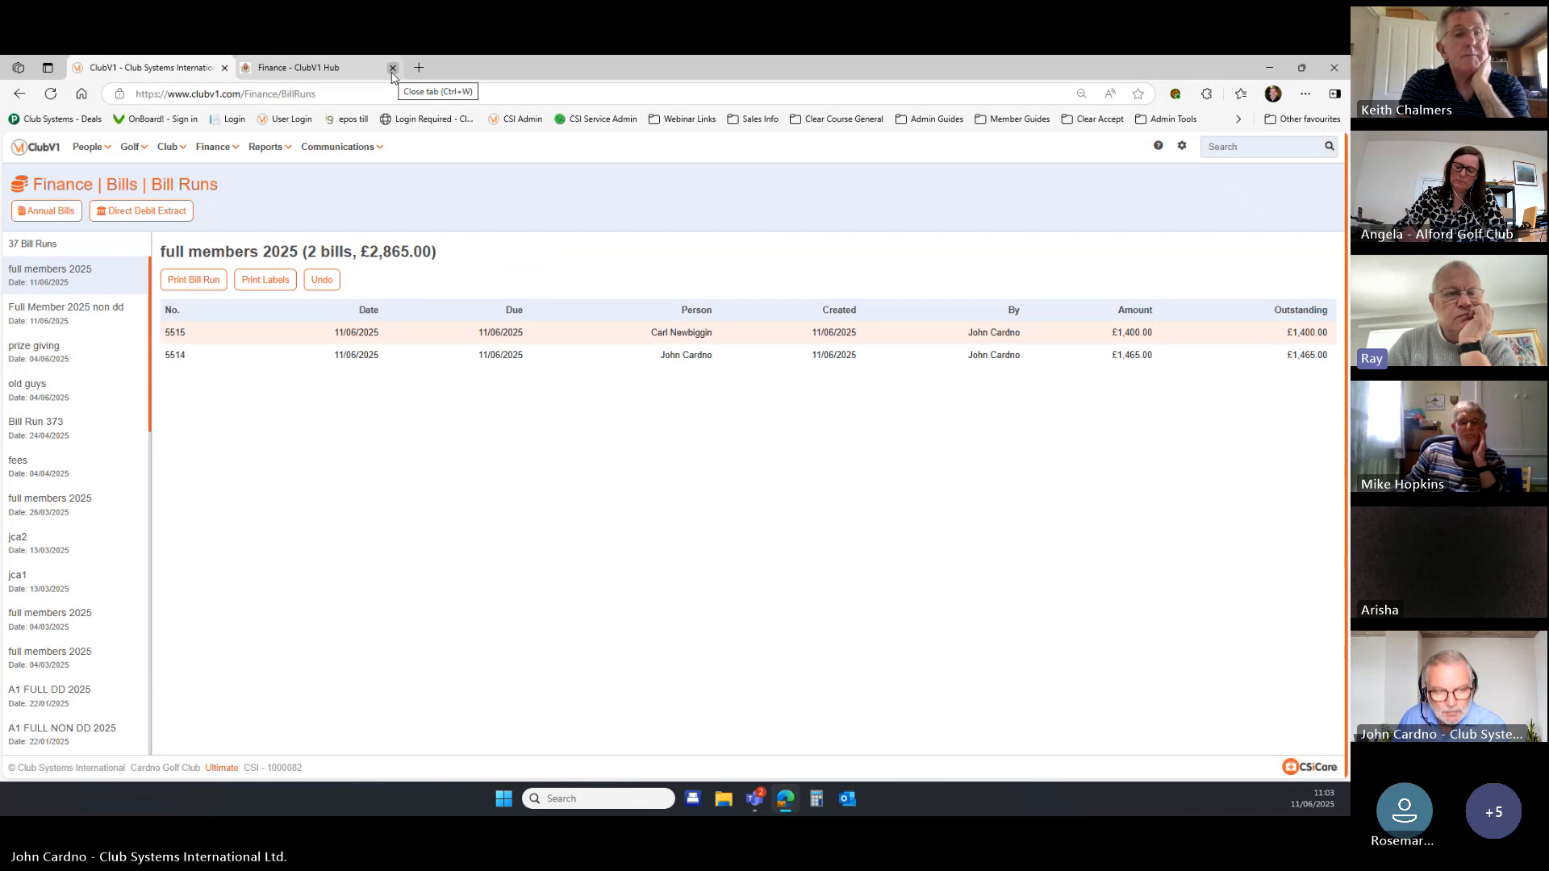
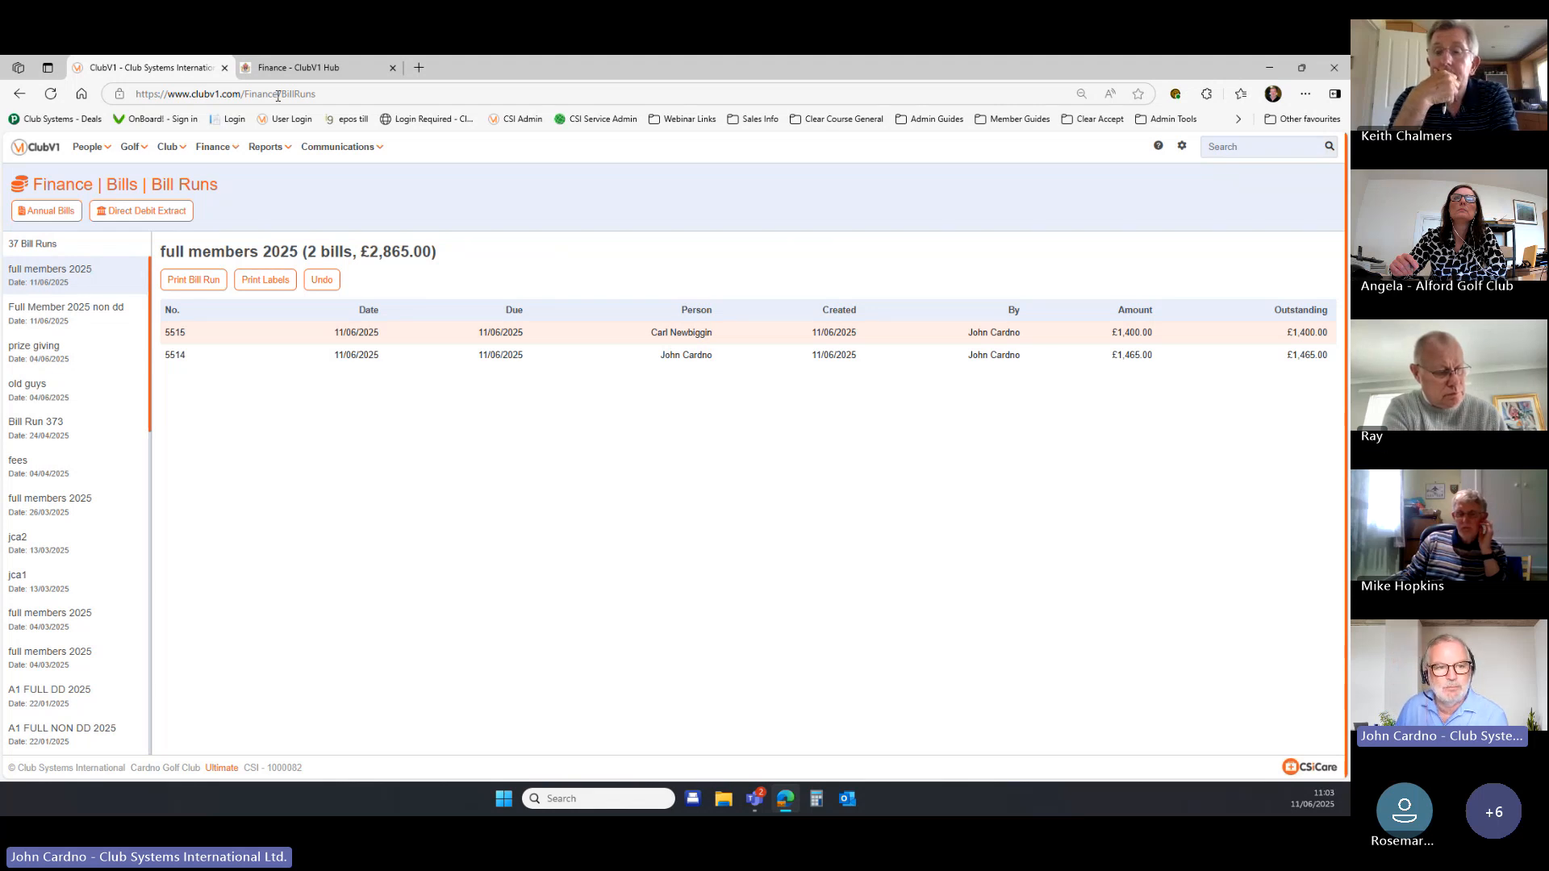
Start an adhoc bill run from the list of all bills and apply the saved All Members filter to its people.
left_click(212, 146)
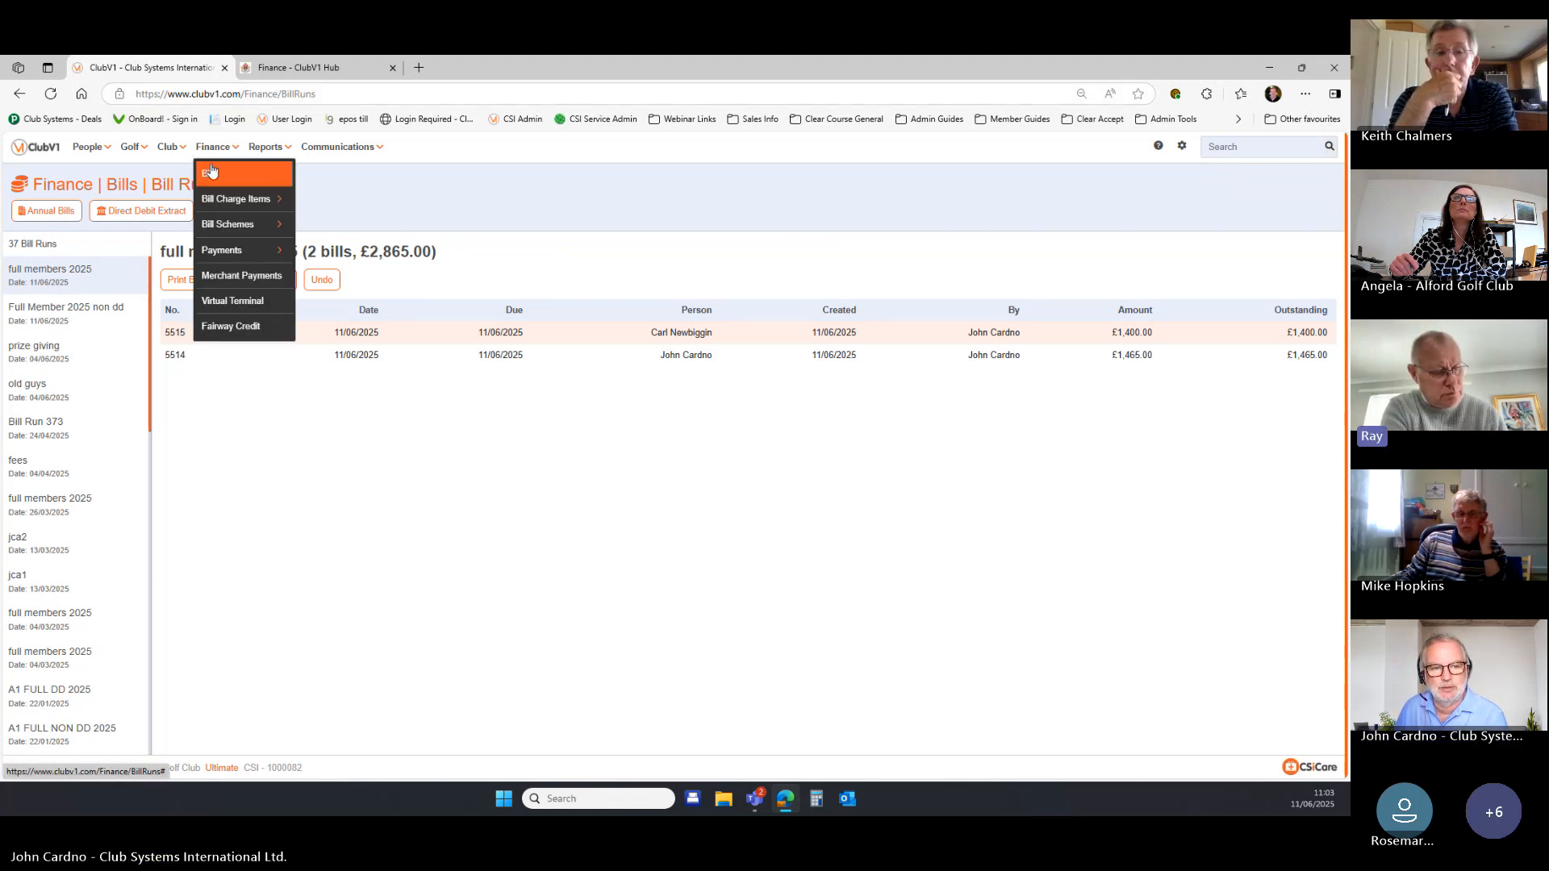
mouse_move(267, 173)
left_click(312, 184)
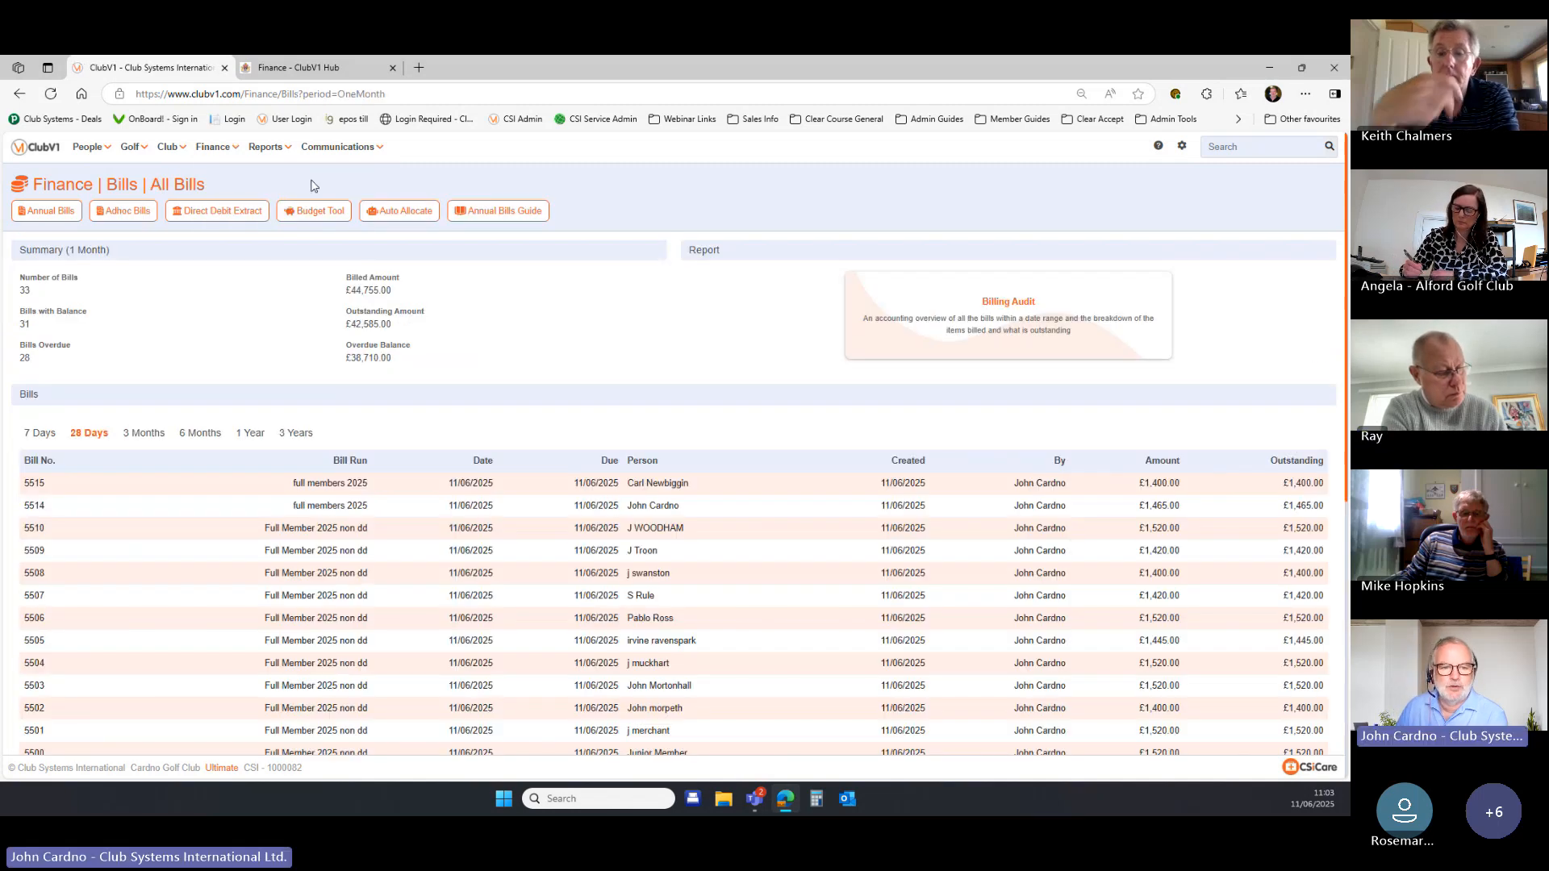
left_click(124, 212)
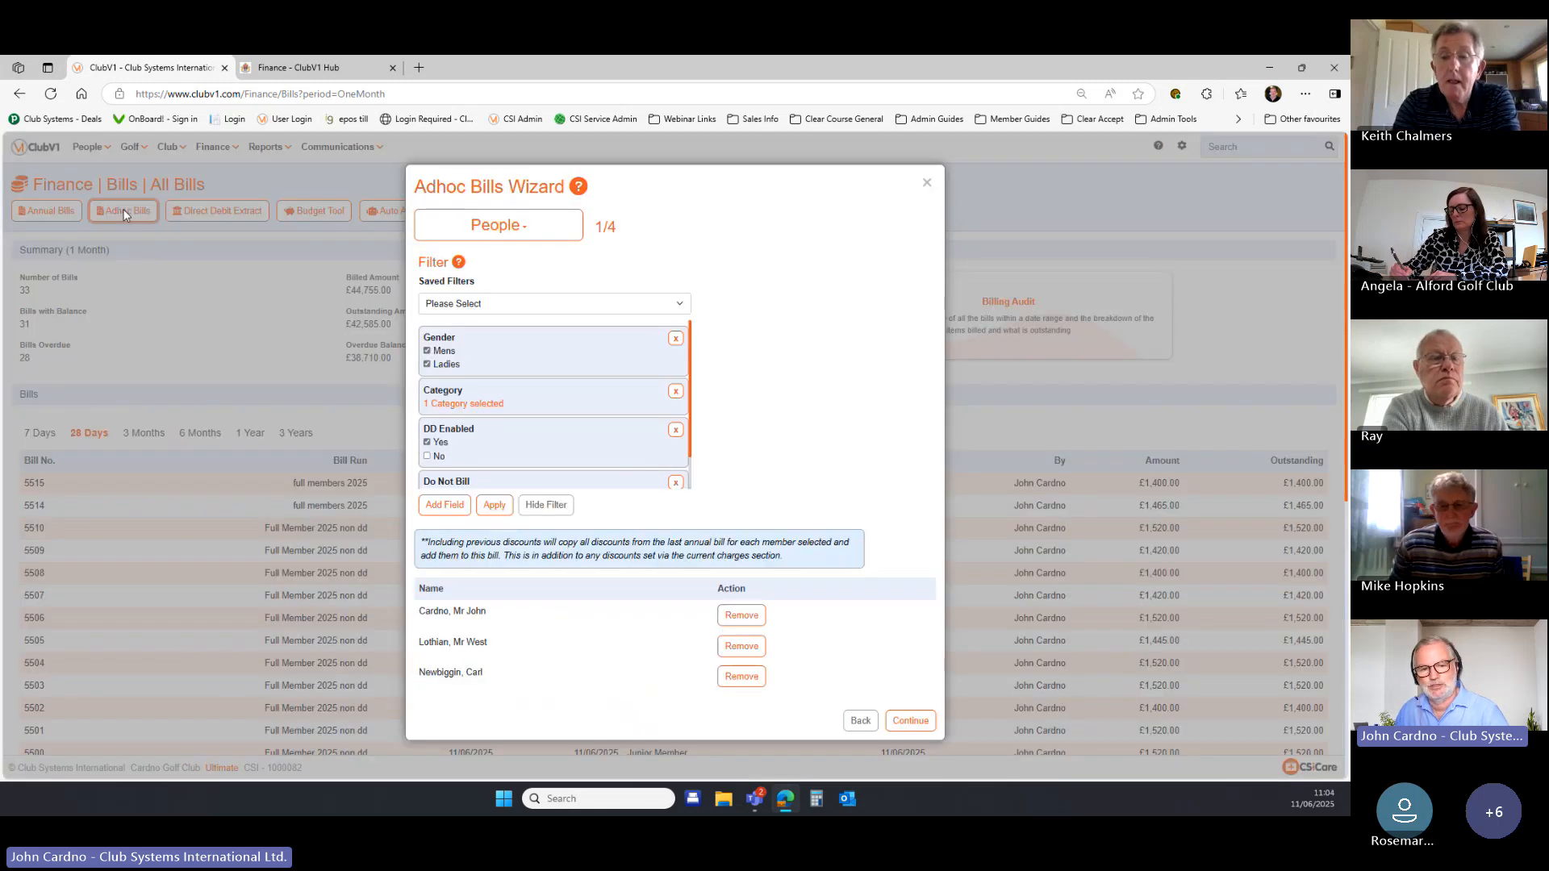
left_click(517, 303)
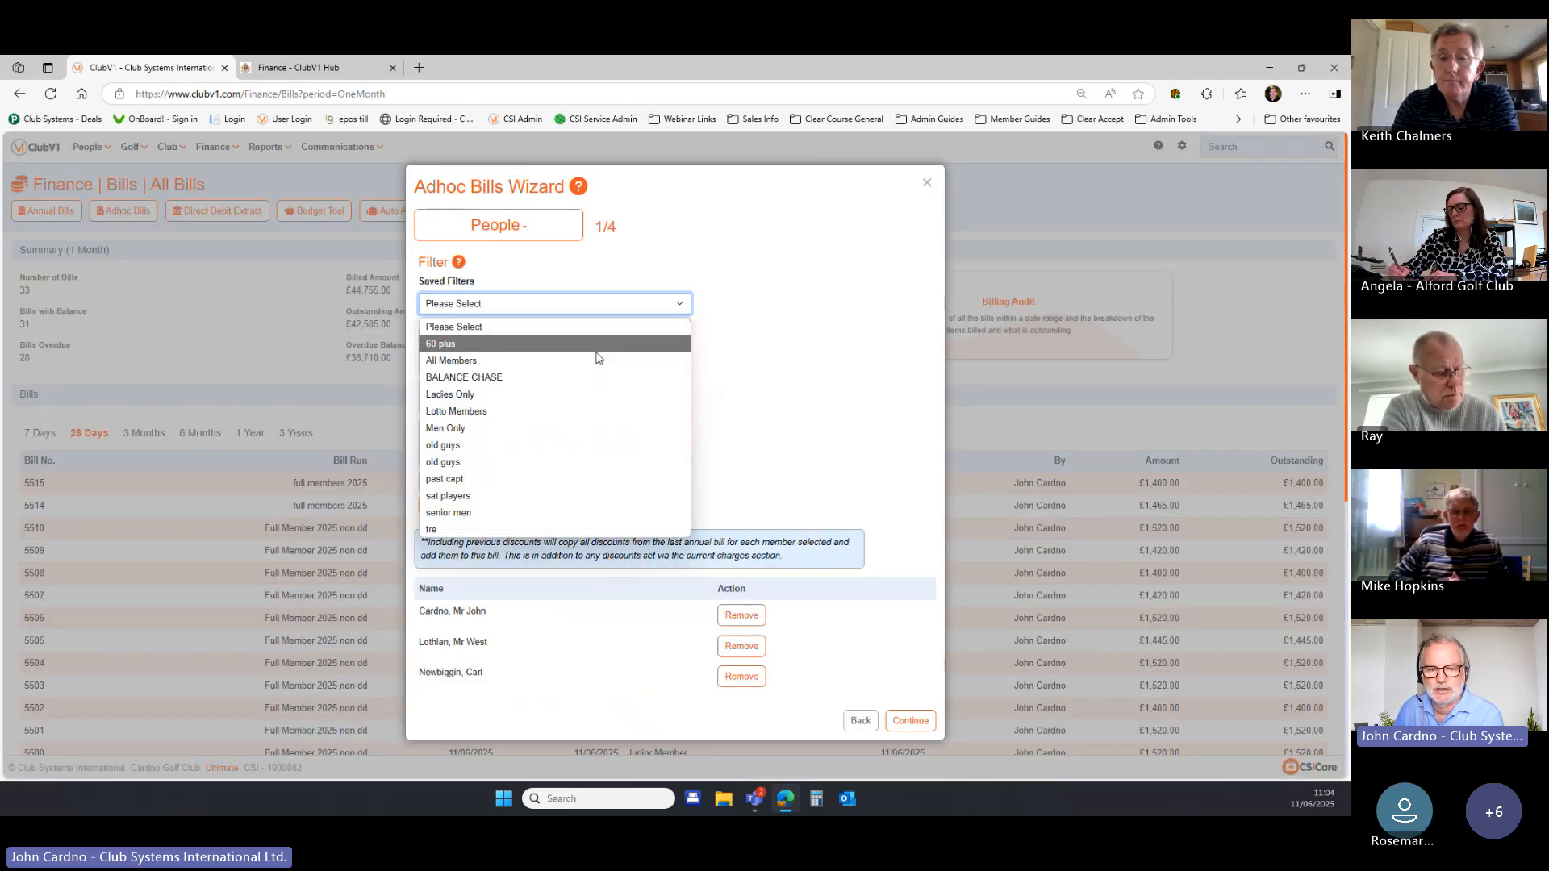
left_click(593, 341)
left_click(487, 402)
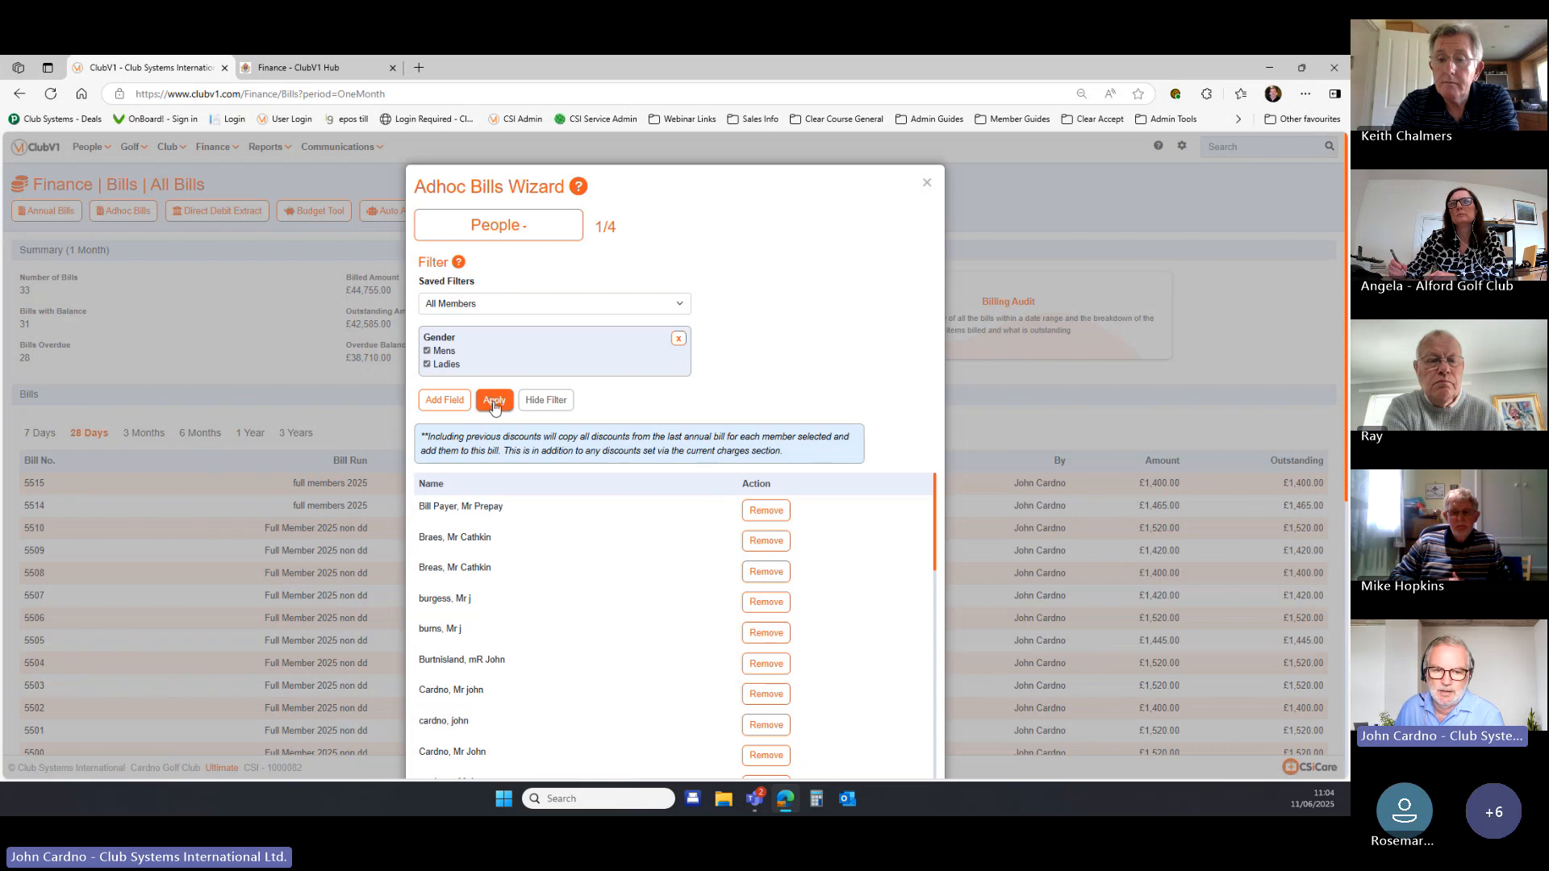
Look through the fields available for the adhoc bill run's people filter and leave the wizard.
left_click(445, 401)
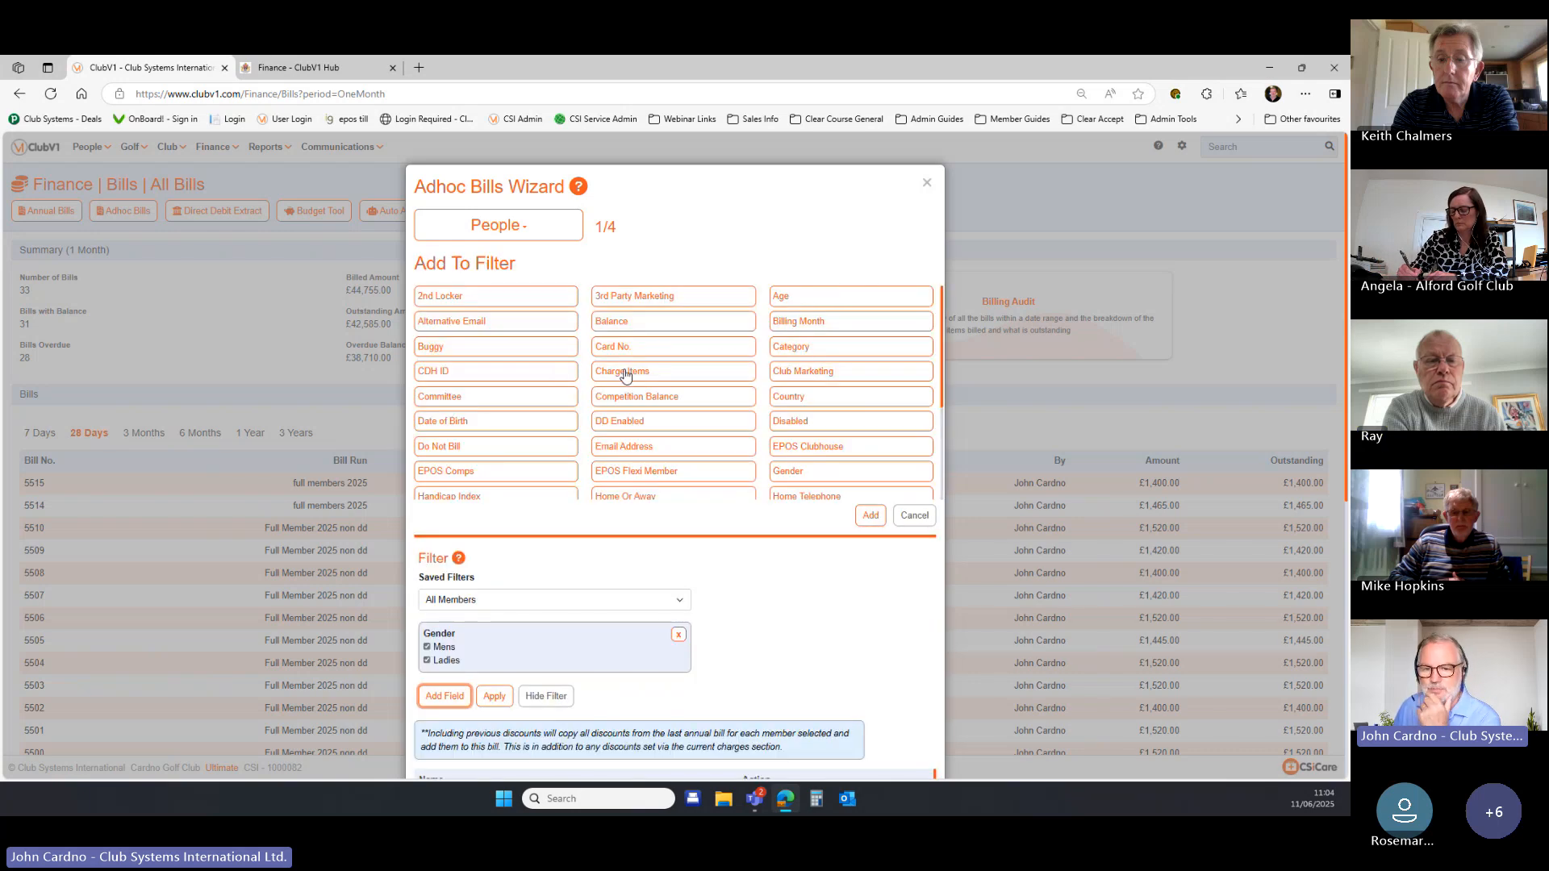
scroll(629, 376, "down", 1)
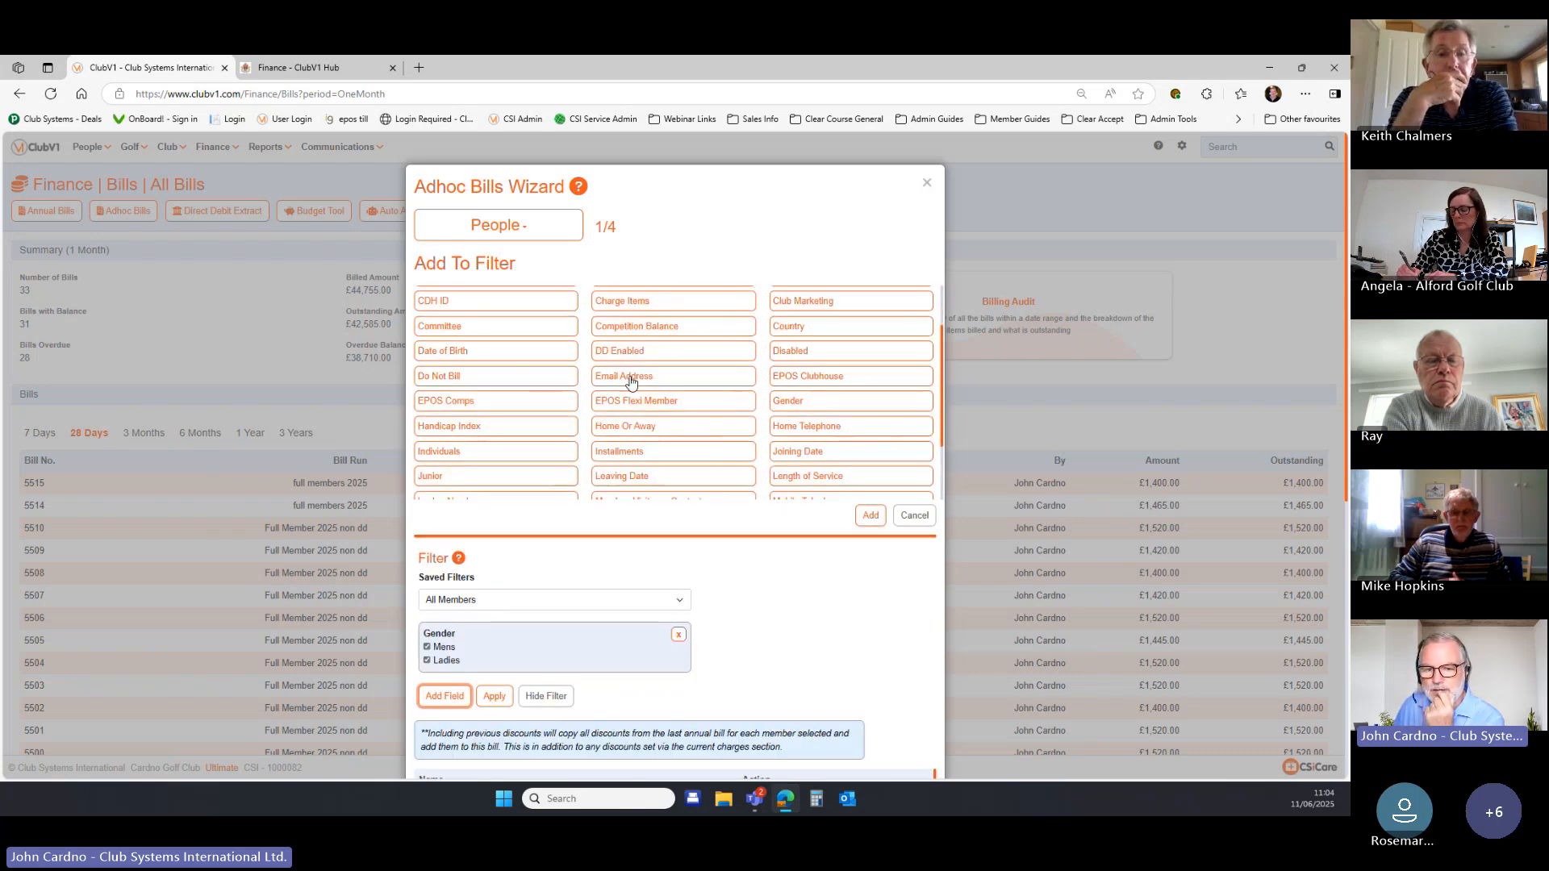
scroll(640, 382, "down", 2)
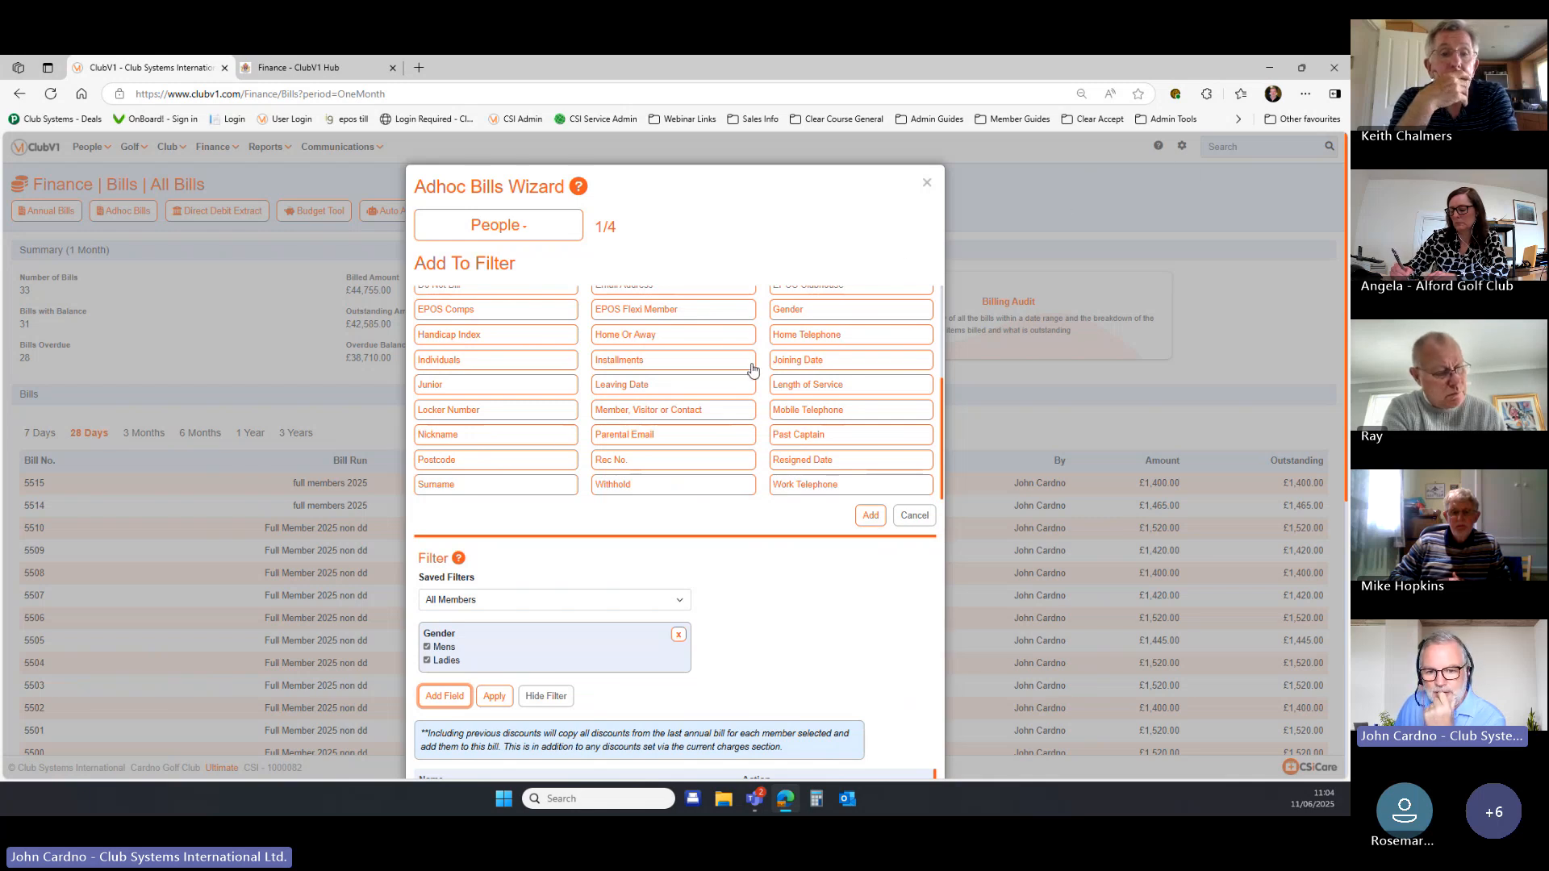
scroll(753, 371, "down", 1)
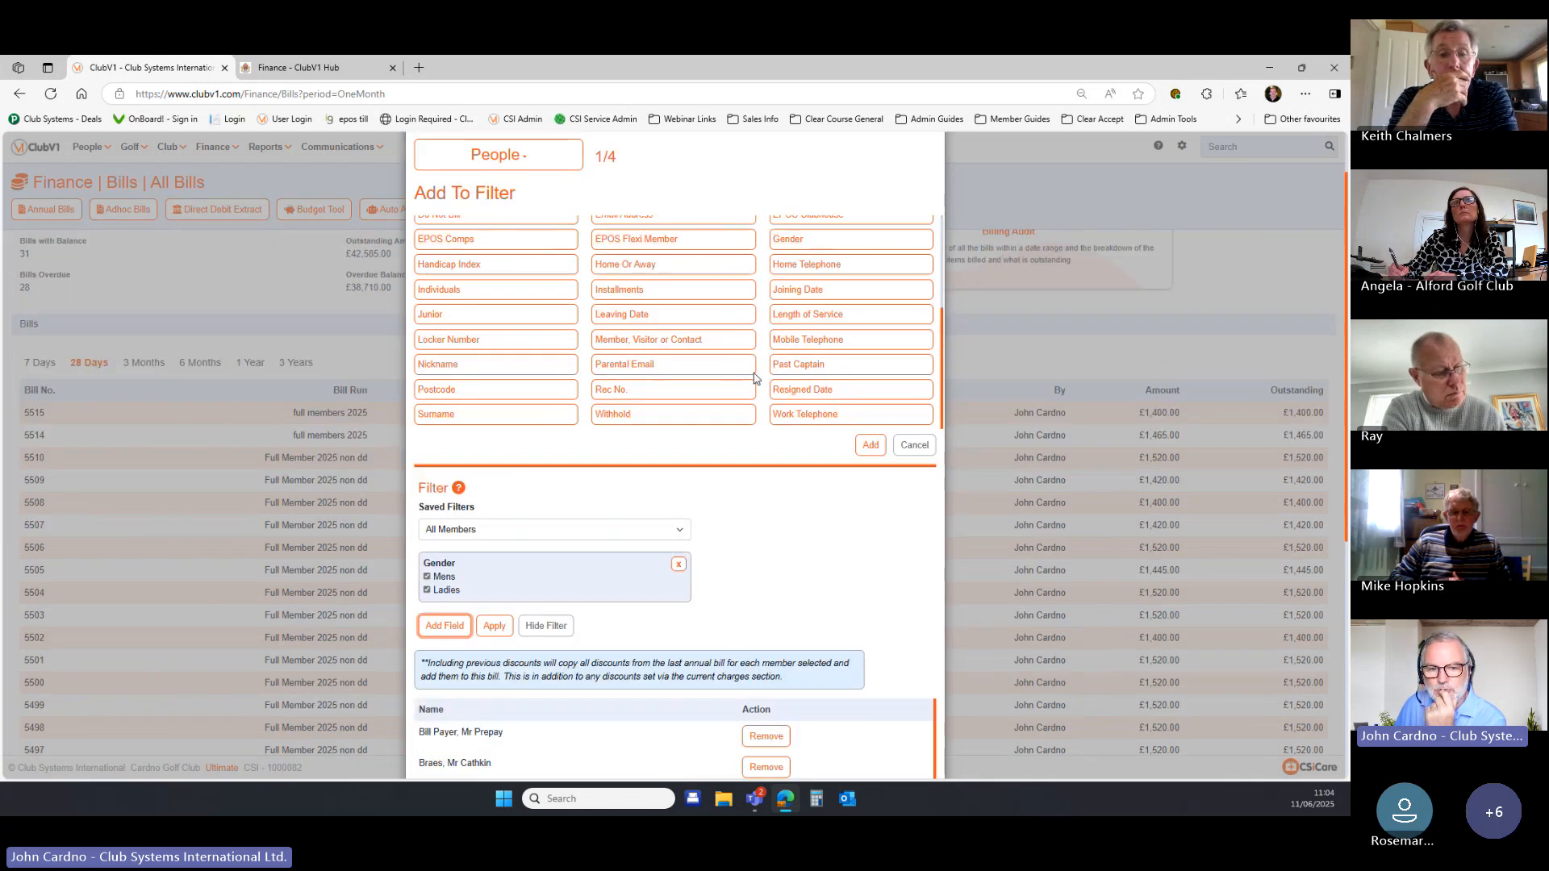
scroll(755, 378, "up", 1)
scroll(754, 377, "down", 1)
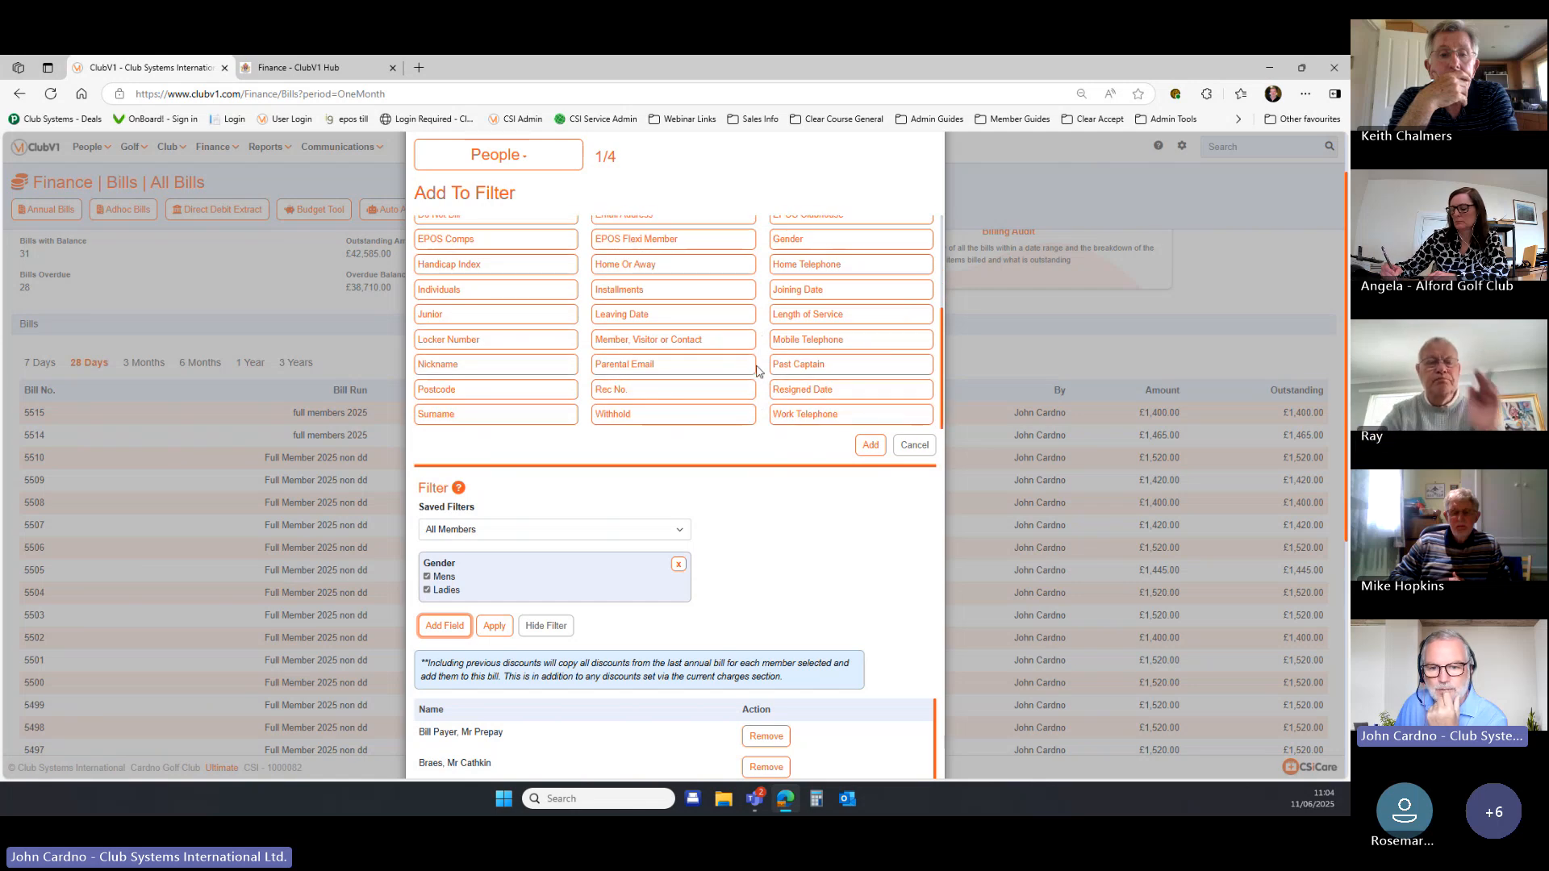
scroll(754, 378, "down", 1)
scroll(735, 371, "up", 2)
scroll(734, 371, "up", 2)
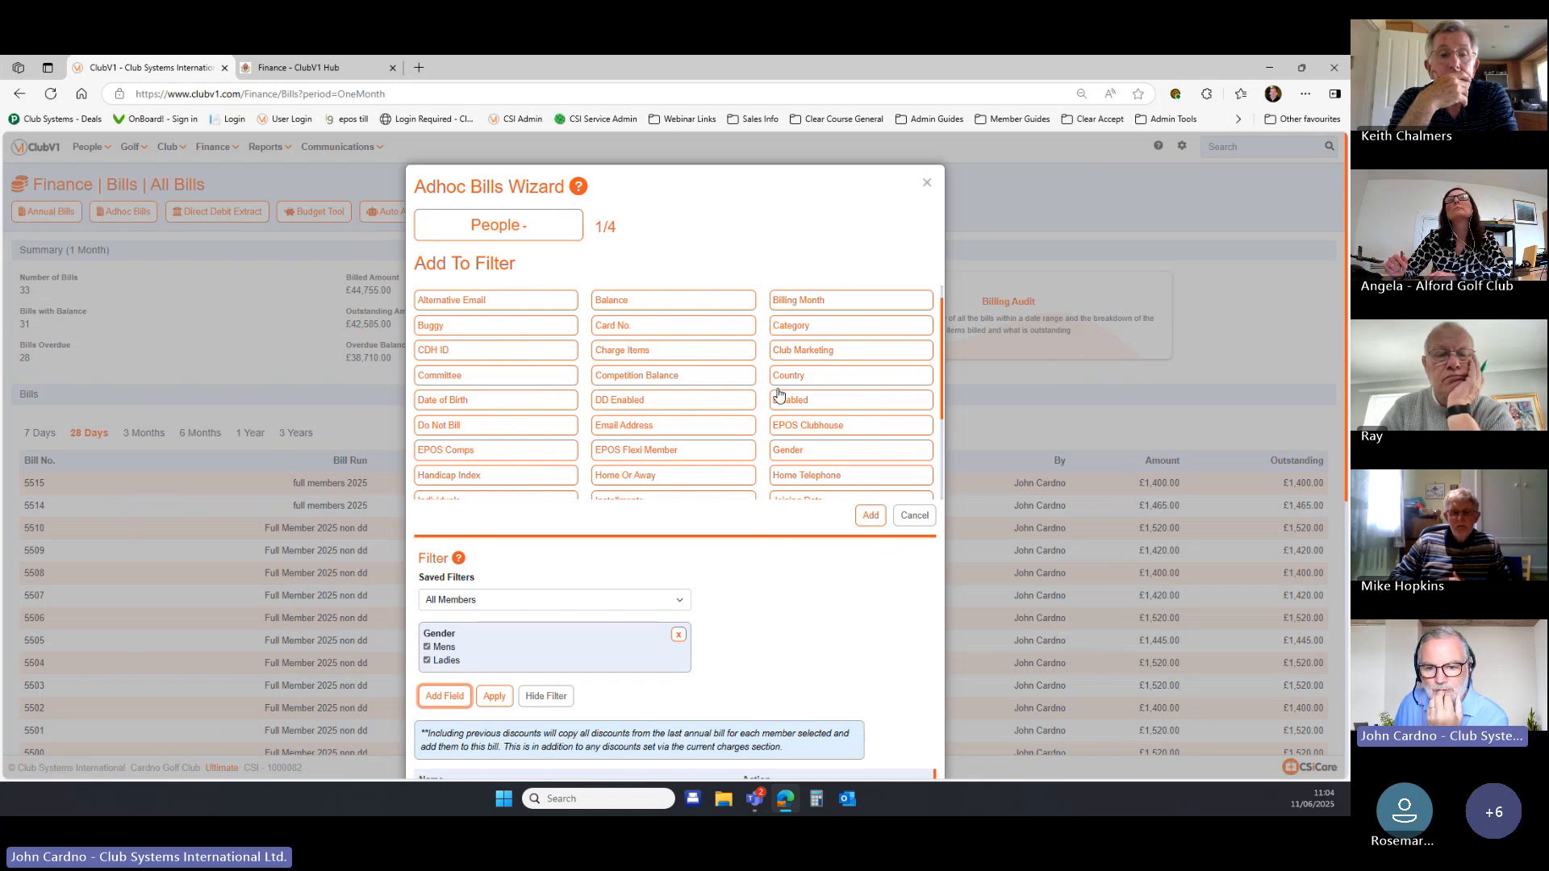
left_click(871, 515)
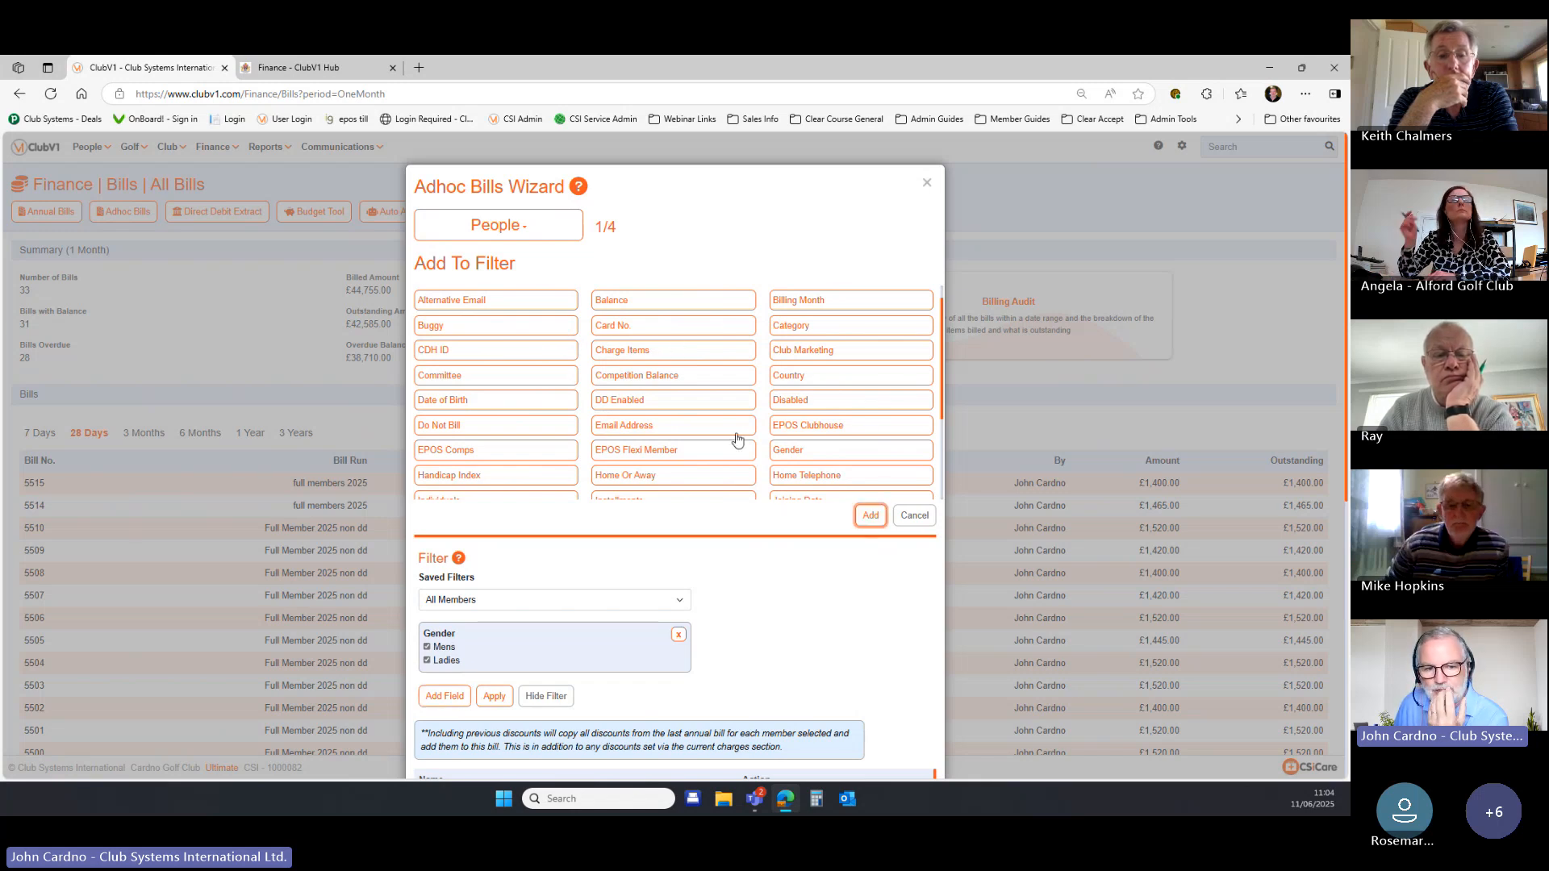
left_click(926, 183)
Restart the adhoc bills wizard and add the Individuals field to the people filter.
left_click(125, 211)
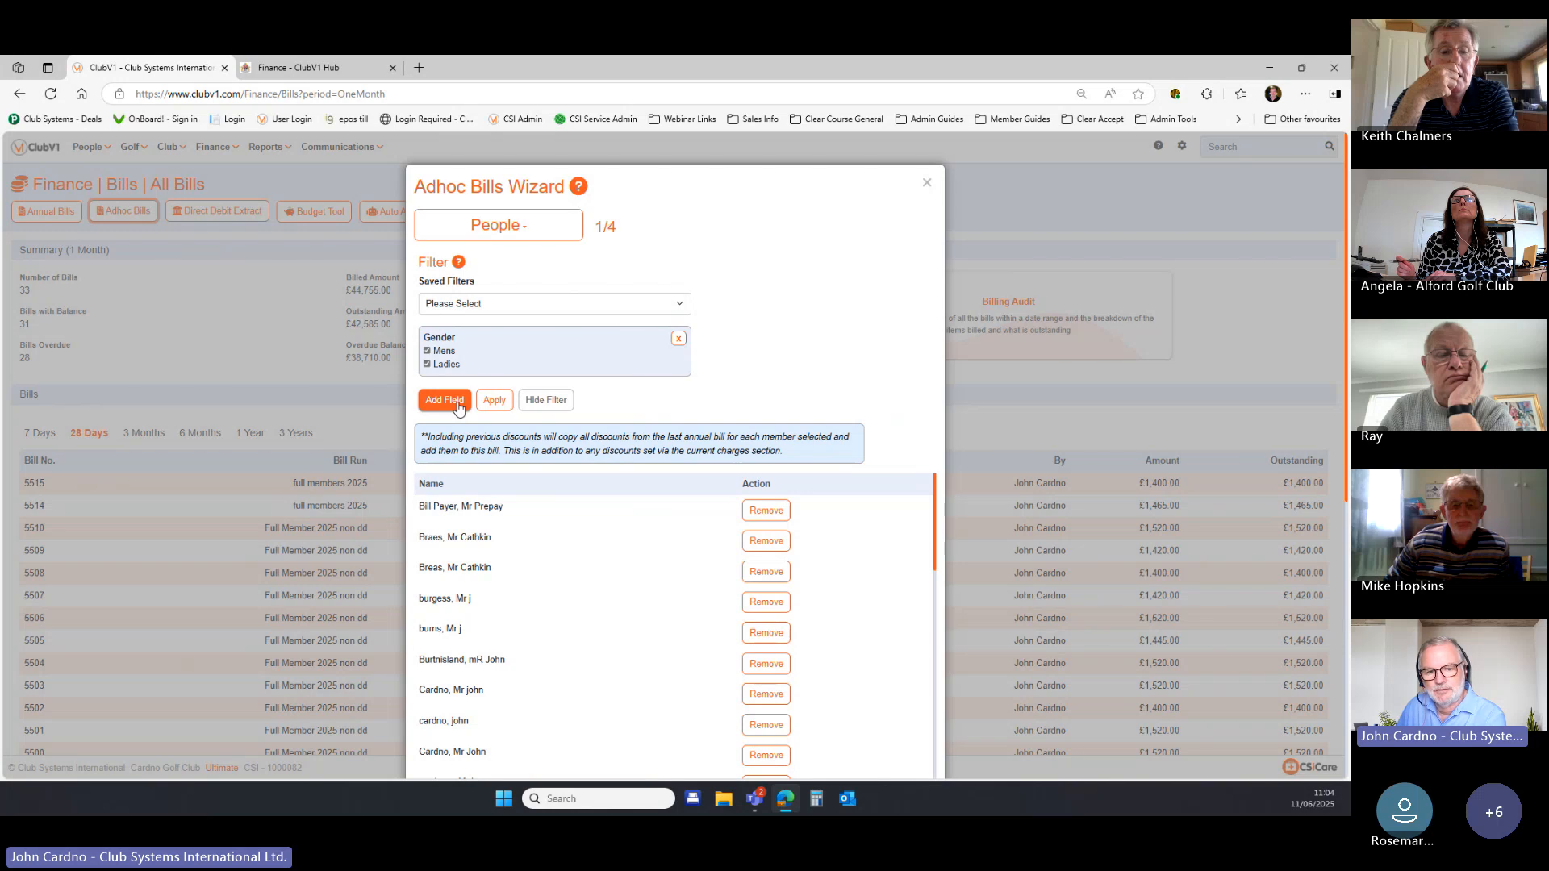
left_click(458, 407)
scroll(679, 336, "down", 2)
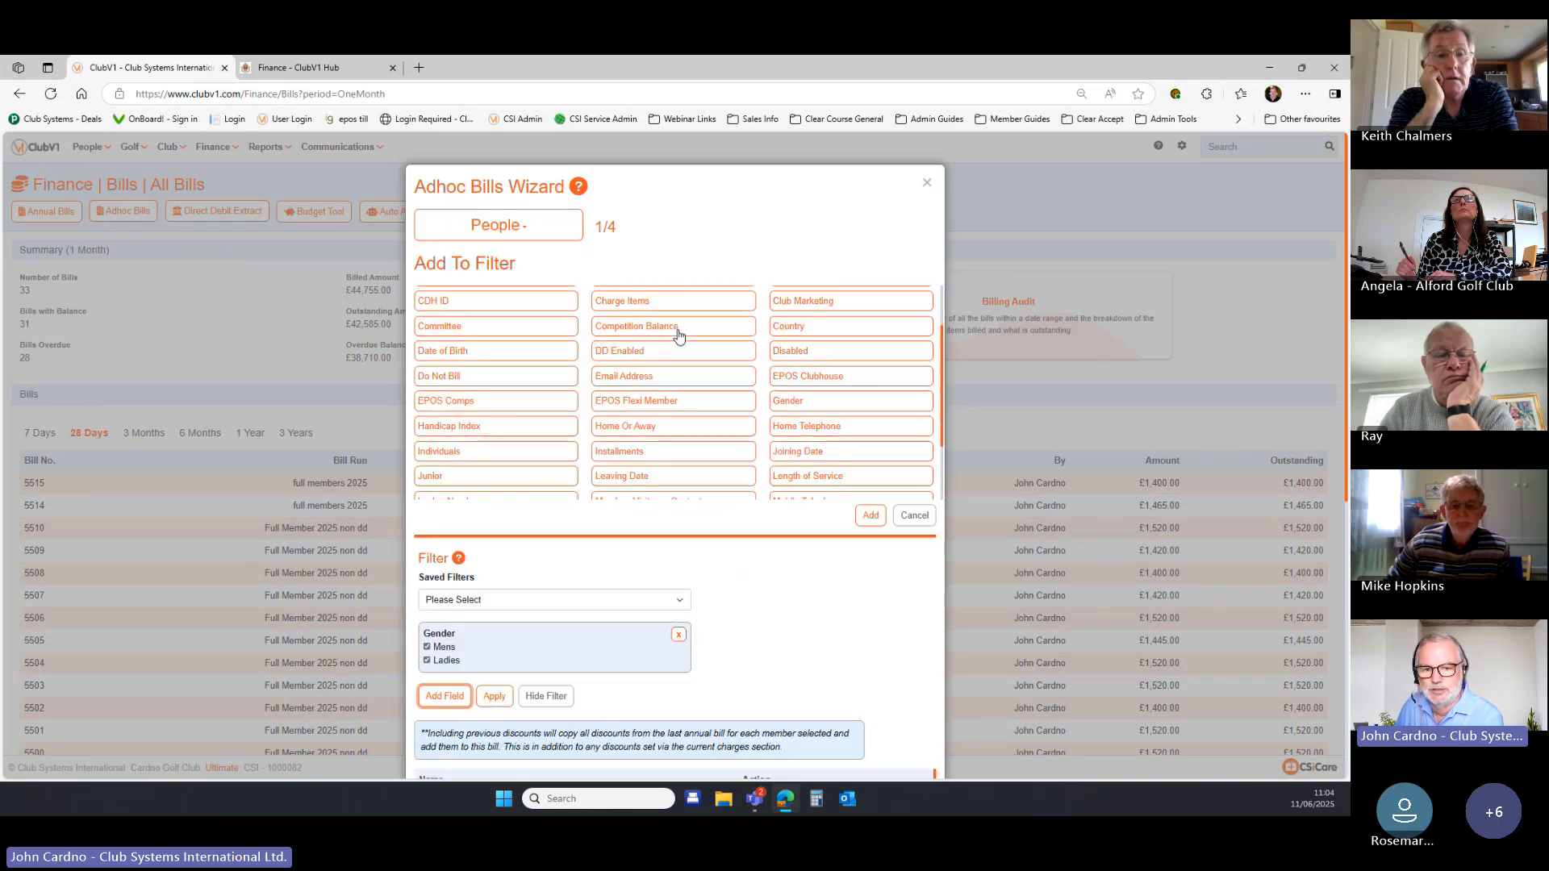
left_click(522, 458)
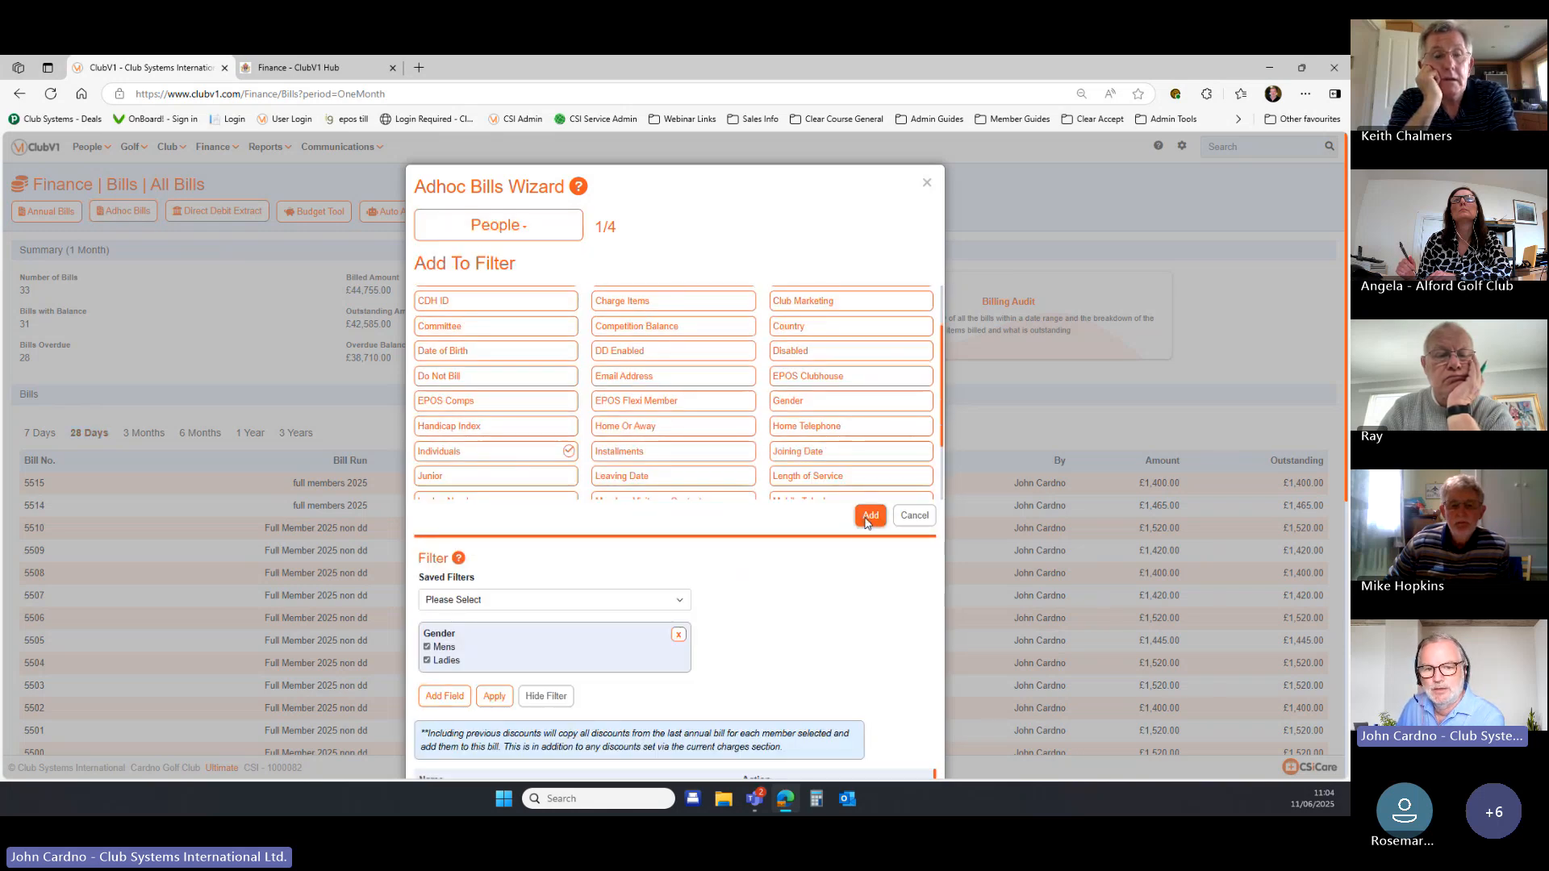
left_click(869, 516)
Find two members by surname, pick them as the individuals to bill and apply the selection.
type("card")
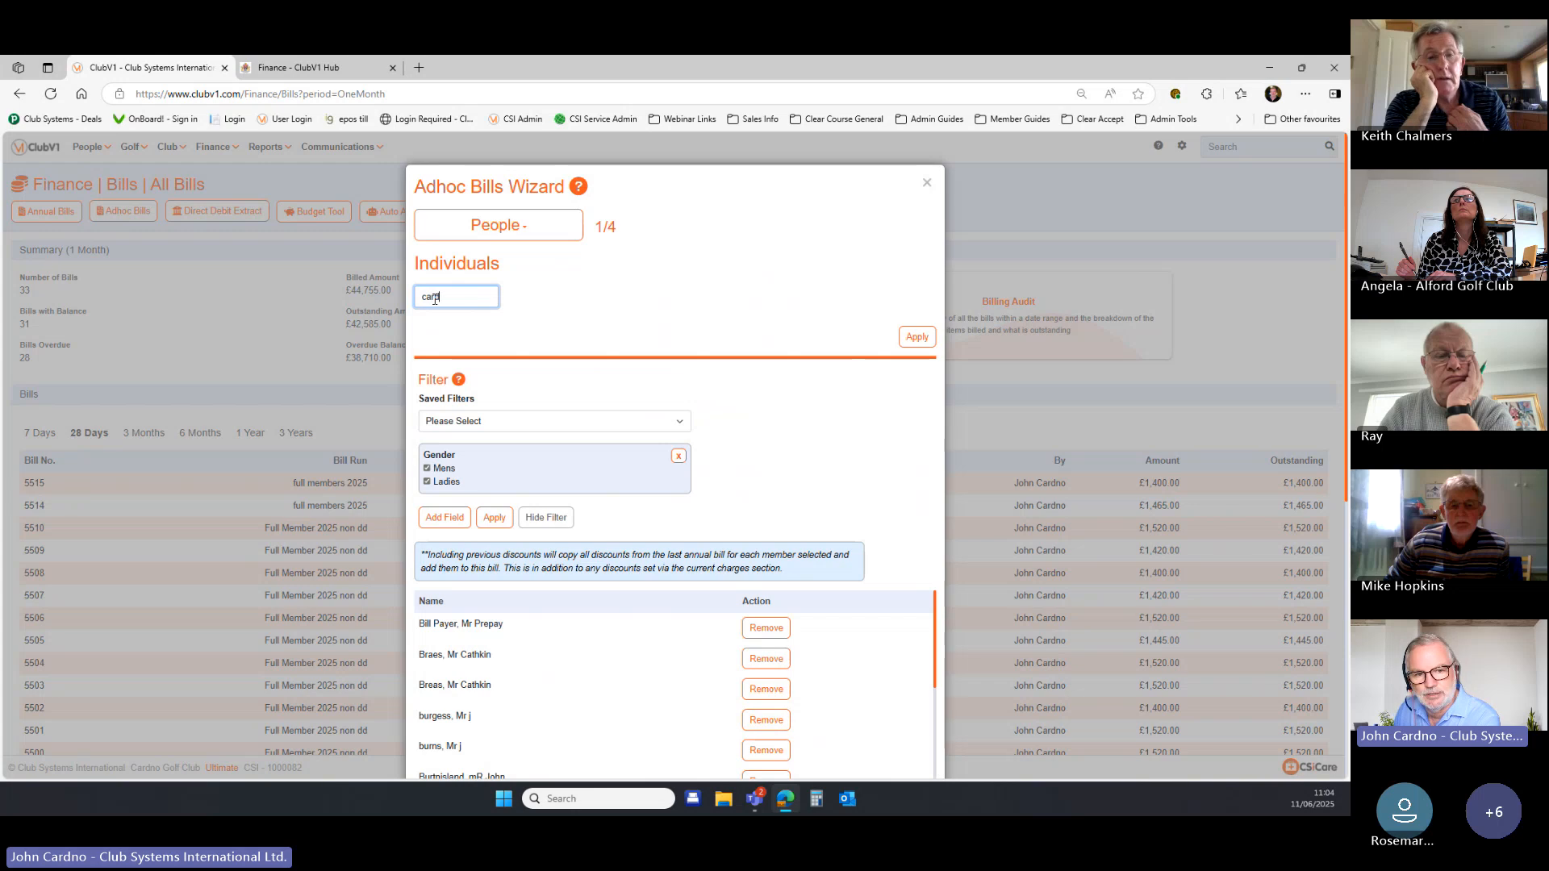
left_click(461, 335)
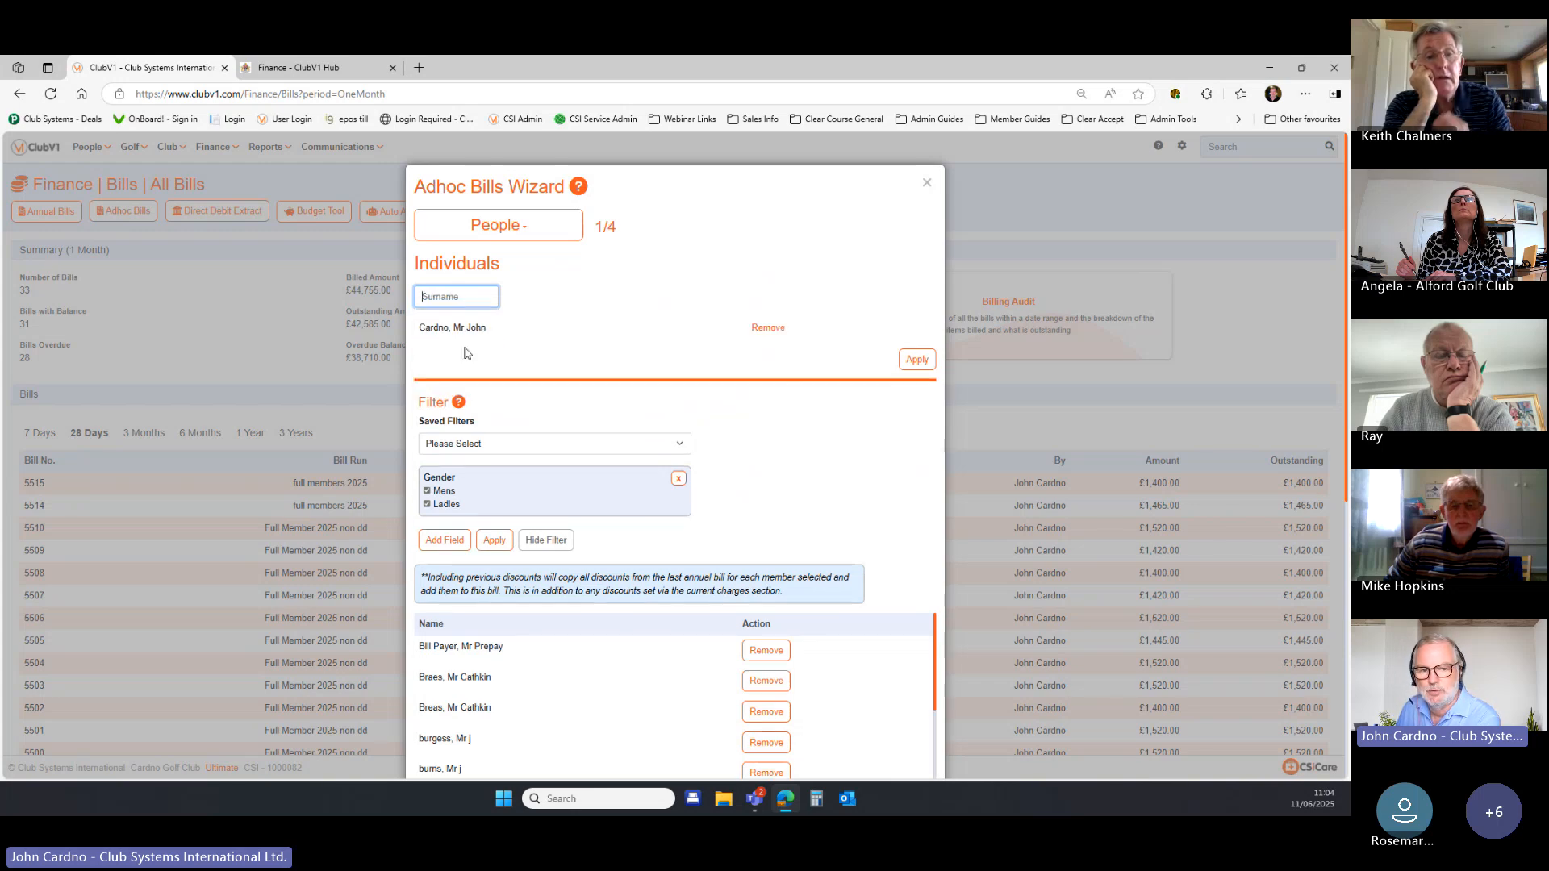
type("burh")
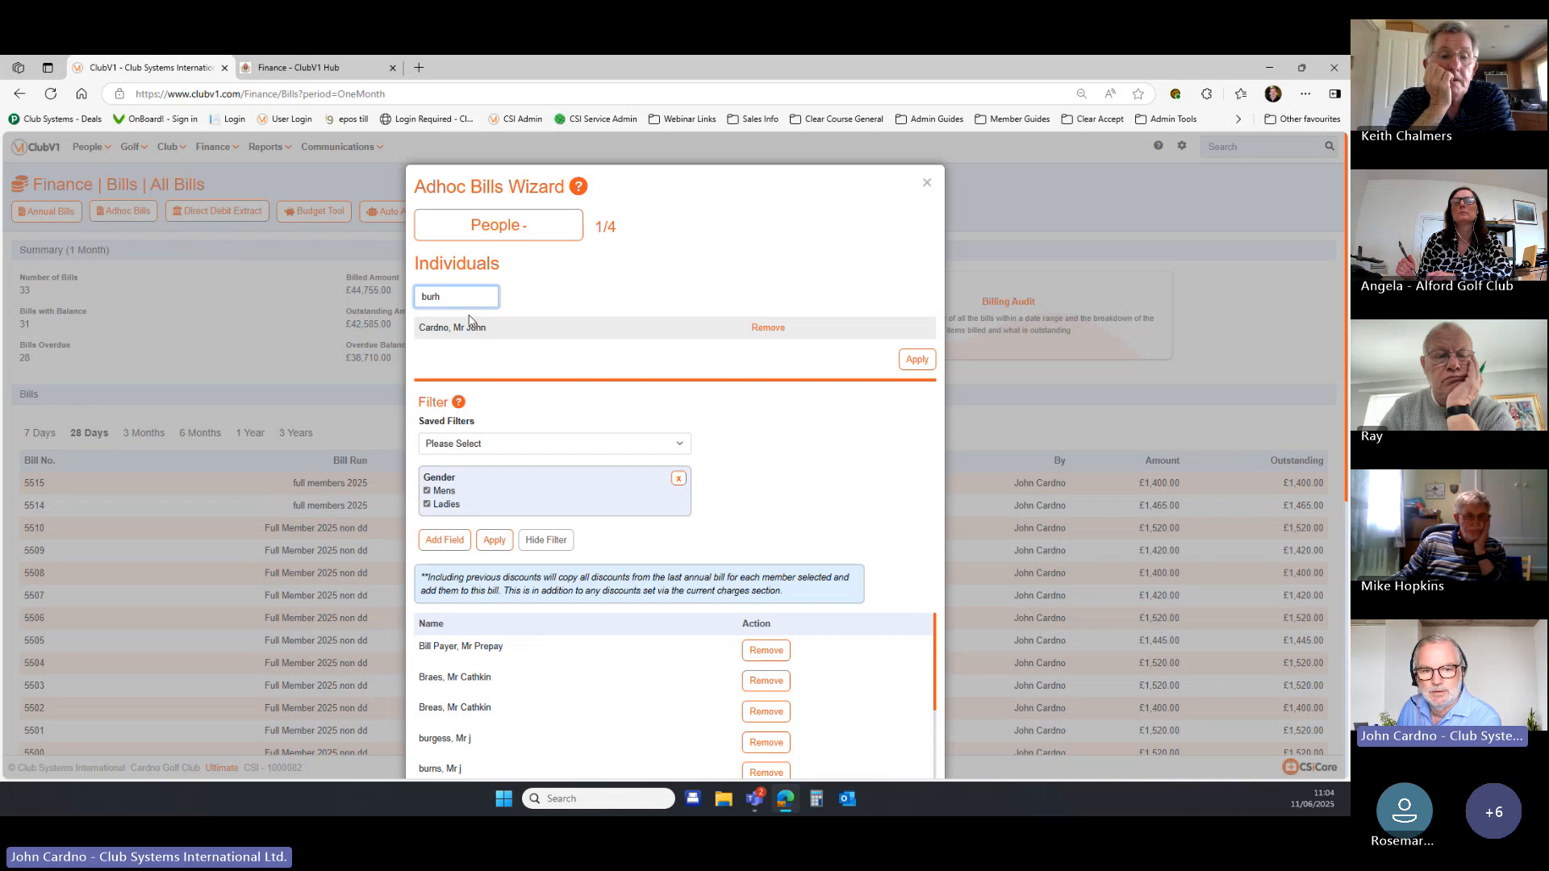
key("BackSpace")
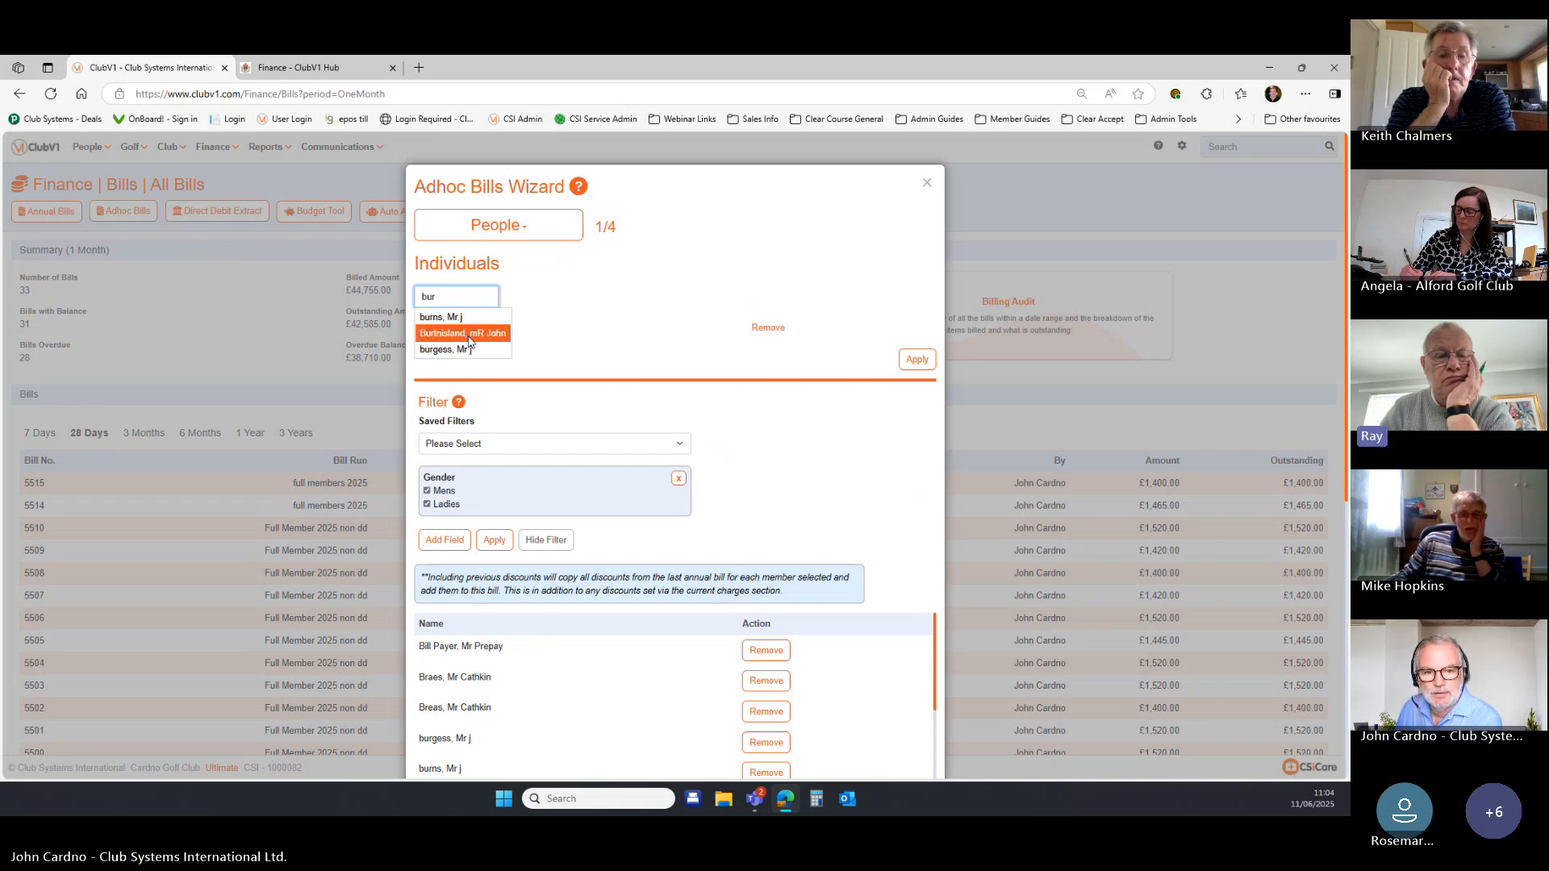
left_click(448, 349)
left_click(923, 385)
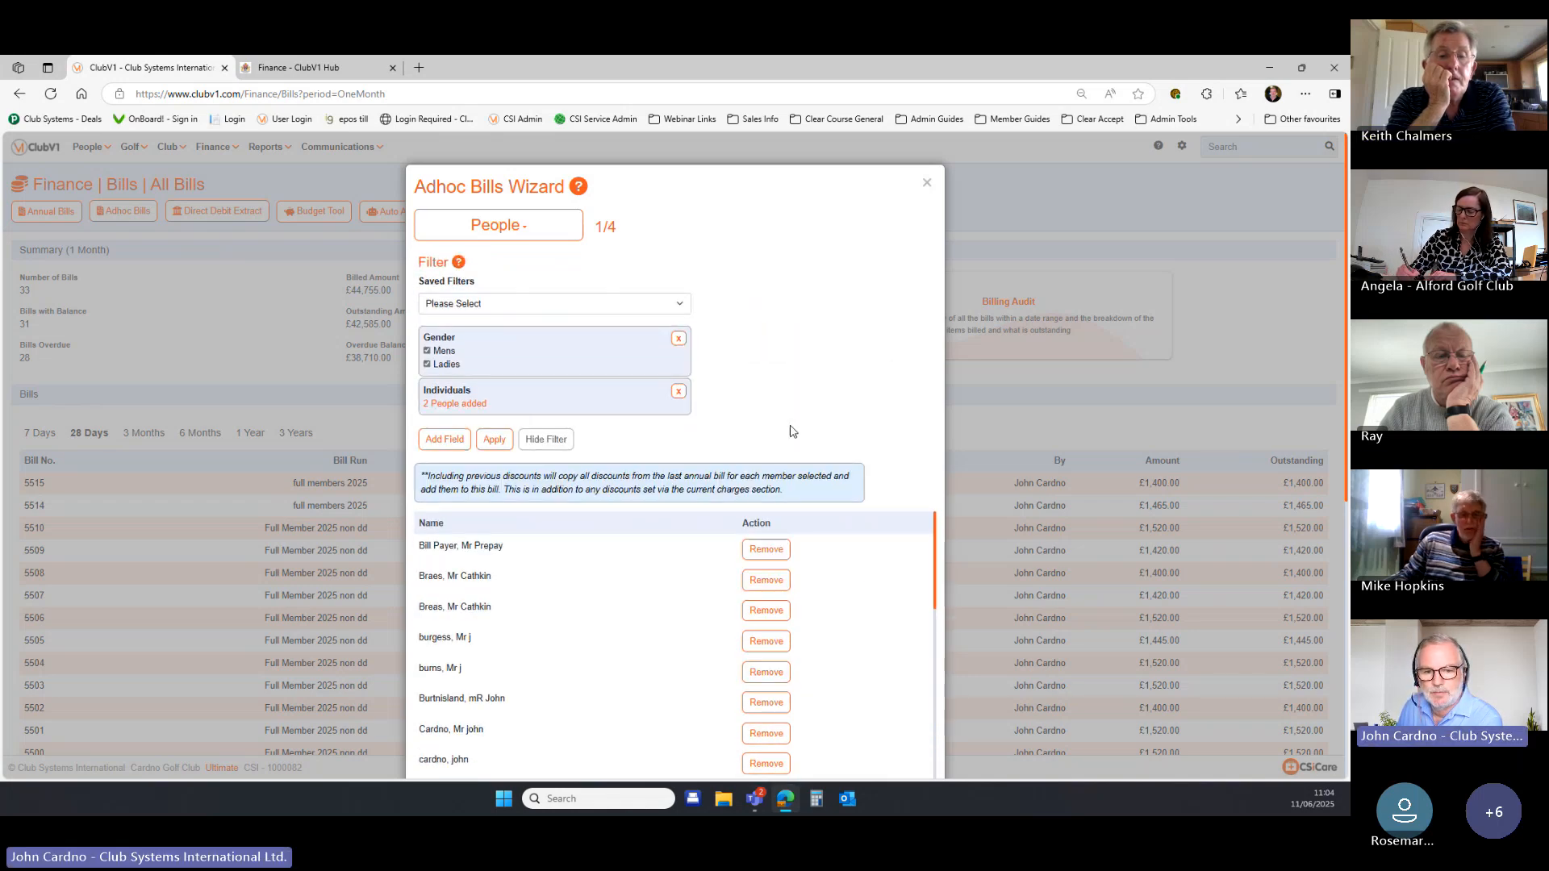
Remove the Gender condition, apply the filter with only the chosen individuals and continue to the bill information.
left_click(497, 441)
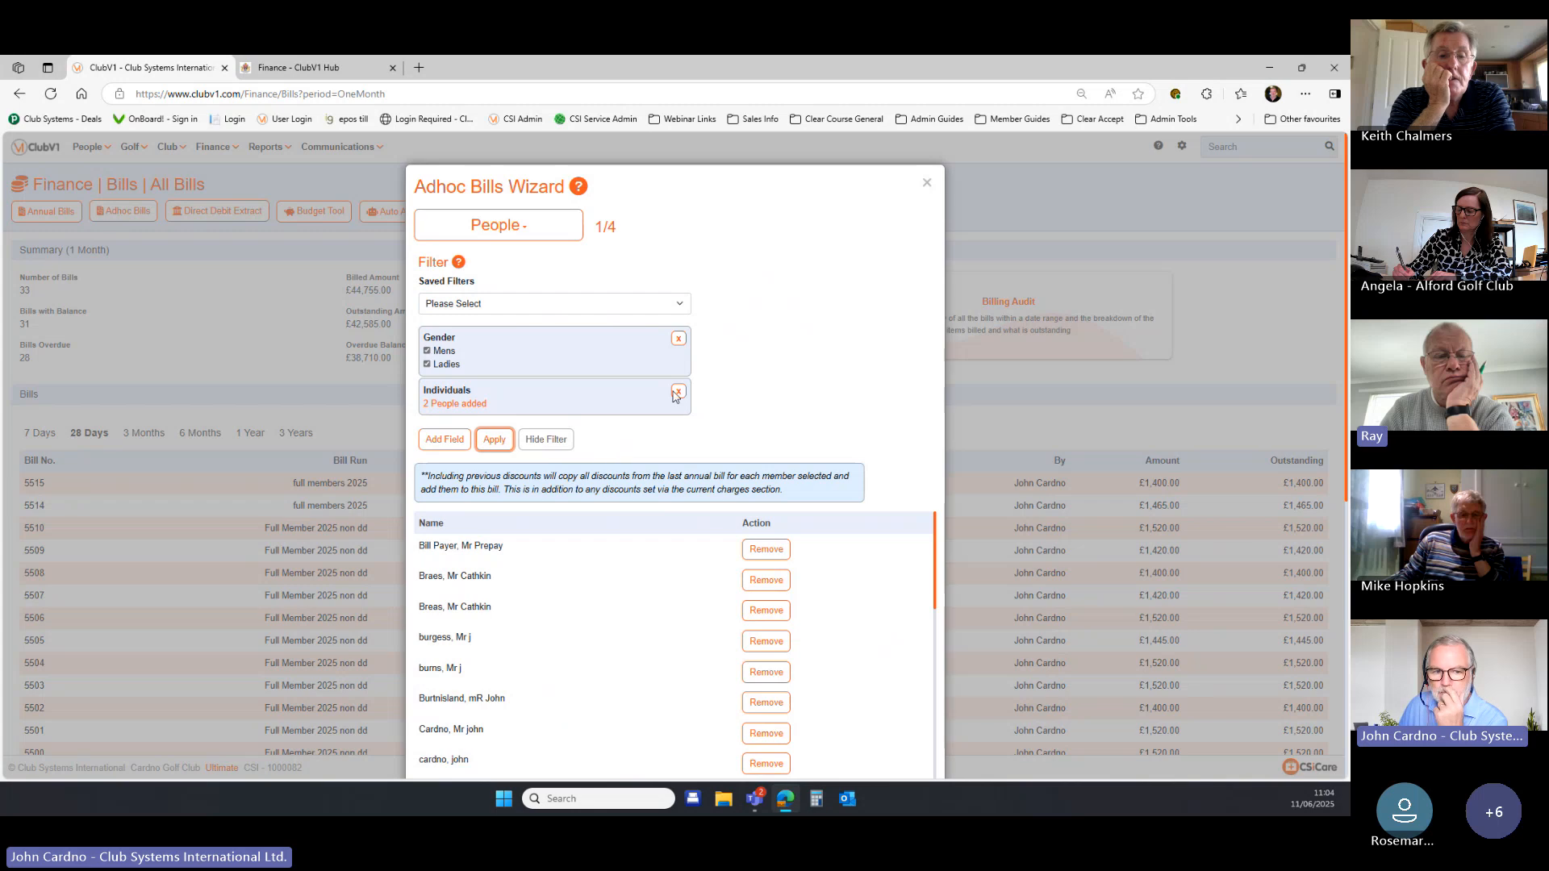
left_click(679, 339)
left_click(495, 386)
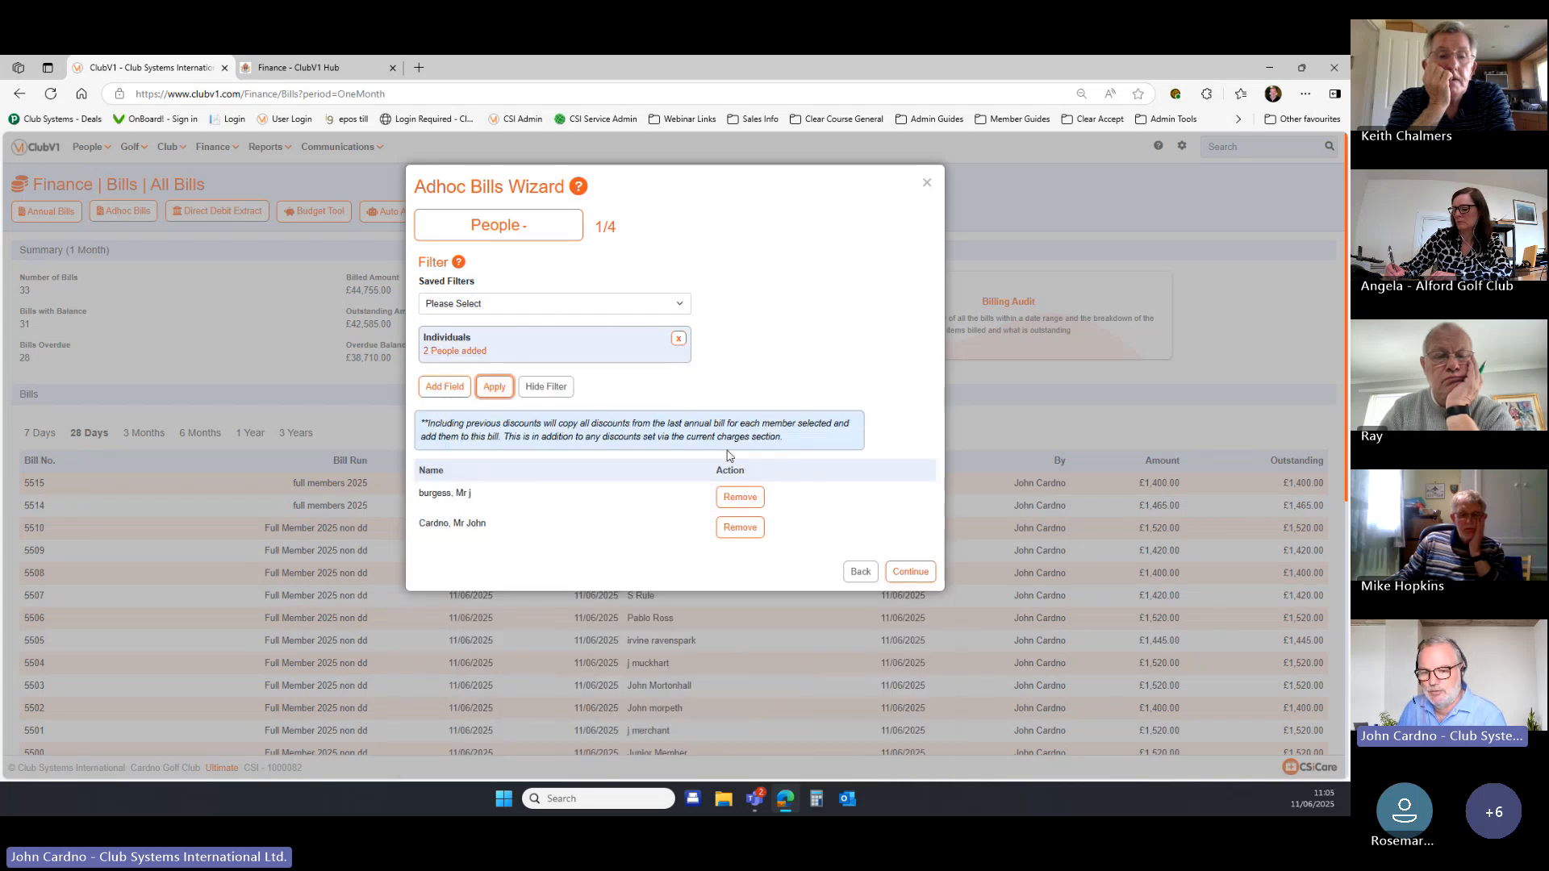
left_click(913, 572)
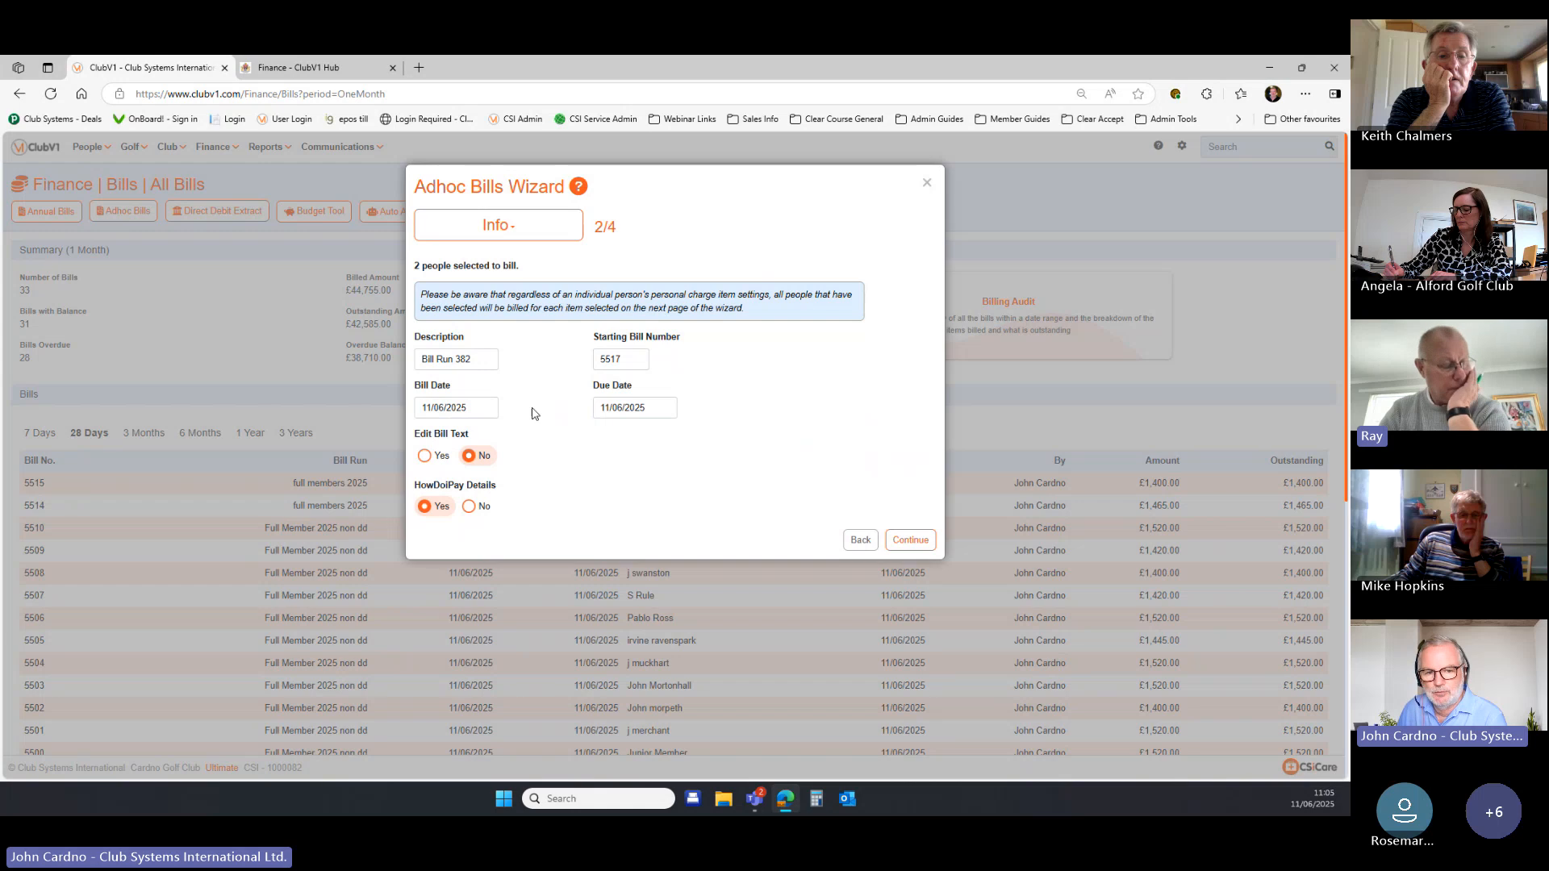
Set the adhoc bill run's description to "senior" and continue to its charge items.
left_click_drag(476, 360, 388, 361)
type("senior")
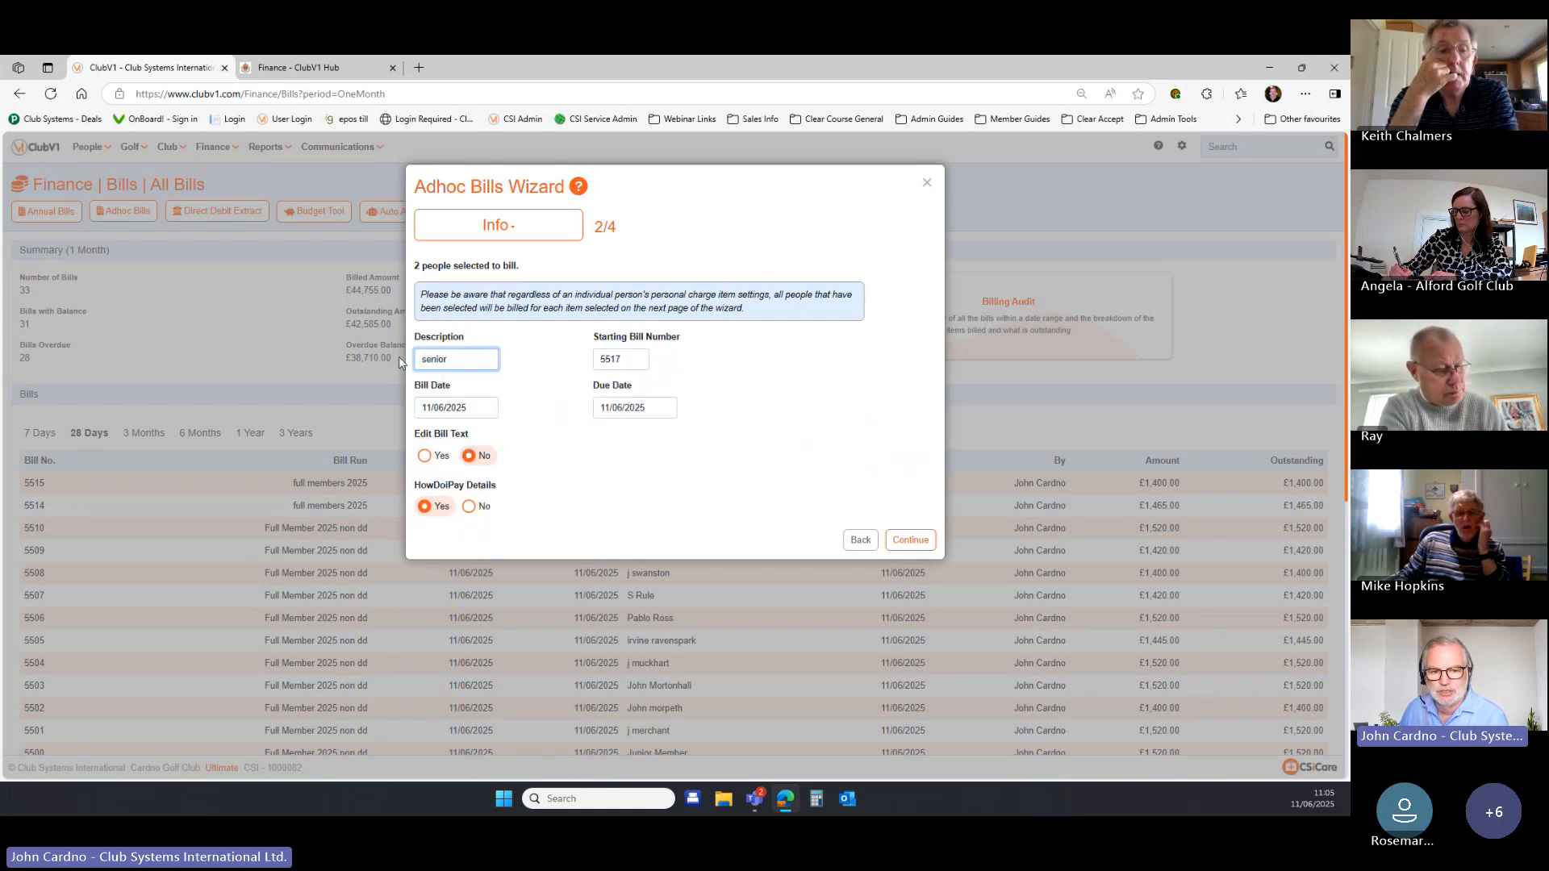
left_click(912, 546)
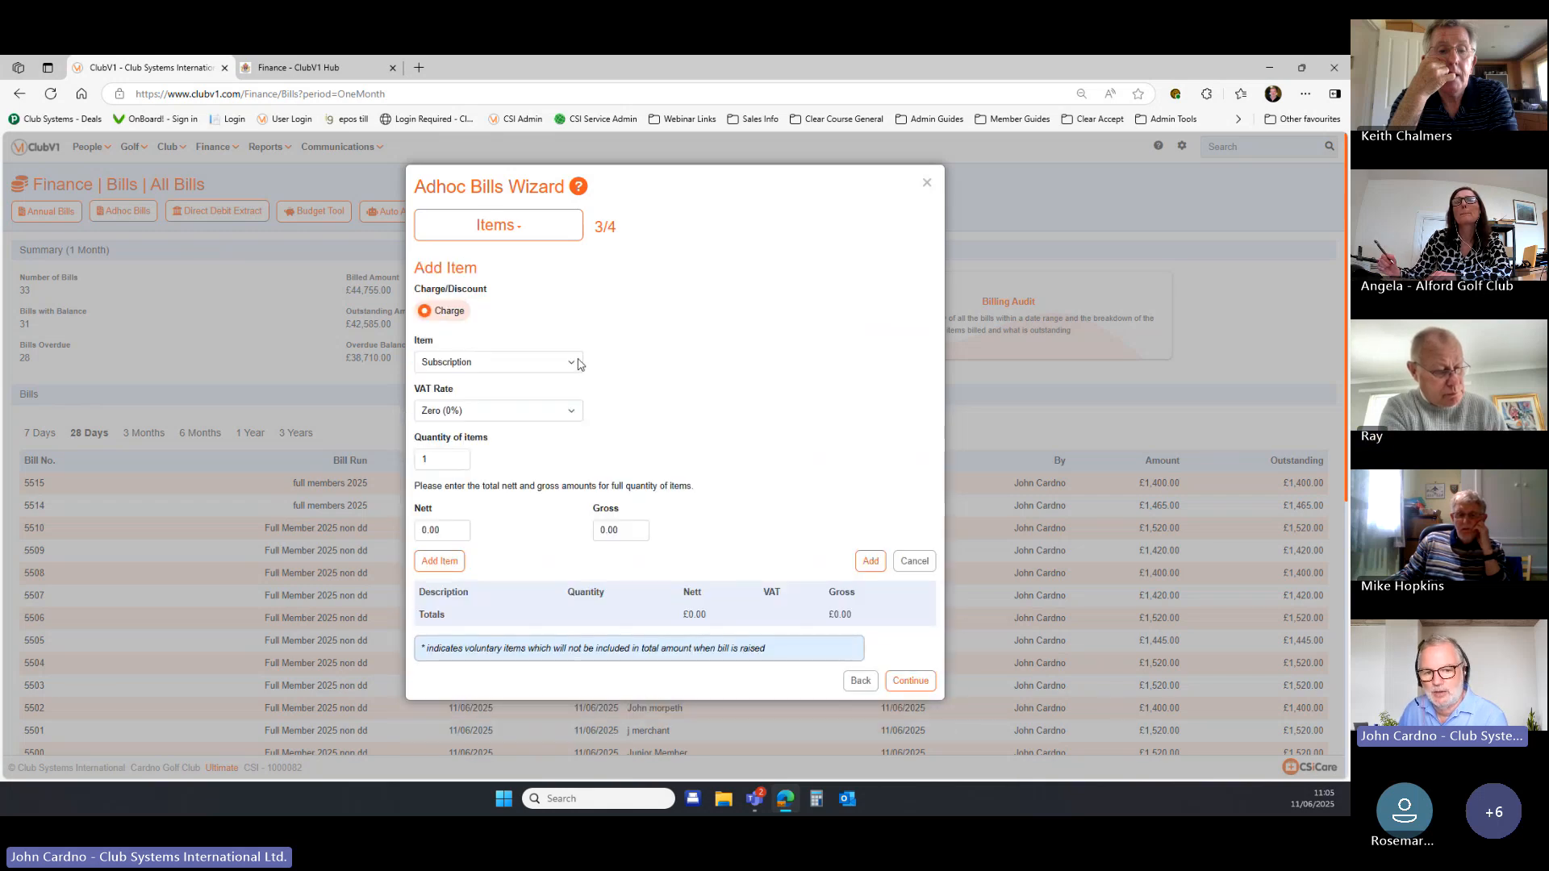
left_click(575, 362)
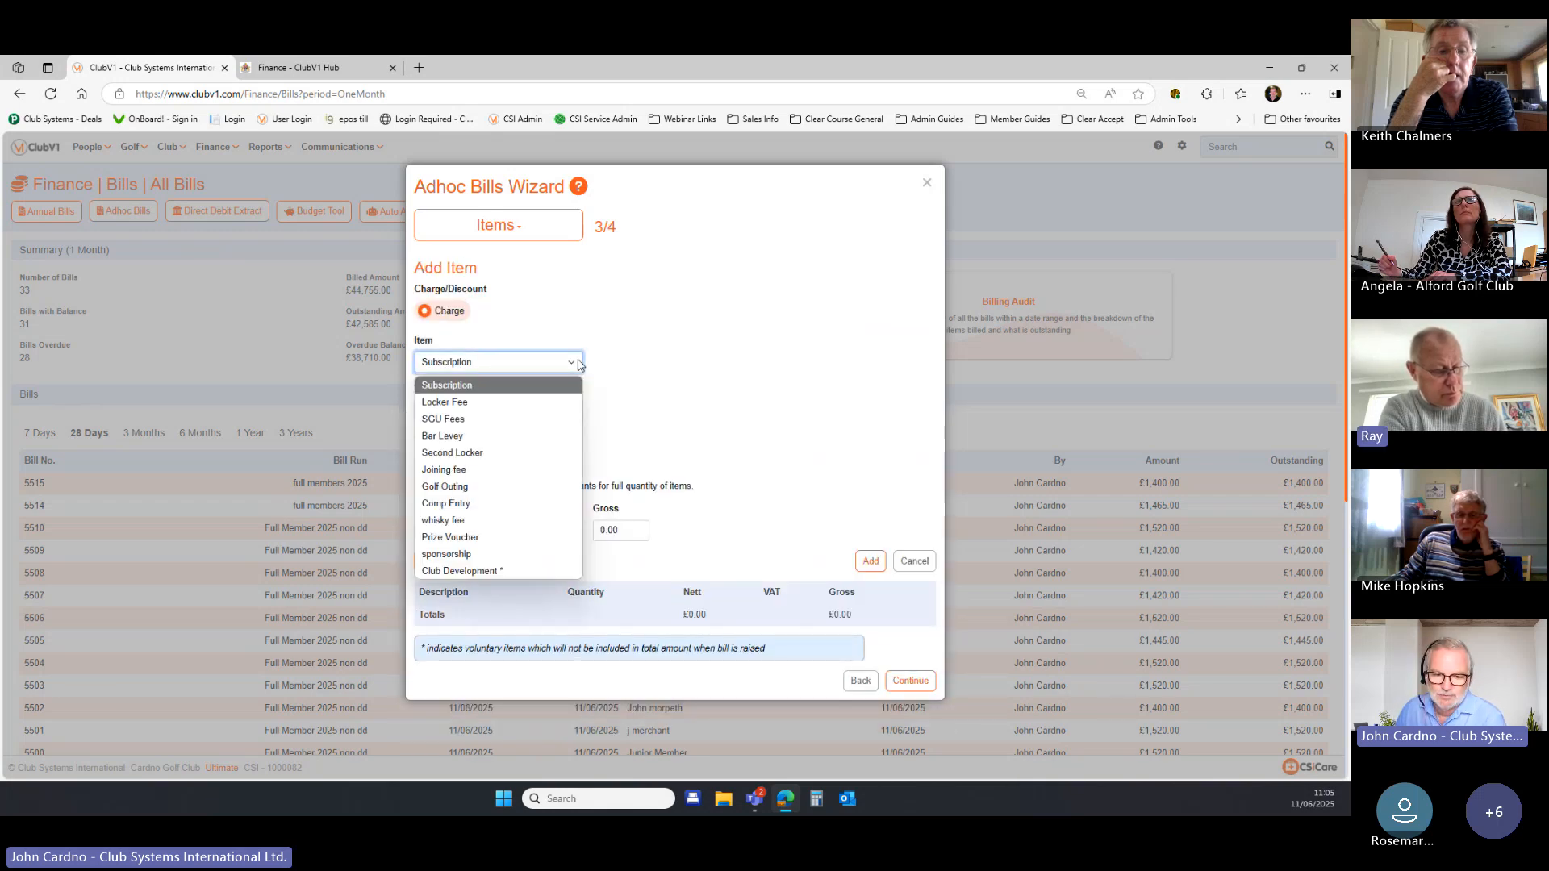
left_click(550, 485)
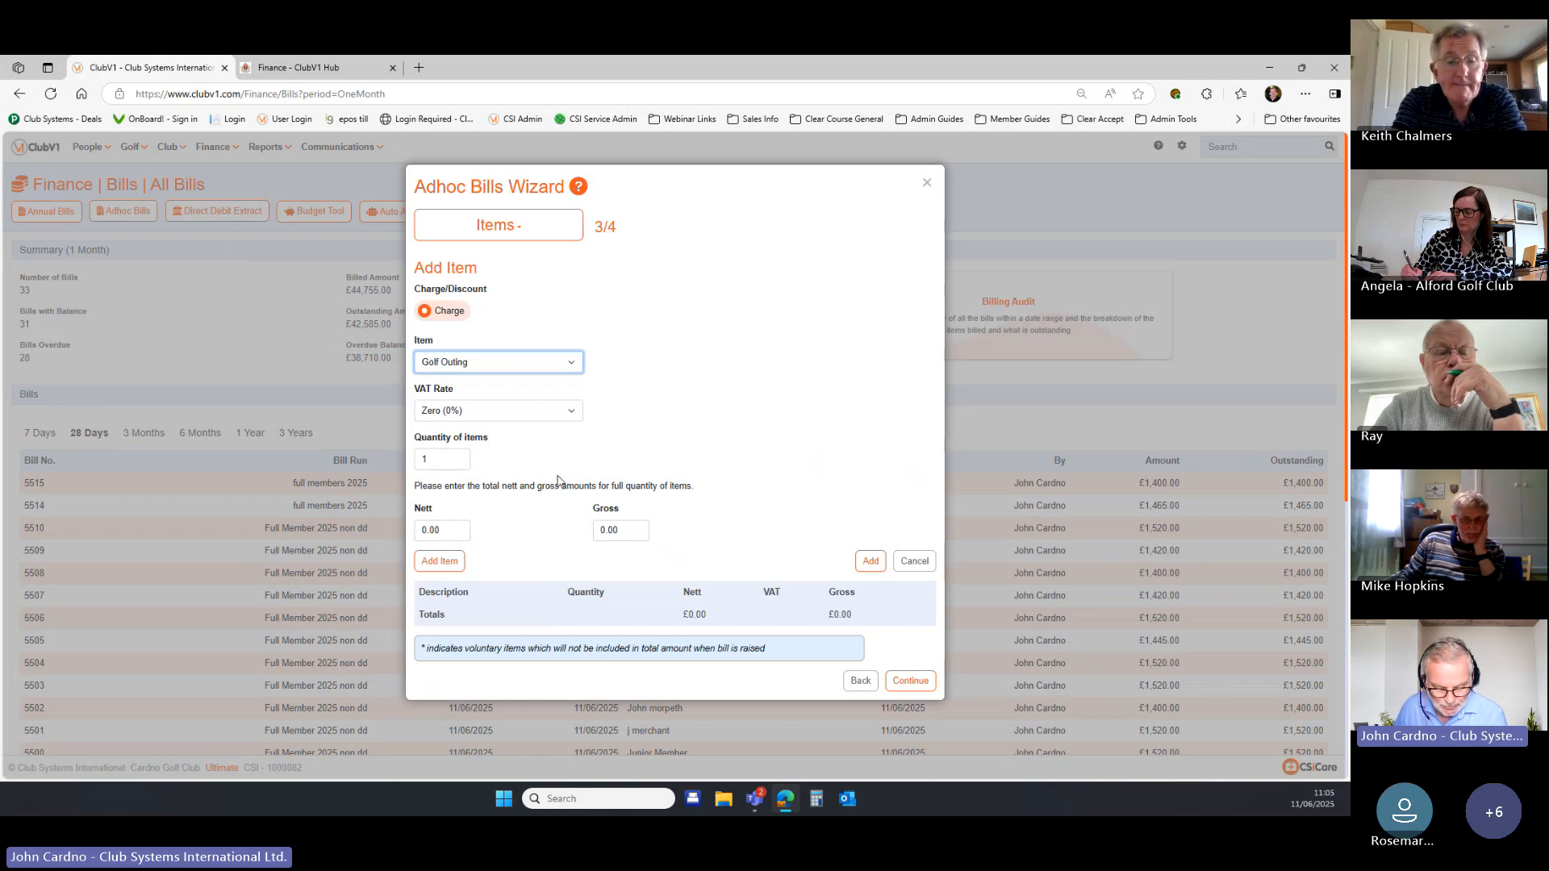
left_click(926, 183)
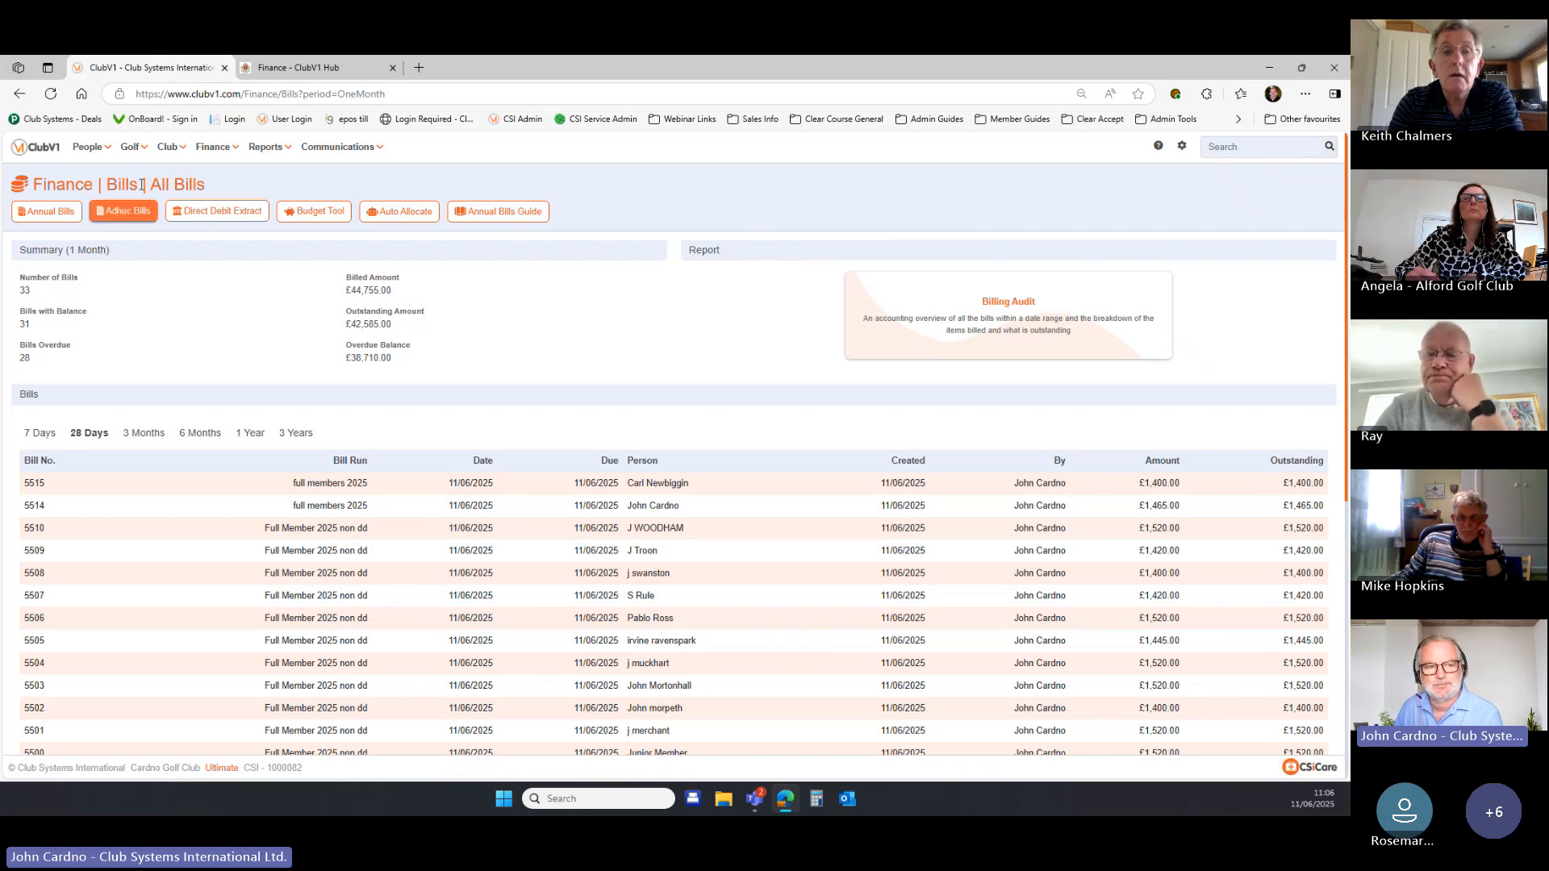
Find the prepaying test member by searching "pre" and open their bills and payments.
left_click(1242, 147)
type("pre")
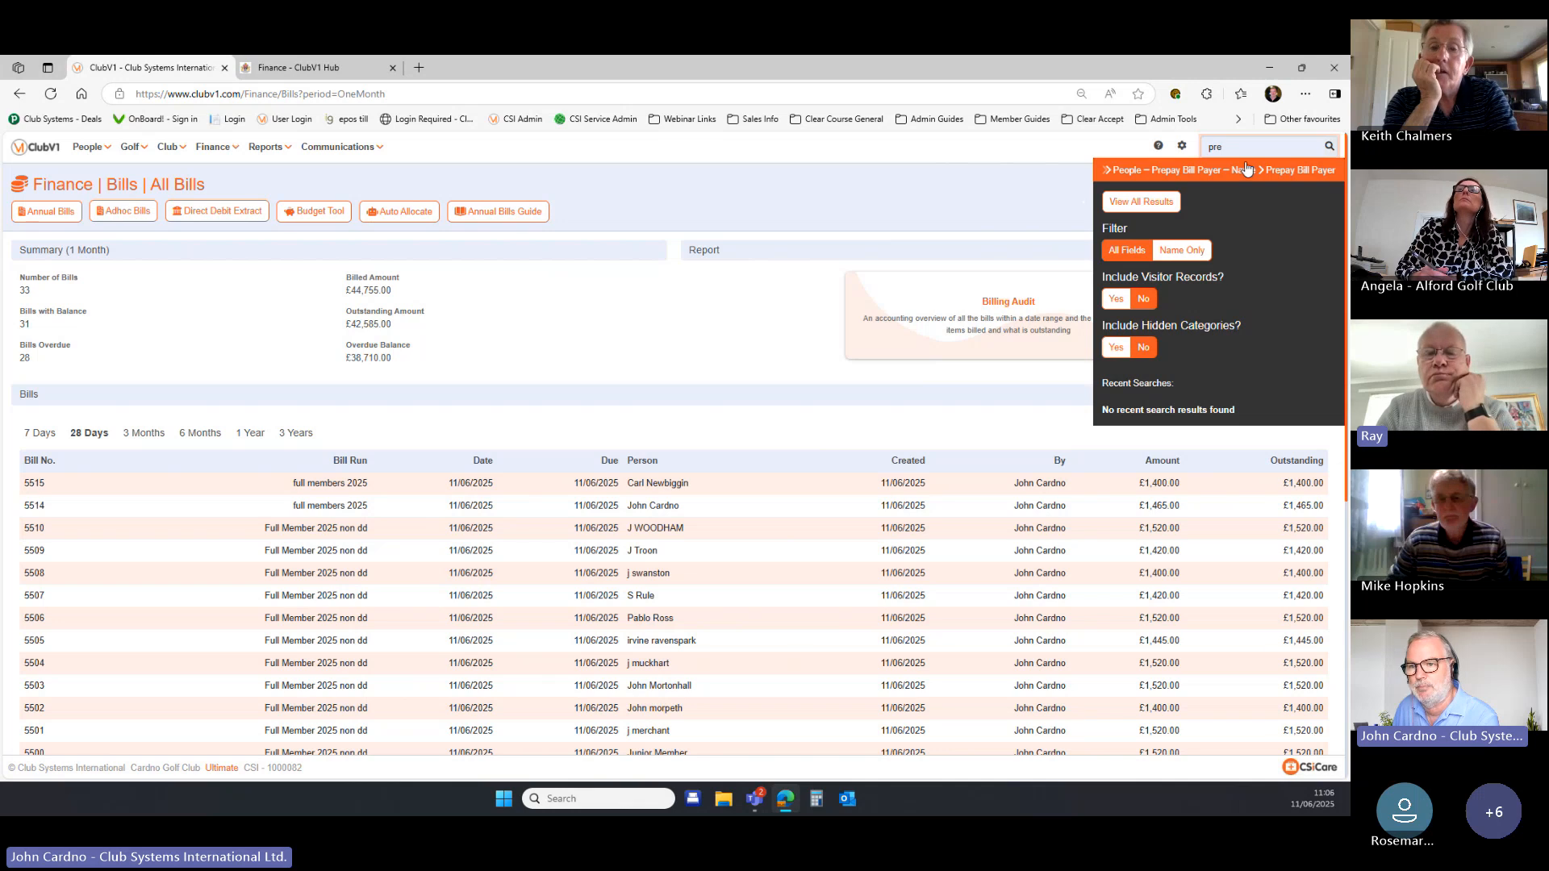
left_click(1247, 169)
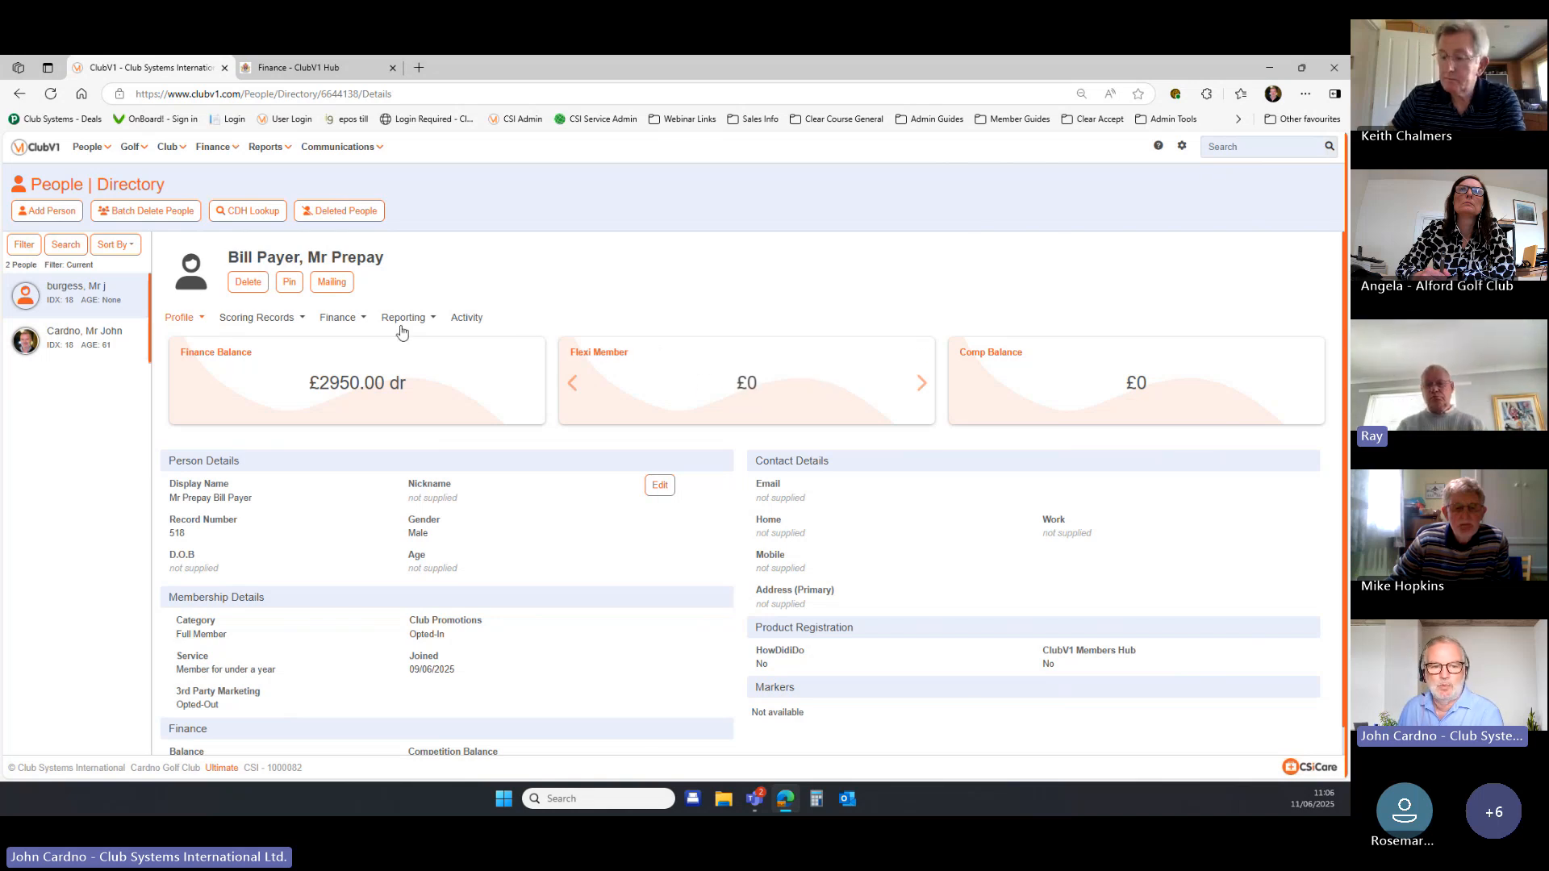
left_click(339, 317)
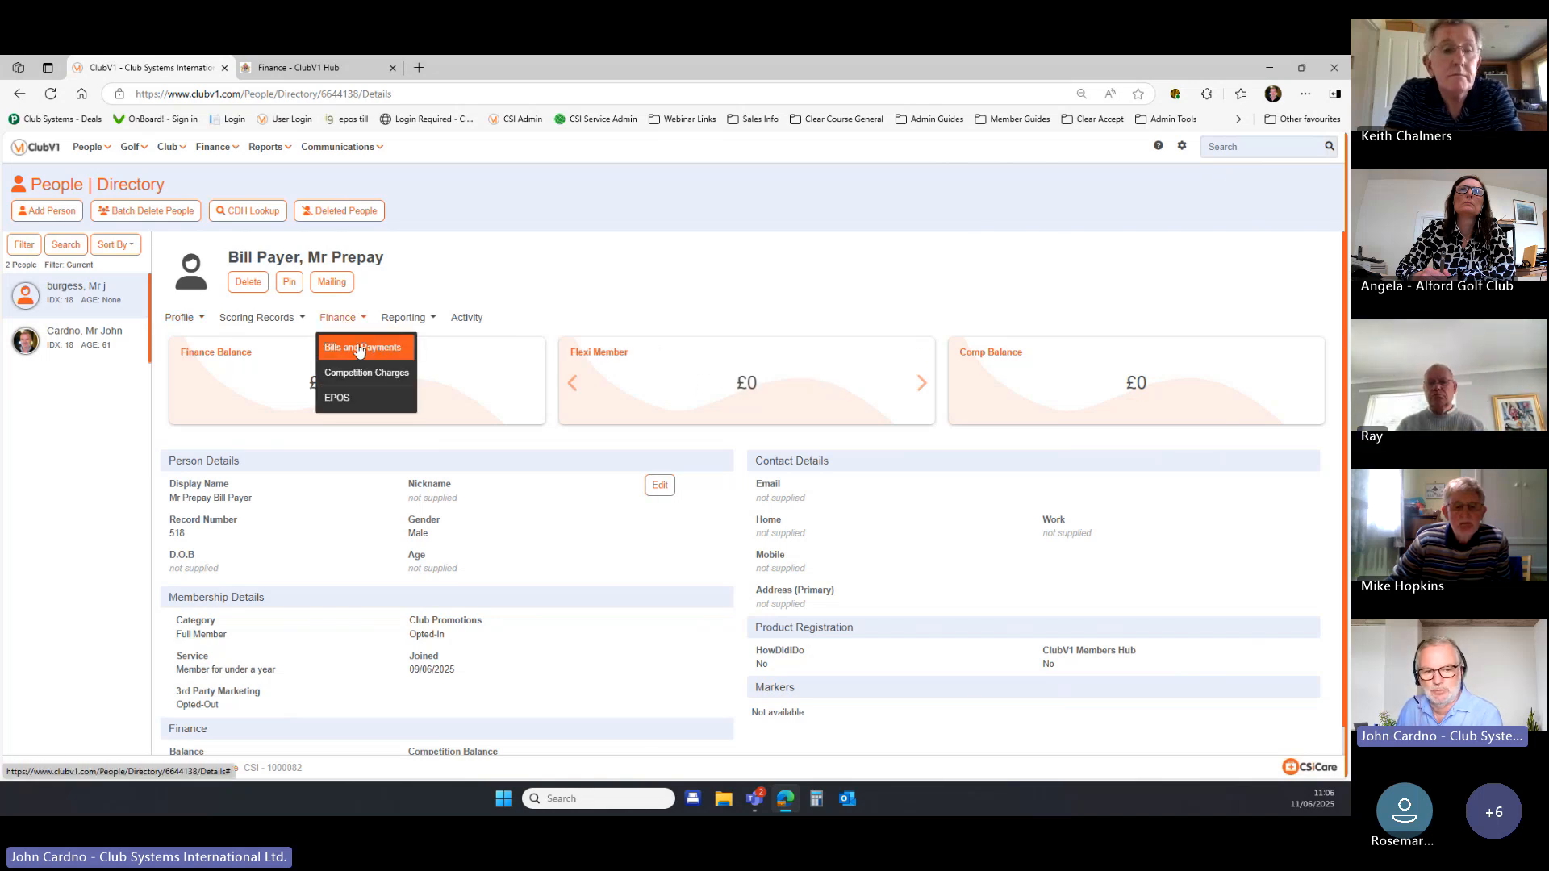
left_click(359, 347)
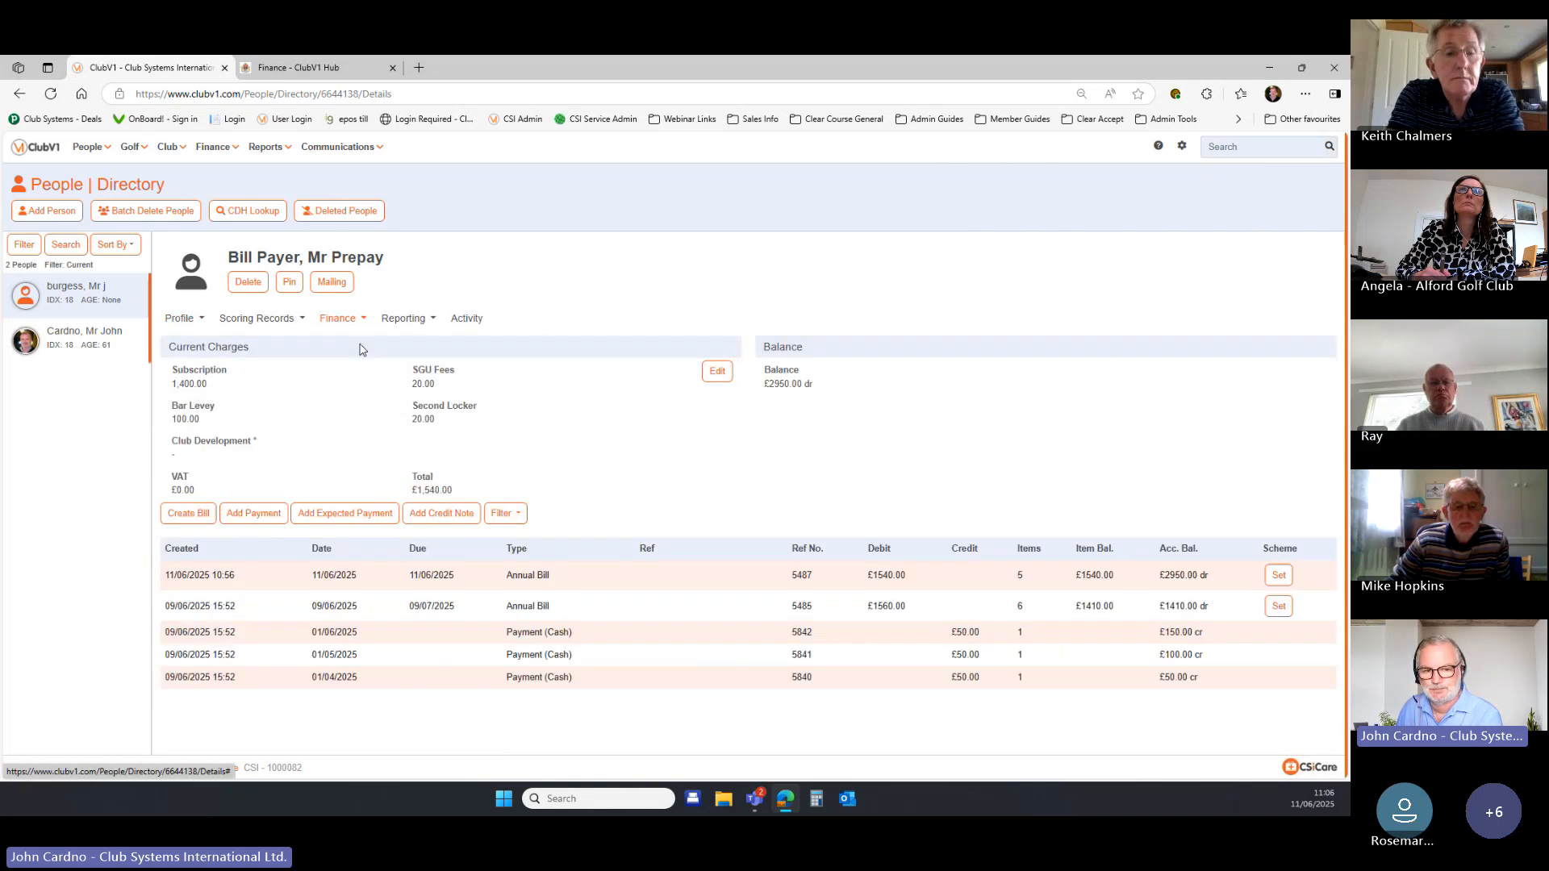
left_click(267, 511)
left_click(447, 359)
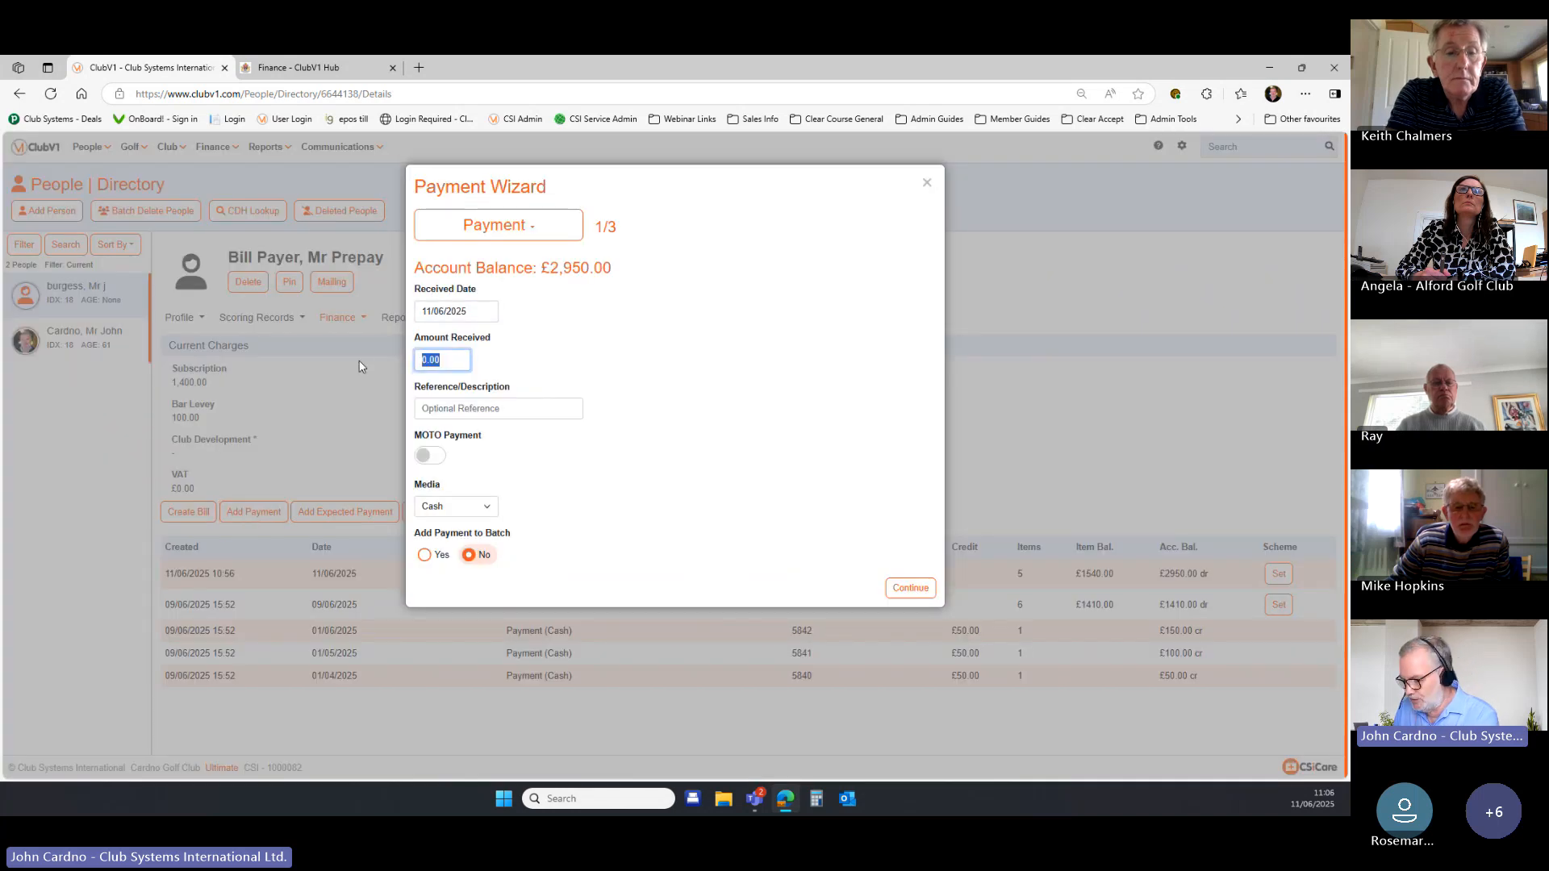
left_click(459, 313)
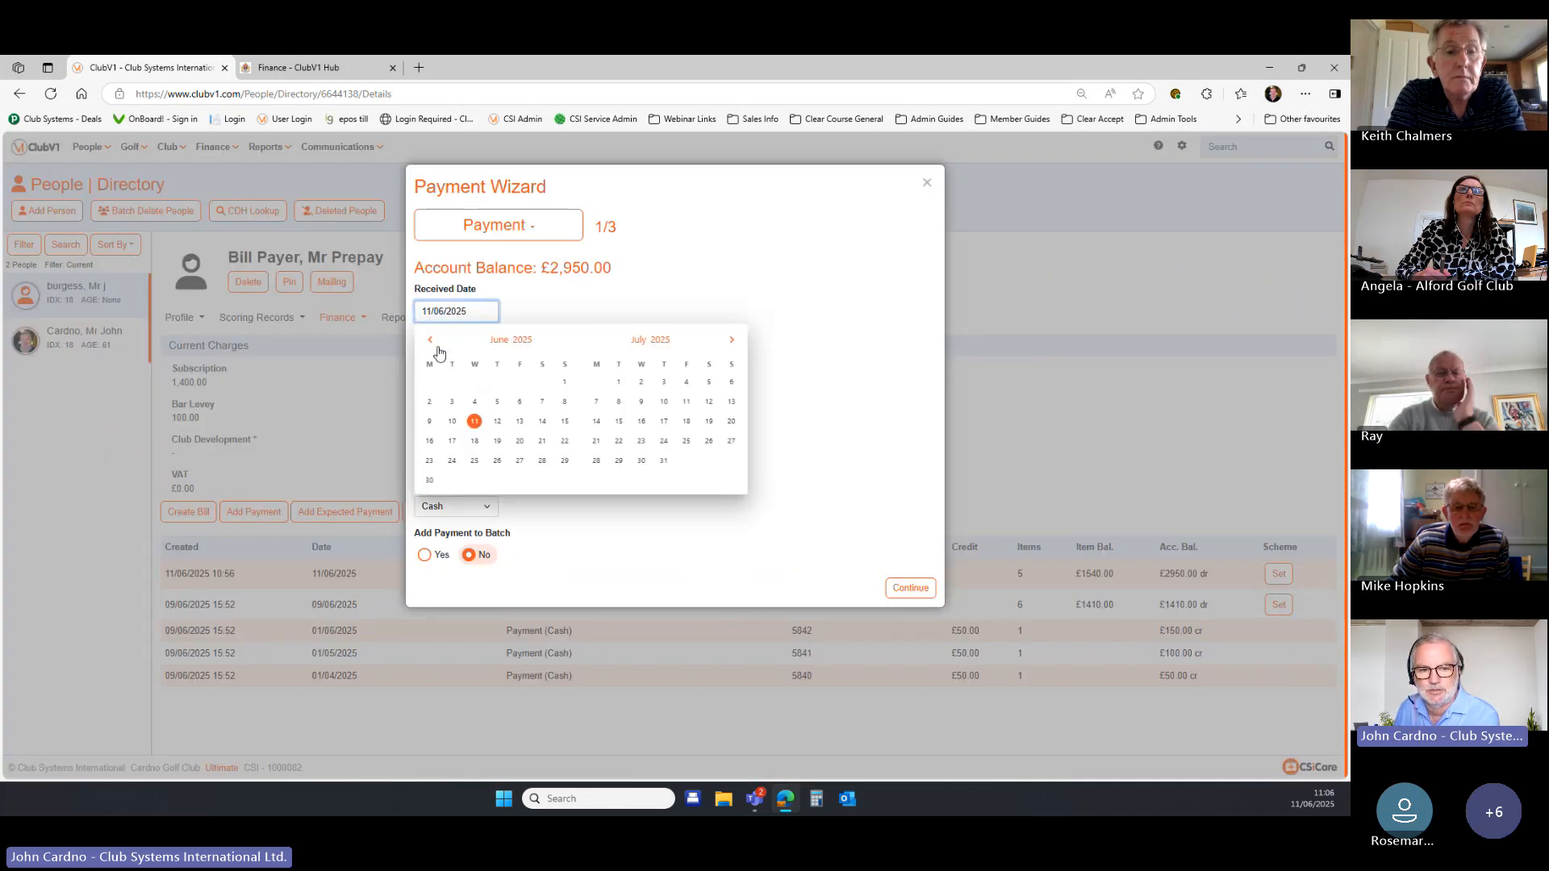
left_click(430, 342)
left_click(431, 342)
left_click(436, 383)
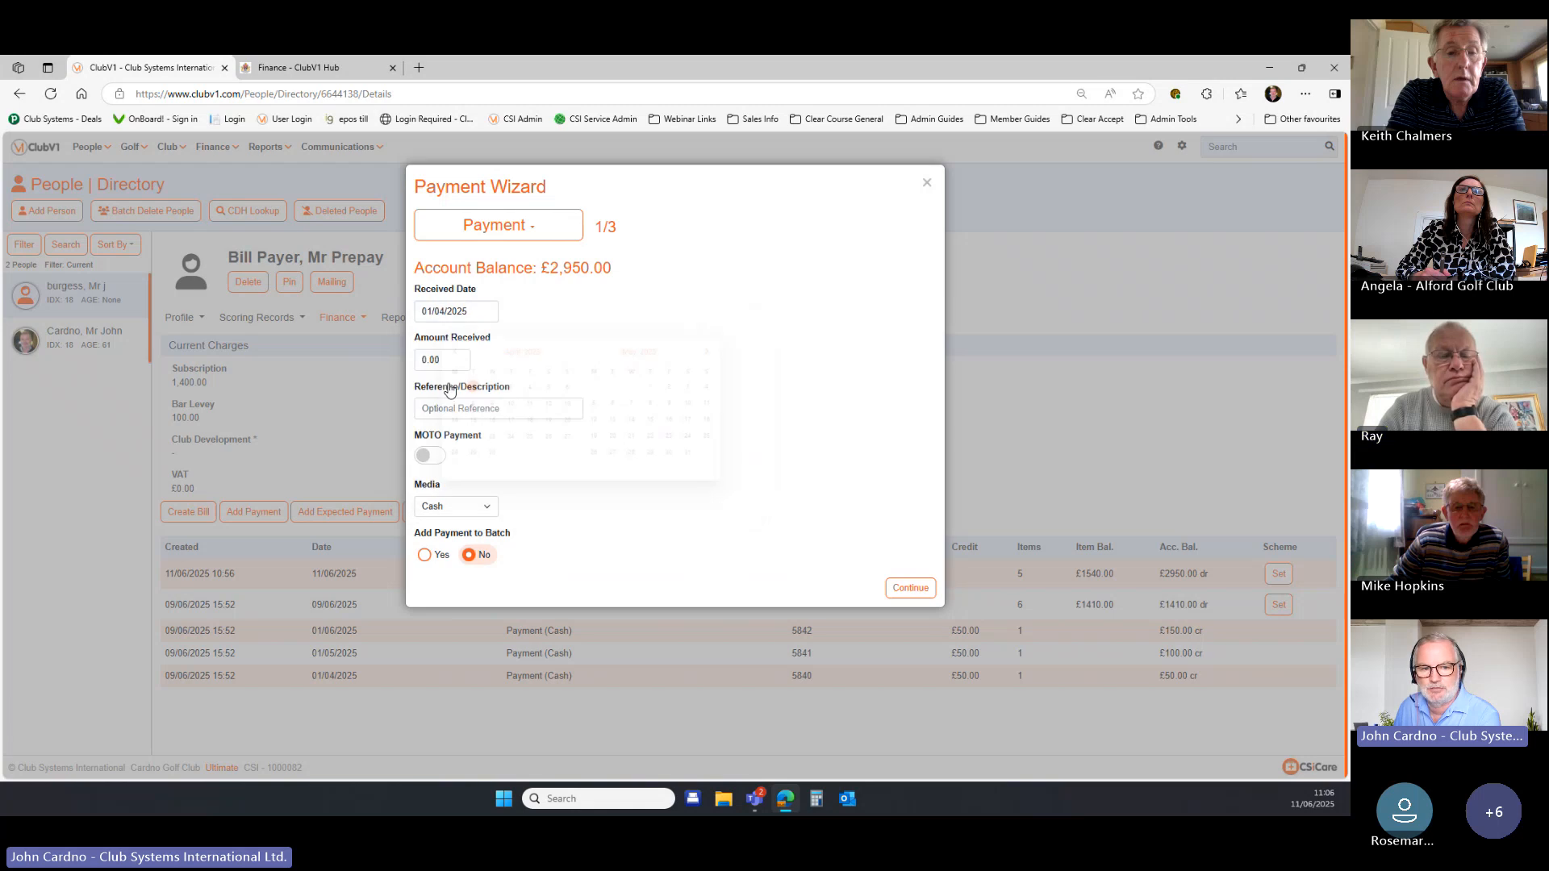
key("Tab")
type("50")
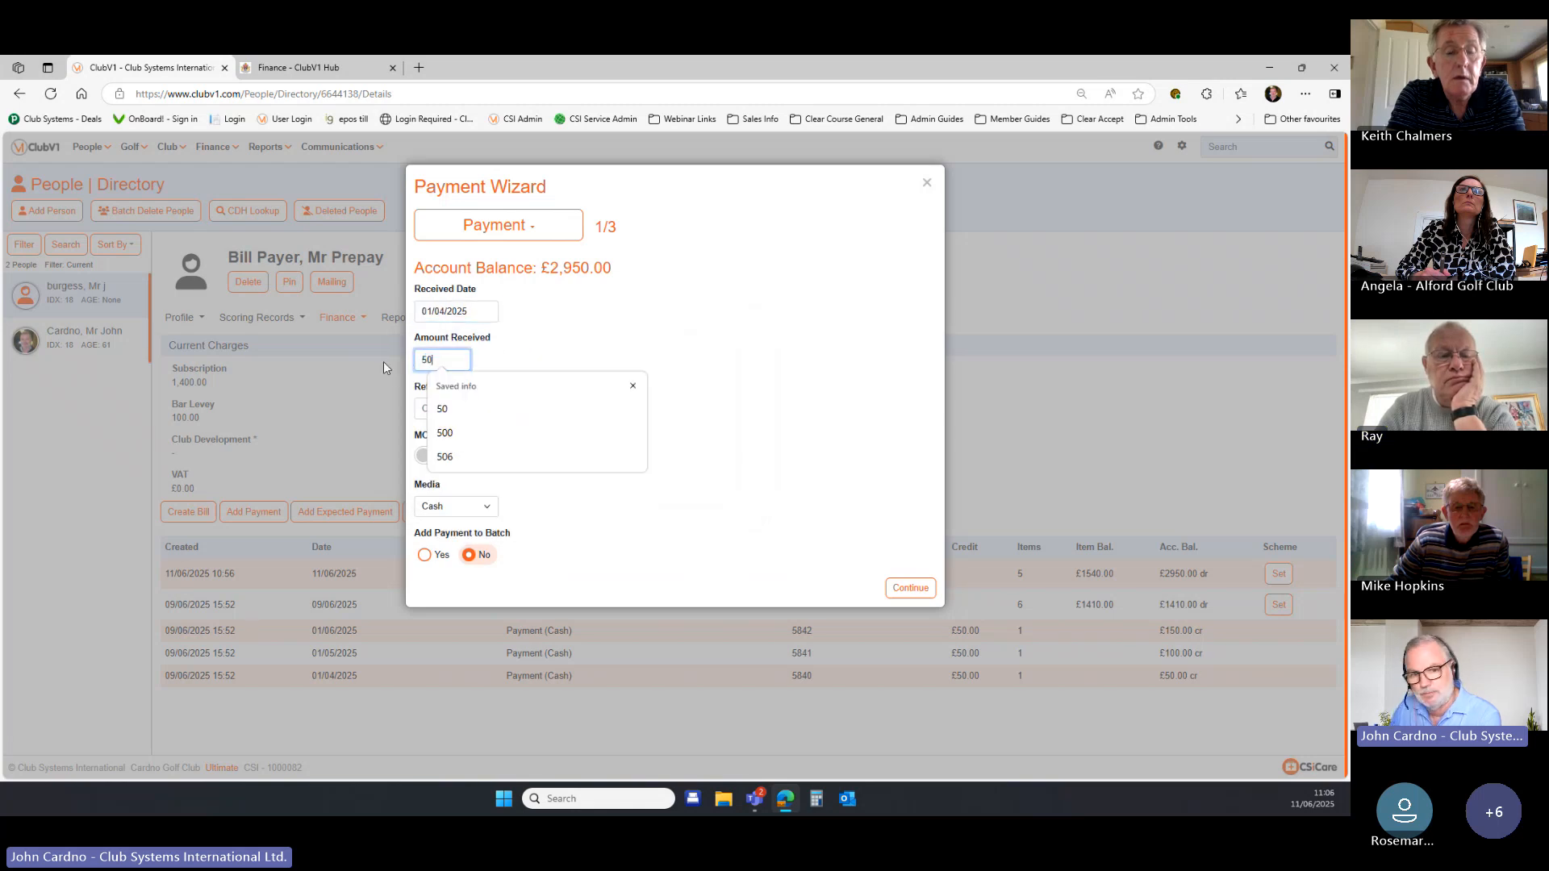
left_click(520, 408)
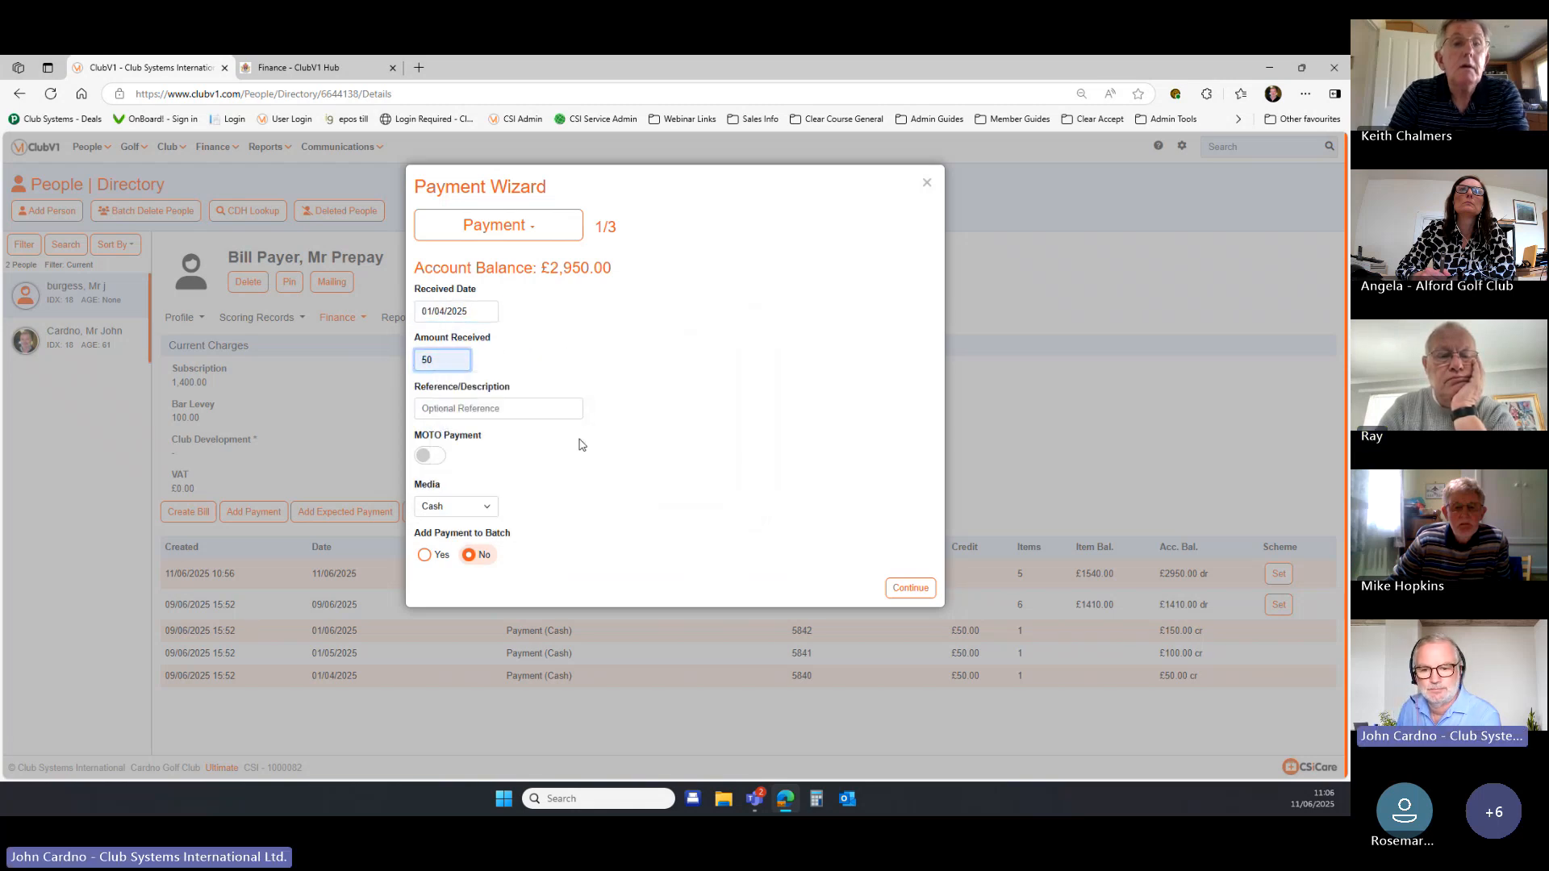
left_click(882, 585)
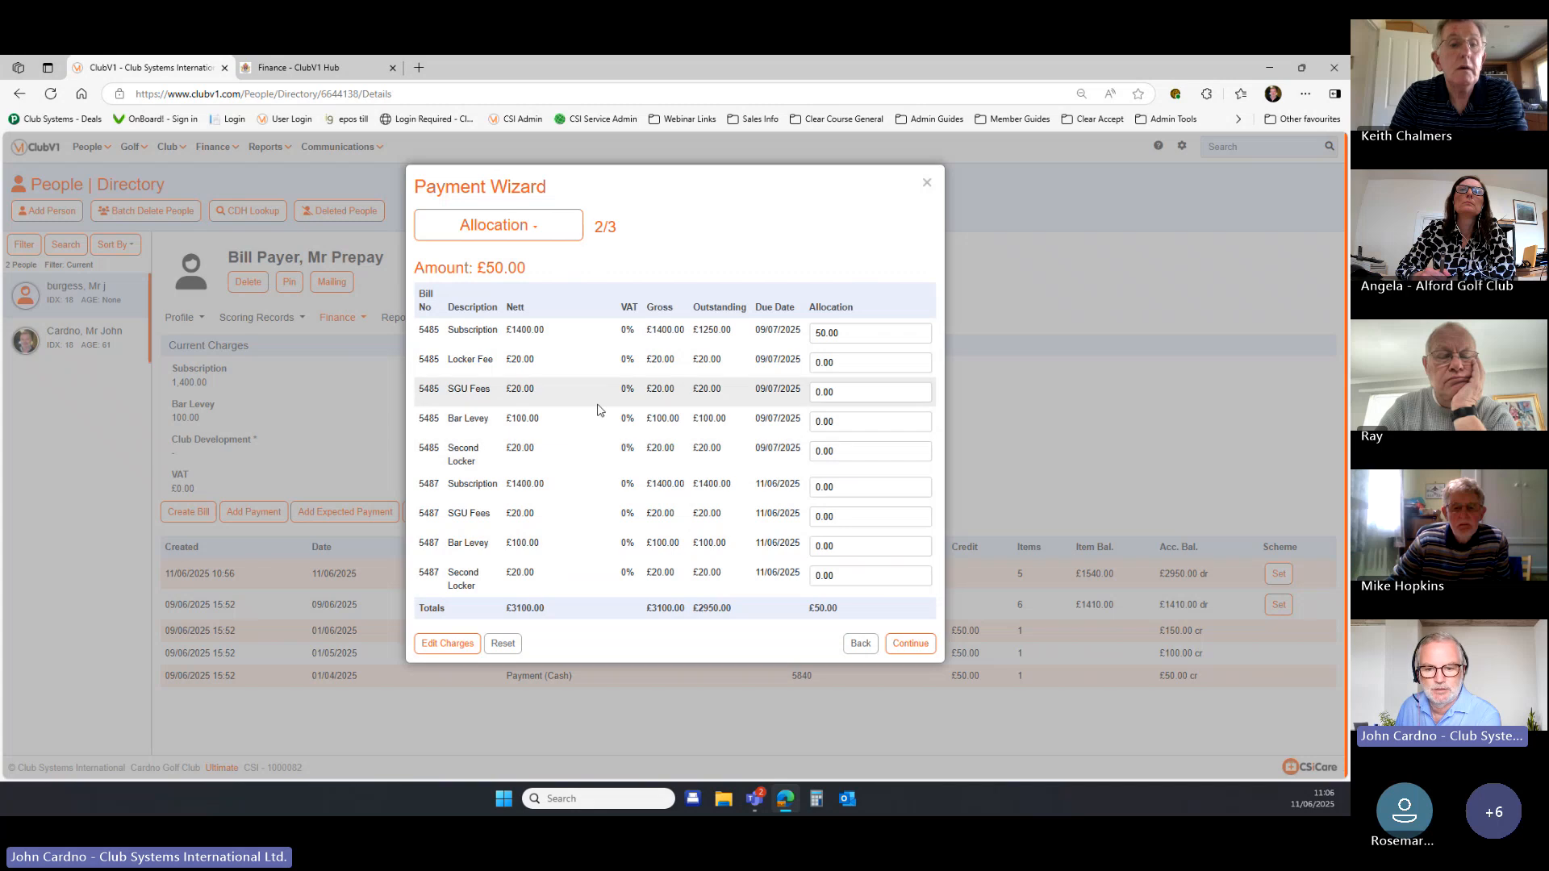
left_click(927, 185)
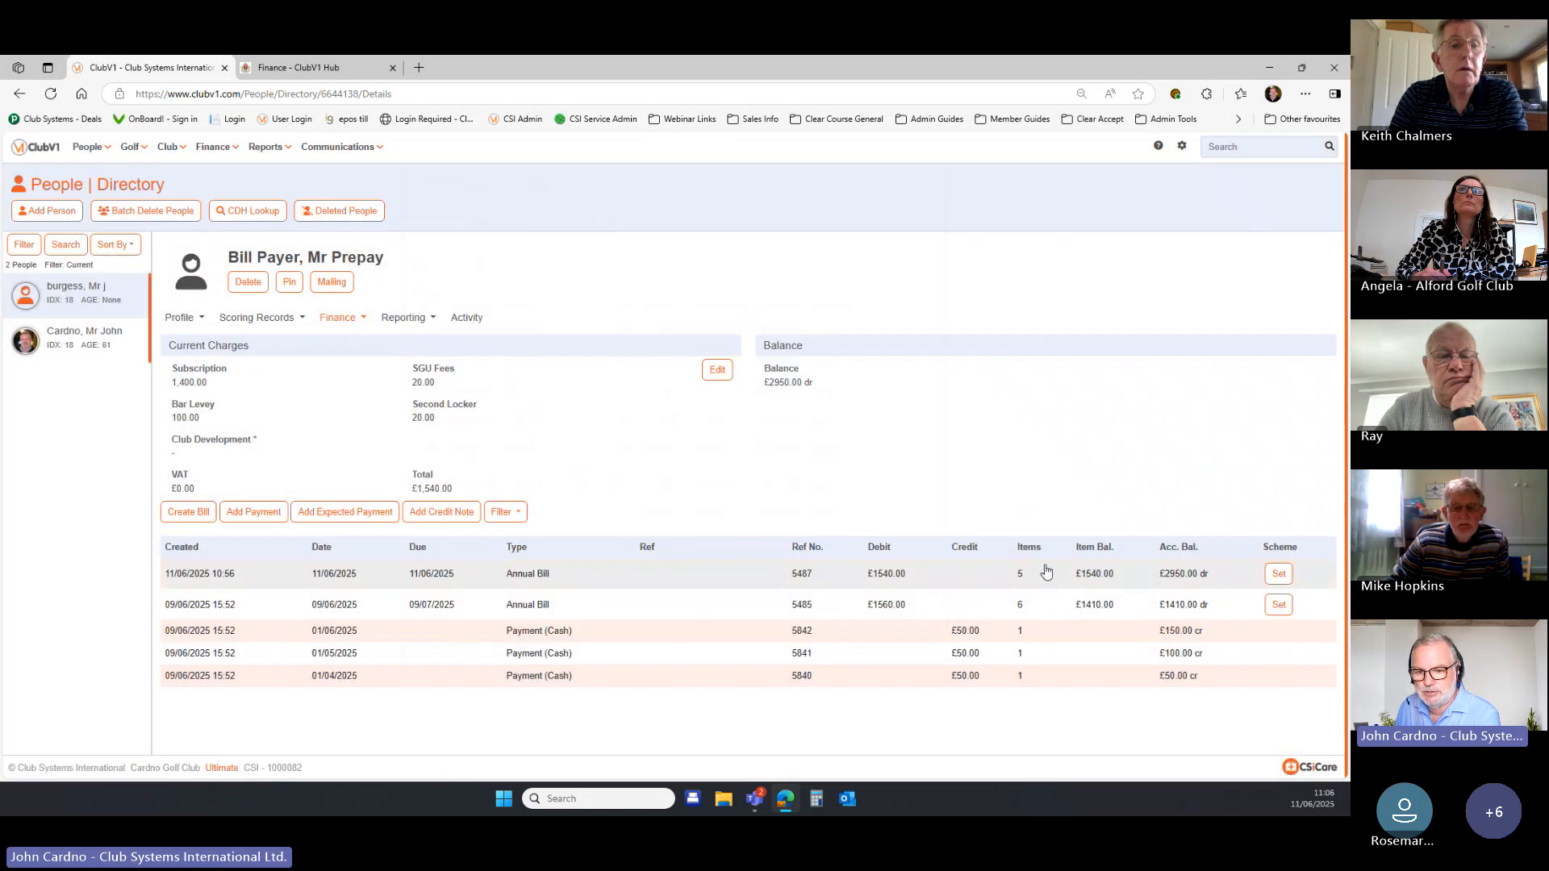
Cancel the member's annual bill dated 11/06/2025 from its bill summary.
left_click(888, 578)
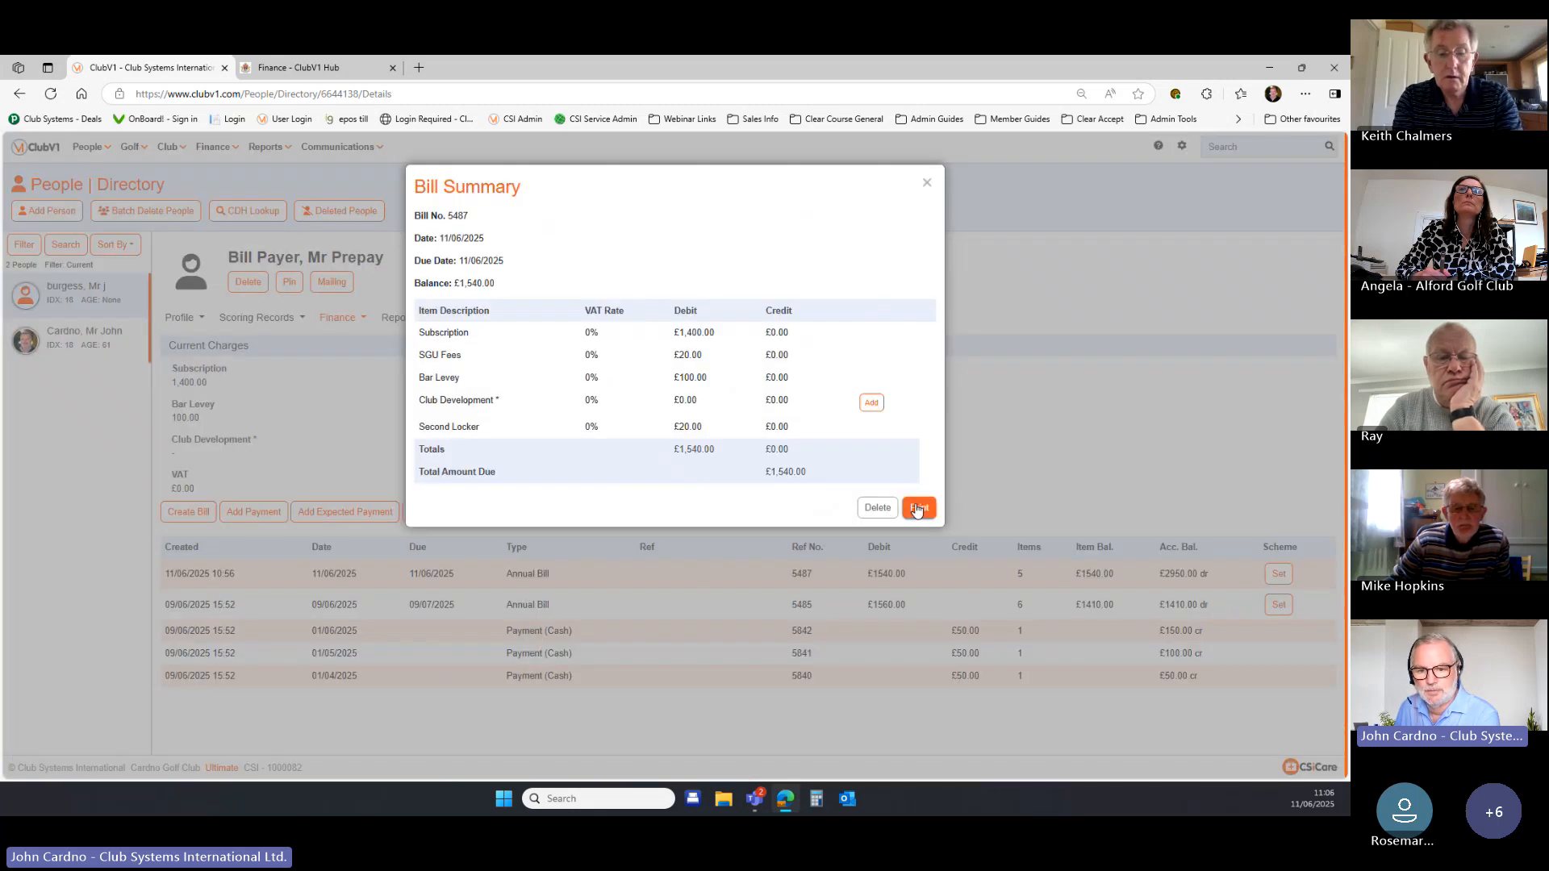
left_click(916, 508)
left_click(858, 410)
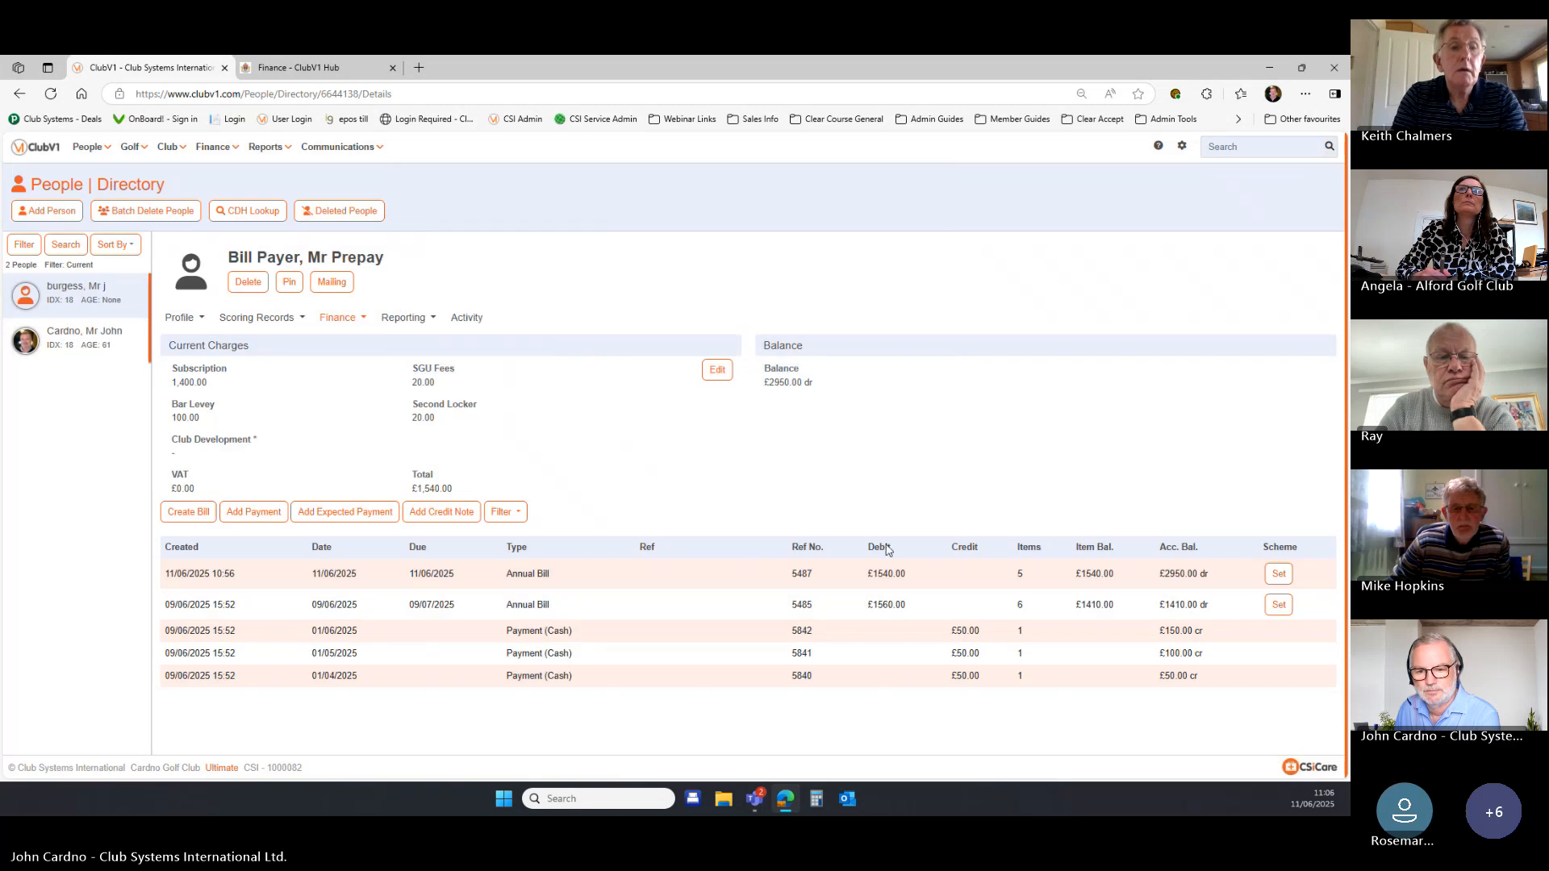
left_click(885, 575)
left_click(878, 507)
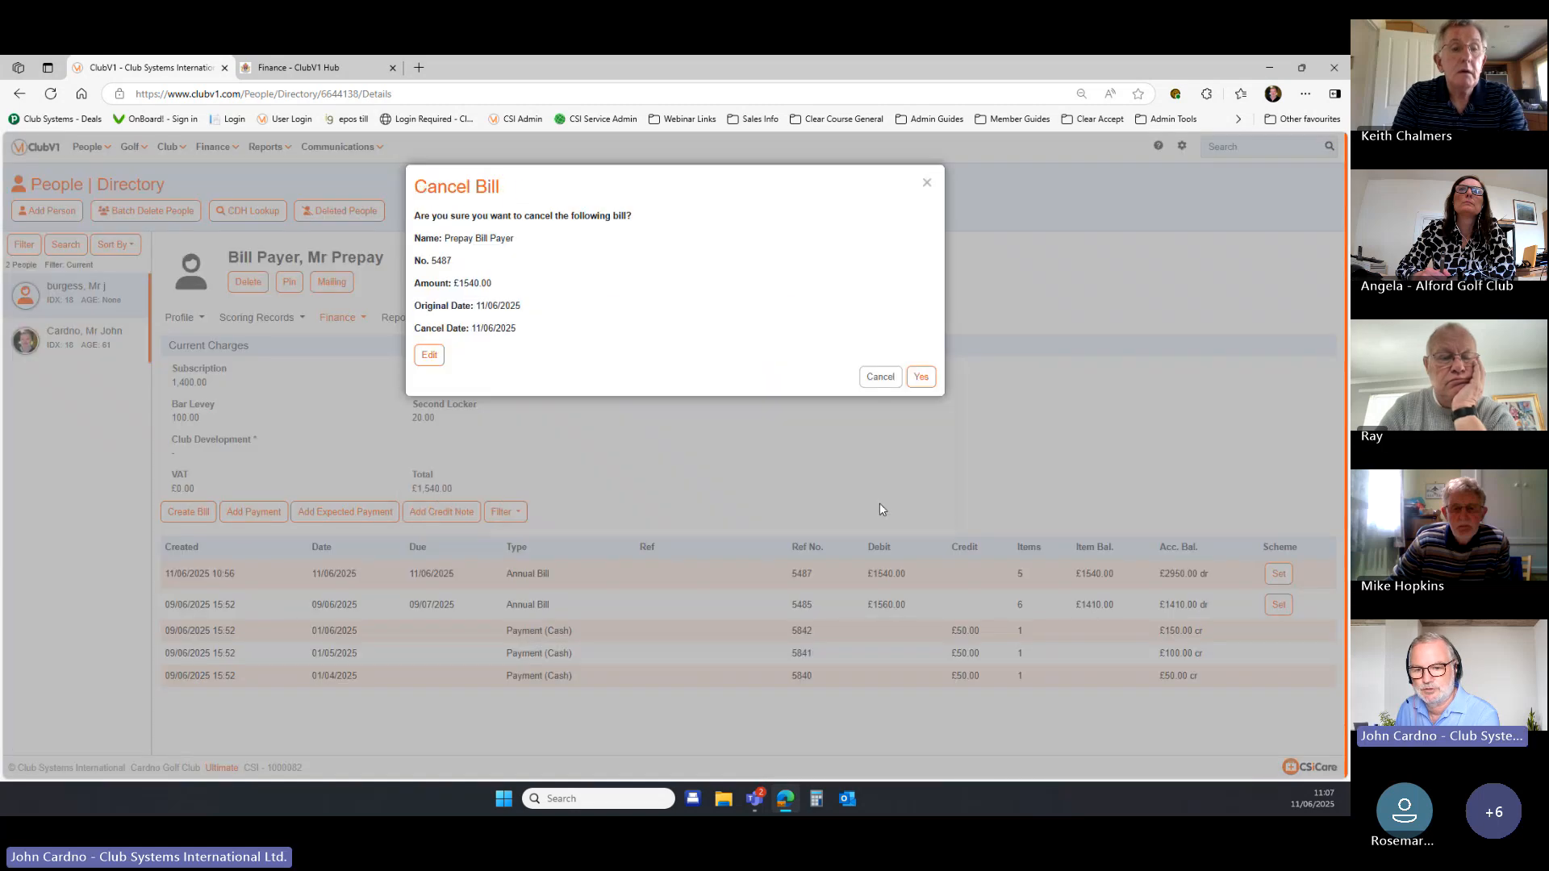
left_click(921, 379)
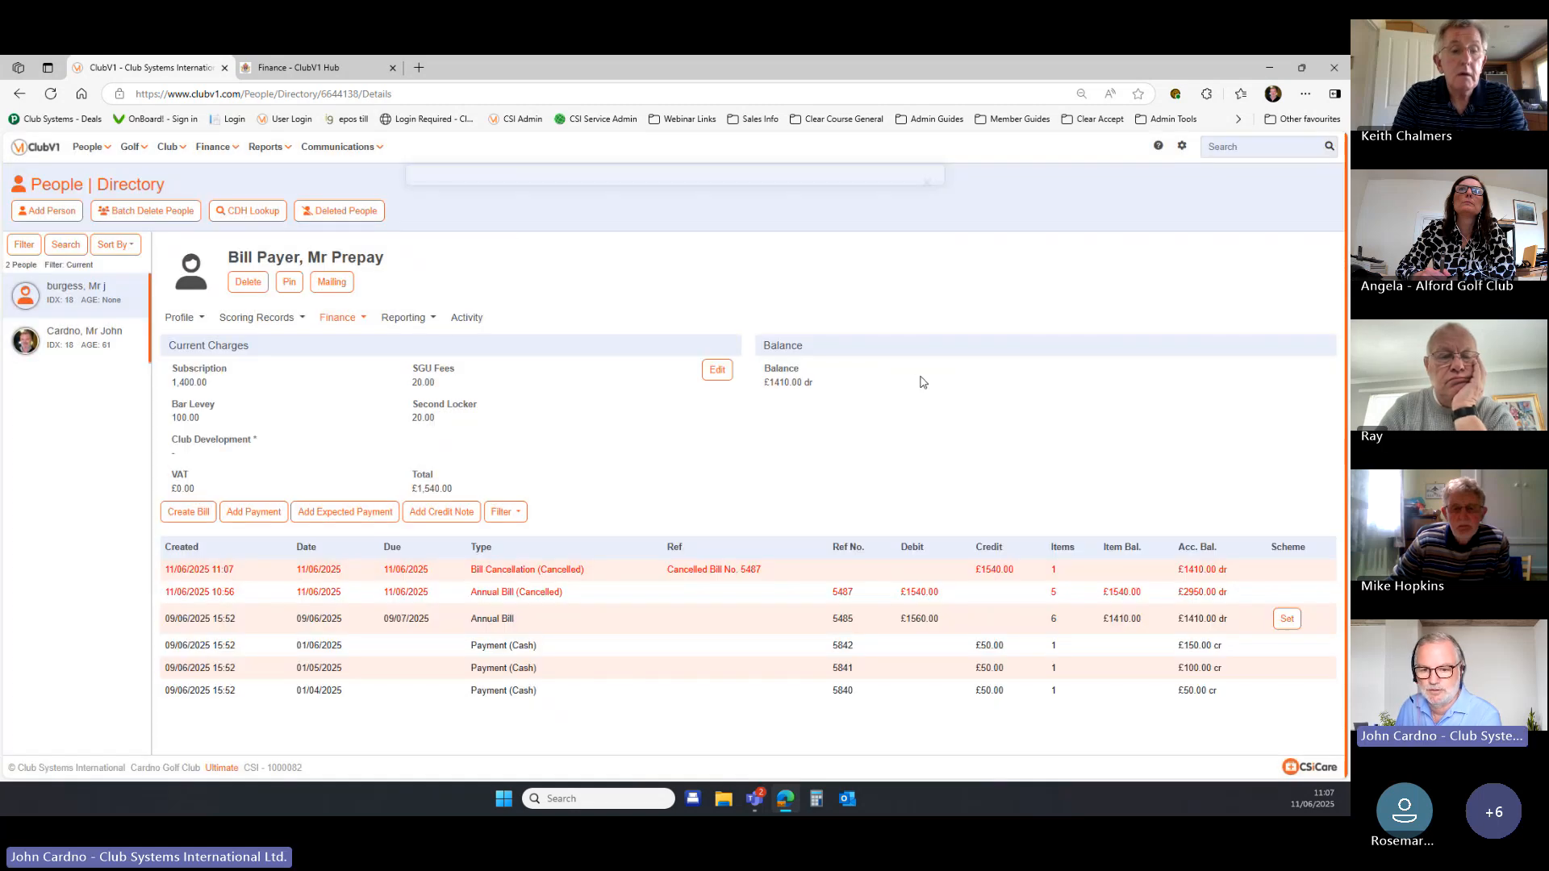
Delete the three £50.00 payment allocations from the member's annual bill dated 09/06/2025, keeping the bill itself.
left_click(909, 617)
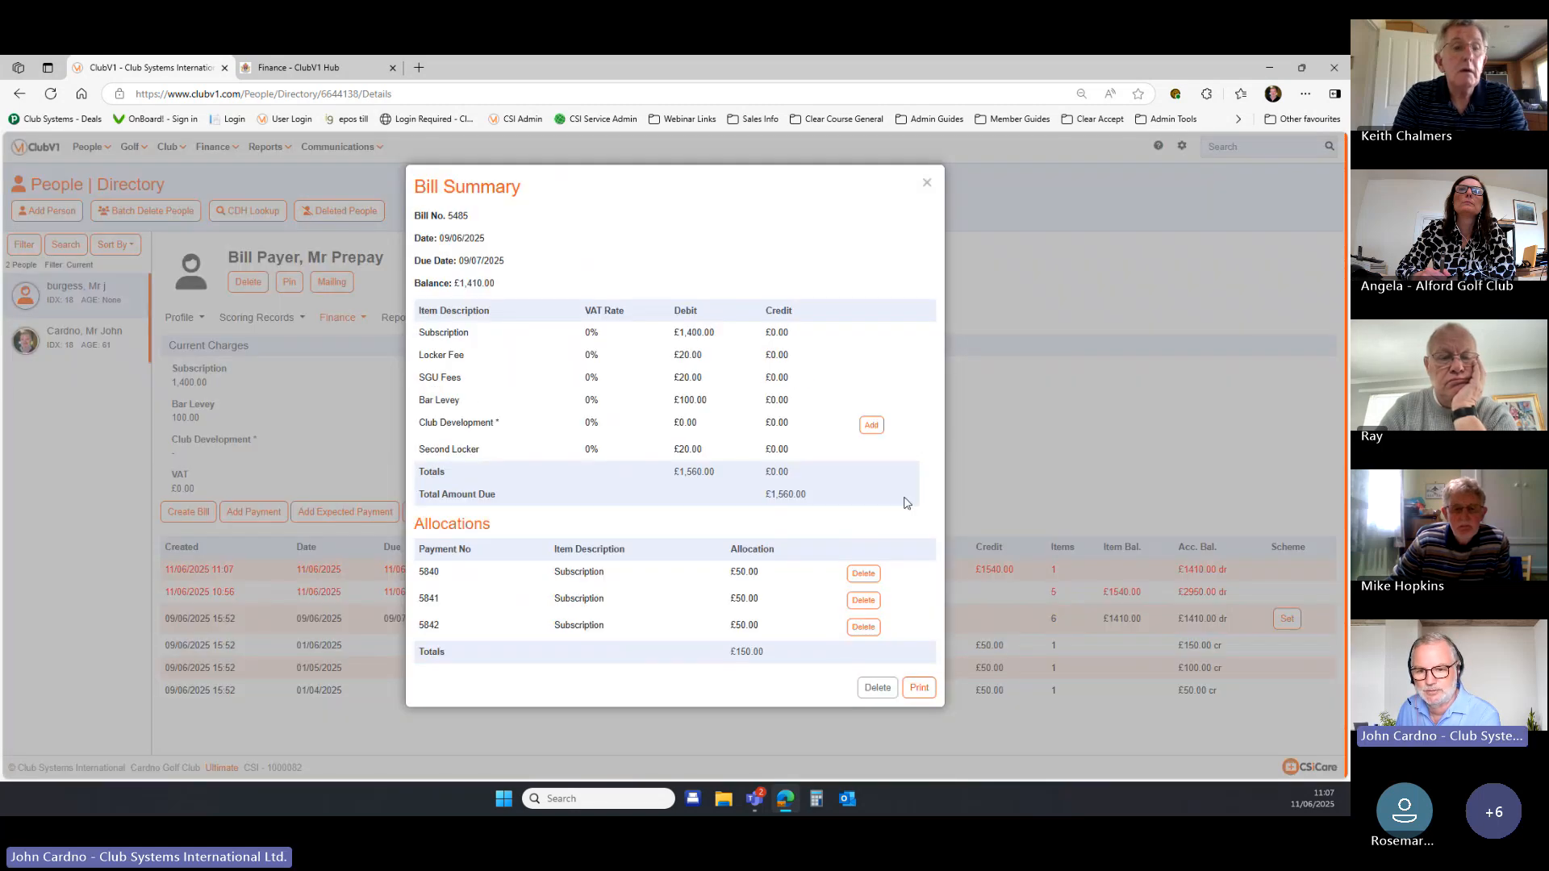
left_click(865, 626)
left_click(863, 600)
left_click(864, 573)
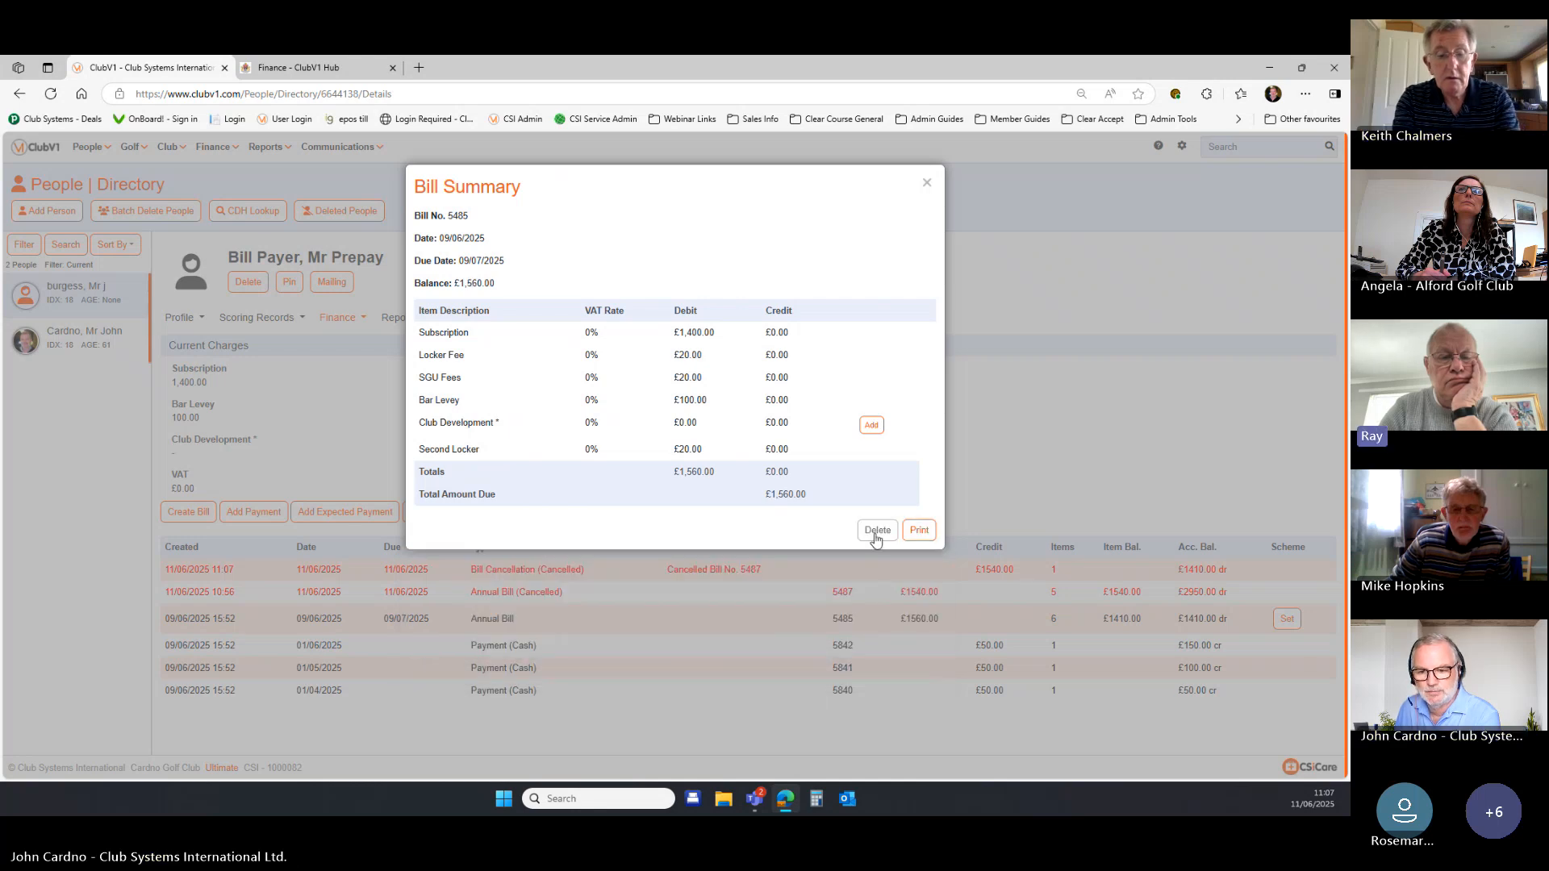
left_click(876, 529)
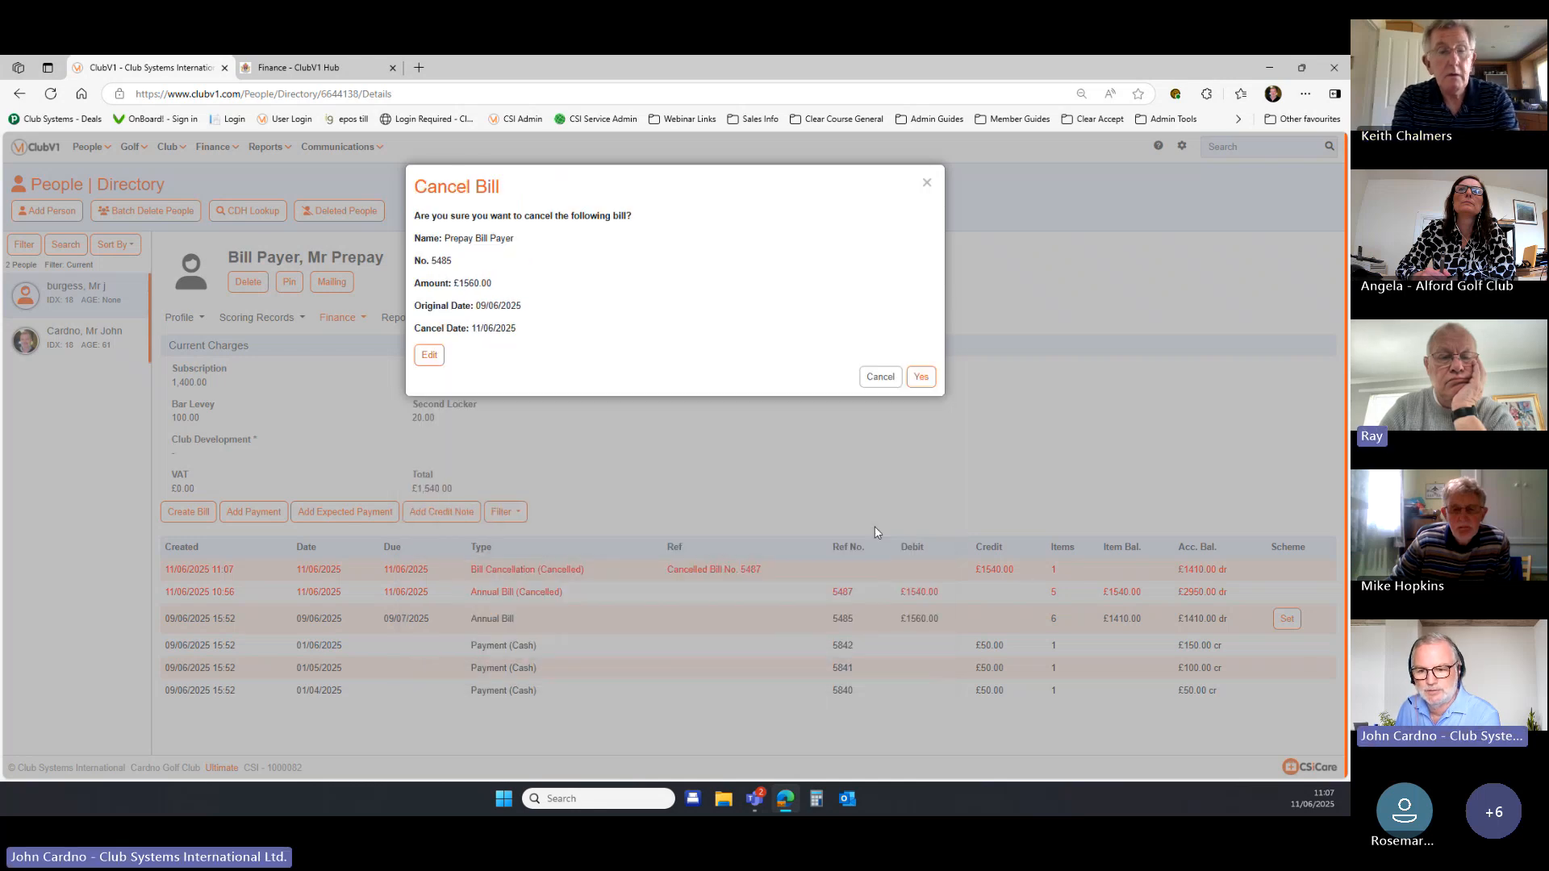
left_click(885, 380)
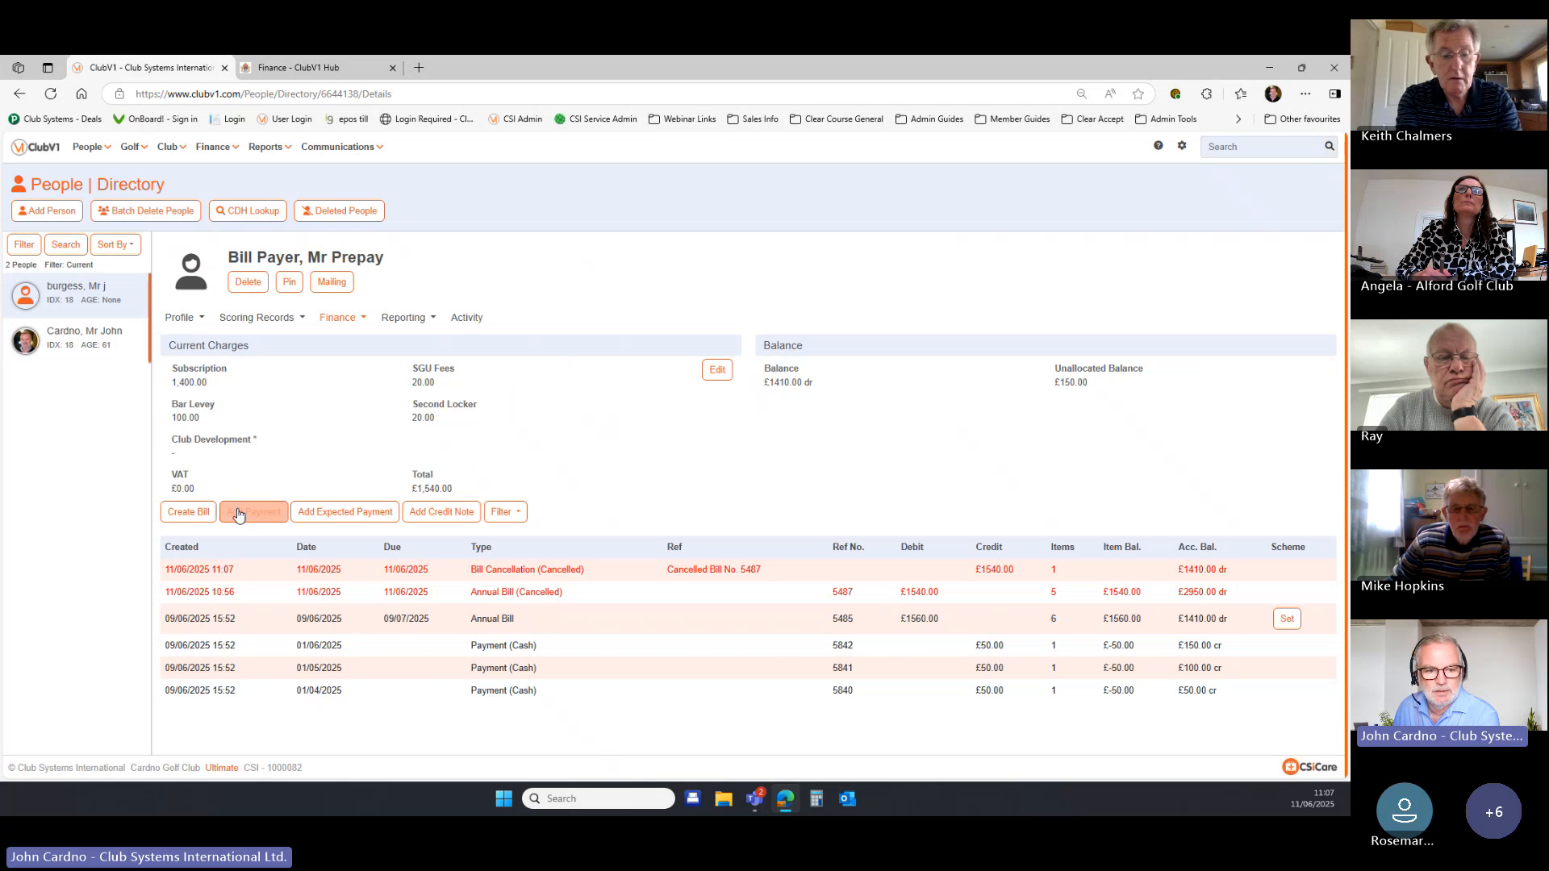
left_click(253, 512)
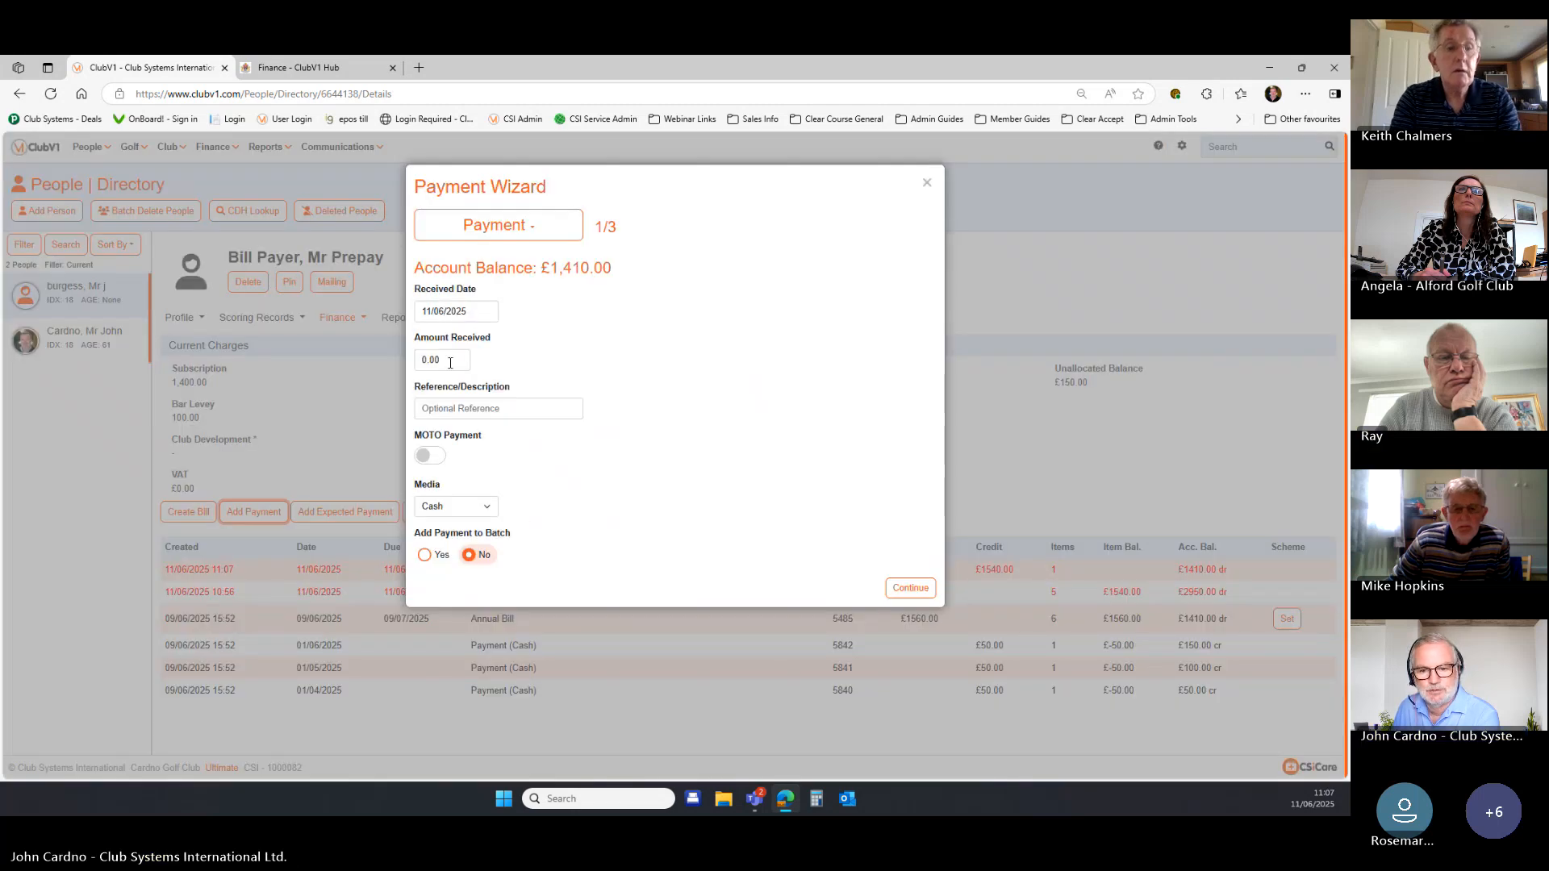
left_click(927, 182)
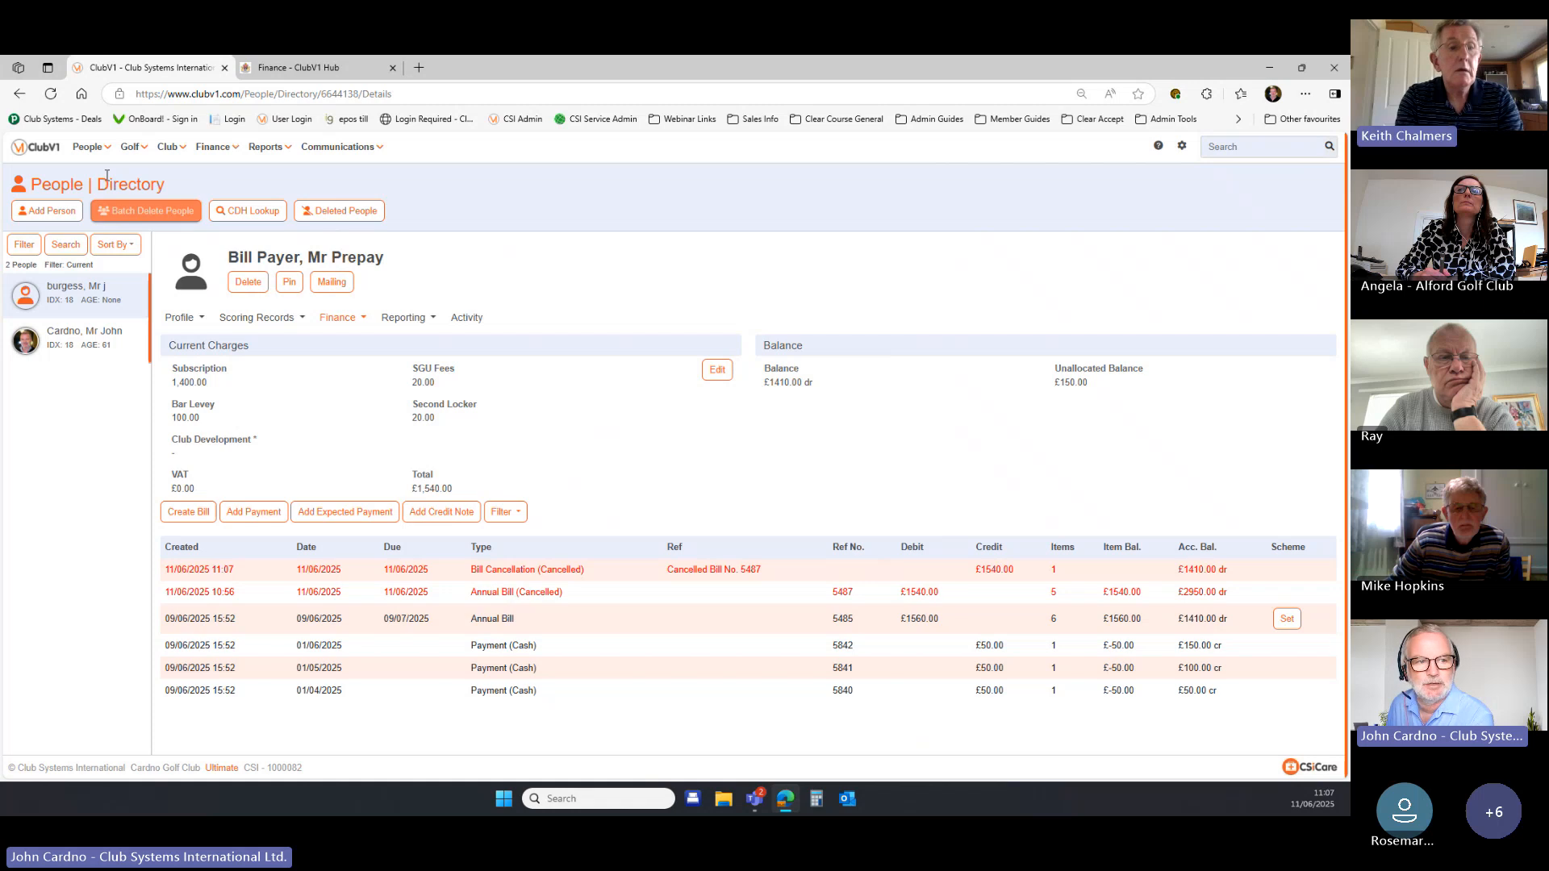
Start adding a person with the Member With No Handicap template, entering the title Mr and the new member's forename and surname.
left_click(49, 211)
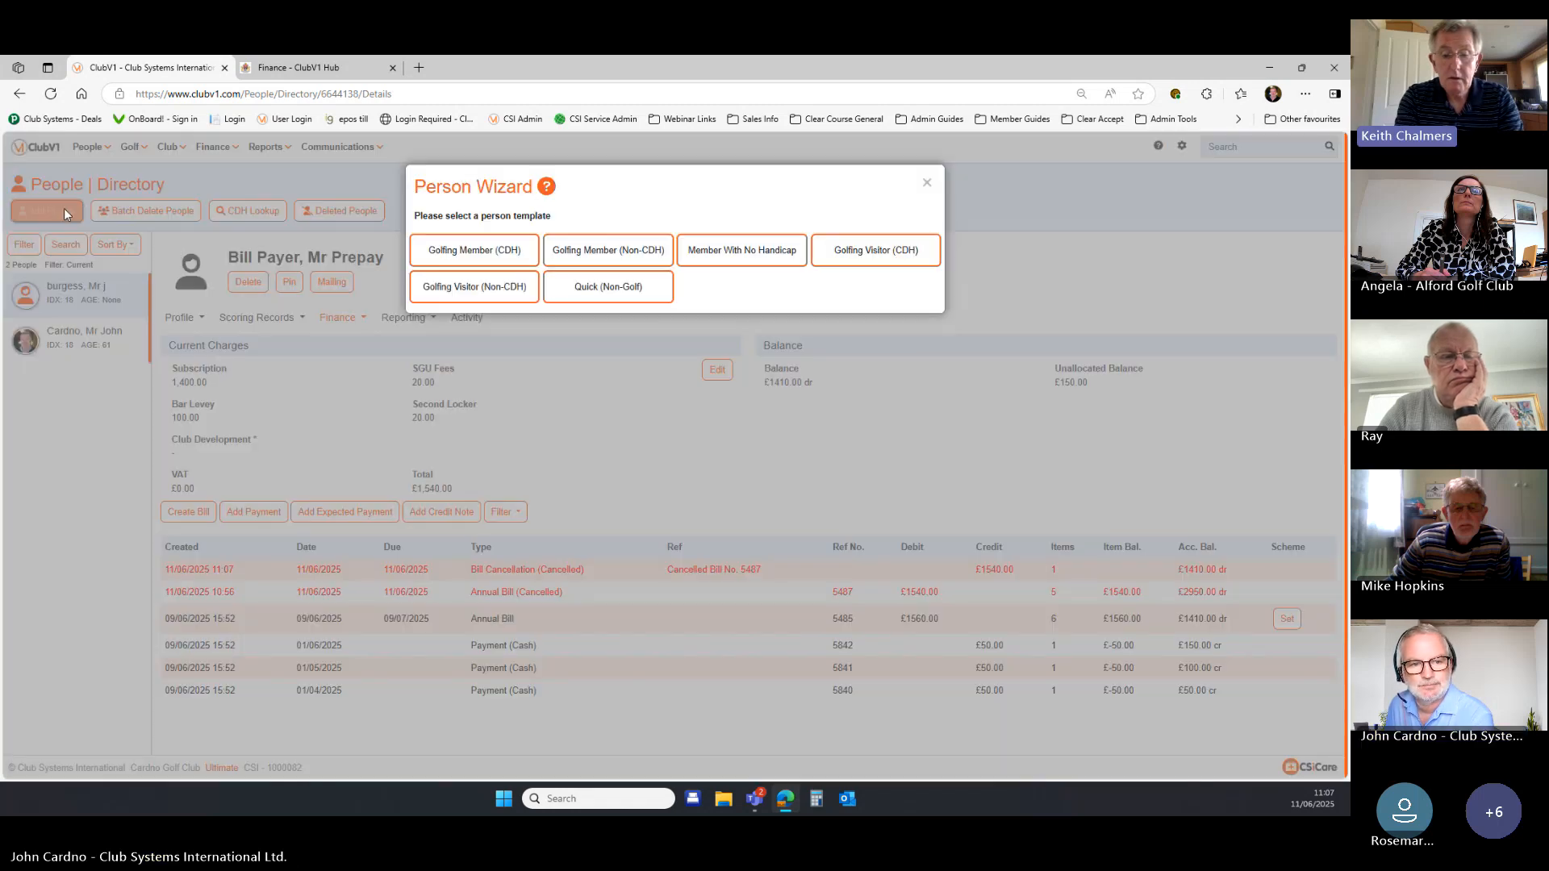
left_click(690, 259)
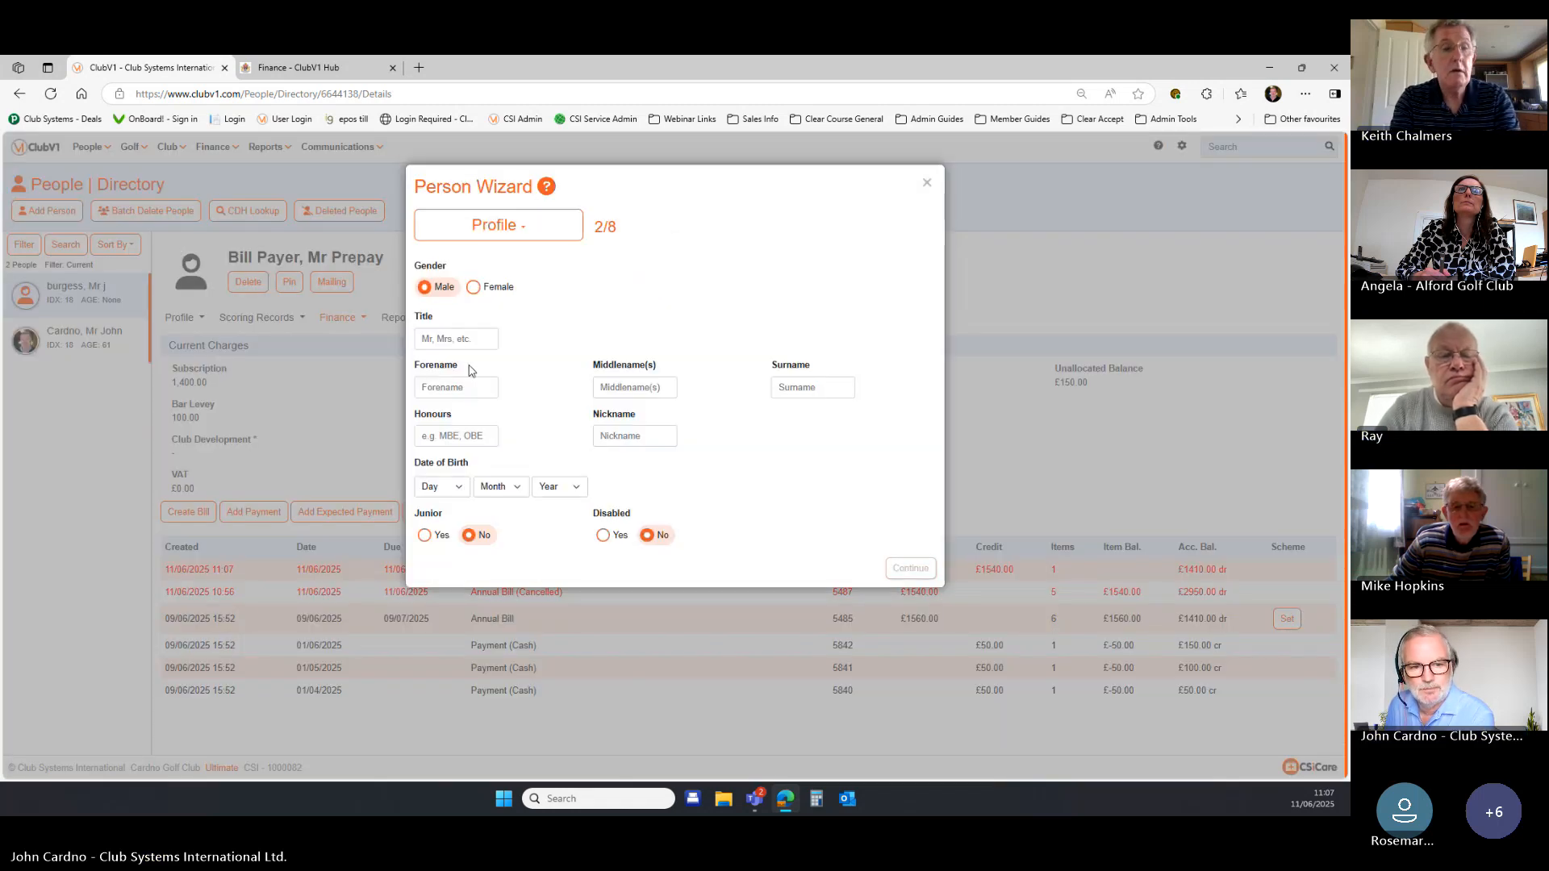
left_click(468, 339)
type("mr")
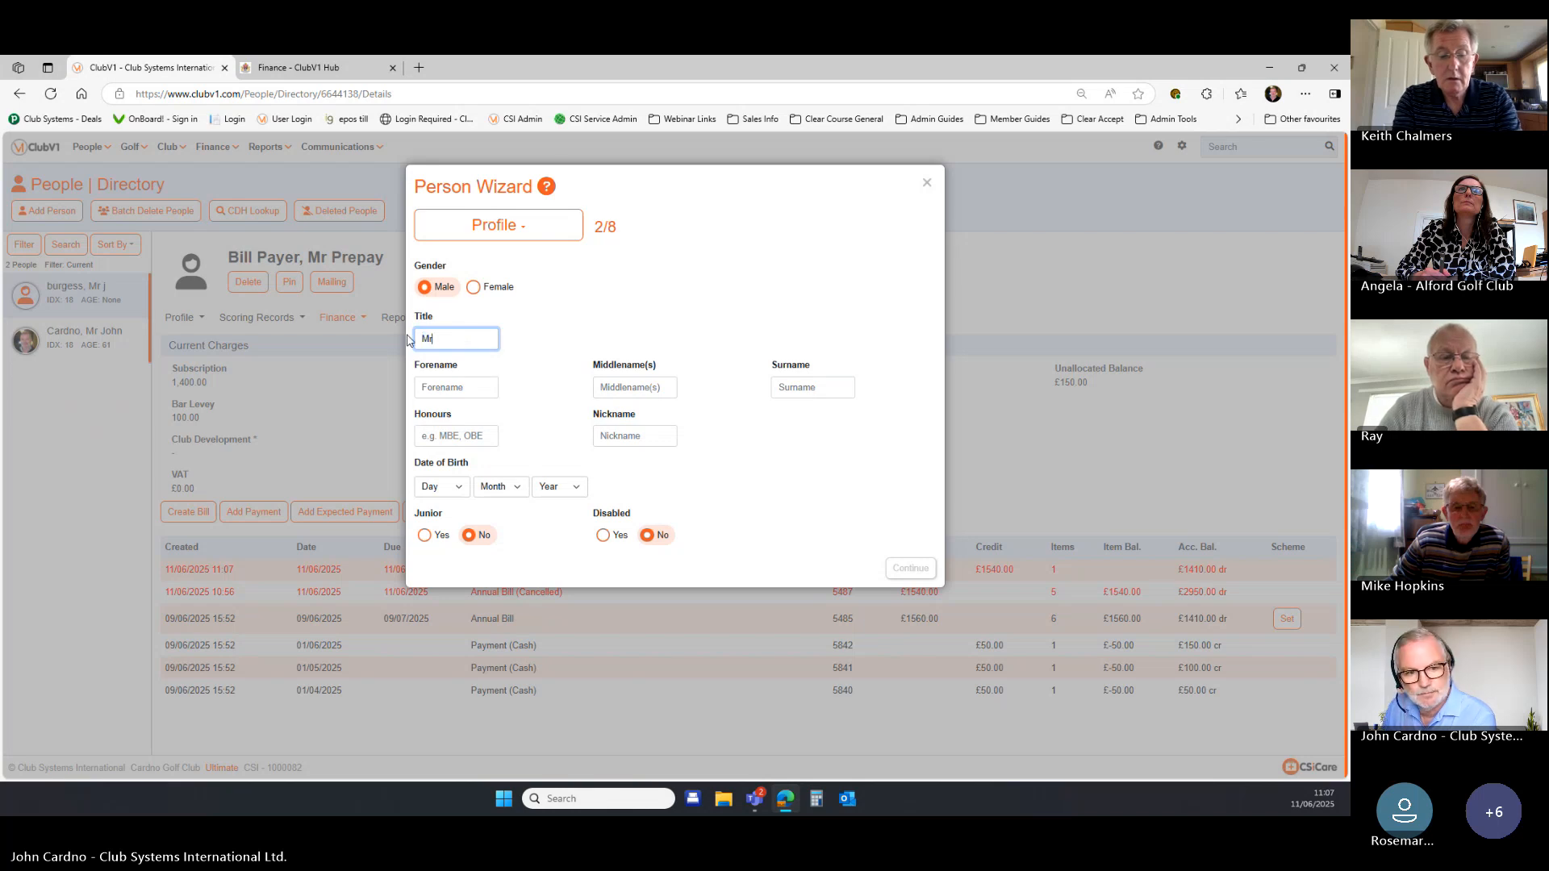
left_click(466, 382)
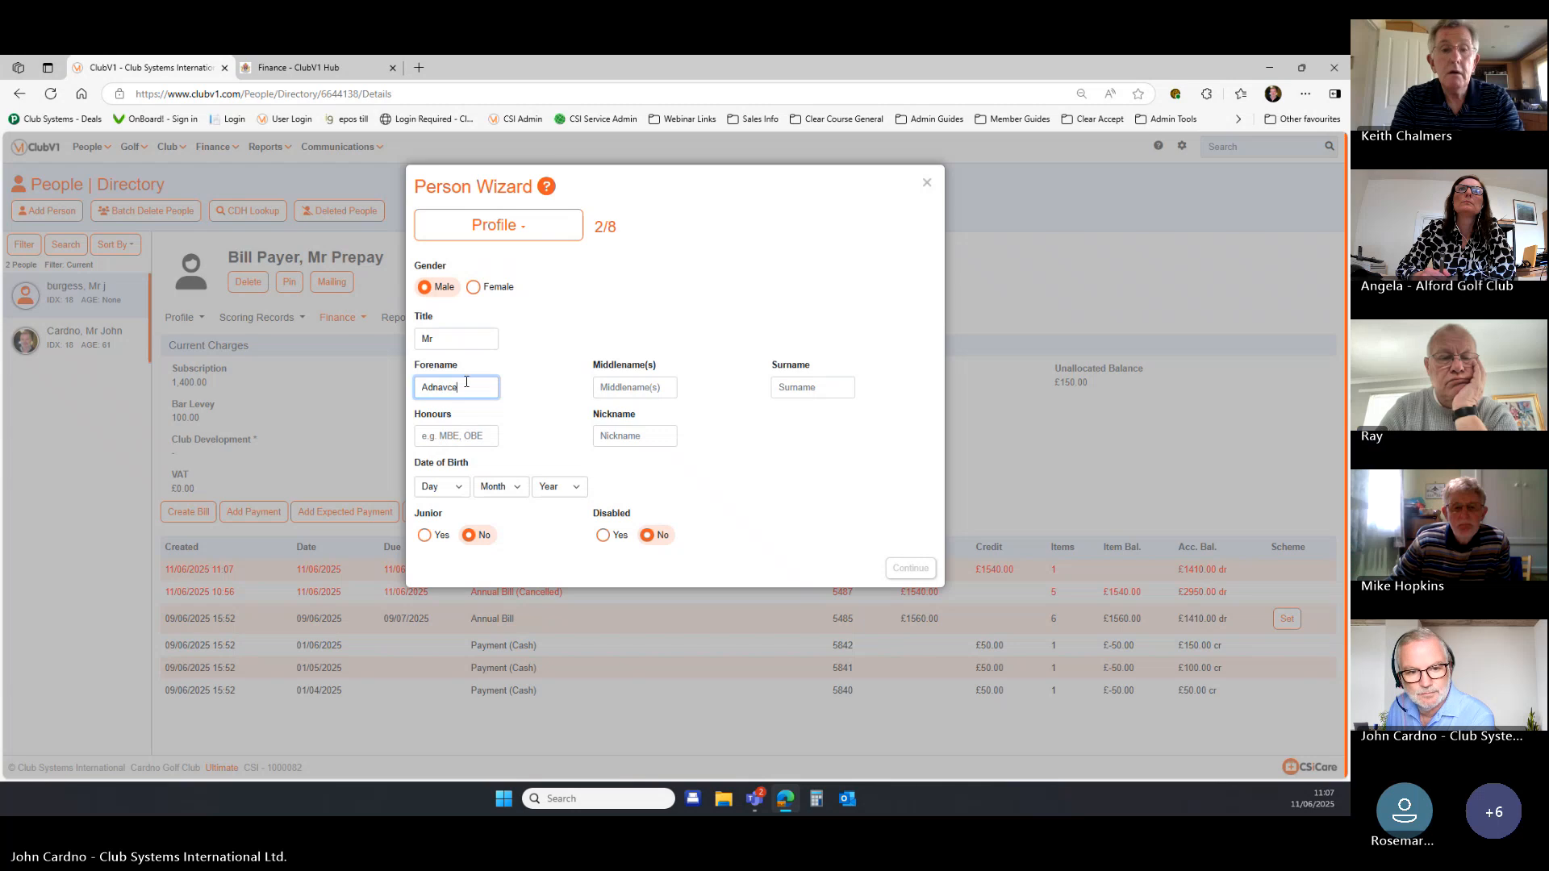
type("Ad")
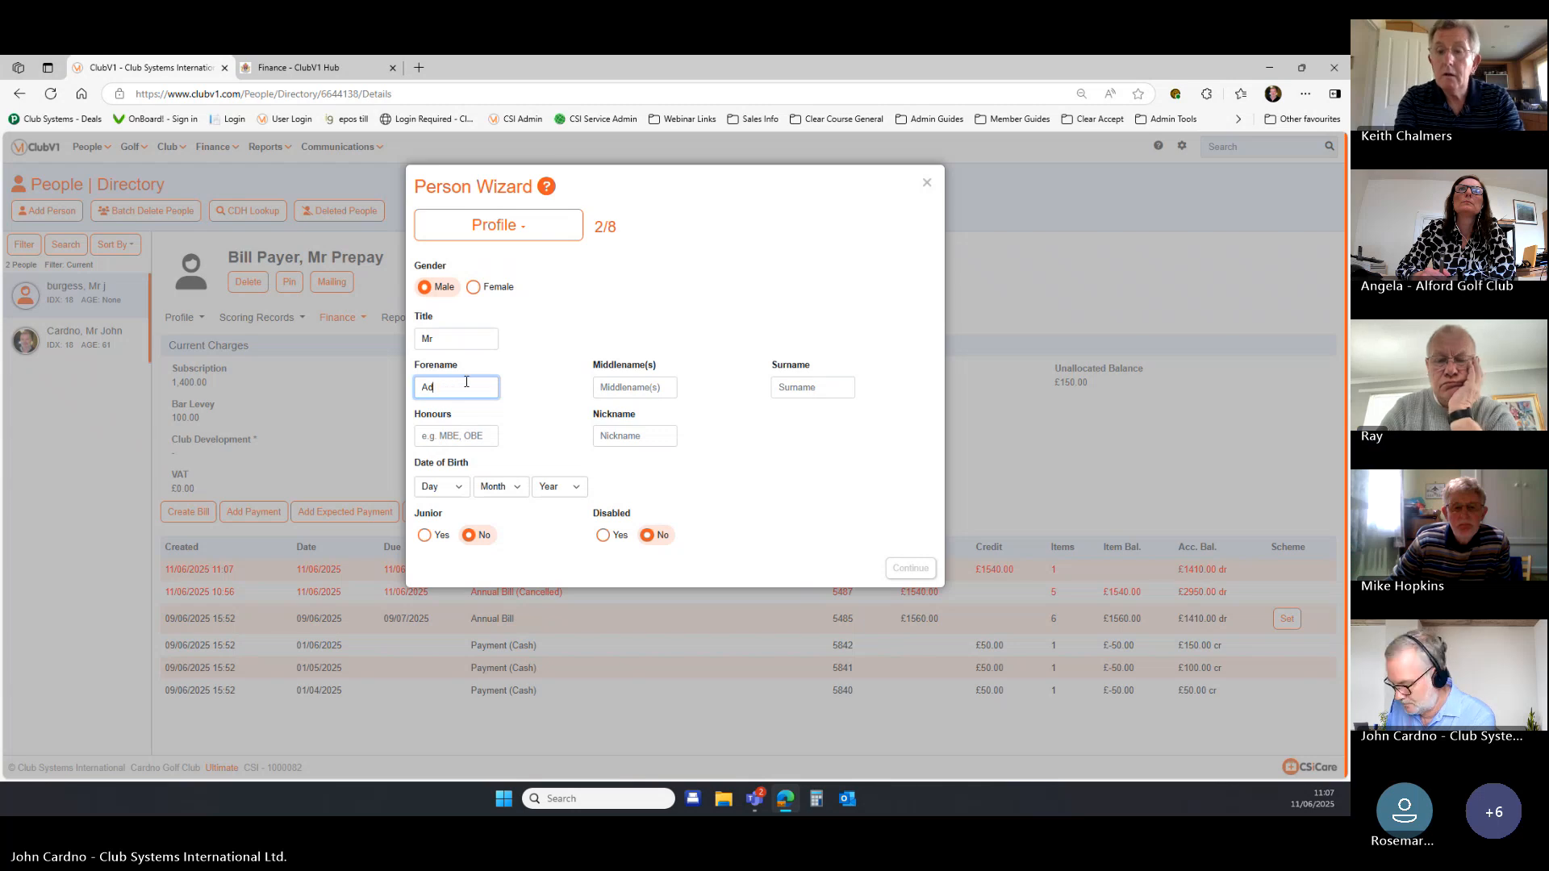
type("vance")
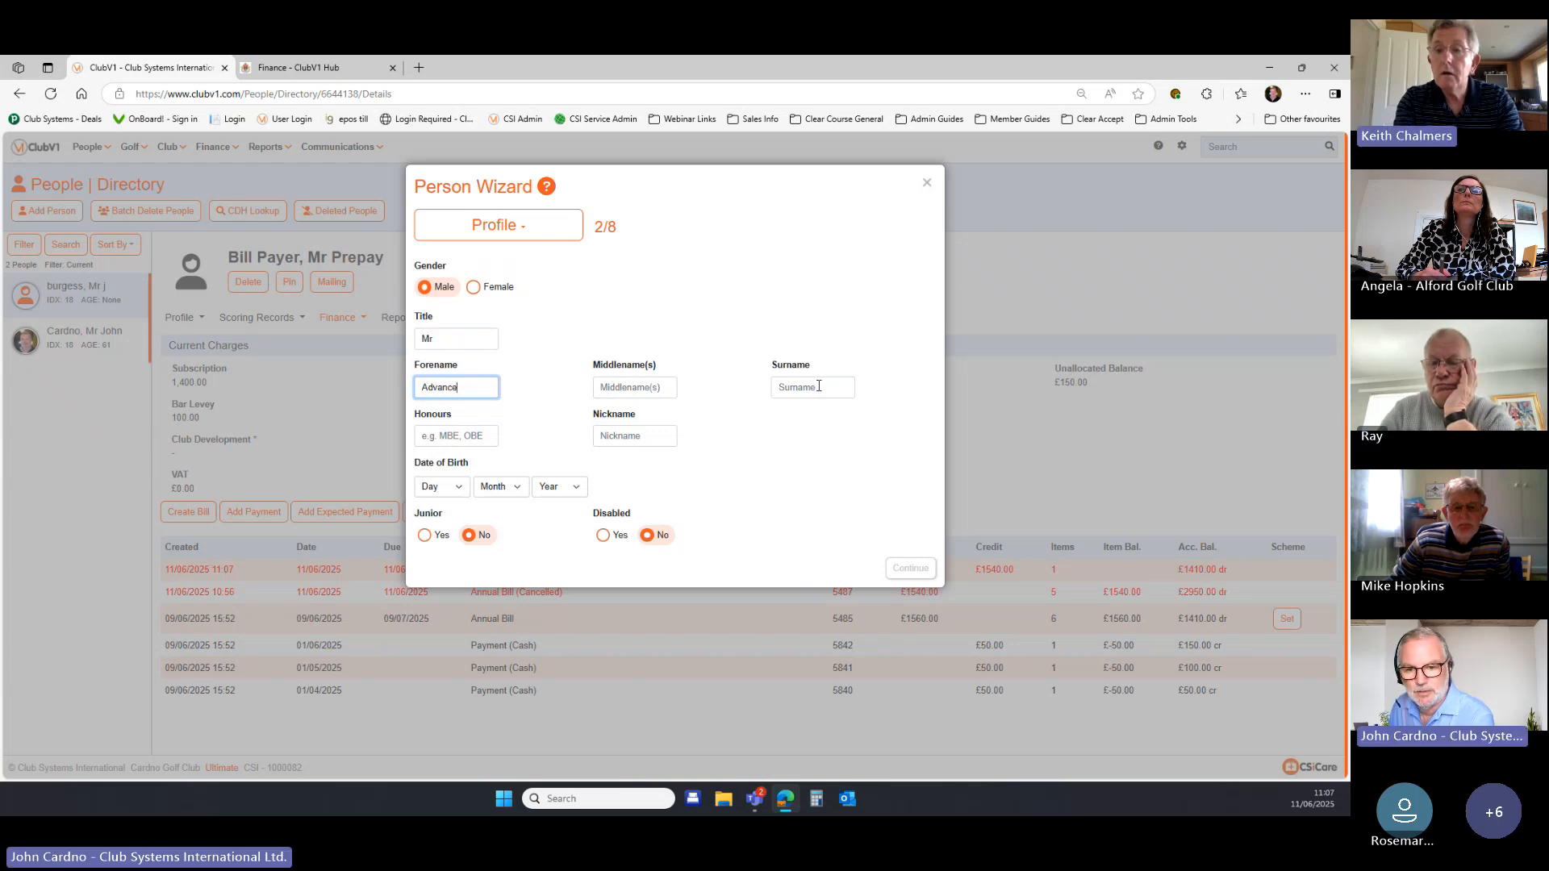
left_click(818, 385)
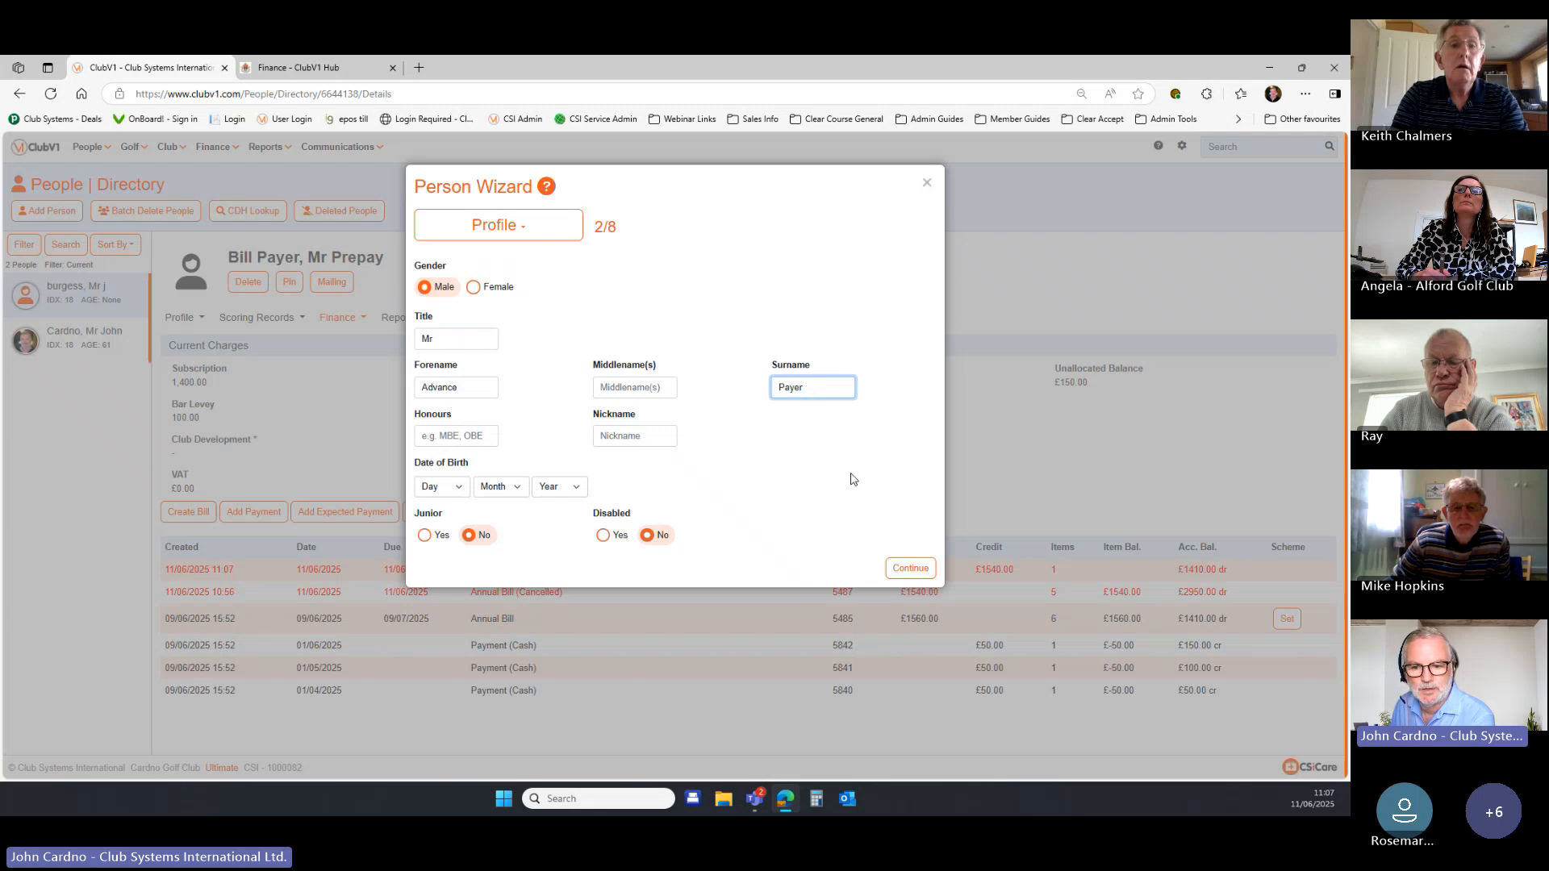
left_click(905, 568)
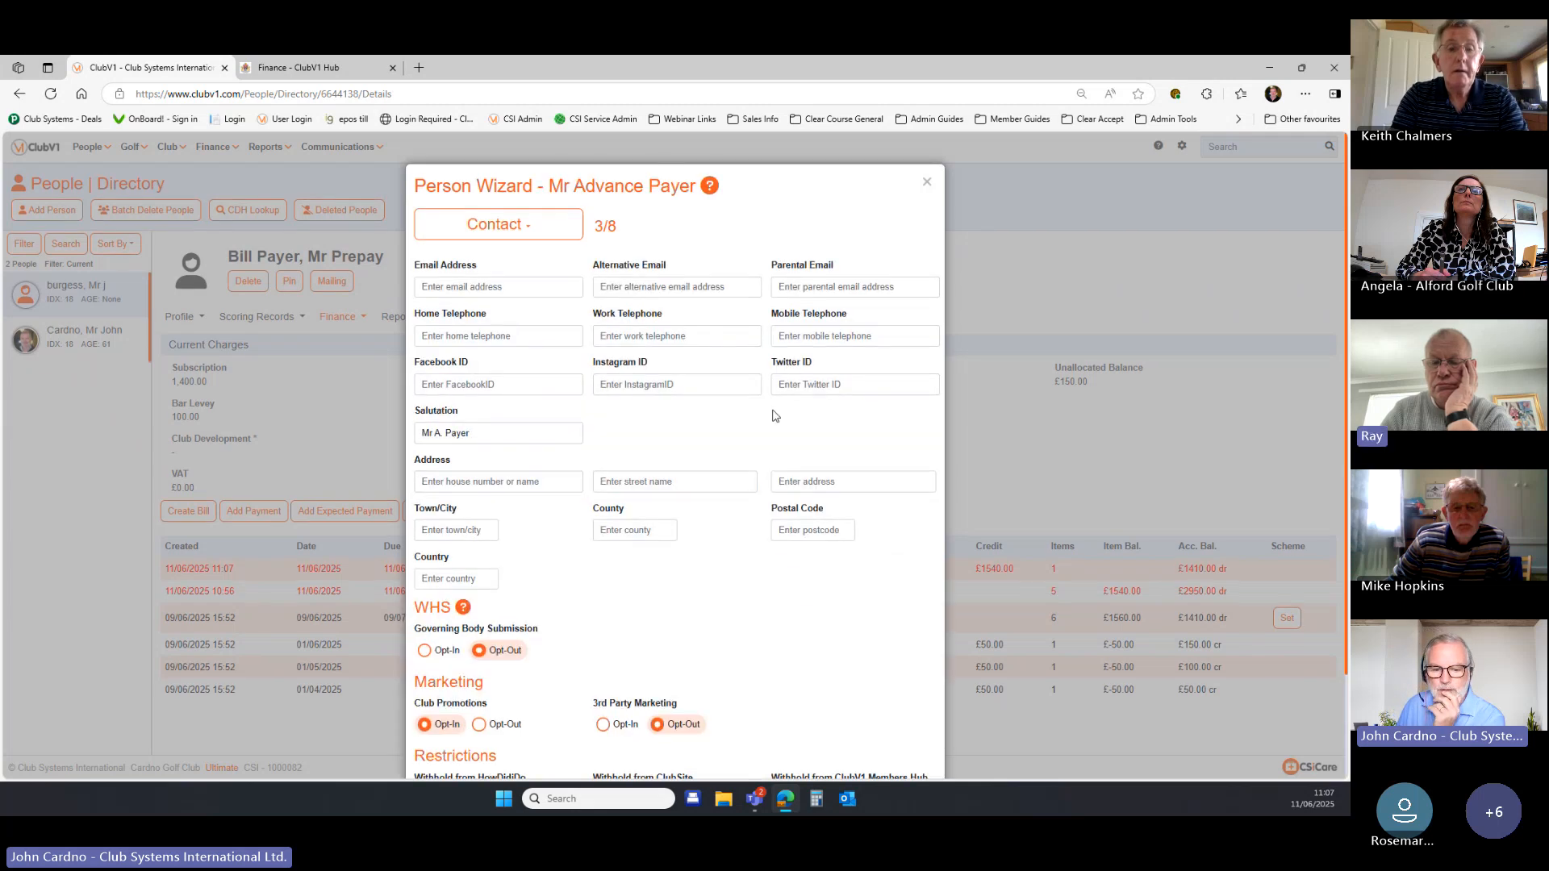
Leave the new member's contact details blank and set the current membership category to Full Member.
scroll(856, 672, "down", 2)
left_click(911, 757)
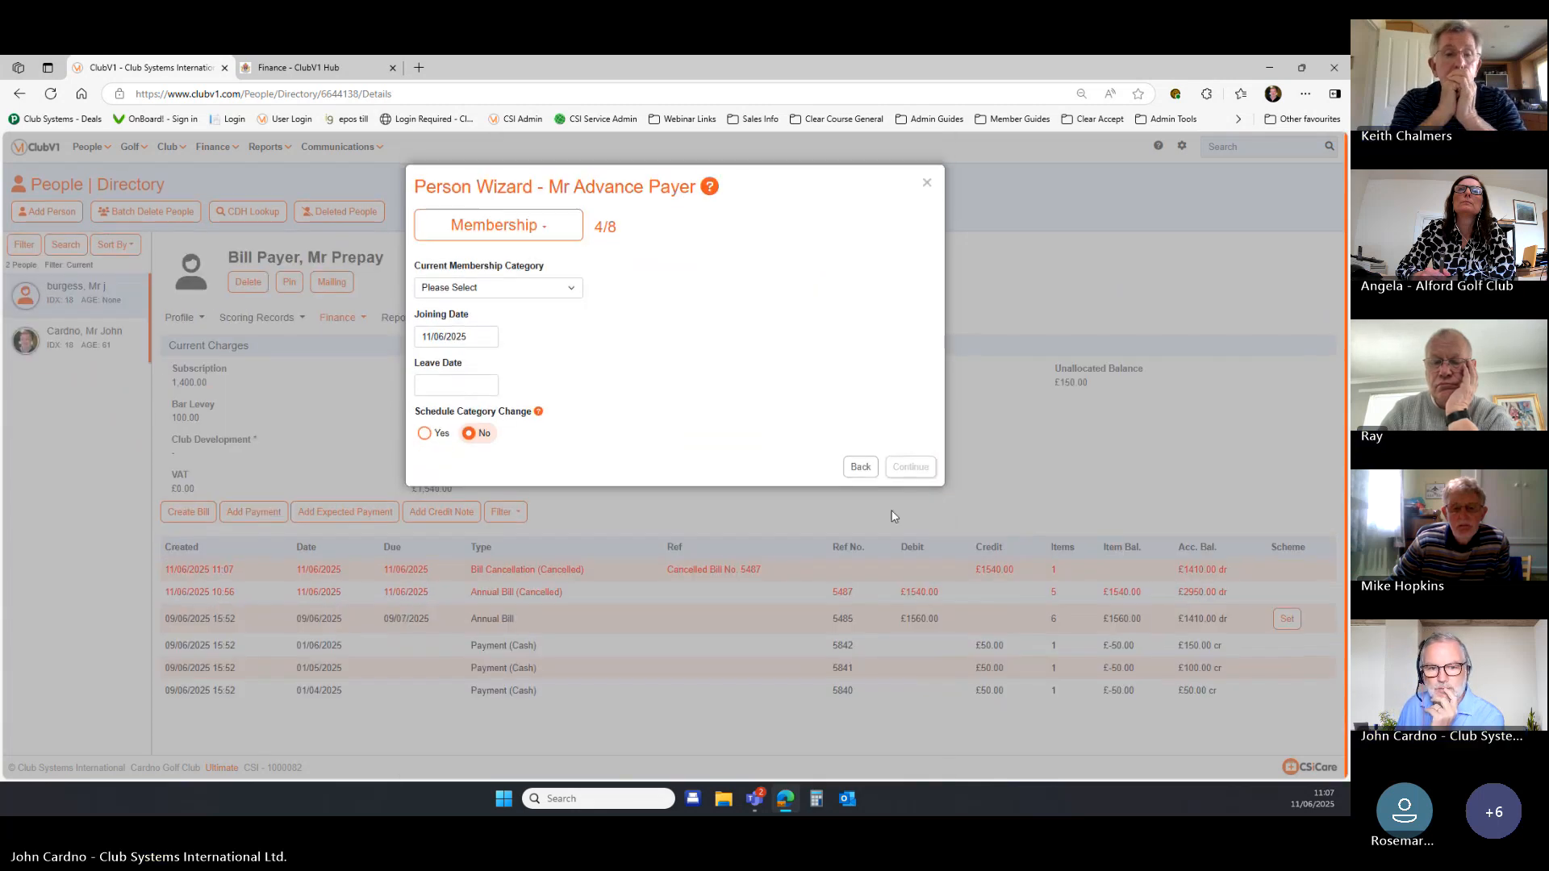
left_click(530, 288)
left_click(501, 339)
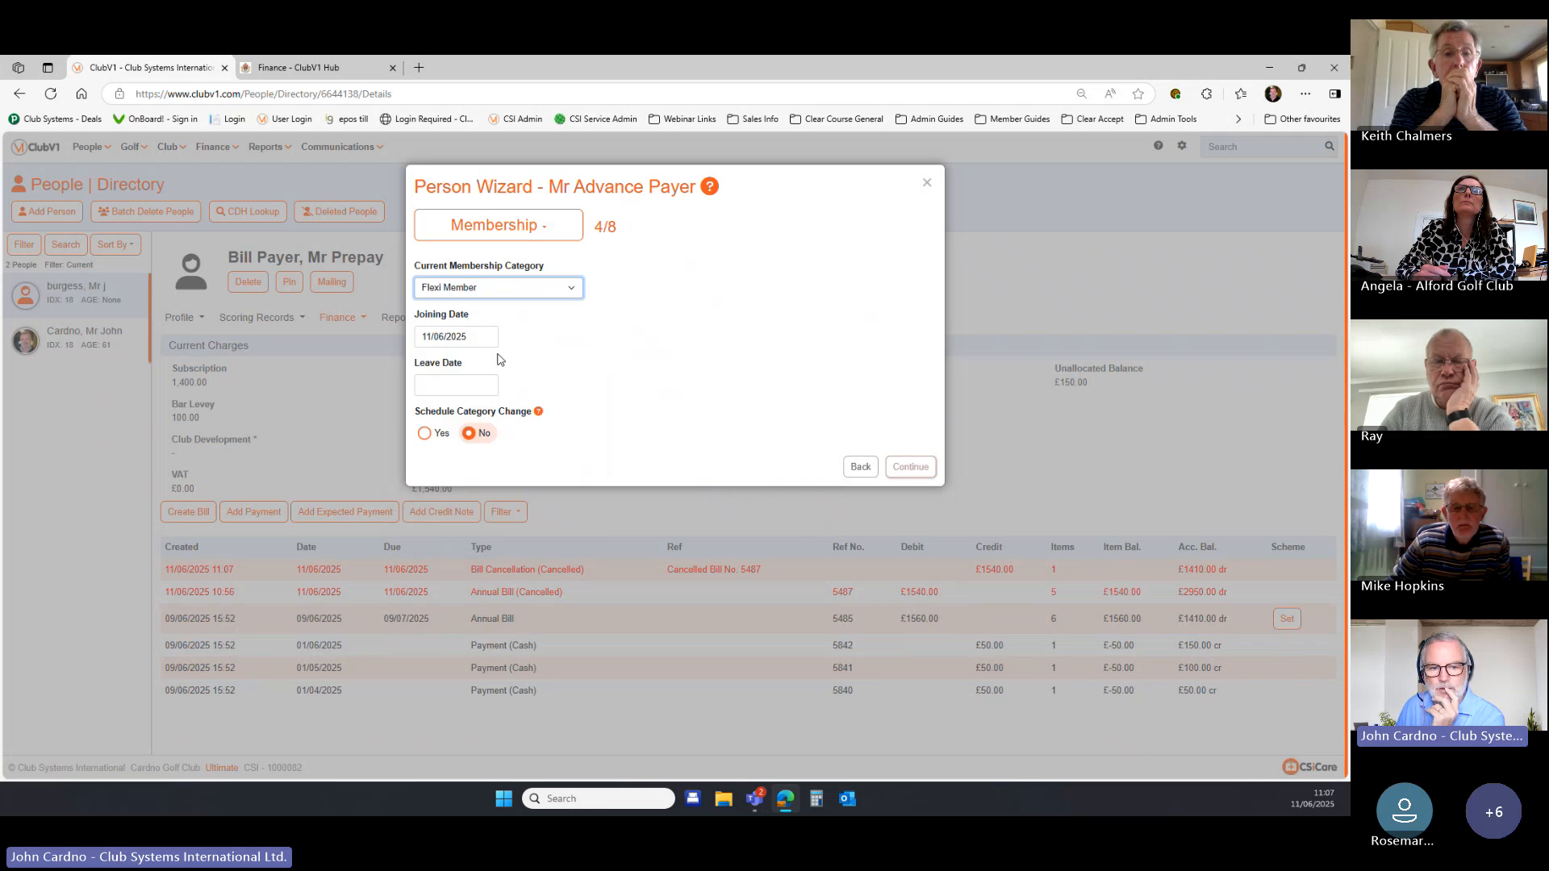
left_click(531, 286)
left_click(535, 362)
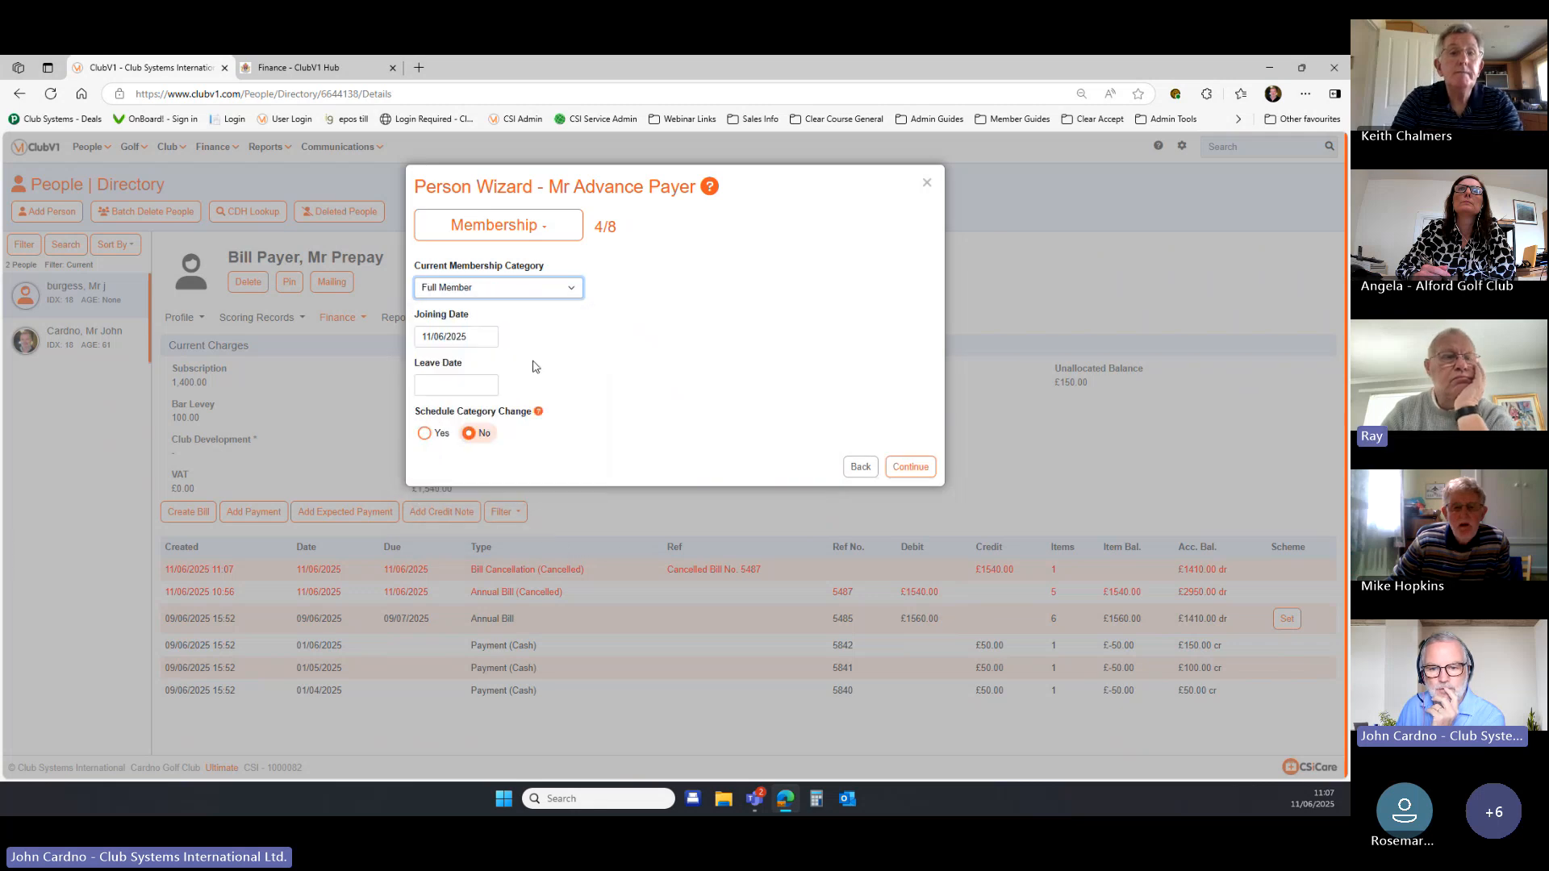
Finish adding the new full member, leaving the joining date at 11/06/2025 and the finance, swipe card and additional details at their defaults.
left_click(909, 476)
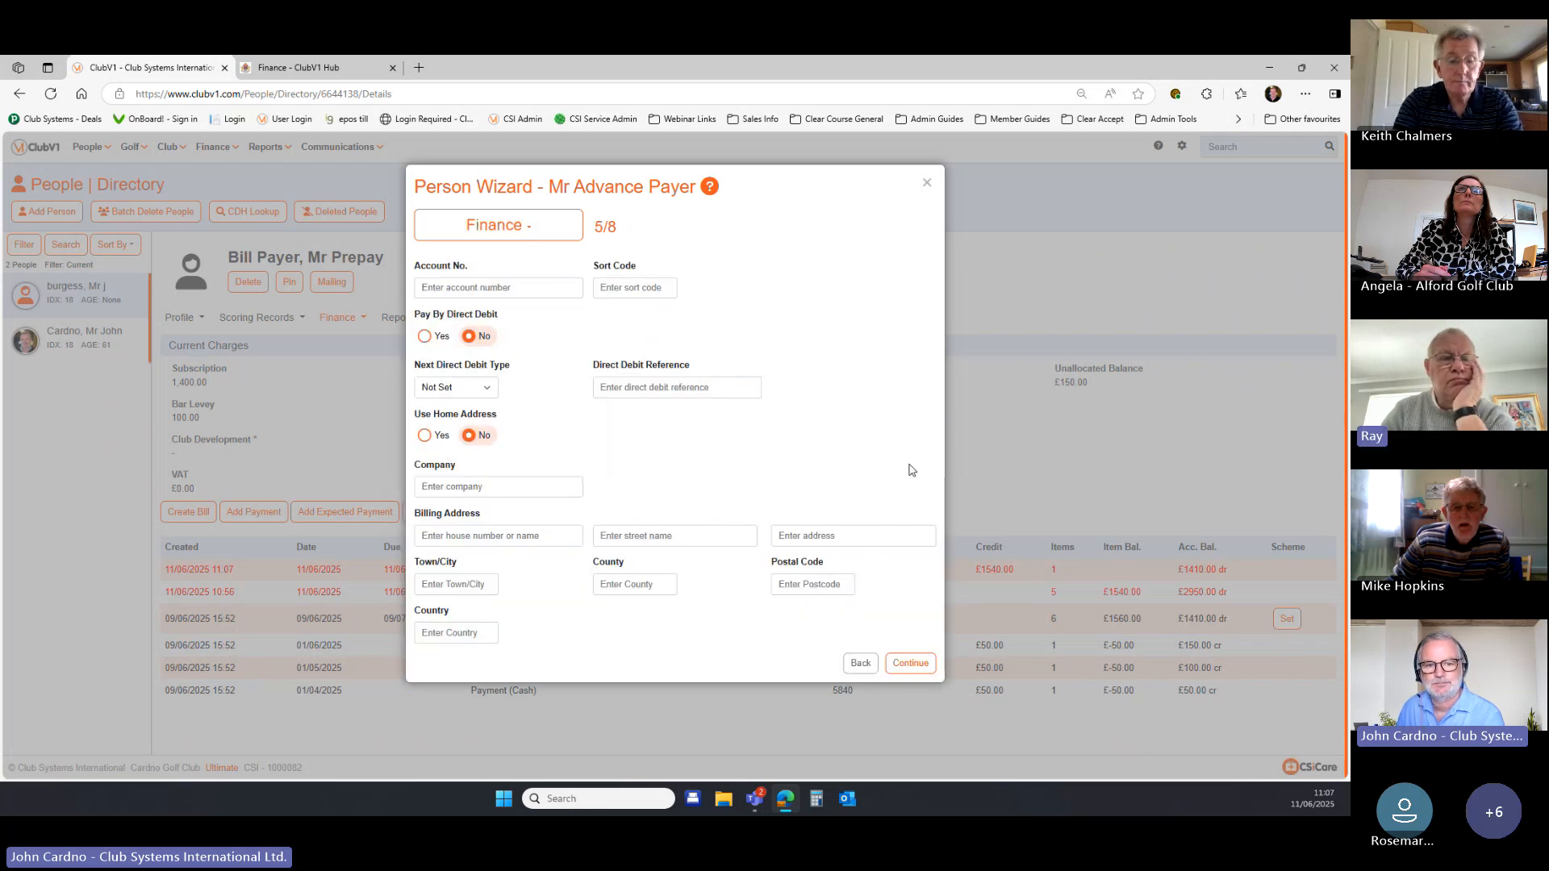
left_click(910, 664)
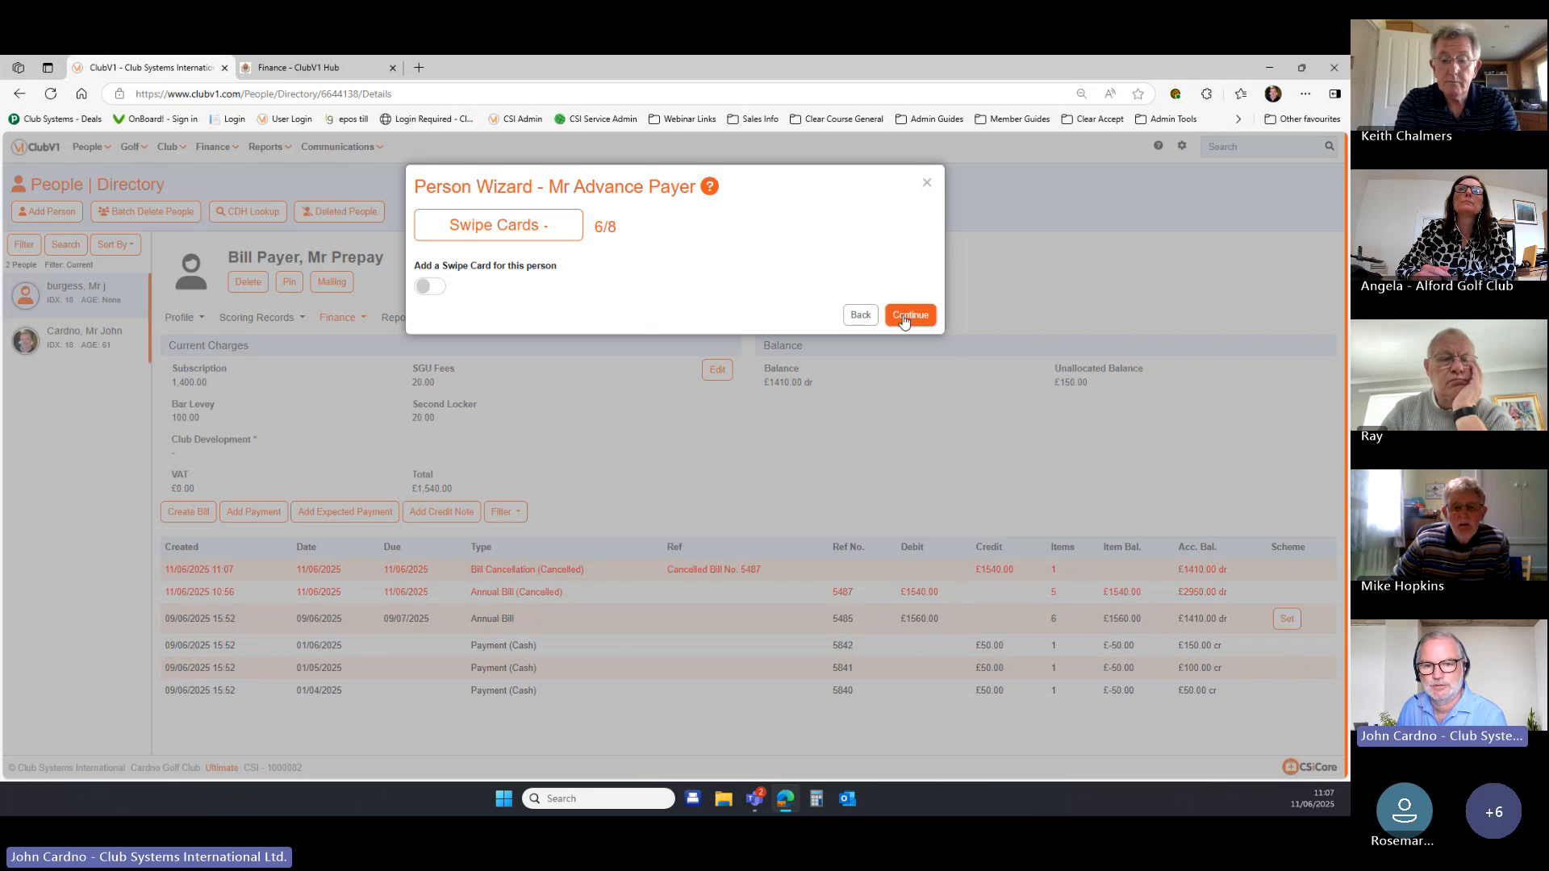
left_click(907, 316)
left_click(909, 611)
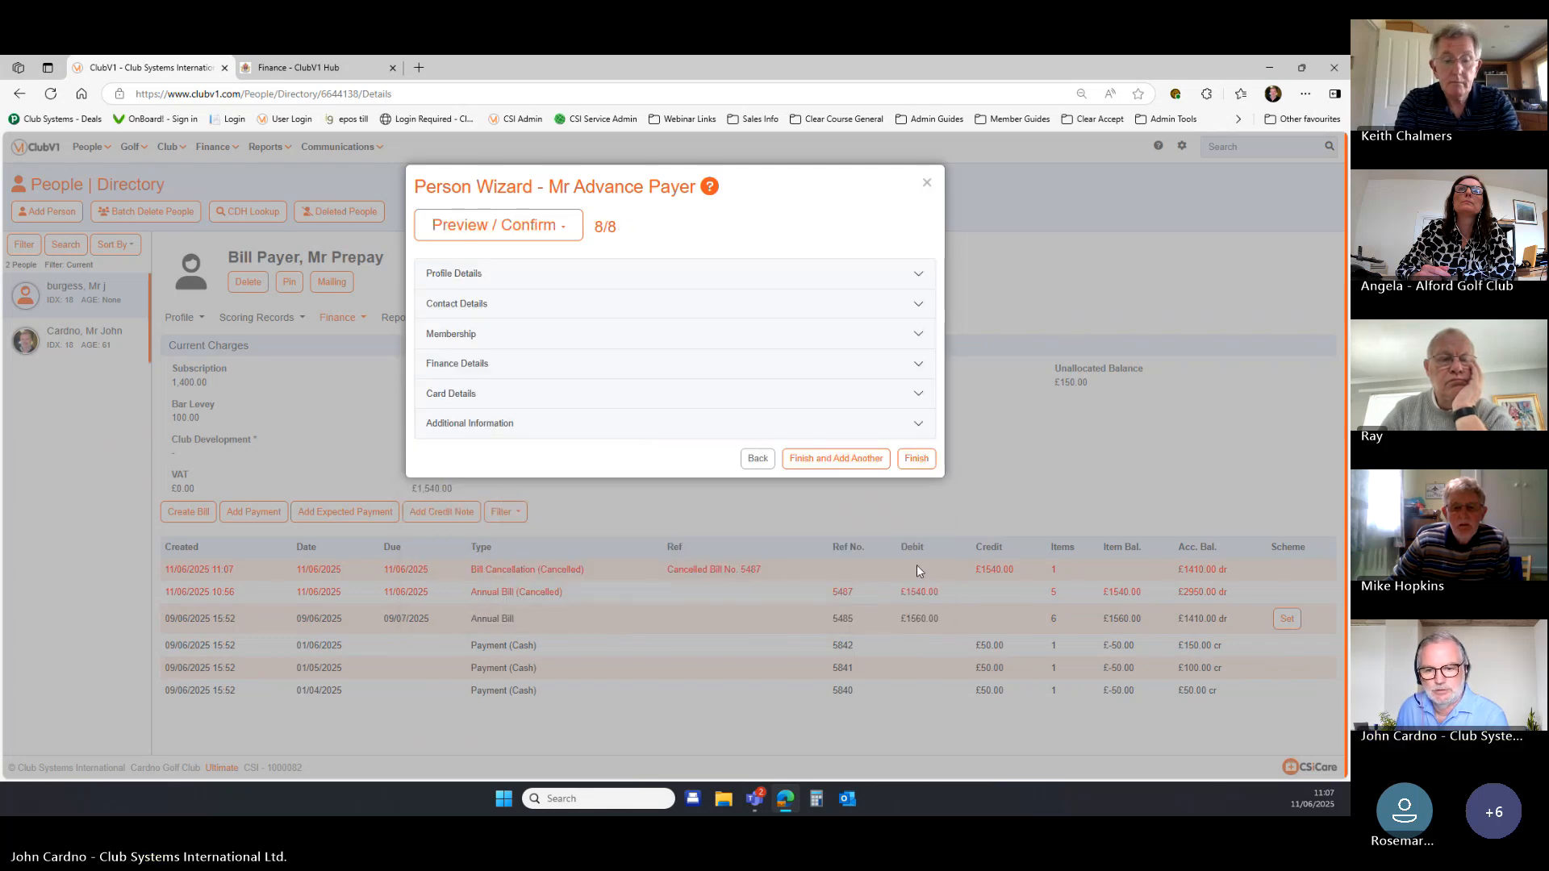
left_click(917, 460)
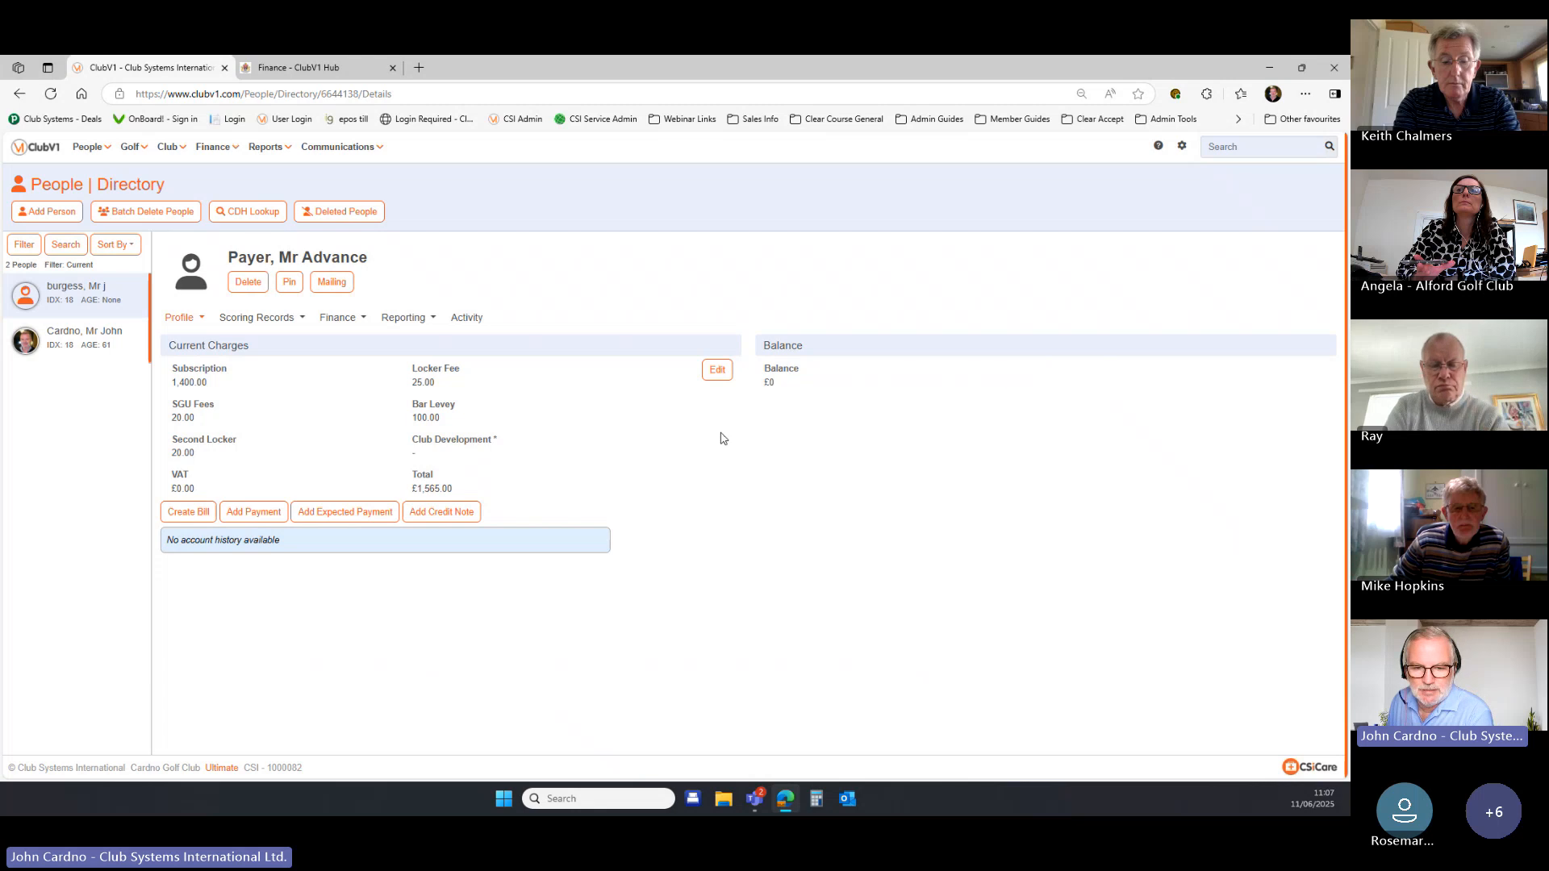
Record a £50.00 cash payment received 01/04/2025 on the new member's account, leaving it unallocated and without a receipt.
left_click(253, 513)
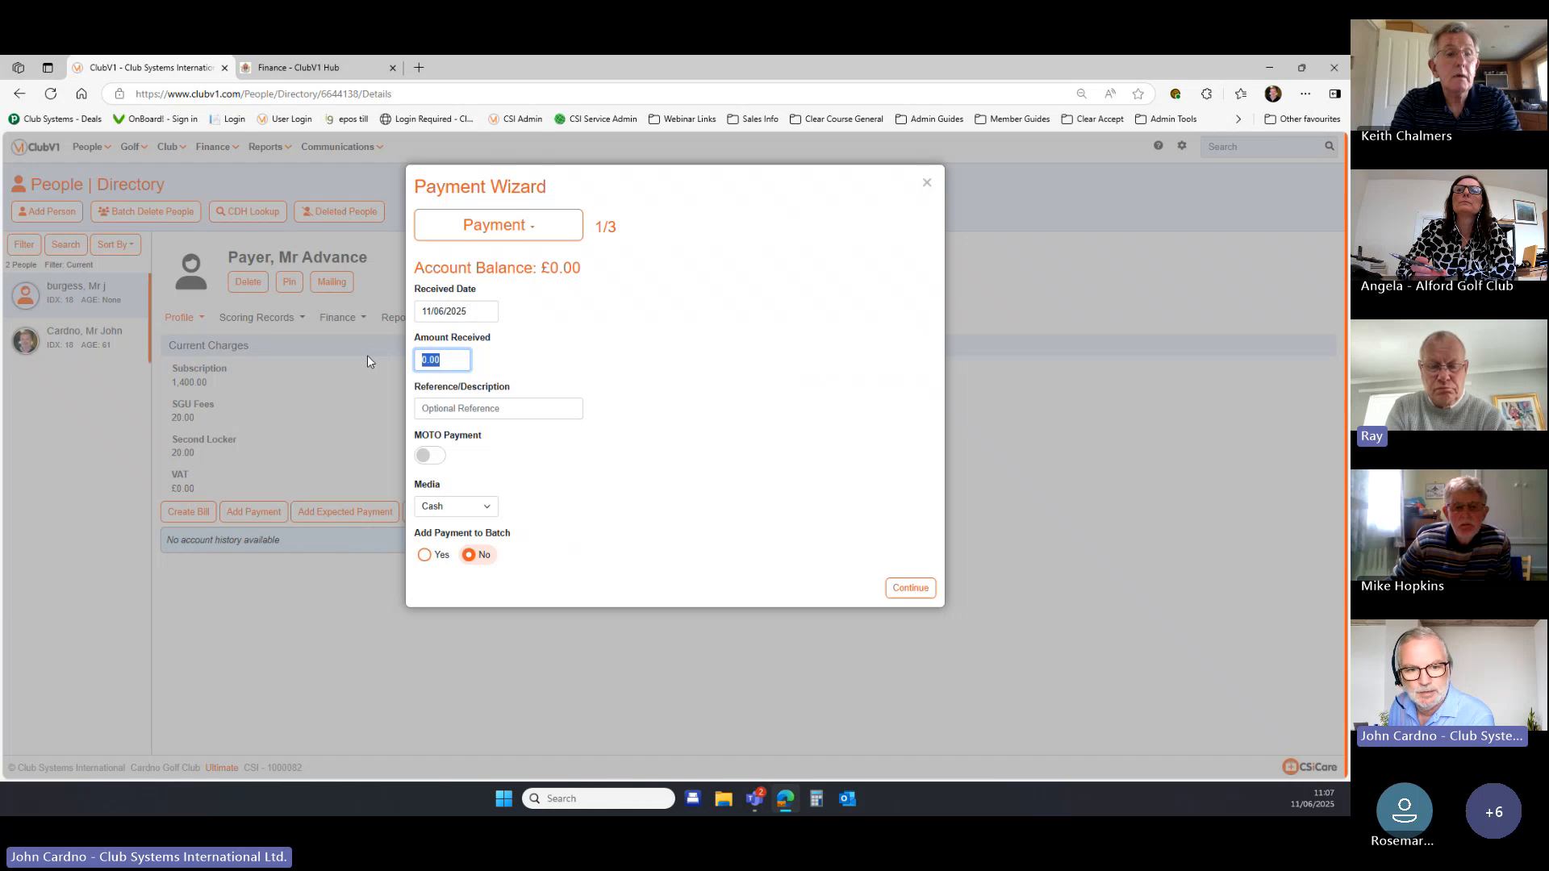
left_click(467, 311)
left_click(430, 339)
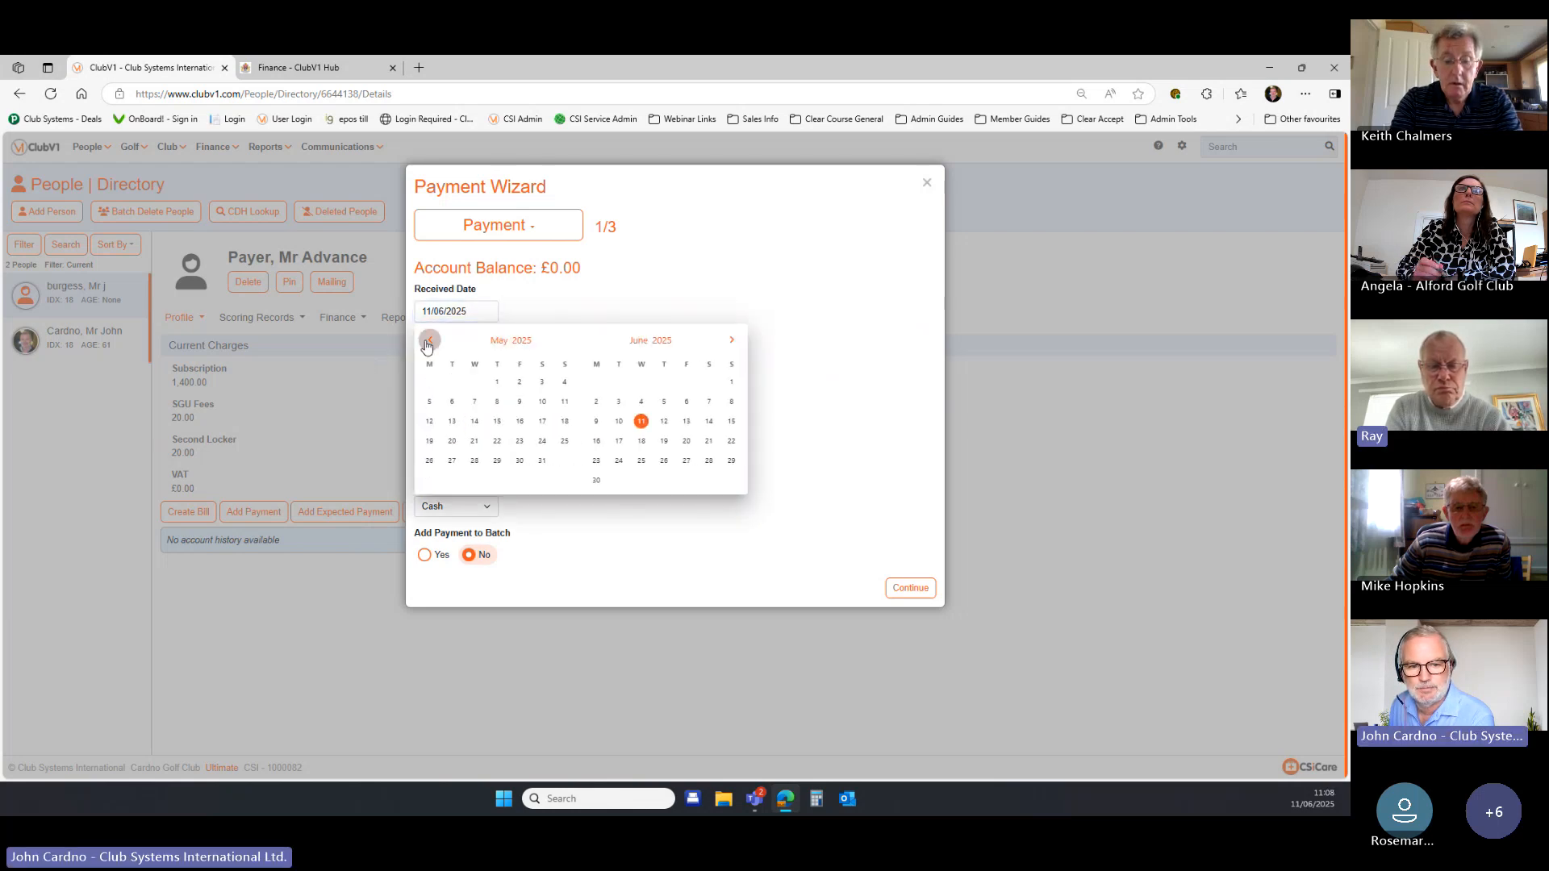
left_click(430, 339)
left_click(451, 383)
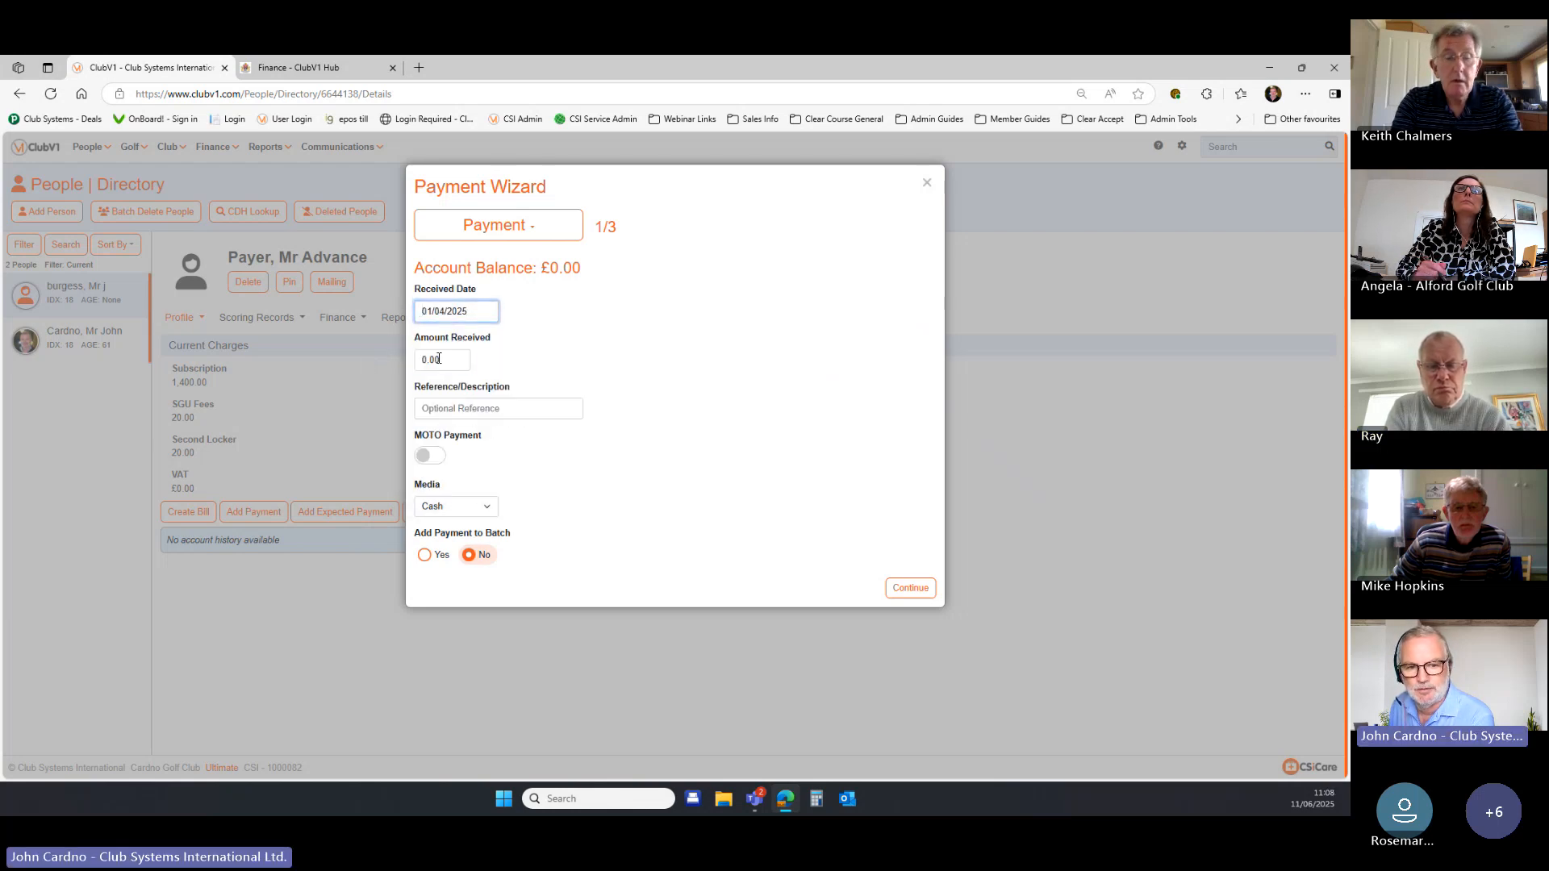
key("Tab")
type("50")
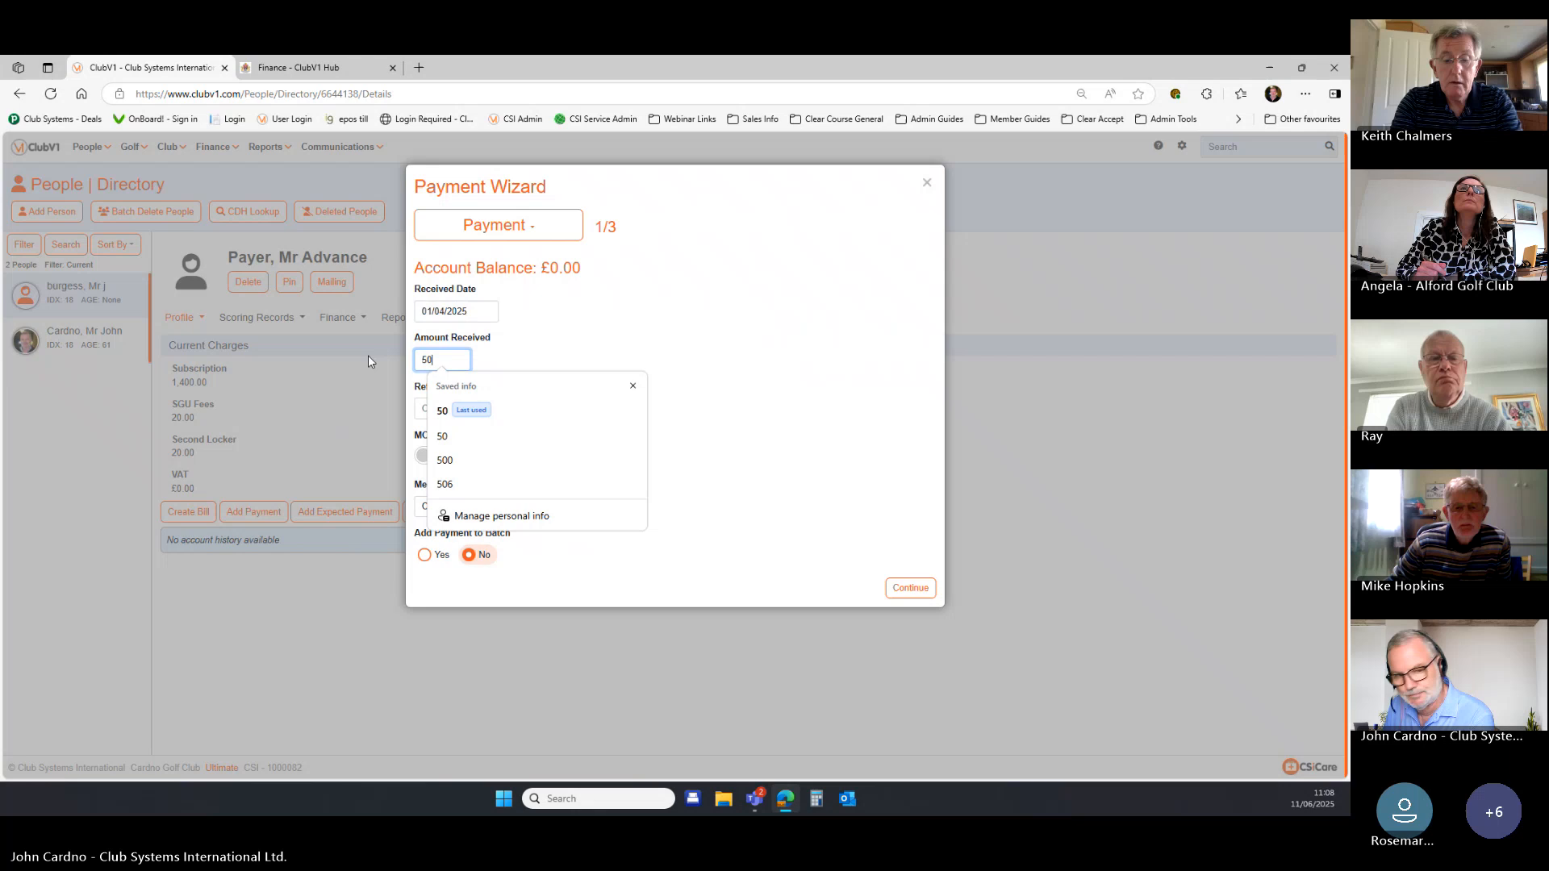
left_click(442, 407)
left_click(915, 590)
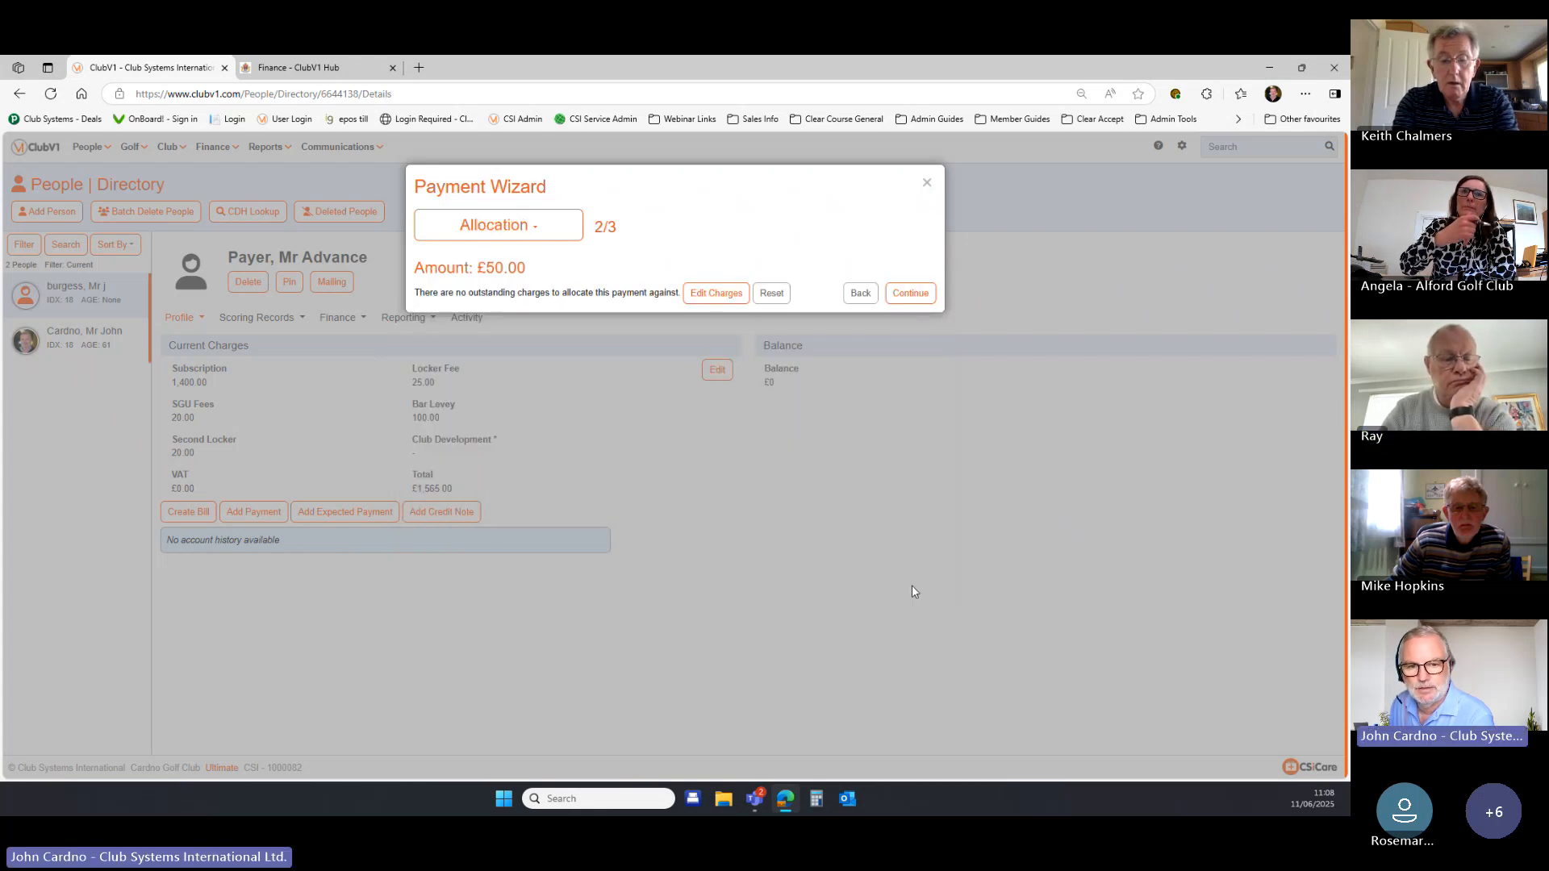
left_click(907, 295)
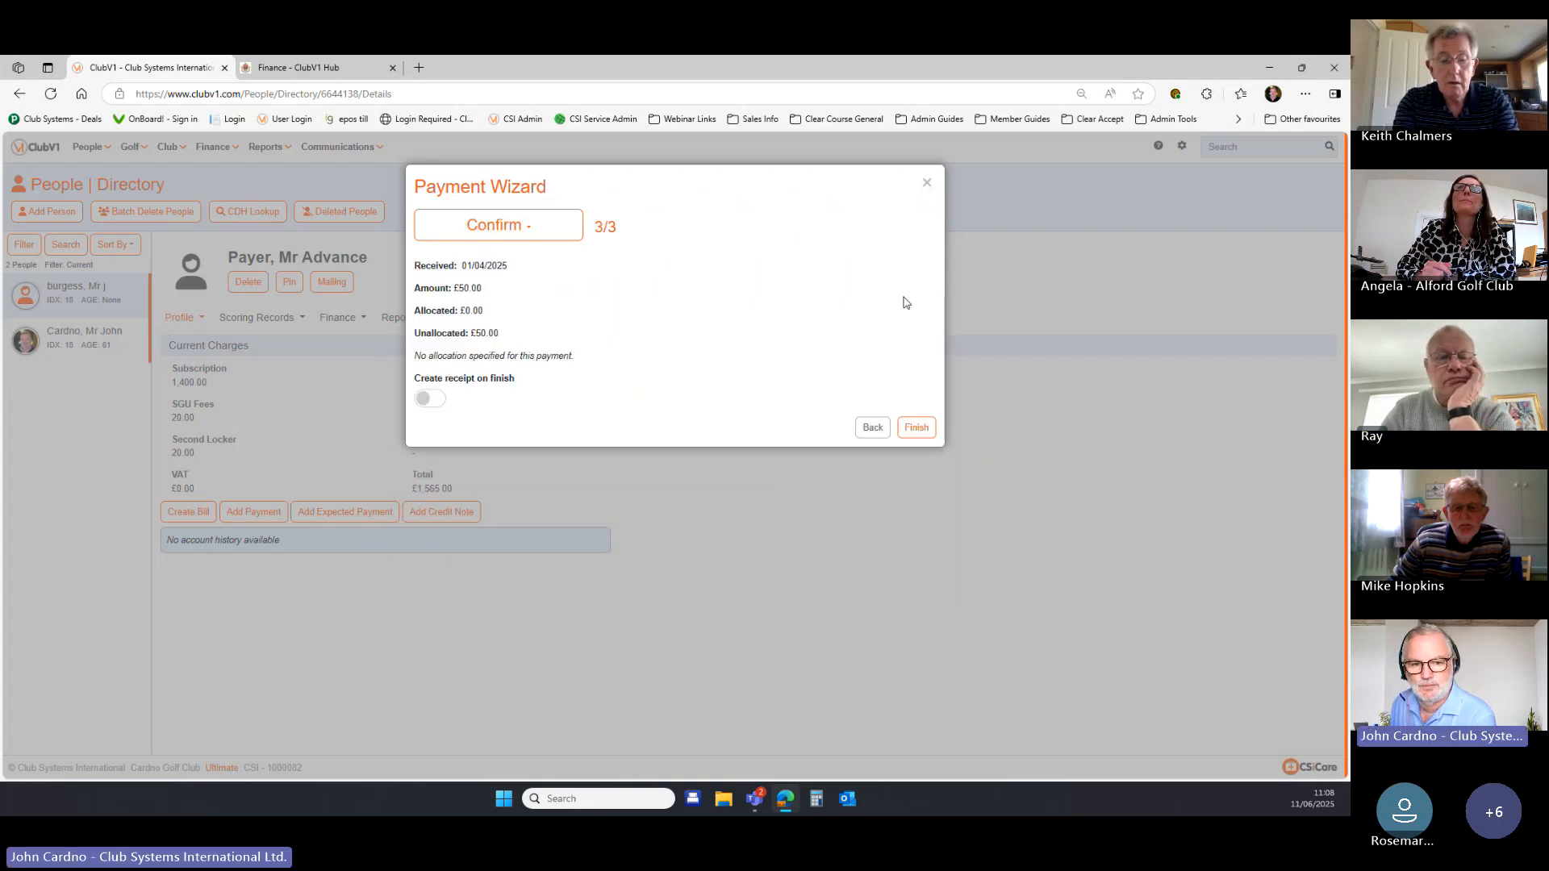
left_click(910, 431)
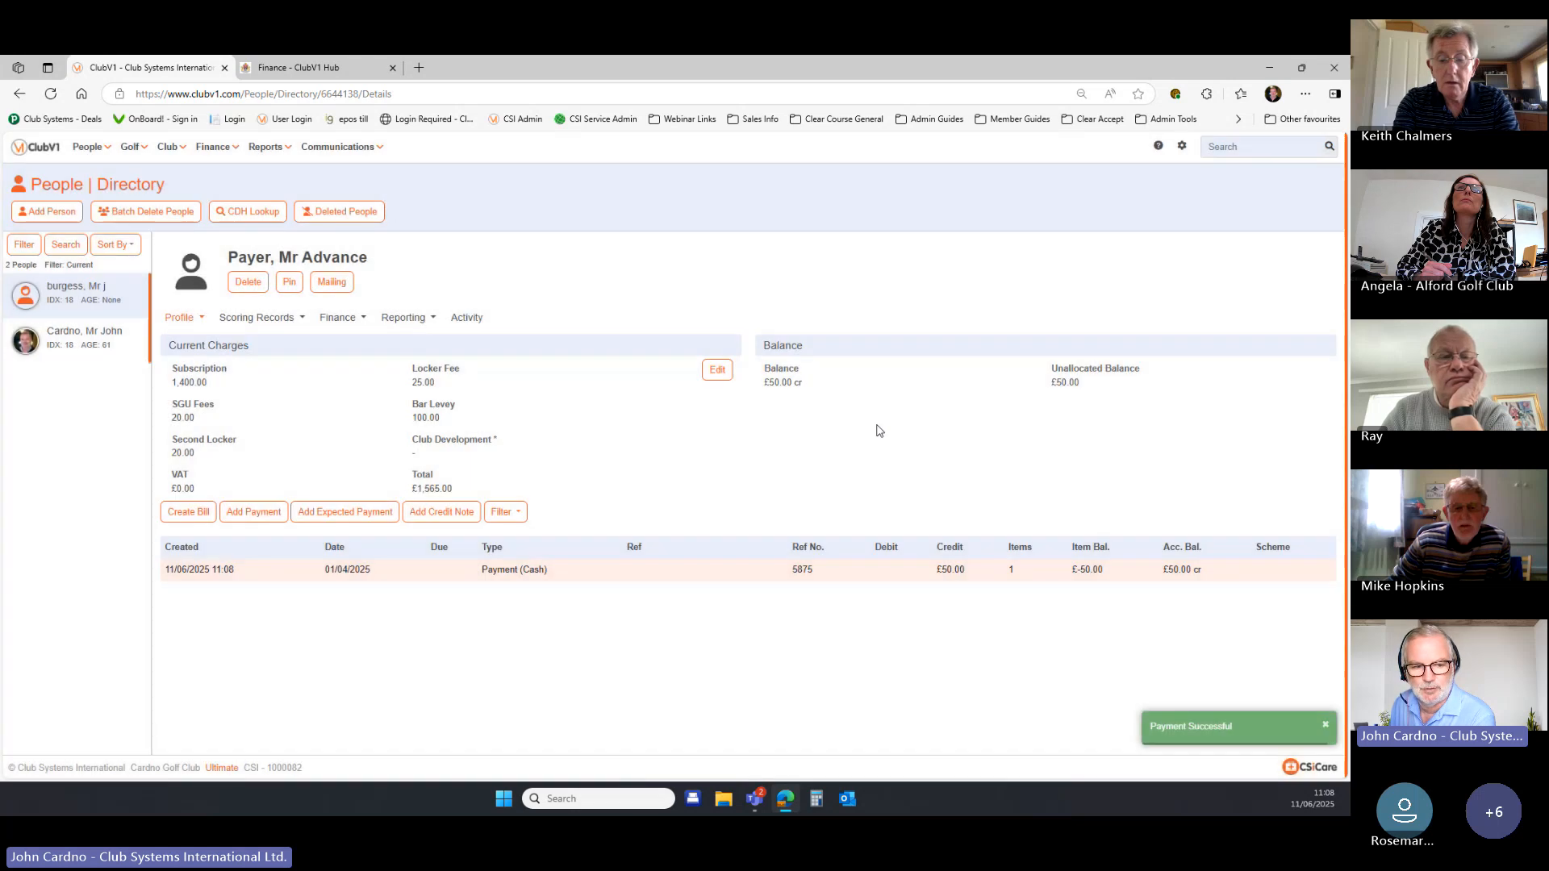
Add a second unallocated £50.00 cash payment to the new member's account, received 01/05/2025, without a receipt.
left_click(248, 513)
left_click(452, 312)
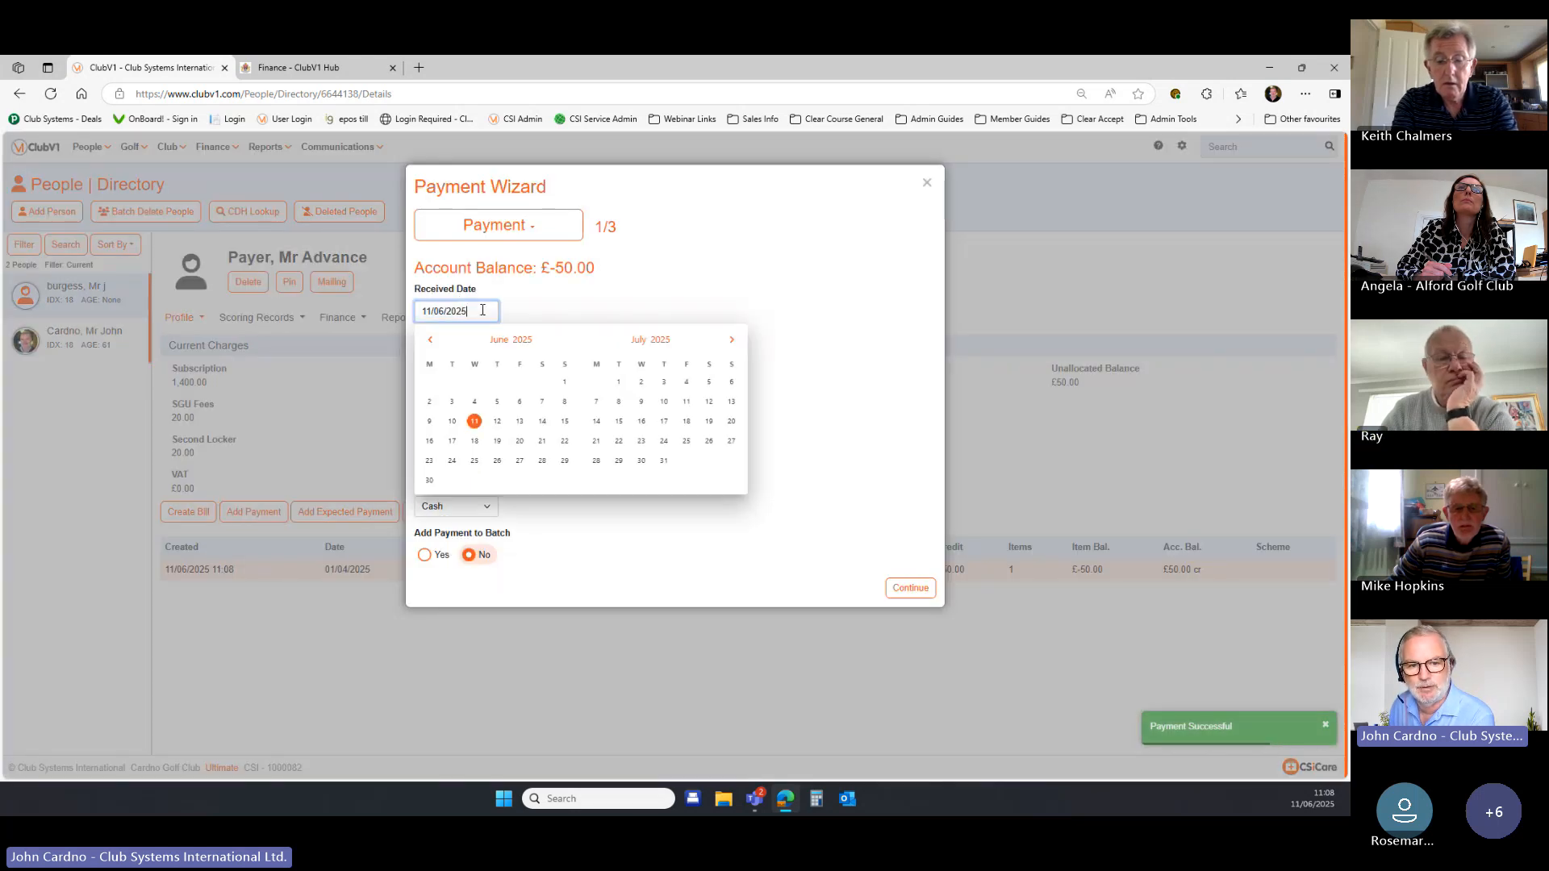
left_click(433, 347)
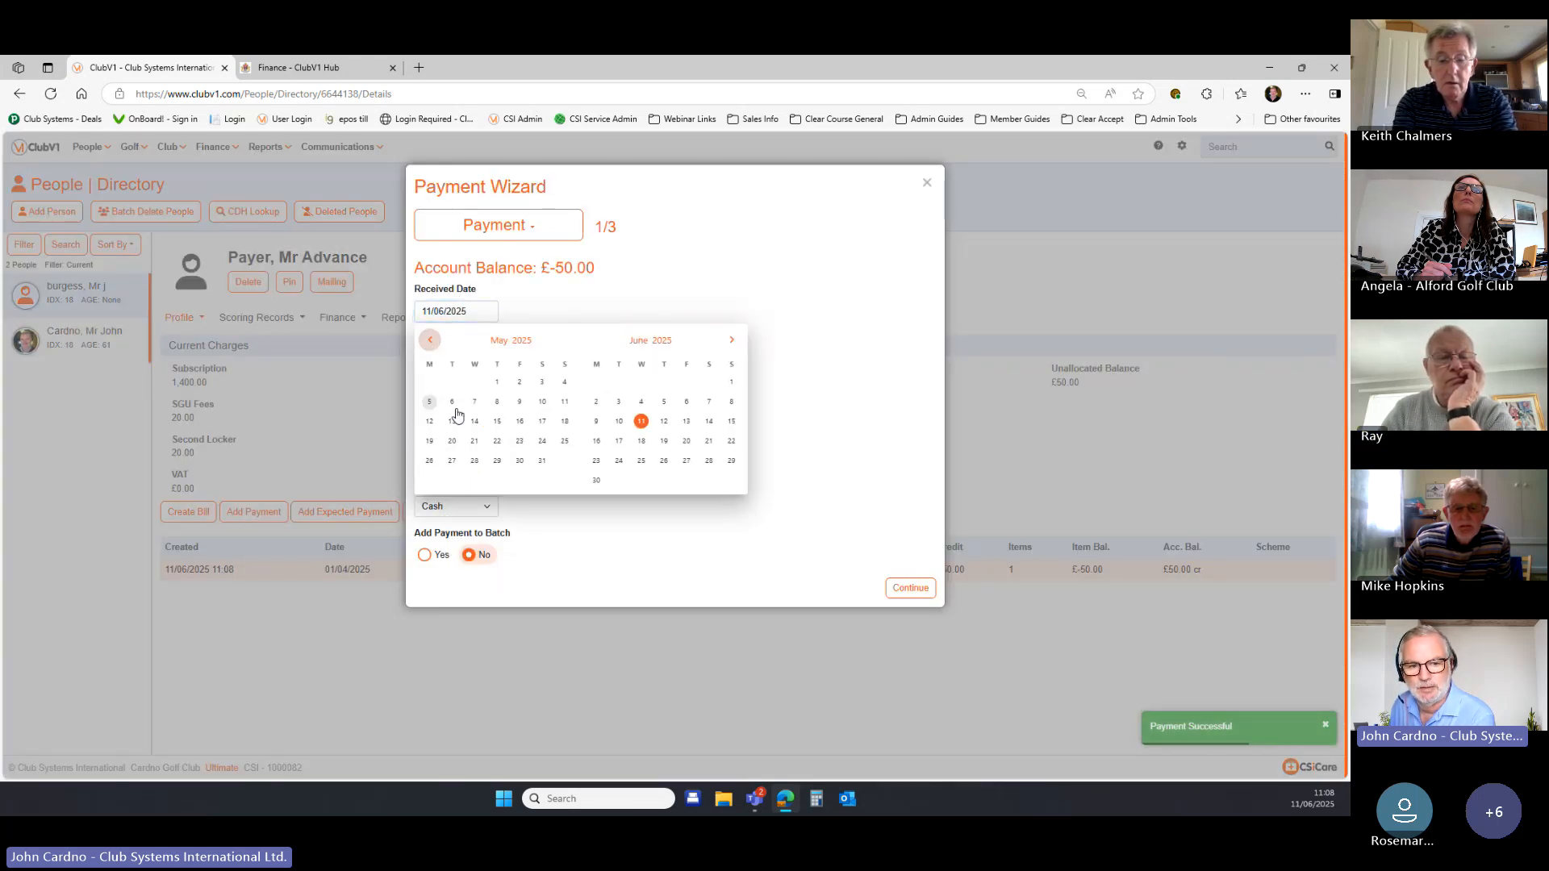
left_click(496, 383)
double_click(434, 360)
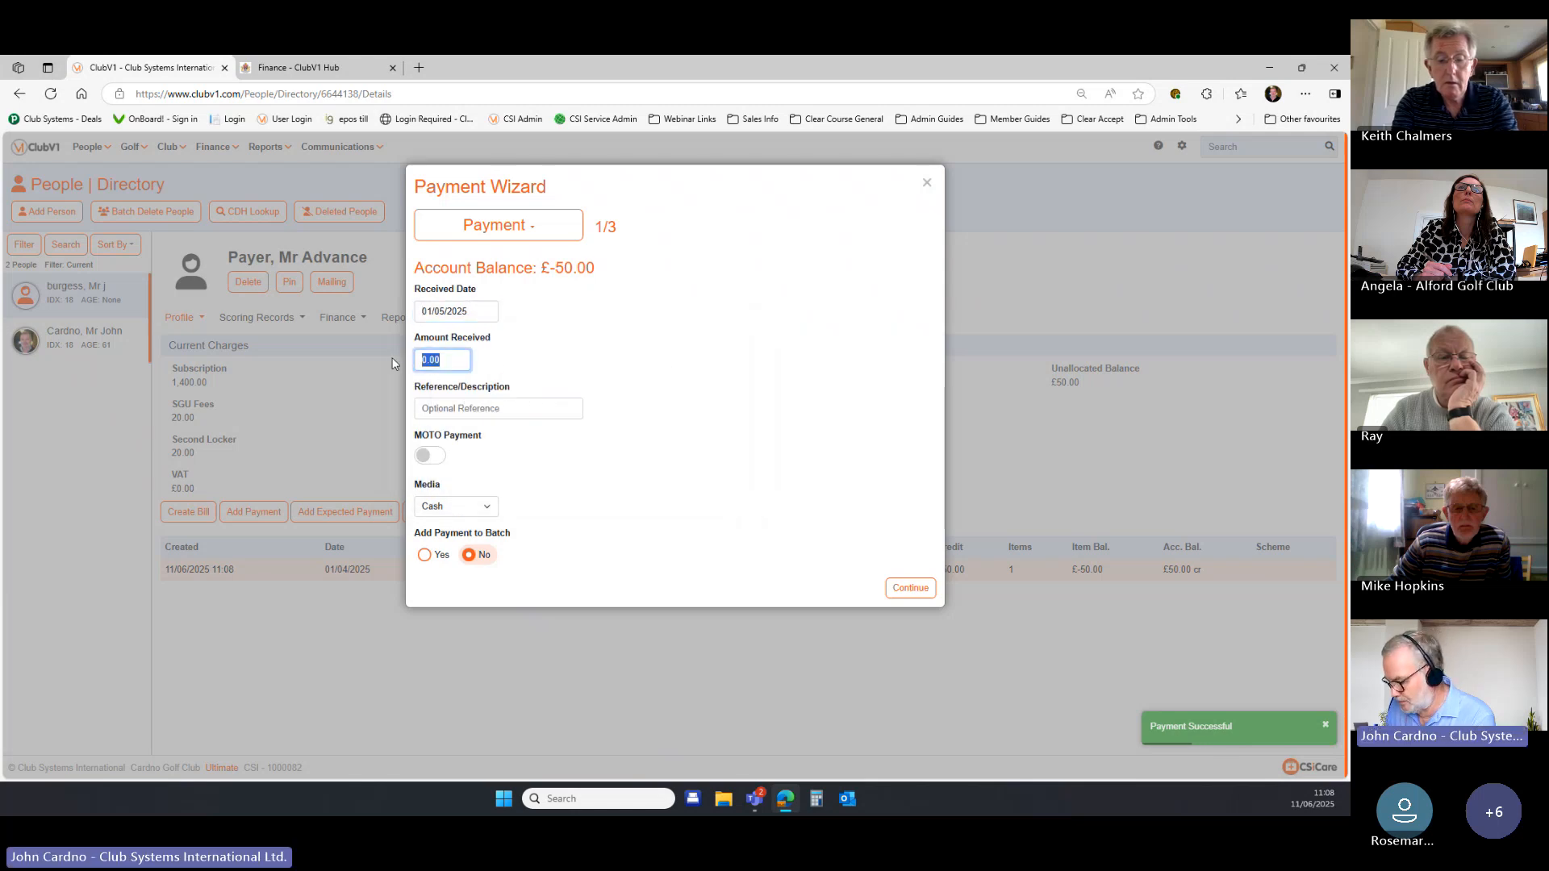
type("50")
left_click(910, 588)
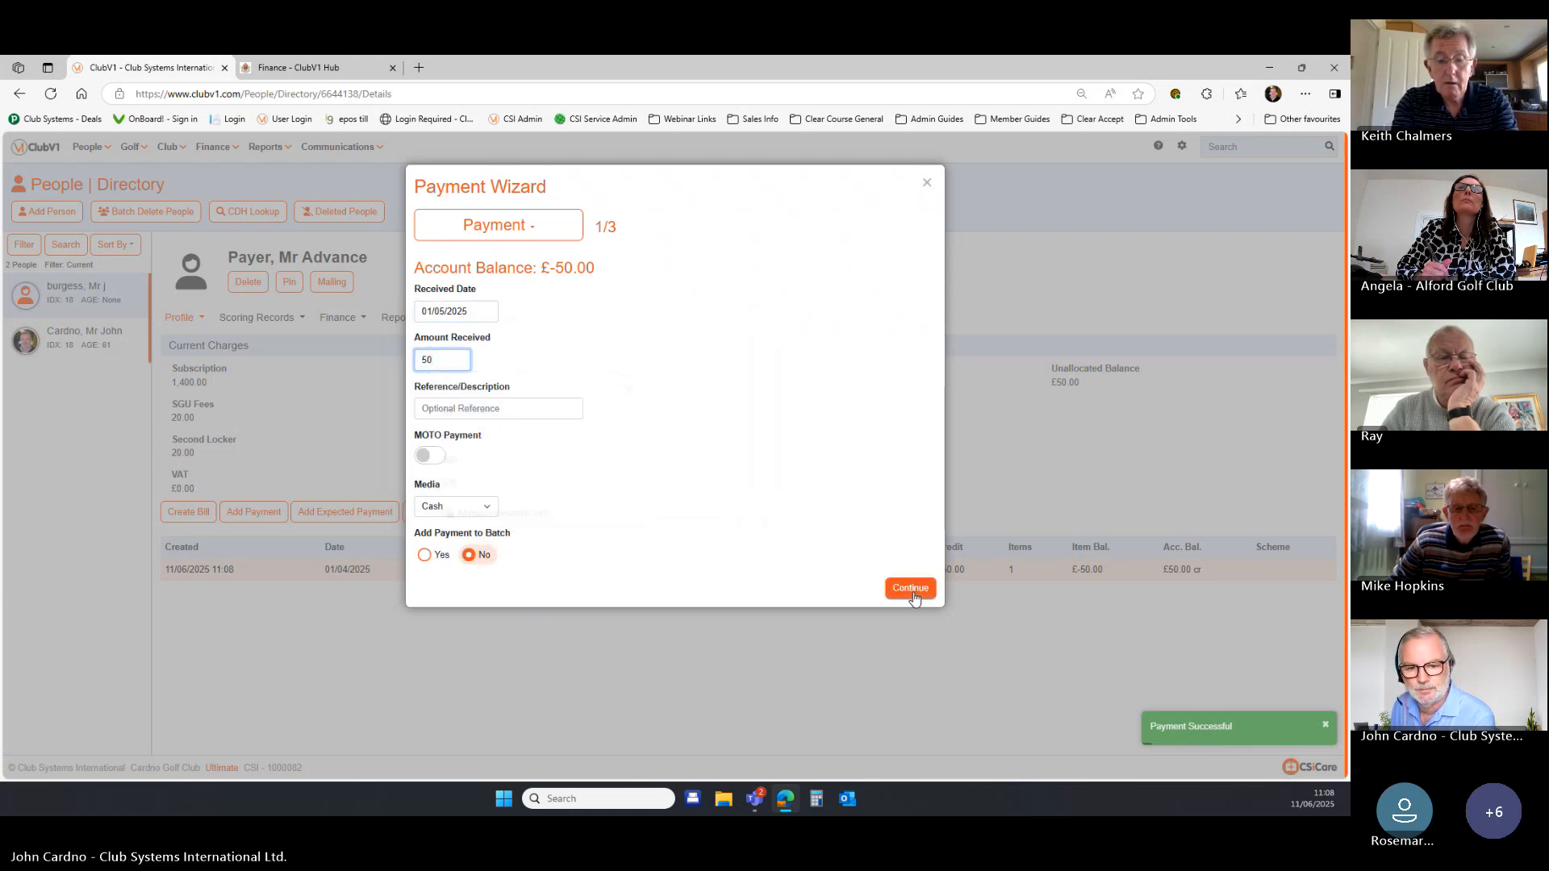
left_click(911, 293)
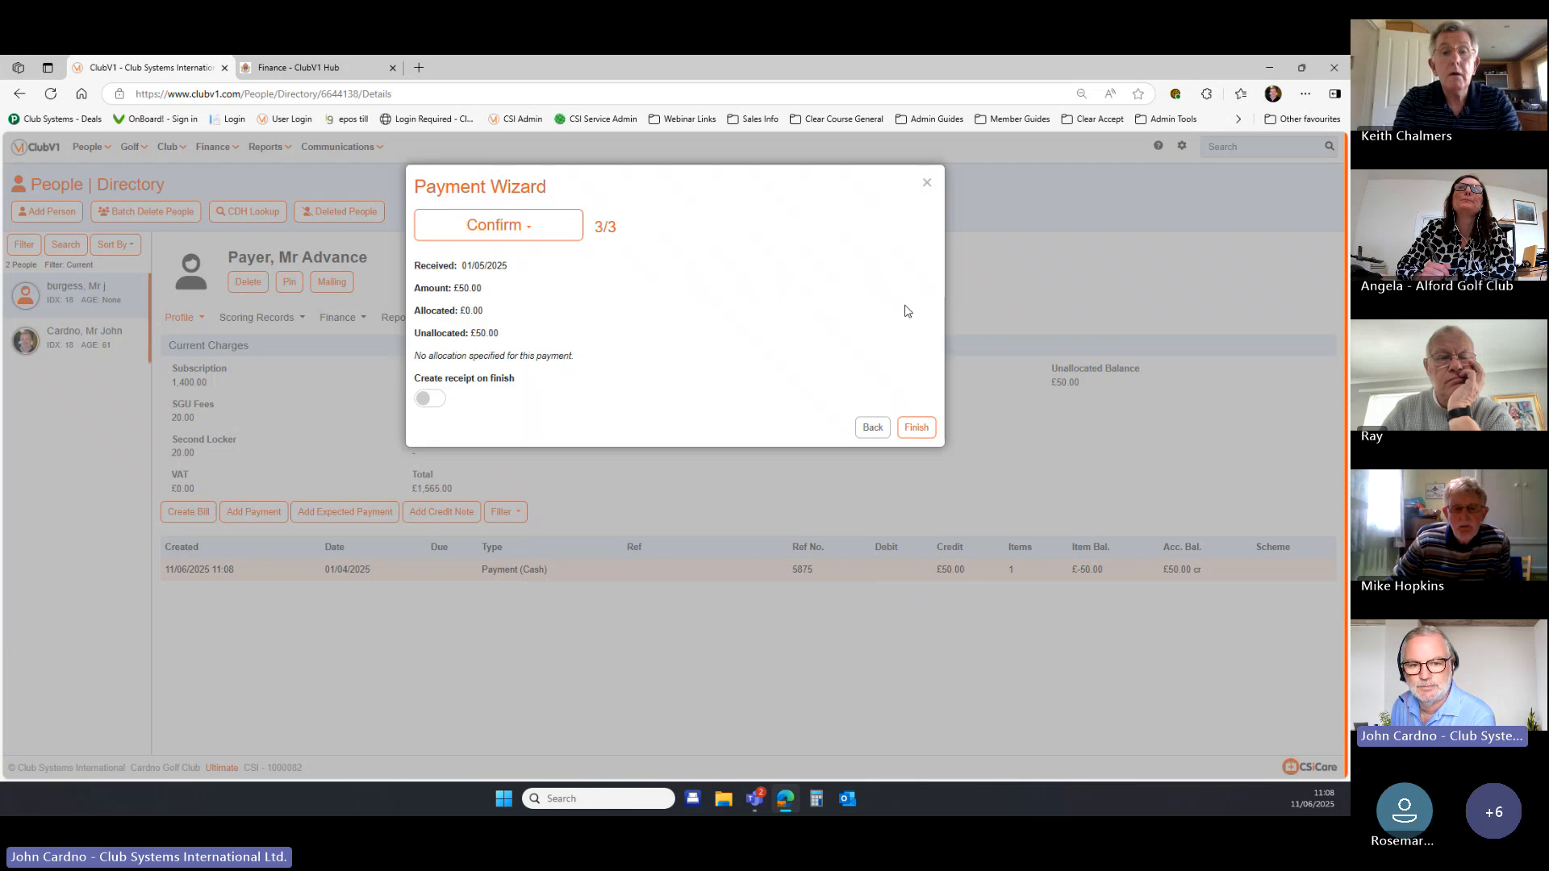
left_click(917, 428)
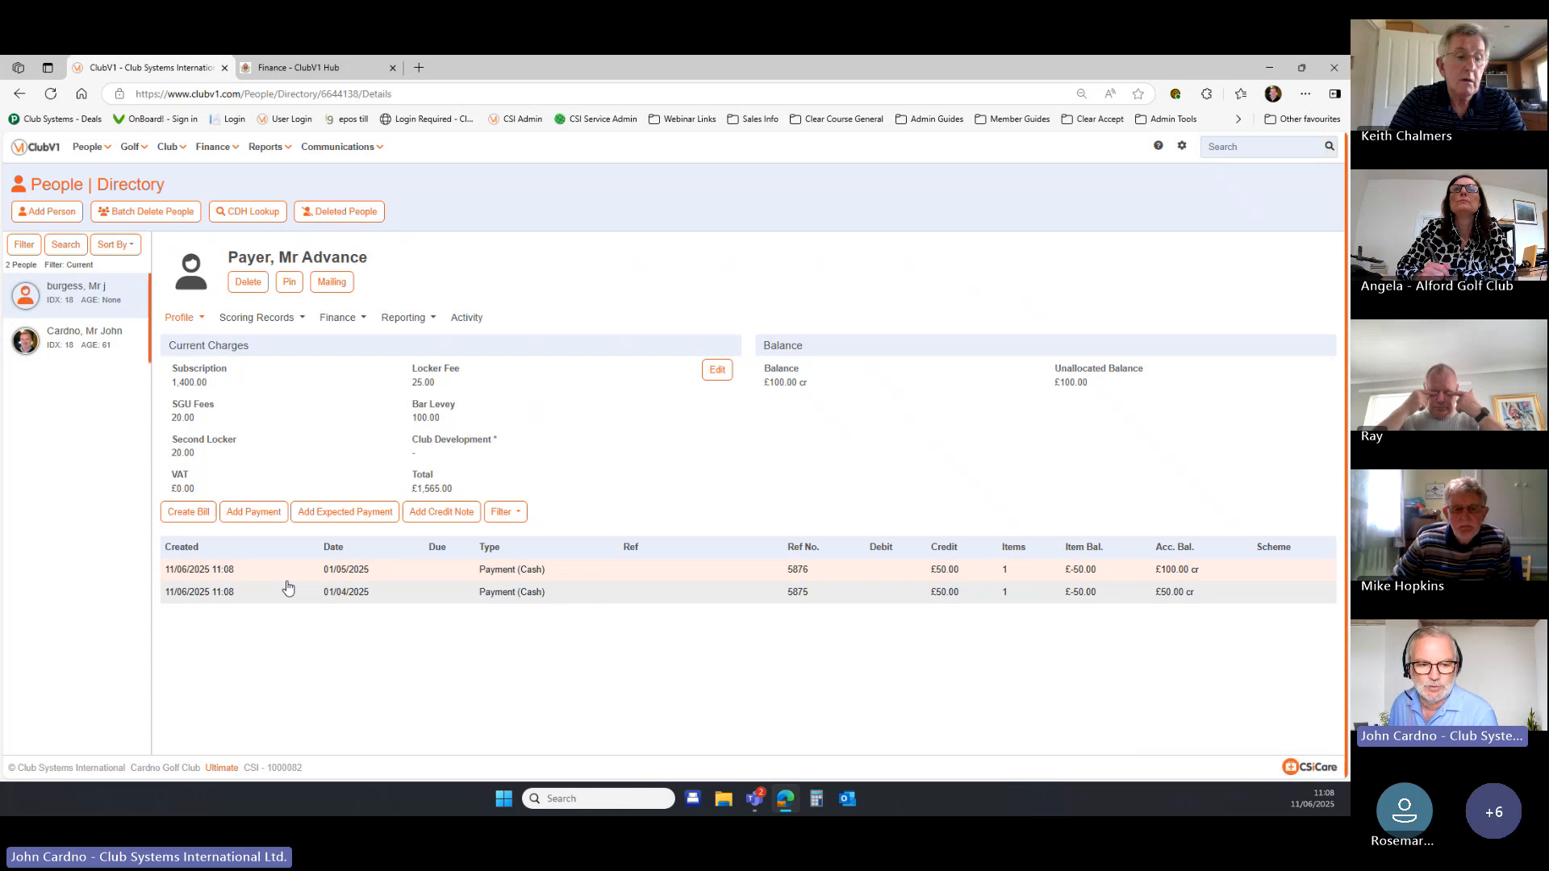
Create an annual bill for the new member, raised 11/06/2025 and due 11/07/2025, with printing on exit turned off.
left_click(190, 515)
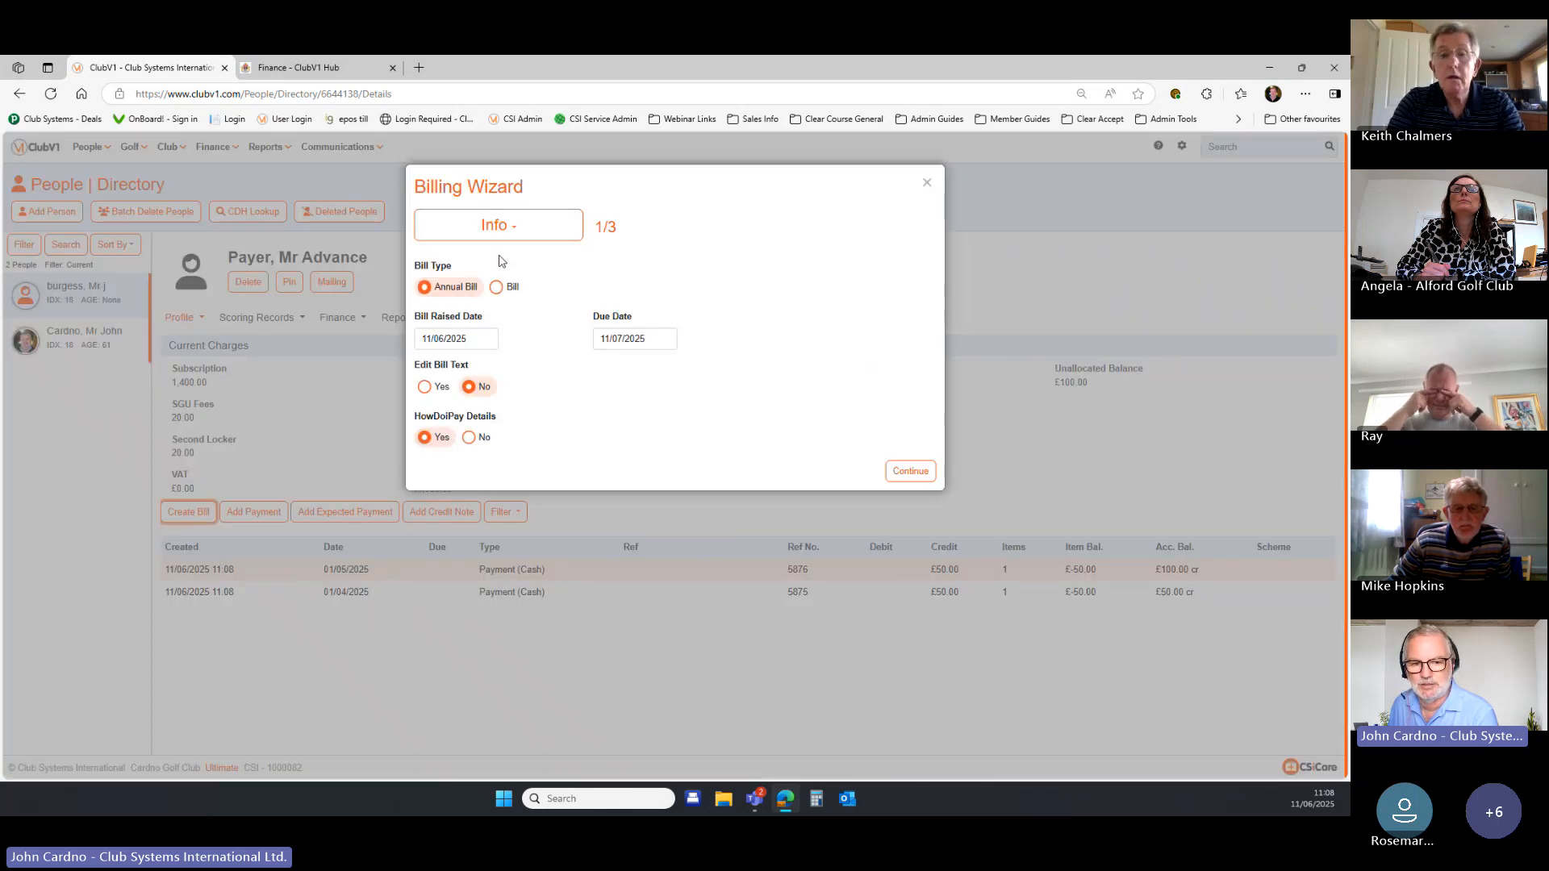
left_click(907, 477)
left_click(899, 572)
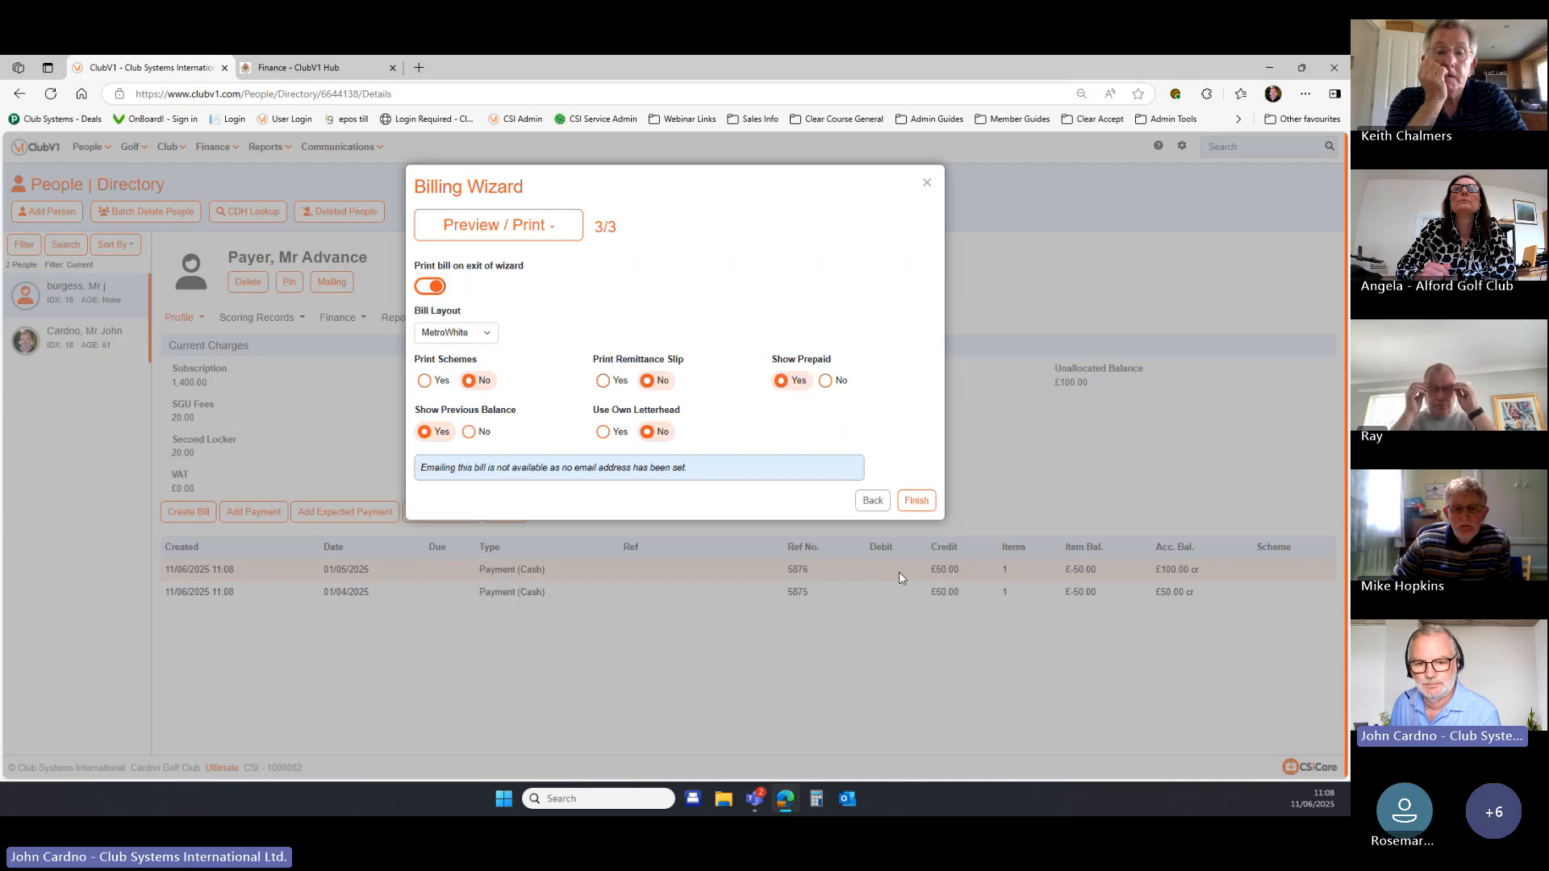
left_click(430, 287)
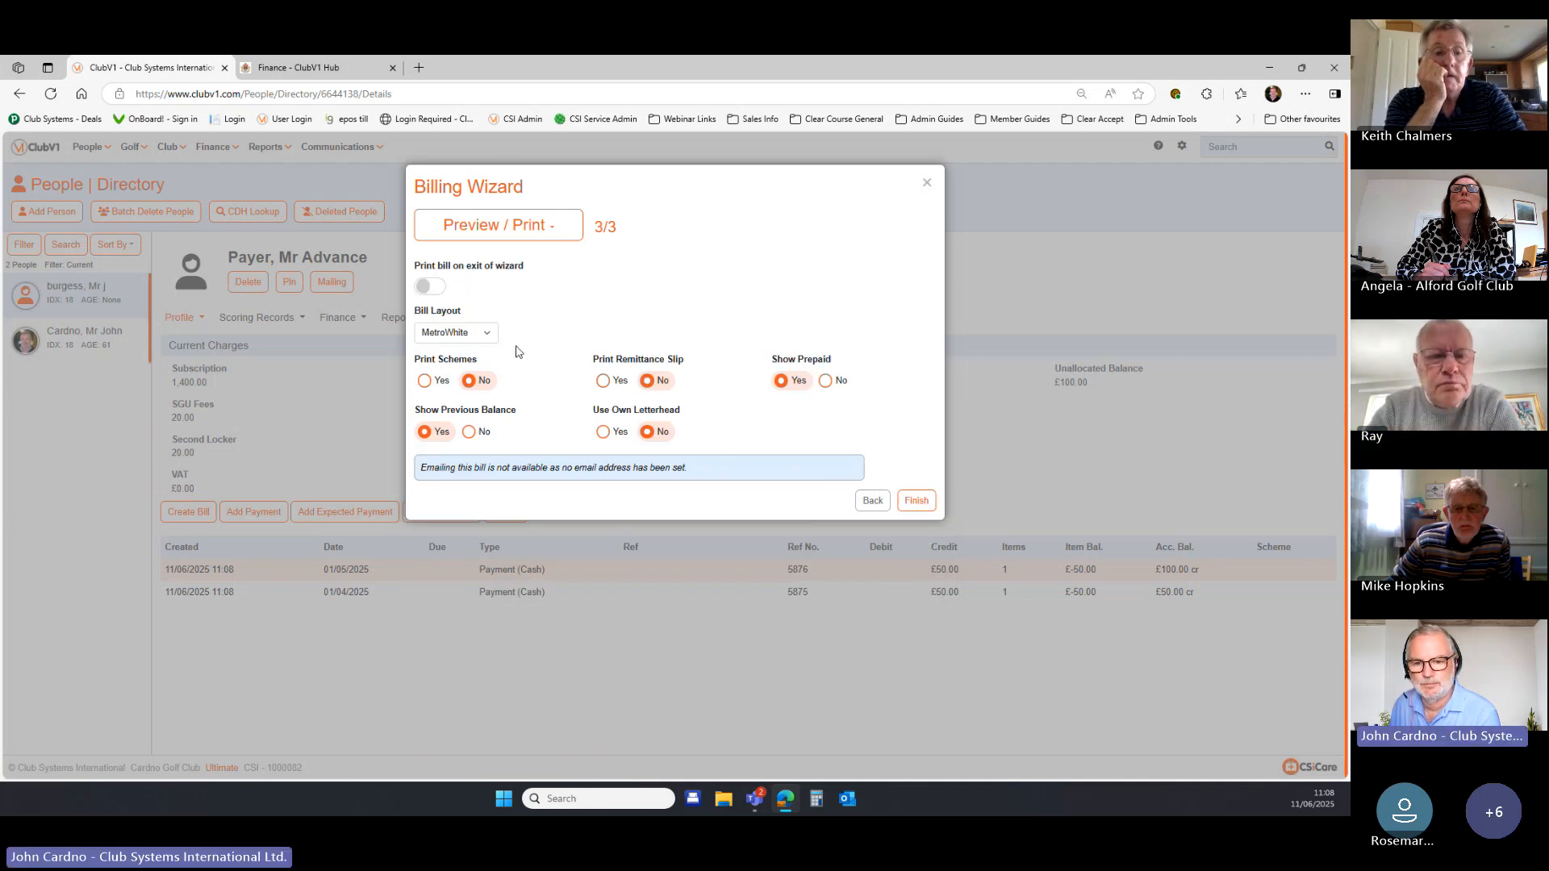
left_click(920, 500)
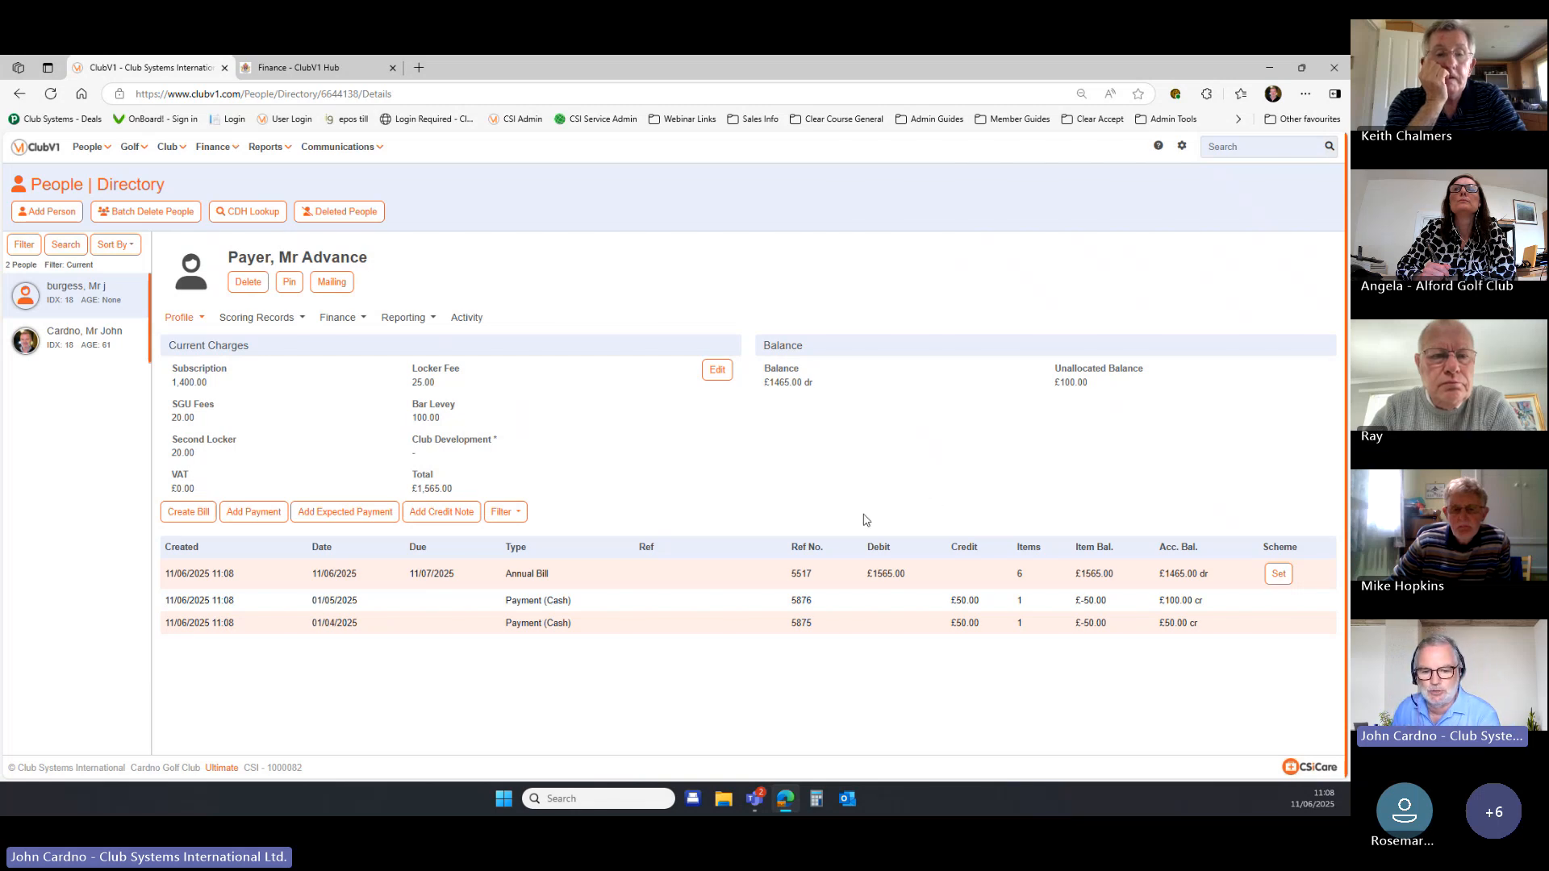
Generate the new member's annual bill in the MetroWhite layout with prepaid and previous balance shown, and examine its charges and totals.
left_click(544, 569)
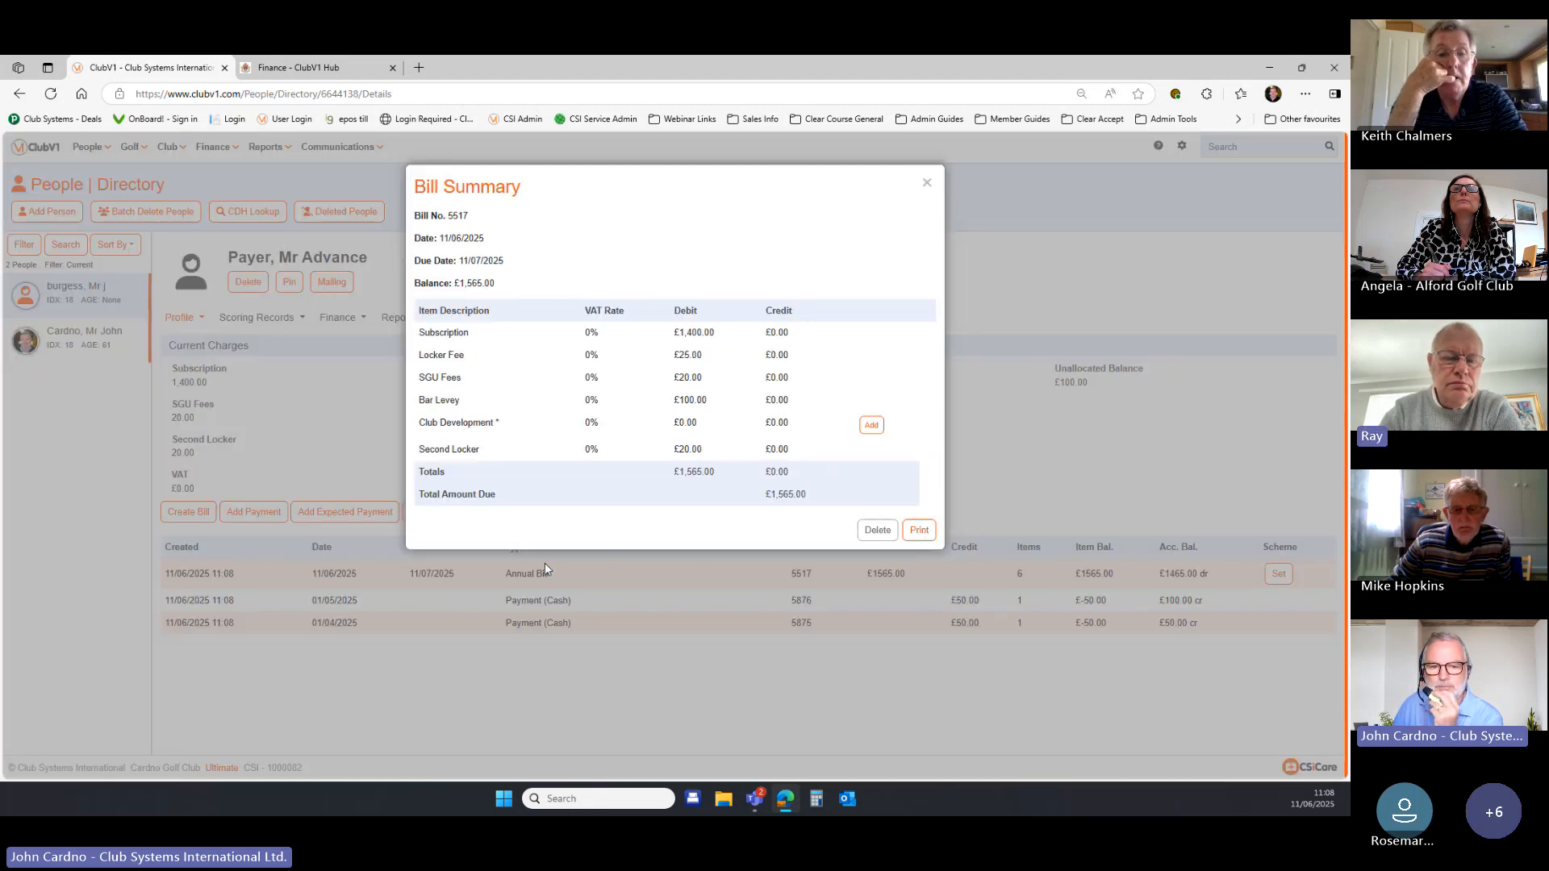
left_click(921, 531)
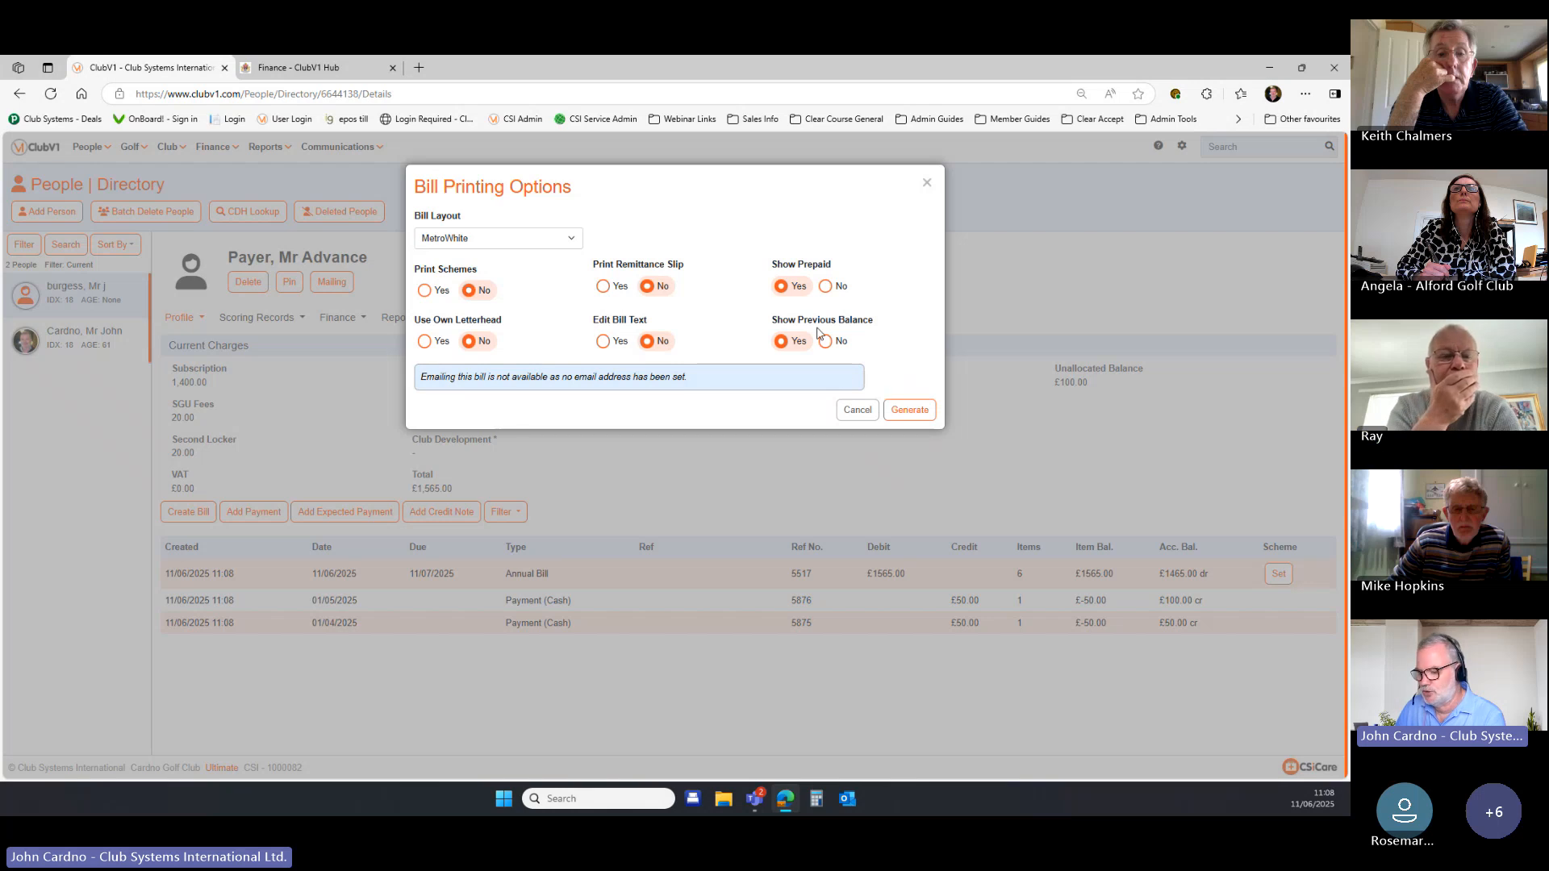
left_click(919, 414)
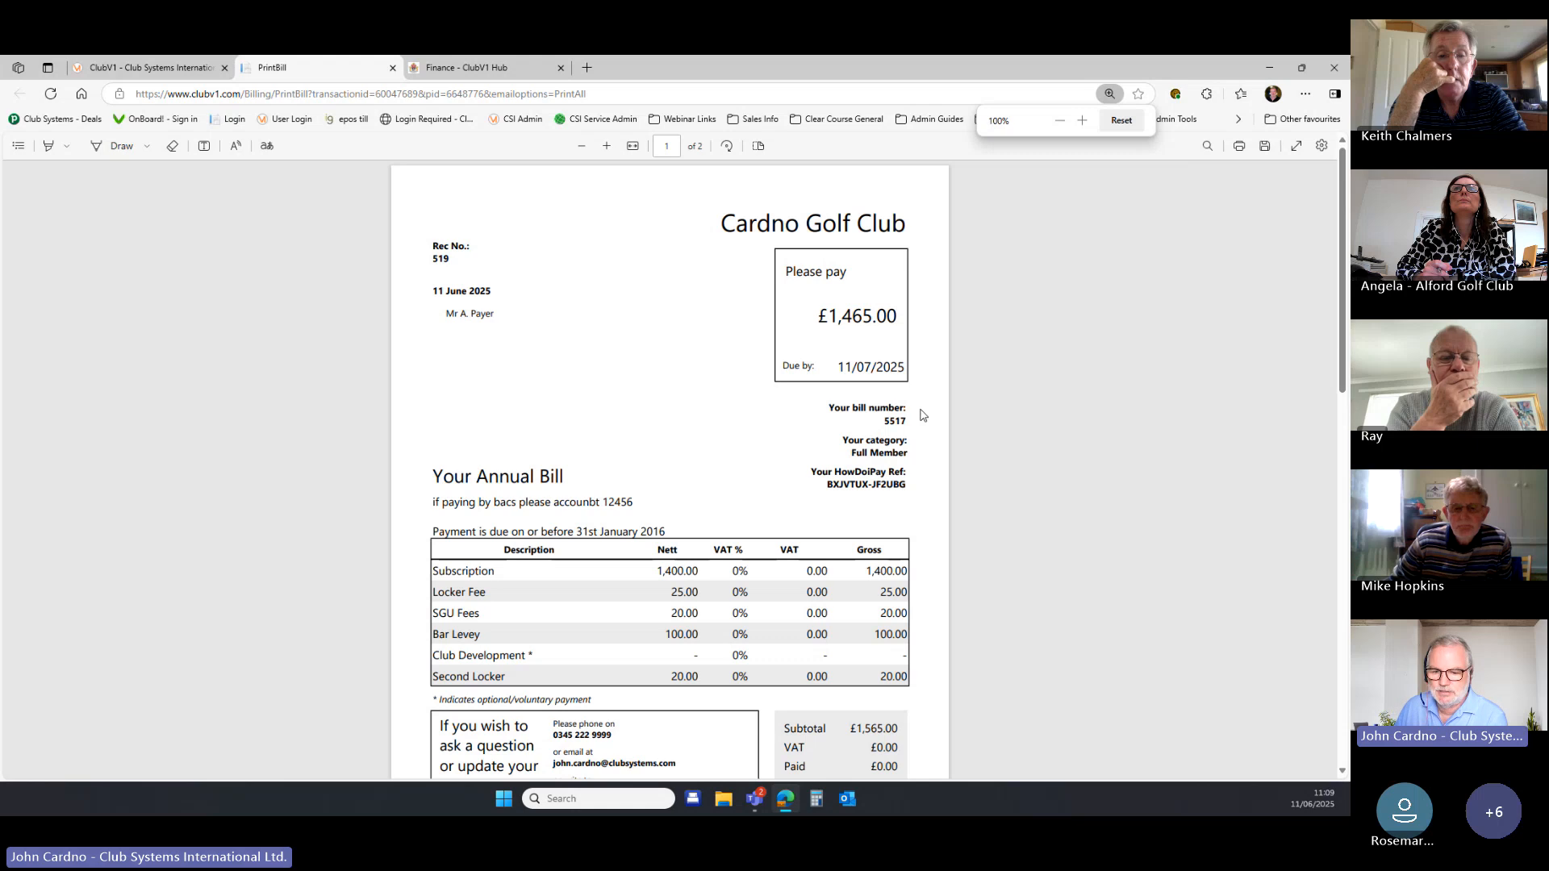
scroll(920, 413, "down", 3)
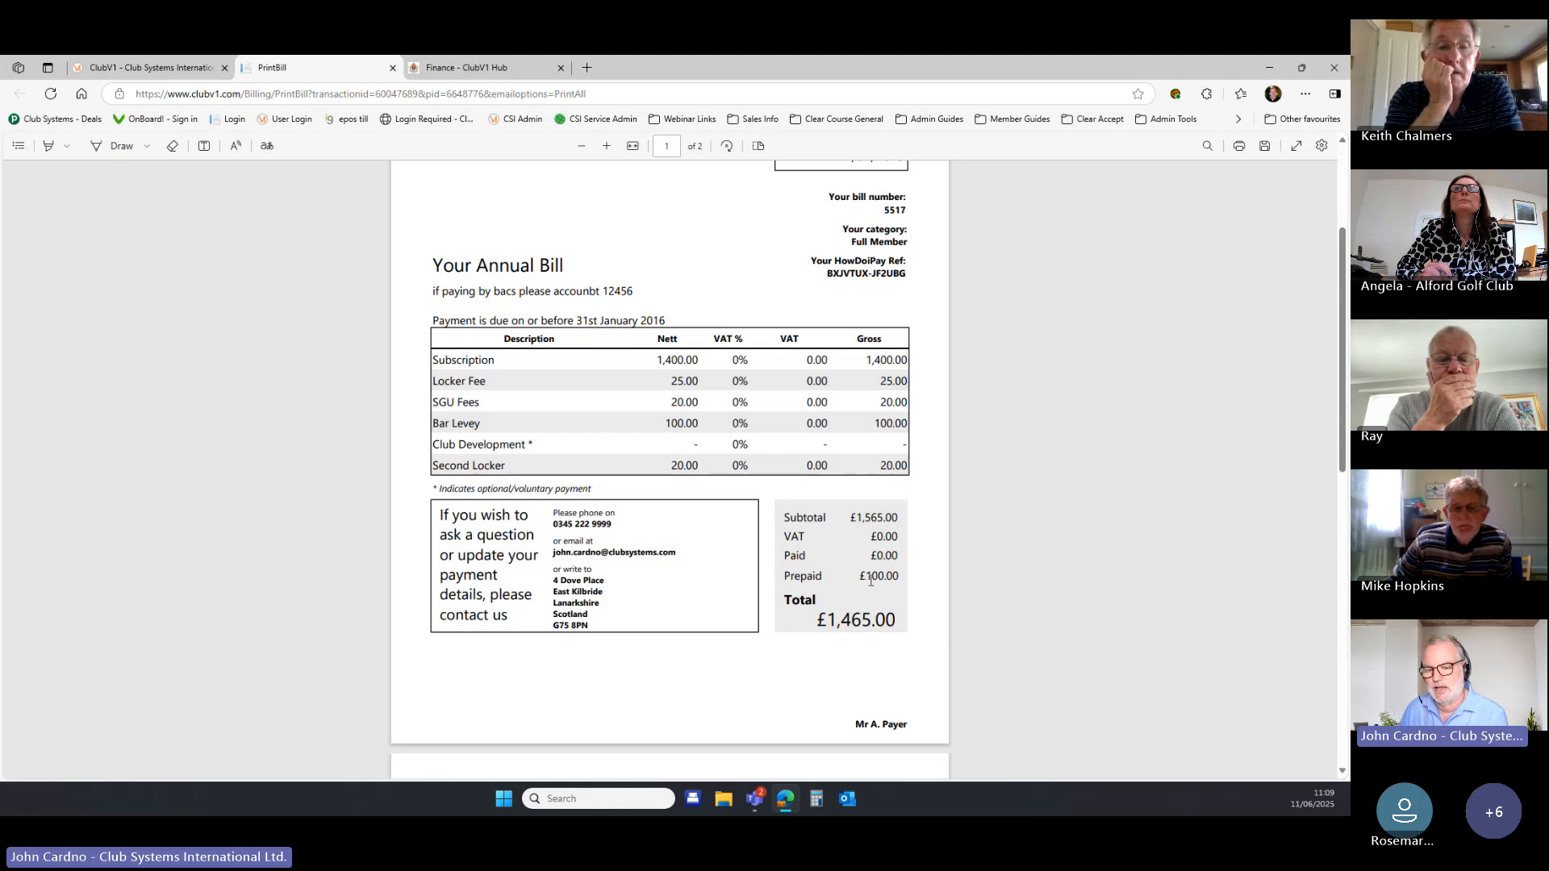
scroll(870, 581, "down", 3)
scroll(867, 583, "up", 3)
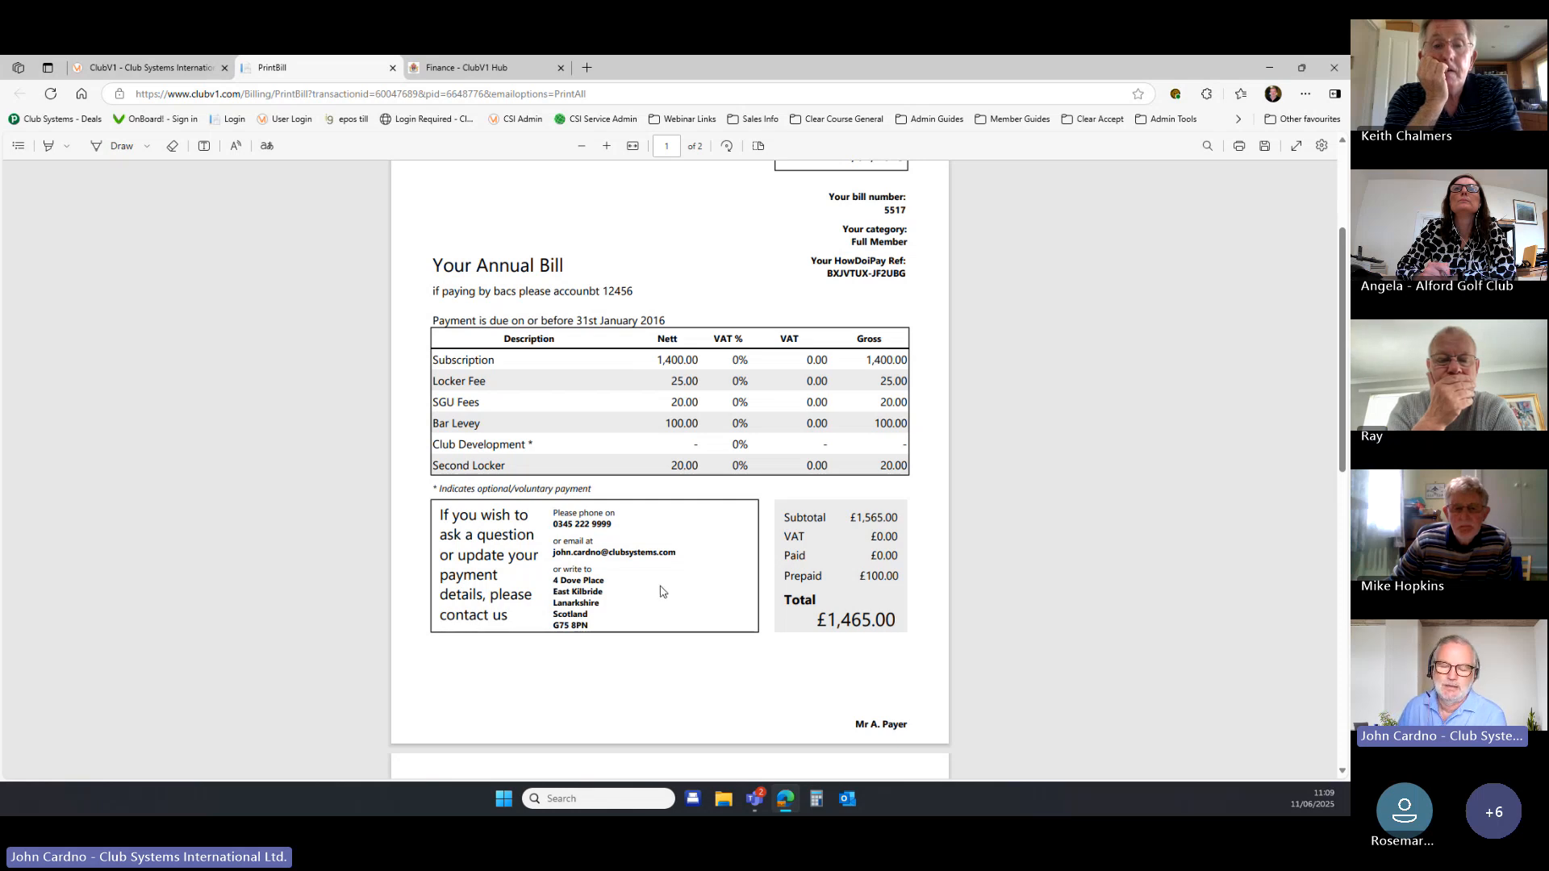
Return to ClubV1 and auto-allocate only the new member's unallocated £100.00 from the list of all bills.
left_click(150, 67)
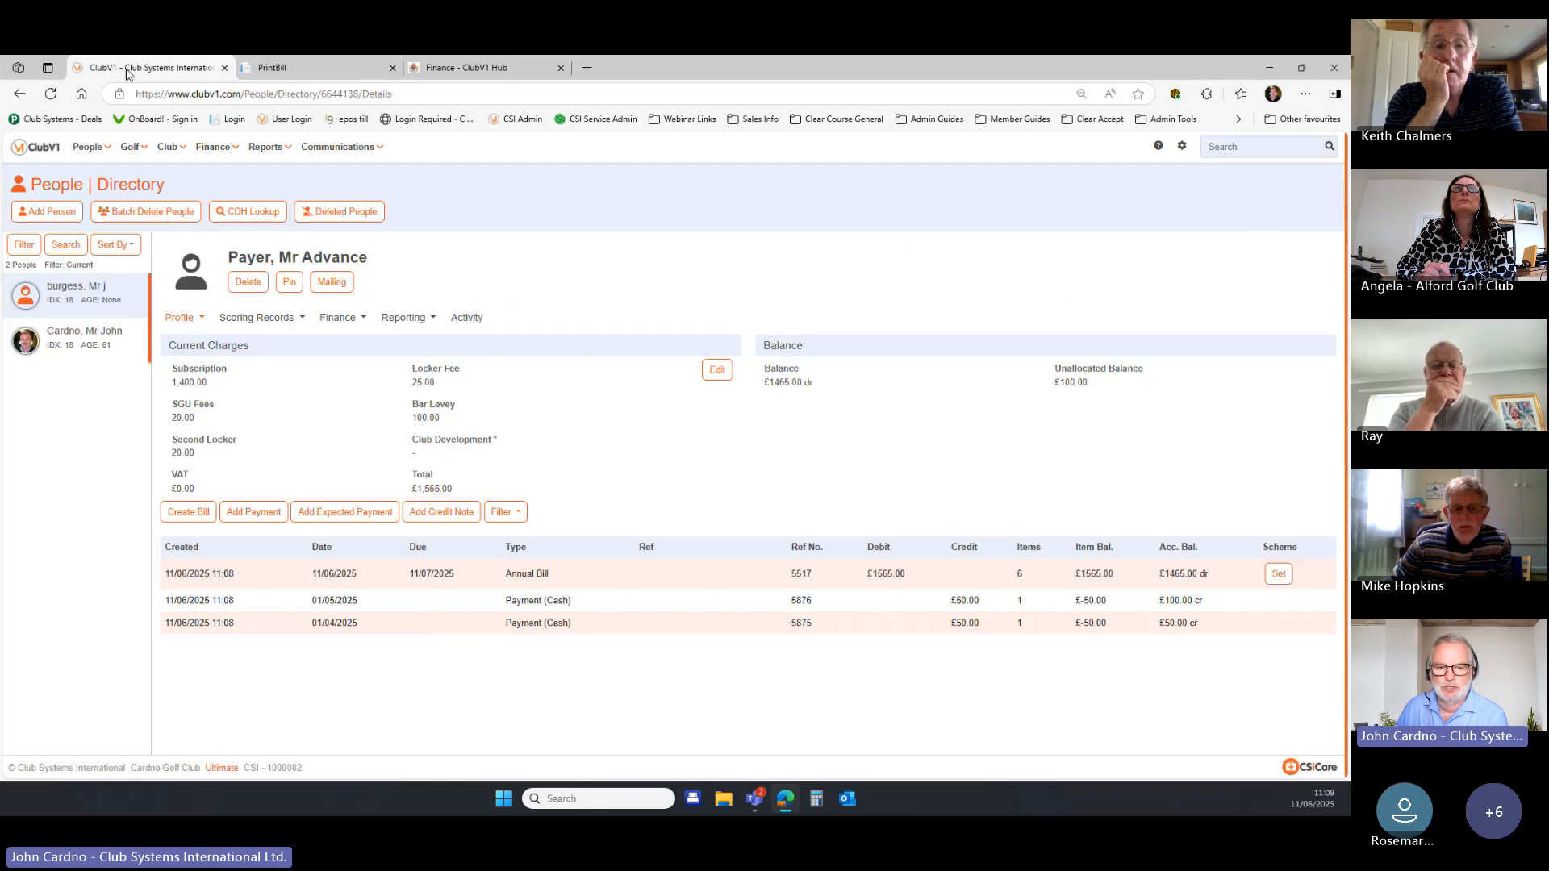
left_click(216, 146)
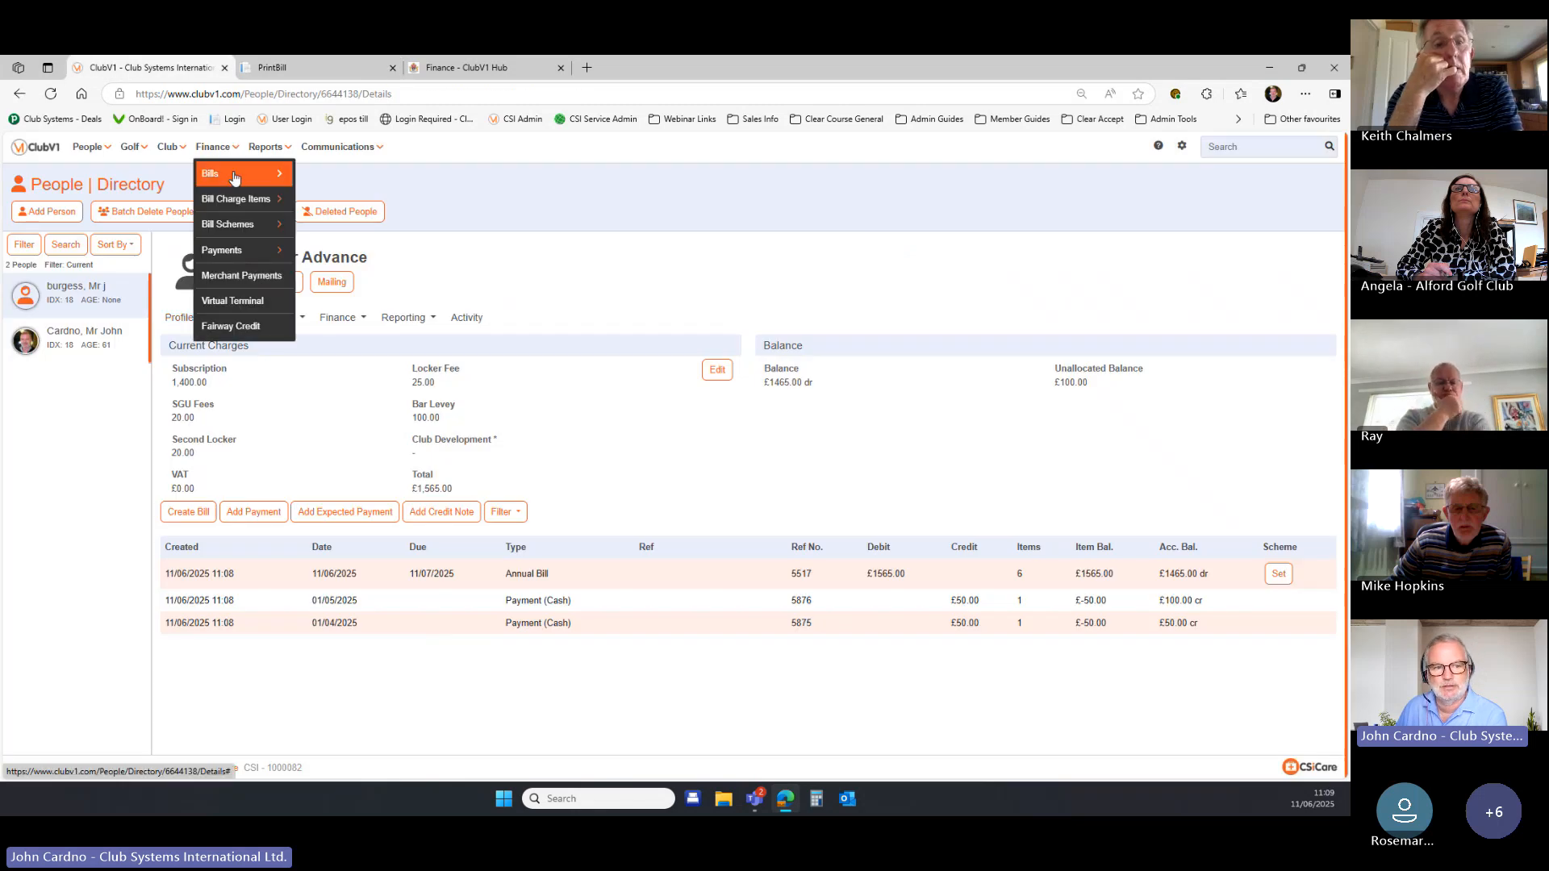
mouse_move(266, 174)
left_click(330, 185)
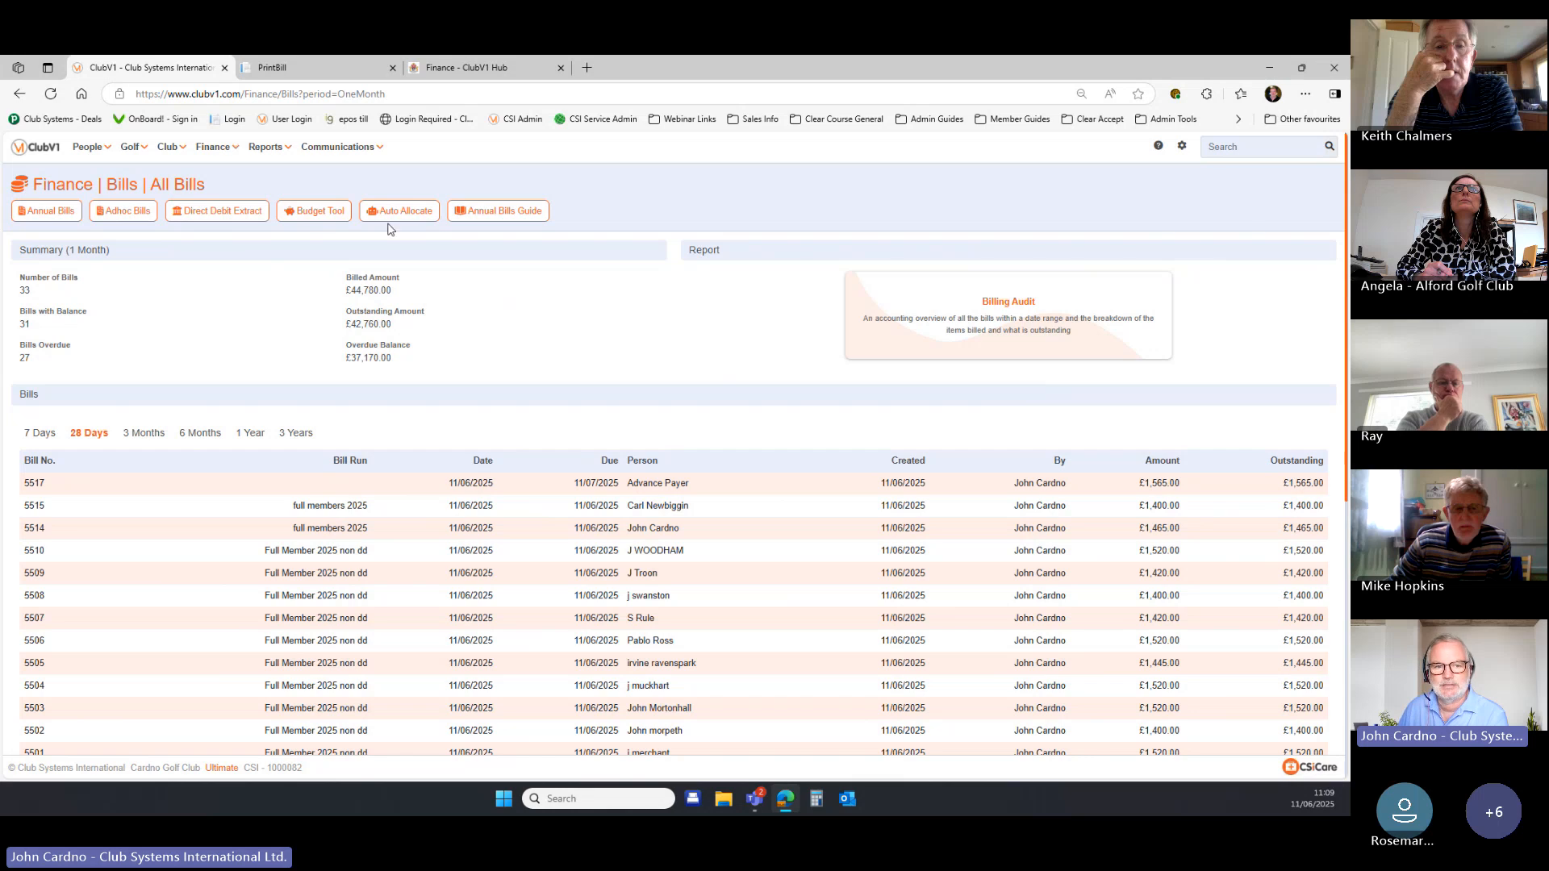
left_click(391, 214)
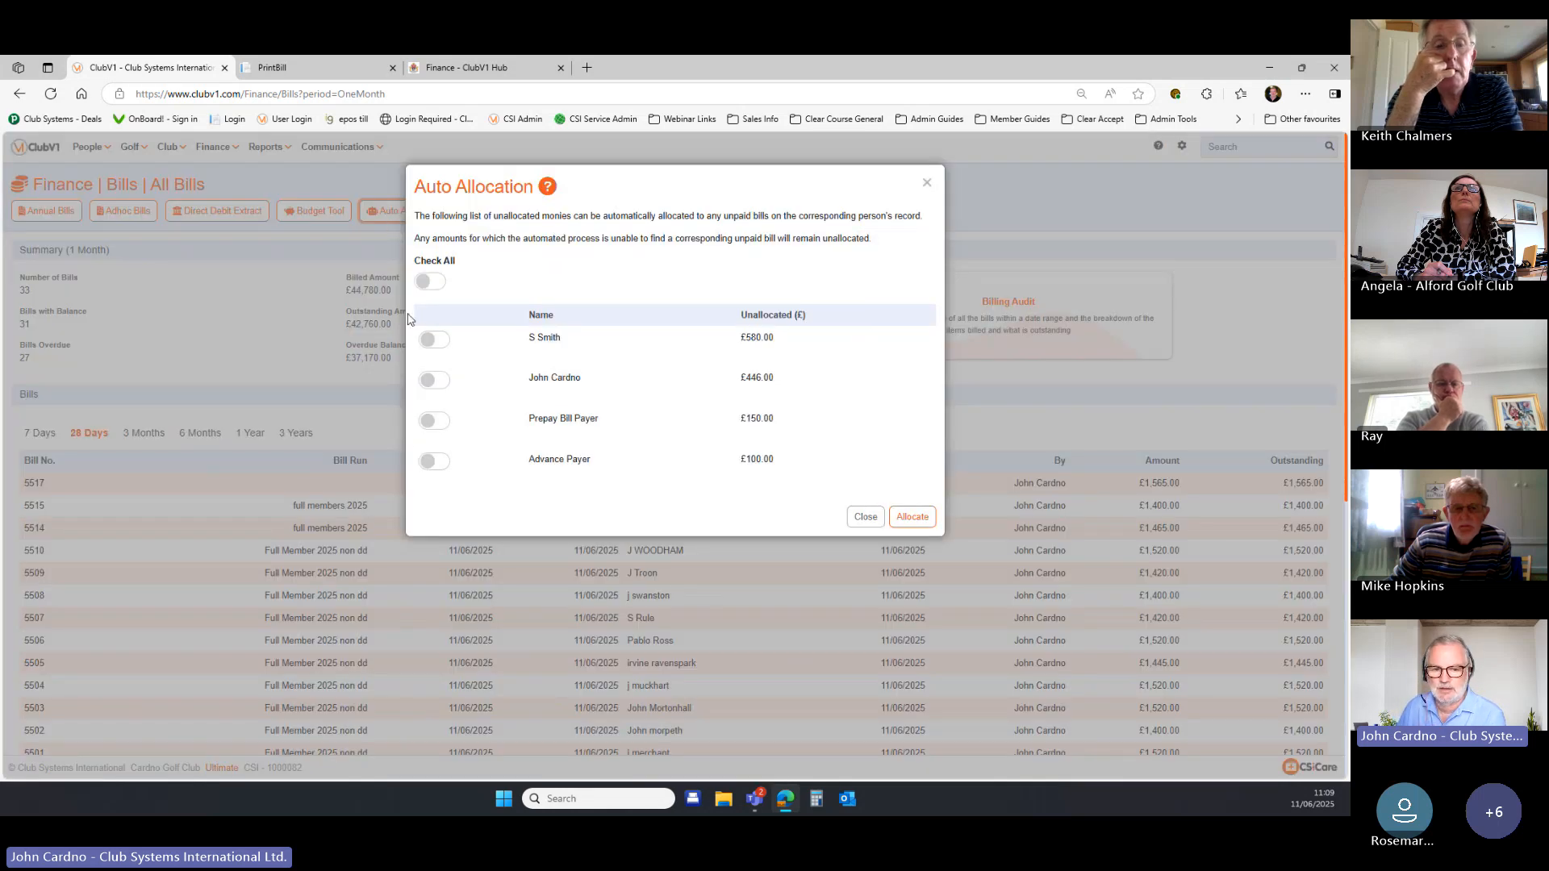
left_click(440, 461)
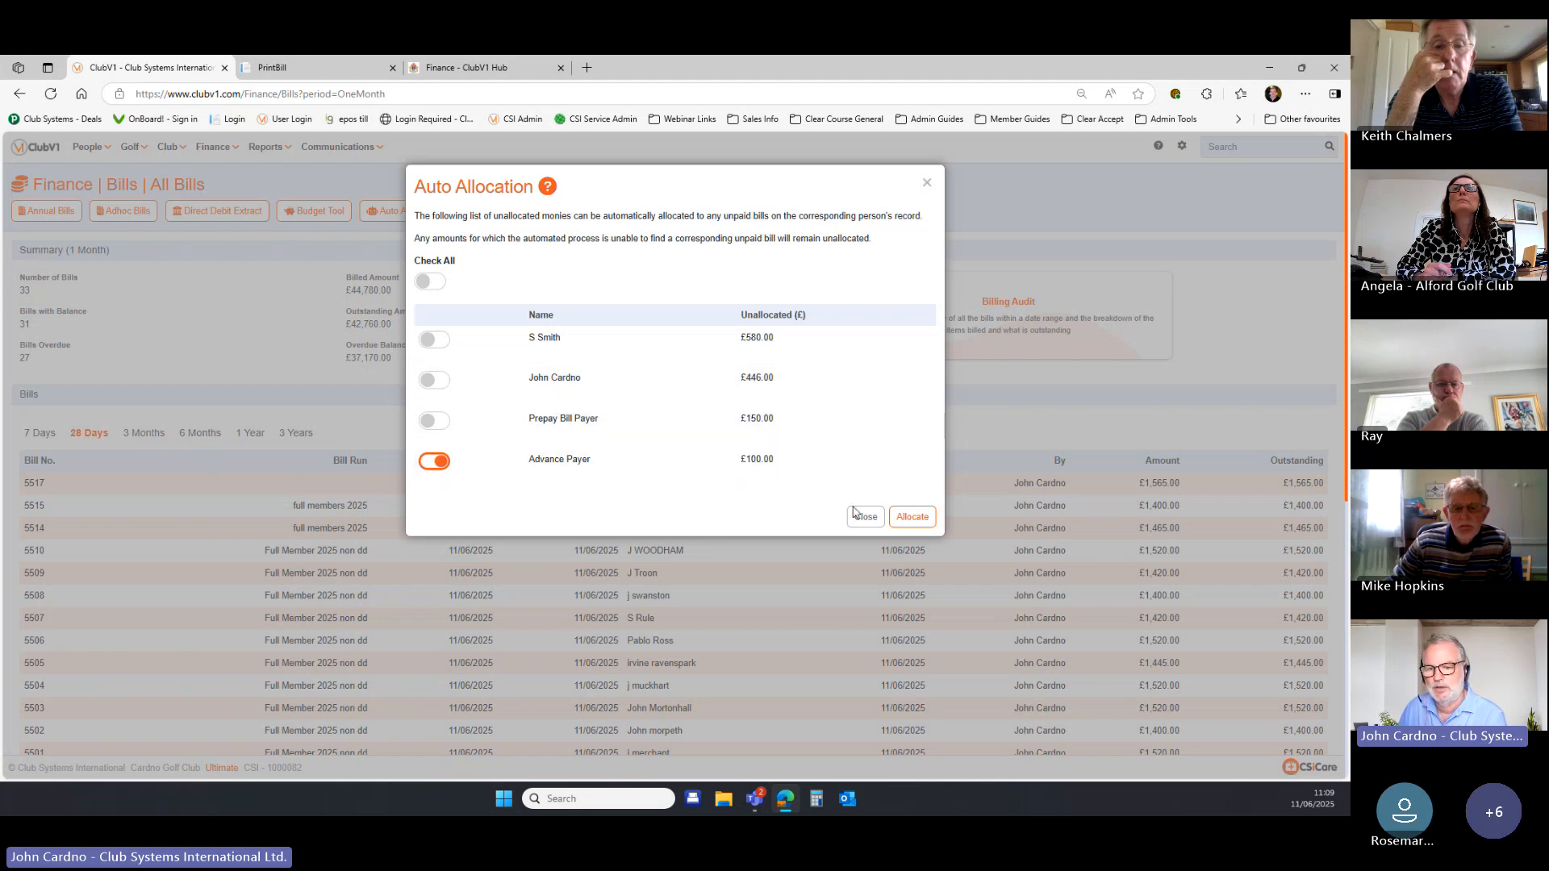
left_click(913, 517)
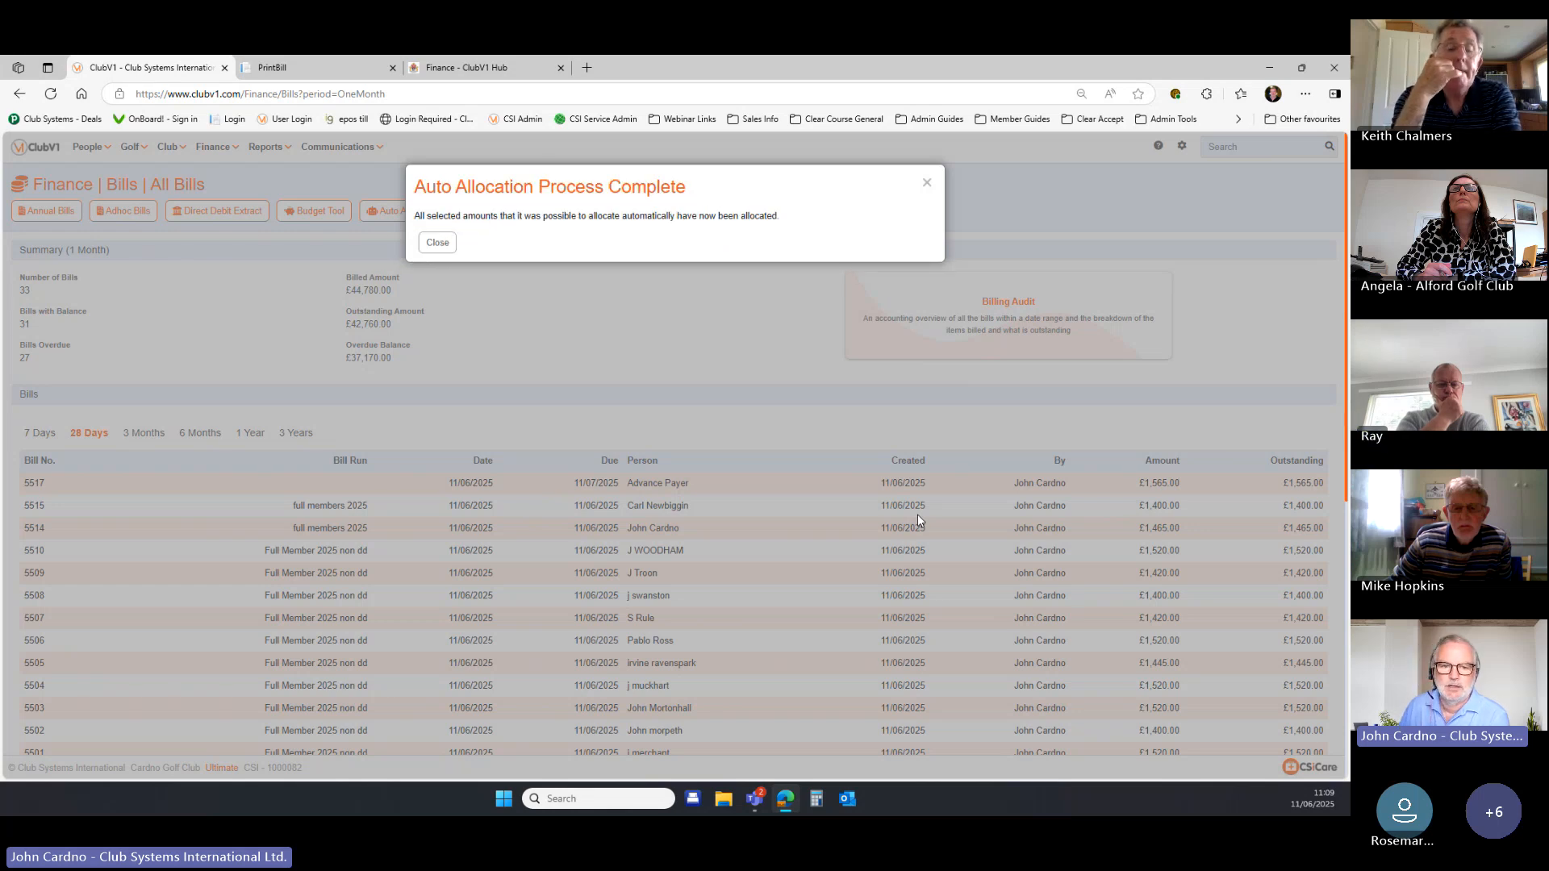
left_click(437, 243)
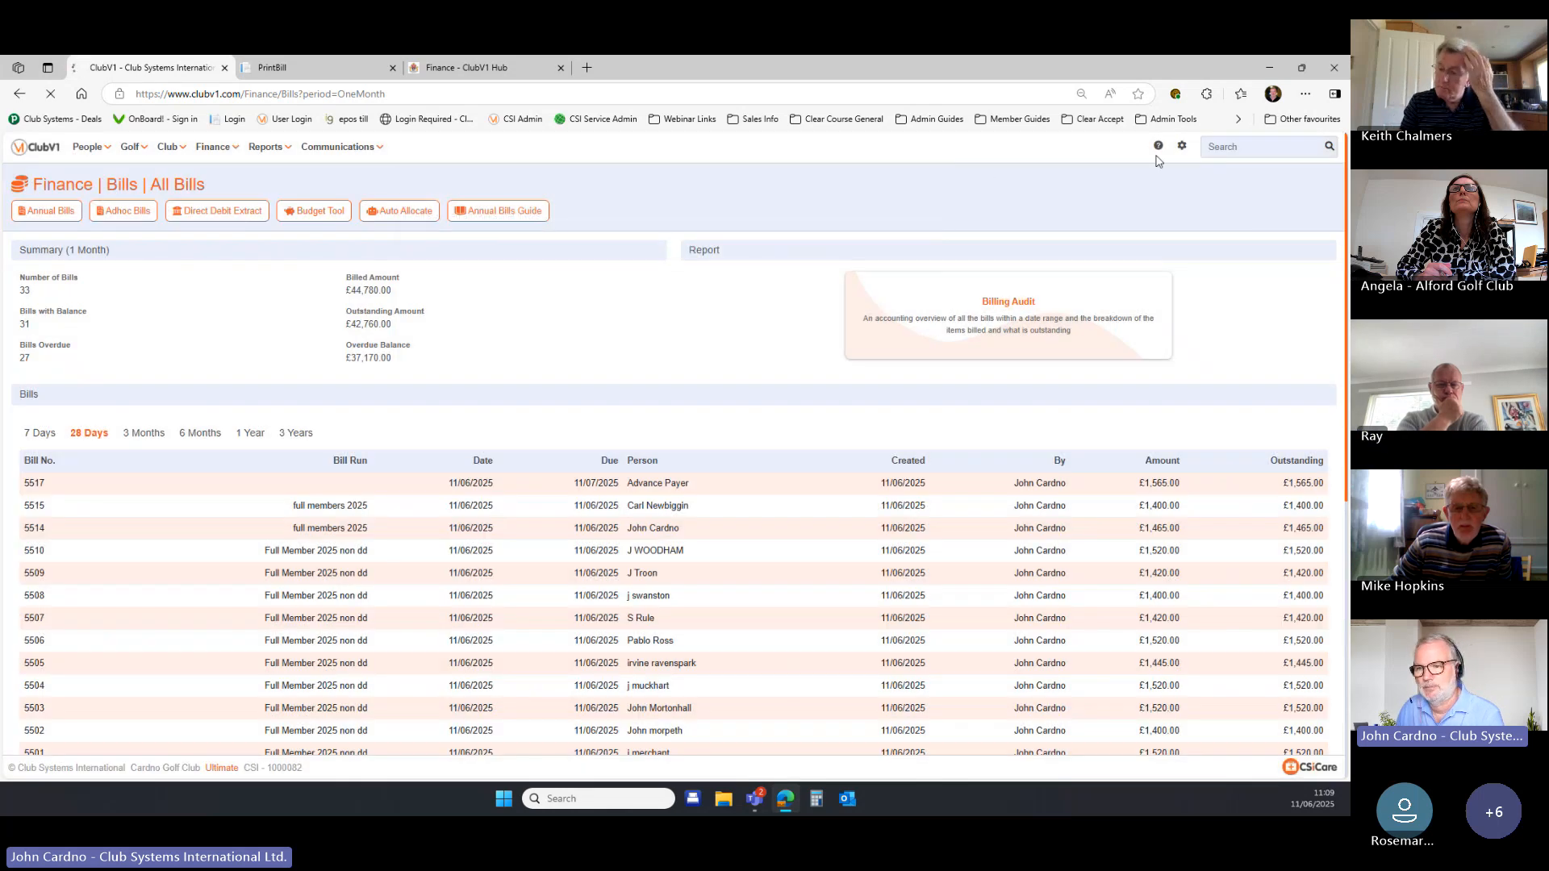
Search all records for "pre" and open the matching prepaying member's account.
left_click(1218, 147)
type("rep")
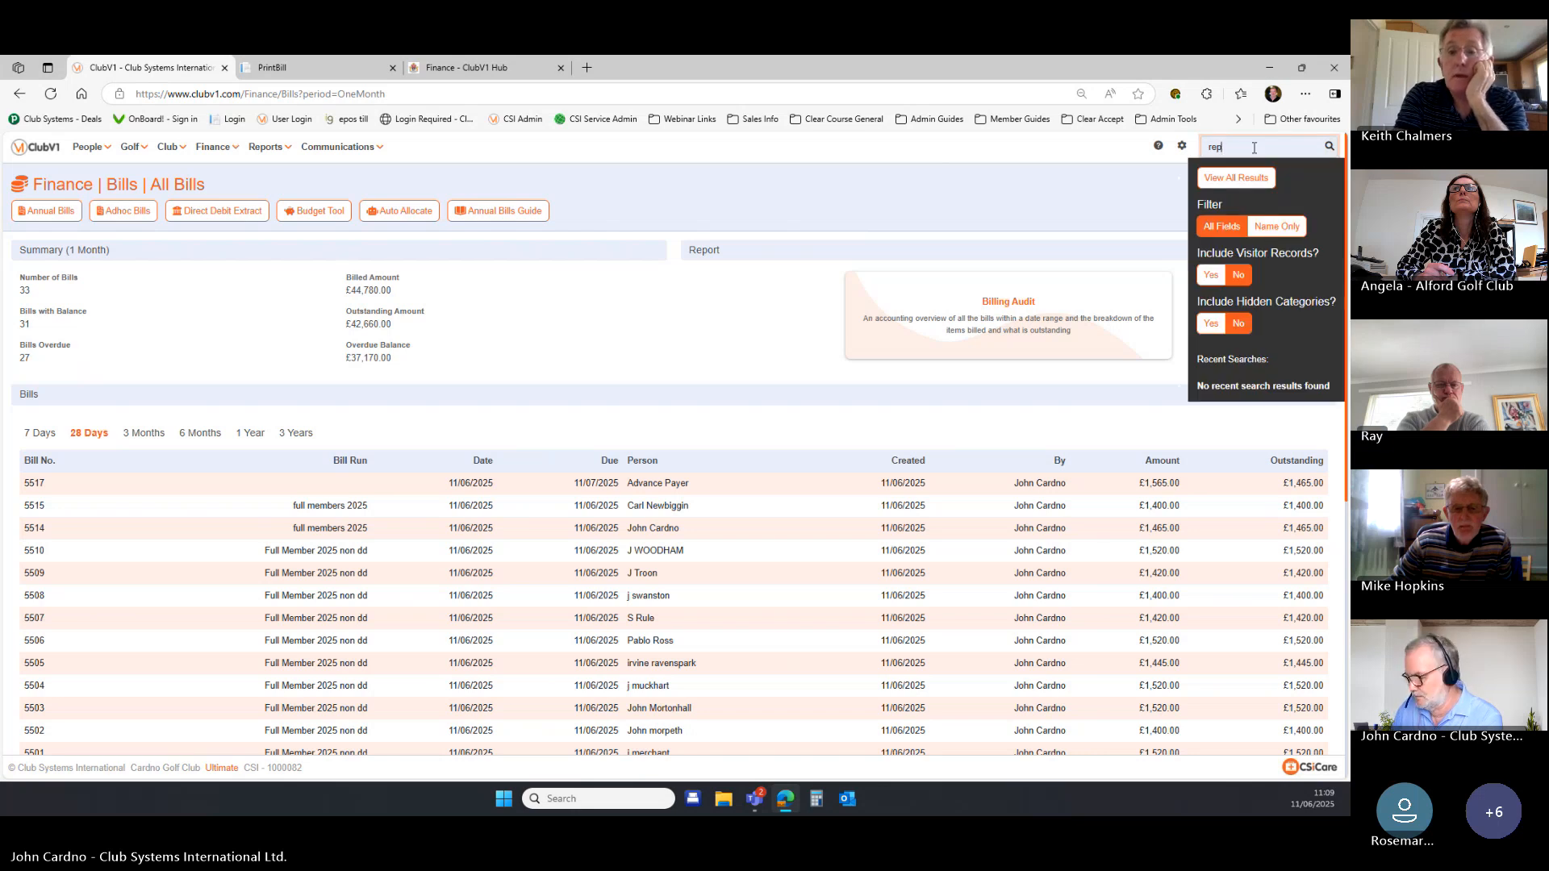
key("BackSpace")
type("pr")
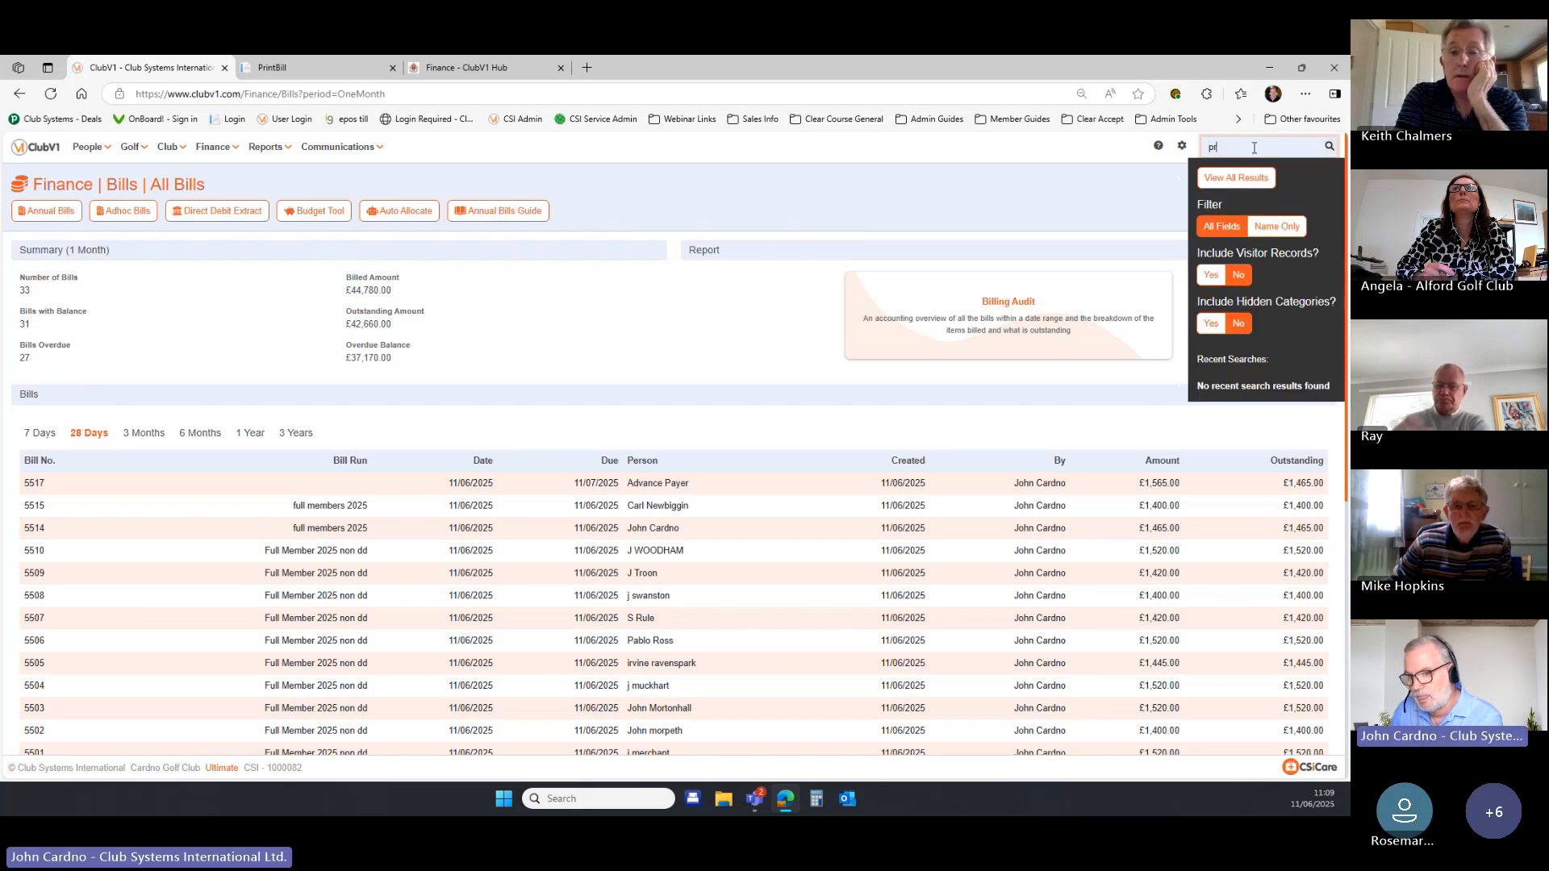
type("e")
left_click(1240, 172)
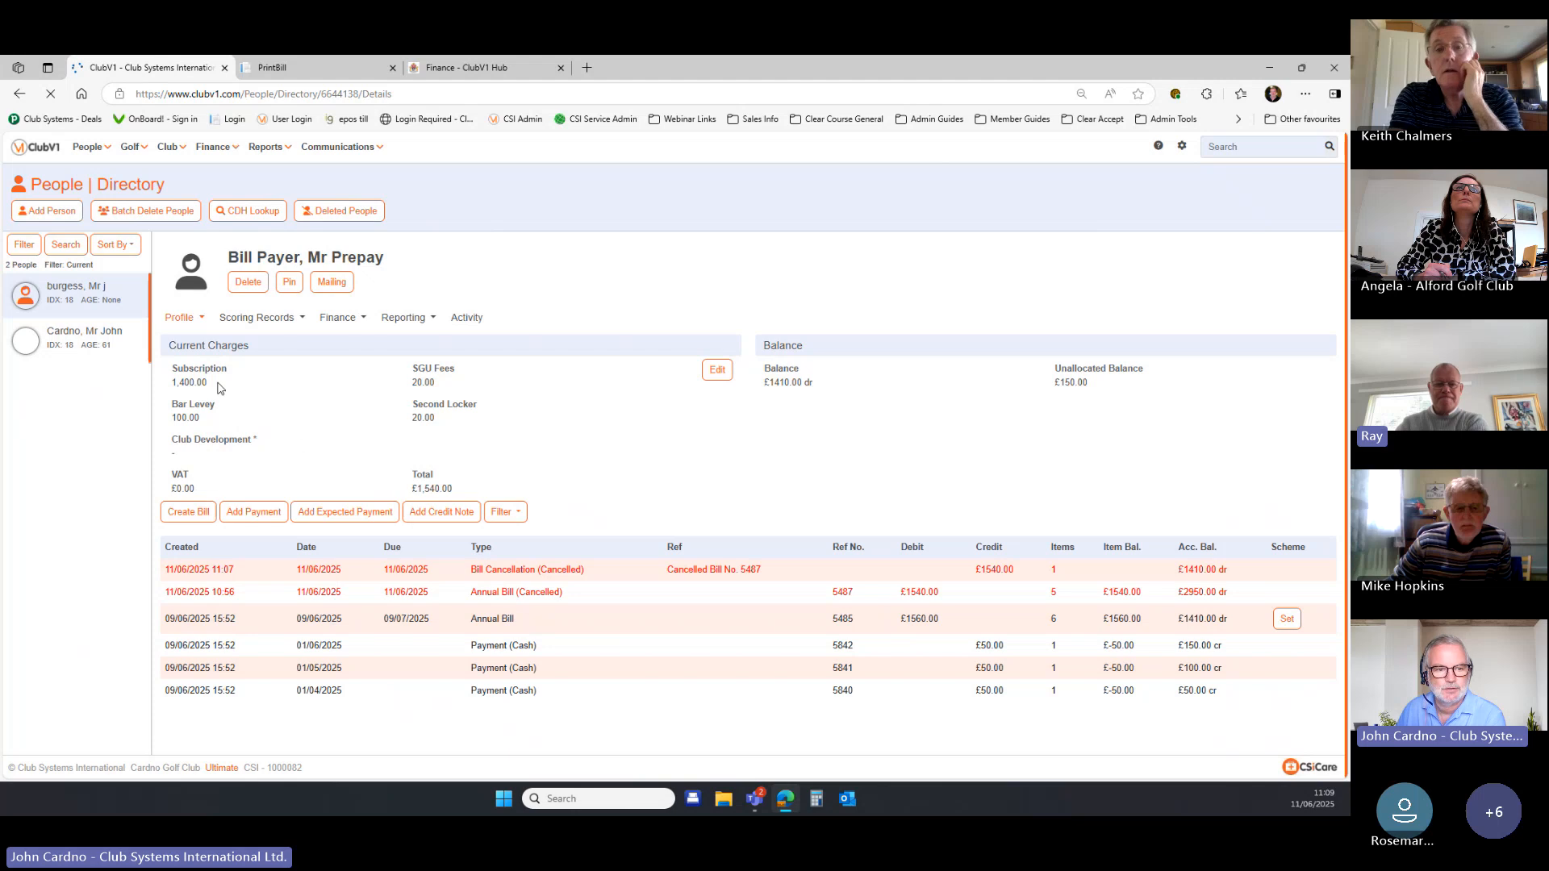
Filter the people directory with the saved All Members filter.
left_click(51, 212)
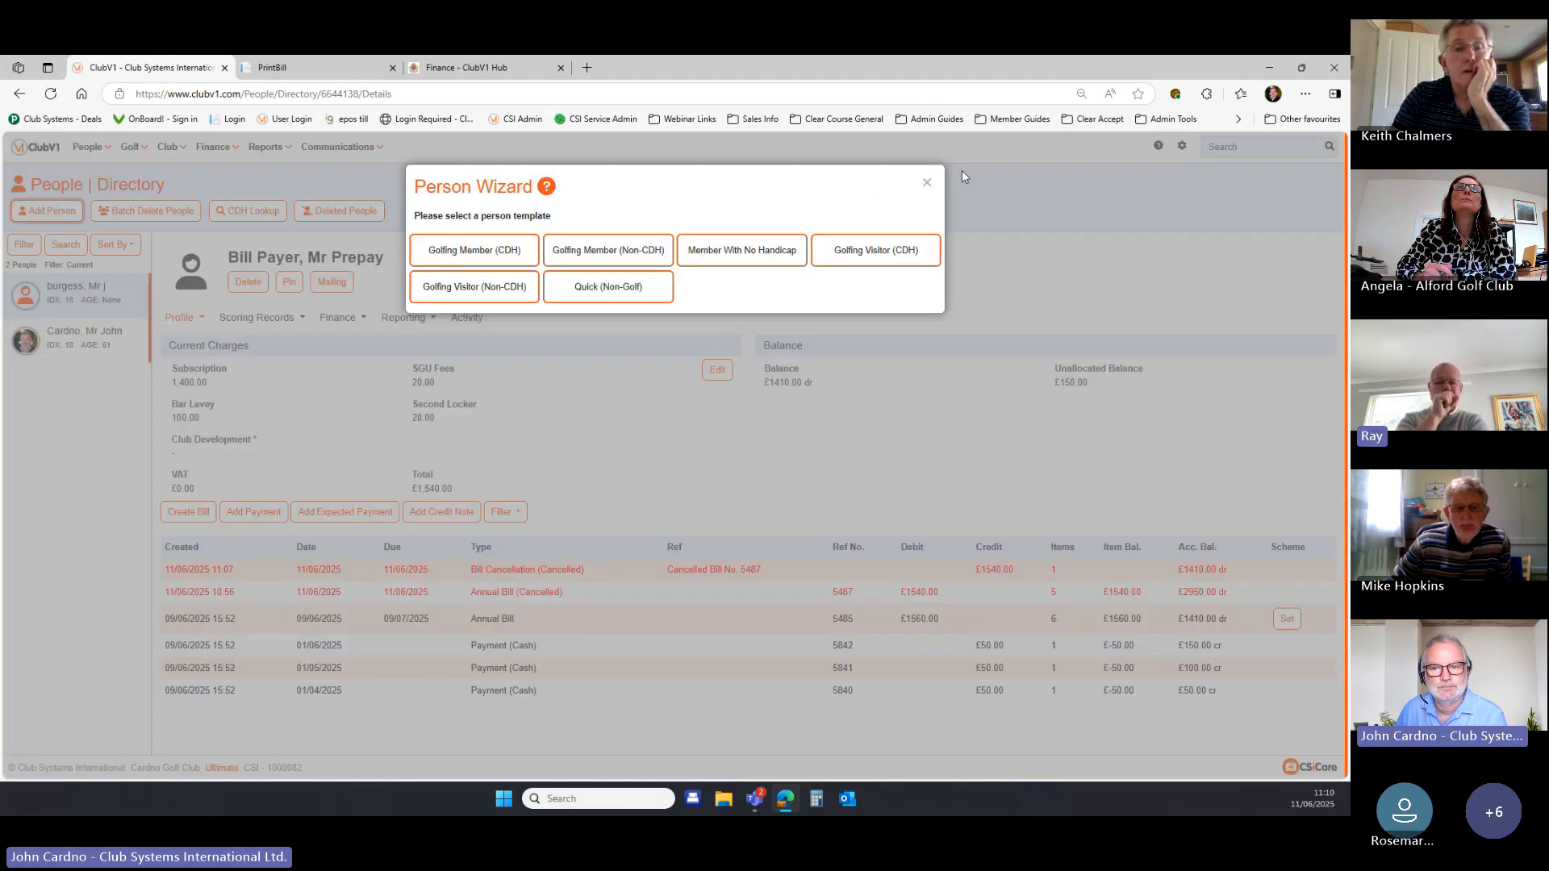
left_click(927, 187)
left_click(24, 245)
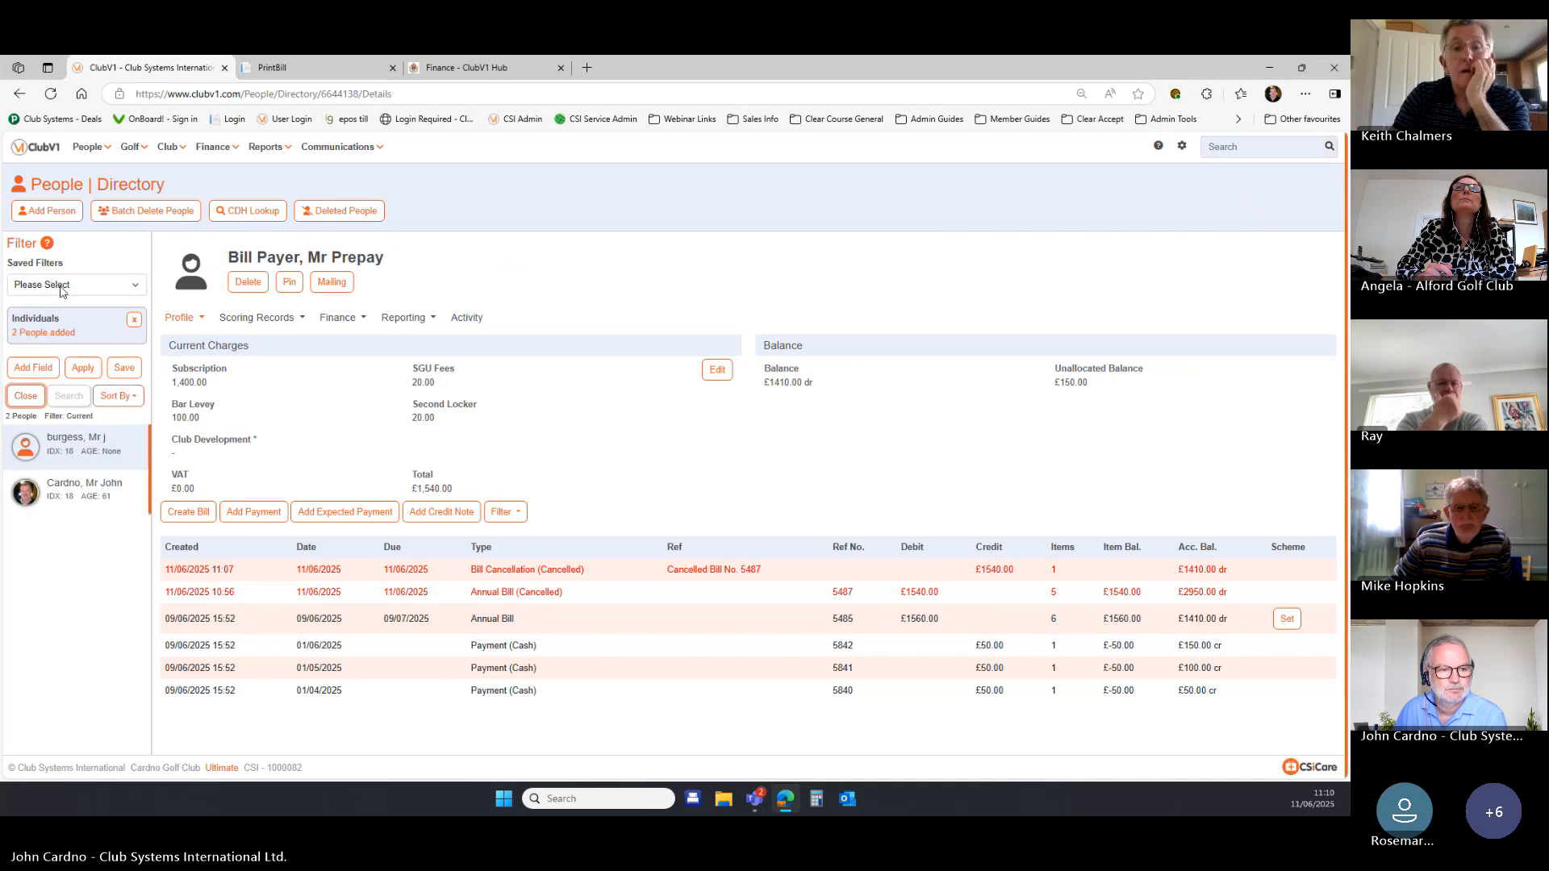
left_click(65, 288)
left_click(39, 341)
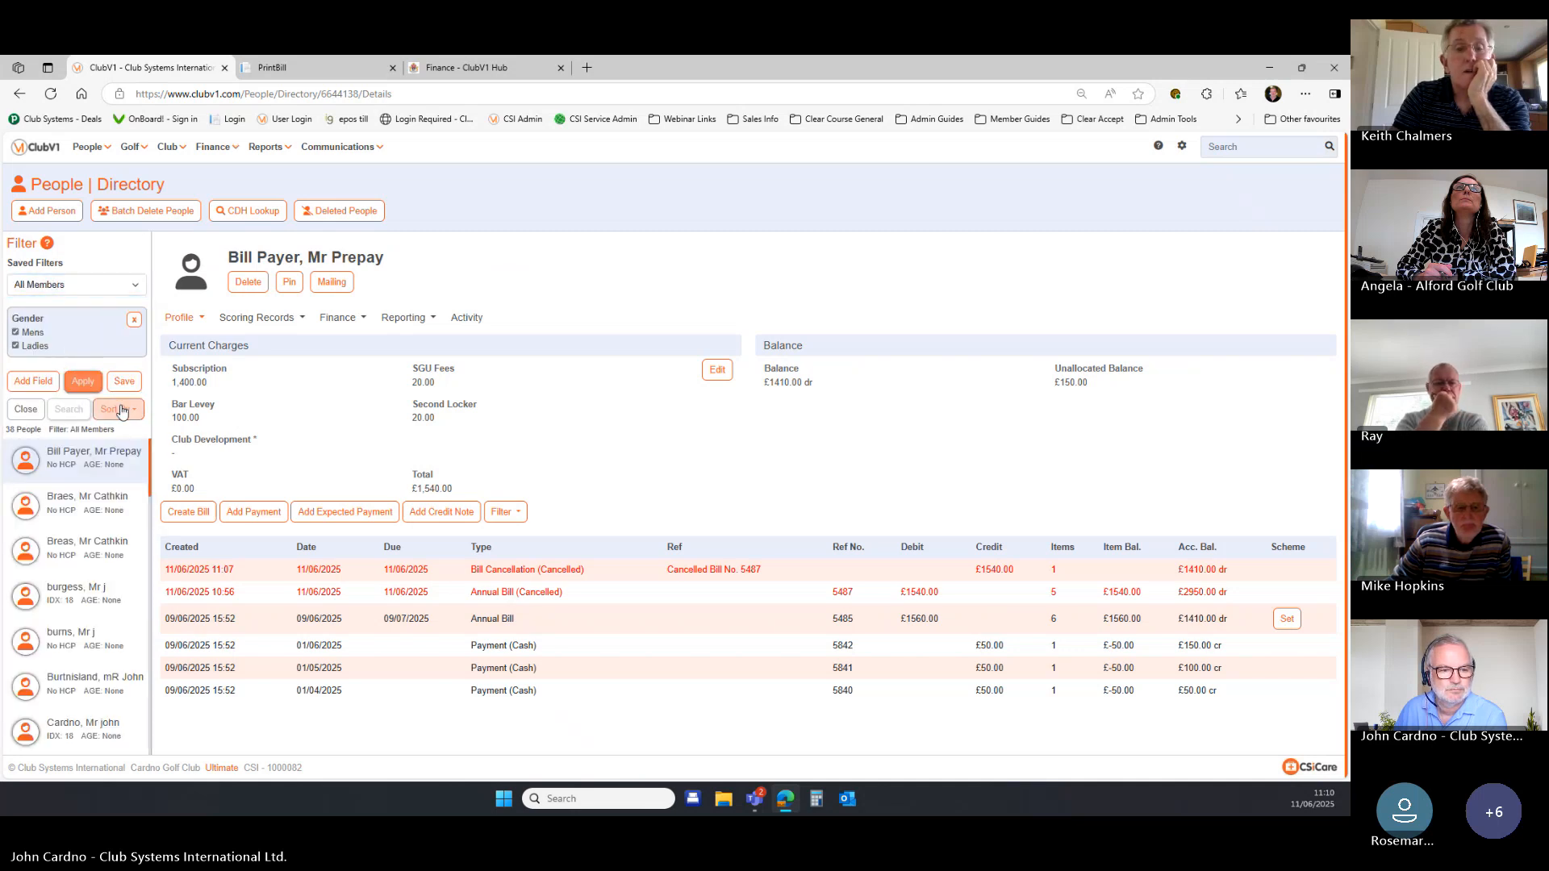
Search for "pre" again, reopen the prepaying member's account and look through the directory list for the new member.
left_click(1267, 148)
type("p")
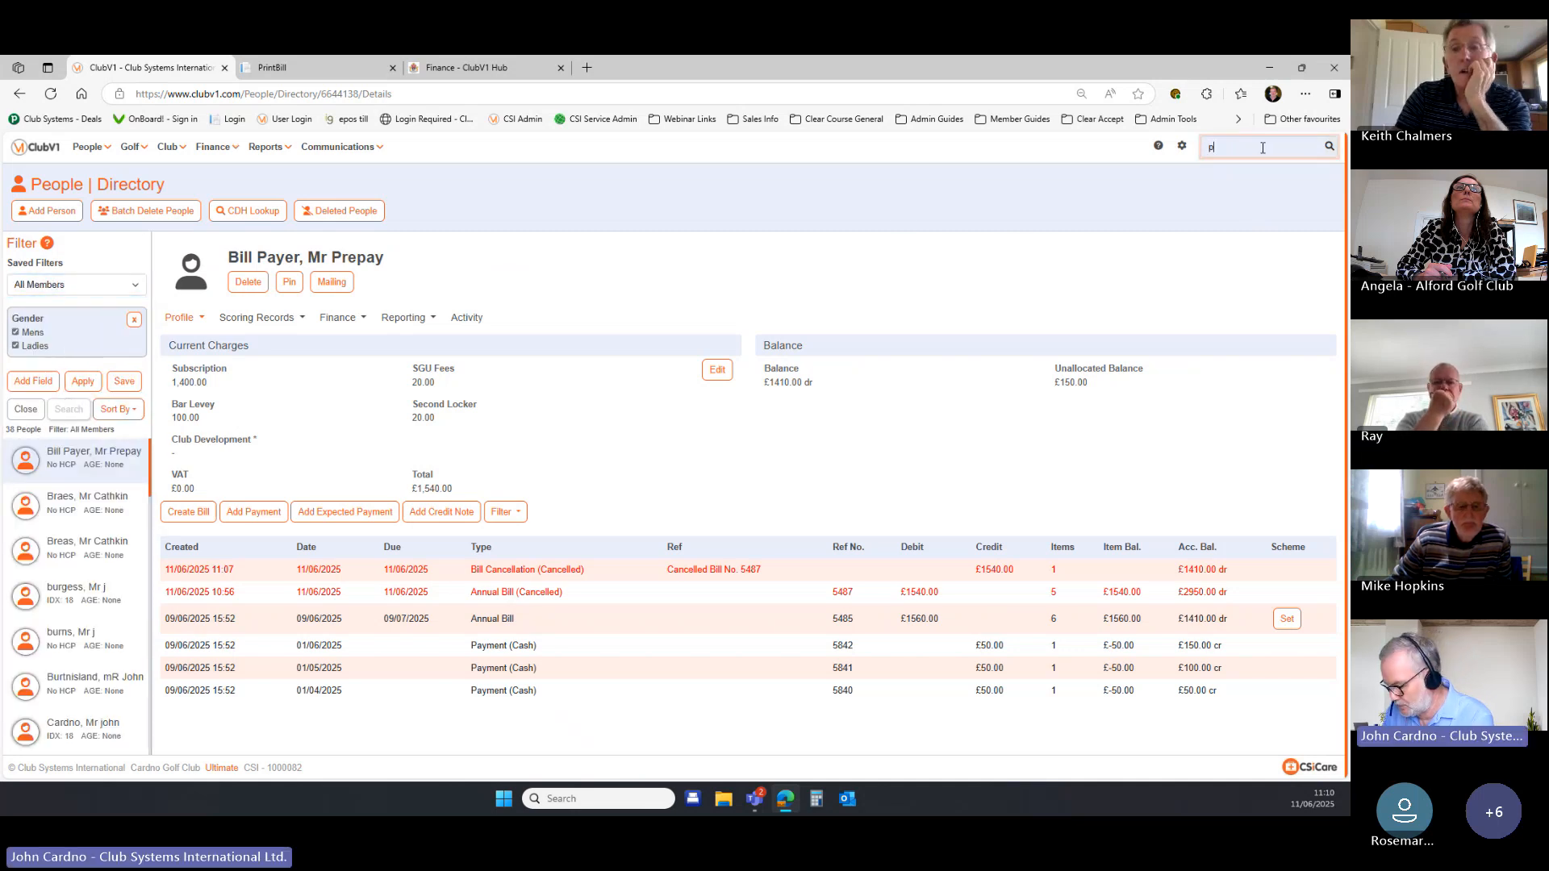
type("re")
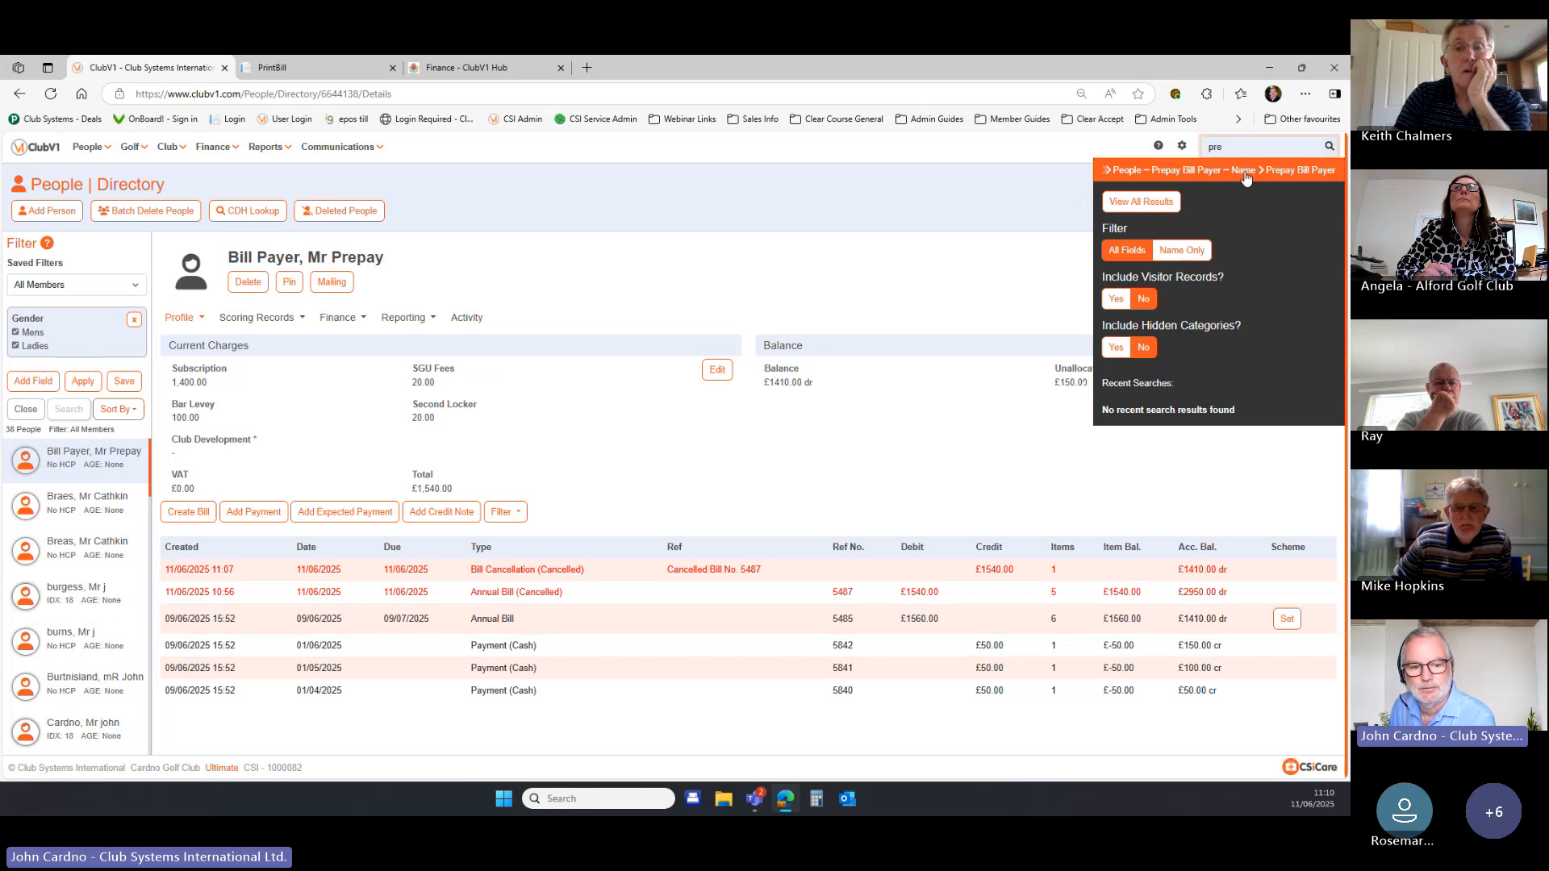
left_click(1248, 179)
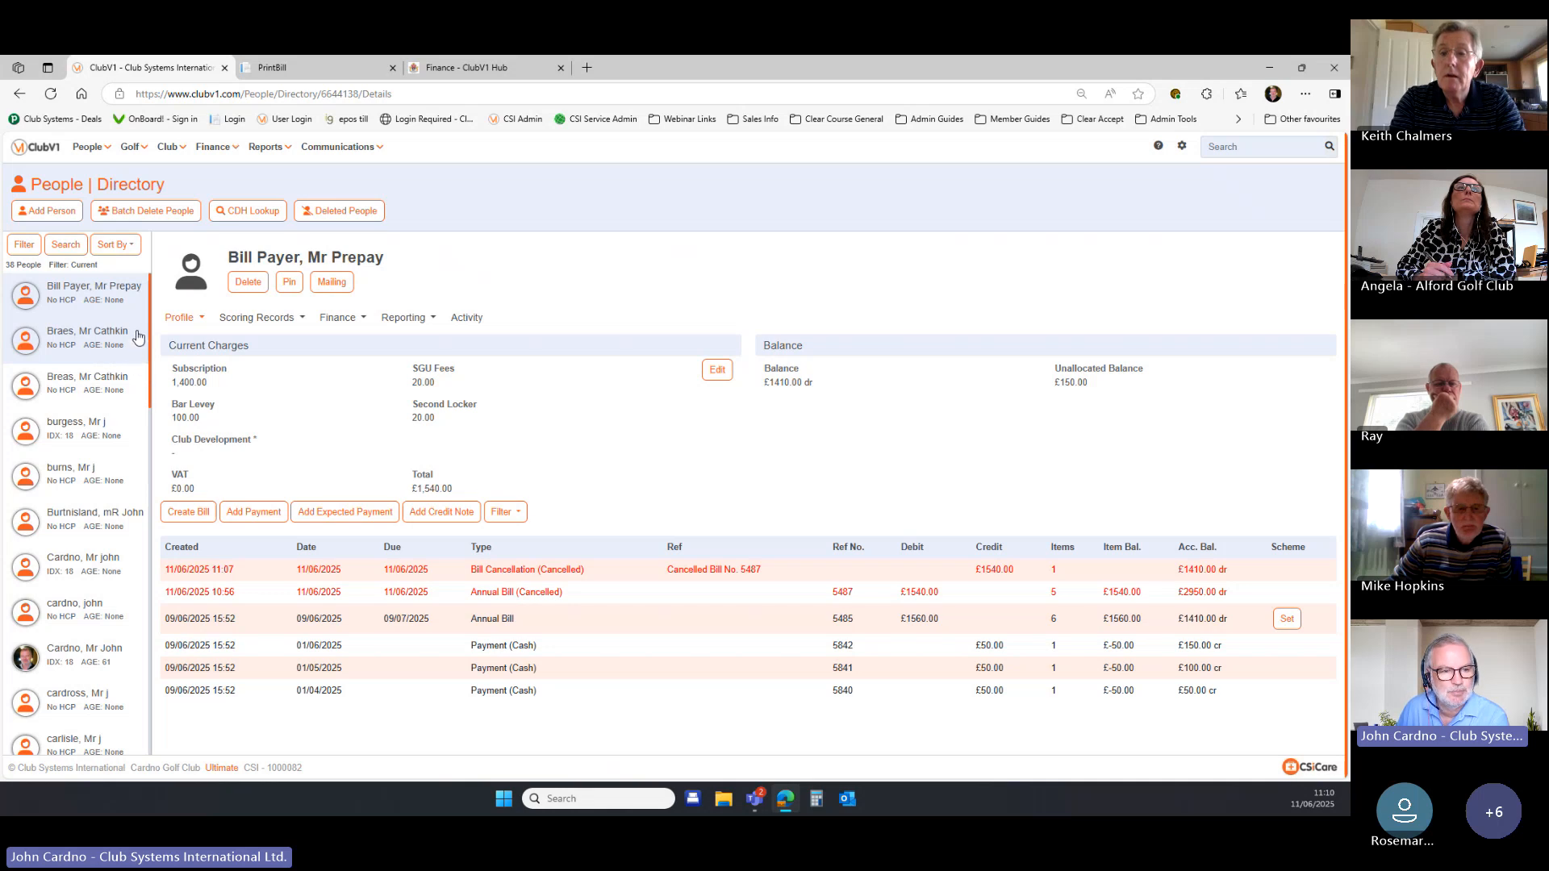
left_click(120, 309)
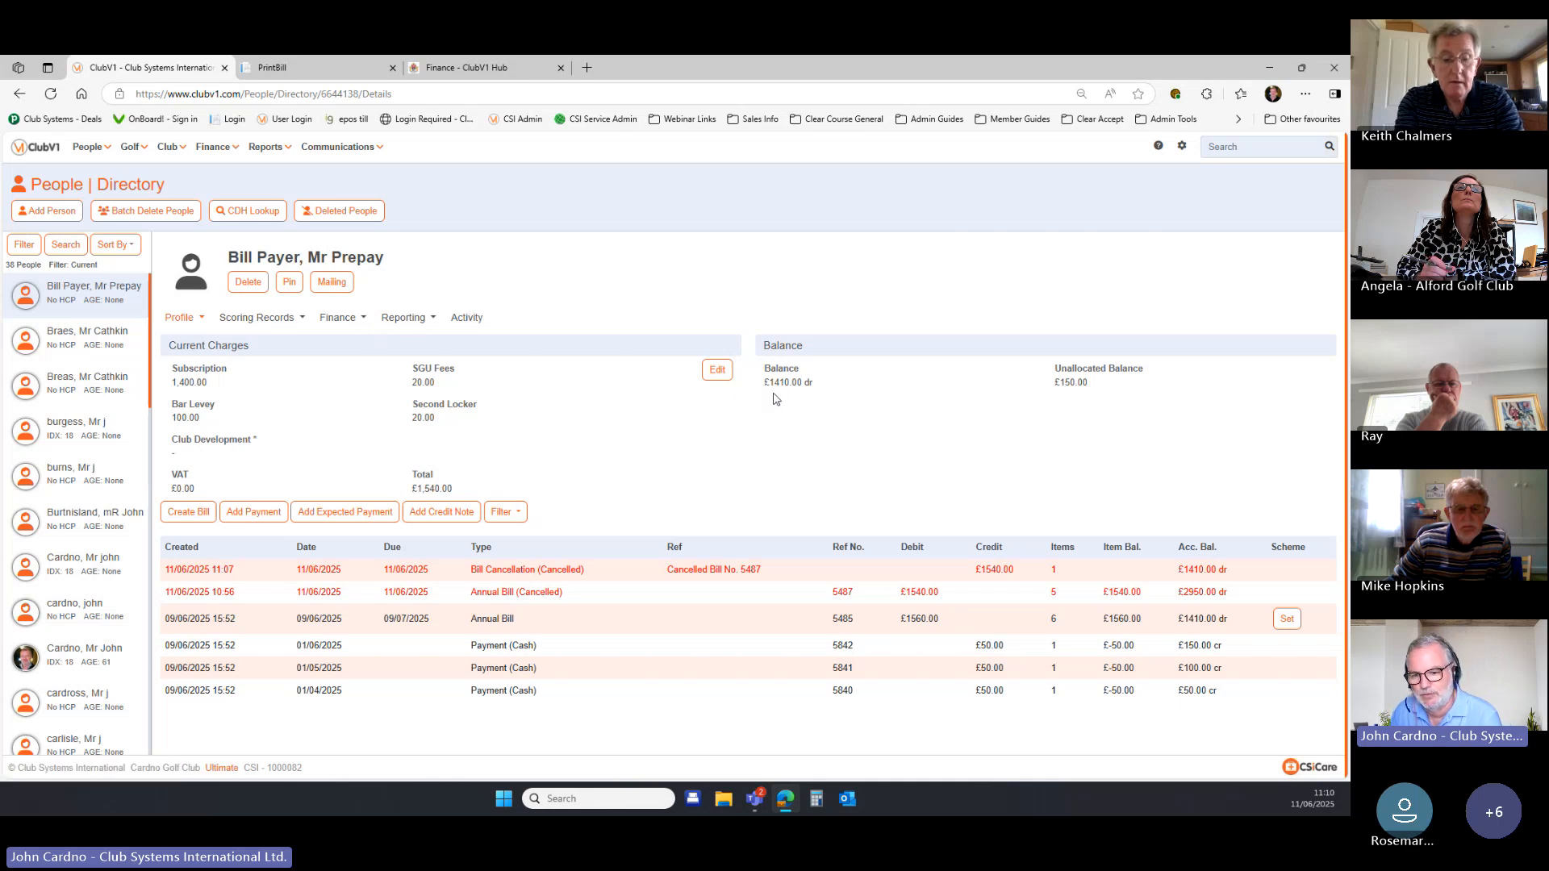
scroll(123, 480, "down", 4)
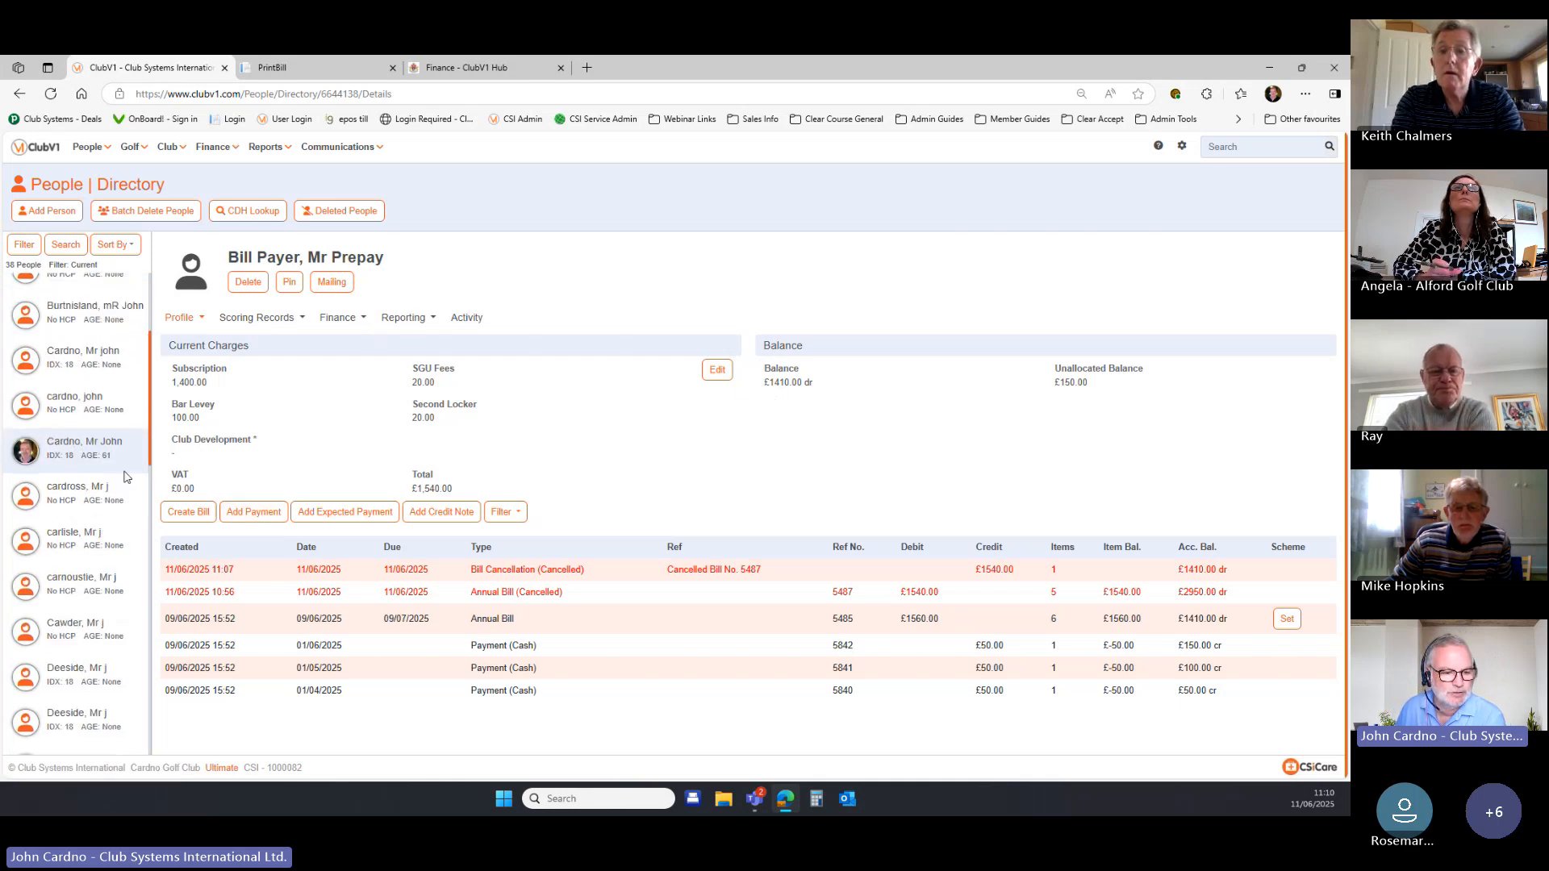
scroll(123, 481, "down", 10)
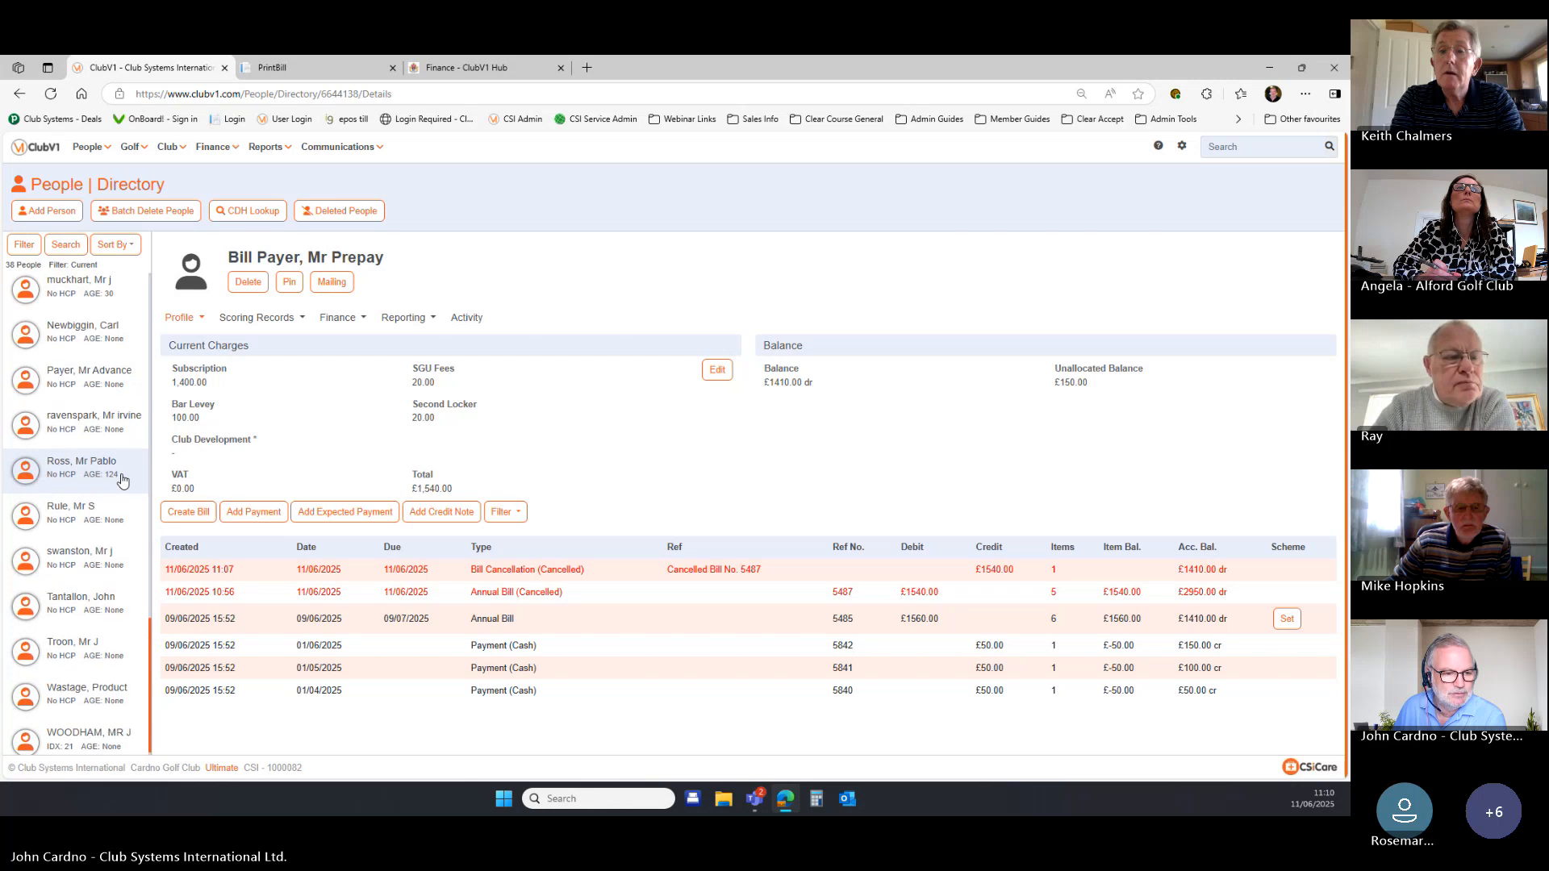
scroll(121, 481, "up", 14)
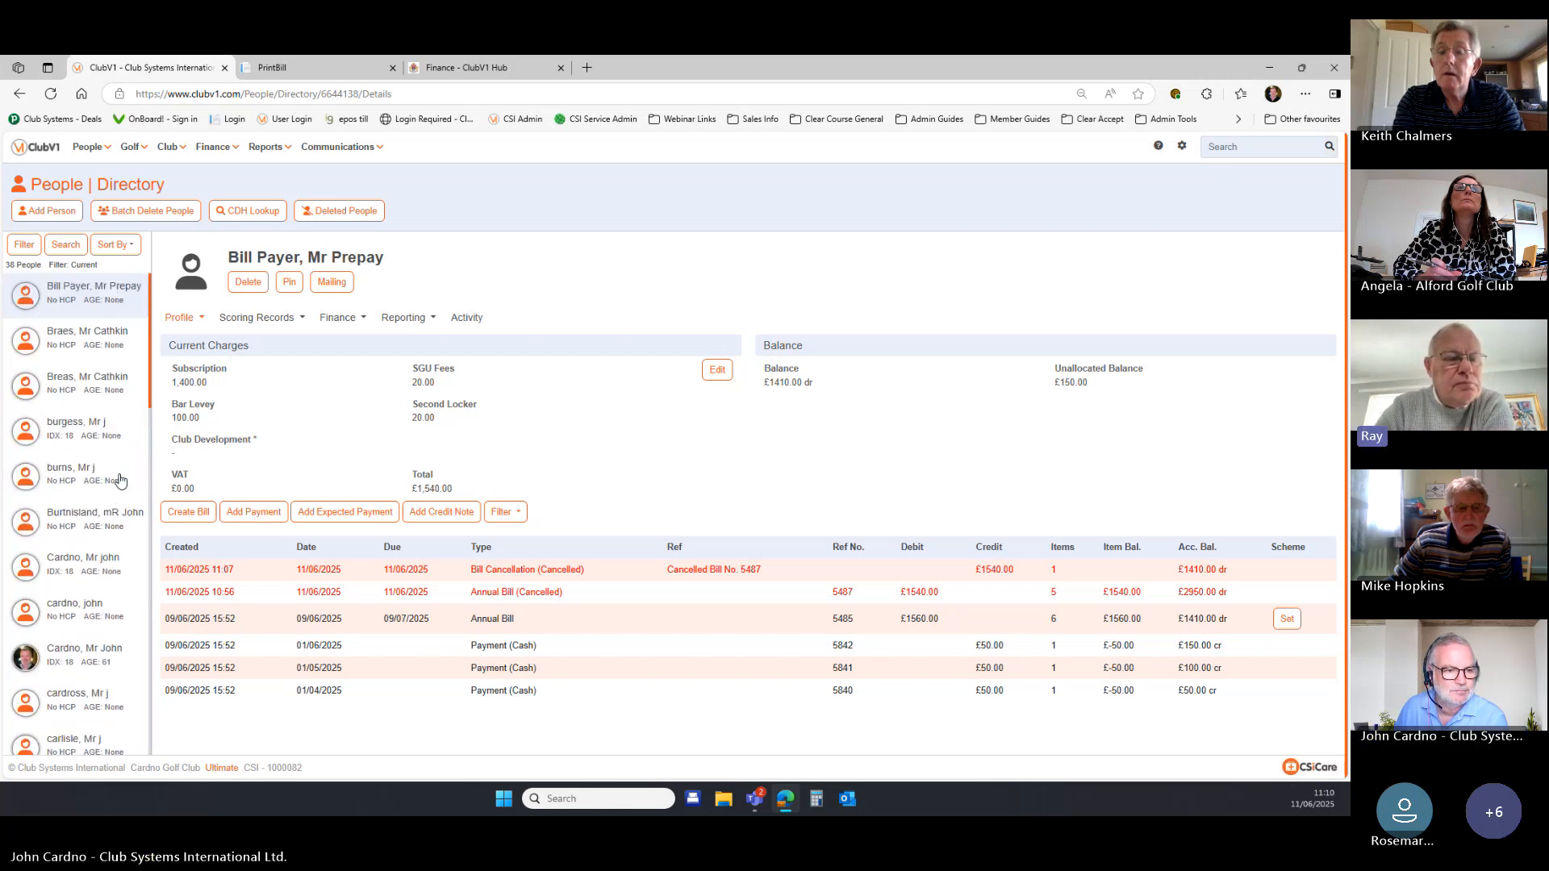
left_click(93, 337)
left_click(90, 293)
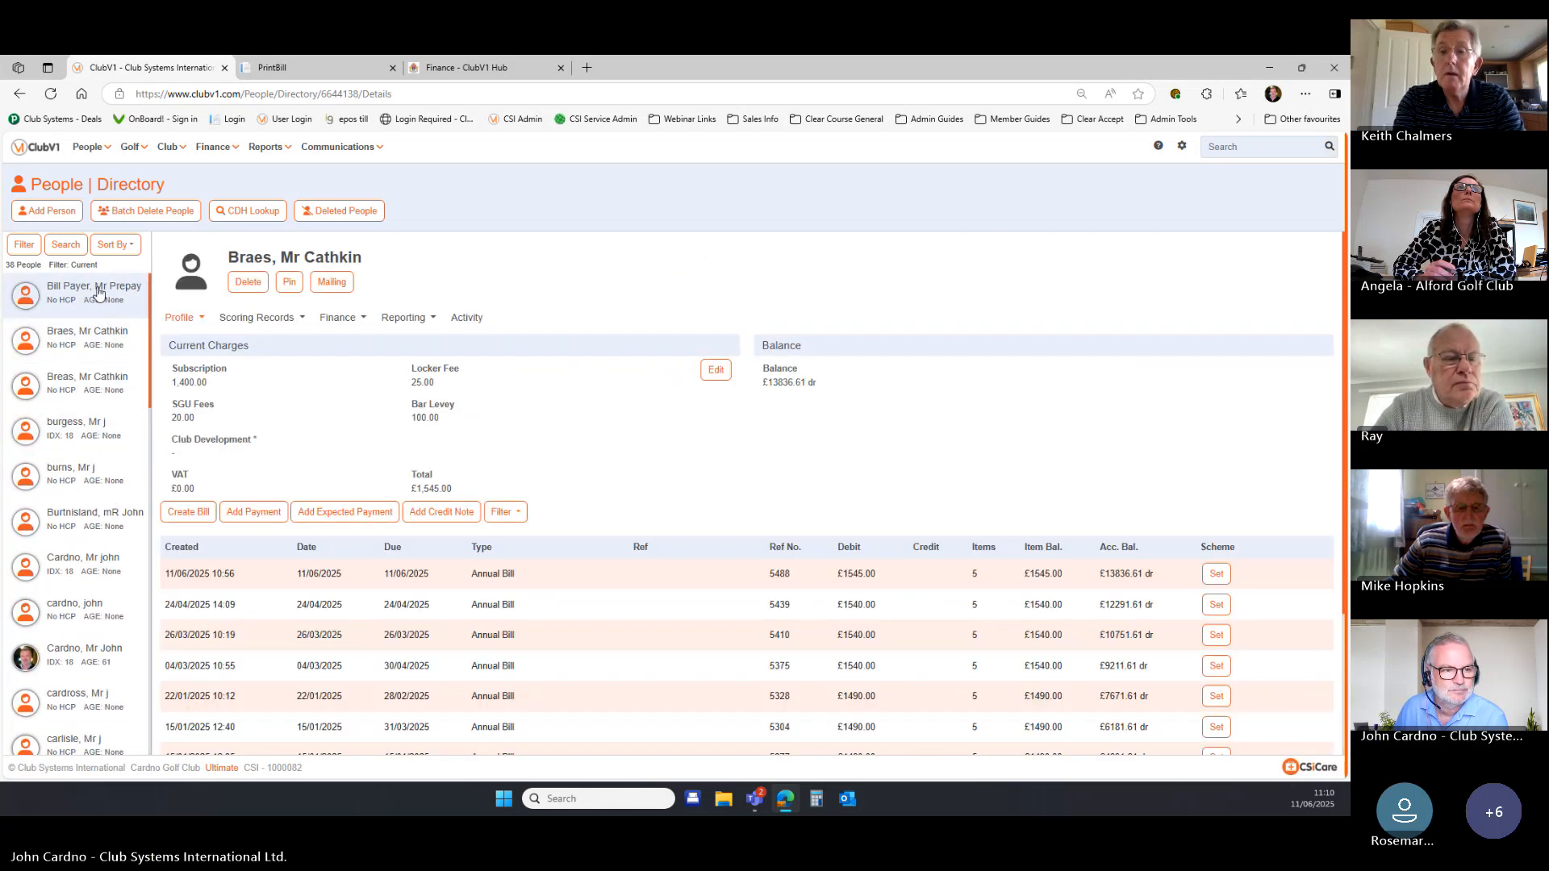
Add an Individuals field to the directory filter and choose the new advance-paying member in it.
left_click(30, 255)
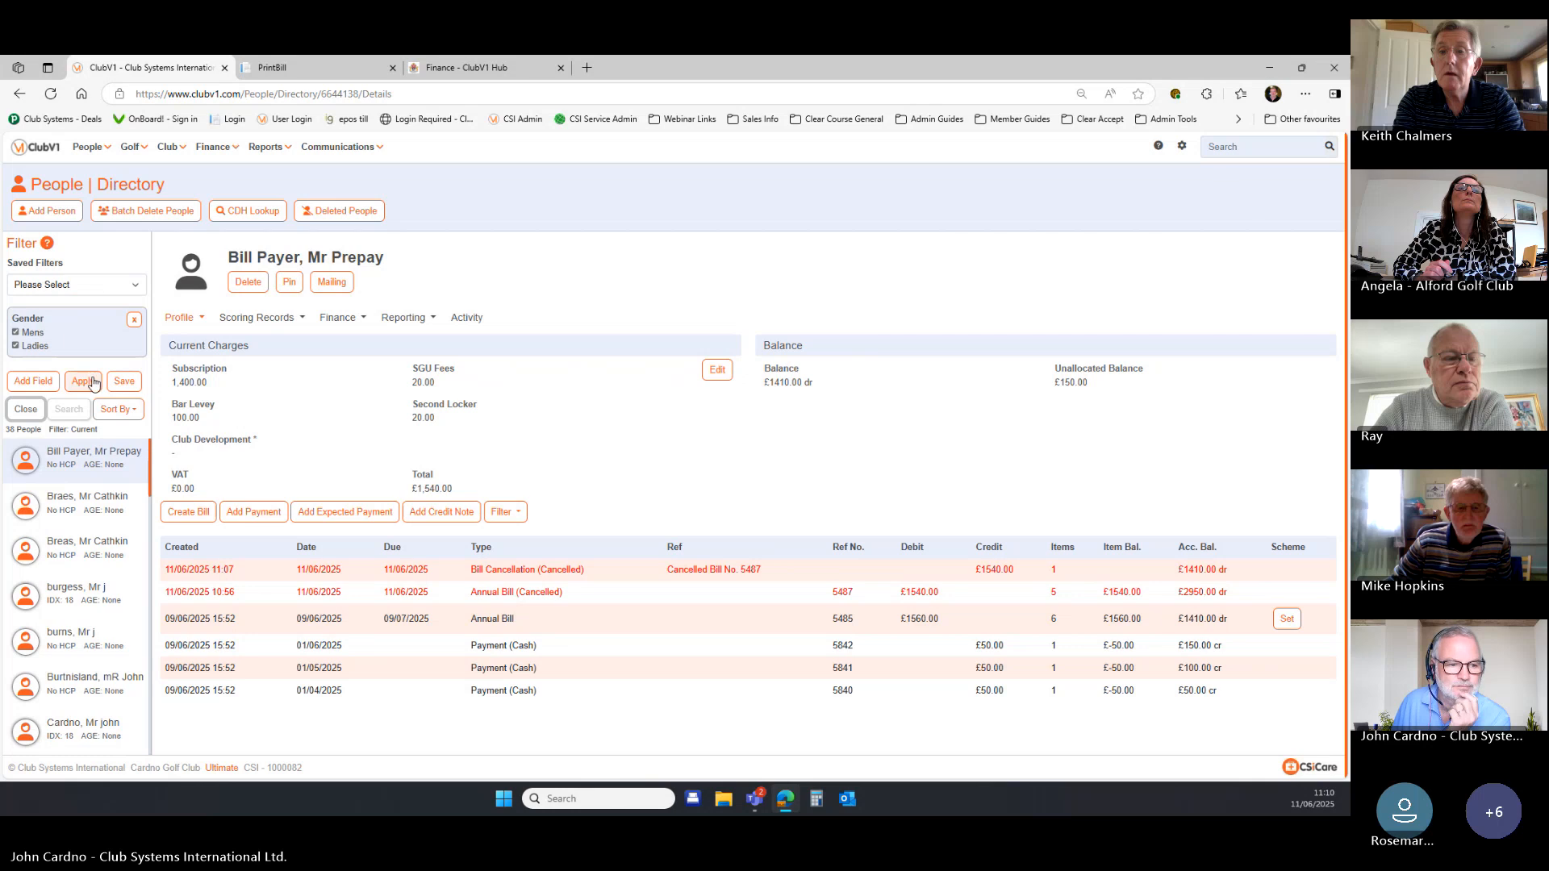
left_click(34, 381)
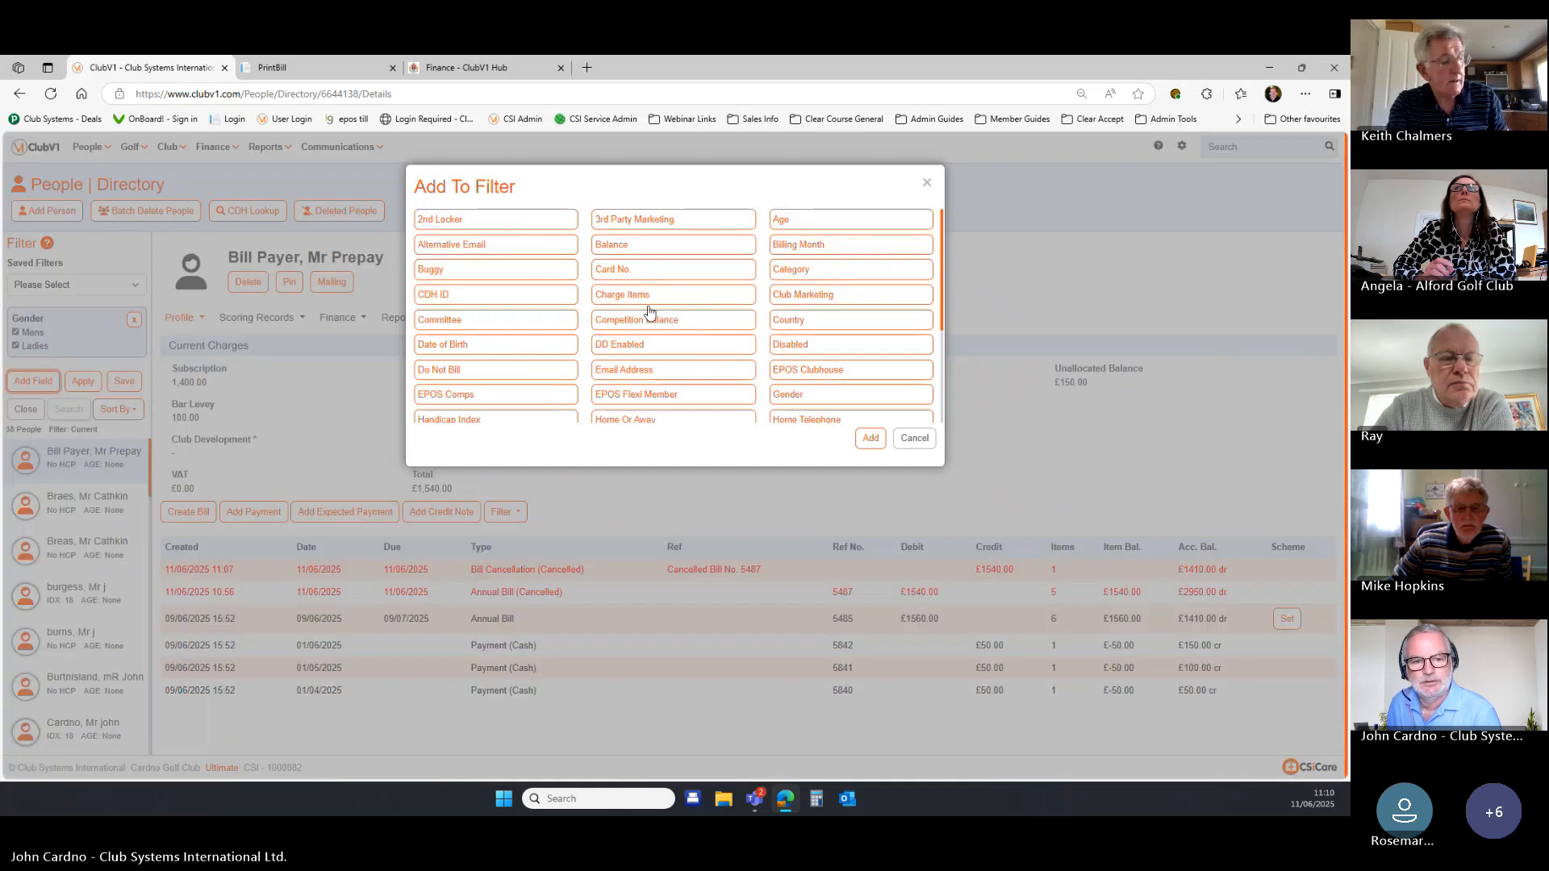
scroll(543, 388, "down", 1)
left_click(539, 376)
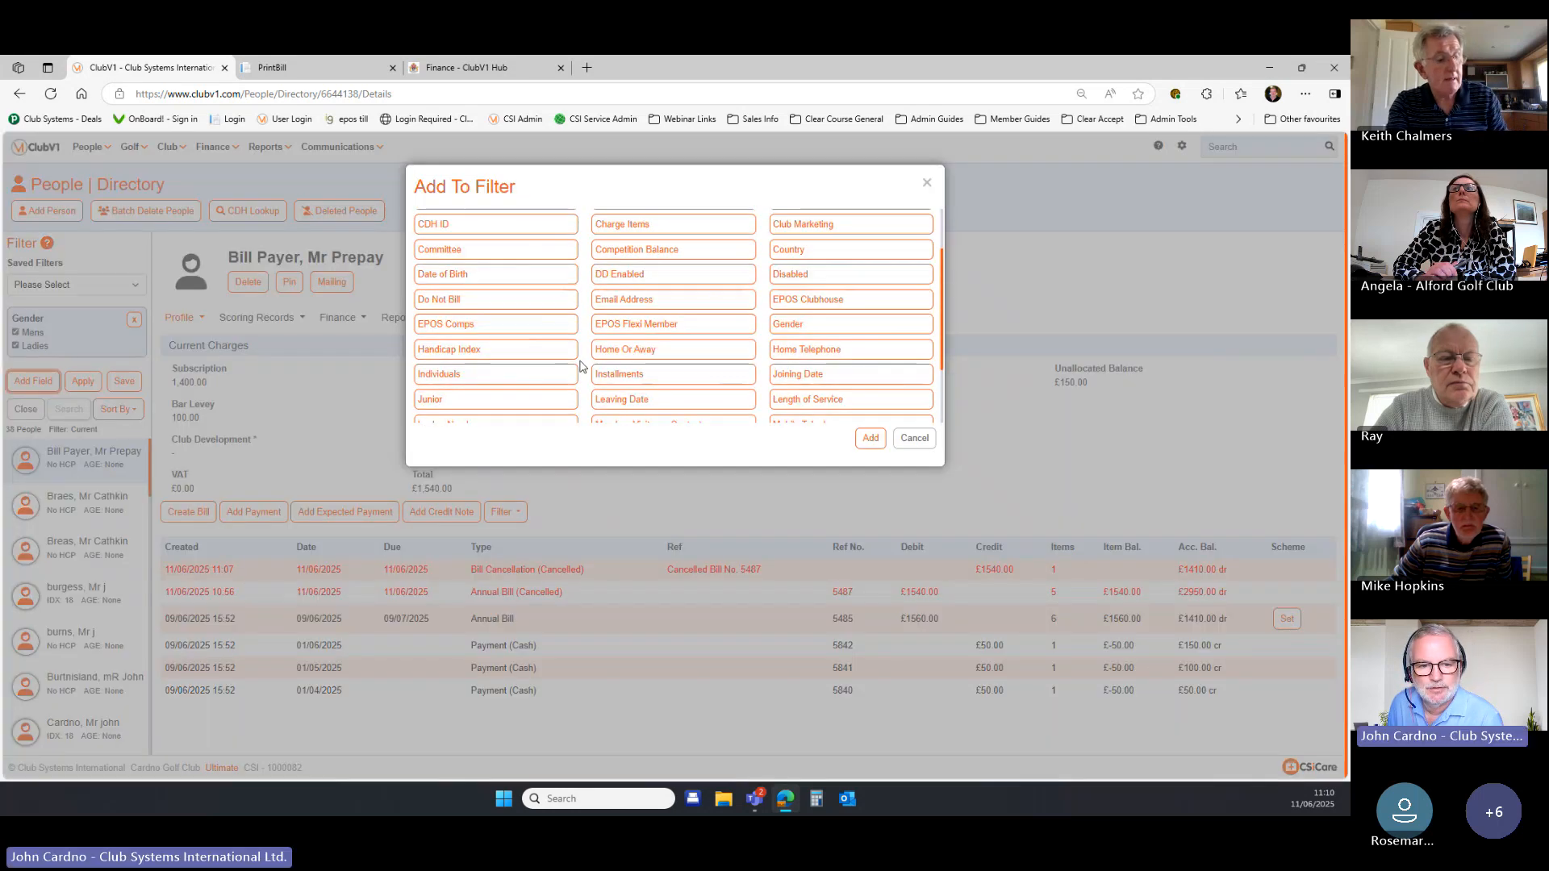
left_click(869, 439)
type("p")
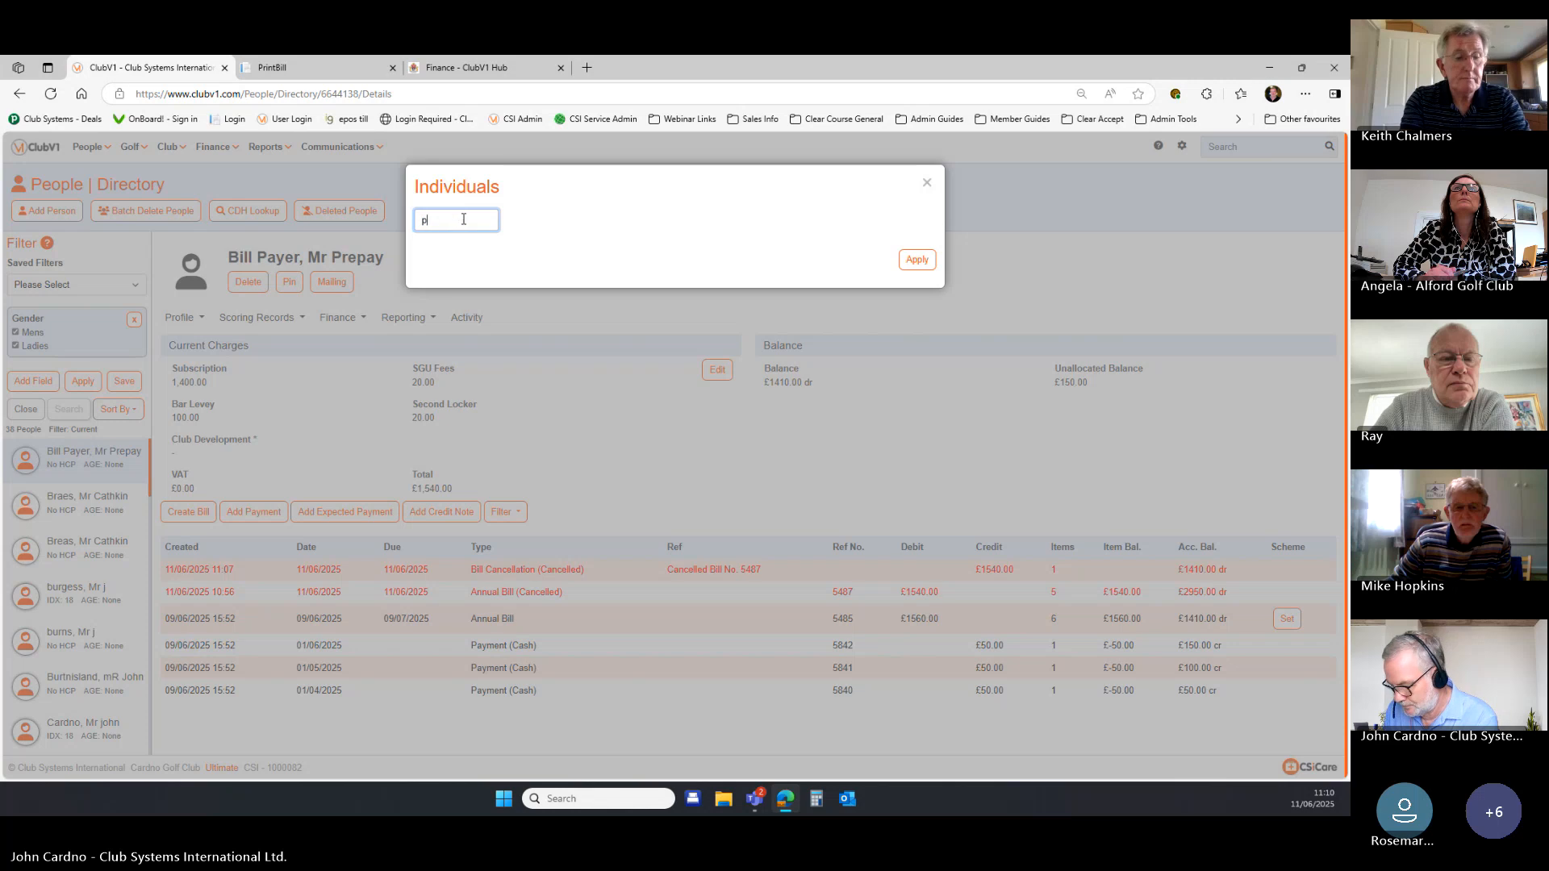
type("r")
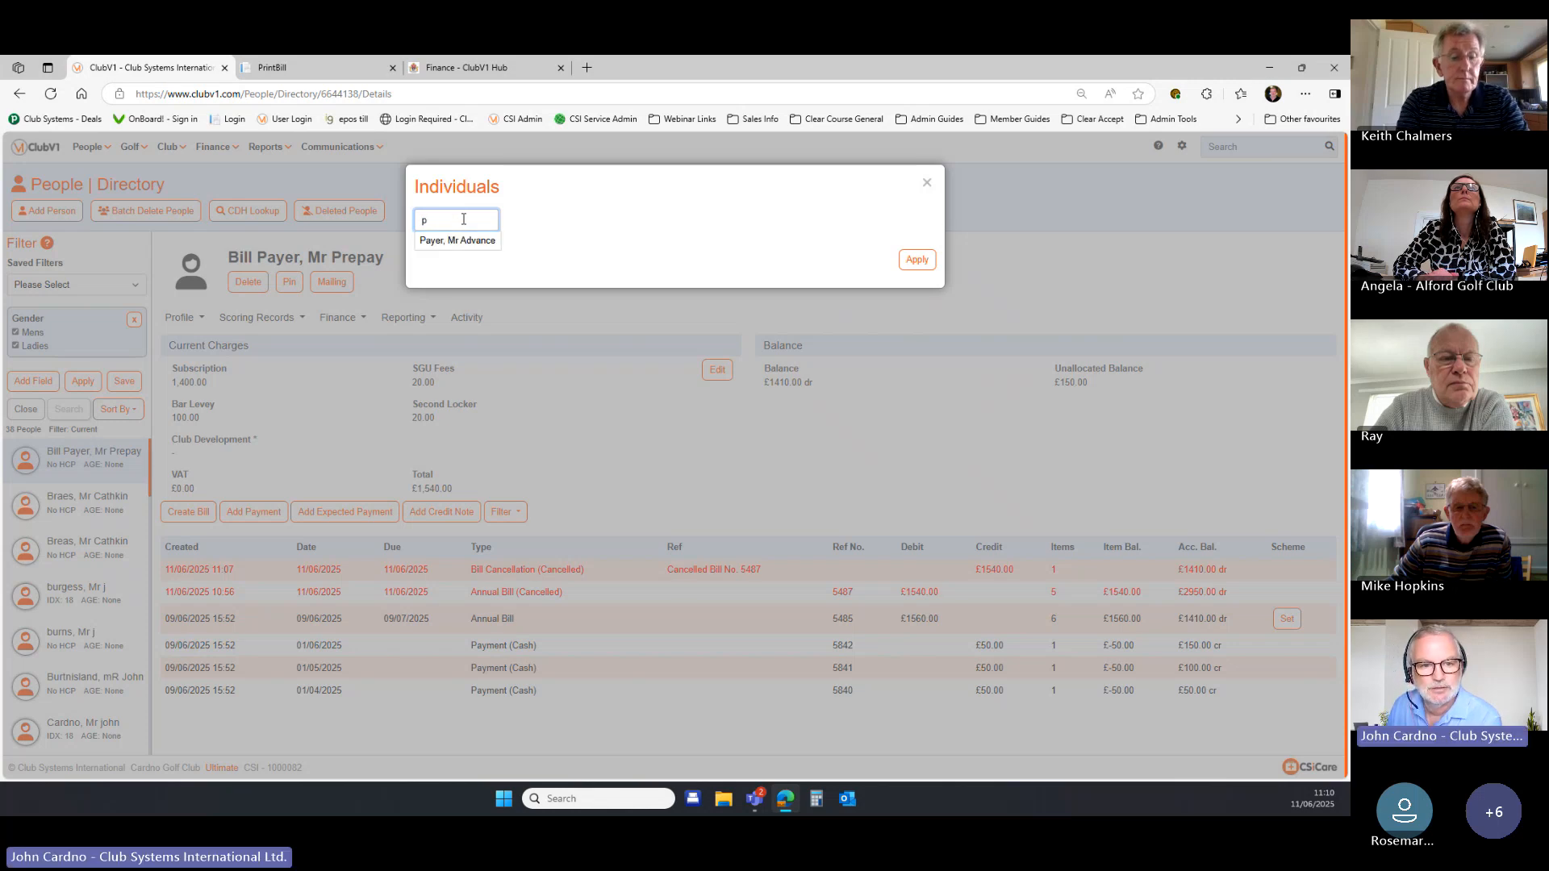
left_click(458, 241)
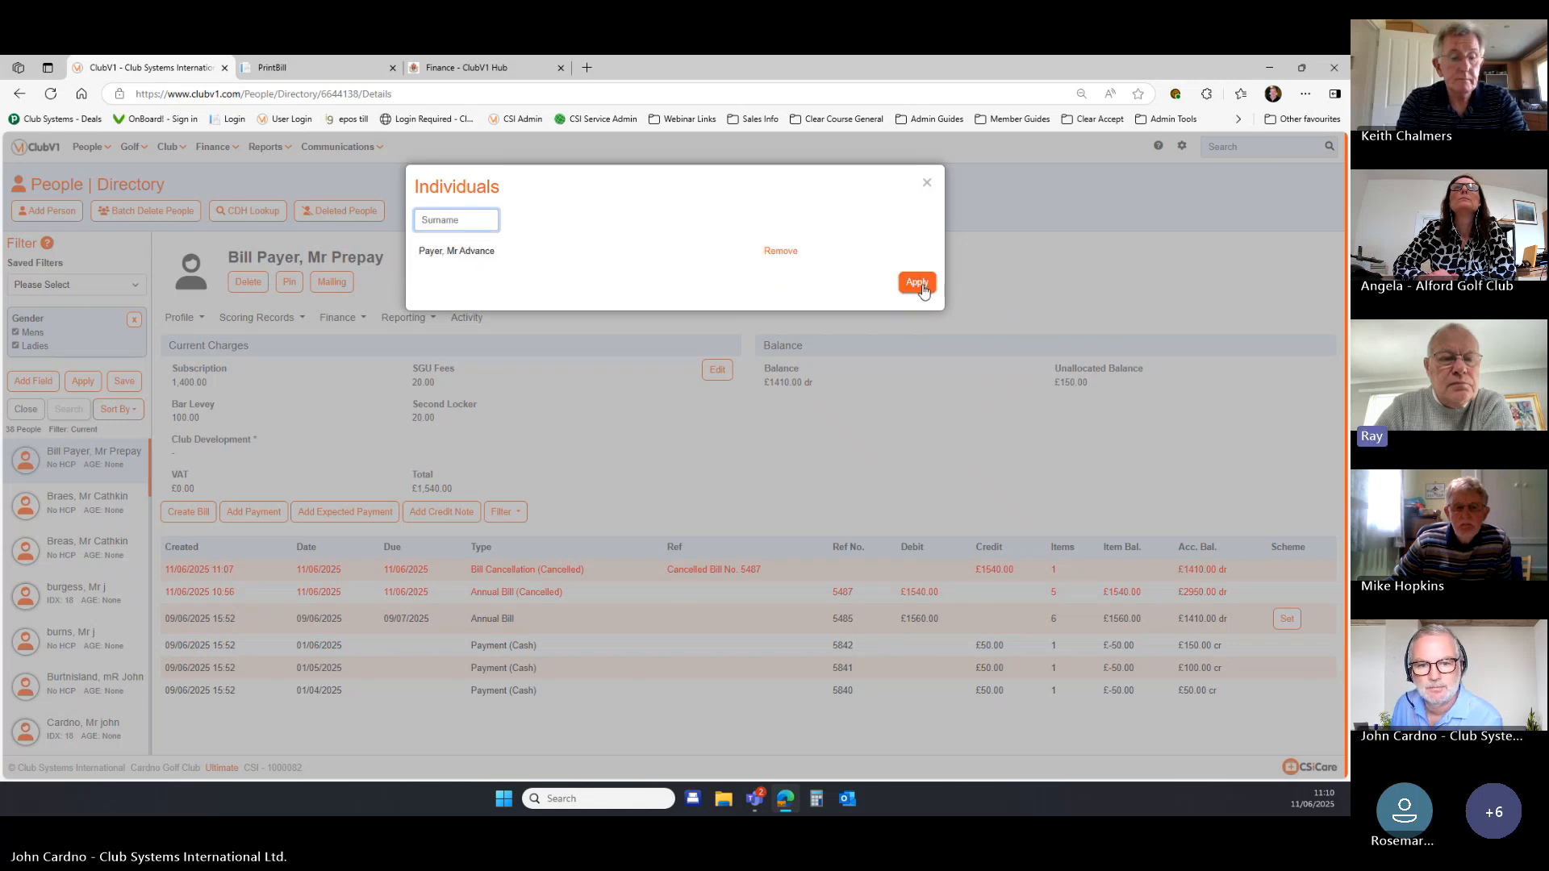
left_click(918, 284)
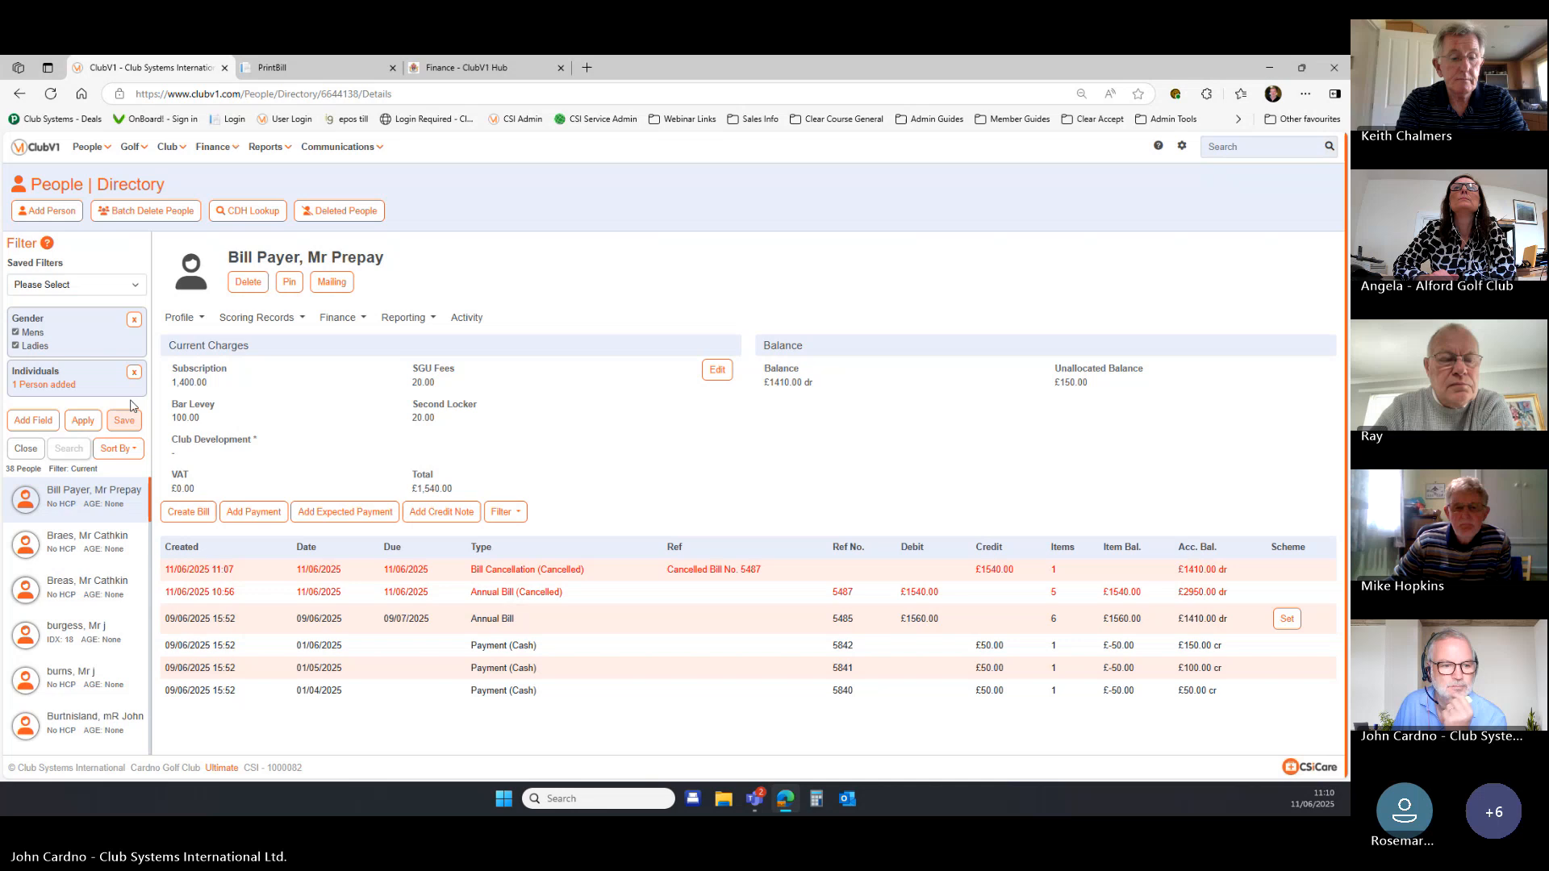
Remove the Gender criterion, apply the Individuals filter and open the new member's account.
left_click(82, 421)
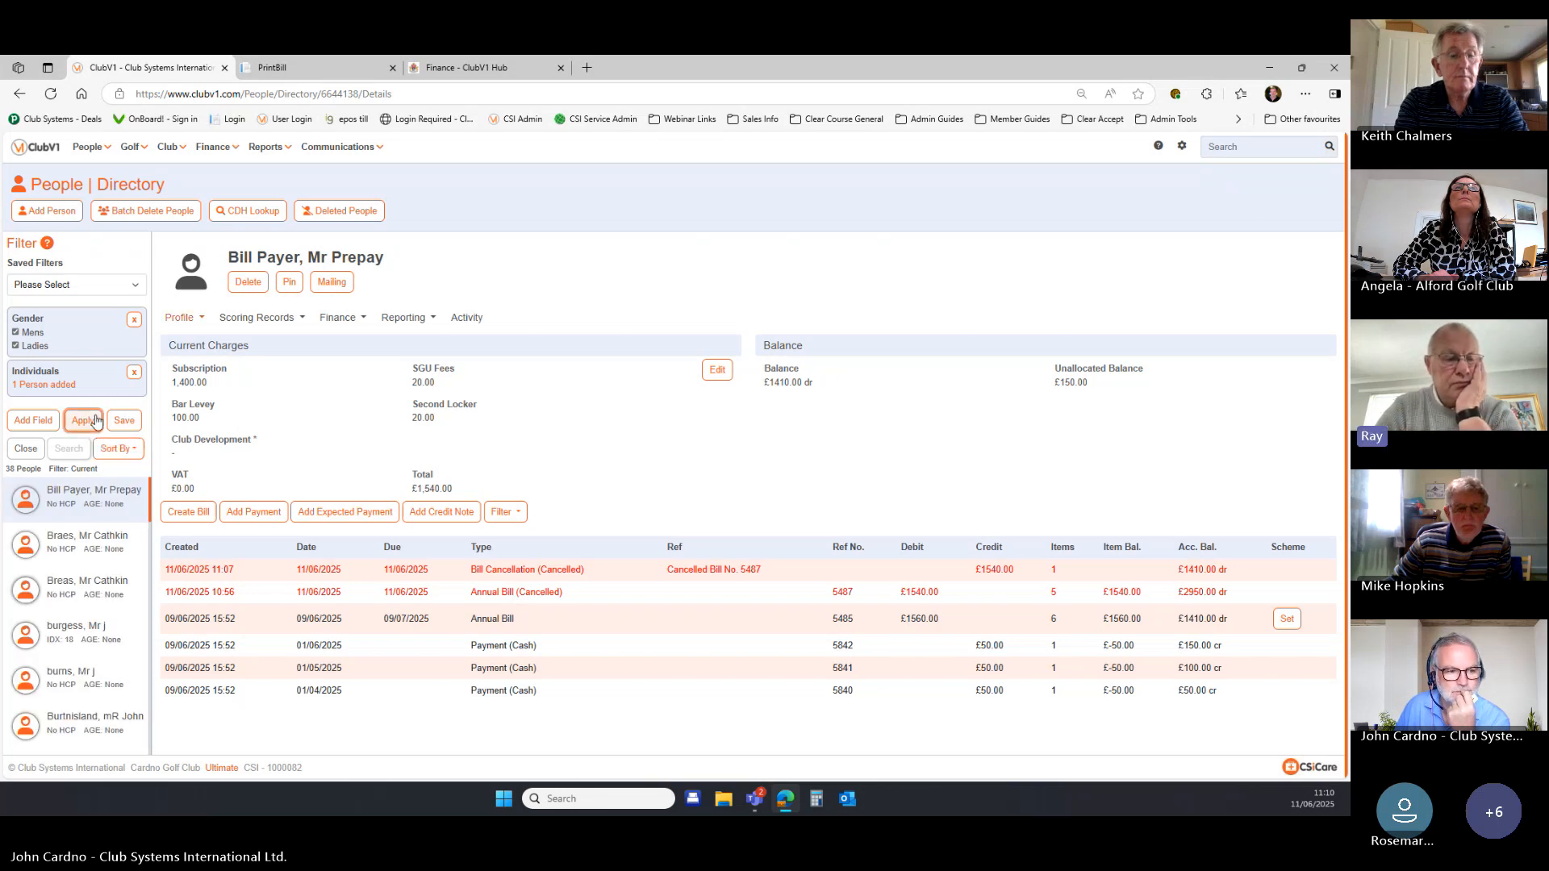
left_click(134, 319)
left_click(88, 371)
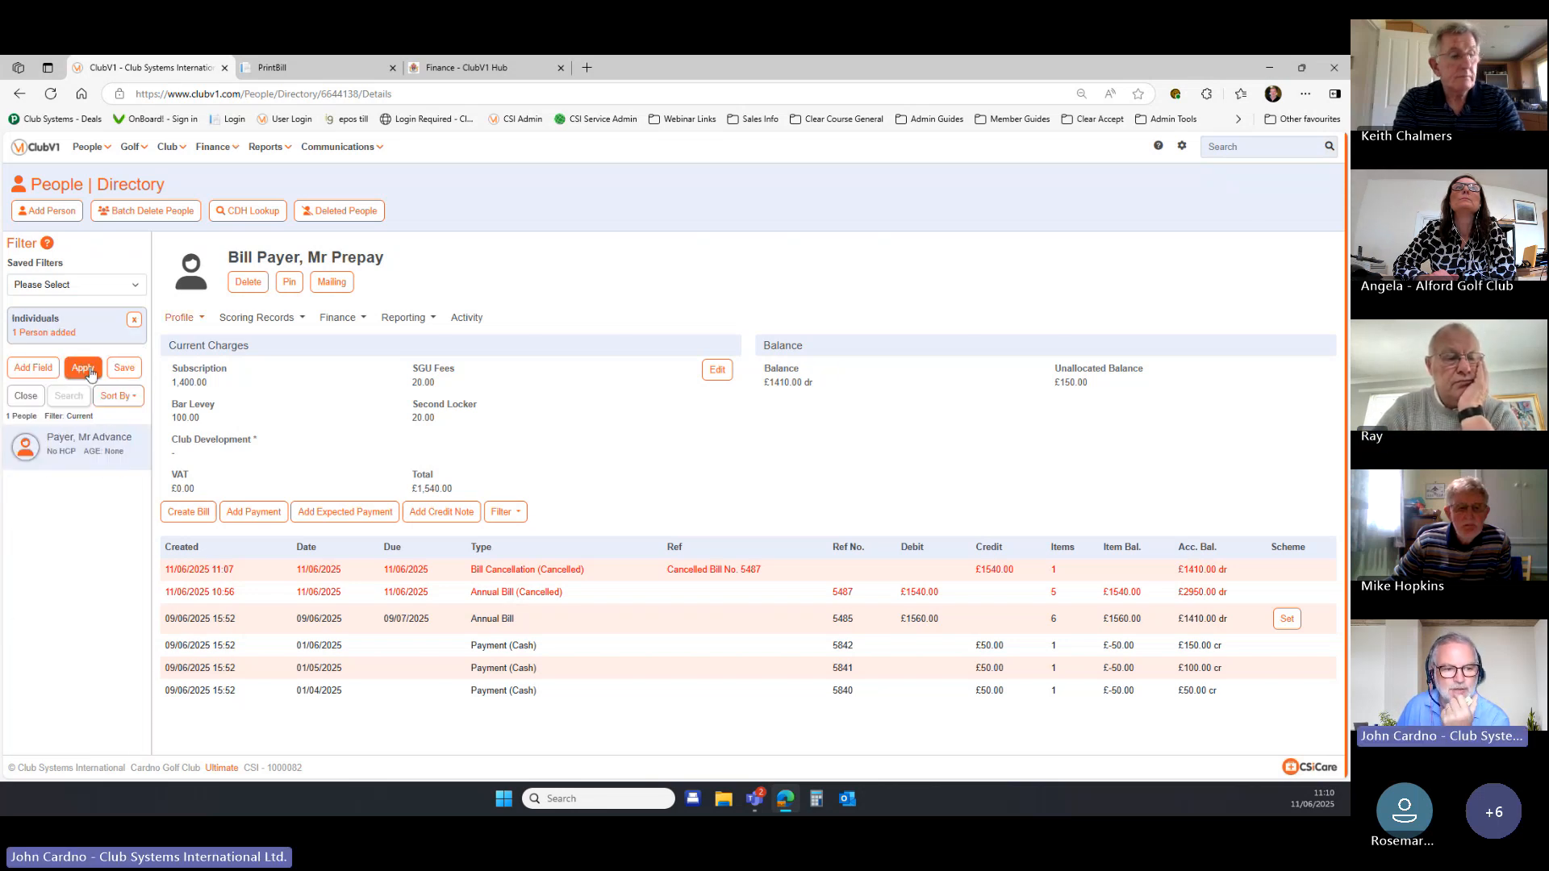
left_click(100, 451)
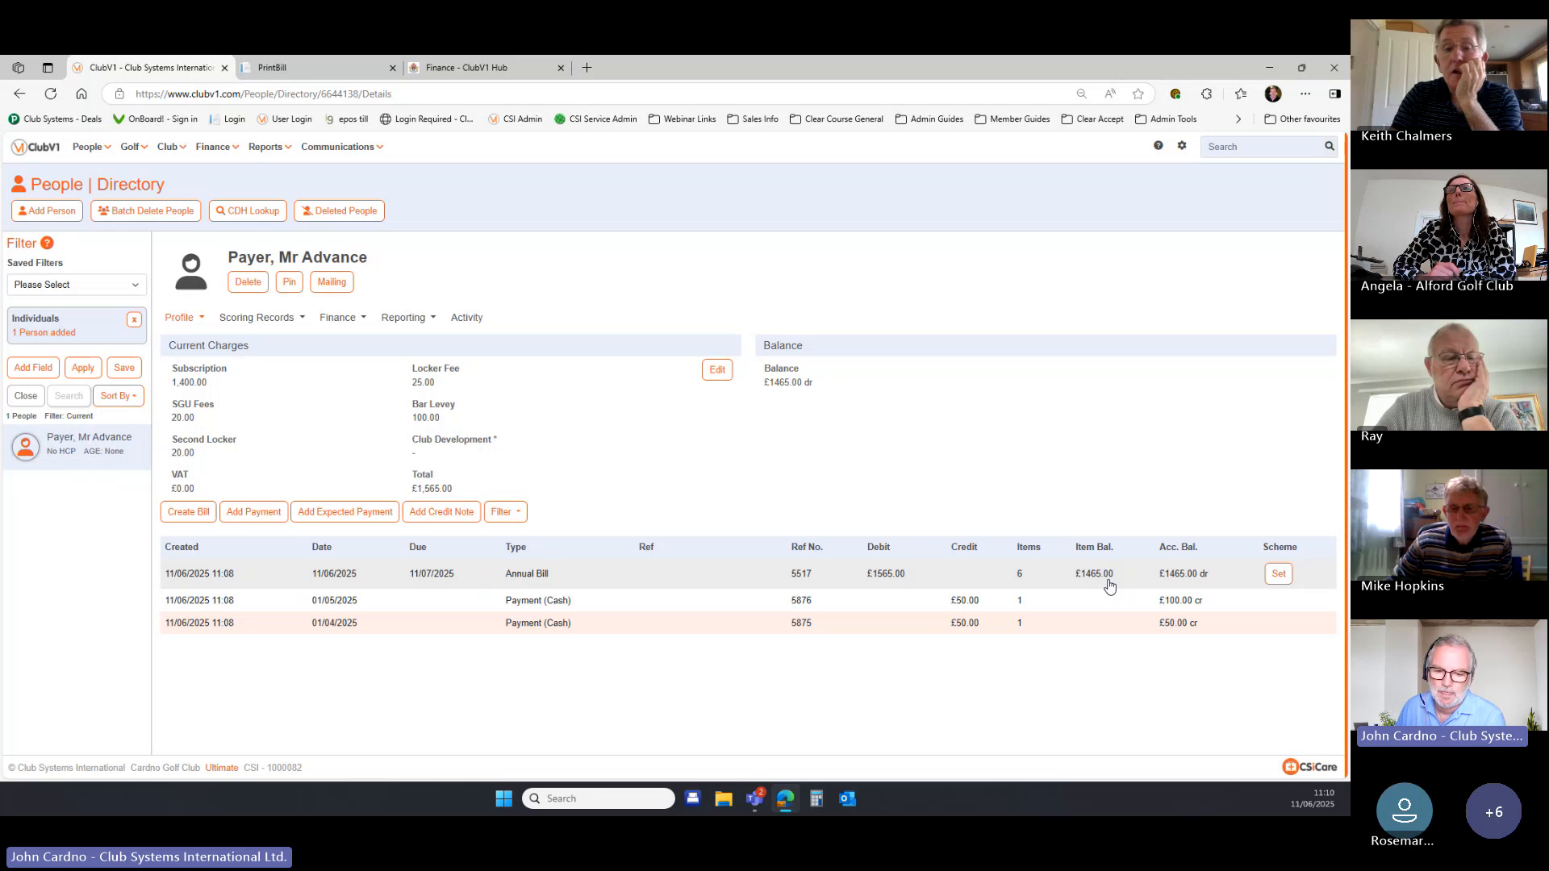
Open the new member's annual bill summary and regenerate the printed bill in the MetroWhite layout with prepaid and previous balance shown.
left_click(539, 576)
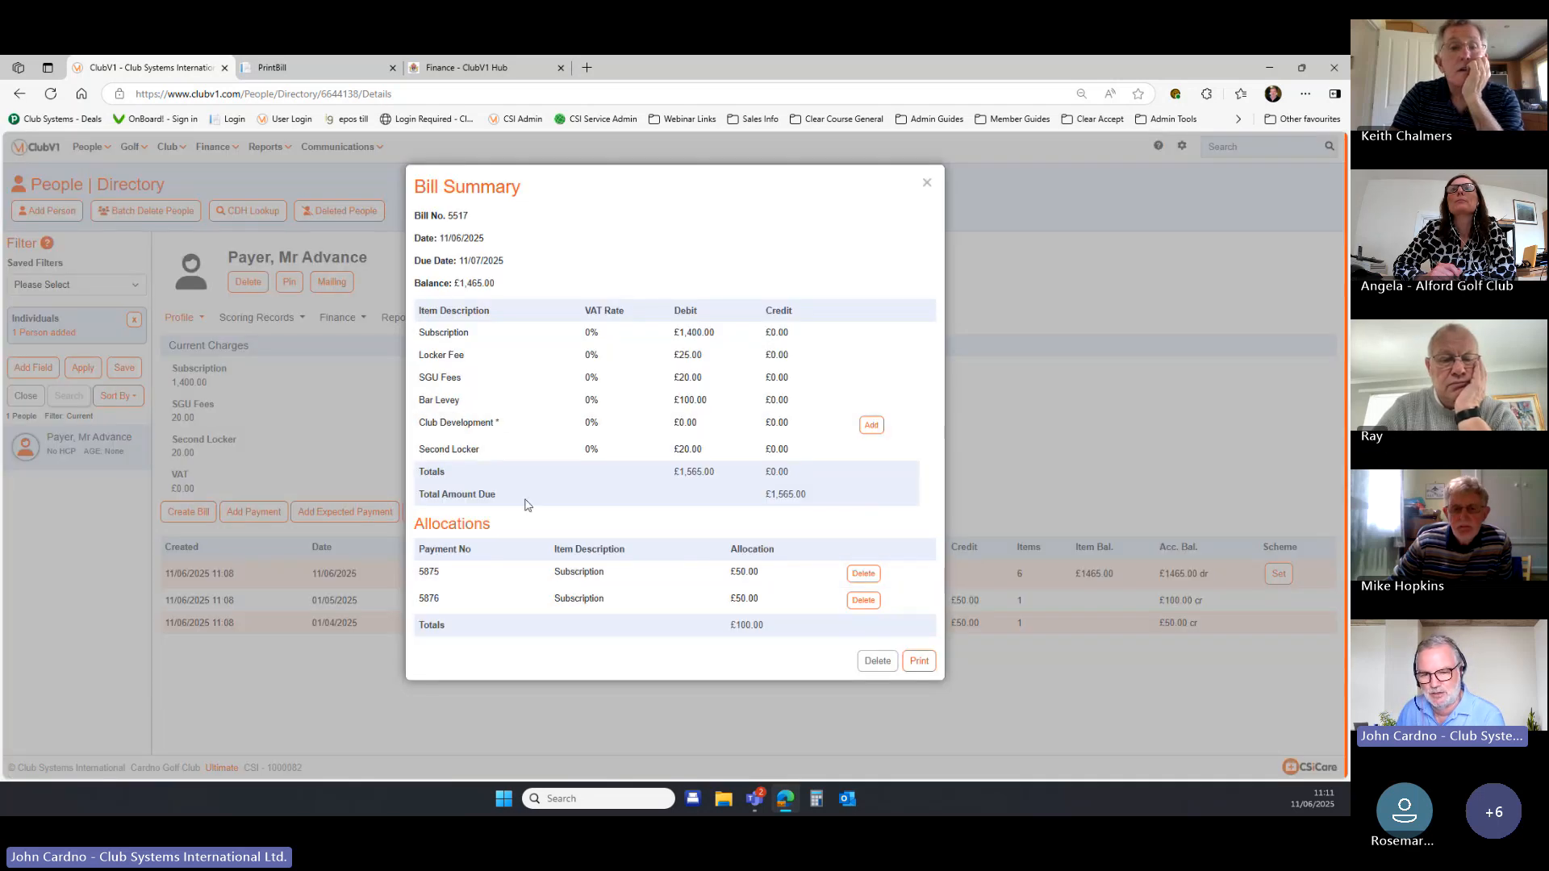
left_click(920, 663)
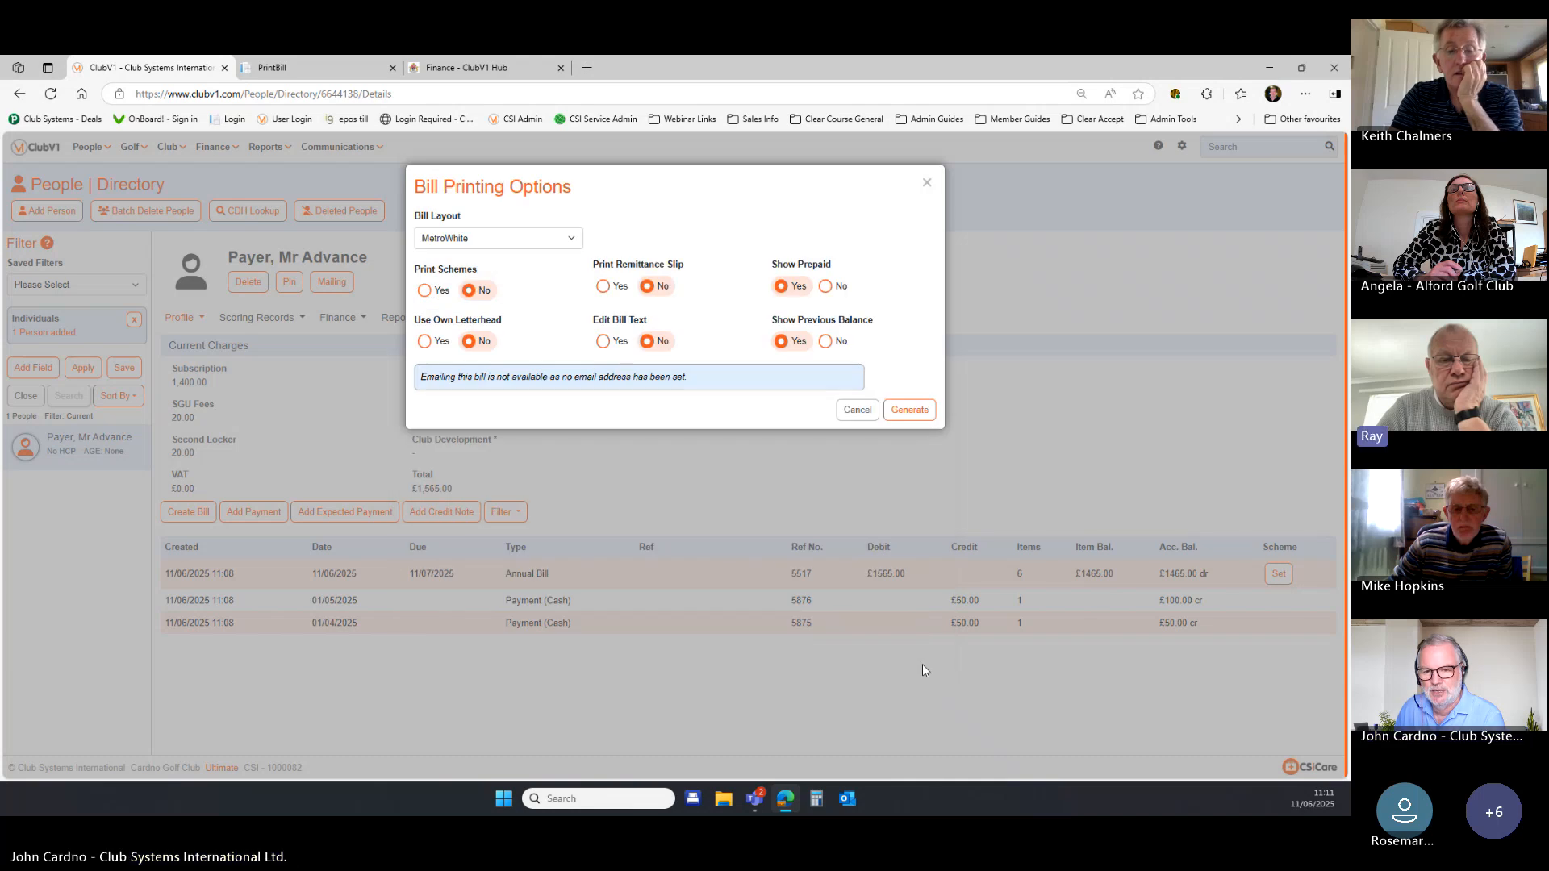
left_click(910, 410)
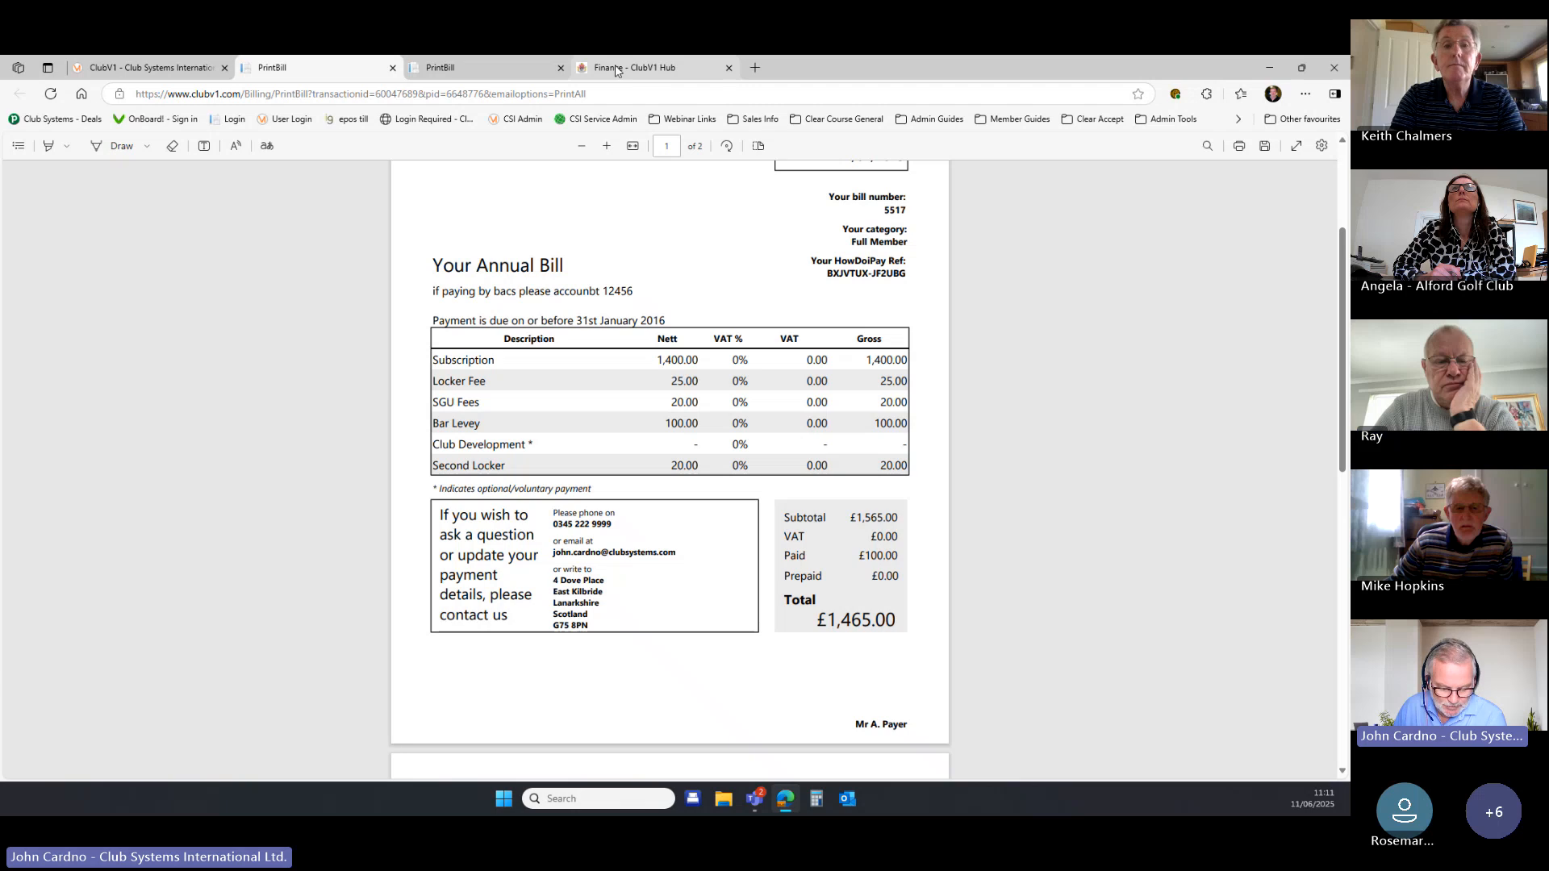
Switch to the ClubV1 Hub and reload the member's subscription account to view the latest bills.
mouse_move(615, 70)
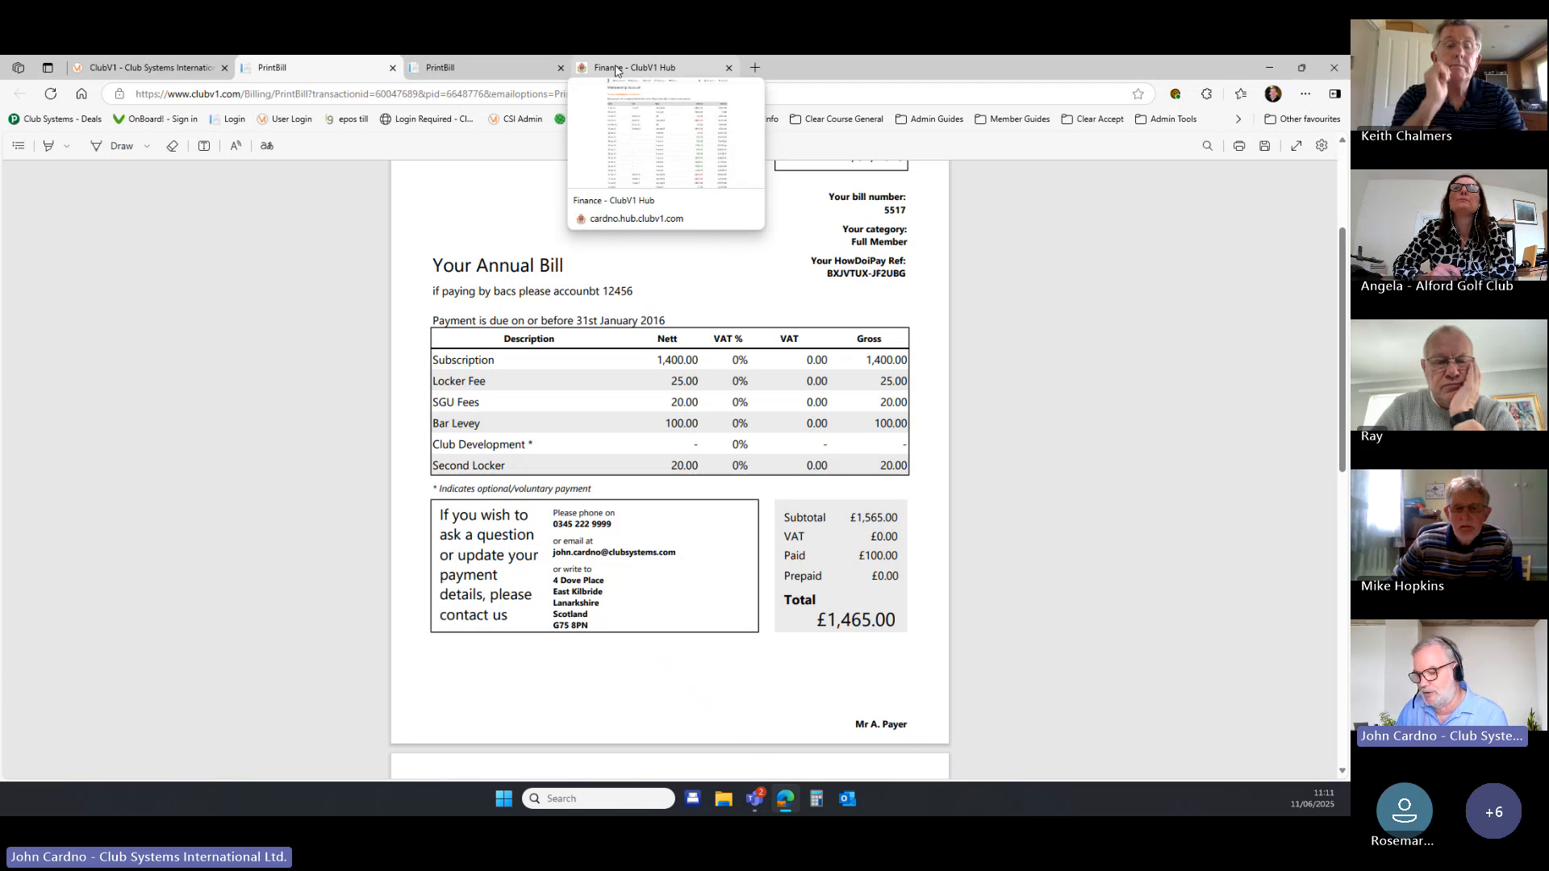
left_click(616, 70)
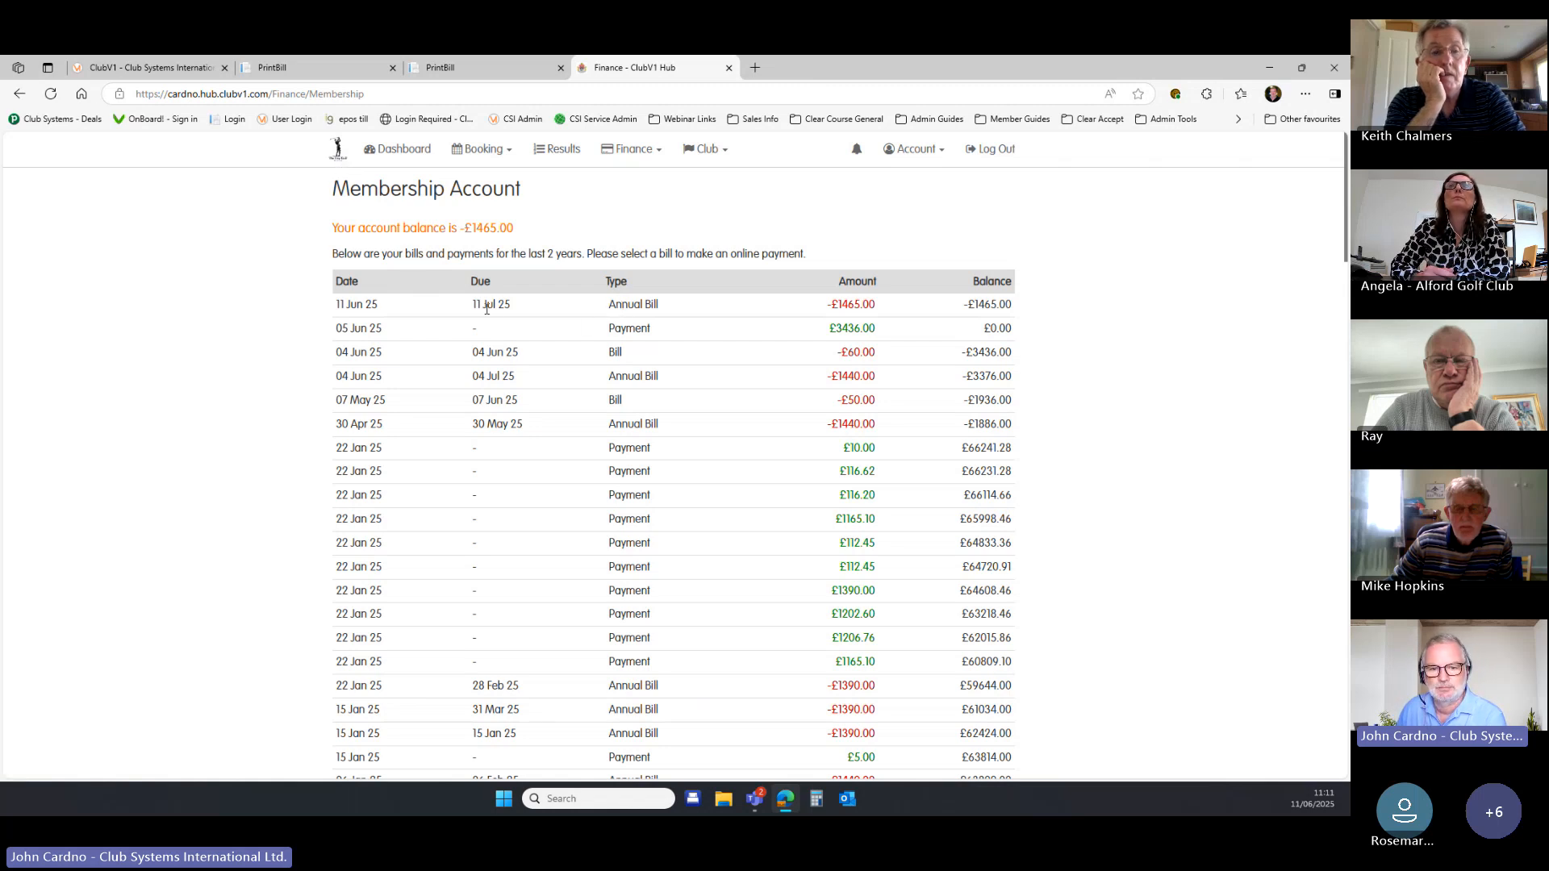
left_click(432, 303)
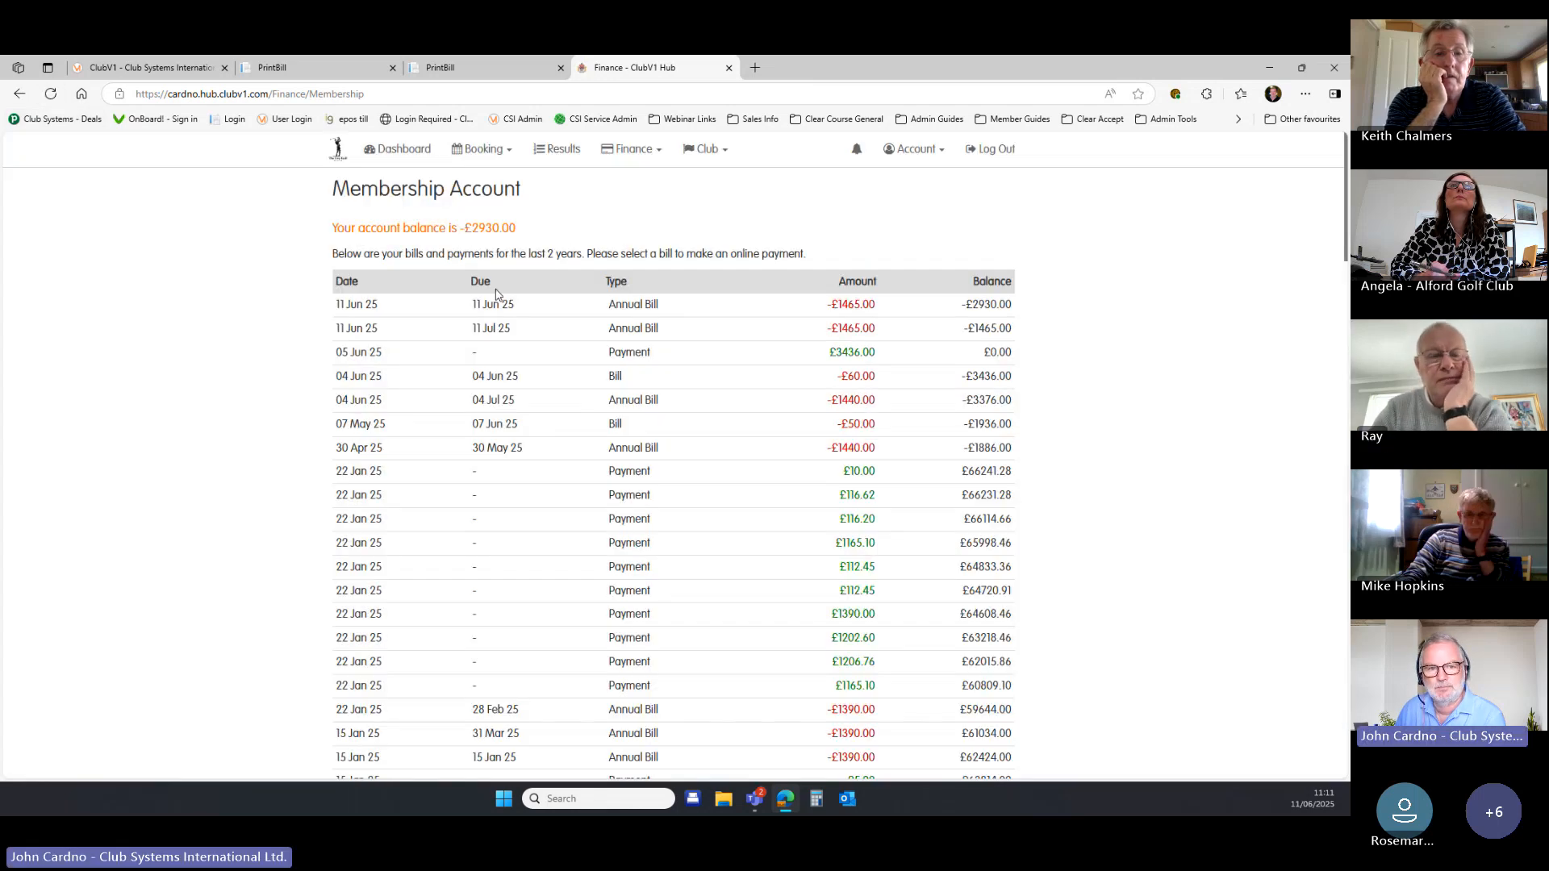
left_click(634, 150)
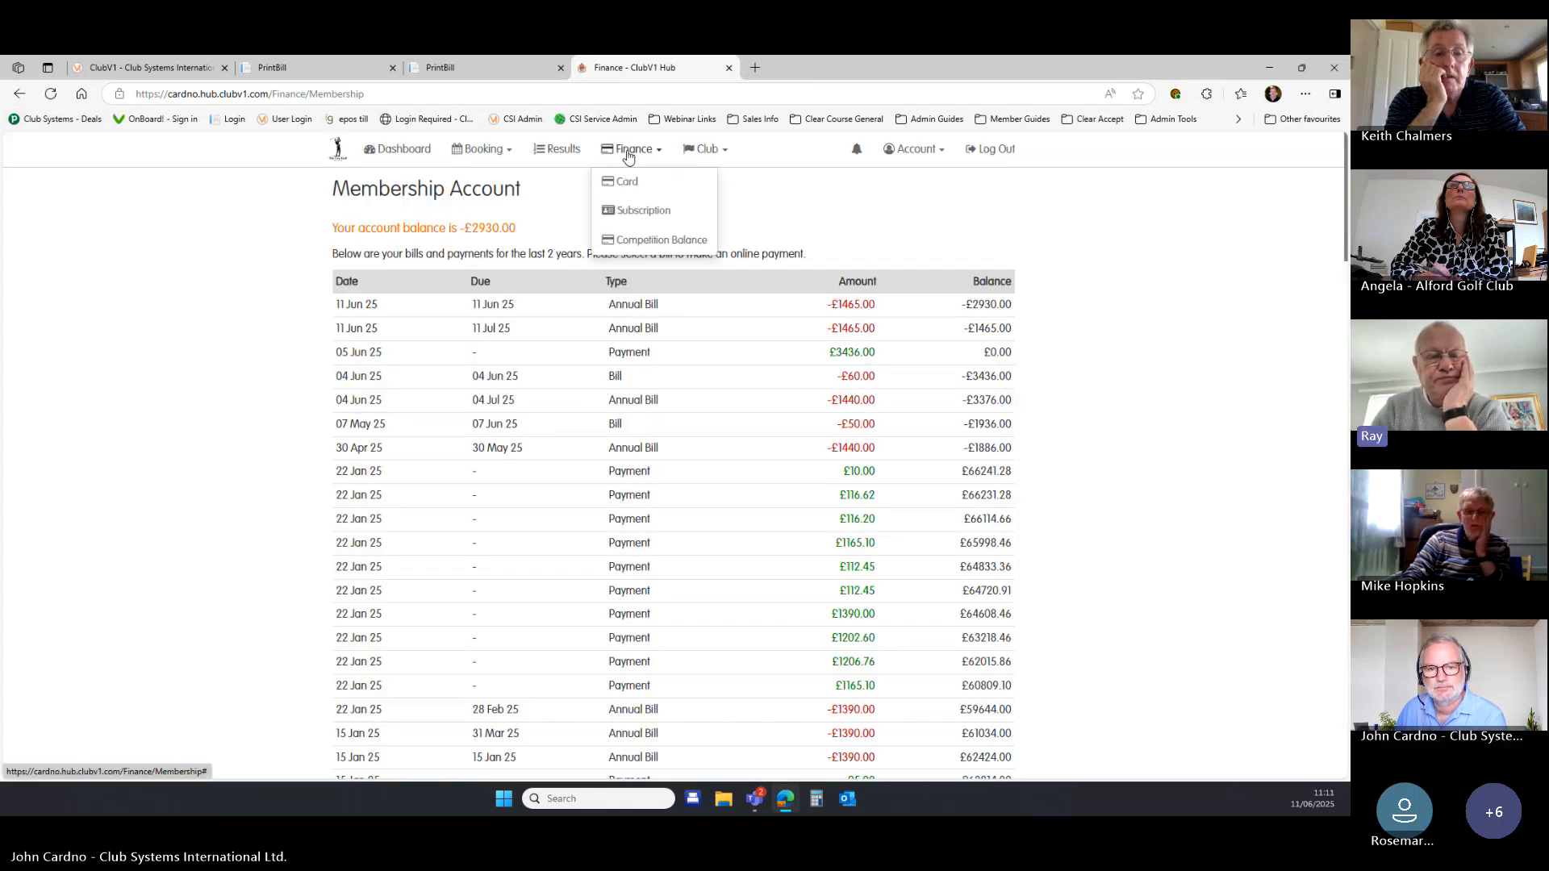
left_click(649, 212)
Open the latest 11 Jun 25 annual bill, start paying it by card, confirm the stored address details, and leave the payment page.
left_click(634, 305)
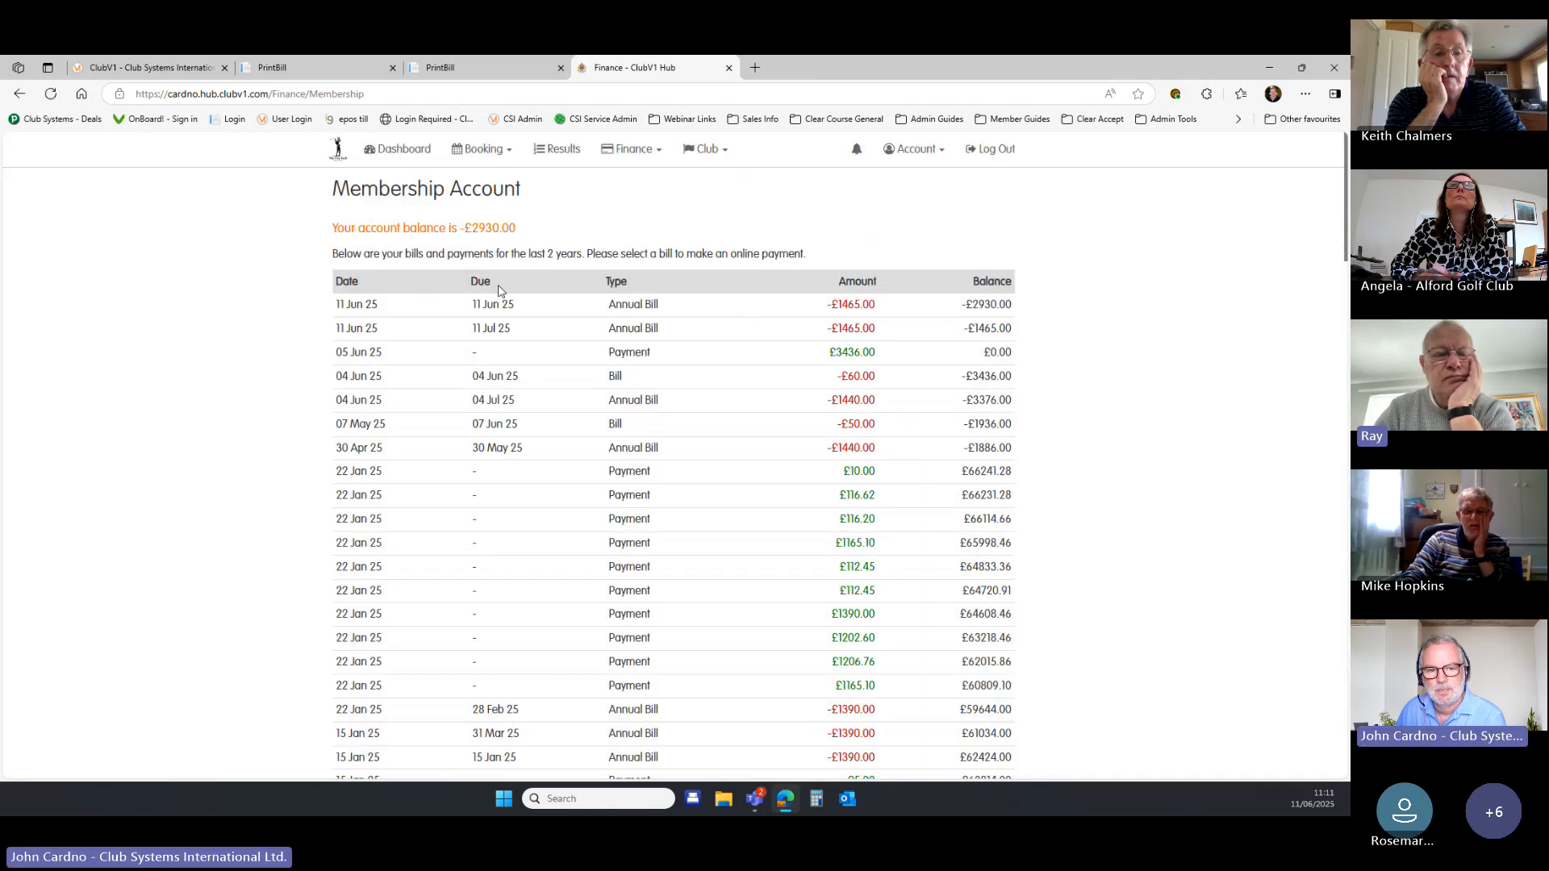
left_click(669, 304)
left_click(490, 287)
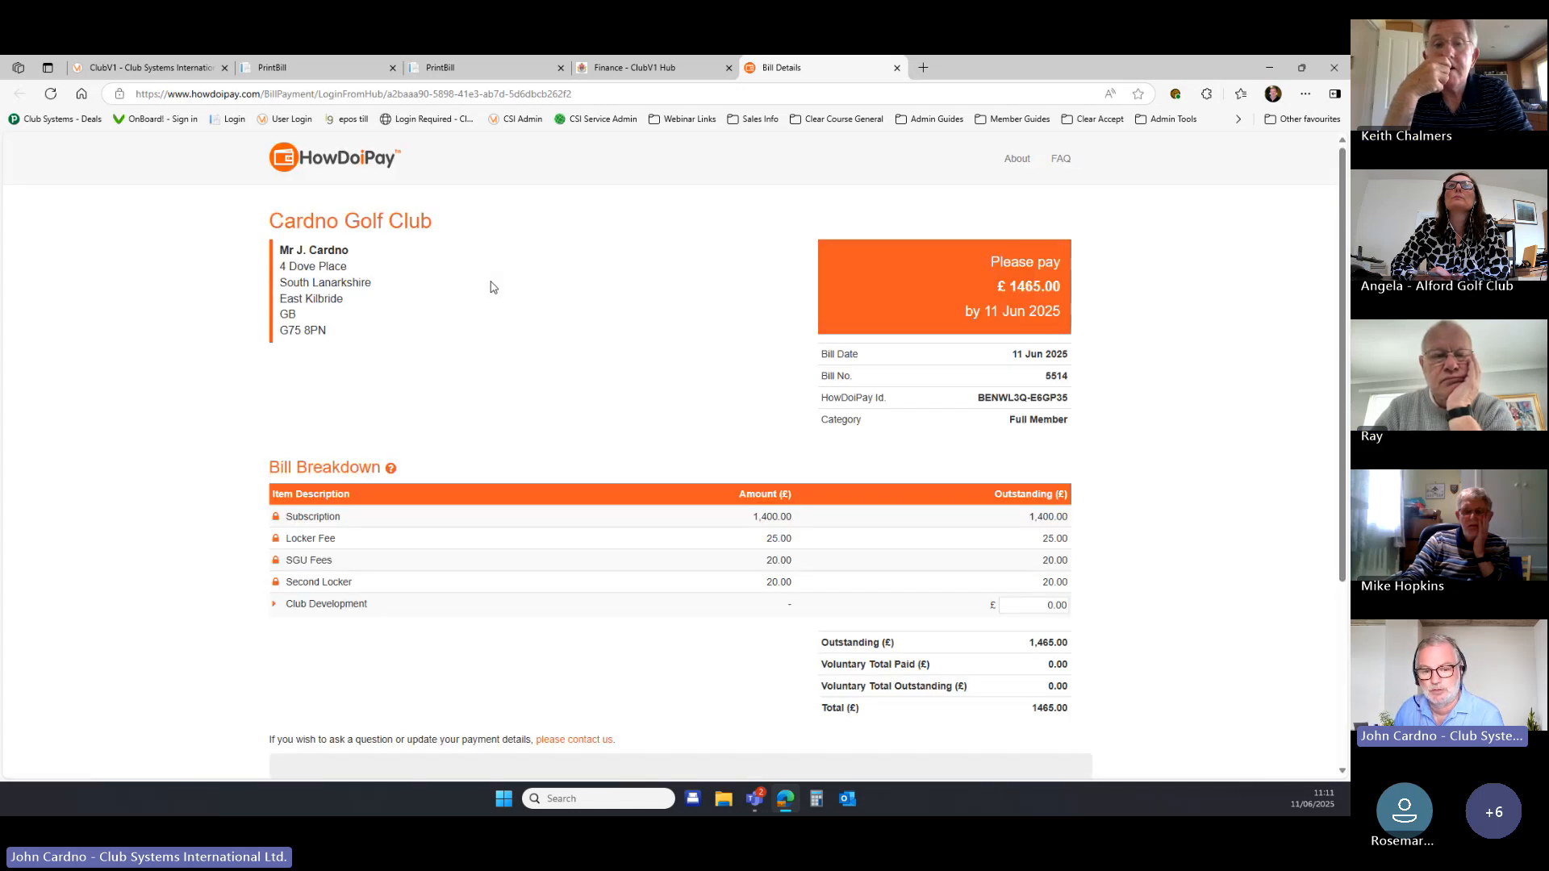
scroll(678, 370, "down", 3)
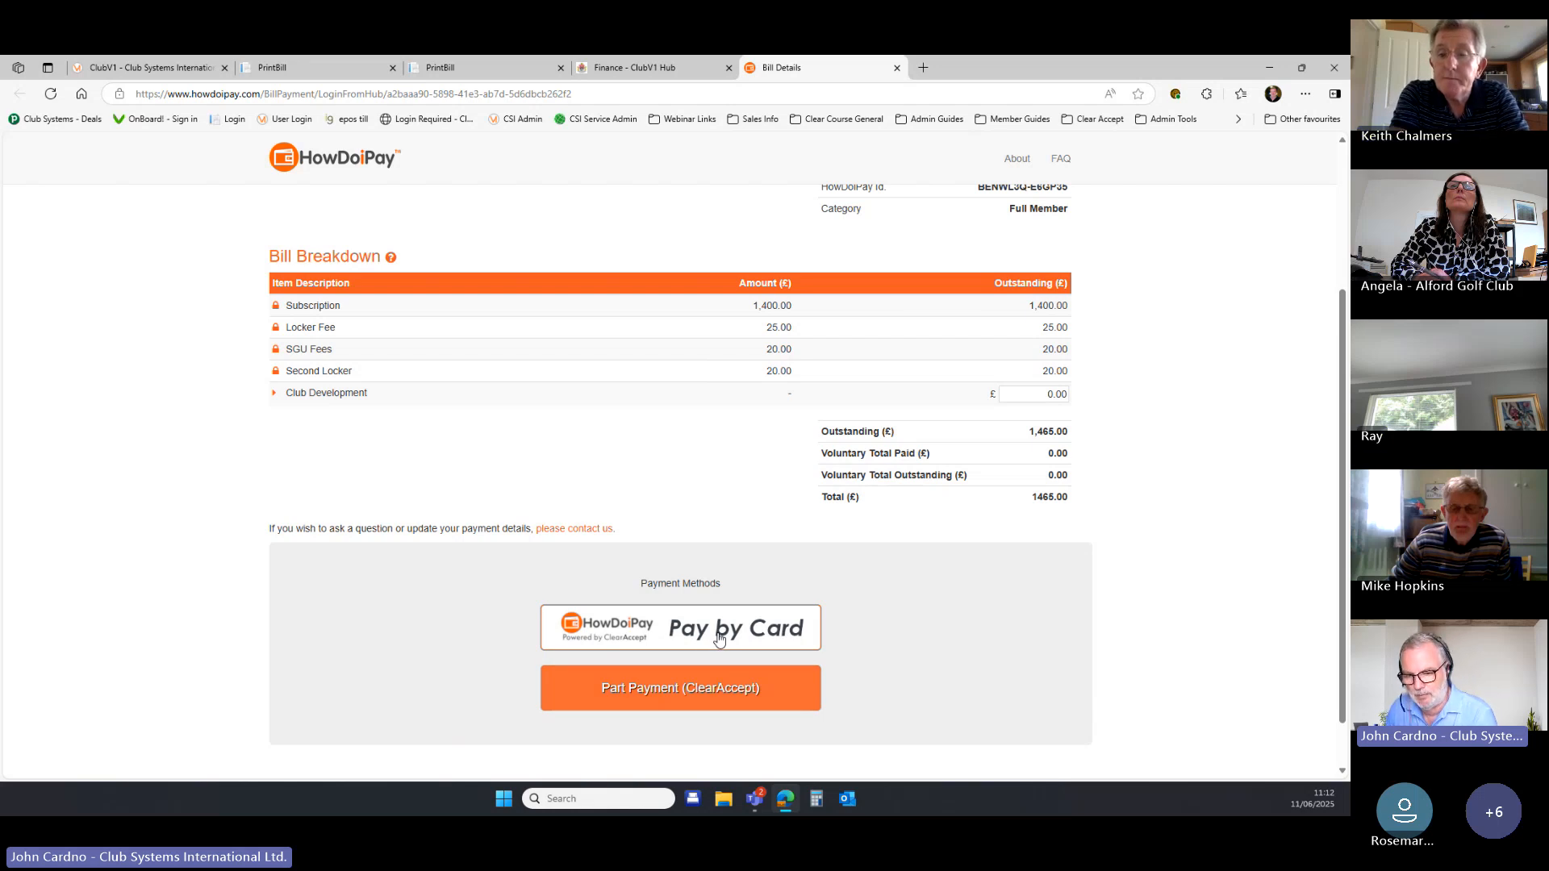
left_click(751, 628)
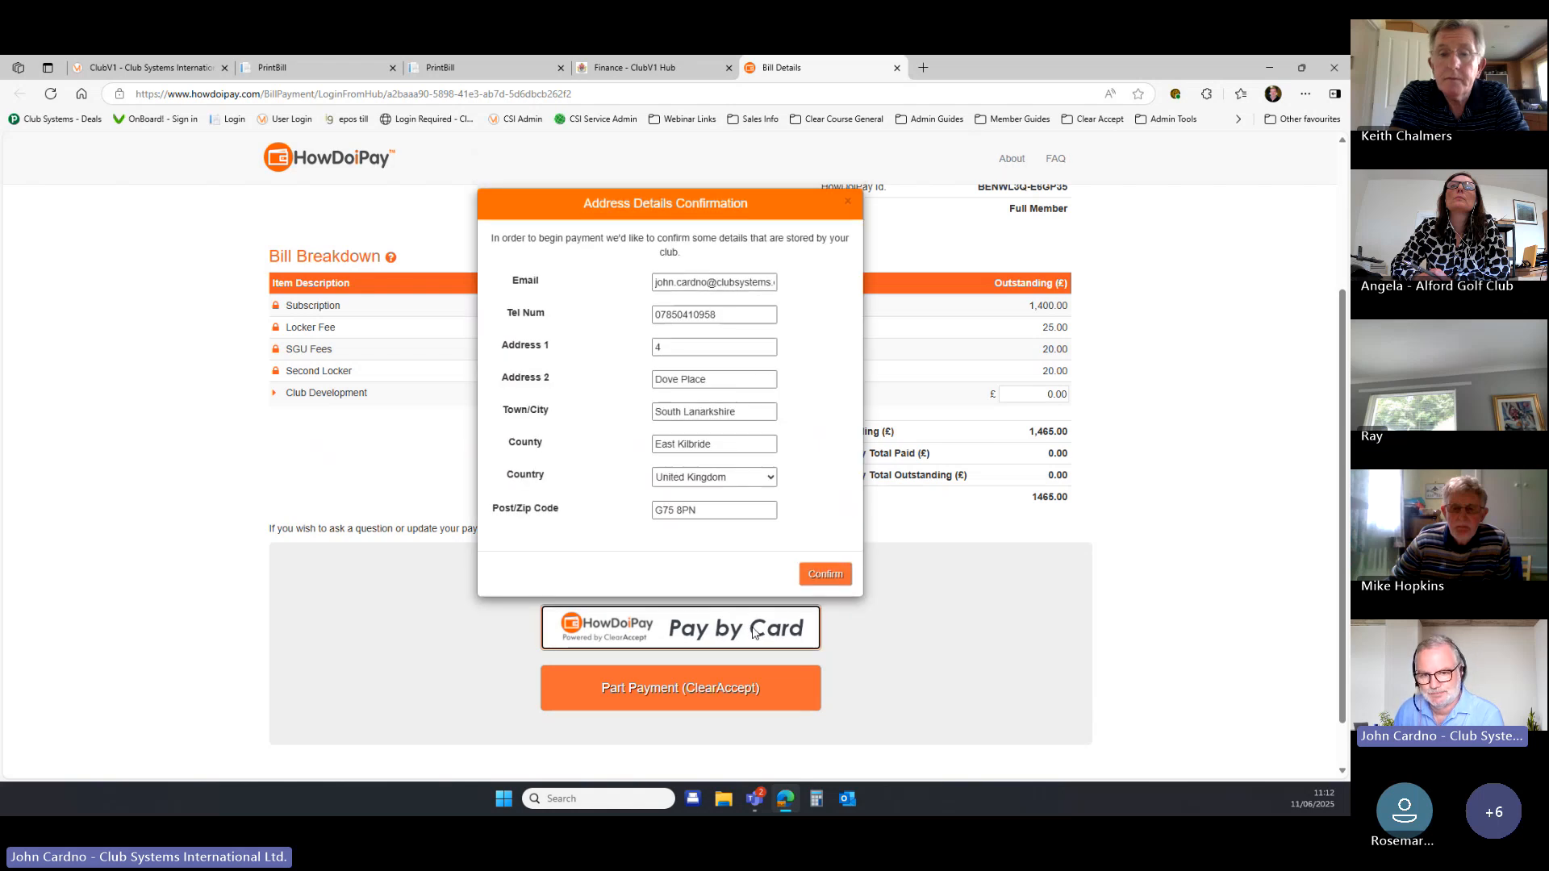
left_click(824, 573)
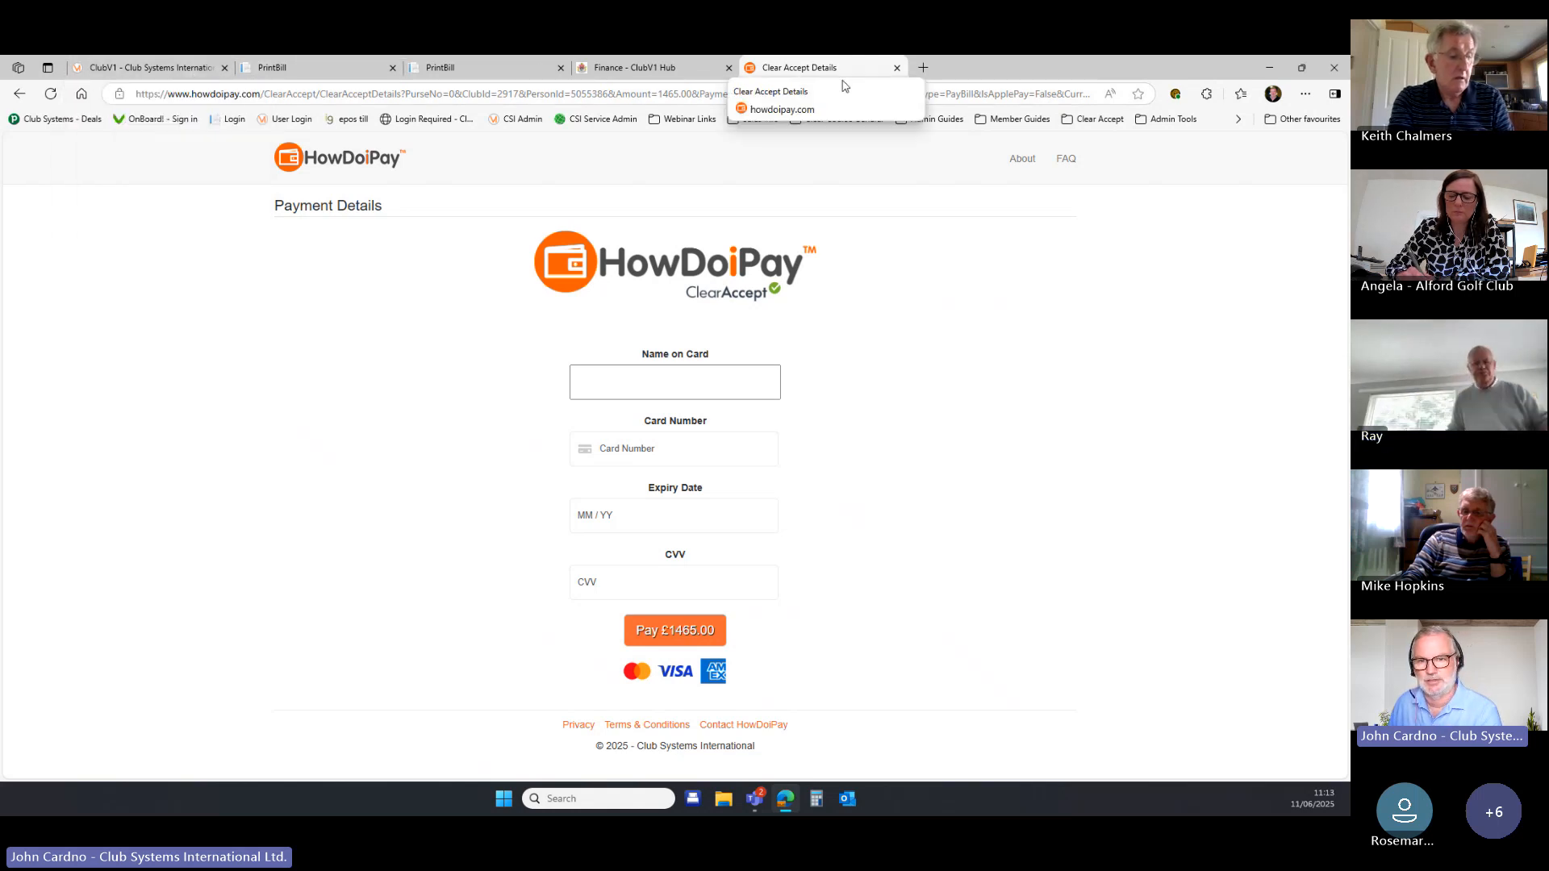
left_click(897, 67)
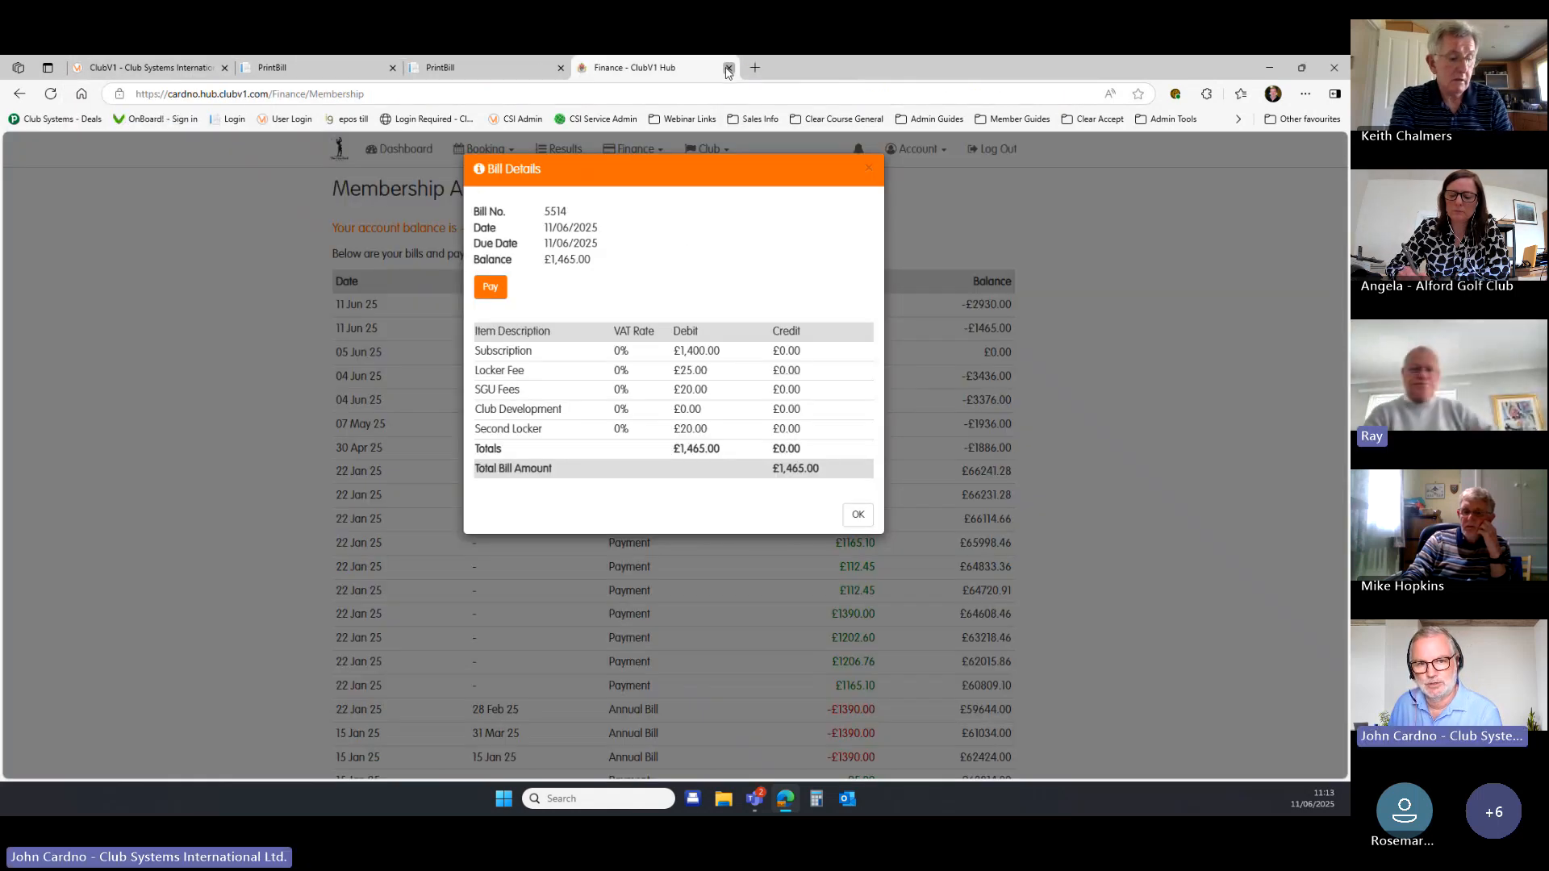
Close the Hub and printed bill pages, and open the billed member's ClubV1 record by searching for their surname.
left_click(729, 67)
left_click(561, 67)
left_click(393, 68)
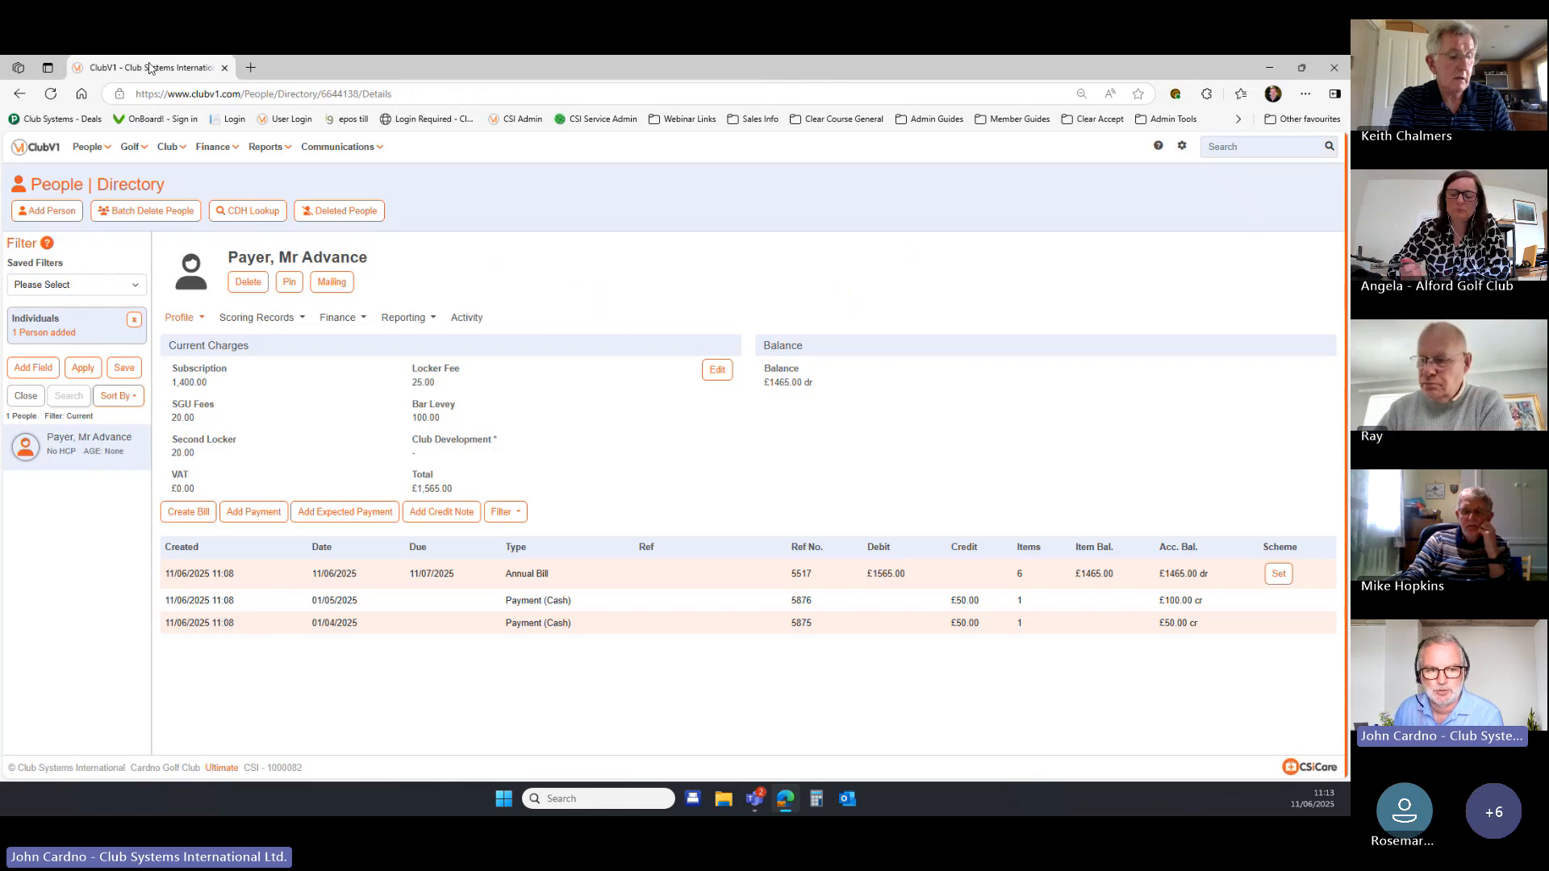
left_click(1283, 143)
type("card")
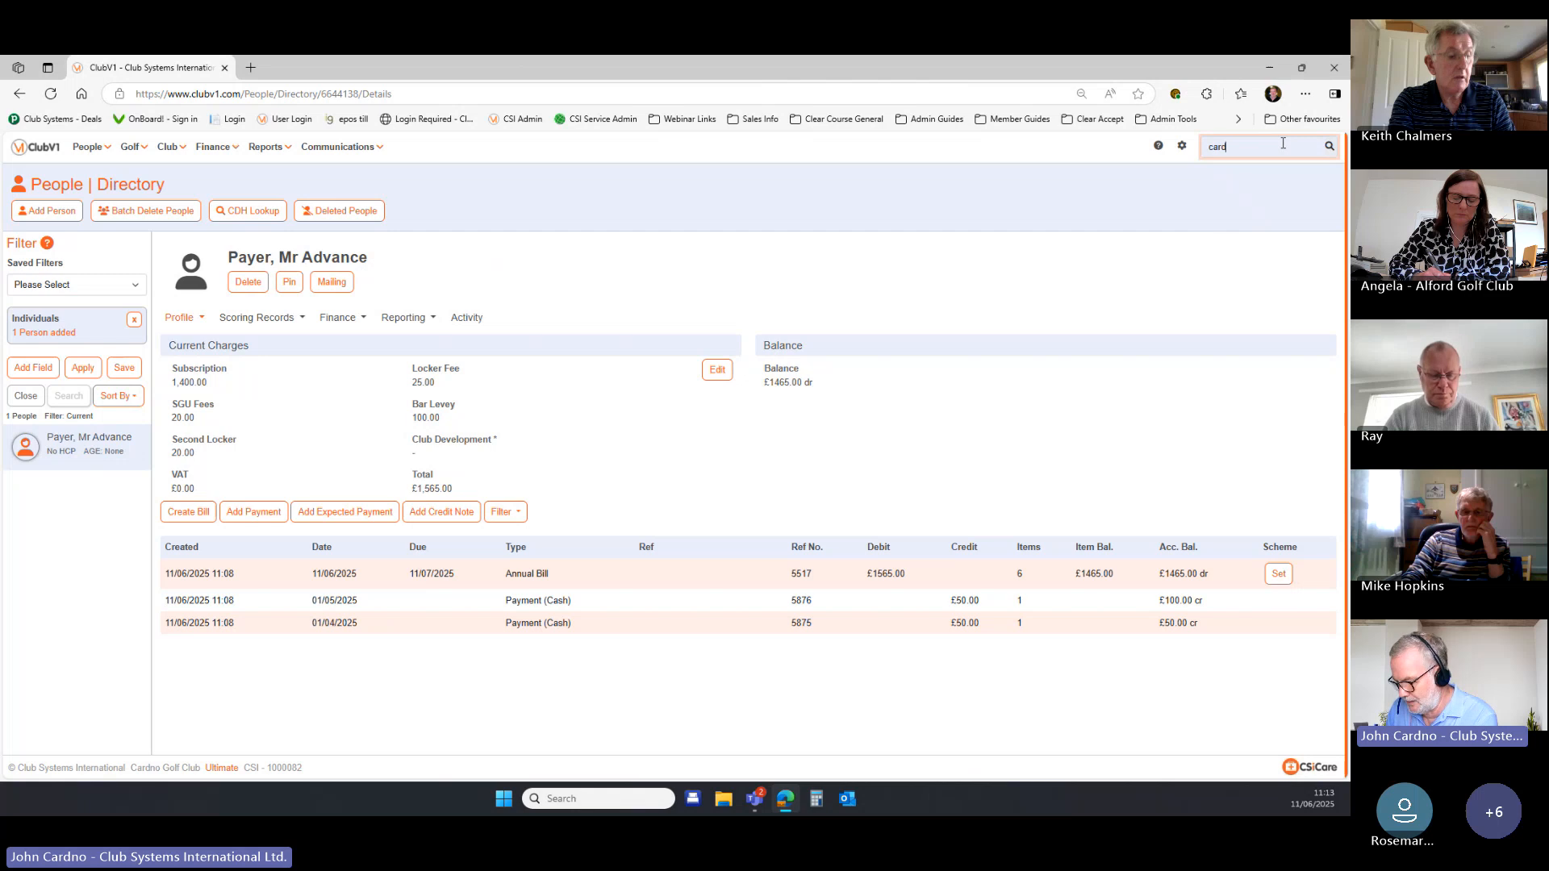
type("no")
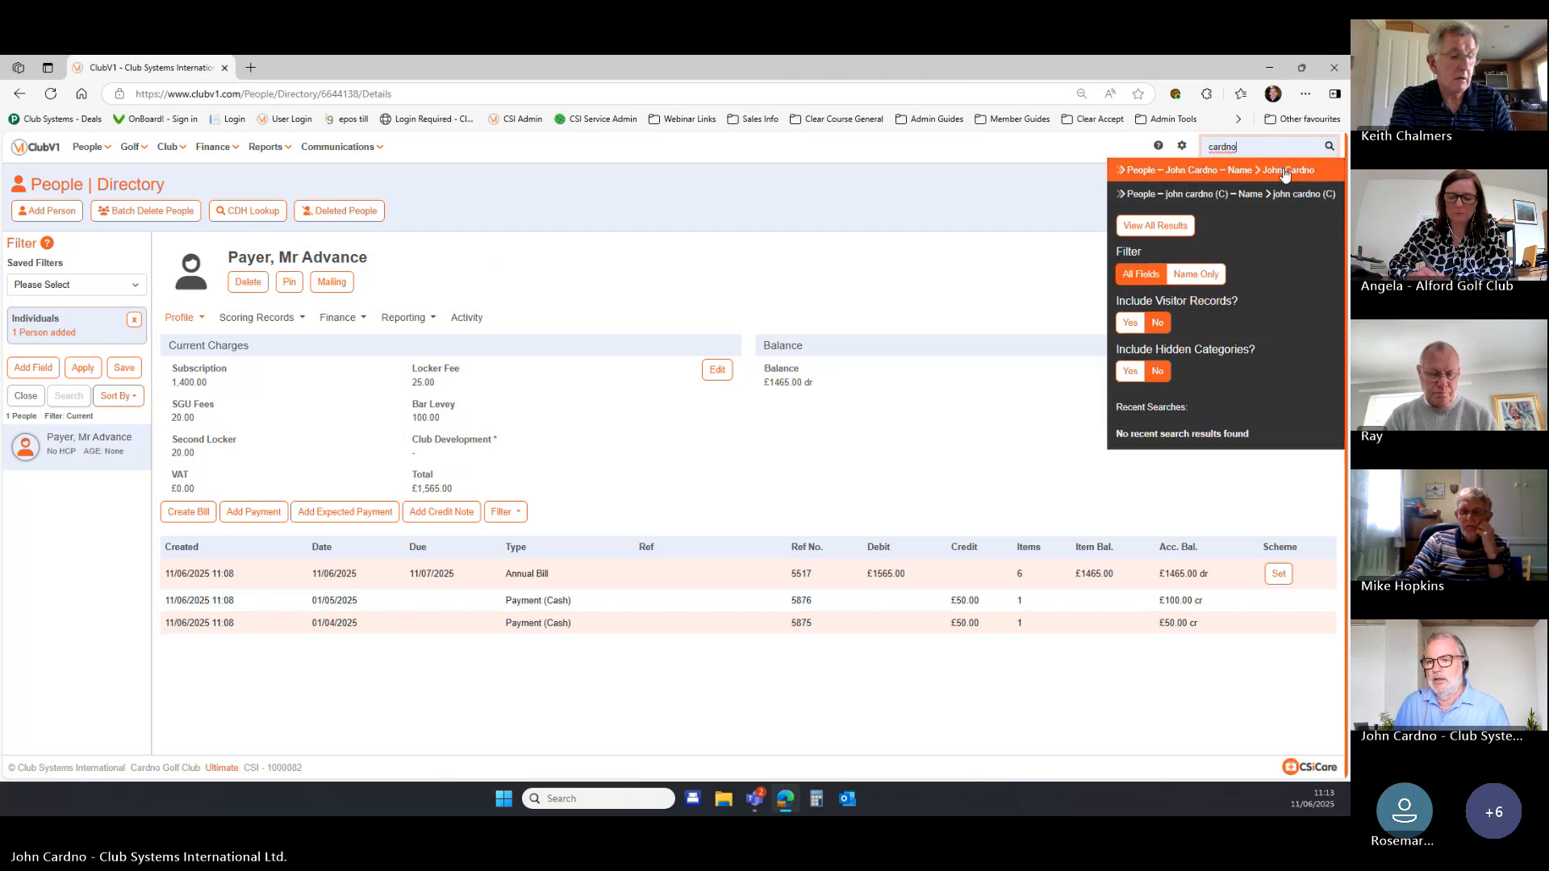
left_click(1286, 172)
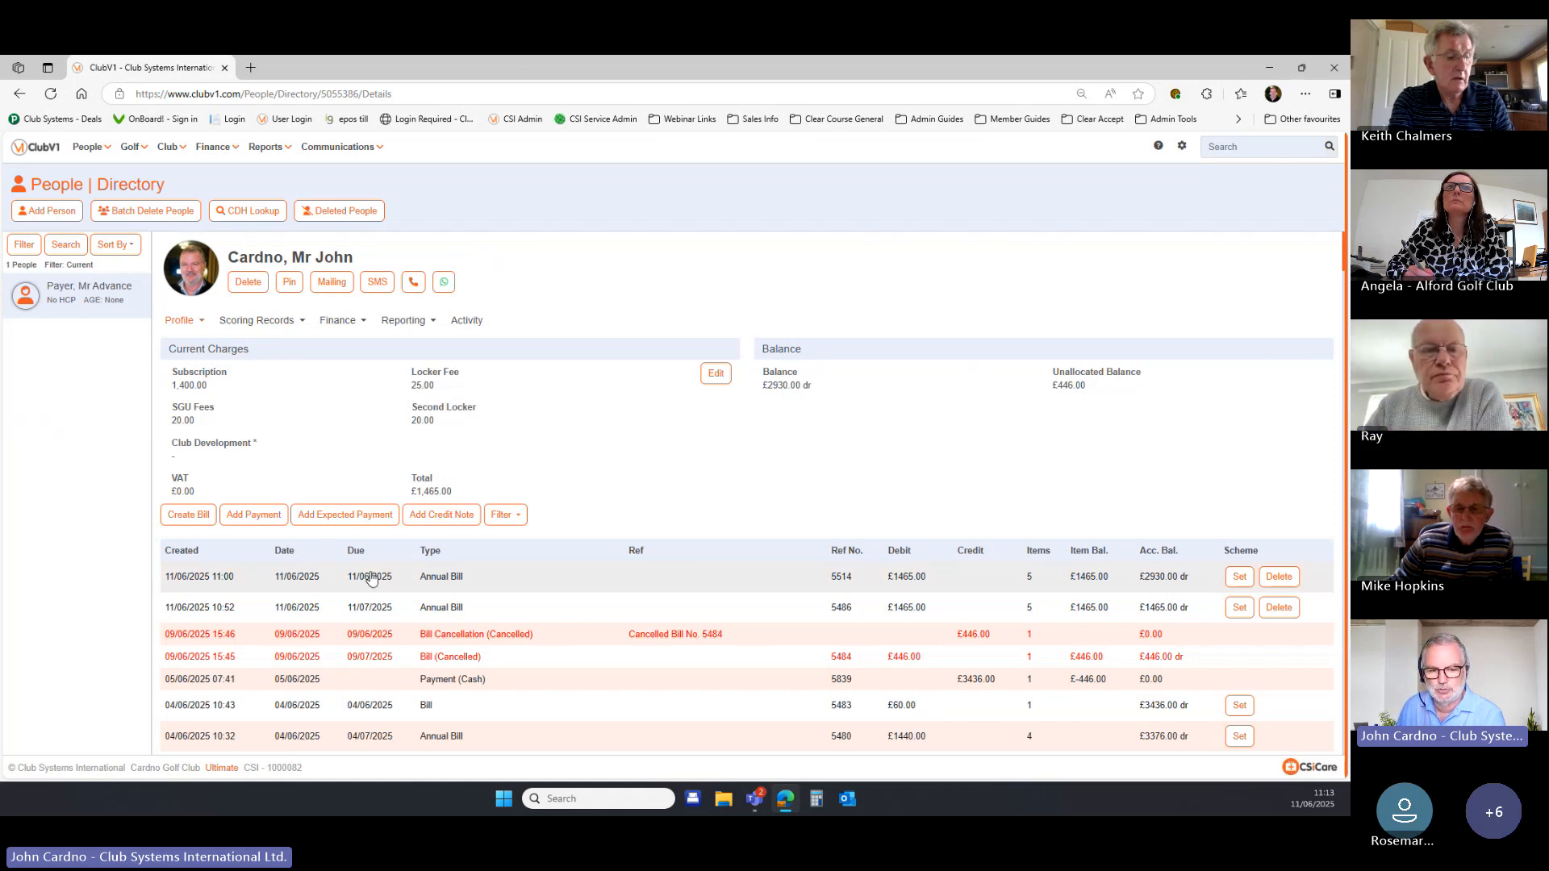
Try a MOTO payment of £2930 for the member, accepting the allocation and contact details up to card entry, and abandon it.
left_click(260, 516)
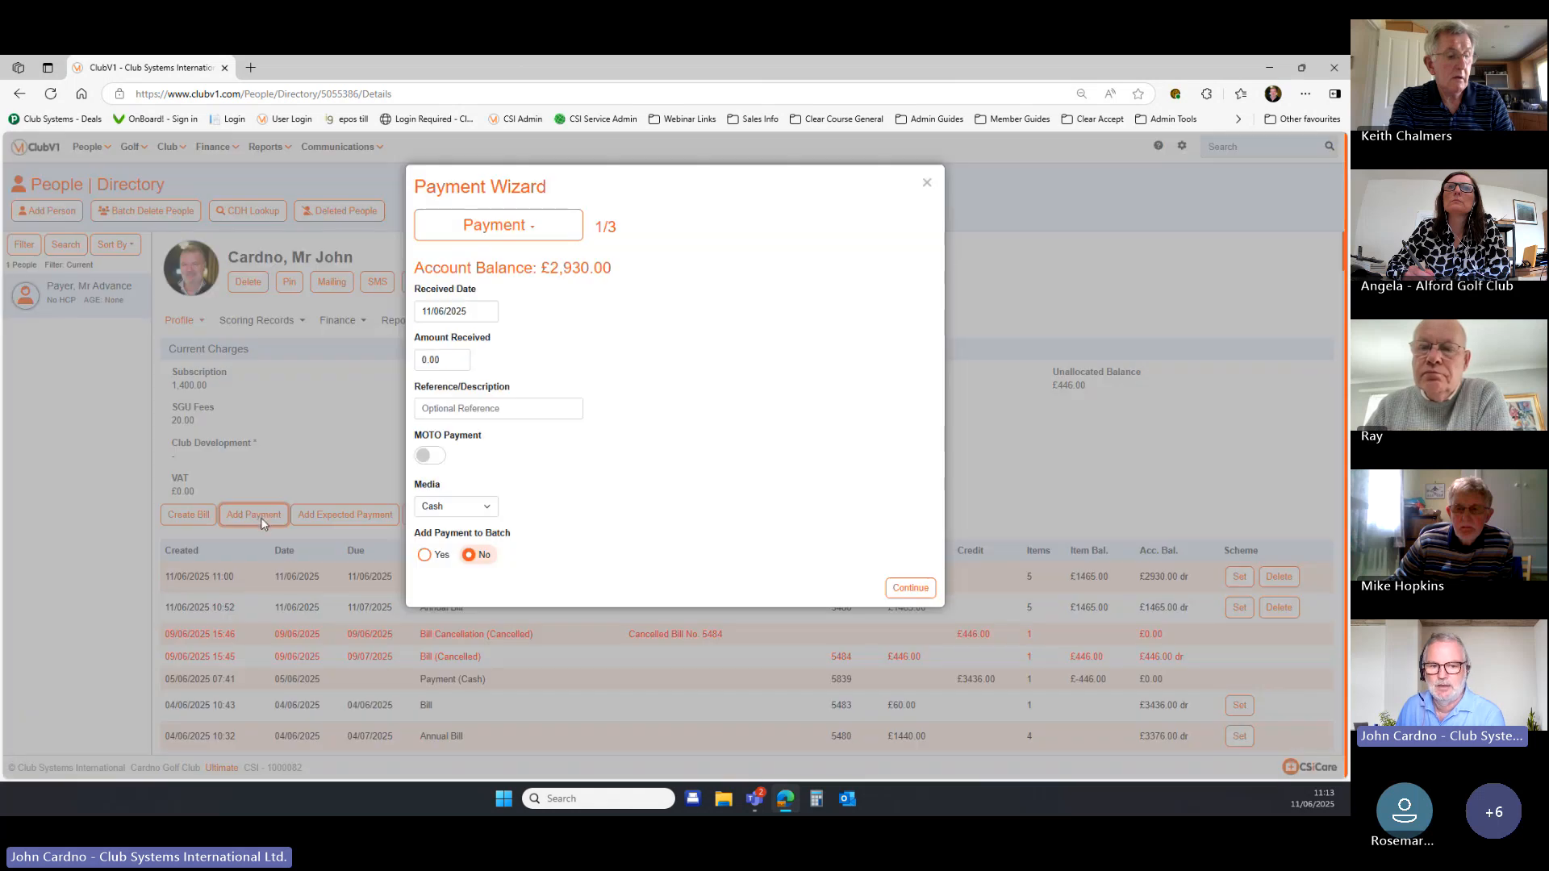
left_click(431, 460)
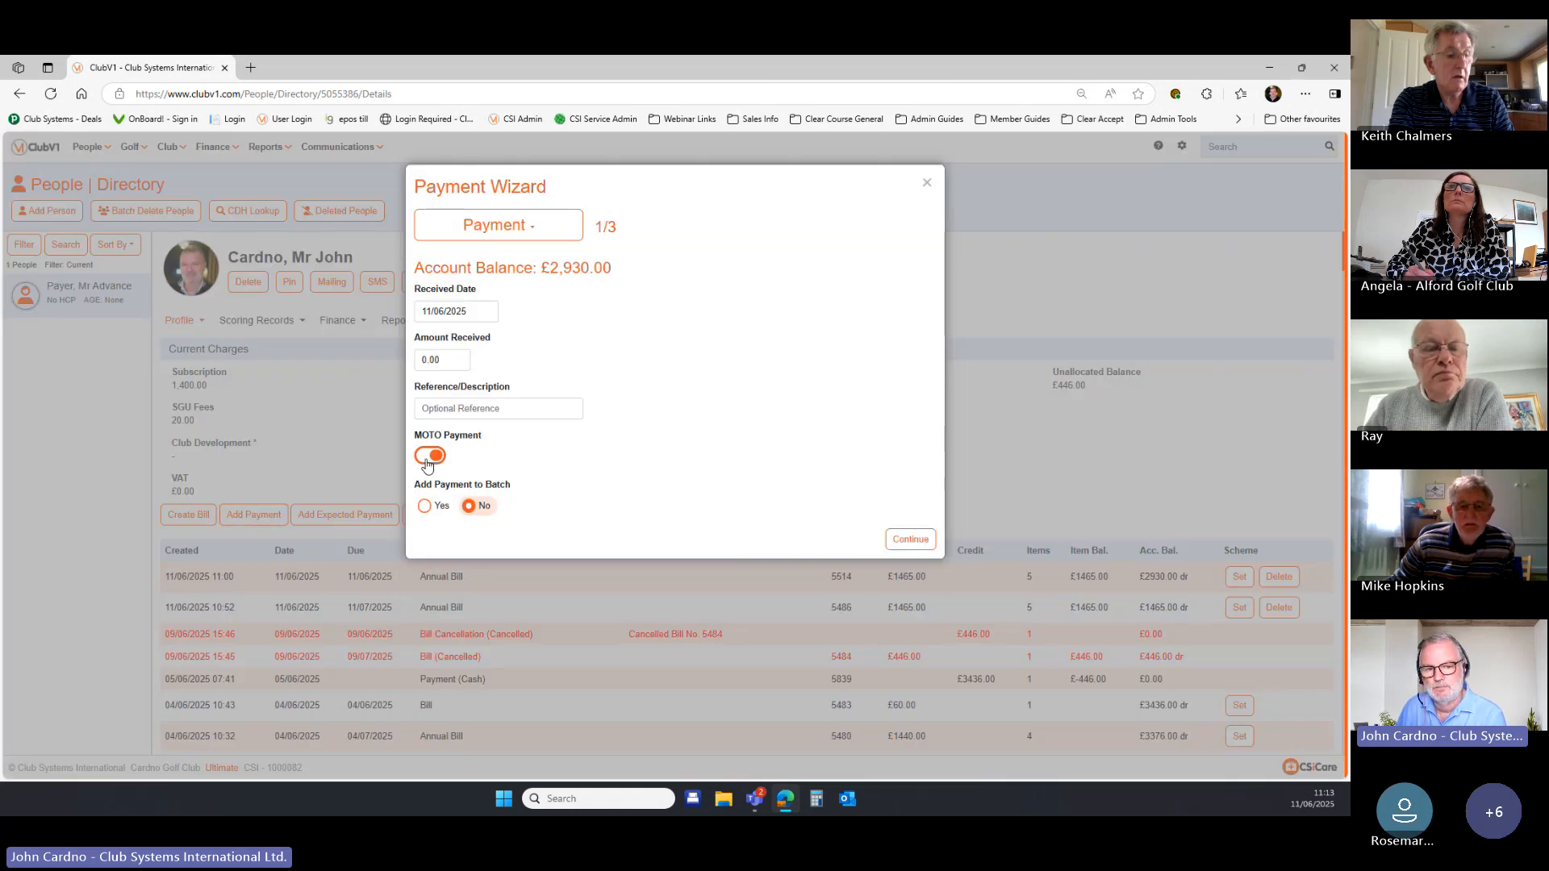
left_click_drag(449, 362, 383, 373)
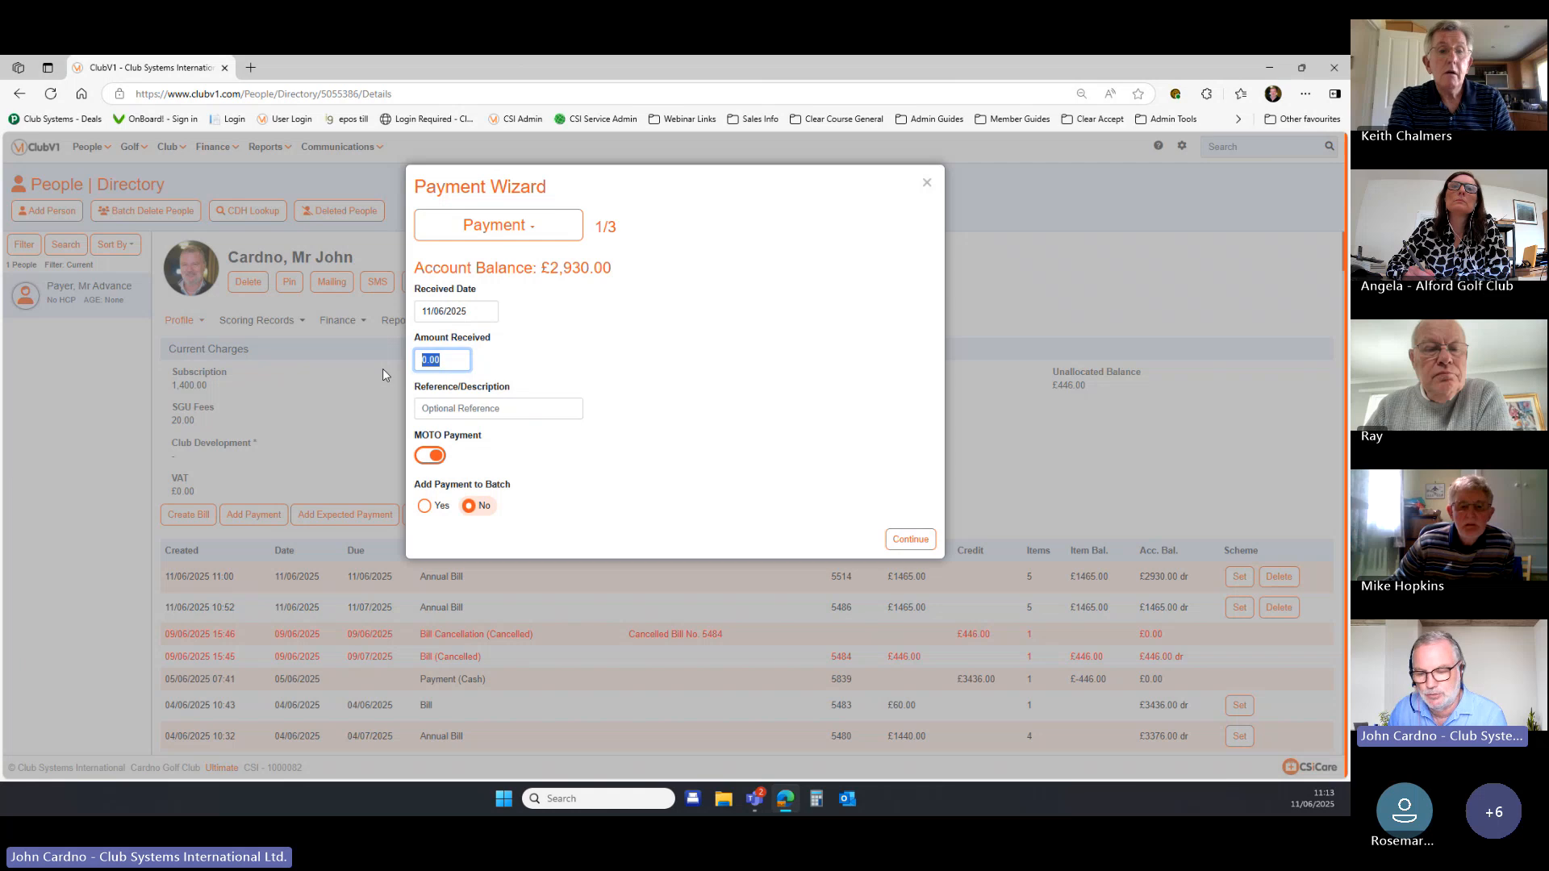
type("29")
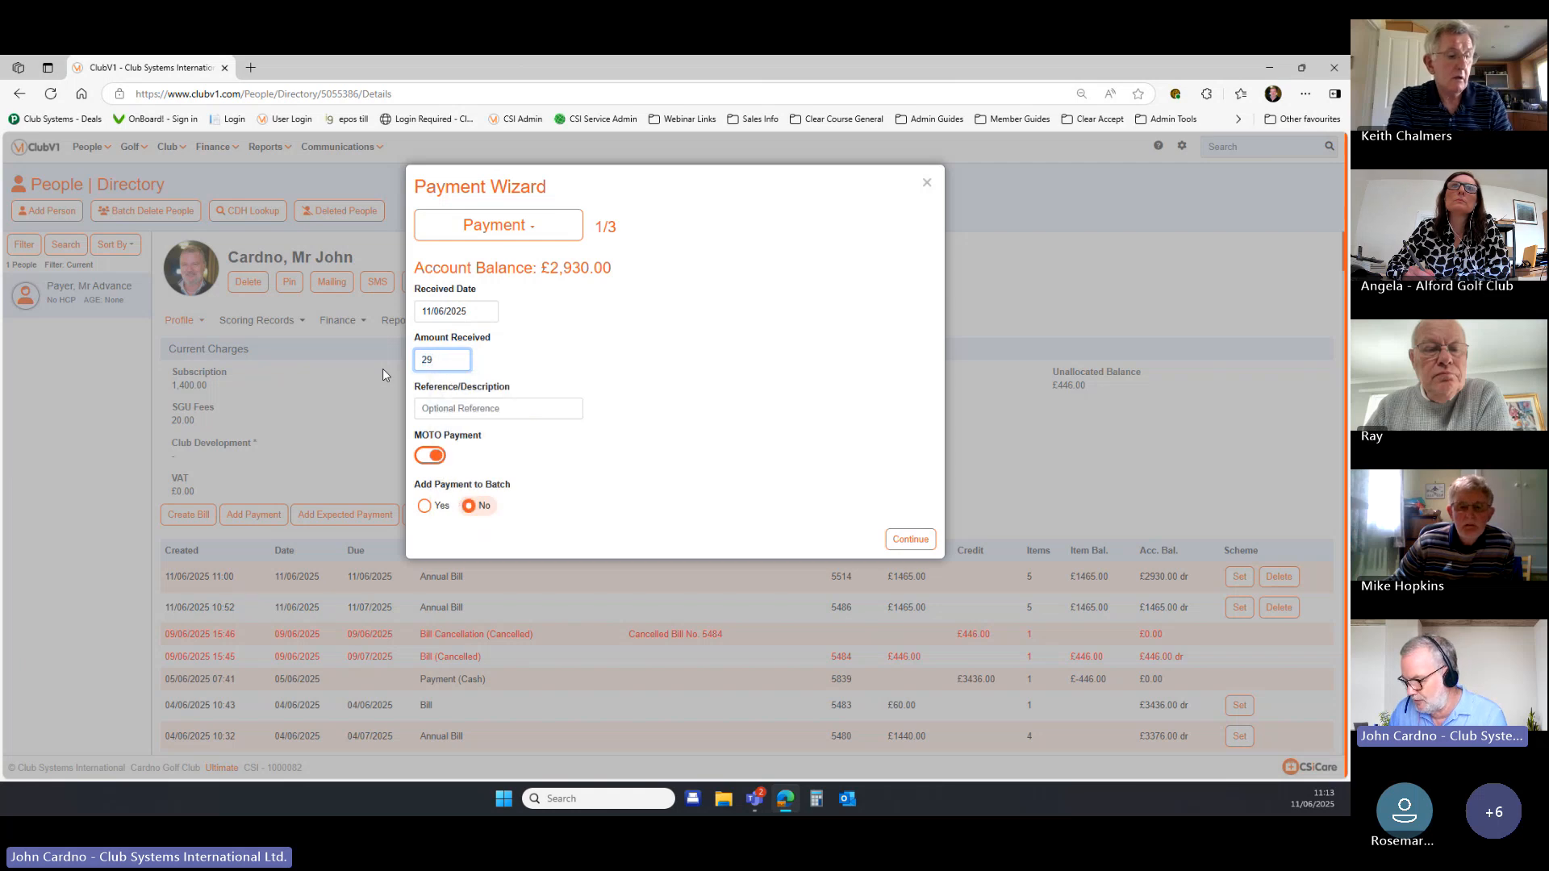
type("30")
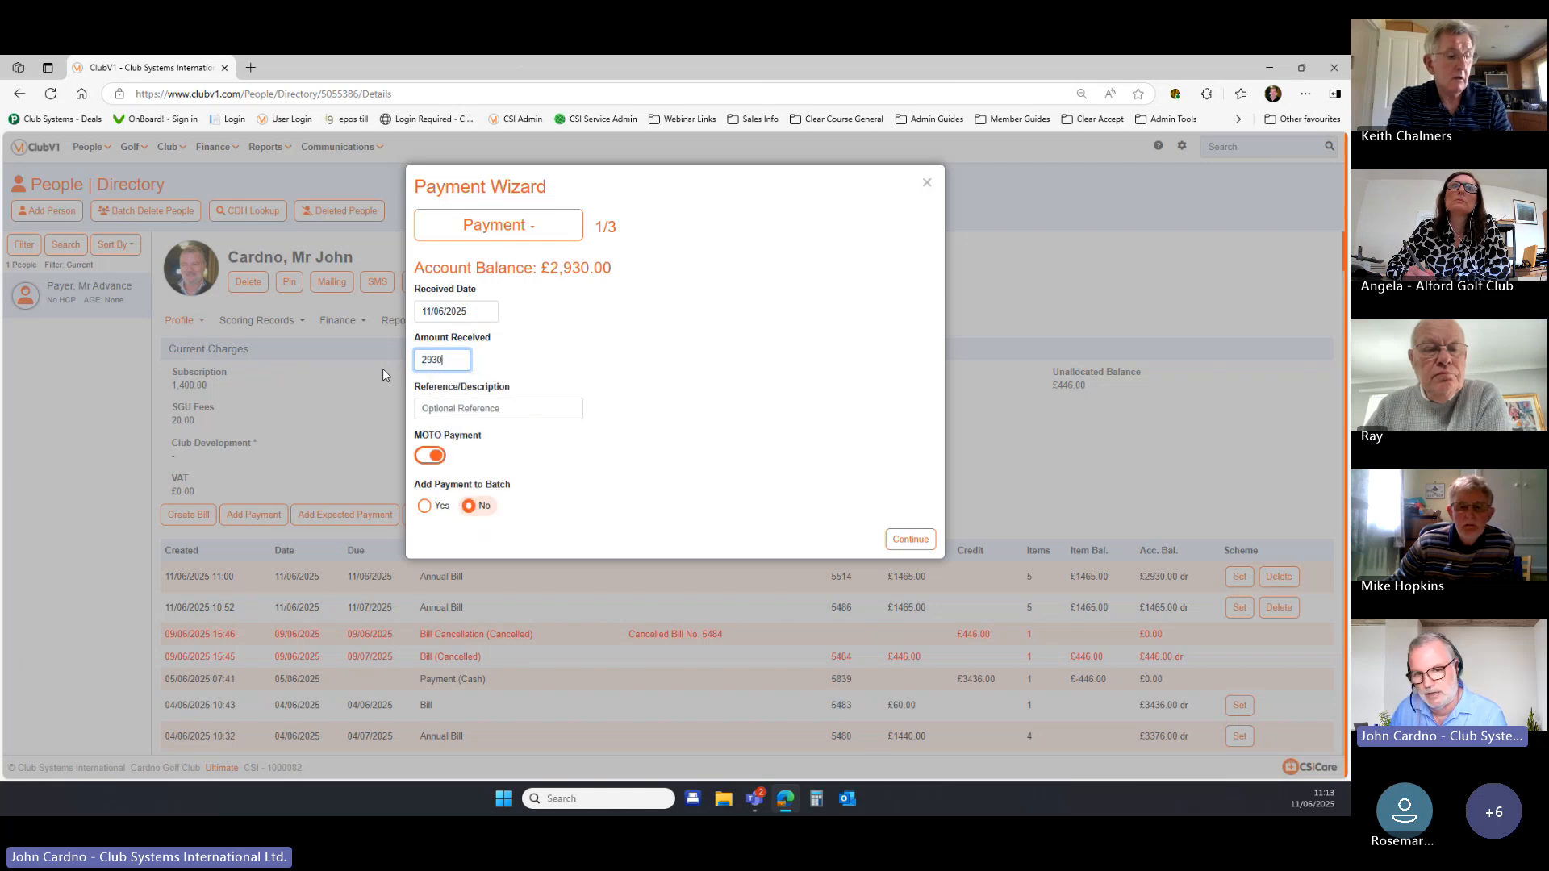
left_click(903, 542)
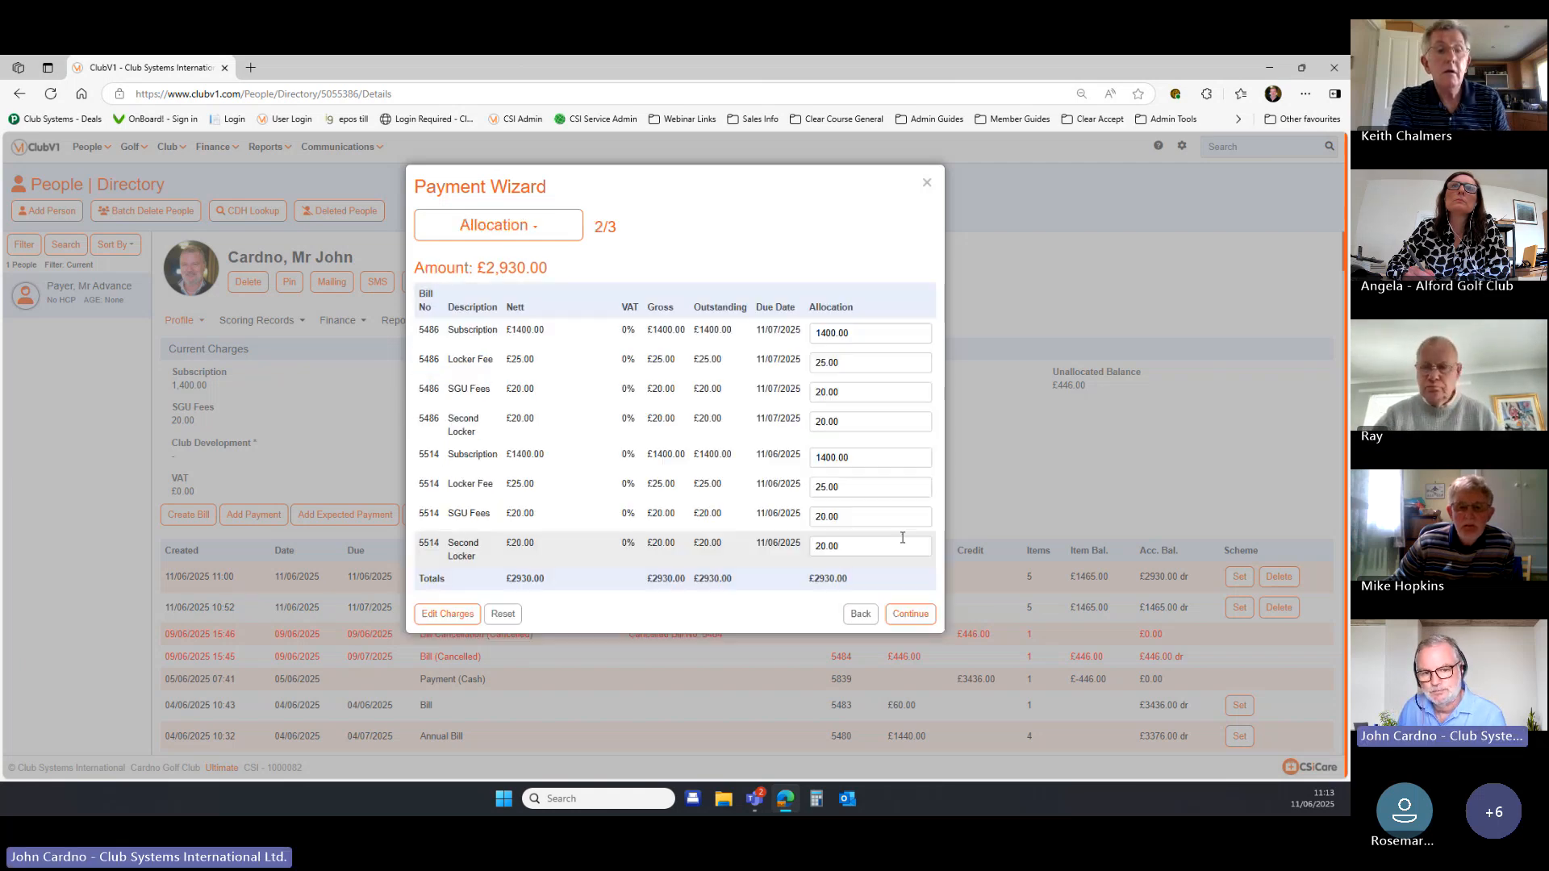
left_click(910, 616)
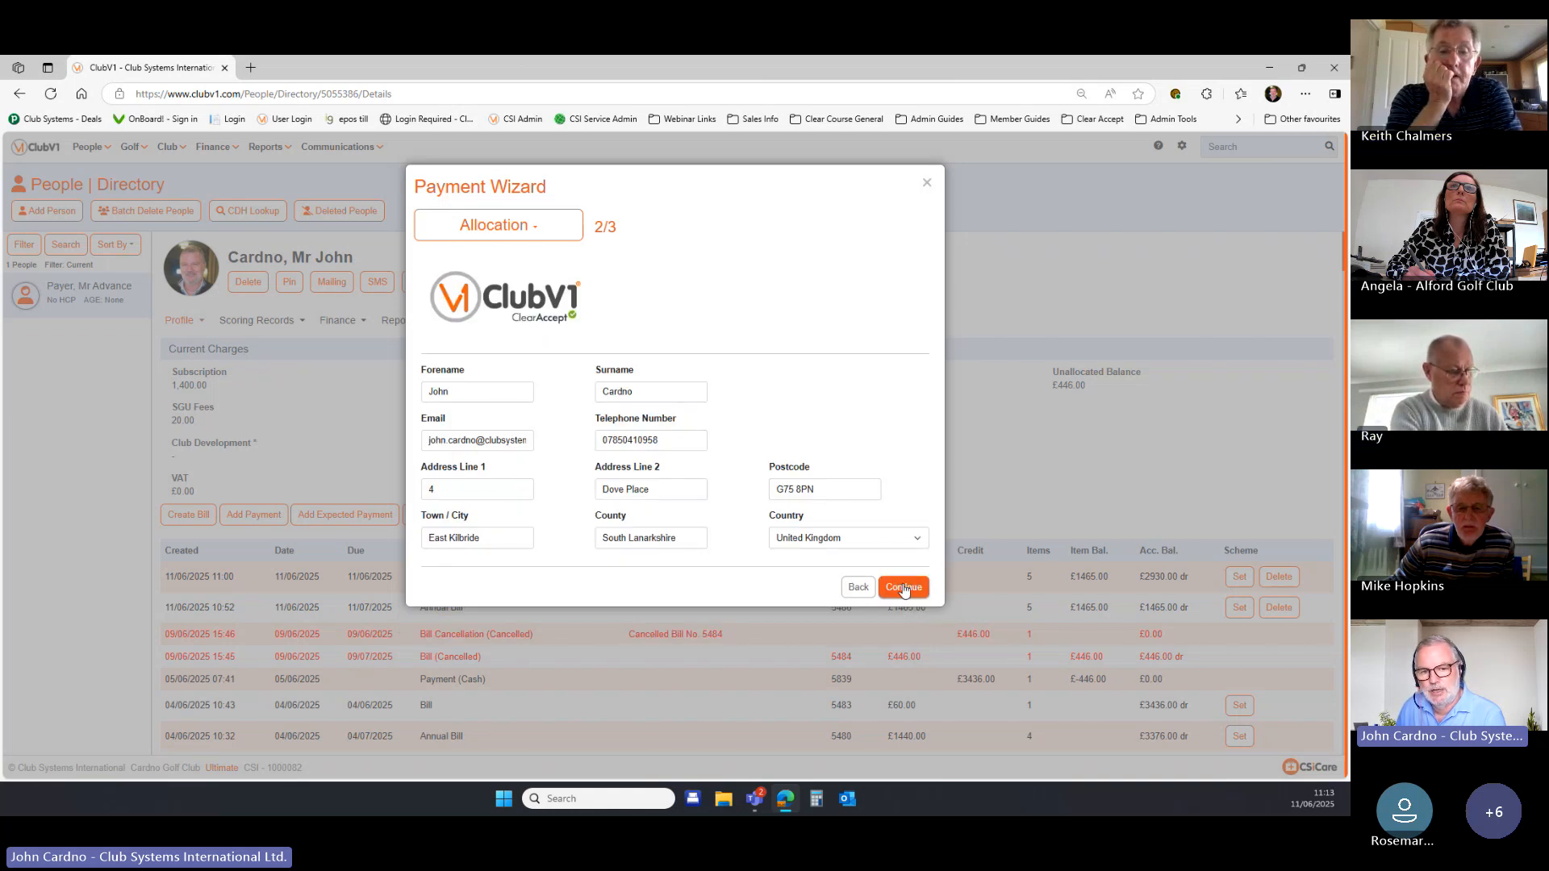
left_click(904, 588)
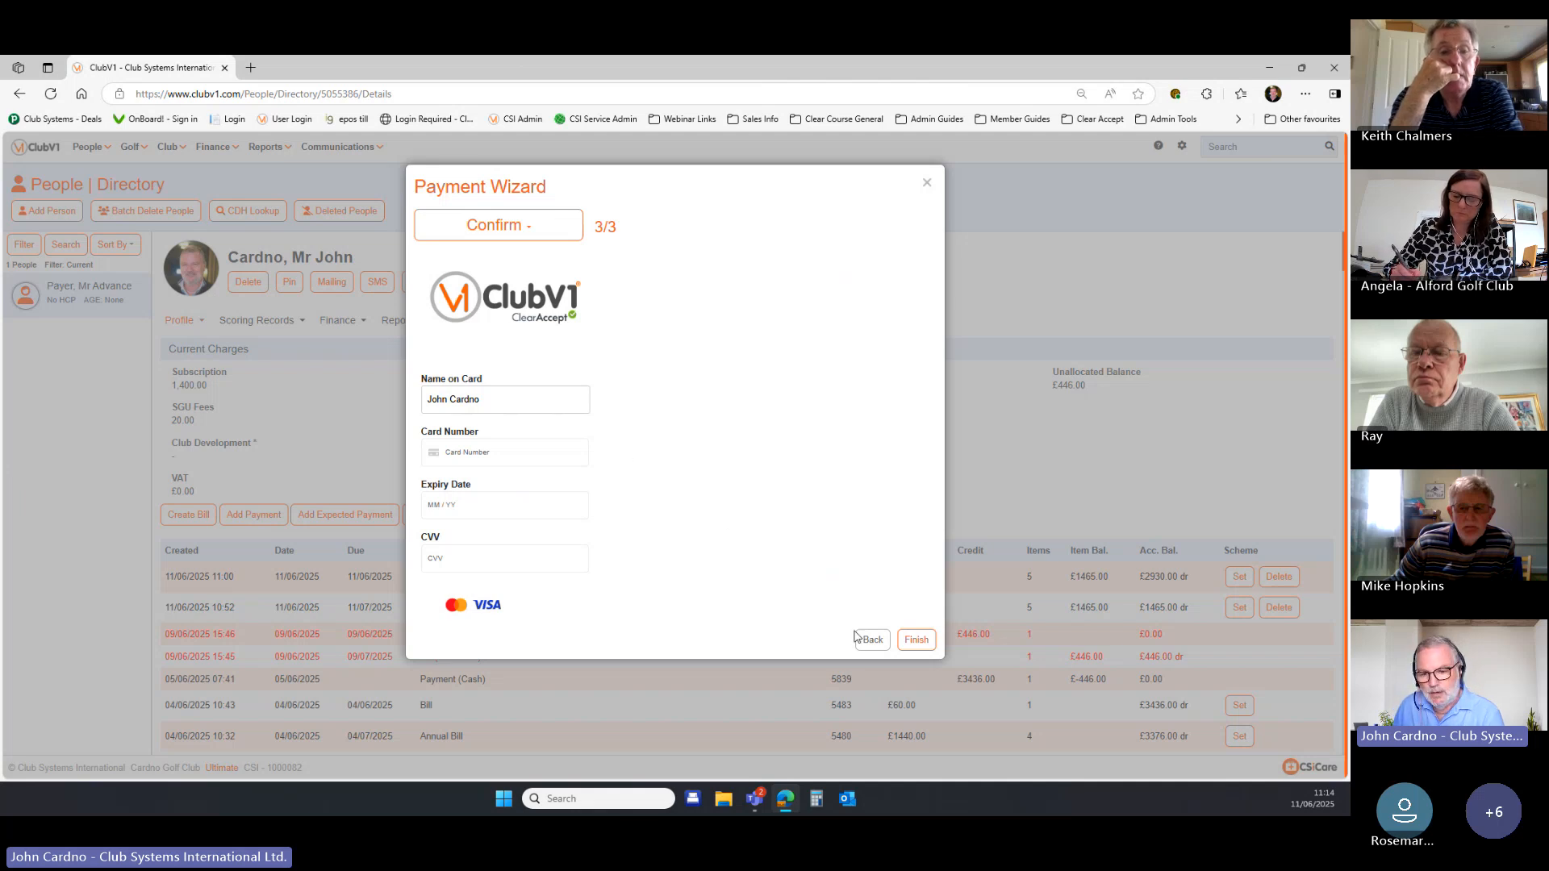
left_click(926, 185)
Open the ClubV1 Hub dashboard in a new tab and view the member's card account and subscription account.
left_click(251, 70)
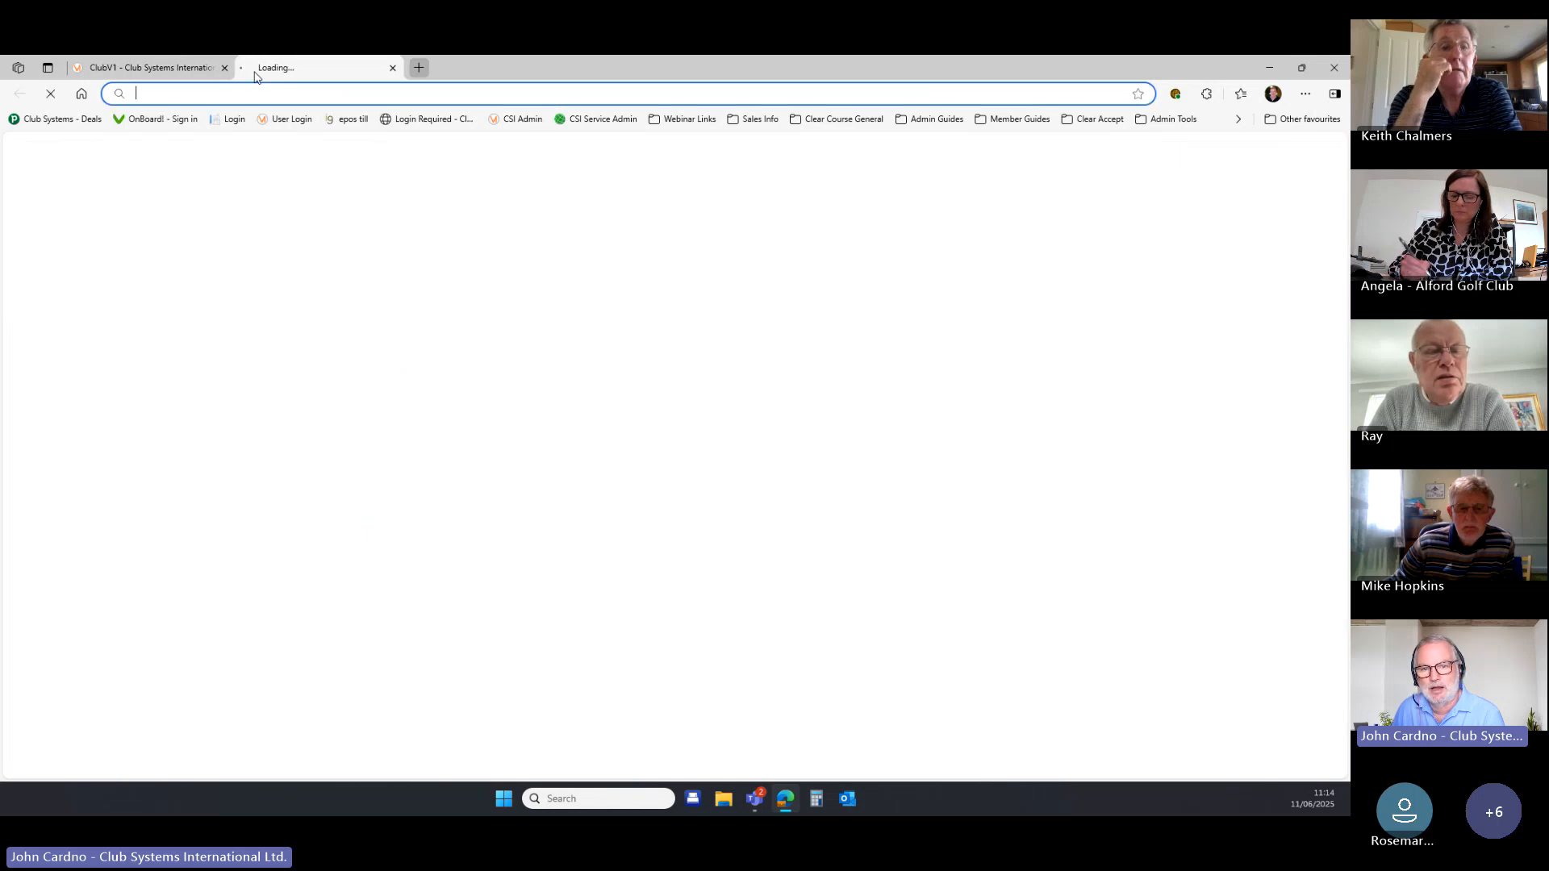
left_click(682, 119)
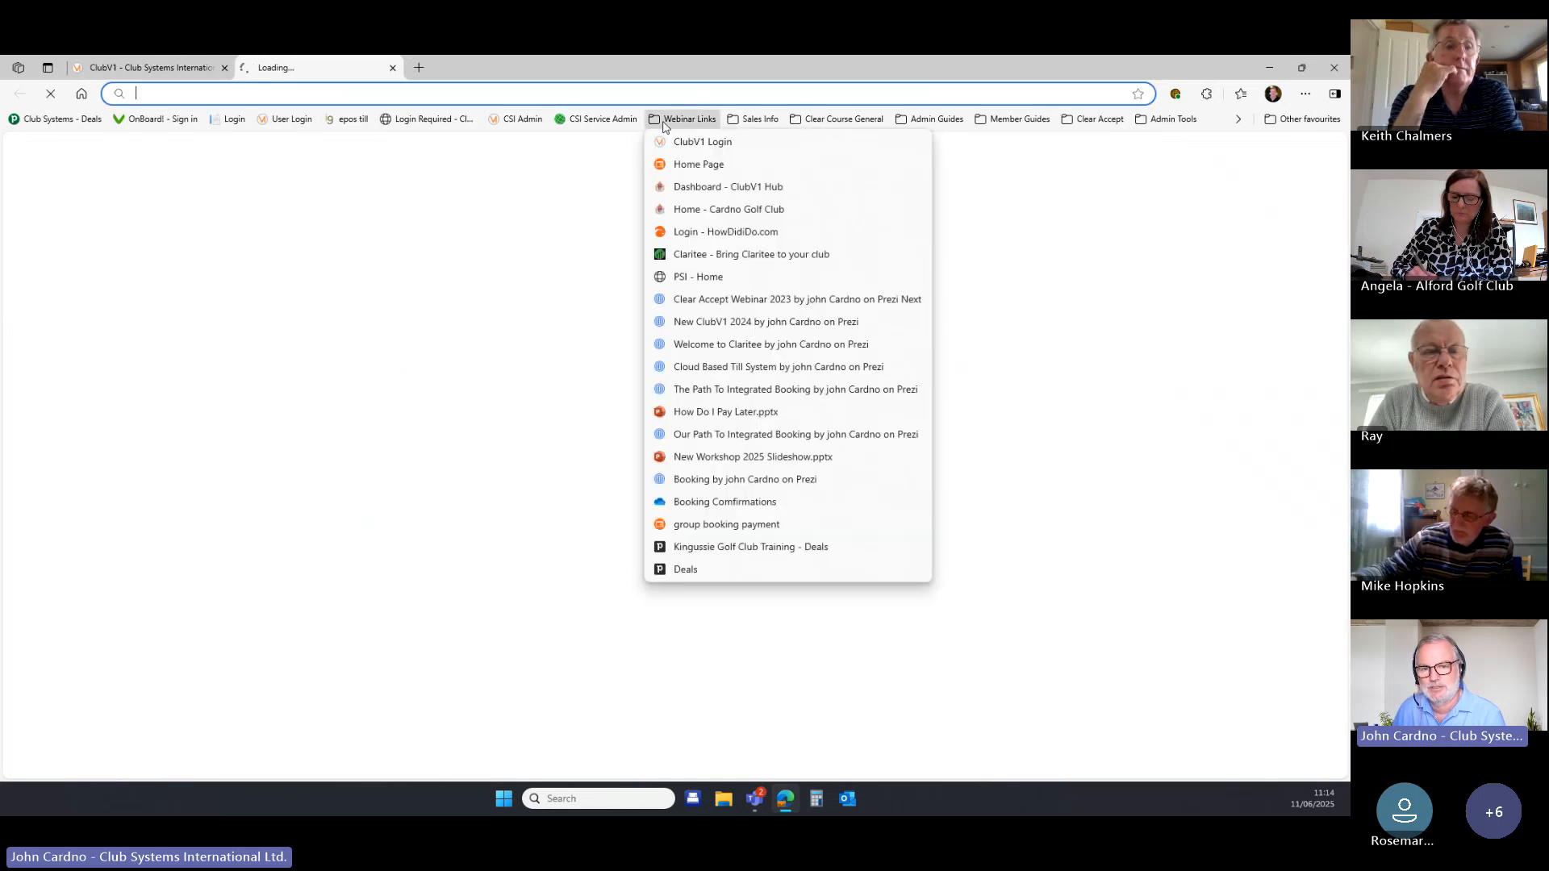
left_click(680, 187)
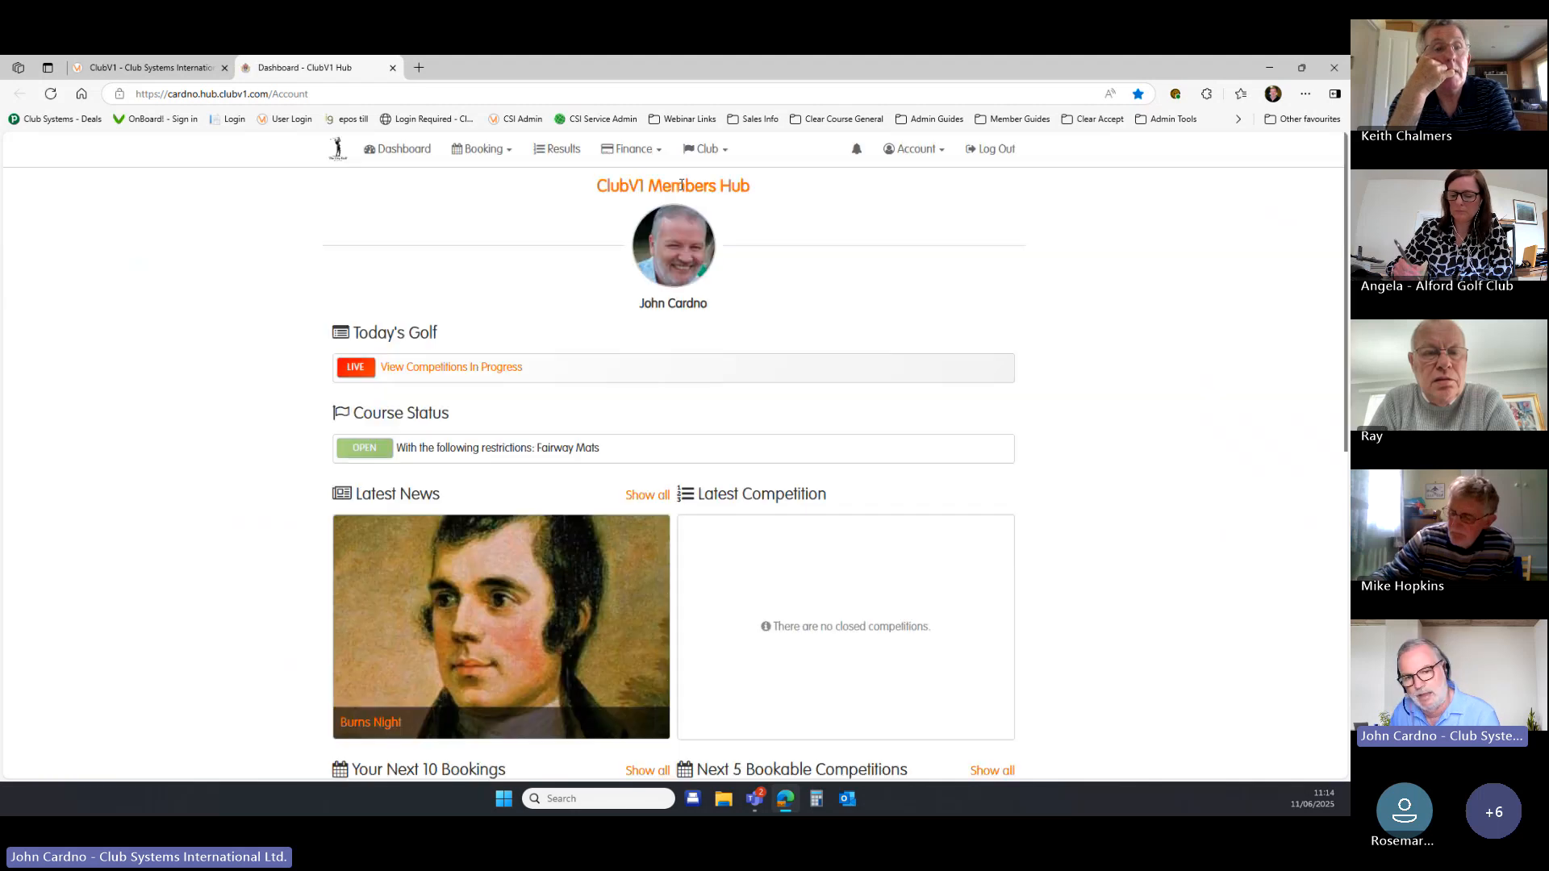
left_click(624, 157)
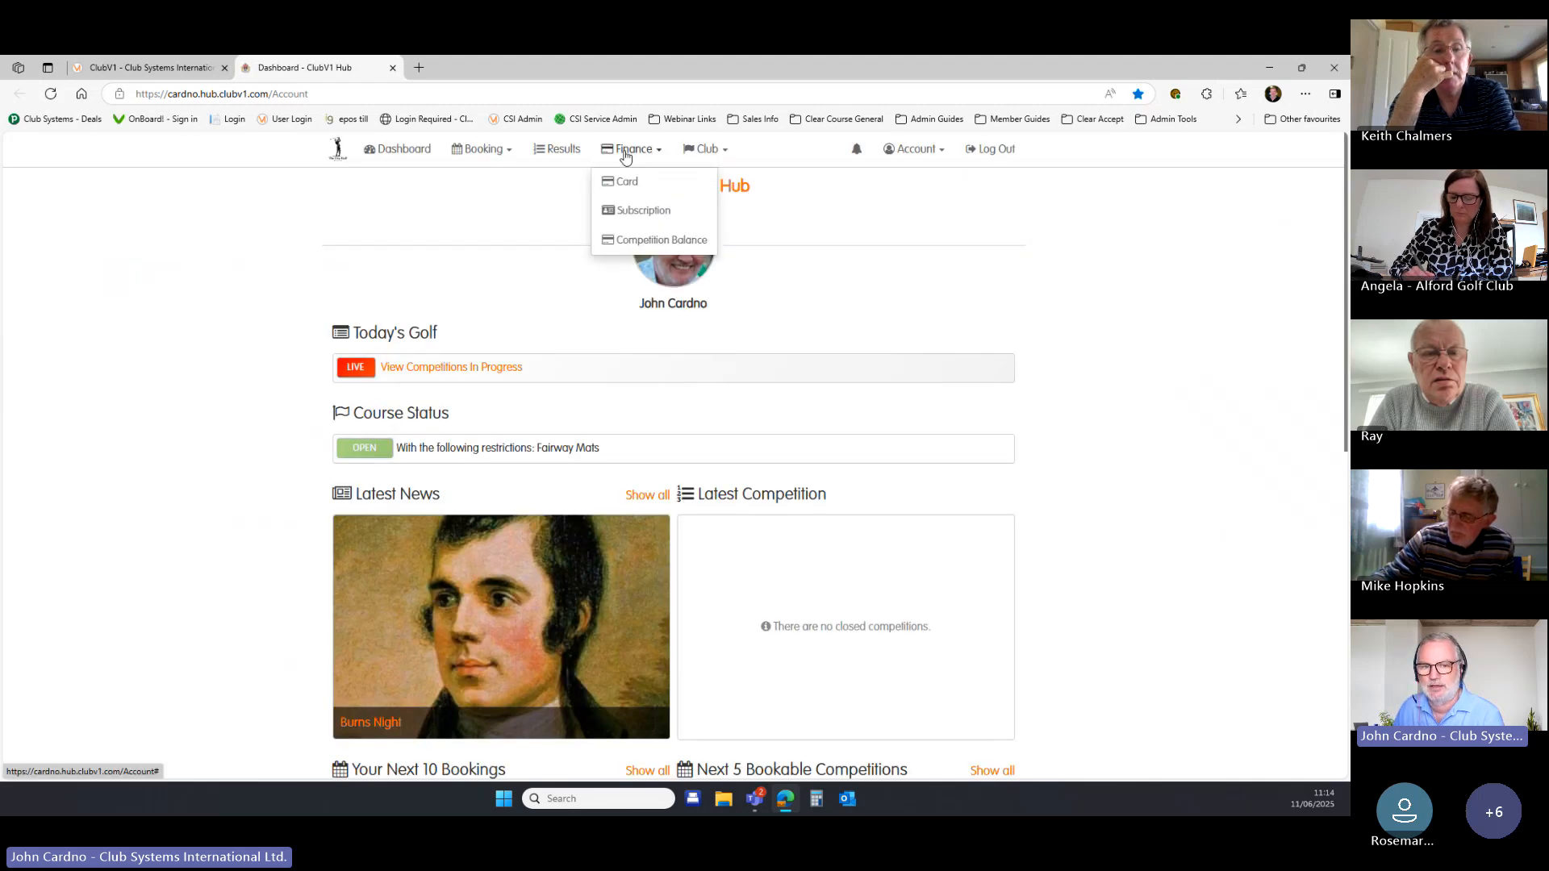
left_click(632, 186)
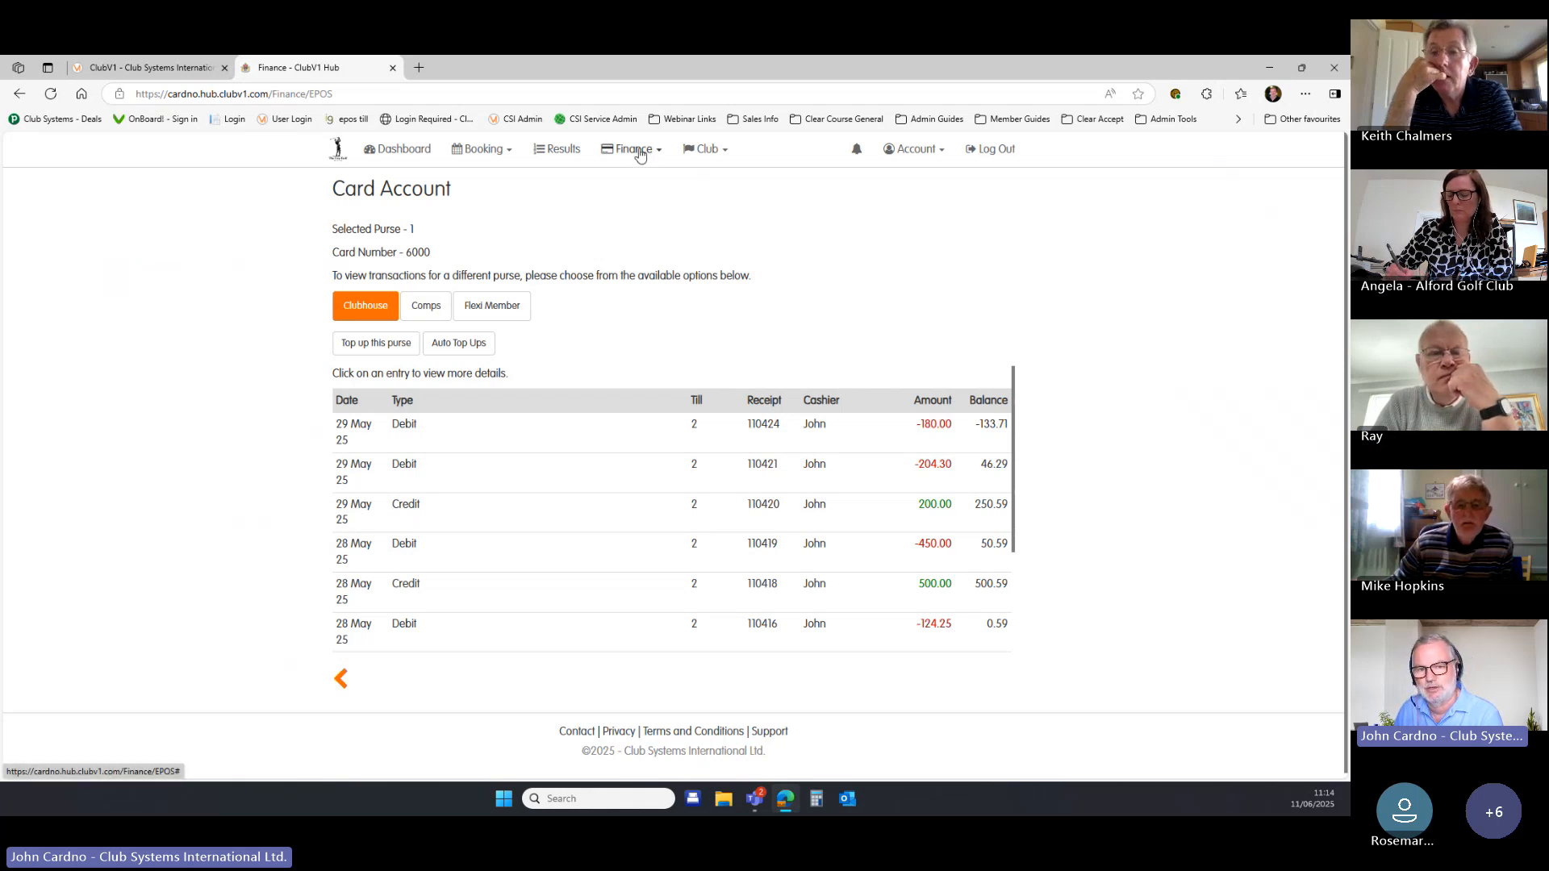
left_click(641, 153)
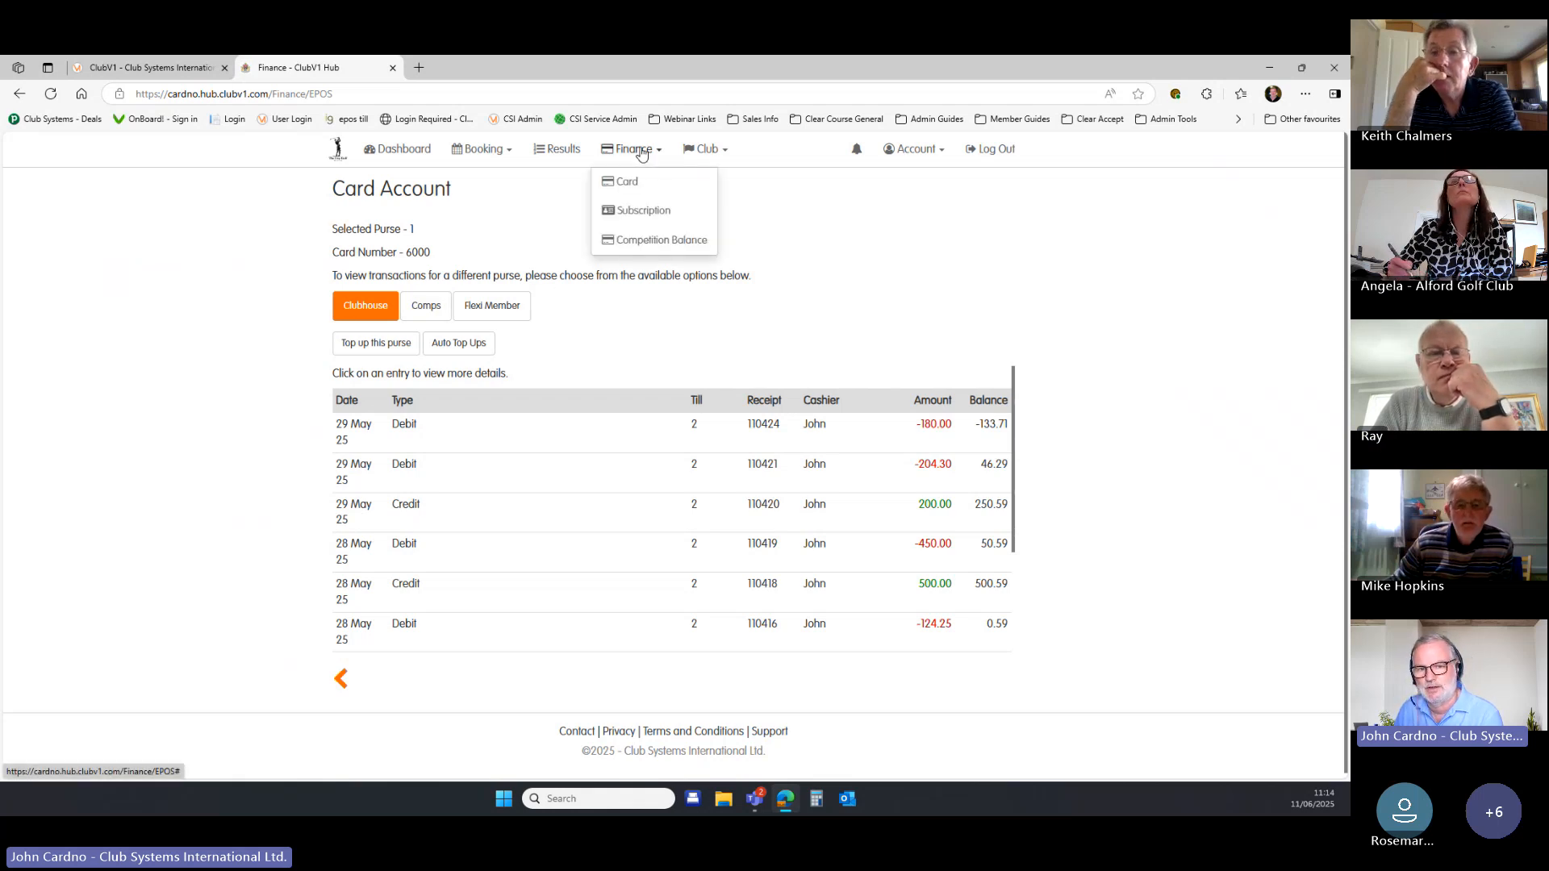
left_click(650, 210)
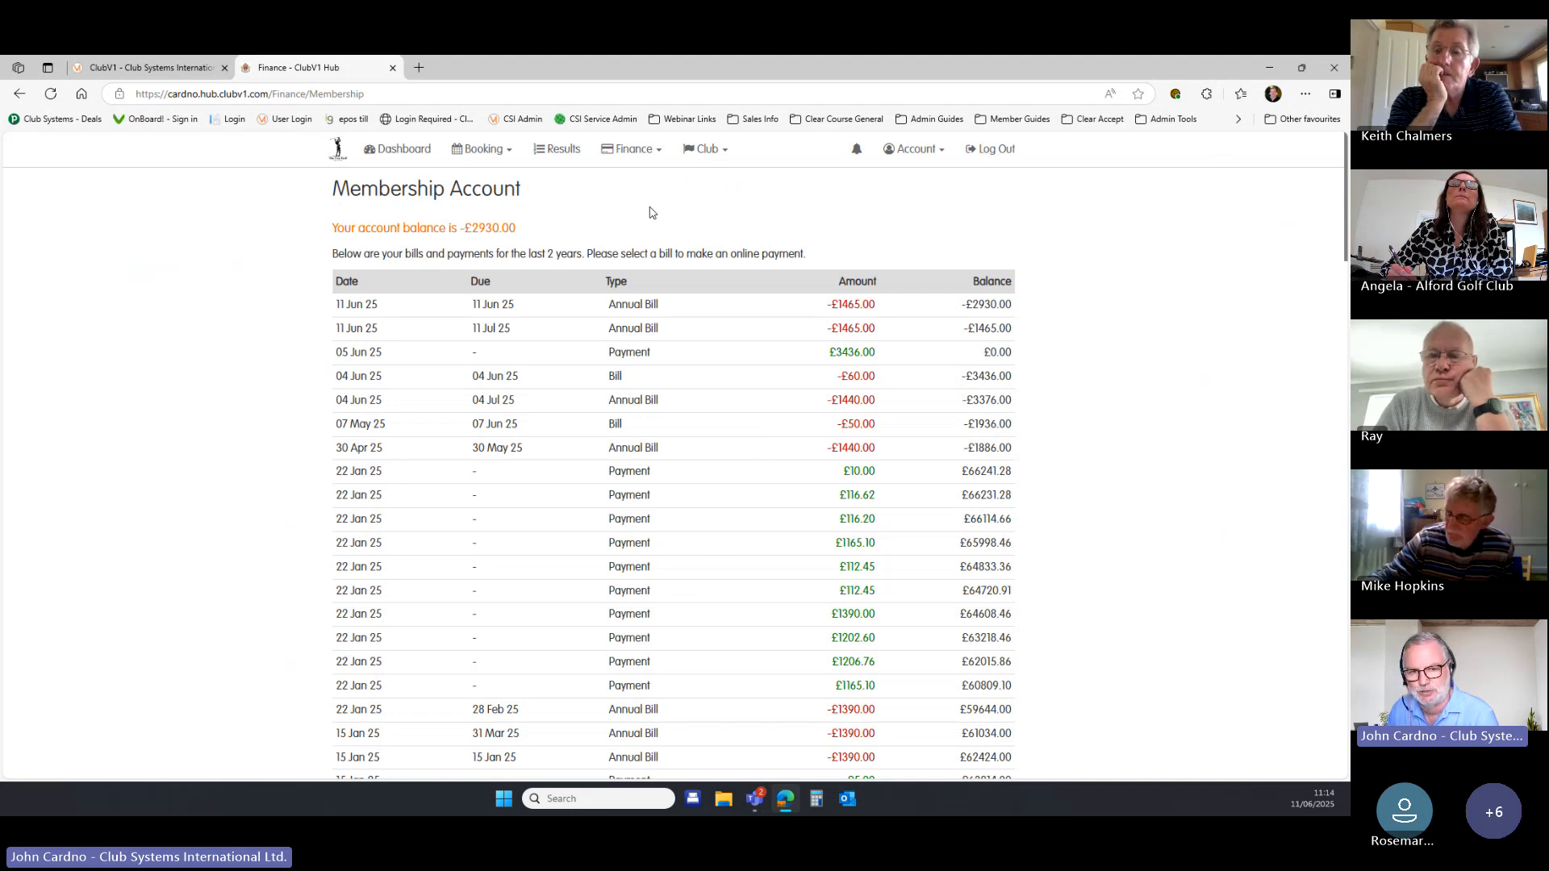
Return to the member's card account, open the online top-up for the Clubhouse purse, and close the top-up page.
left_click(647, 161)
left_click(643, 182)
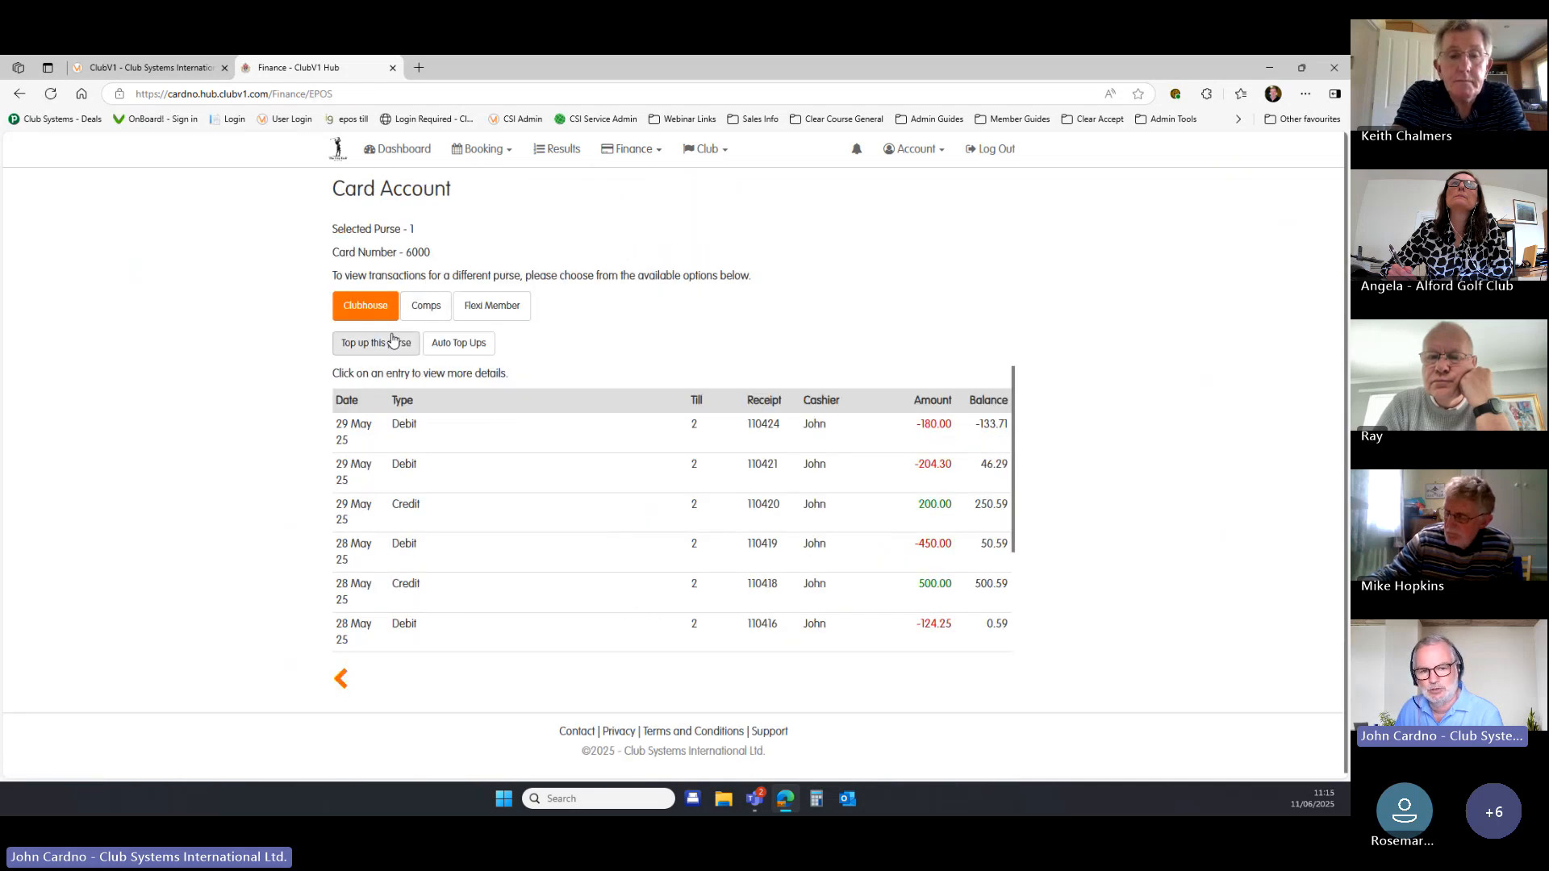
left_click(391, 344)
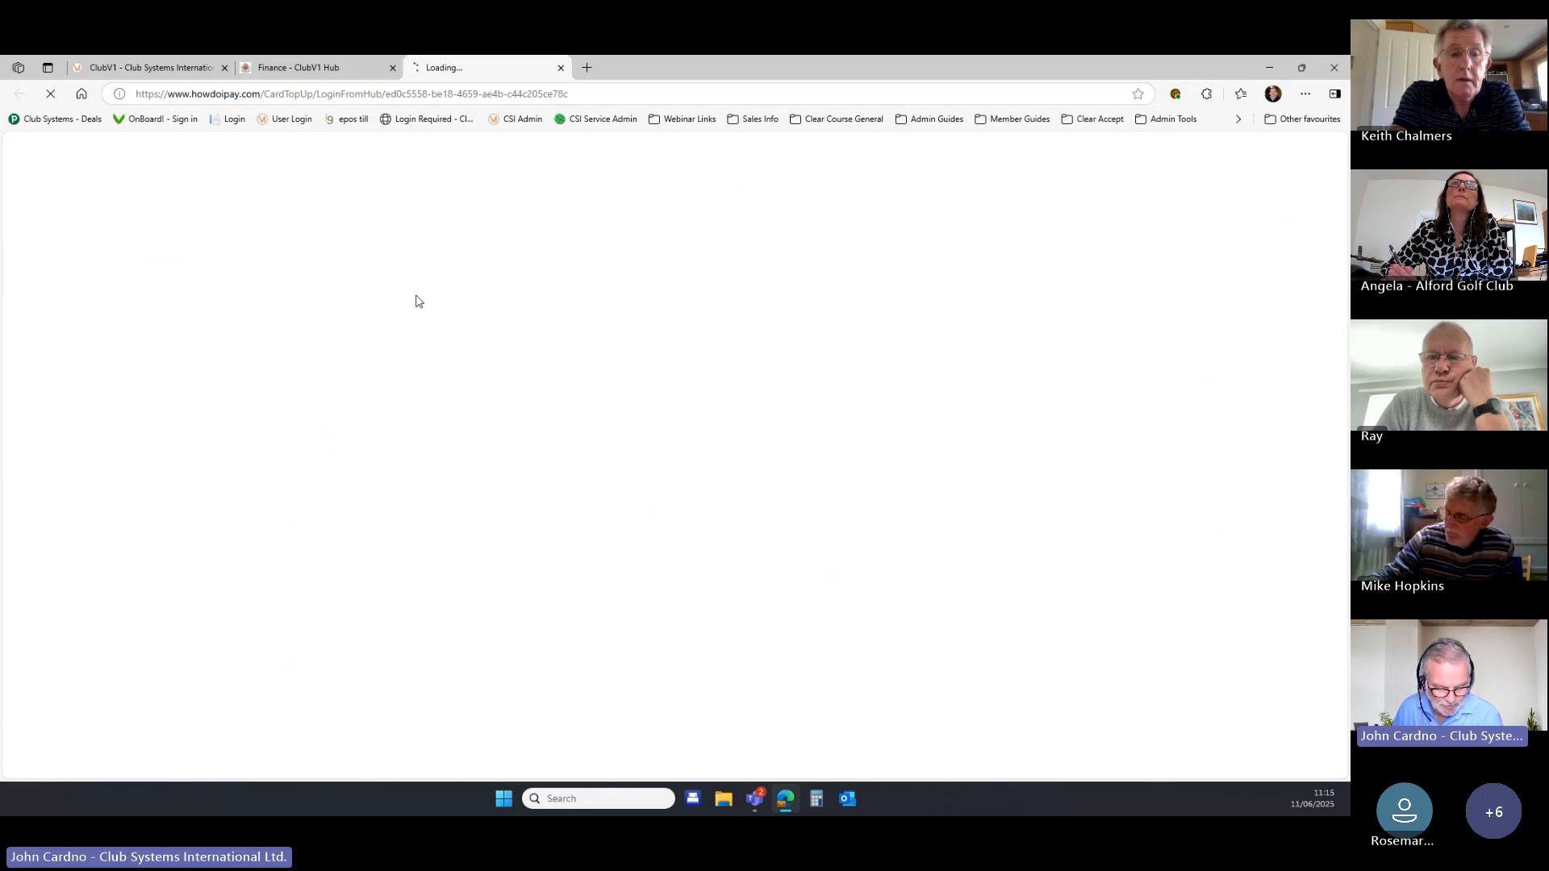
left_click(560, 67)
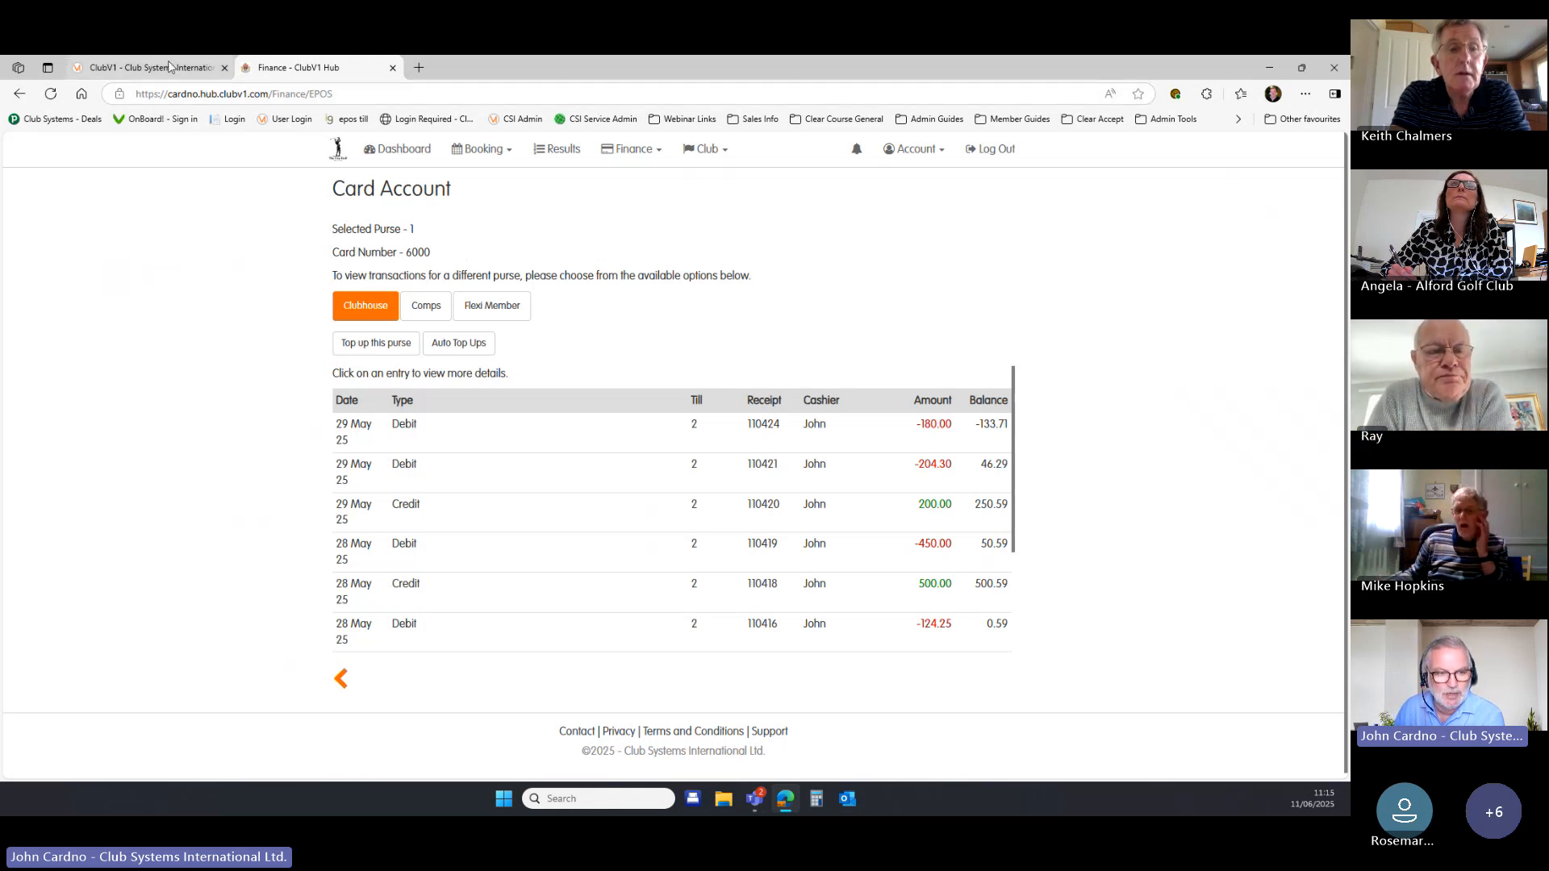
Switch back to ClubV1 and start a new mailing with the subject "overdue account".
mouse_move(168, 72)
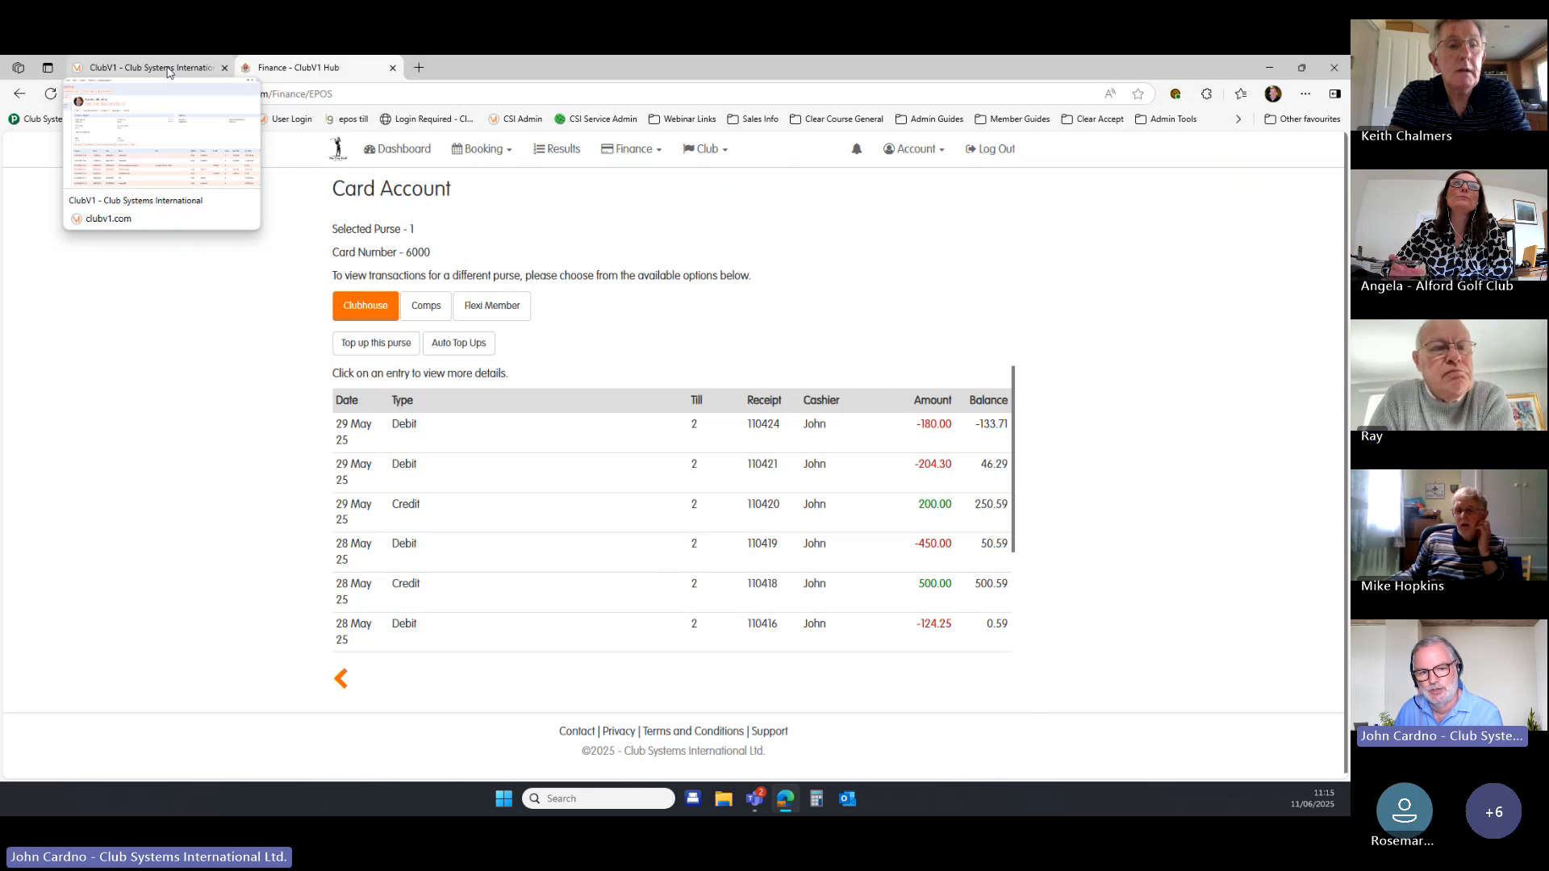
left_click(169, 71)
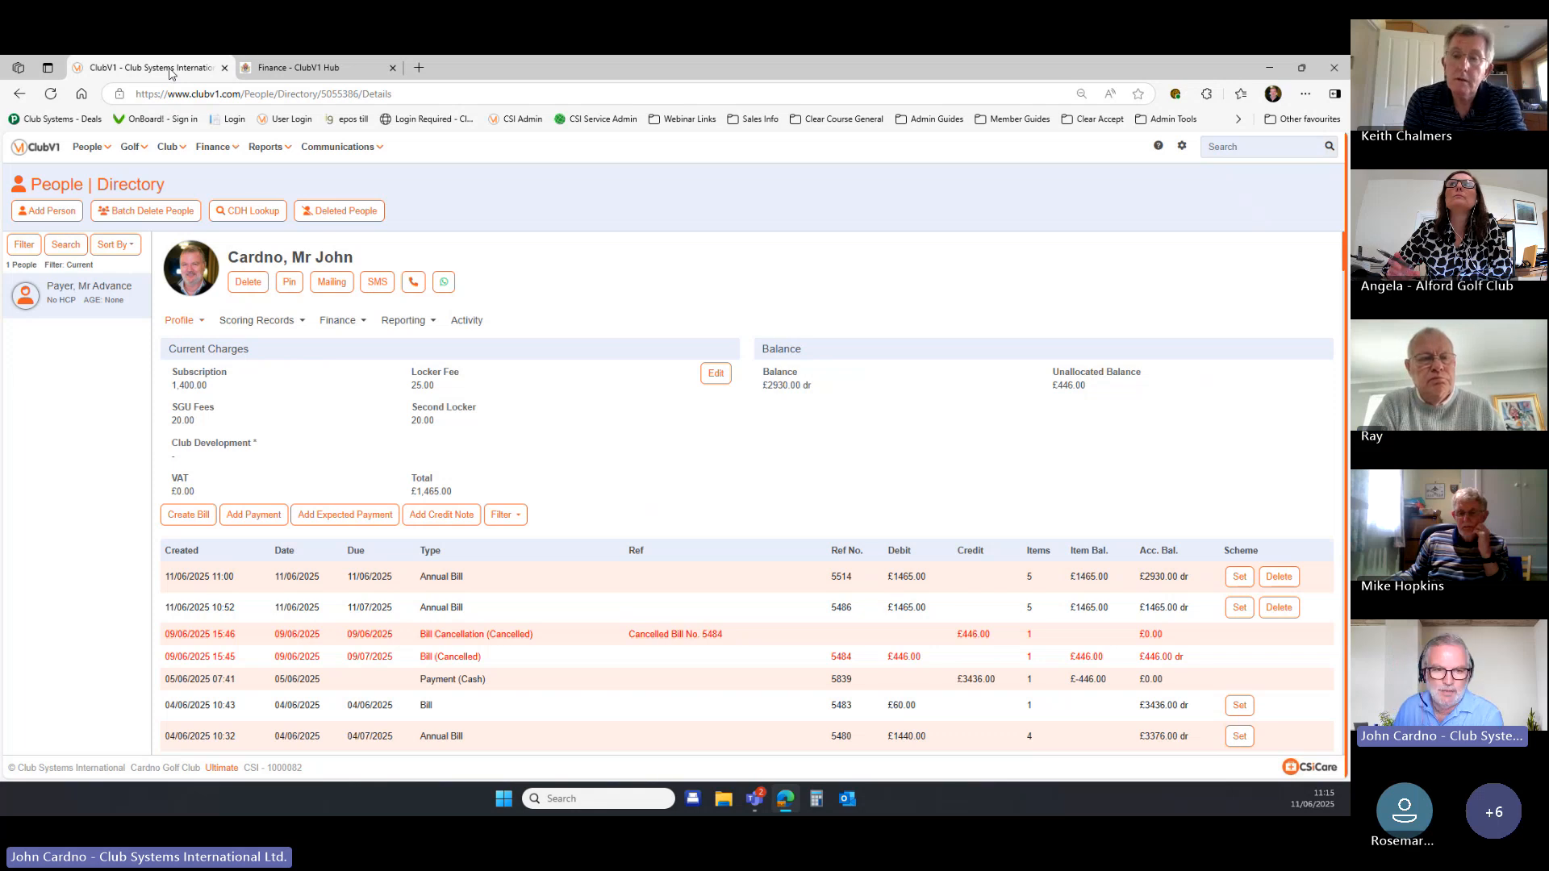
left_click(360, 151)
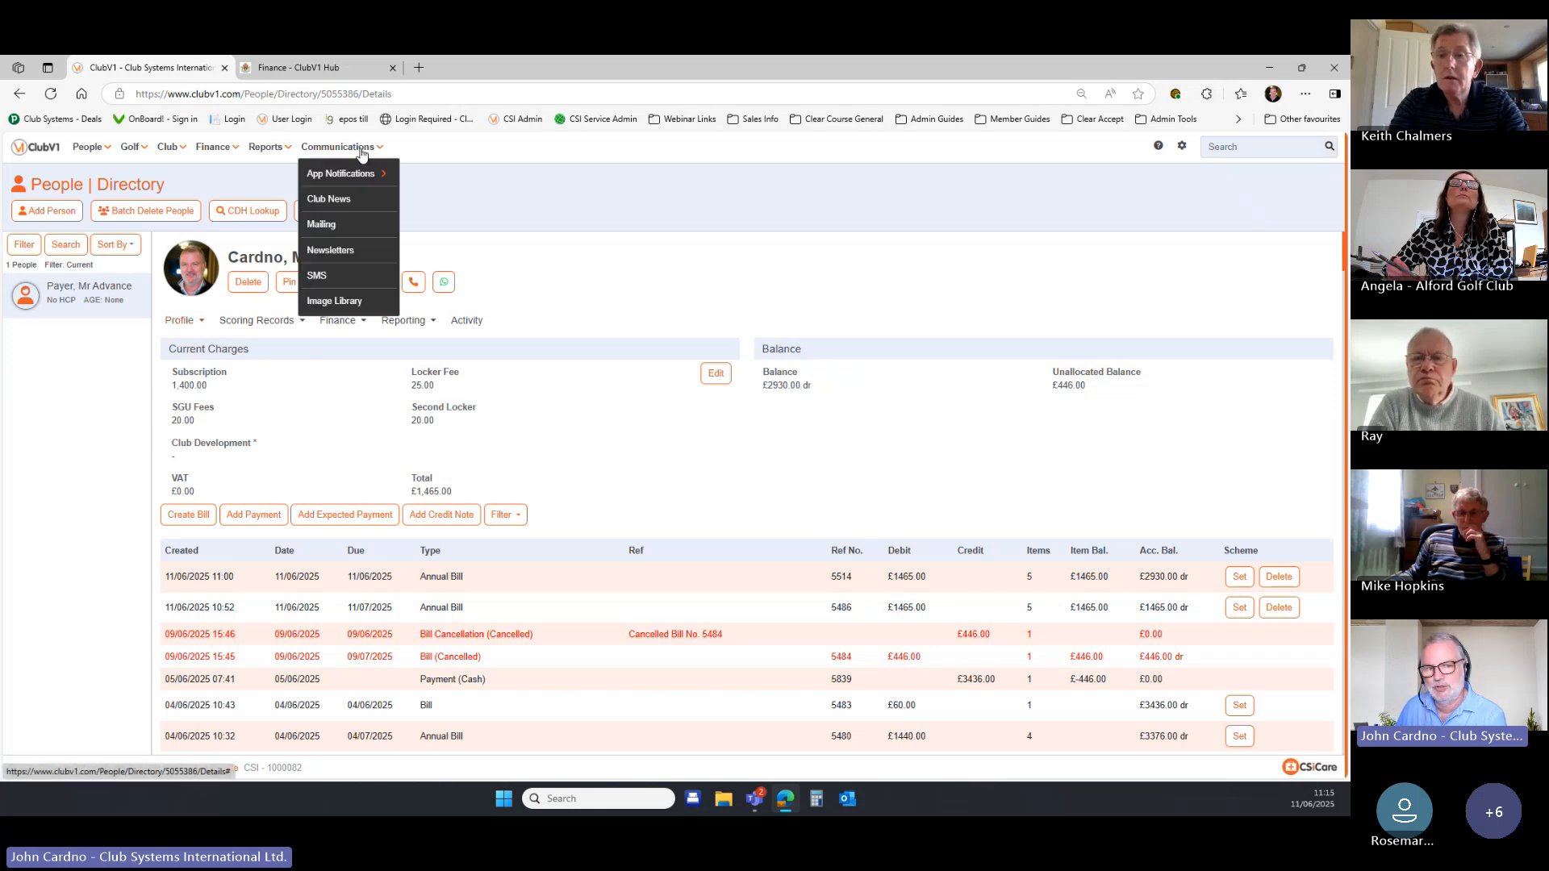
left_click(362, 226)
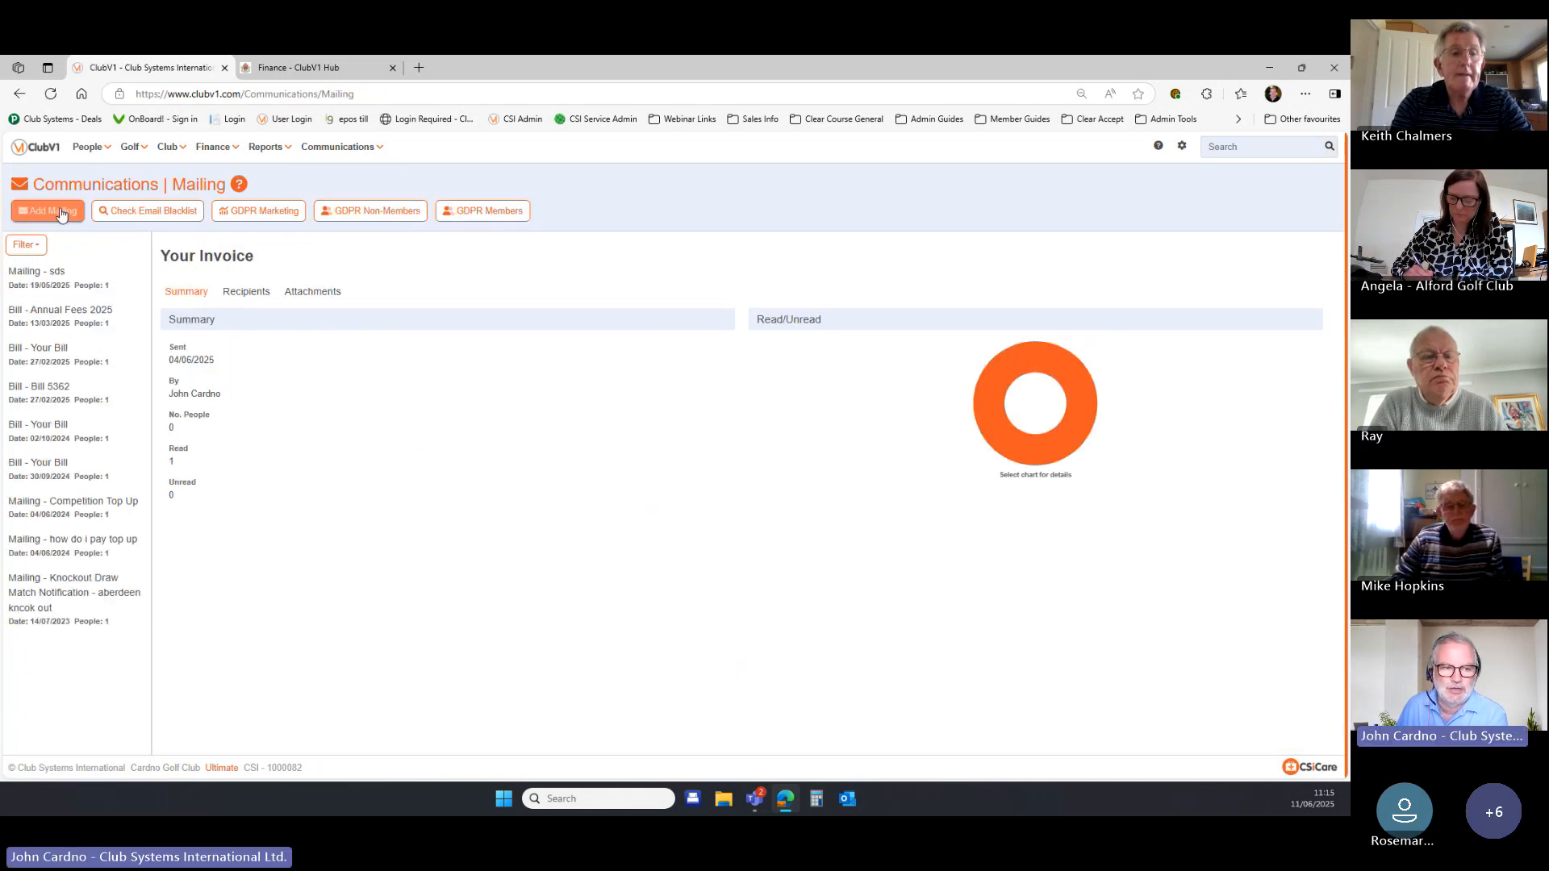
left_click(54, 213)
left_click(482, 285)
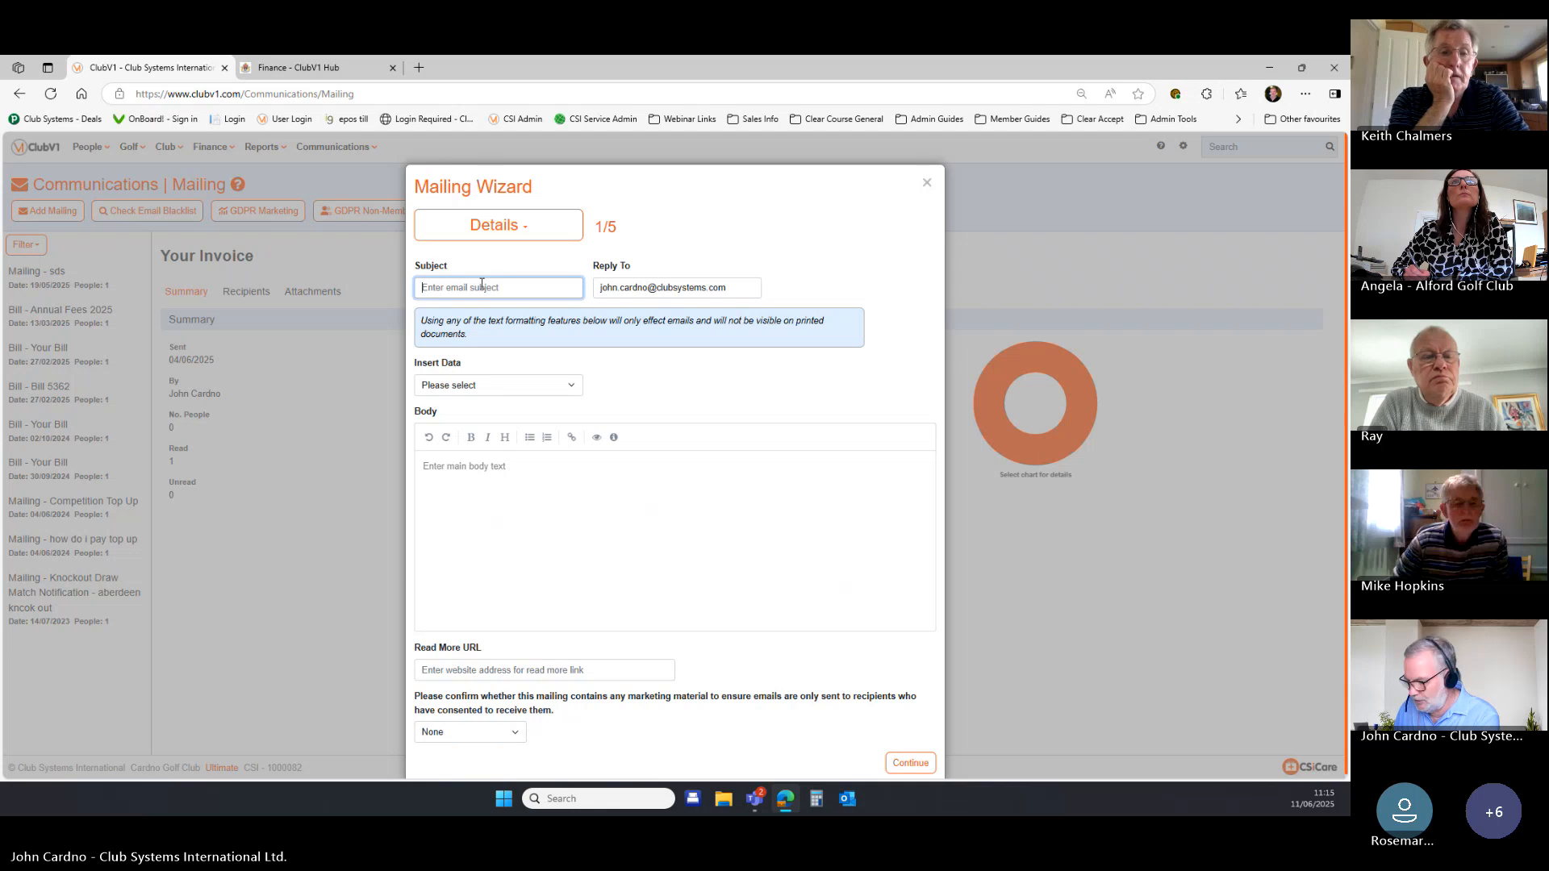
type("overd")
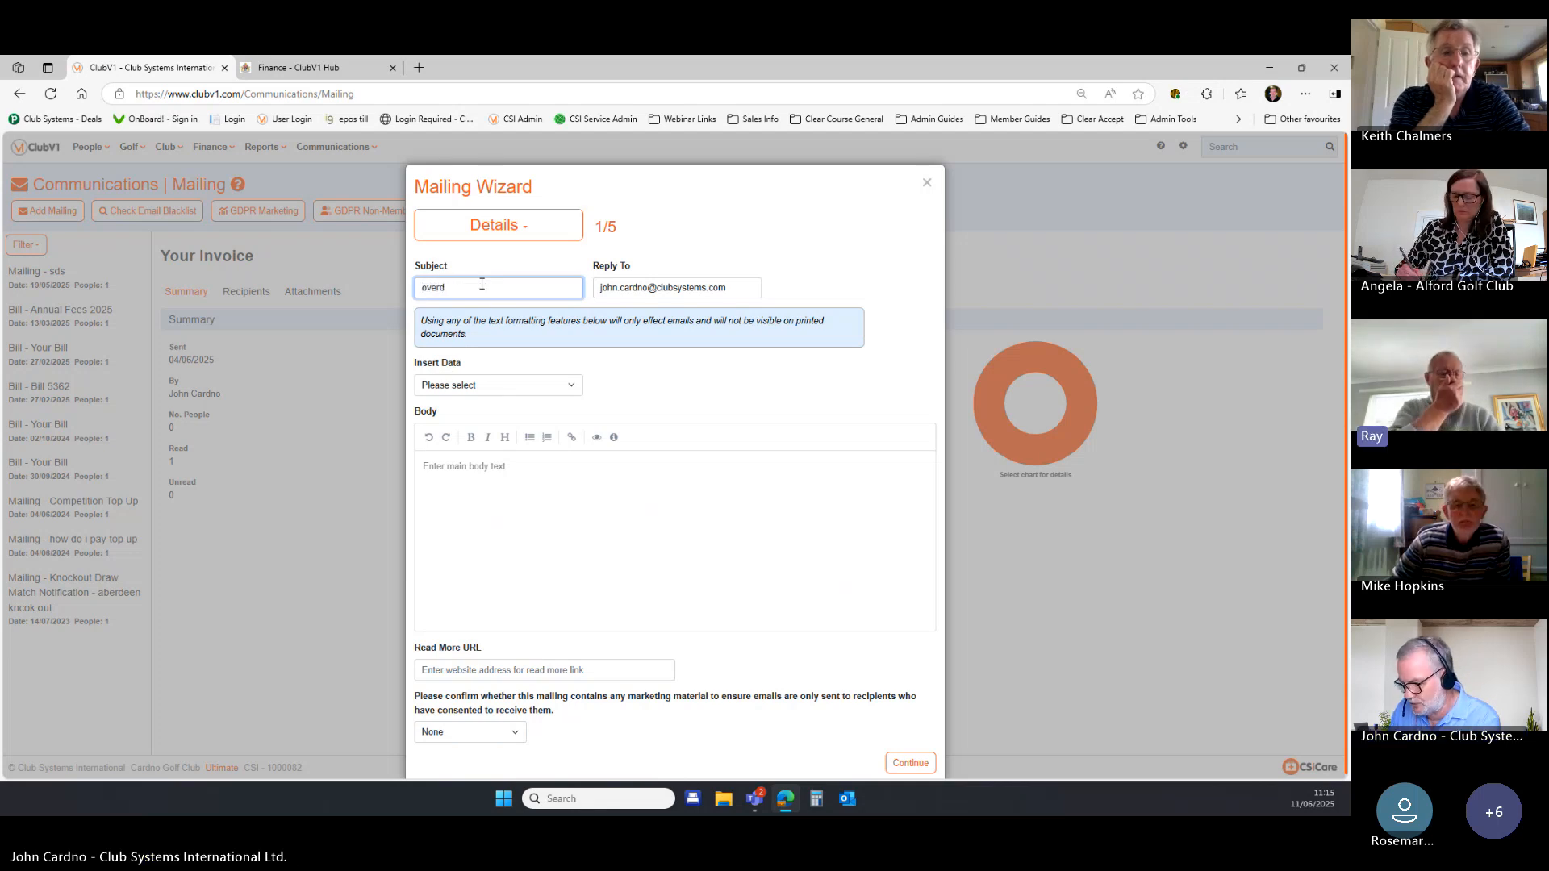
type("ue account")
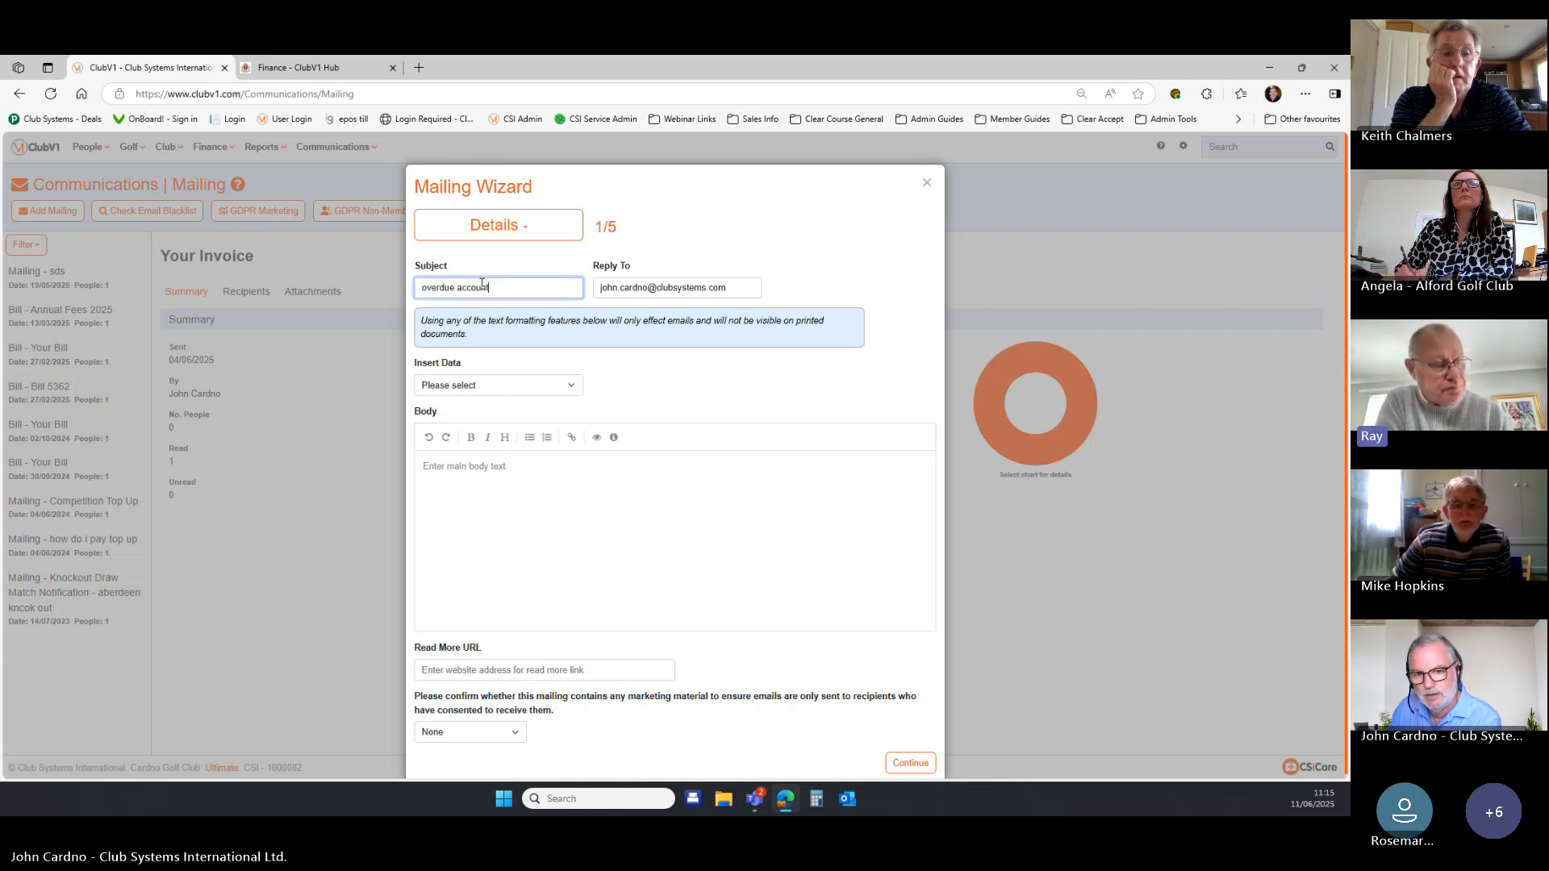
Write "your ablance" in the mailing body, followed by the Account Balance data field.
left_click(745, 294)
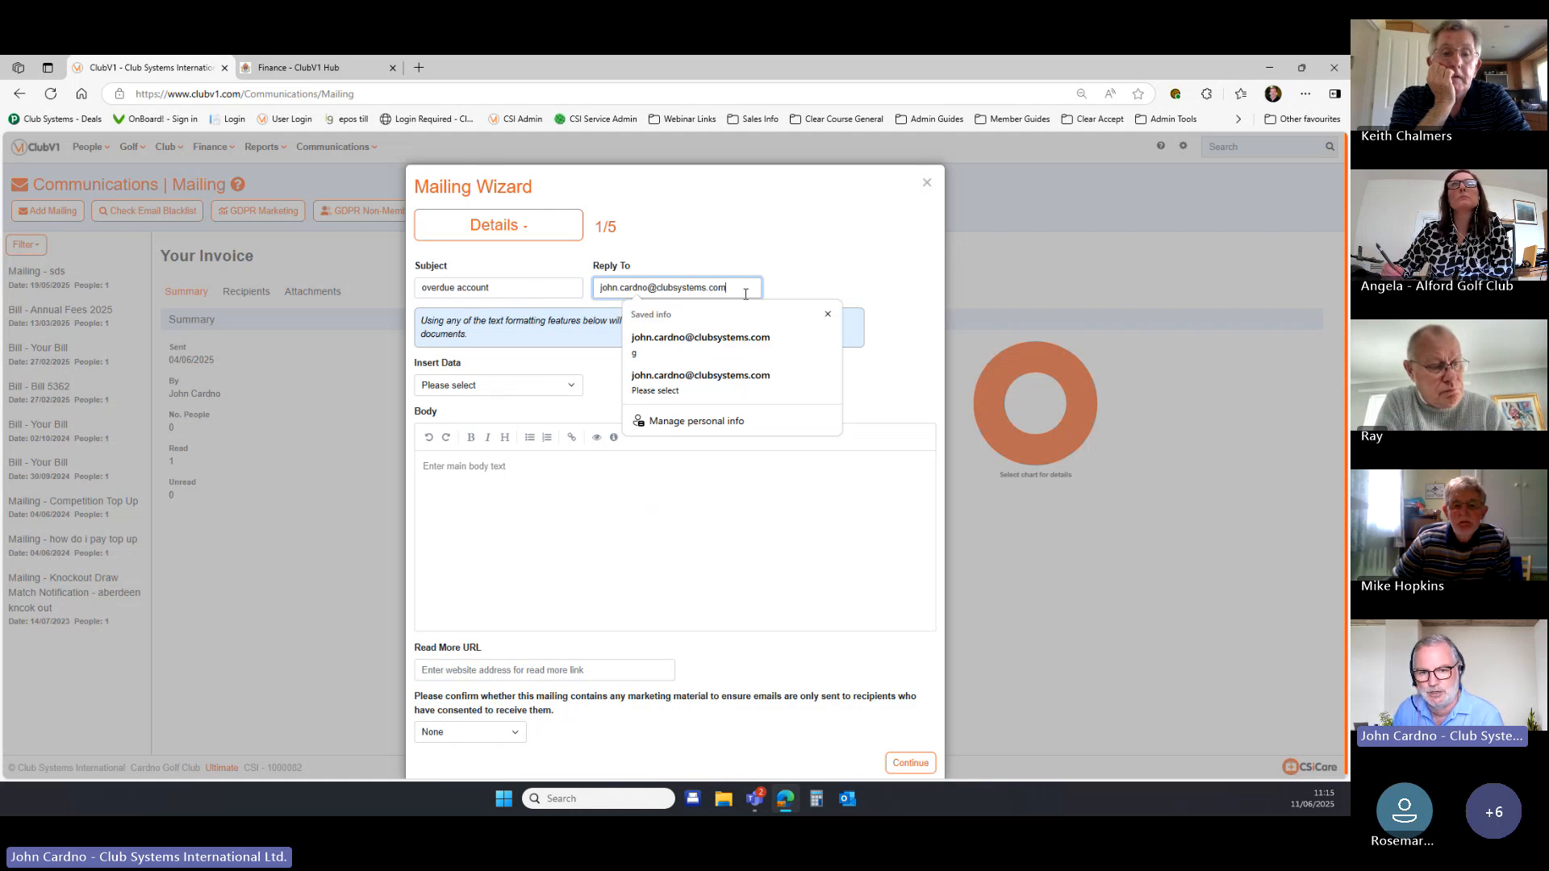
left_click(501, 457)
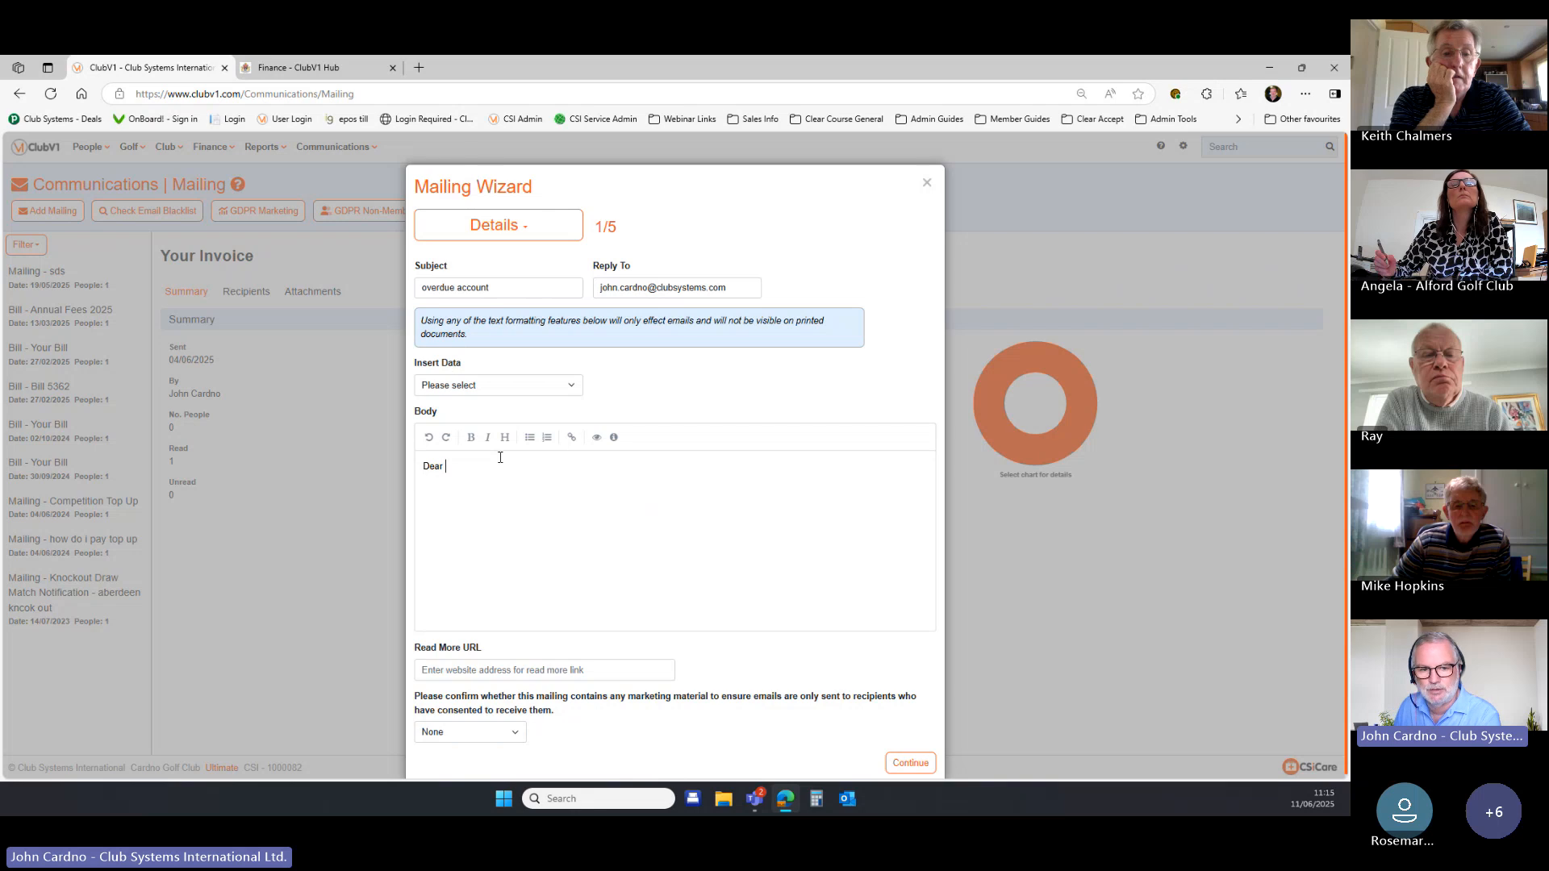
left_click(576, 387)
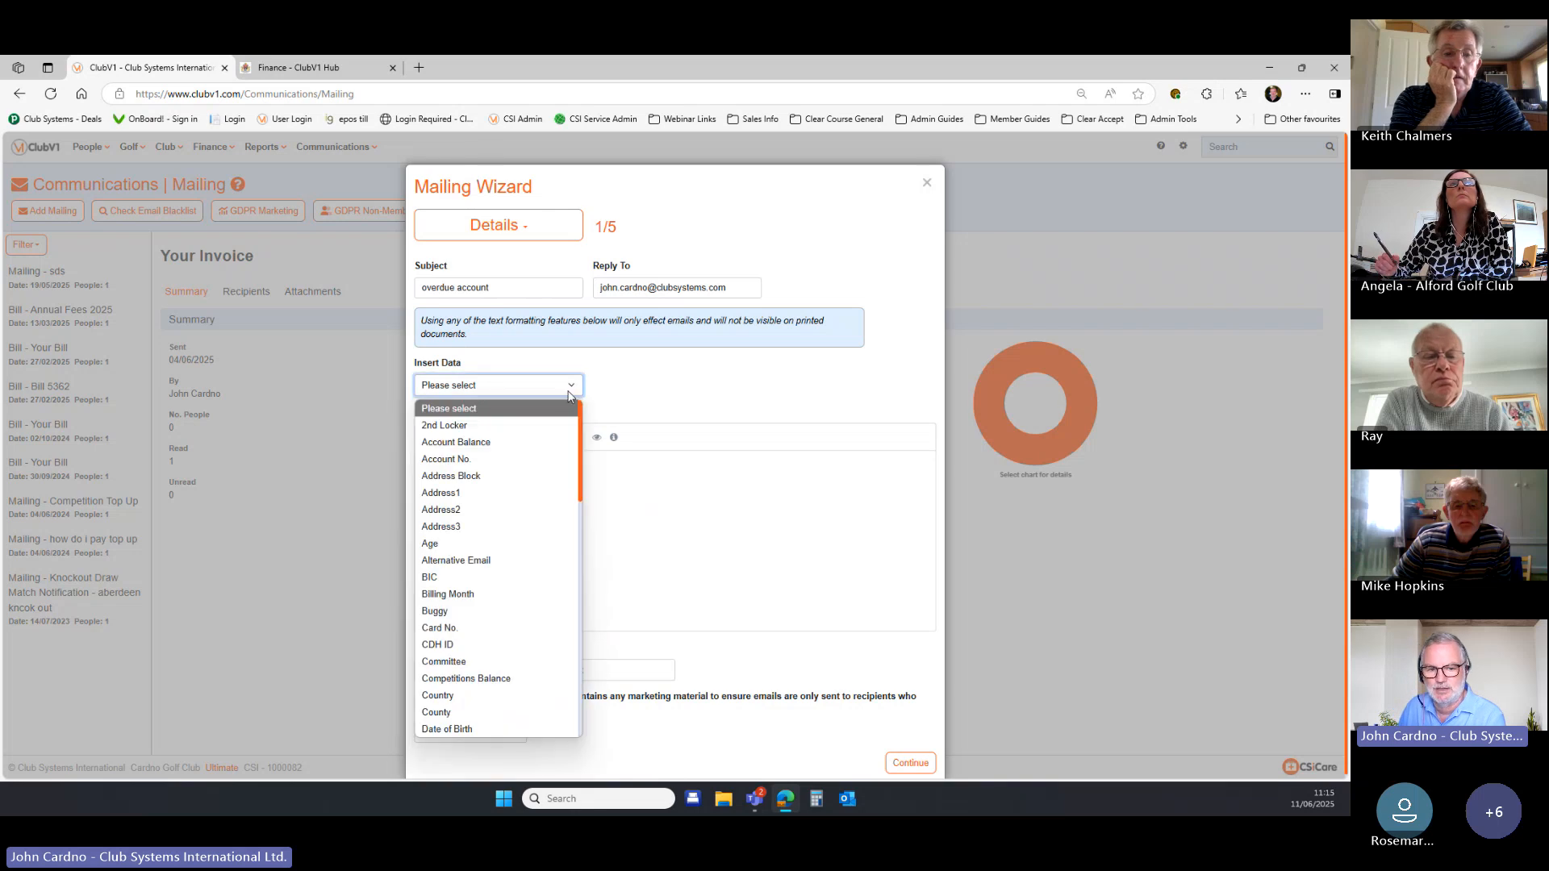
left_click(562, 447)
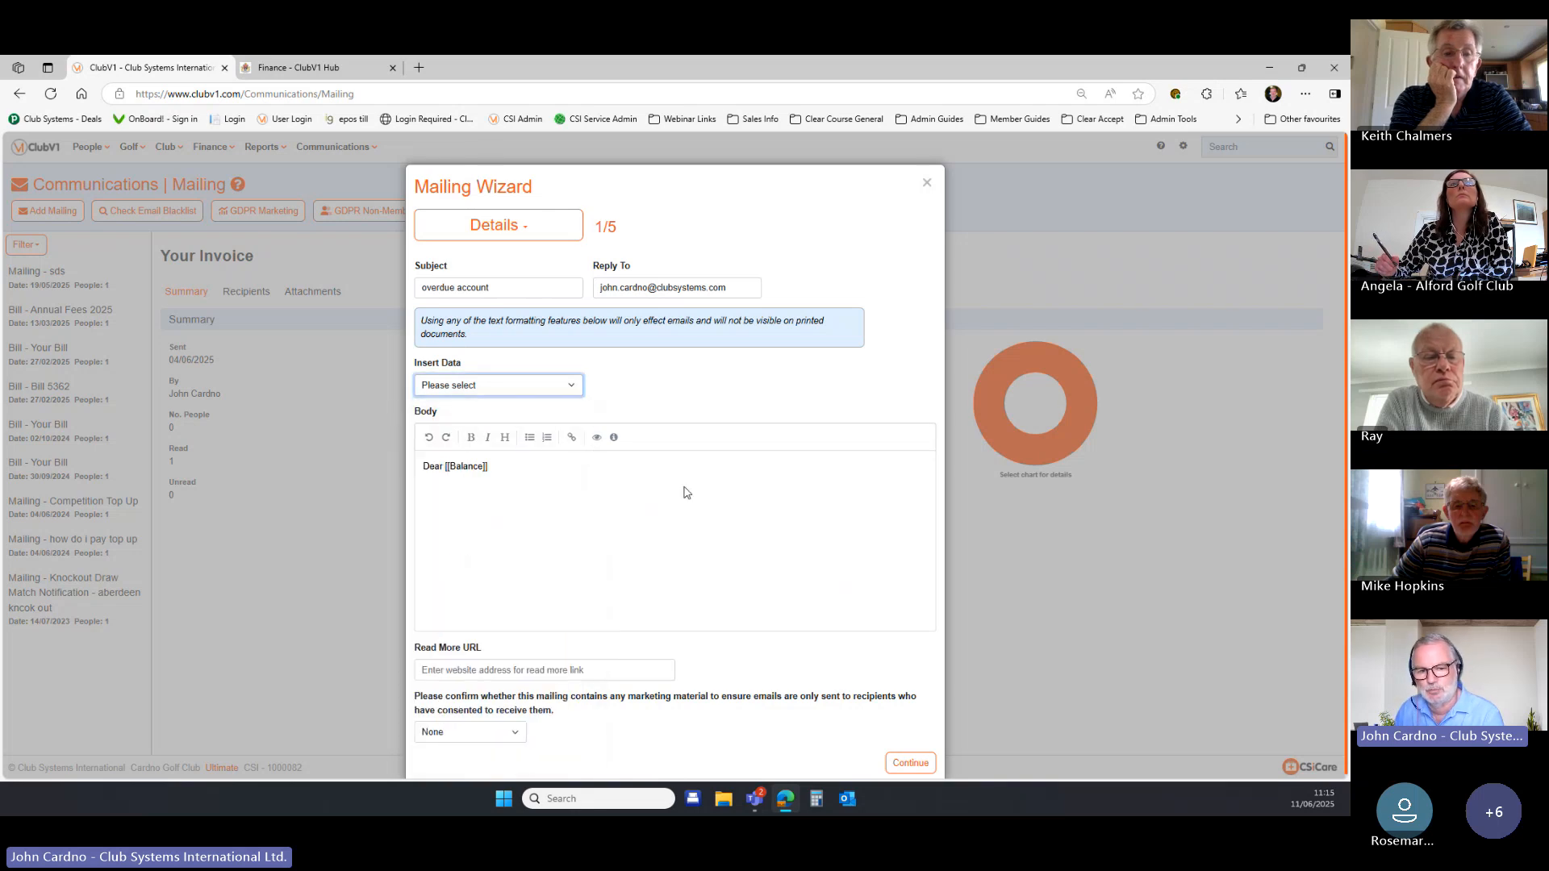
left_click_drag(443, 466, 402, 470)
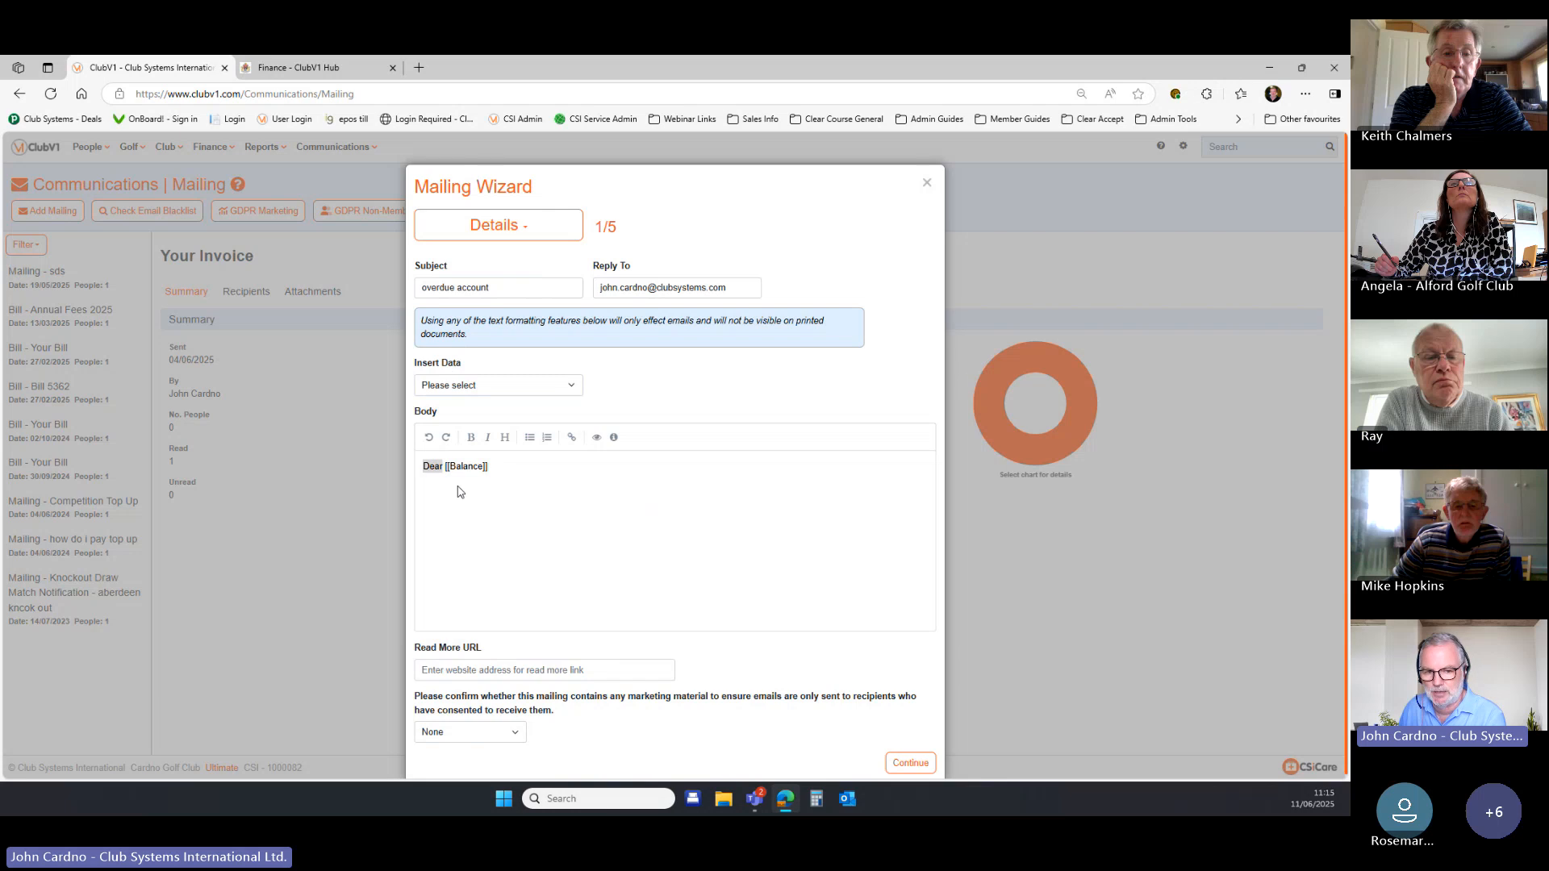
type("your ablanc")
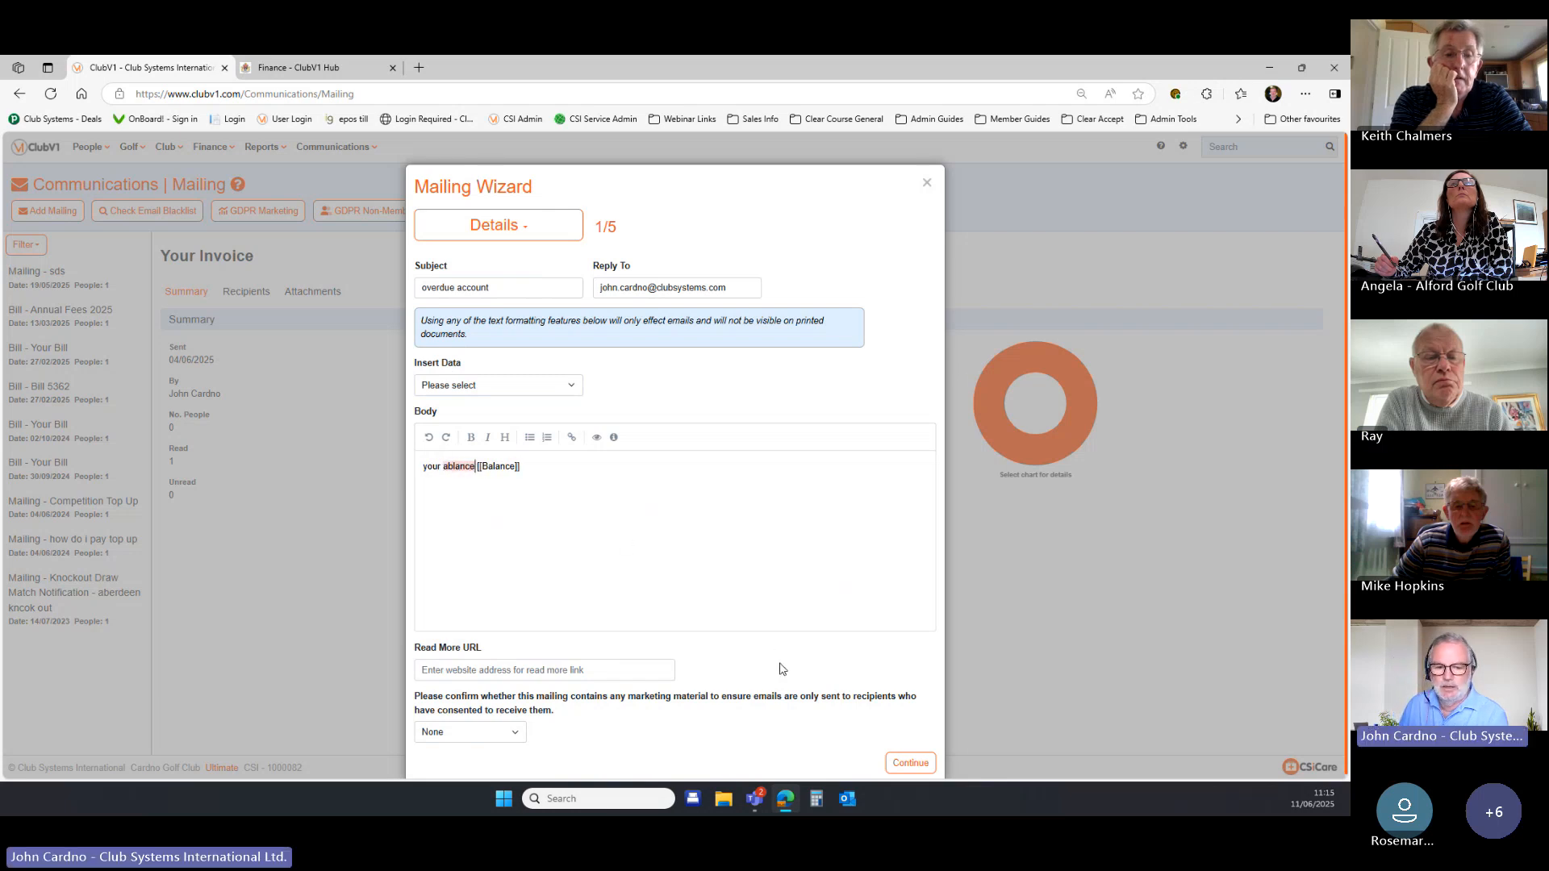
Continue without attachments, remove the individual recipient filter, and apply the saved All Members filter to the mailing.
left_click(909, 763)
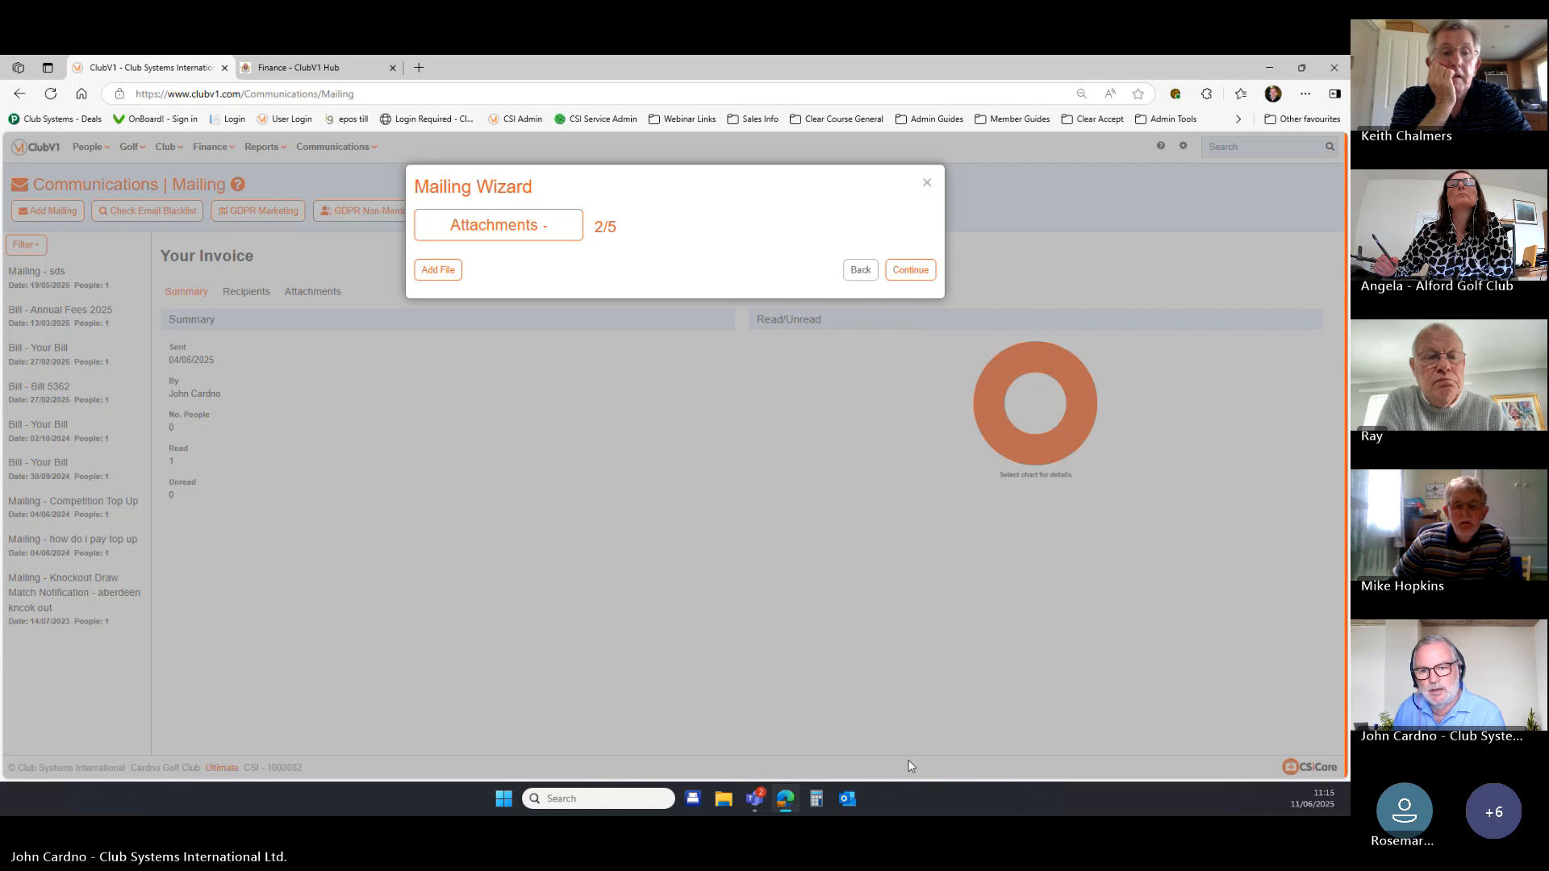
left_click(915, 269)
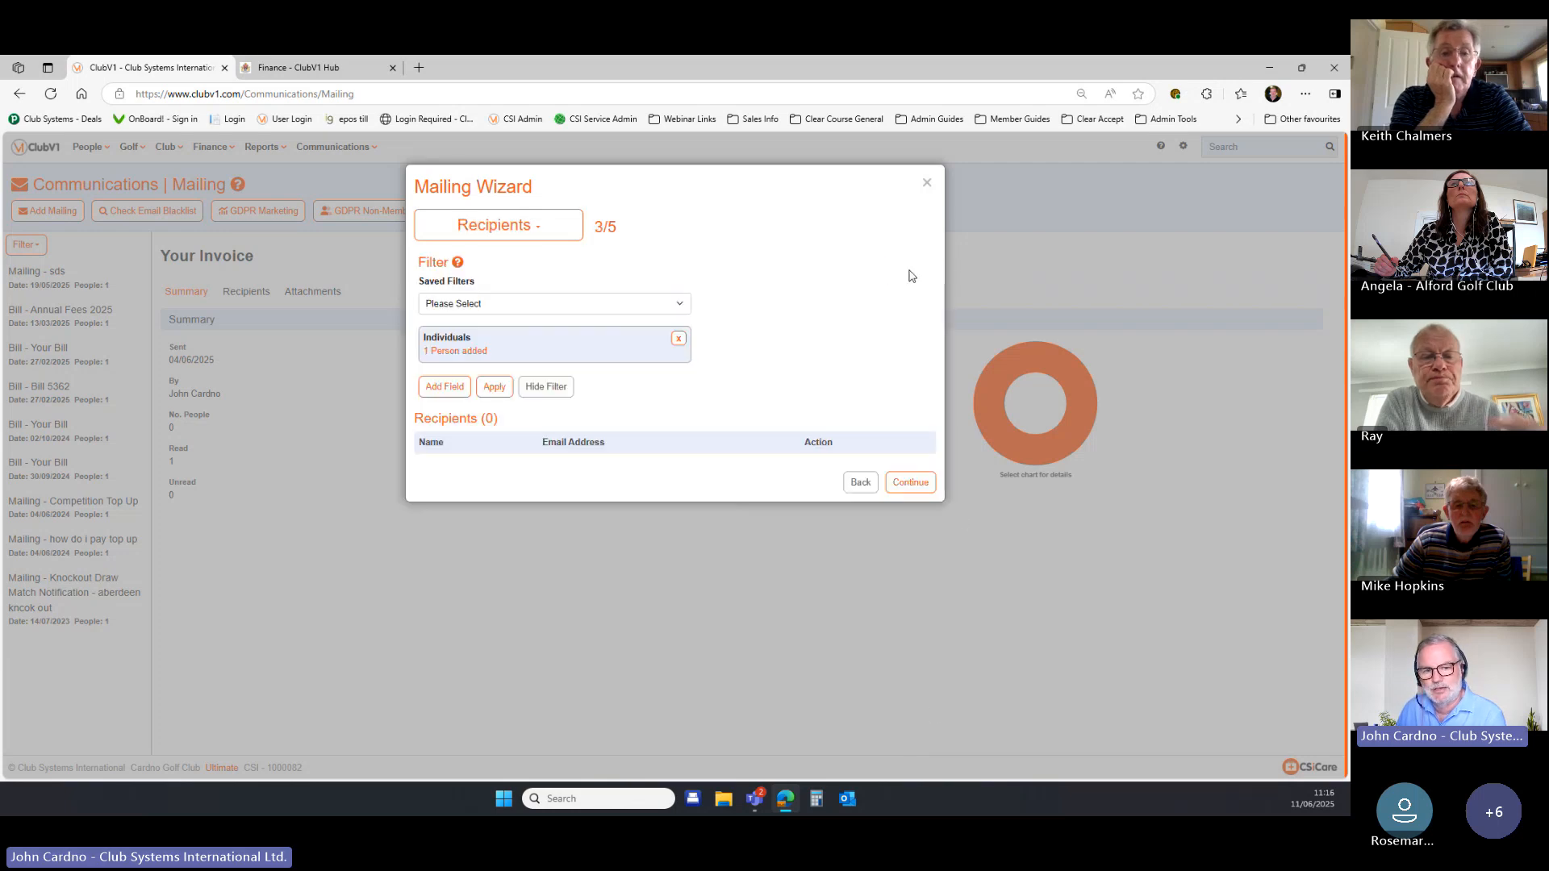
left_click(676, 339)
left_click(678, 304)
left_click(658, 322)
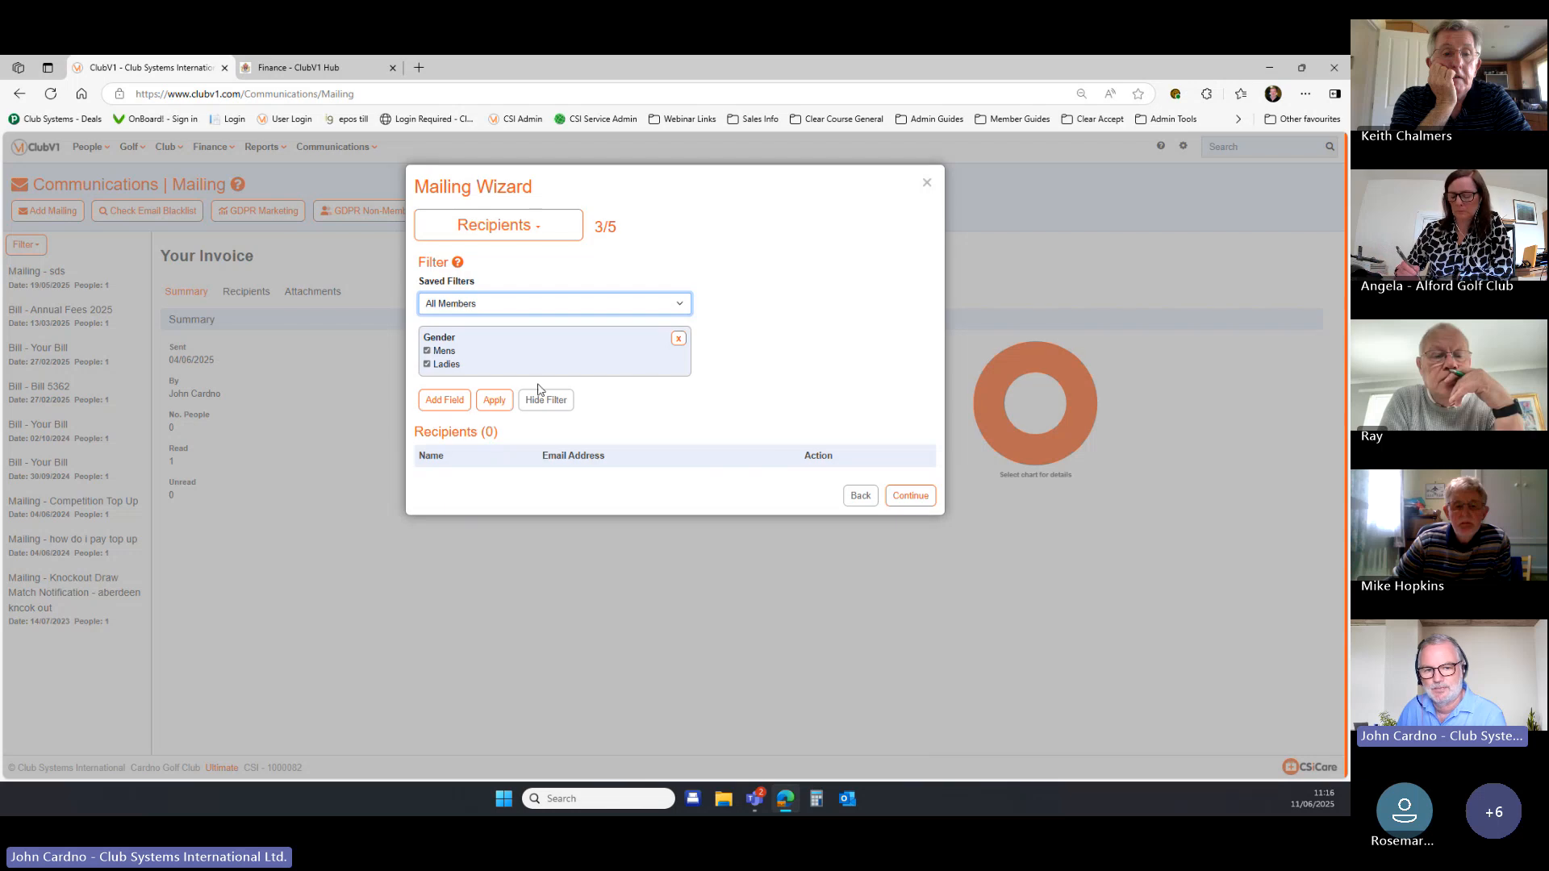
left_click(500, 406)
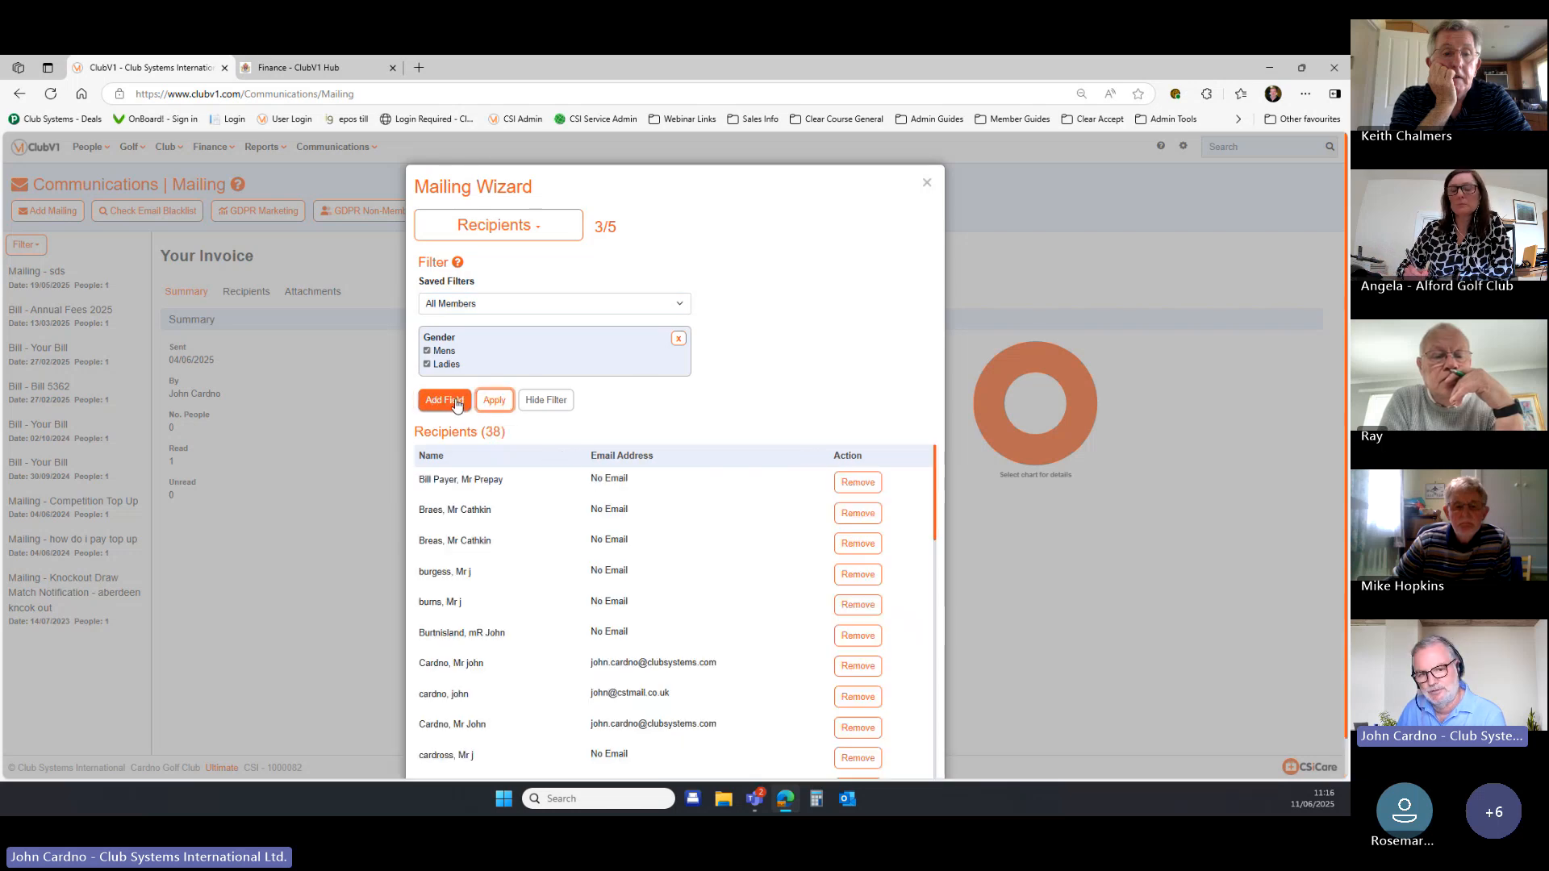
Add a Balance range of 1 to 5000 to the recipient filter, apply it, and close the mailing wizard.
left_click(456, 402)
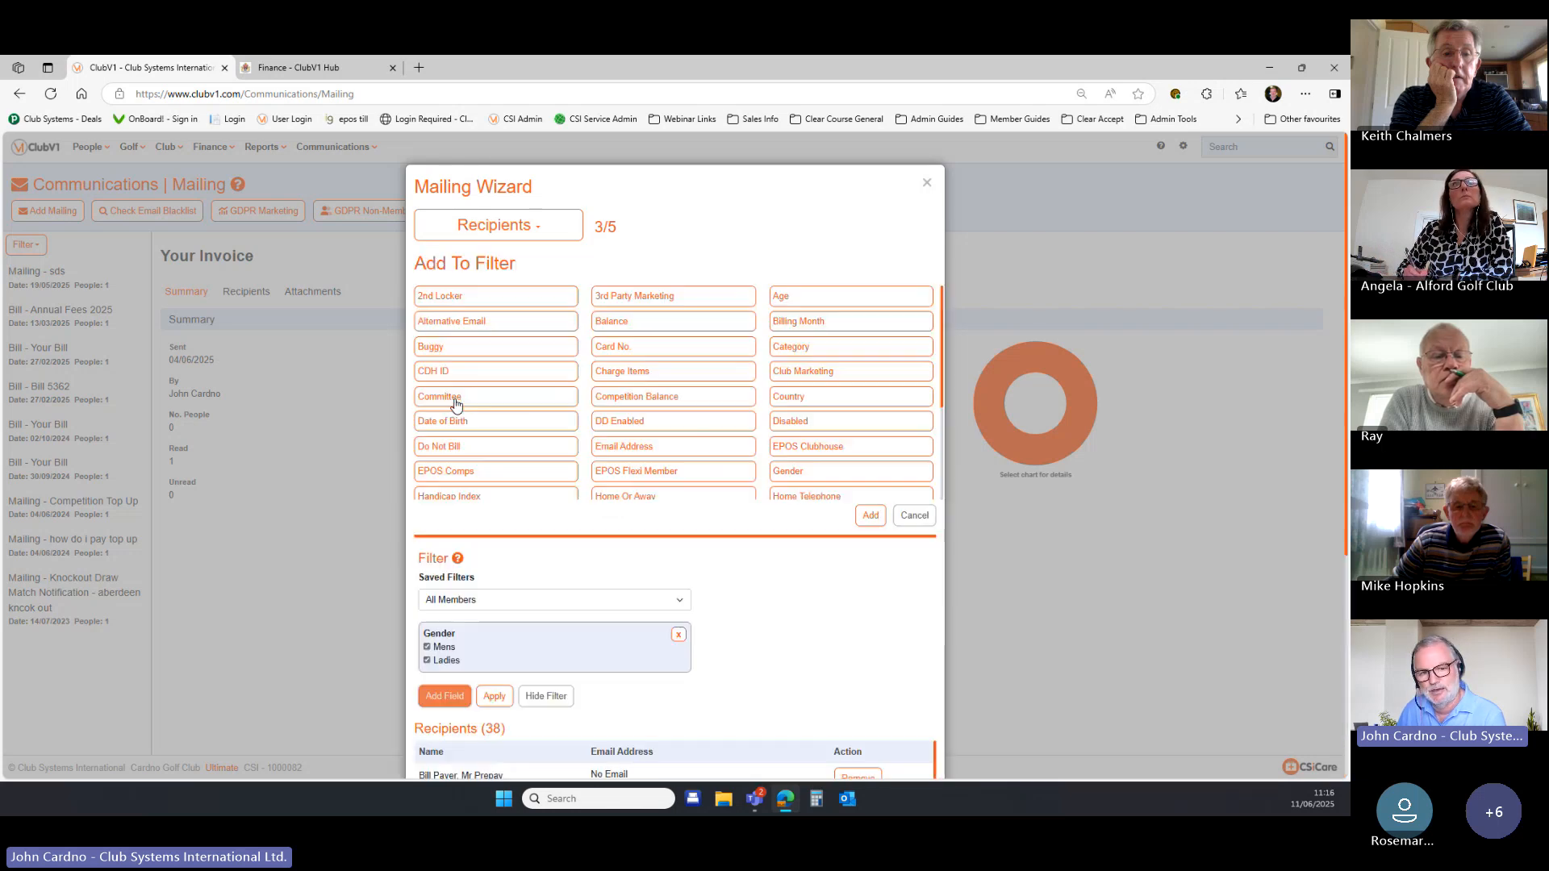
left_click(662, 327)
left_click(865, 516)
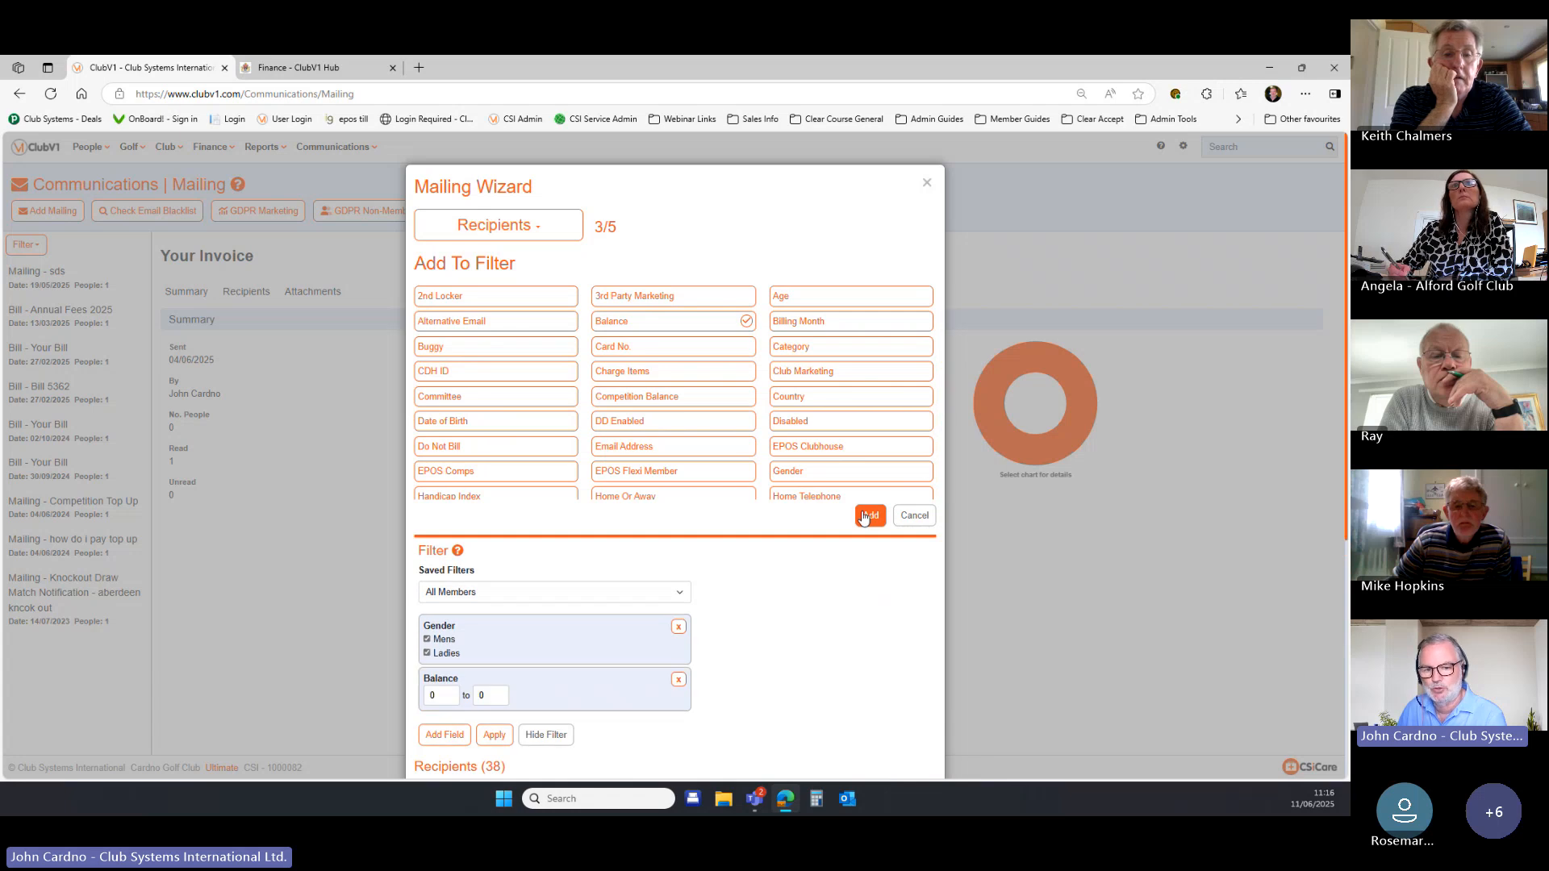
type("1")
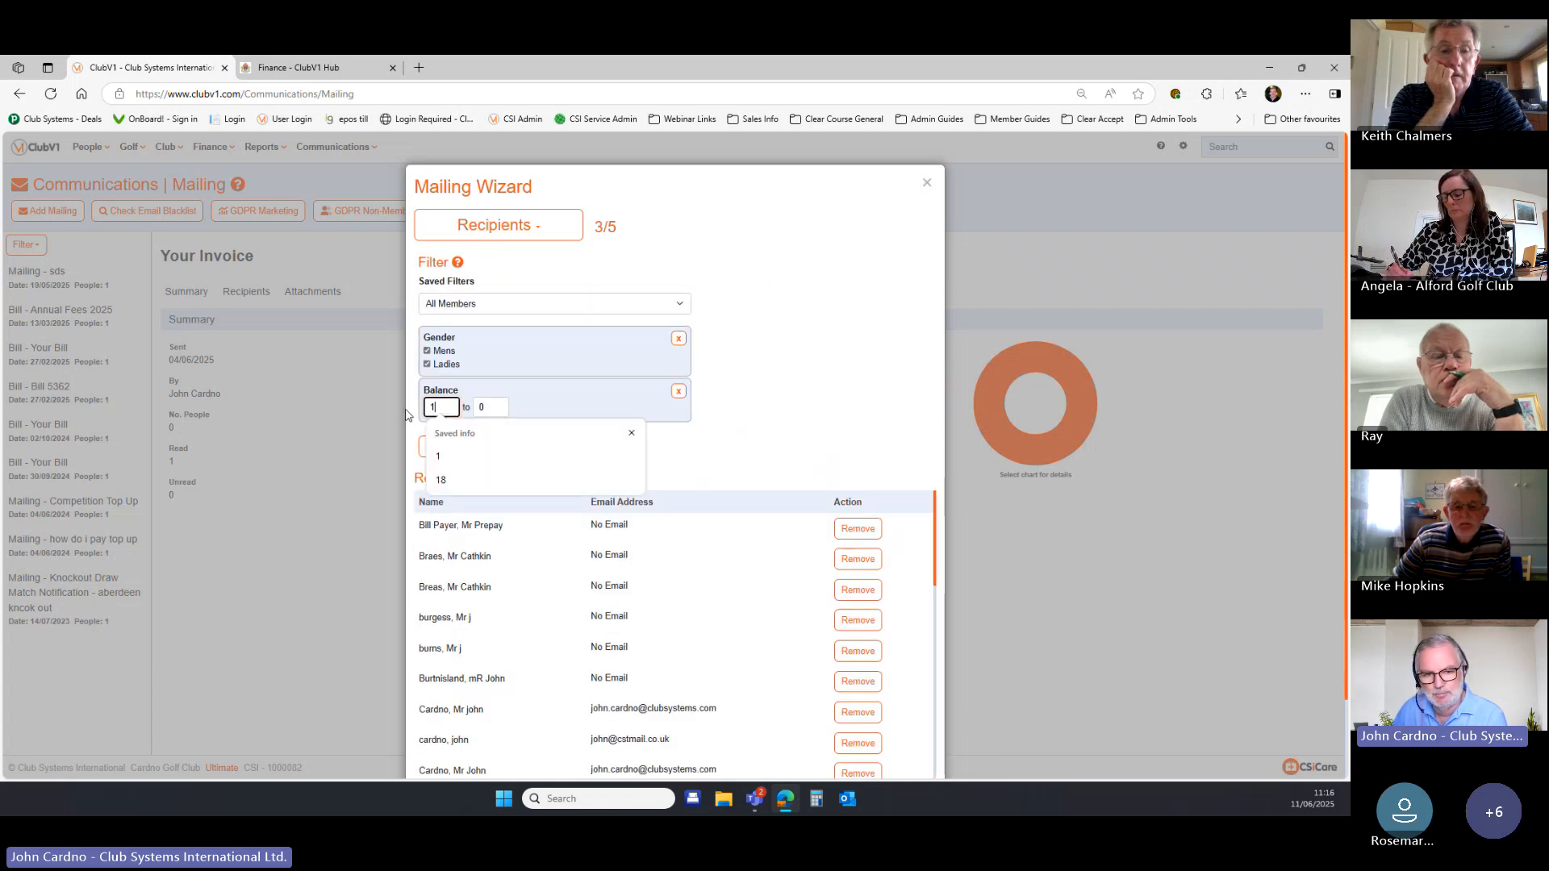
key("Tab")
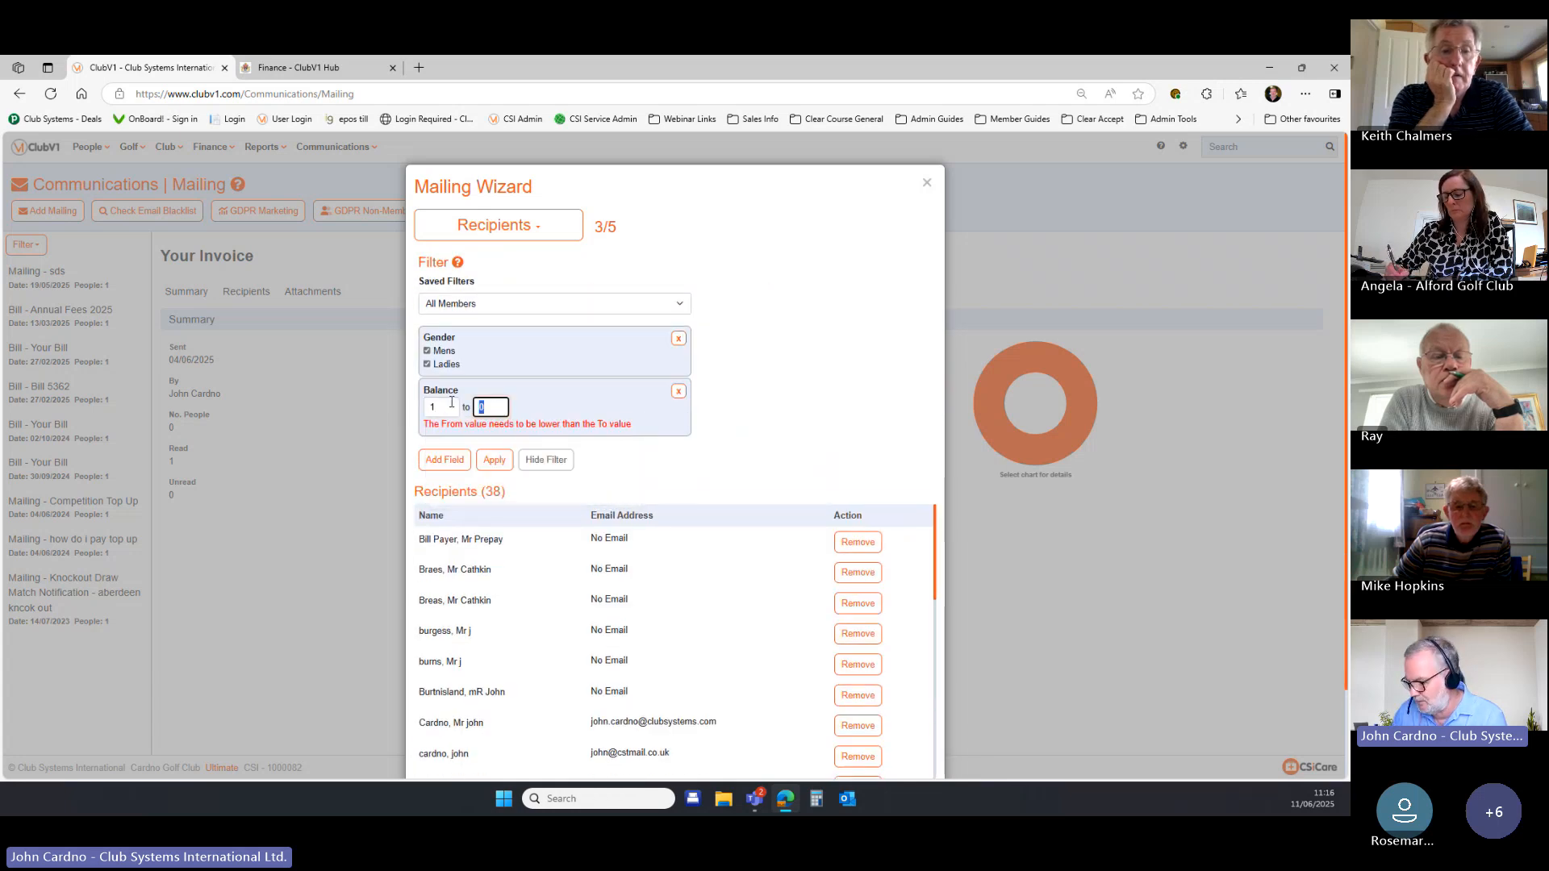
type("5000")
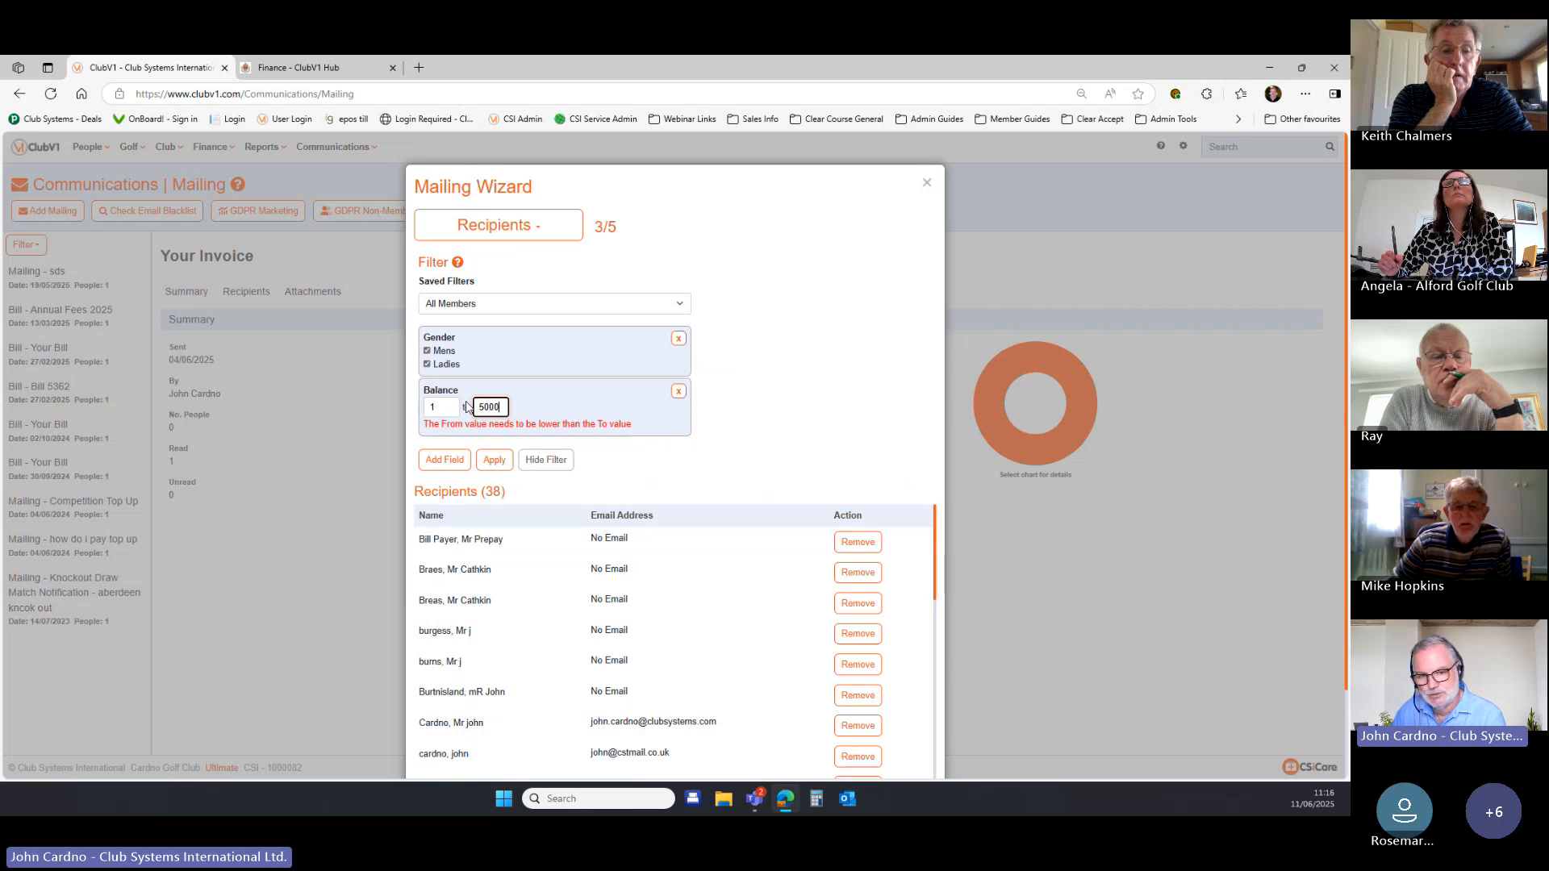
left_click(499, 458)
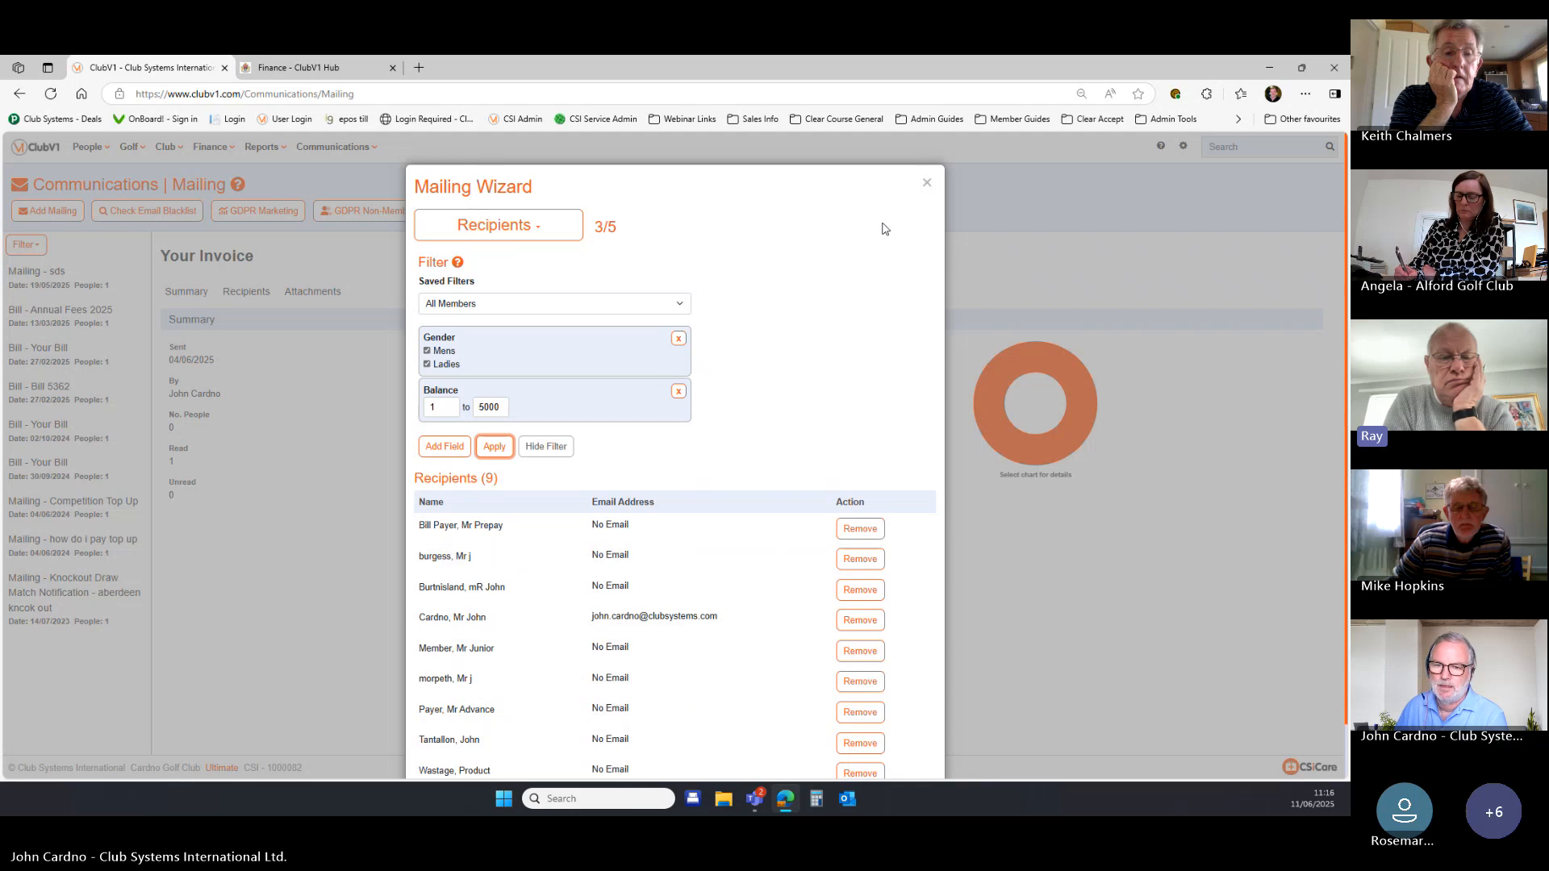
left_click(927, 184)
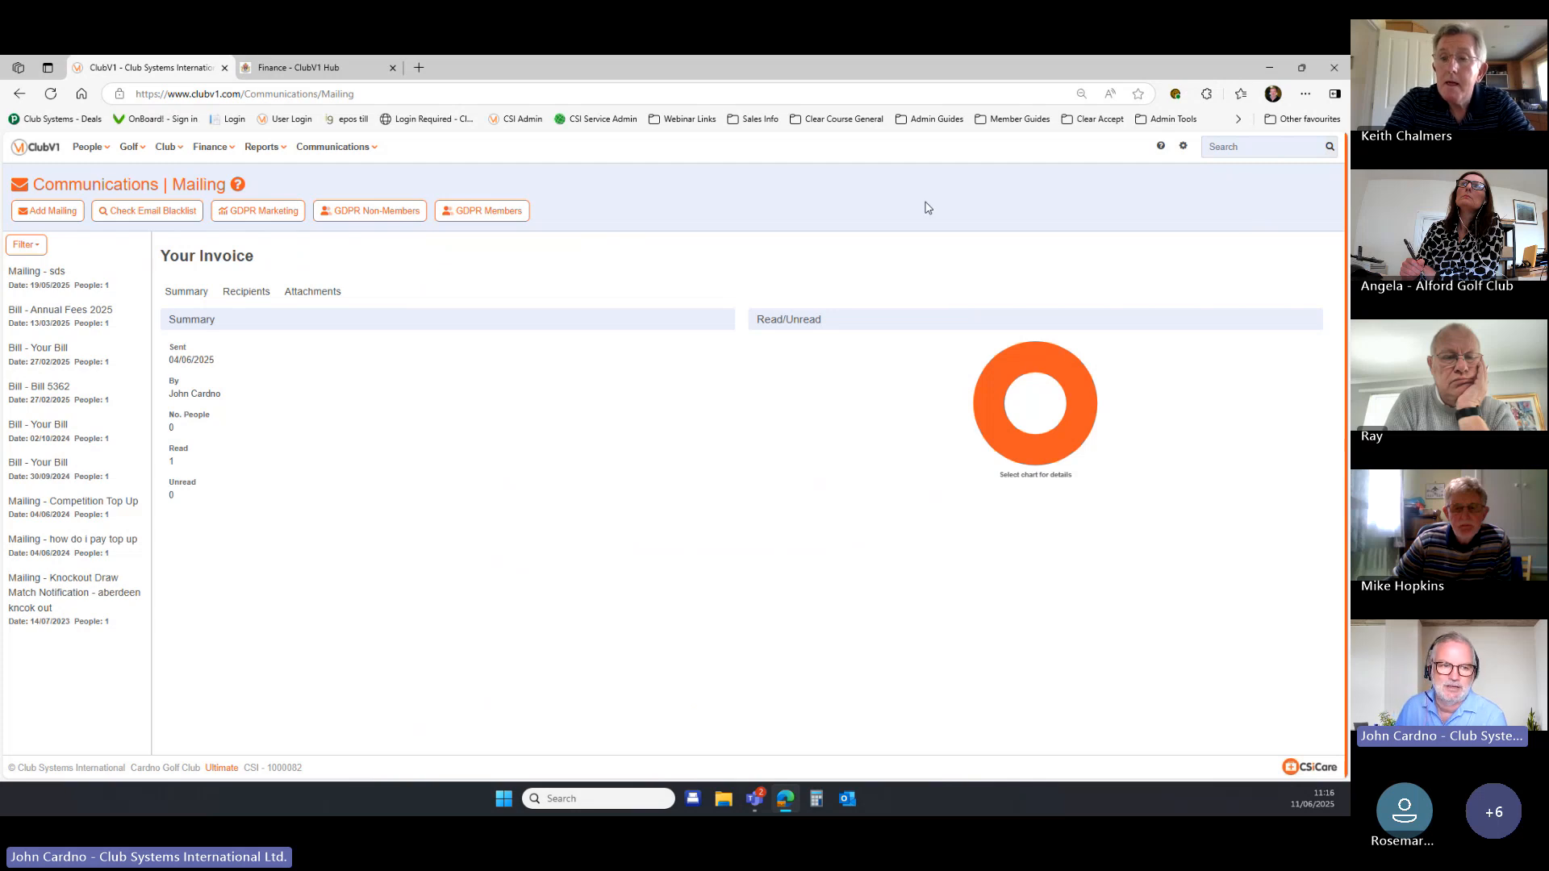
Open the club's membership categories and view the "suspened (Hidden)" category.
left_click(166, 146)
left_click(173, 202)
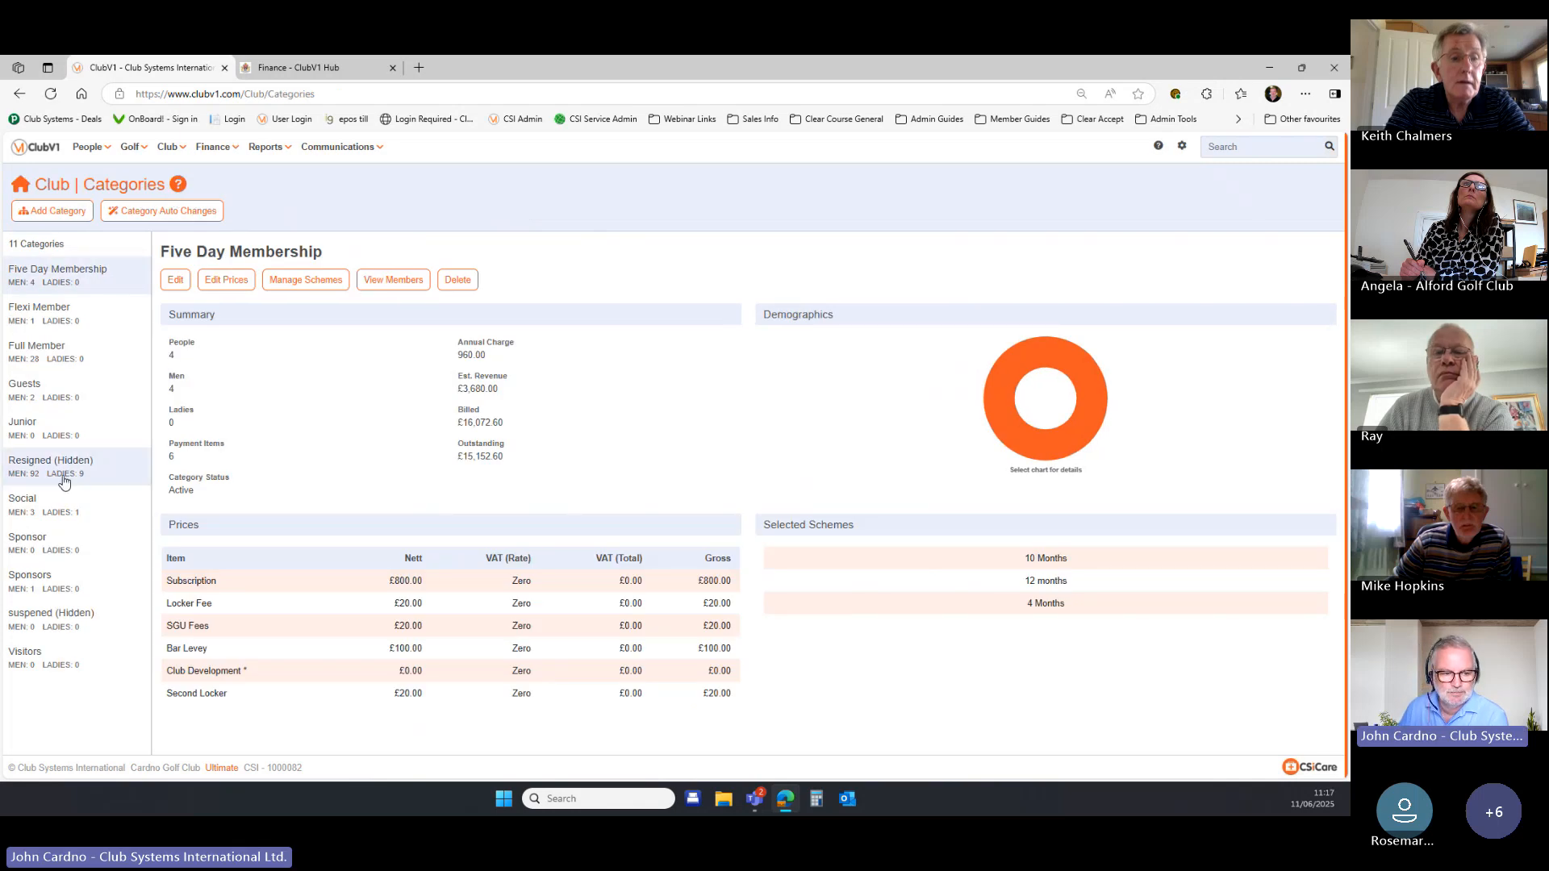
left_click(79, 619)
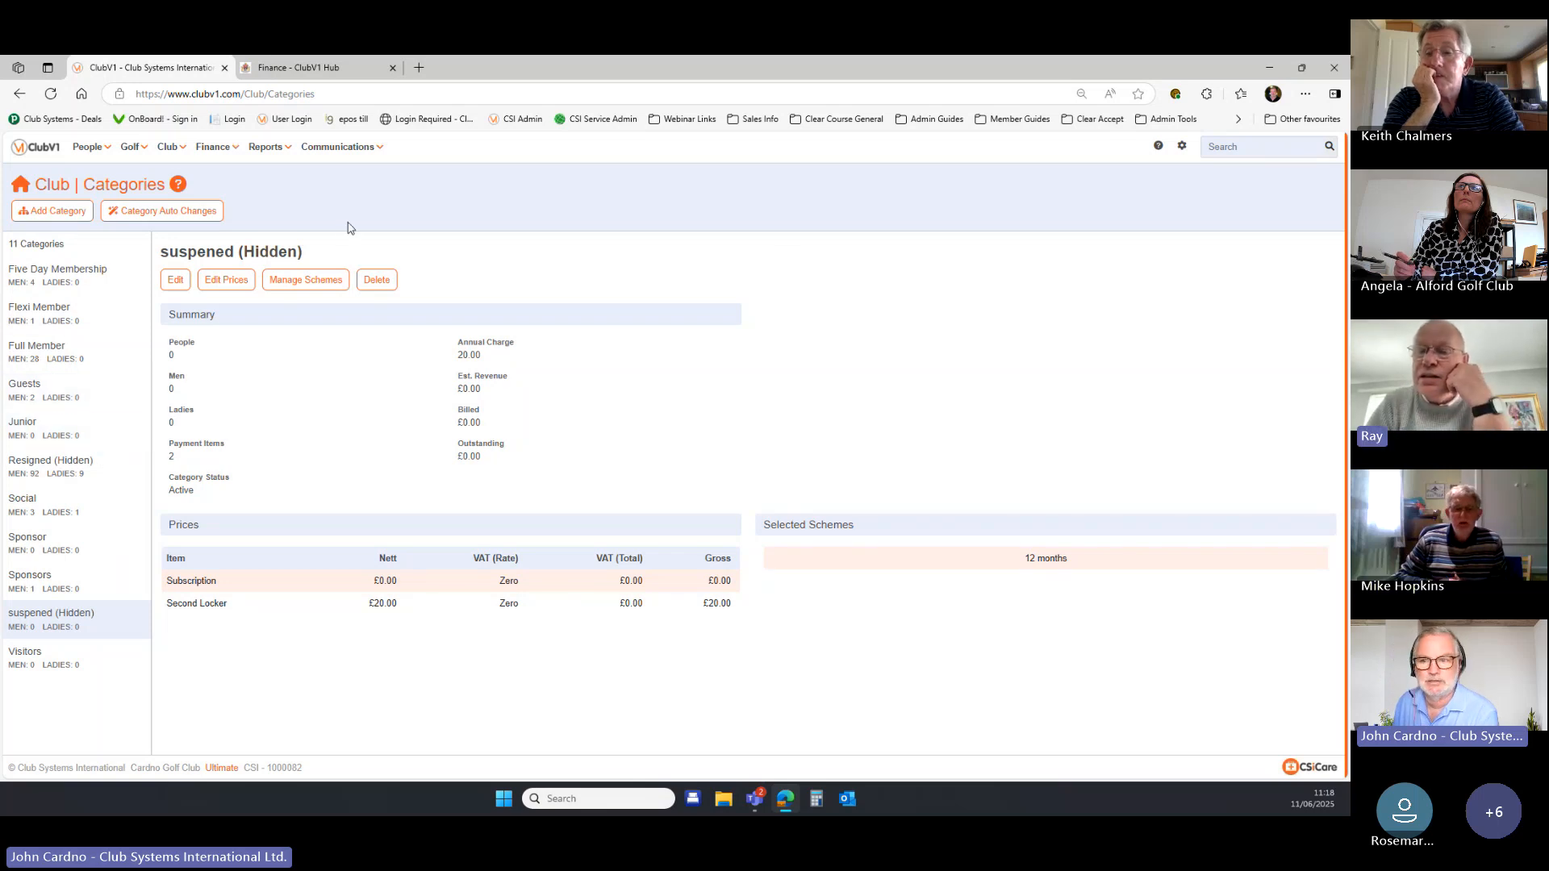
Switch to ClubV1 Hub, open the member's subscription account, and view the details of the 07 May 25 bill.
left_click(214, 147)
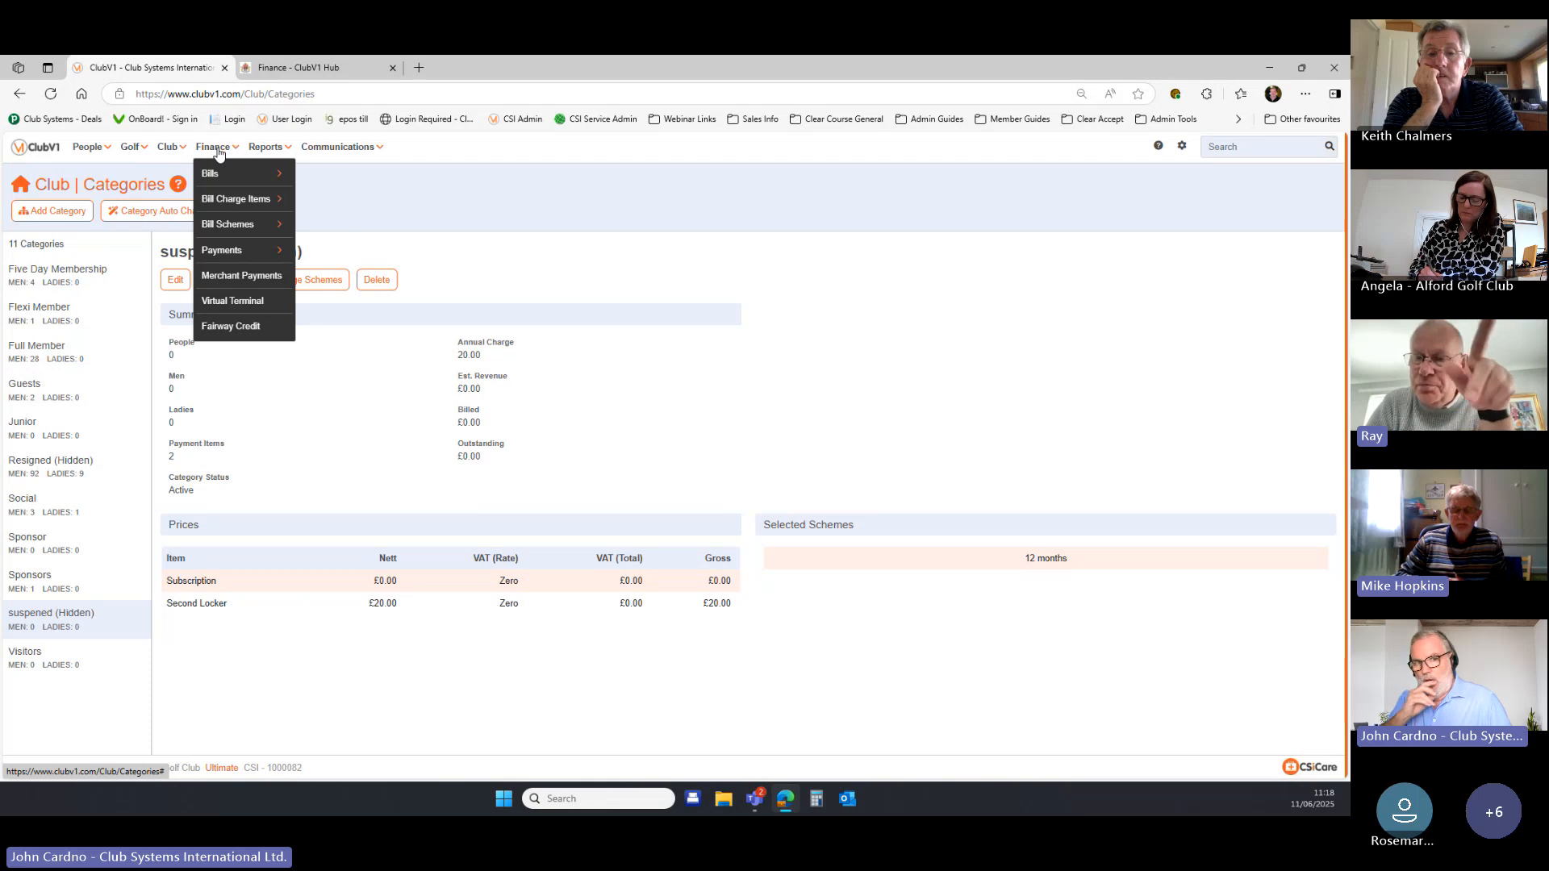
left_click(291, 69)
left_click(633, 149)
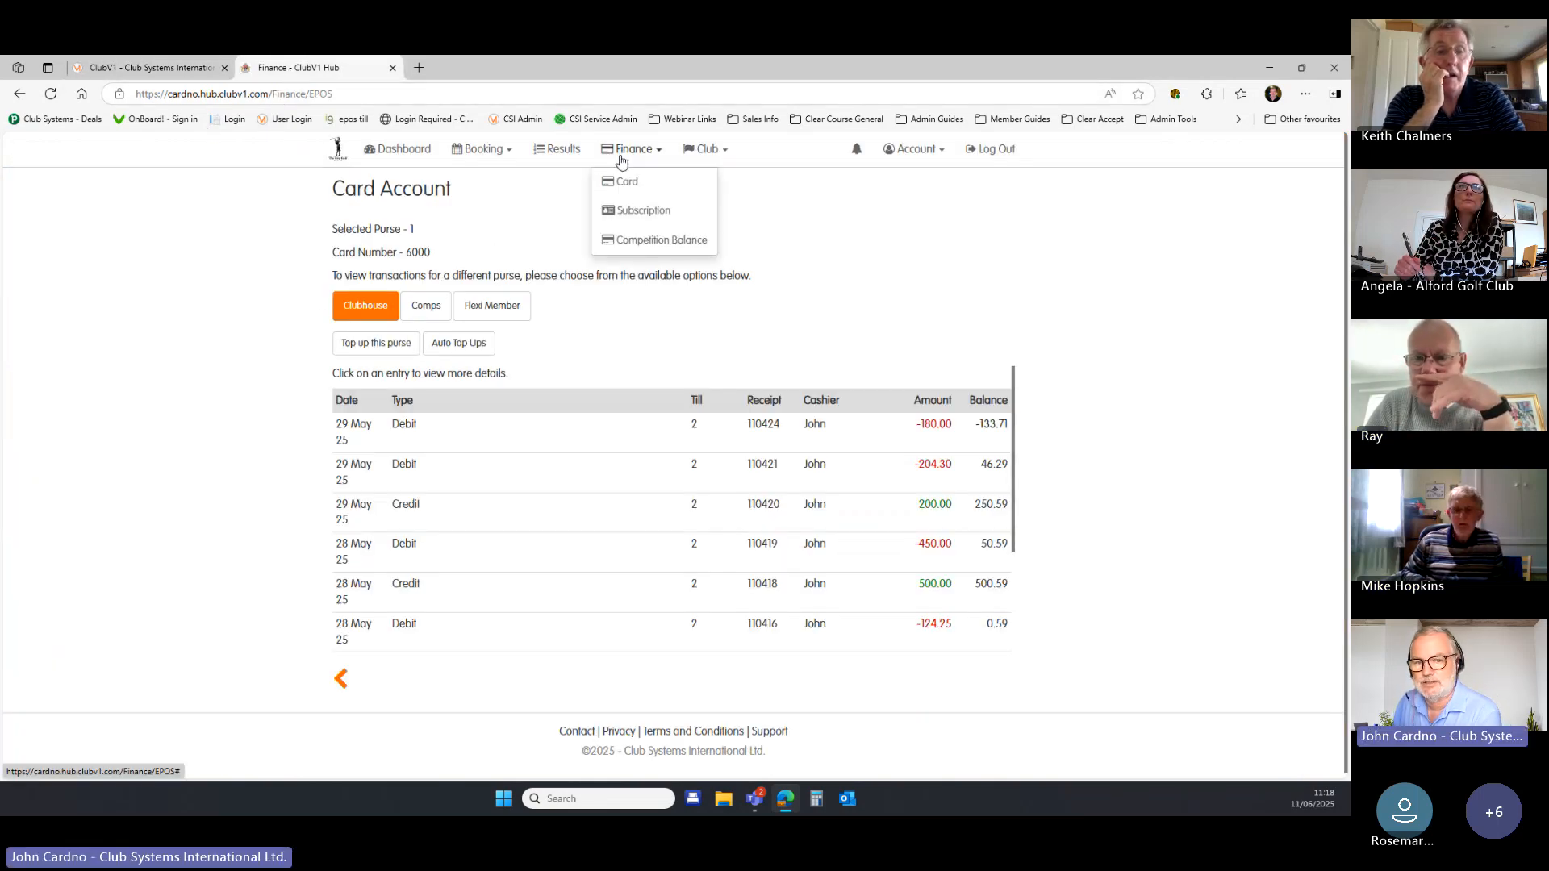
left_click(637, 210)
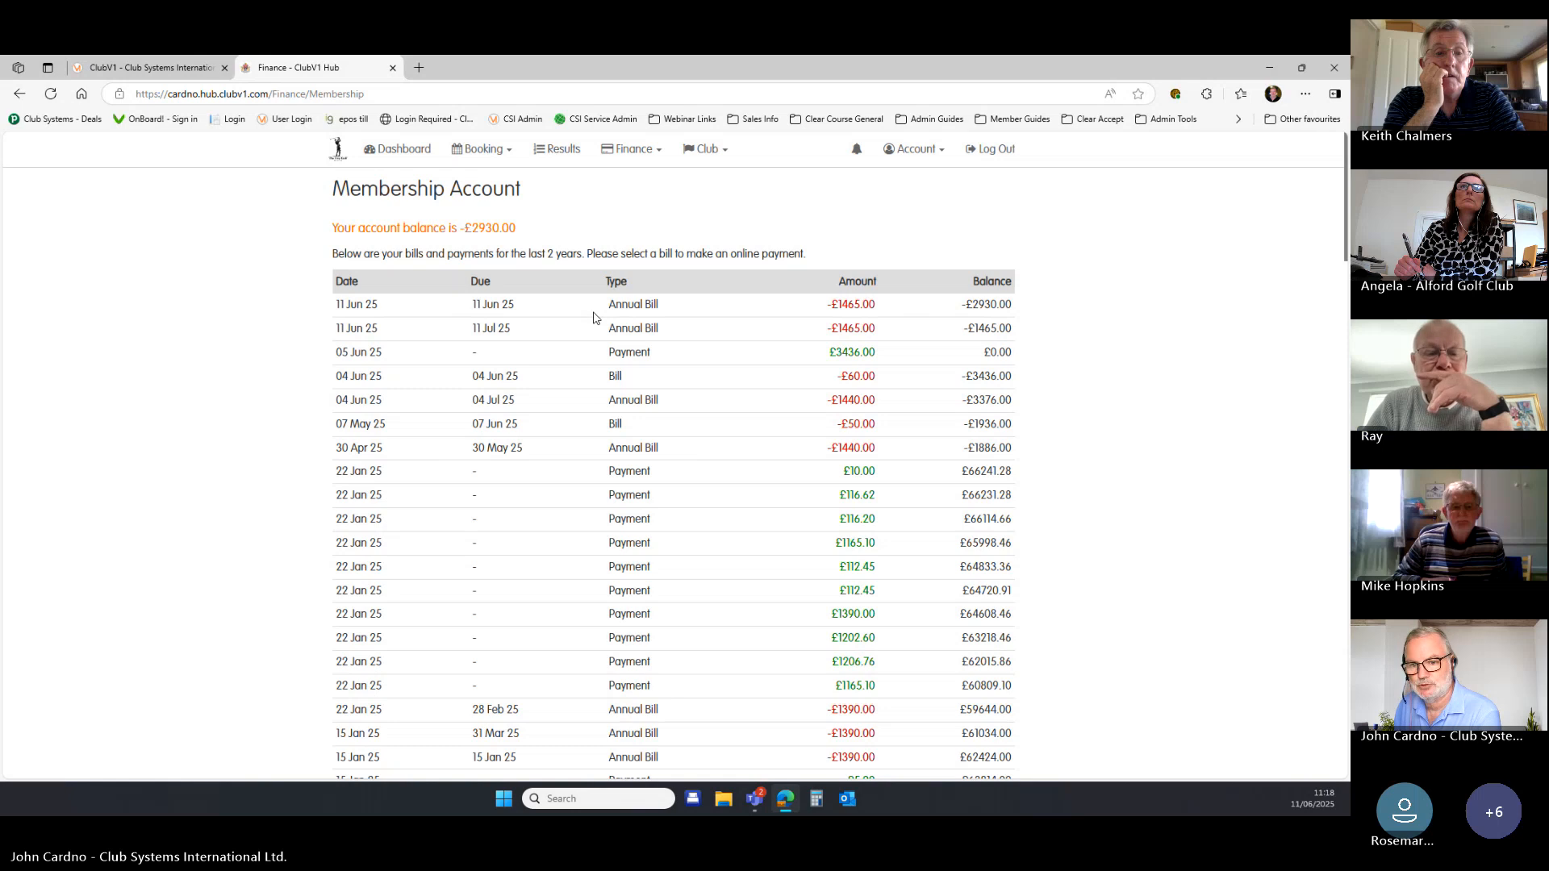
left_click(609, 425)
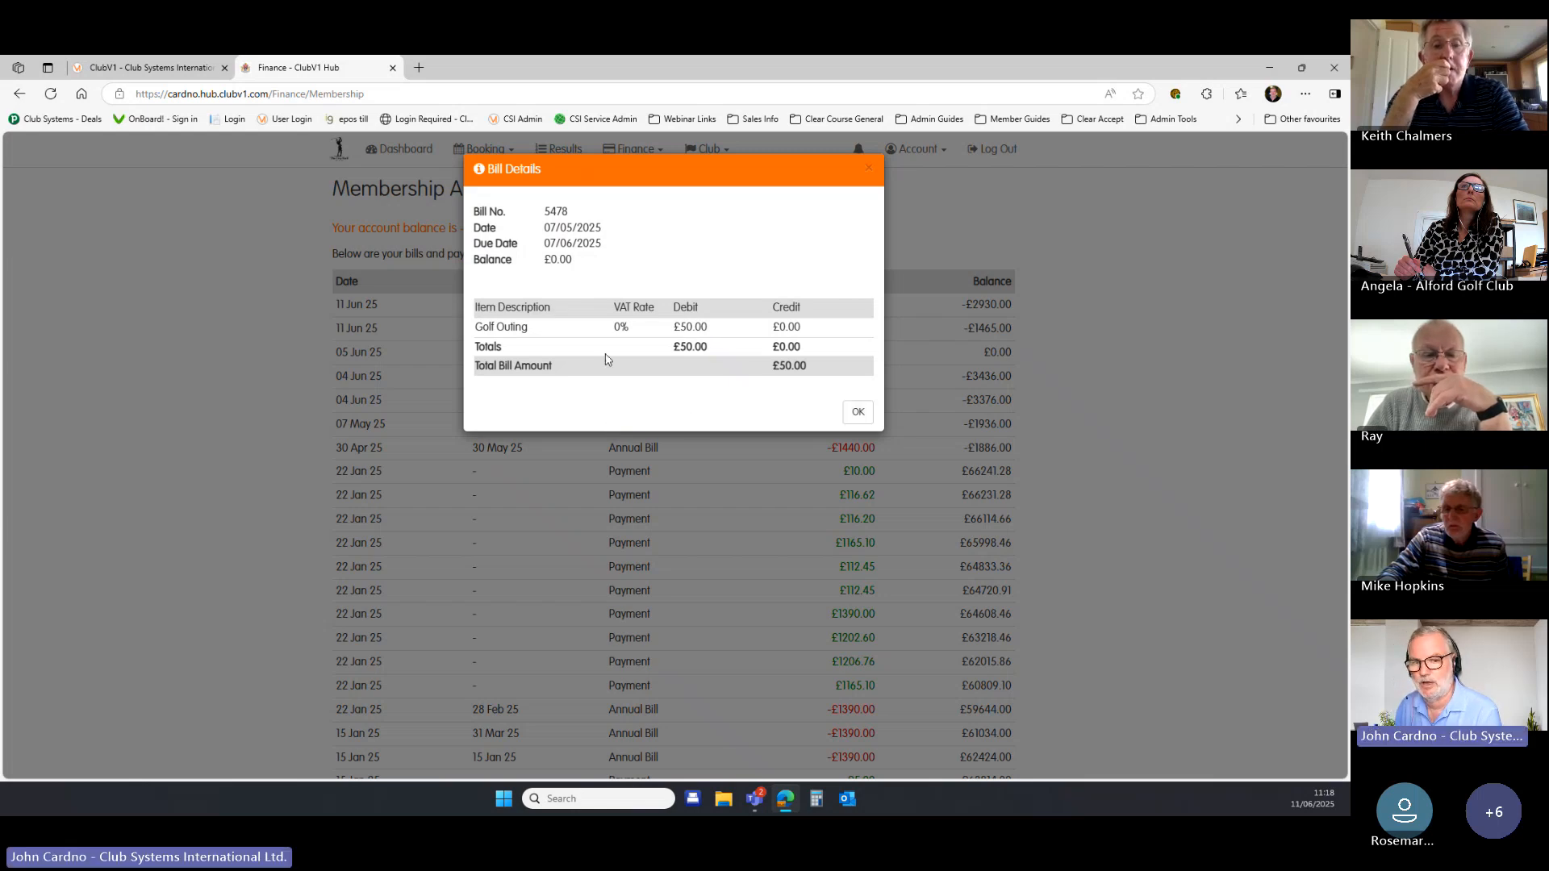
left_click(856, 413)
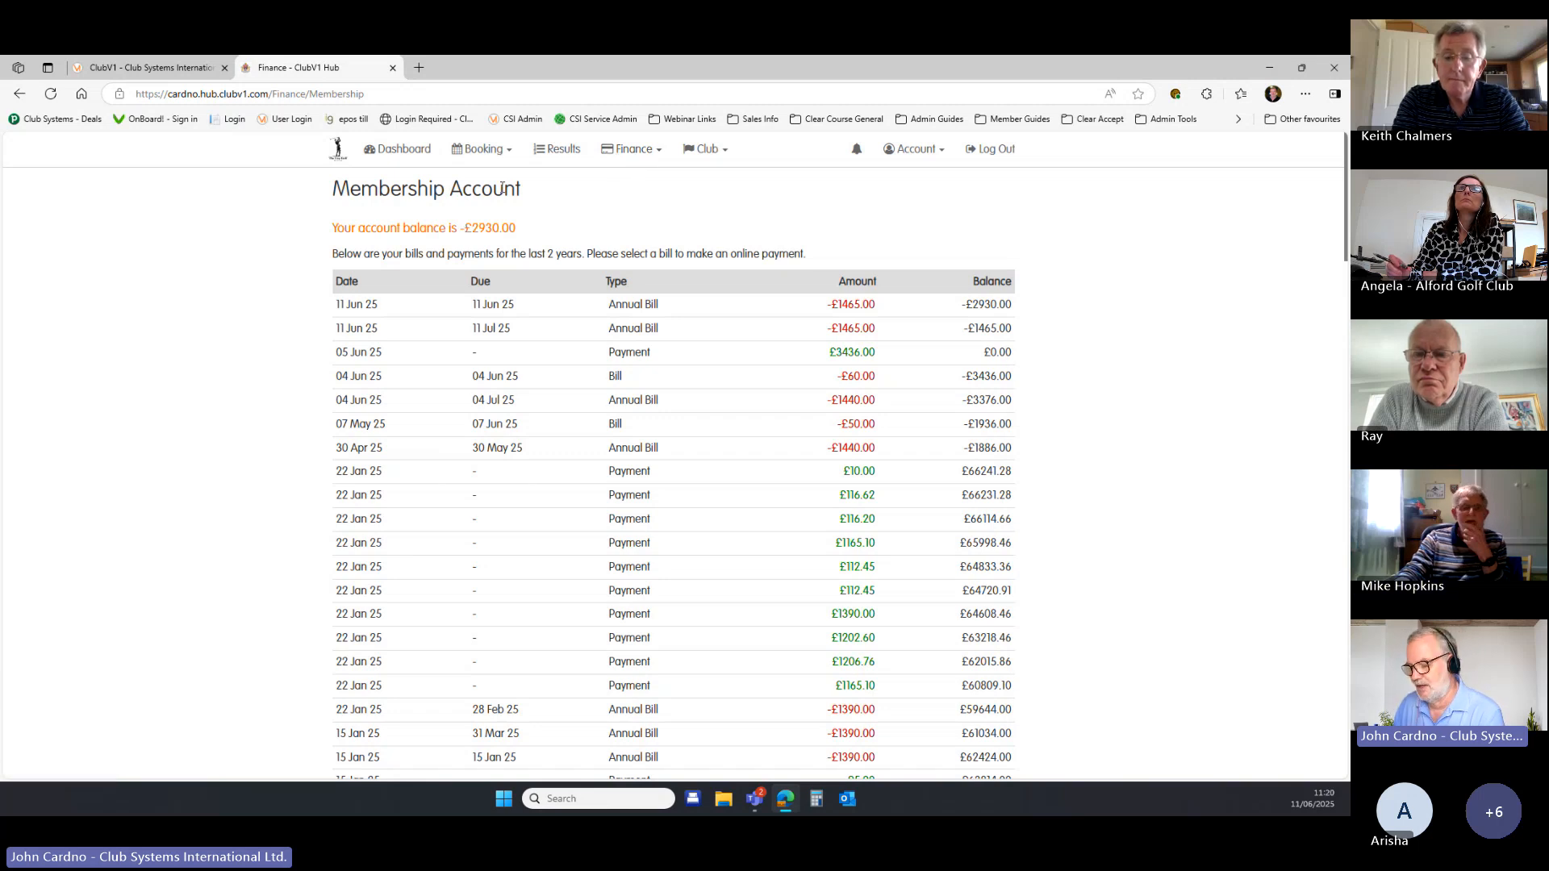
Switch back to ClubV1, search for the member by surname, and open their record.
left_click(190, 70)
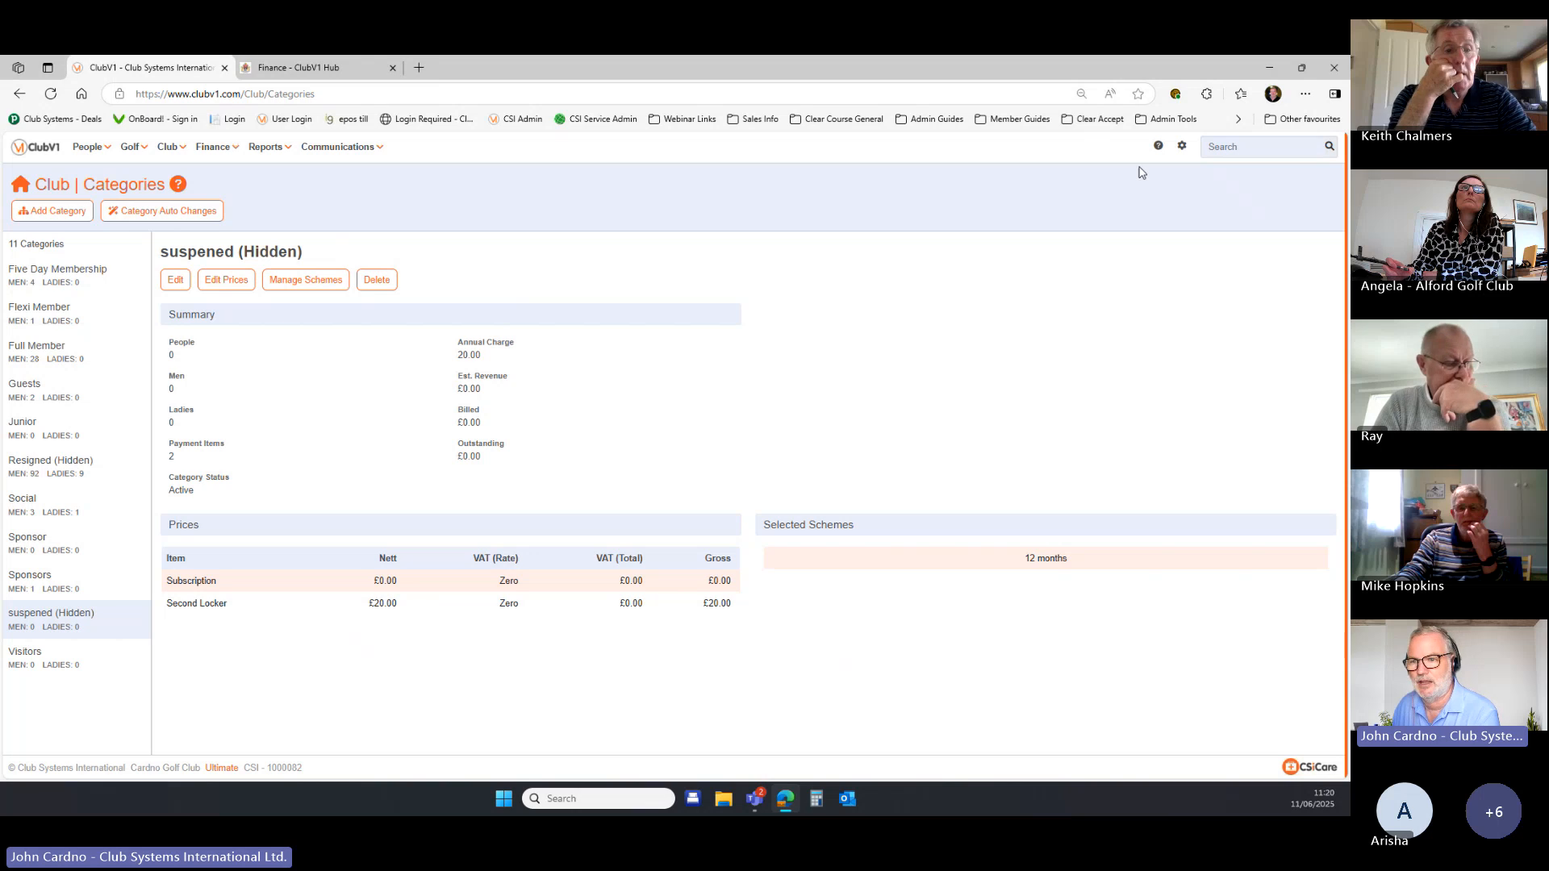
left_click(1220, 149)
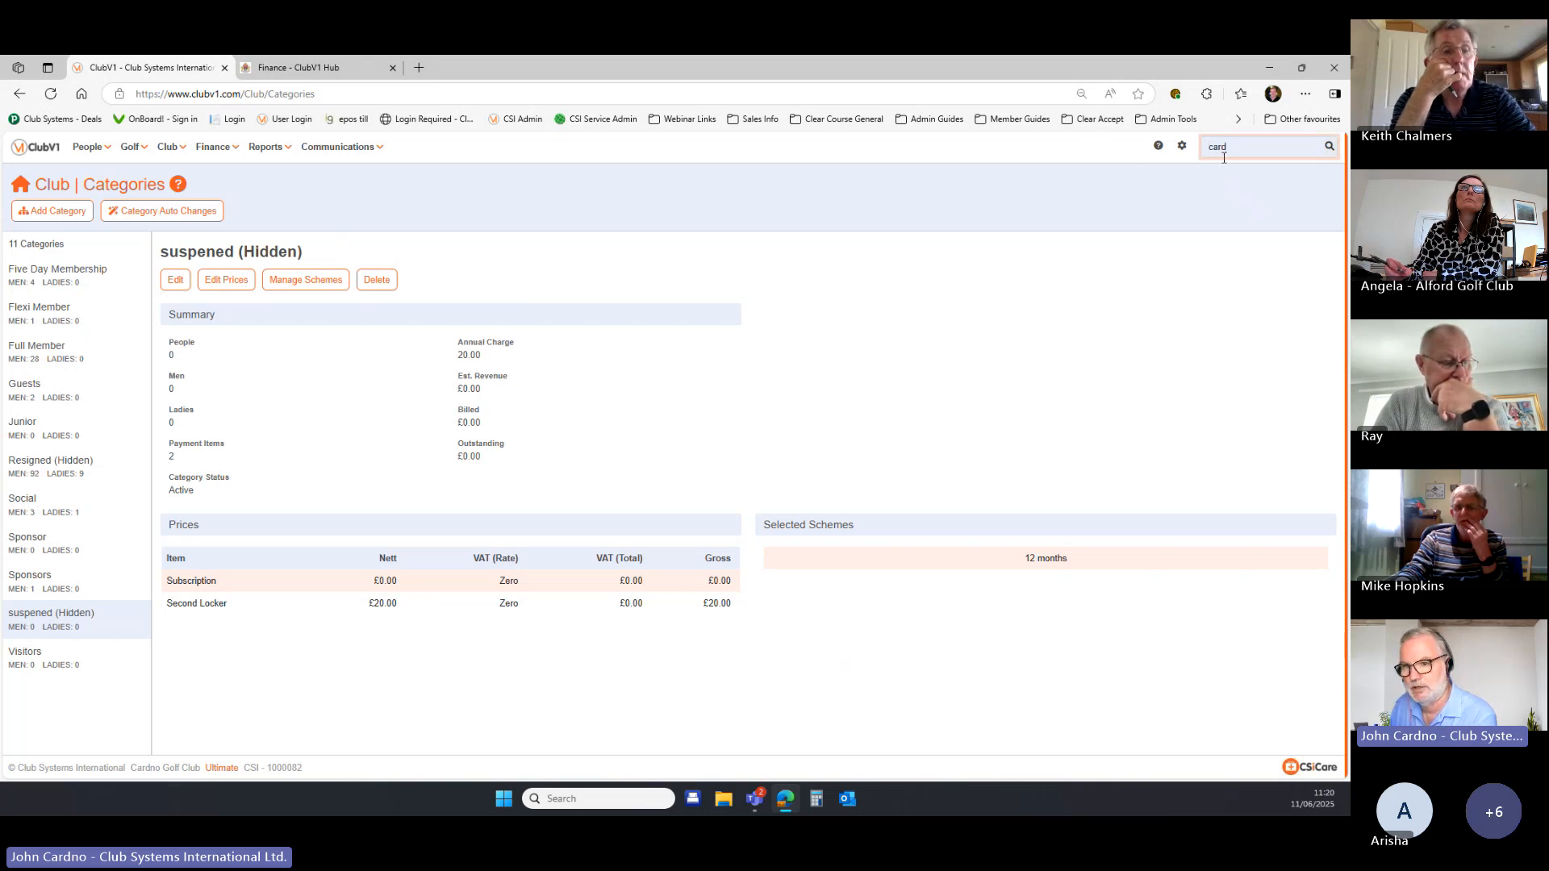
type("n")
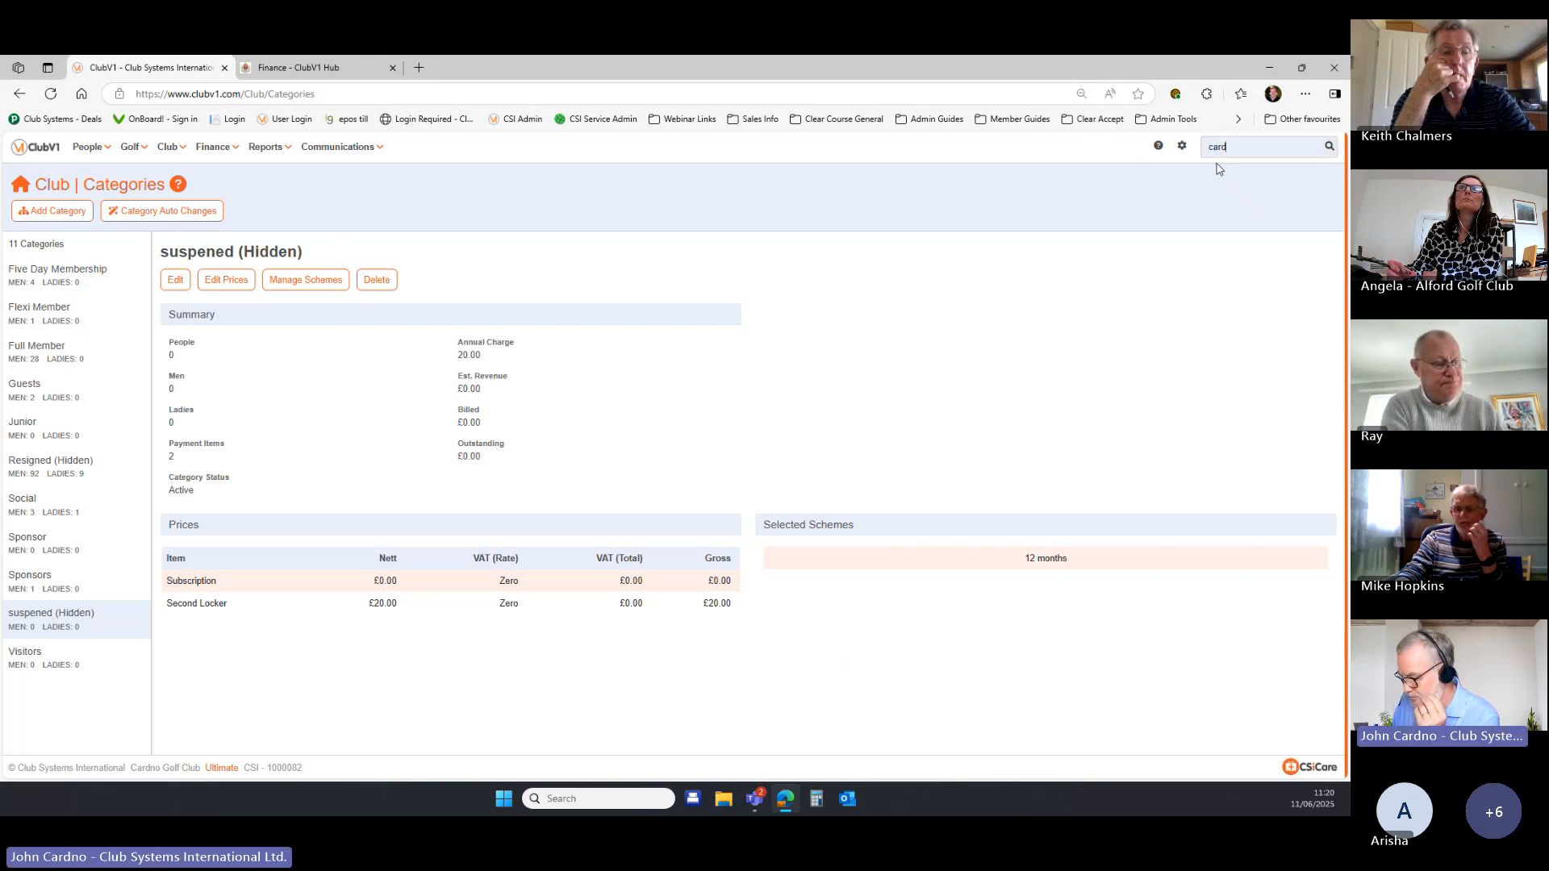
type("o")
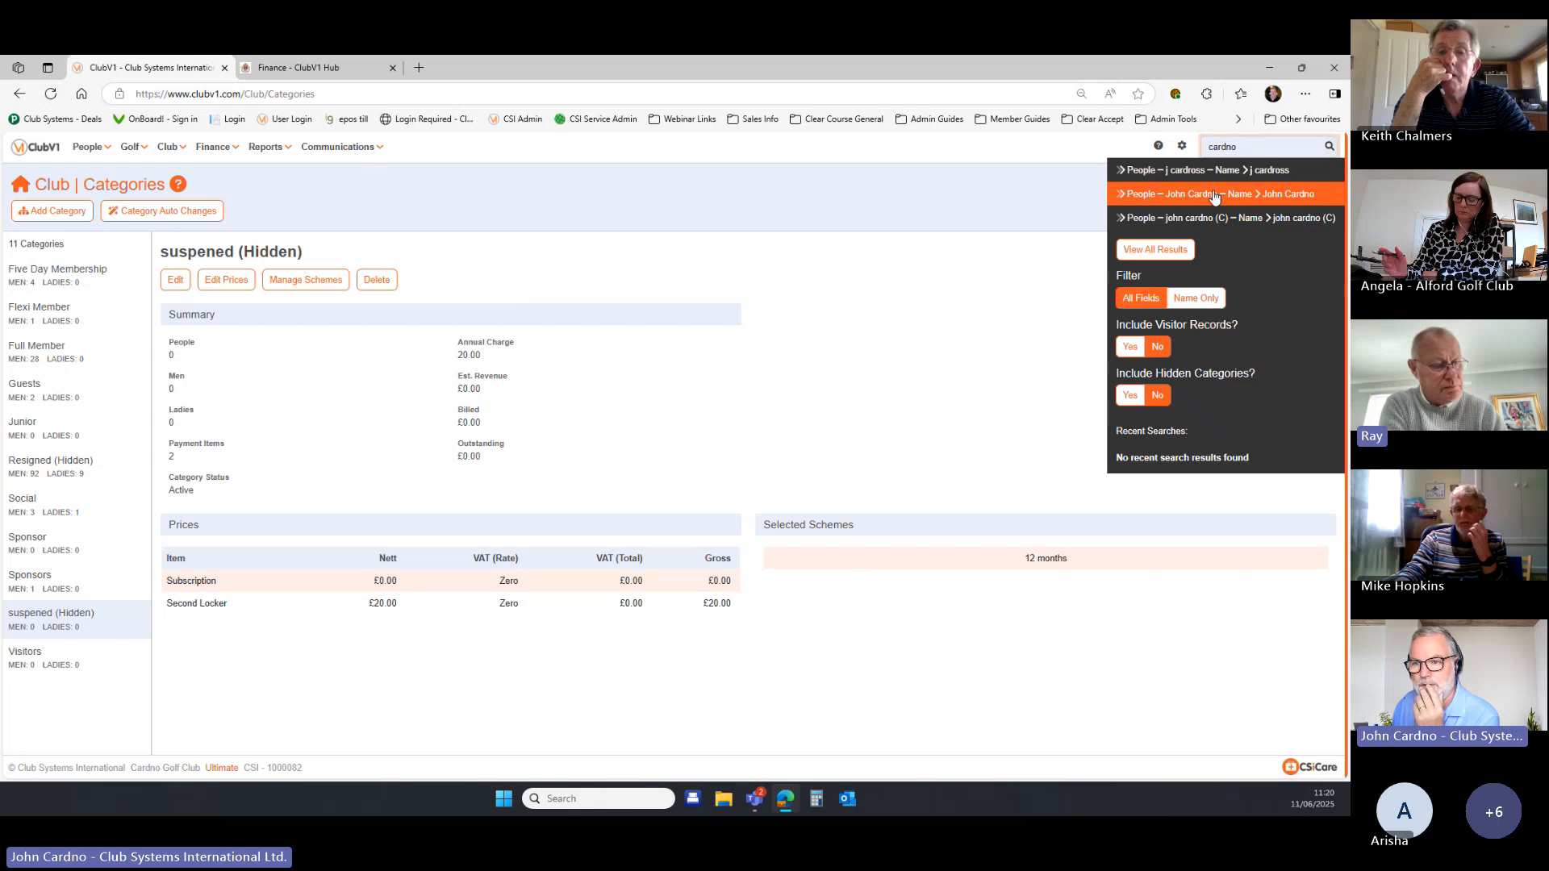
left_click(1222, 193)
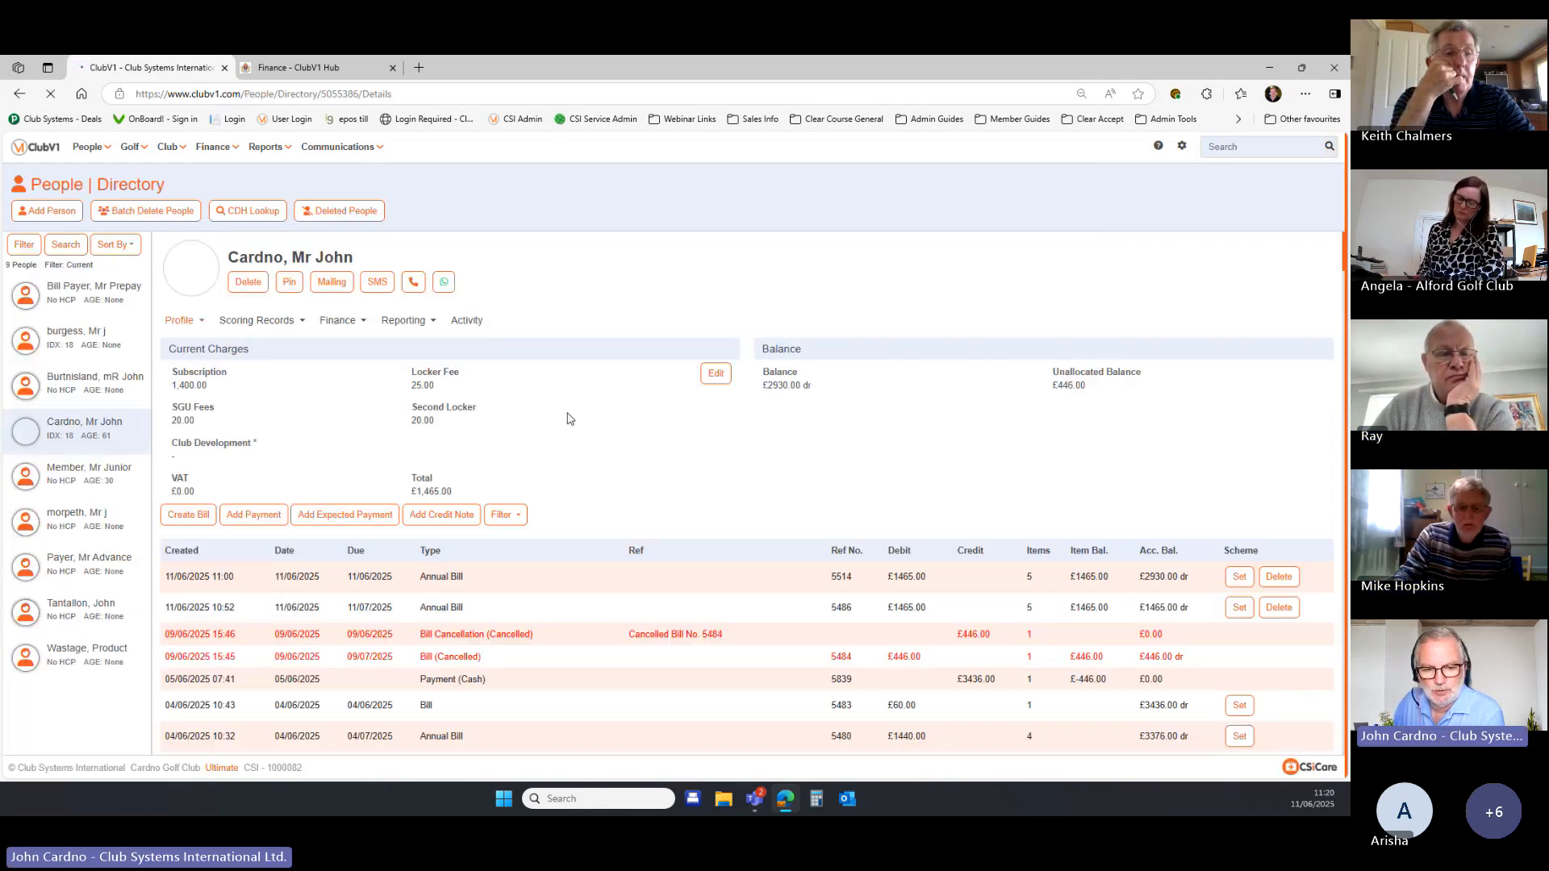
Generate a printable copy of the annual bill due 11/06/2025 using the MetroWhite layout.
left_click(448, 584)
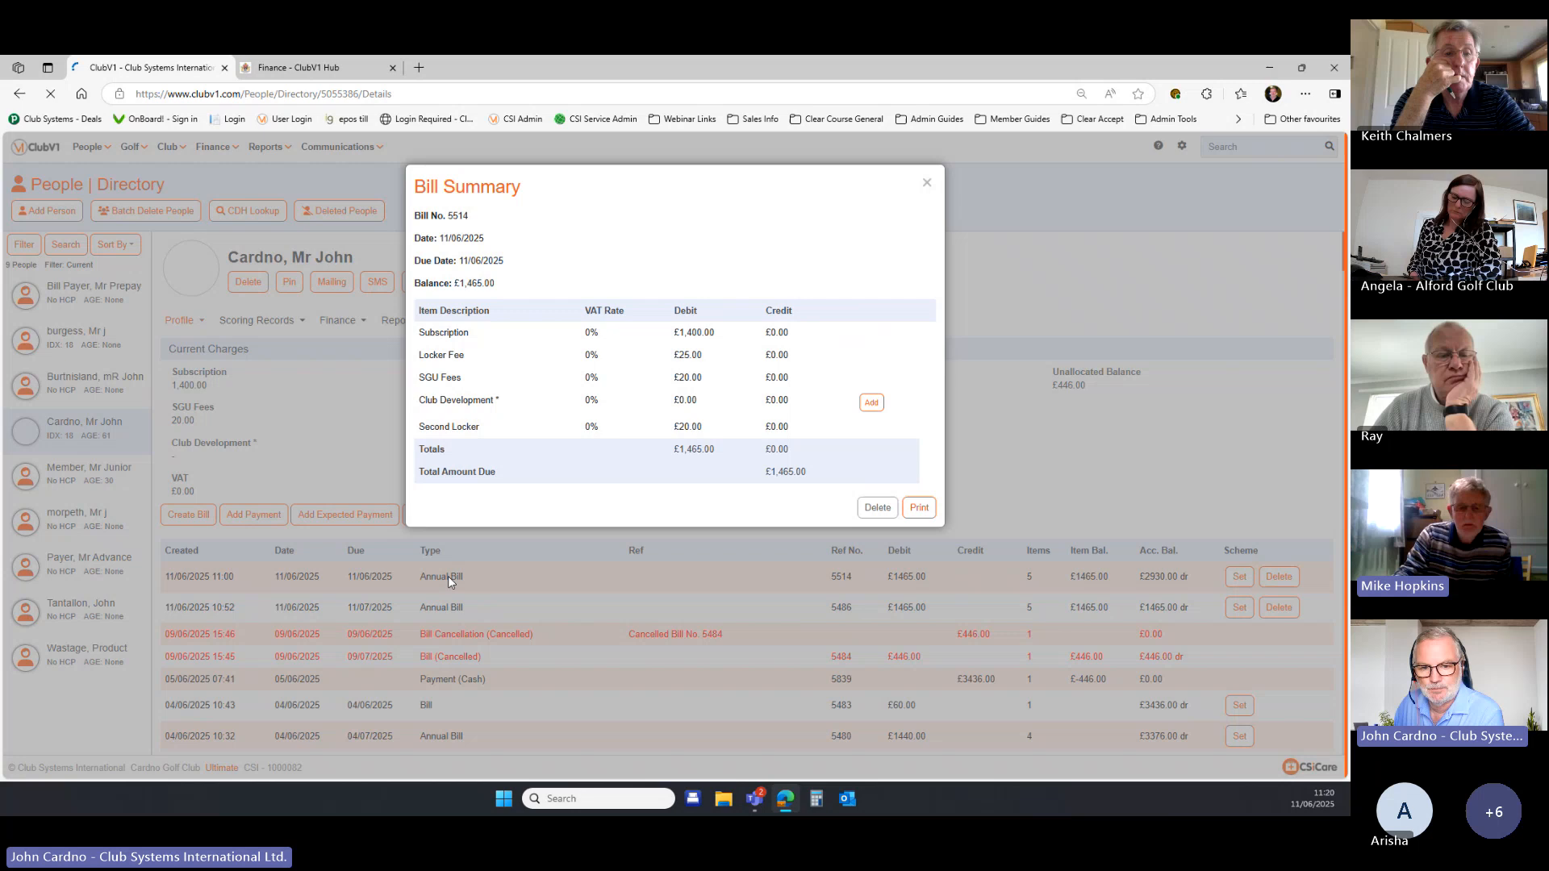
left_click(926, 507)
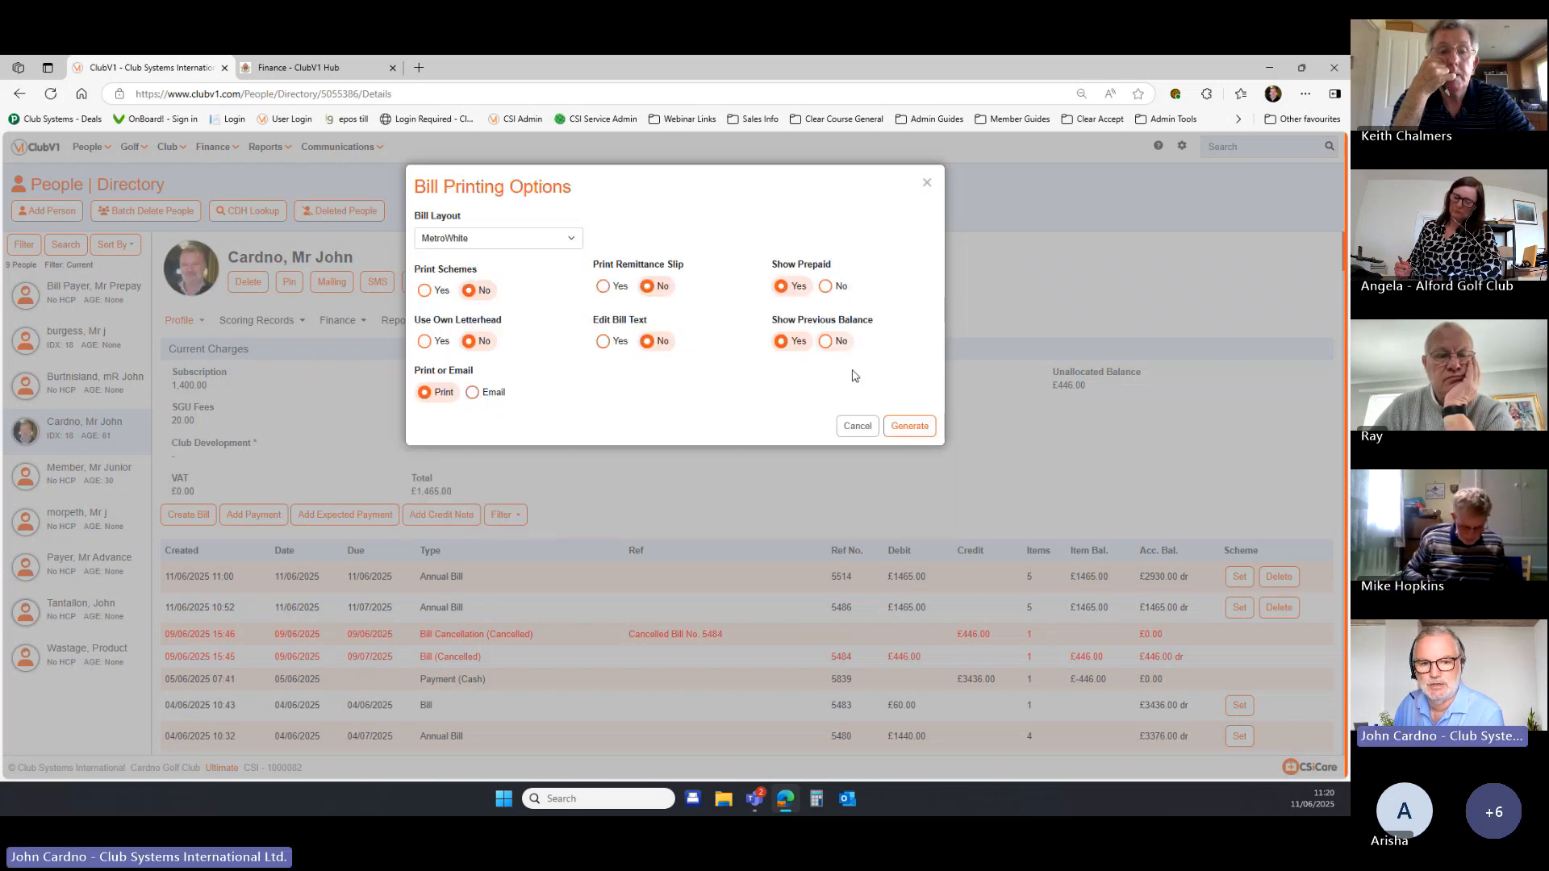
left_click(910, 428)
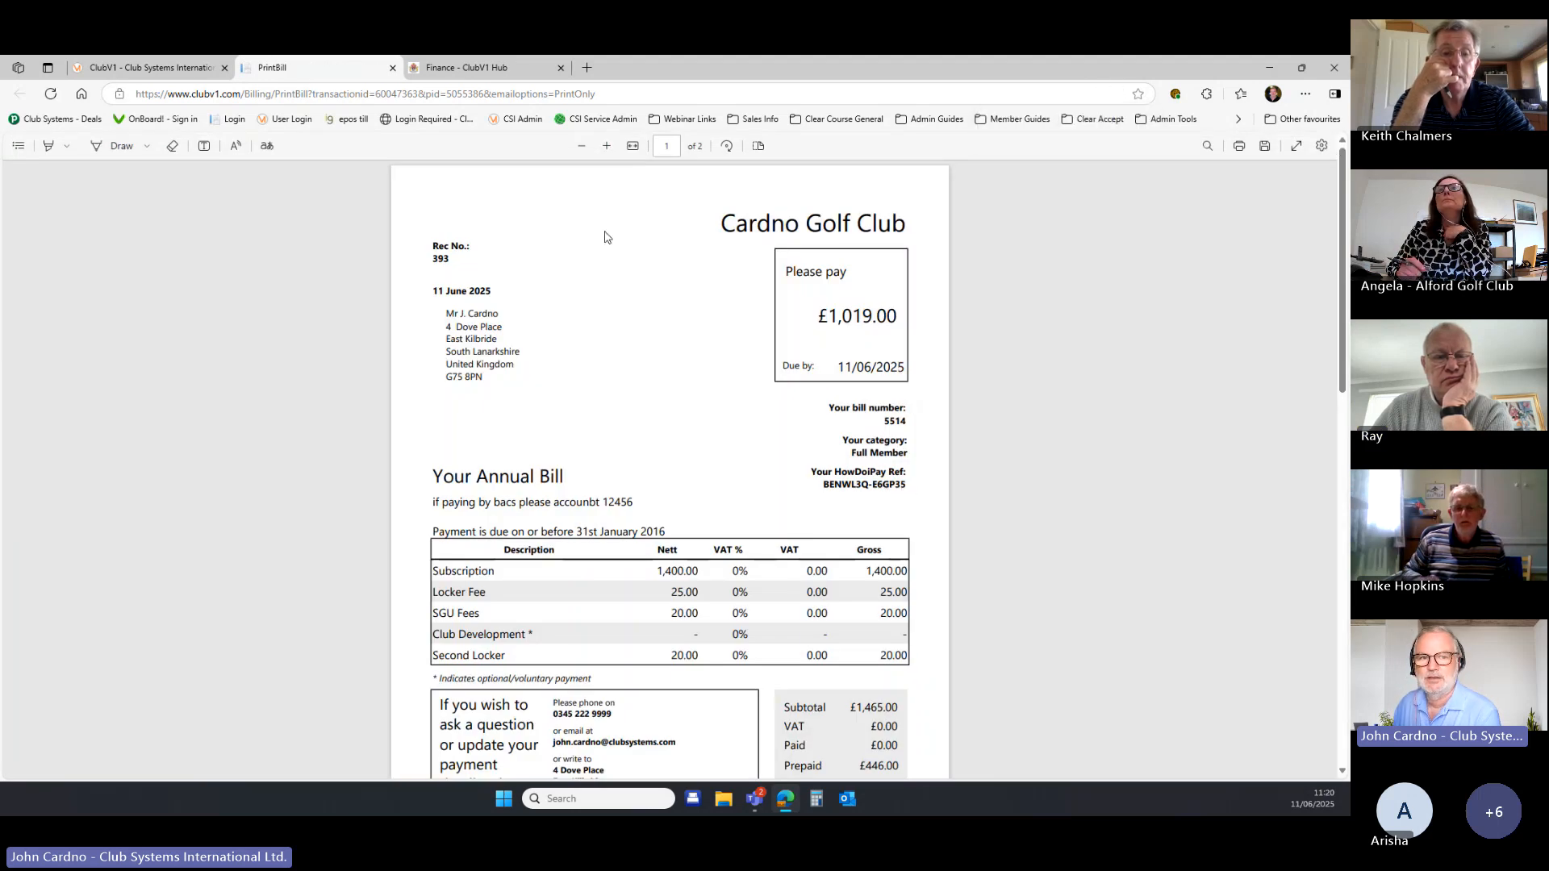
Open the HowDoiPay payment portal in a new browser tab.
left_click(459, 71)
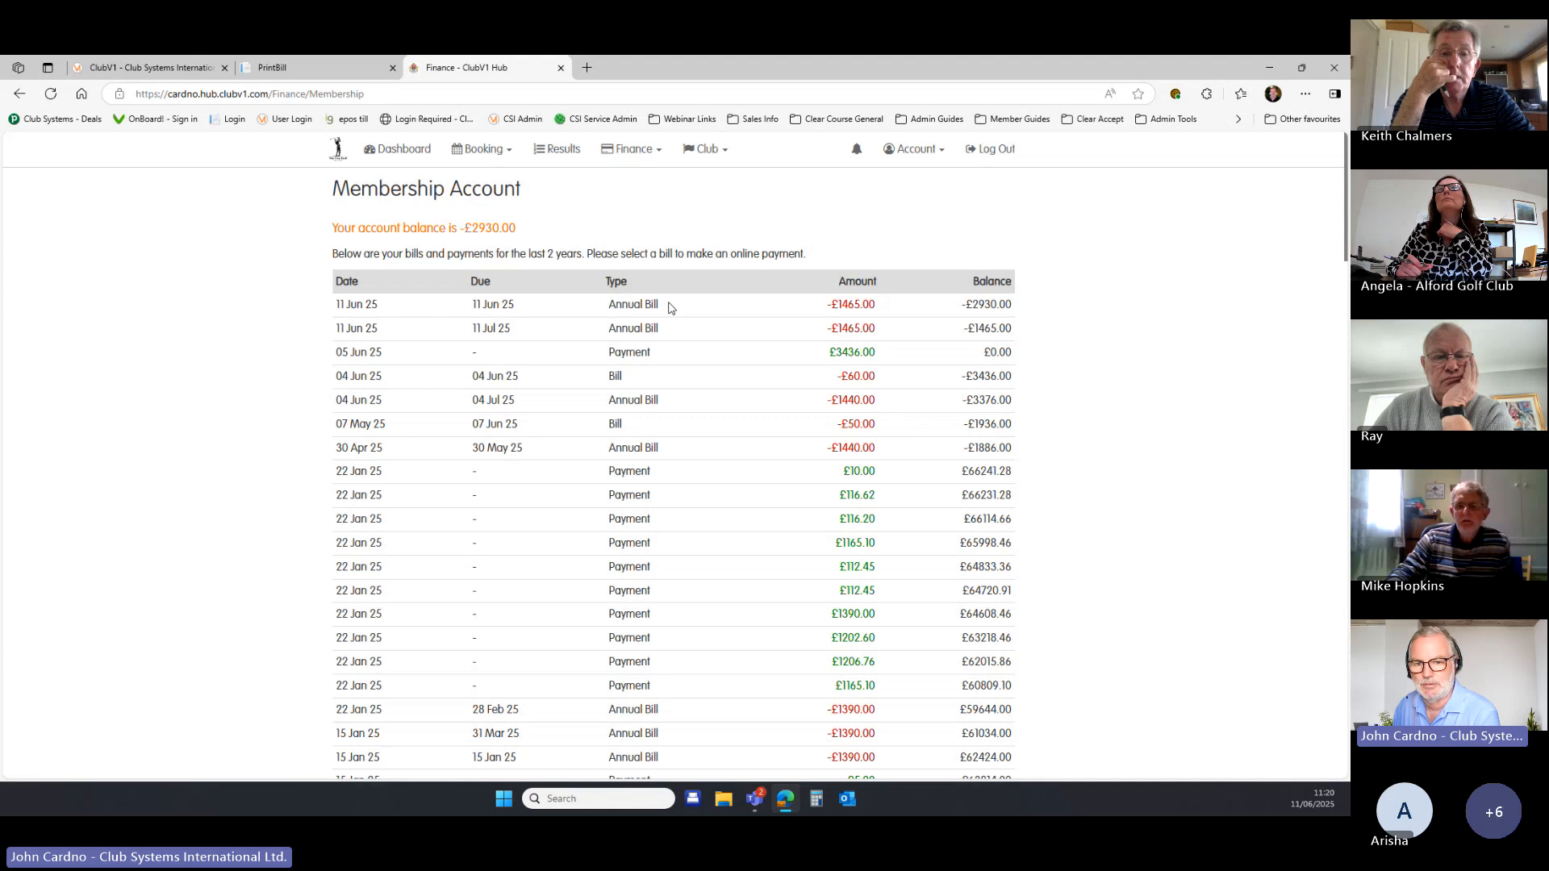
left_click(587, 68)
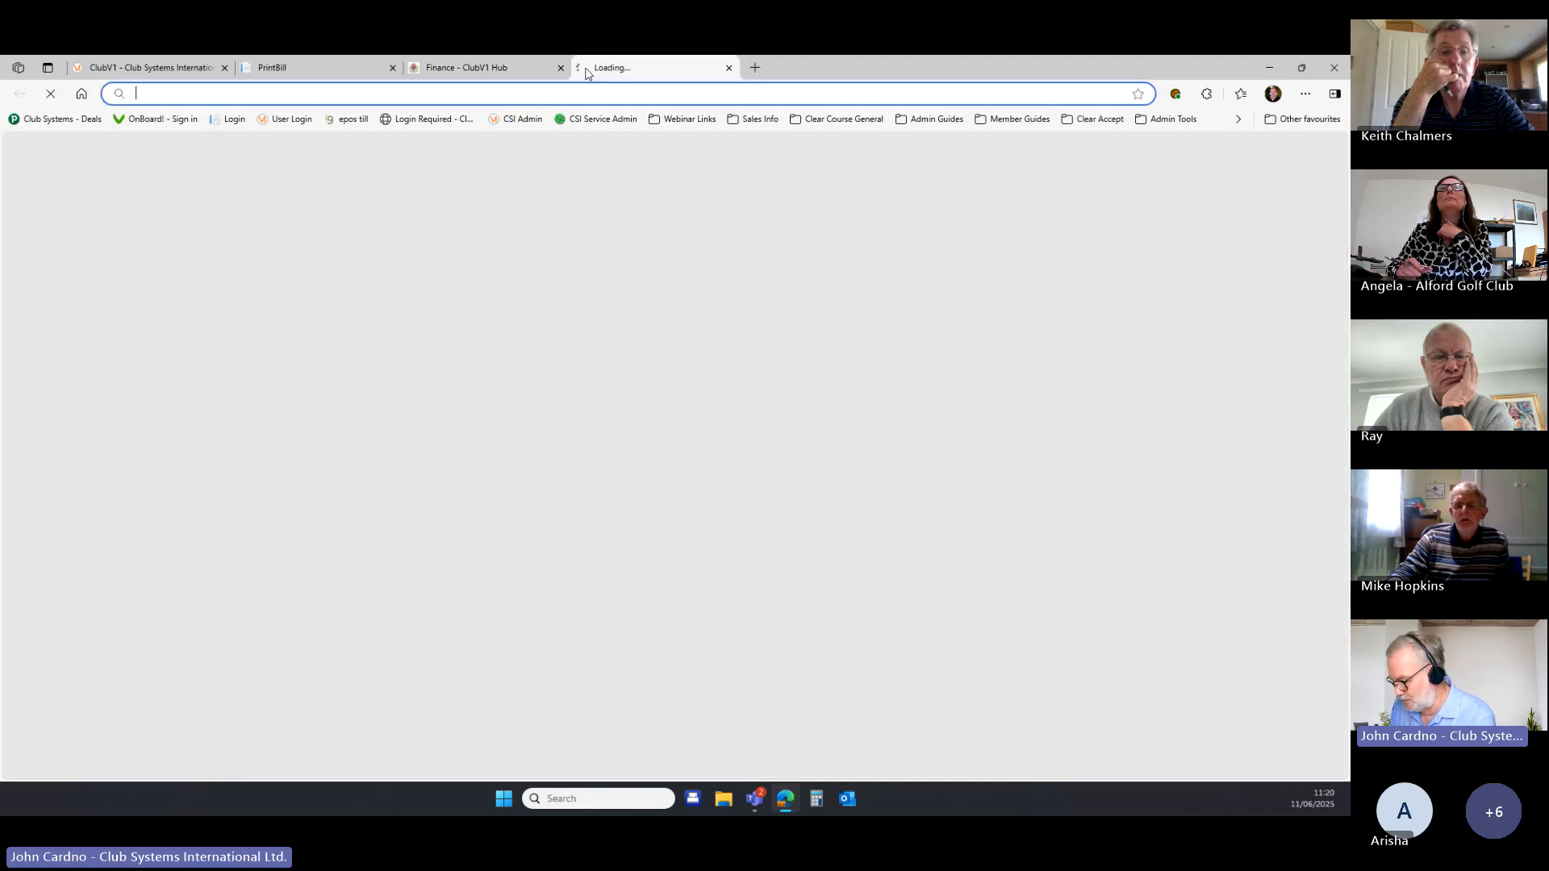
type("how do ido")
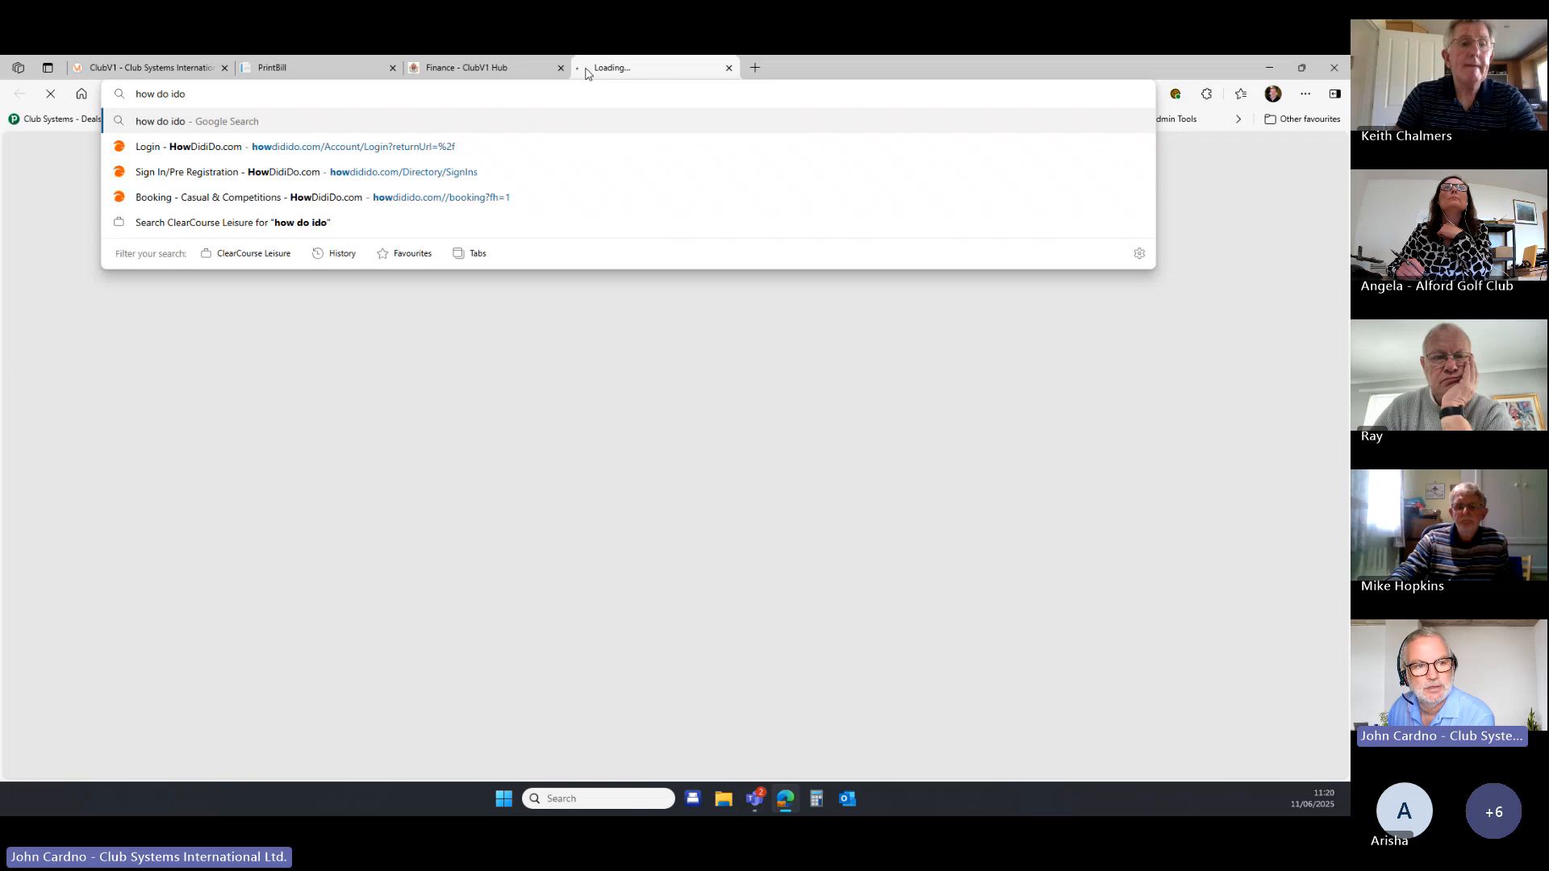
key("BackSpace")
key("BackSpace")
key("BackSpace")
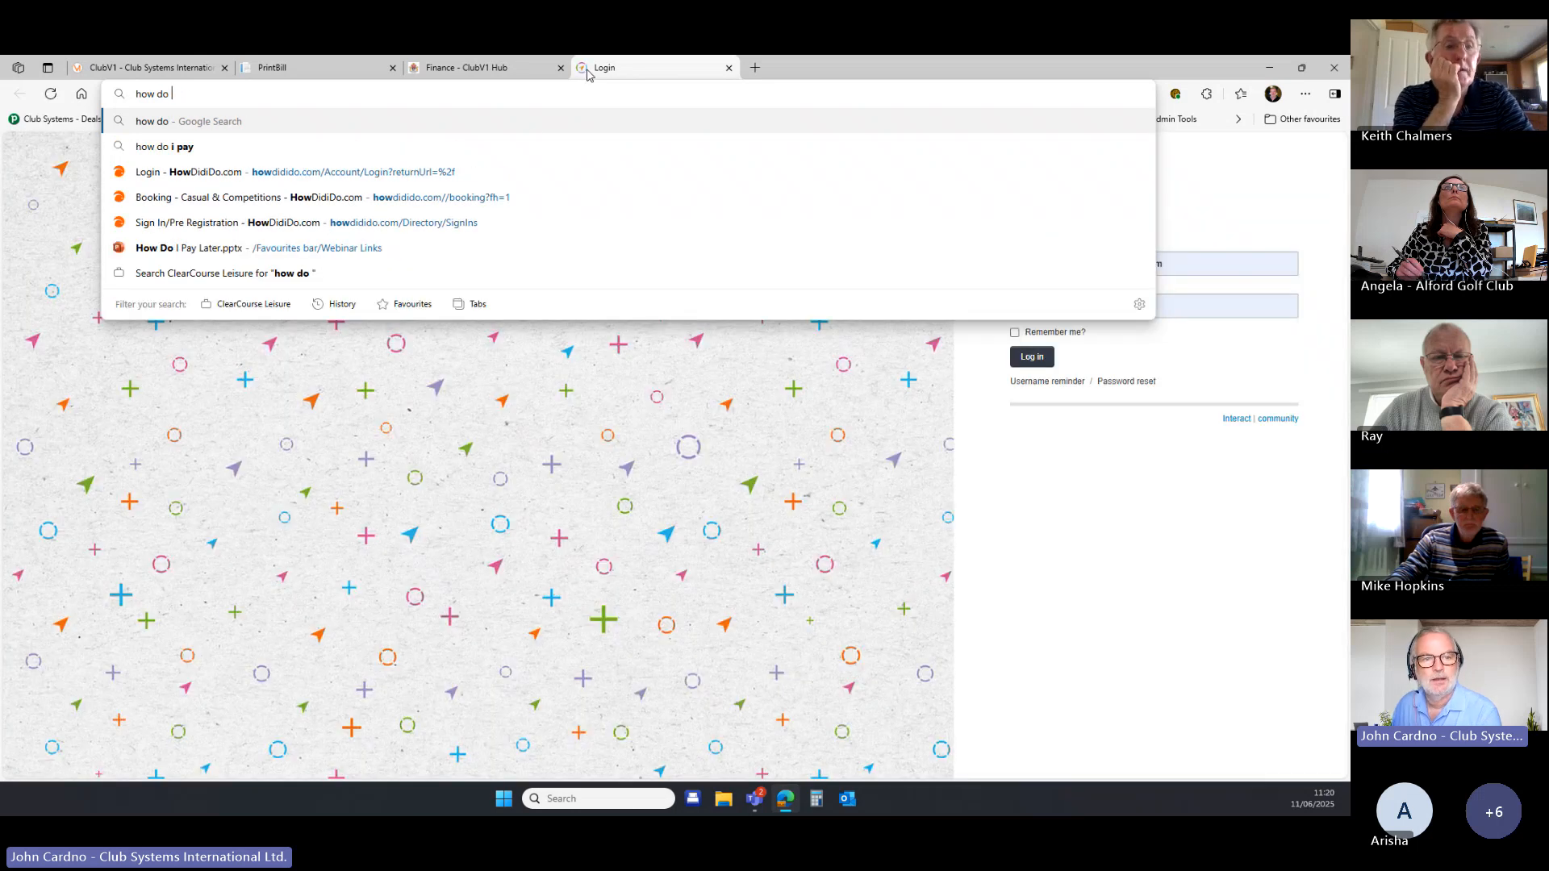
left_click(523, 146)
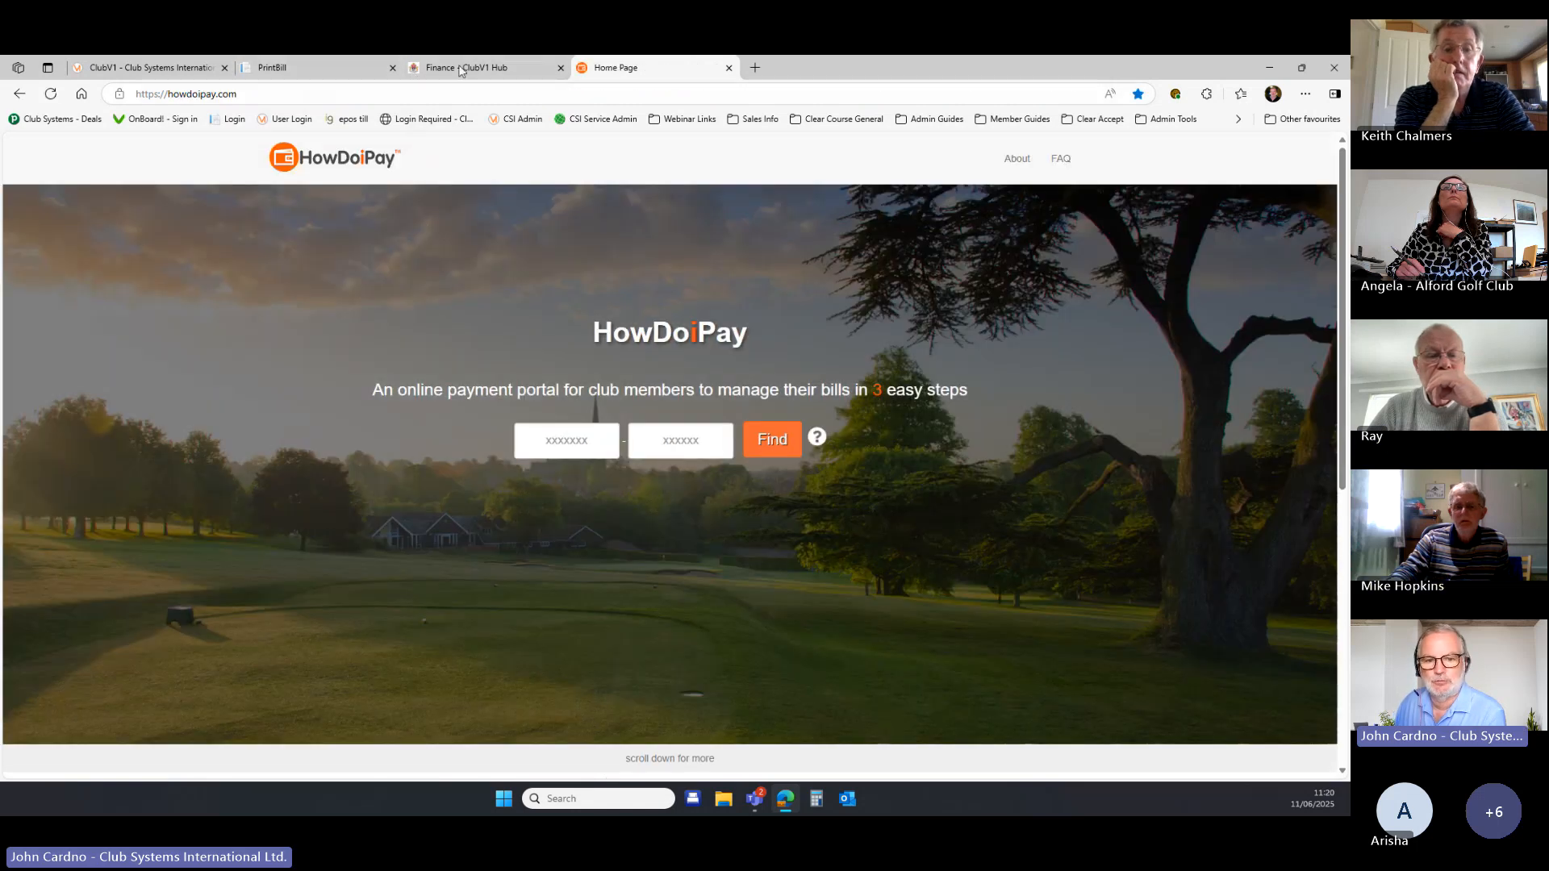
Copy the HowDoiPay reference from the printed annual bill and use it to find the bill on the HowDoiPay portal.
left_click(362, 71)
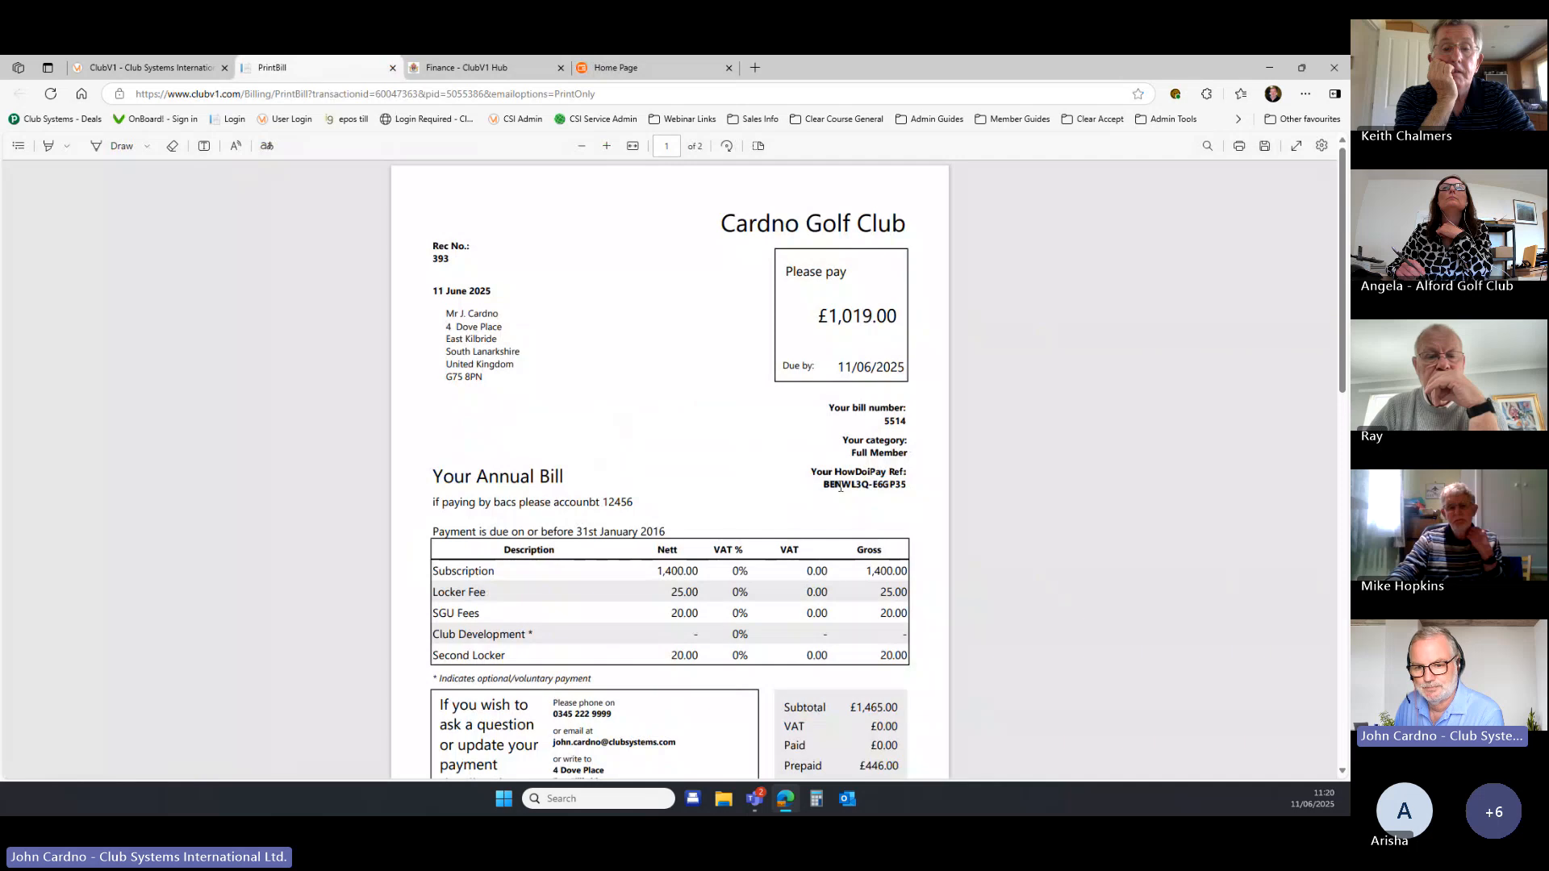
left_click_drag(906, 472, 910, 488)
key("ctrl+c")
right_click(912, 493)
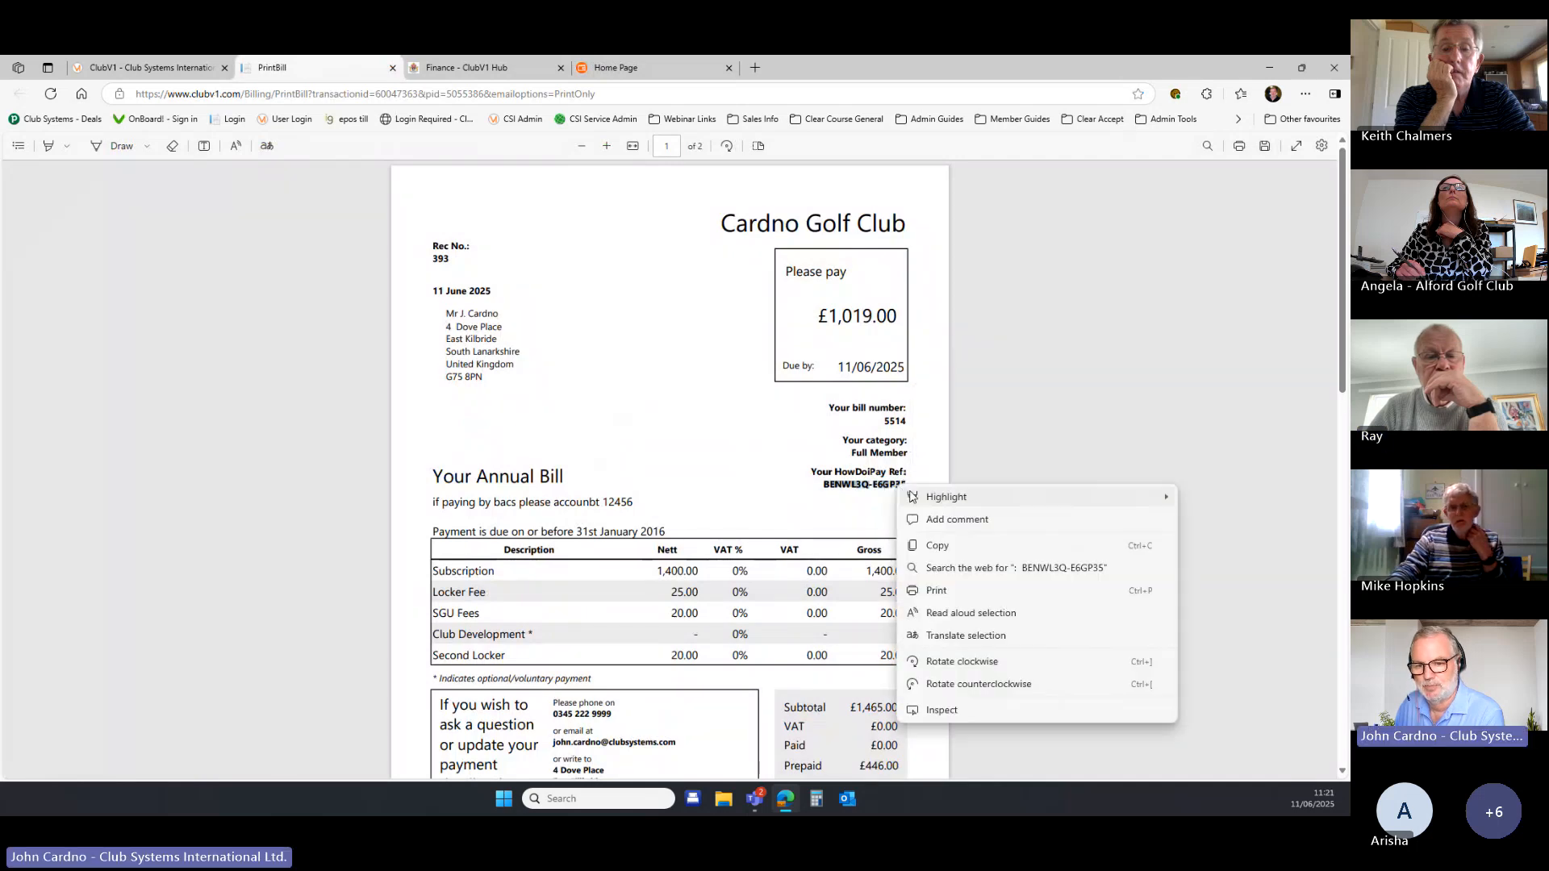
left_click(936, 545)
left_click(610, 71)
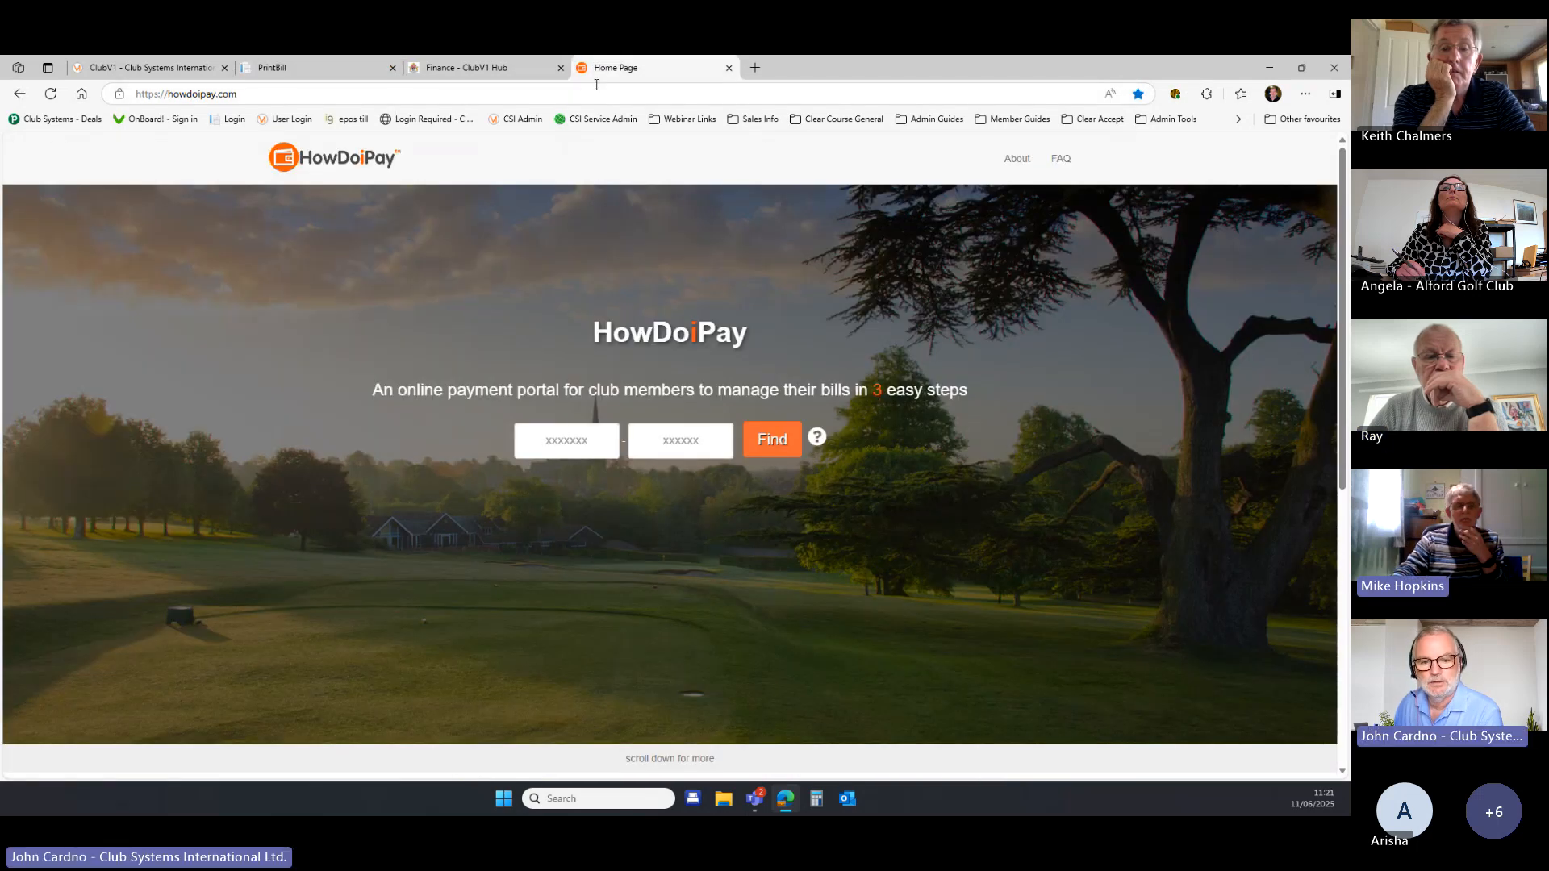
key("ctrl+v")
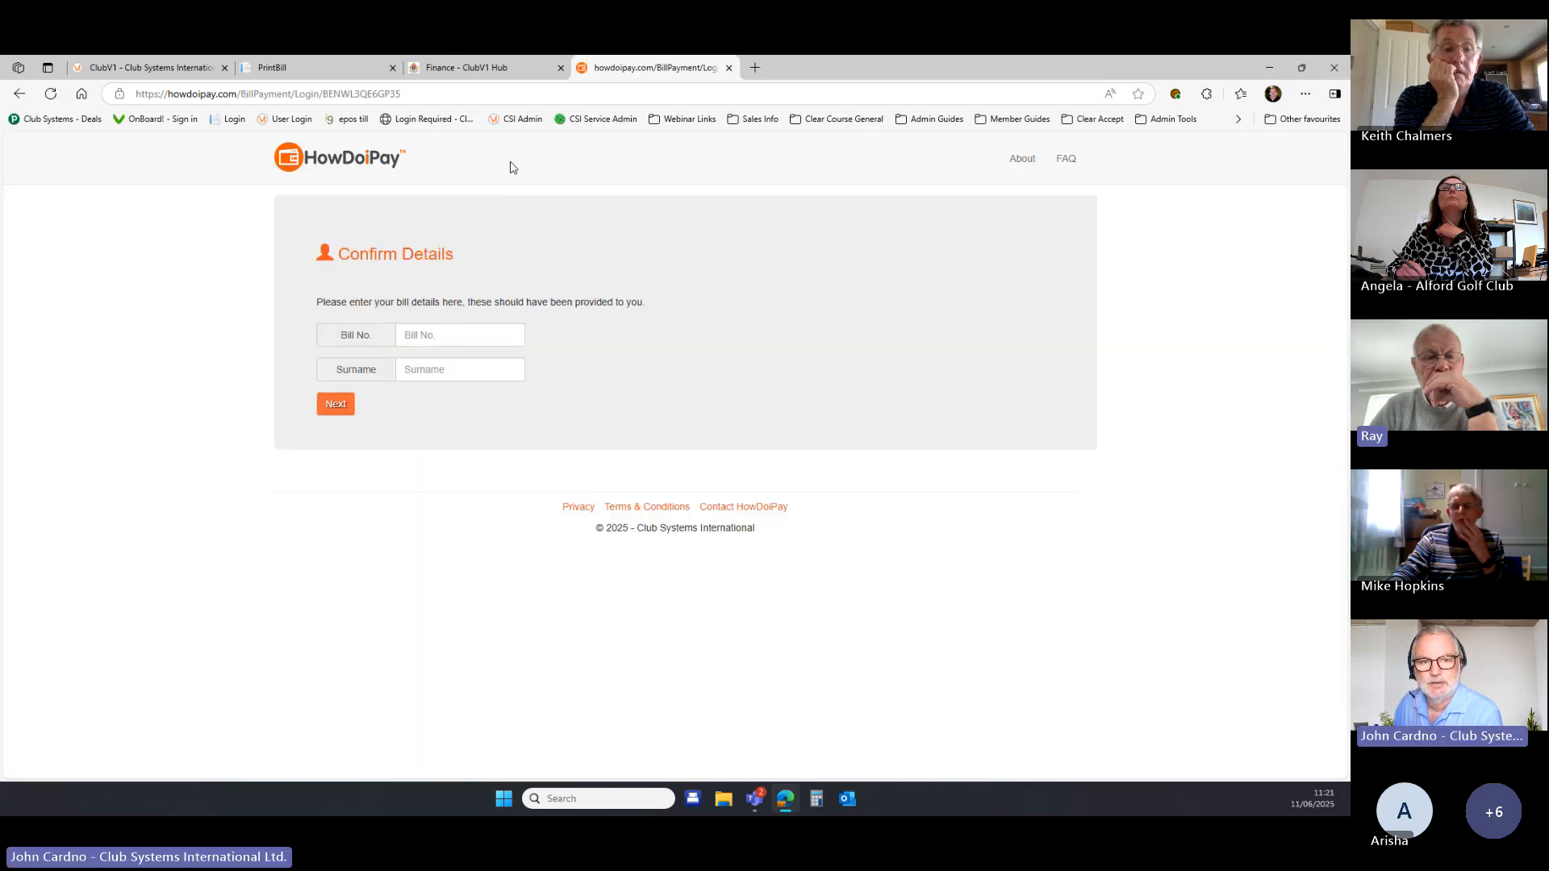
Fill in the HowDoiPay confirmation details with the bill number from the printed bill and the member's surname.
left_click(361, 73)
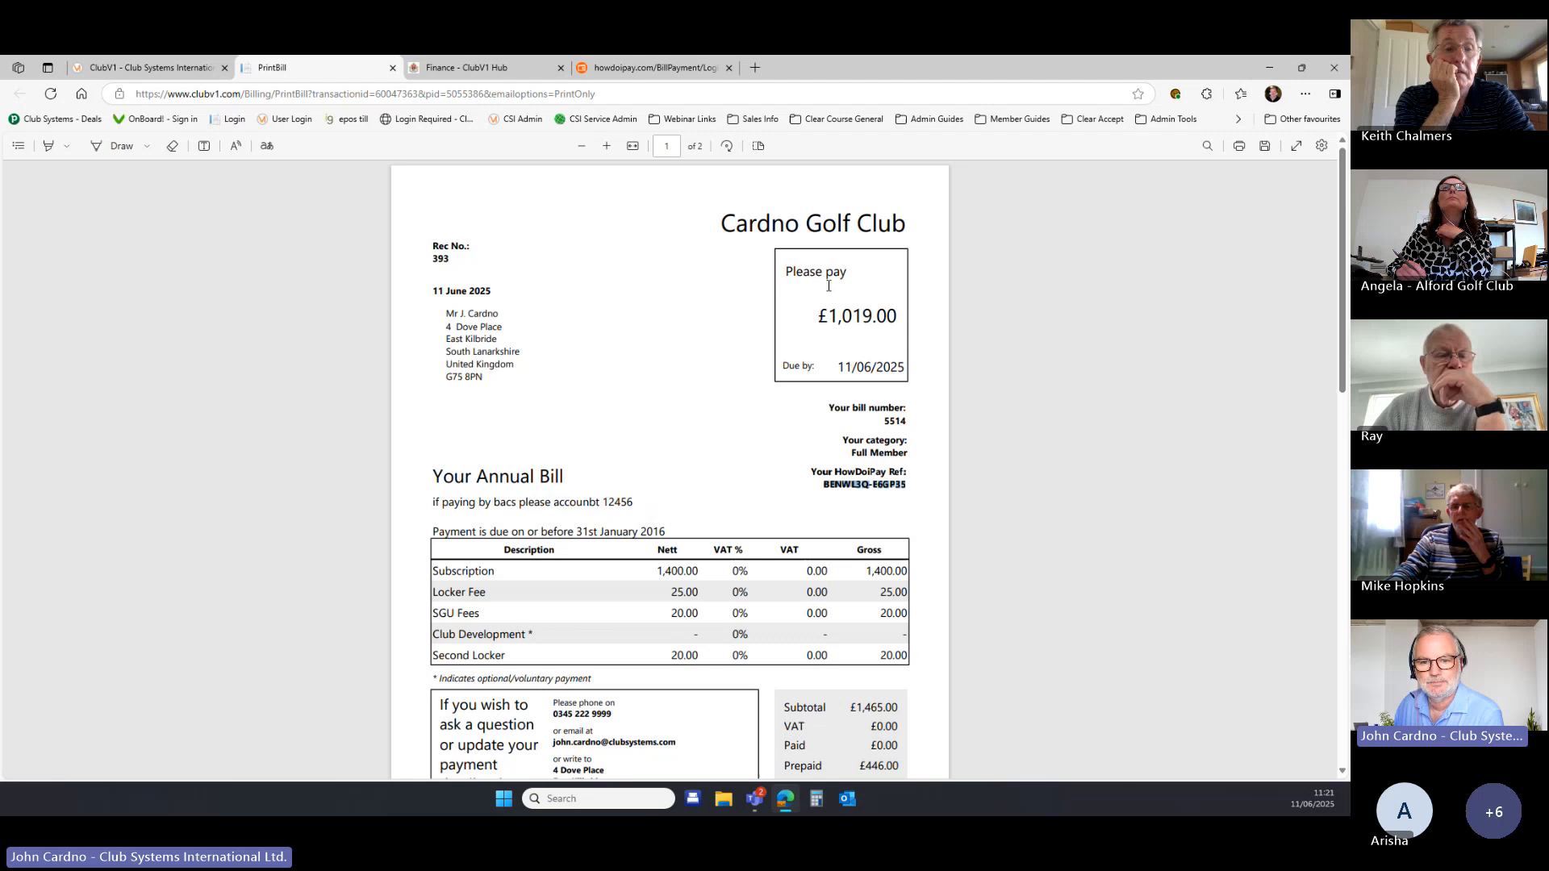
left_click(906, 422)
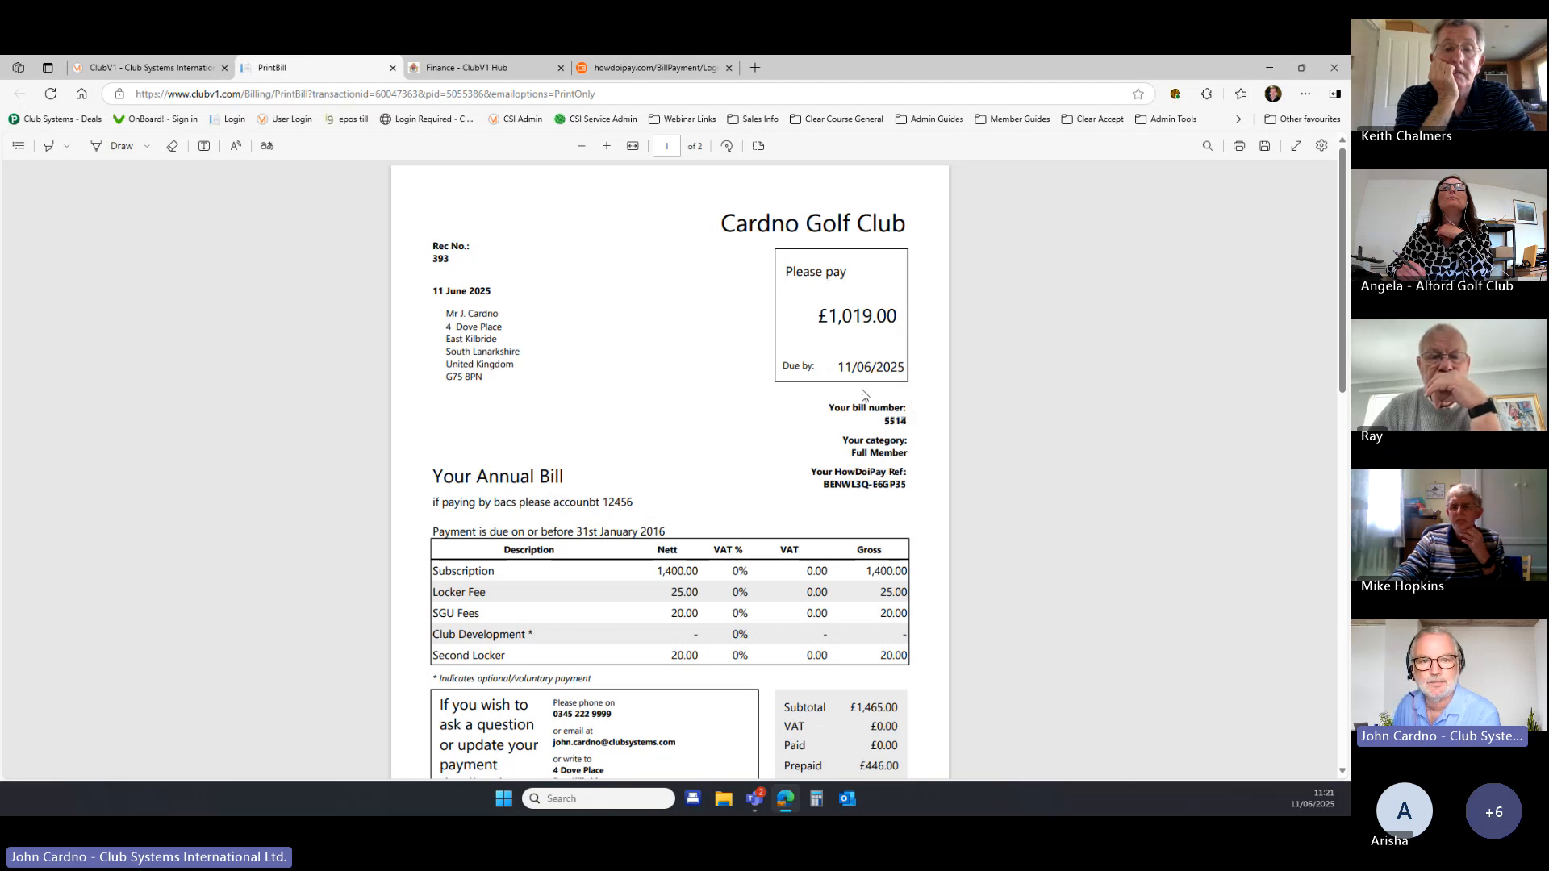
left_click(649, 67)
left_click(498, 333)
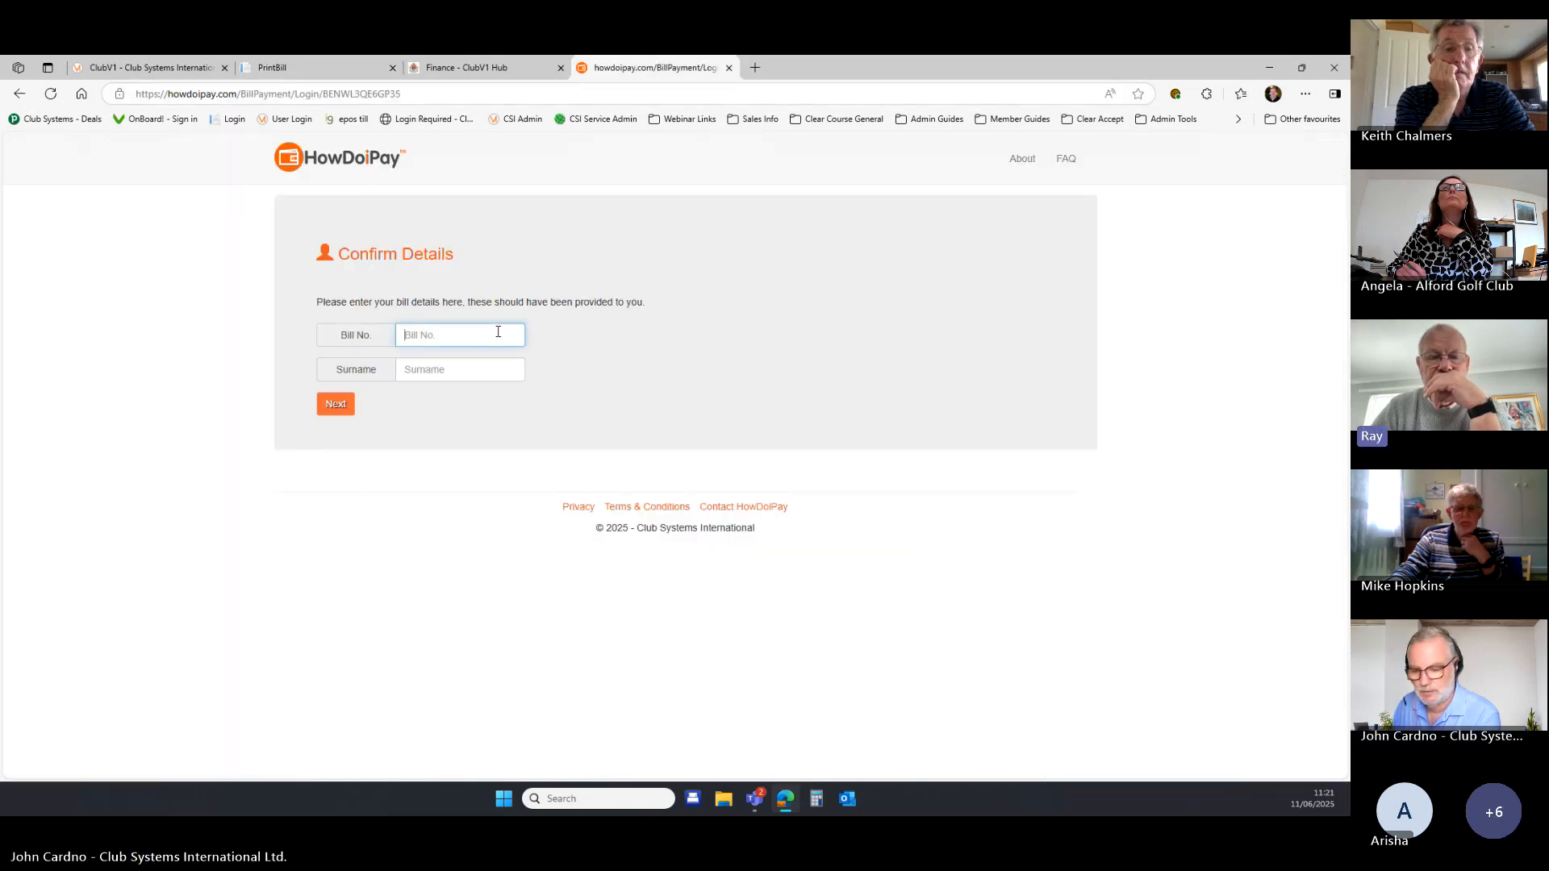
left_click(497, 370)
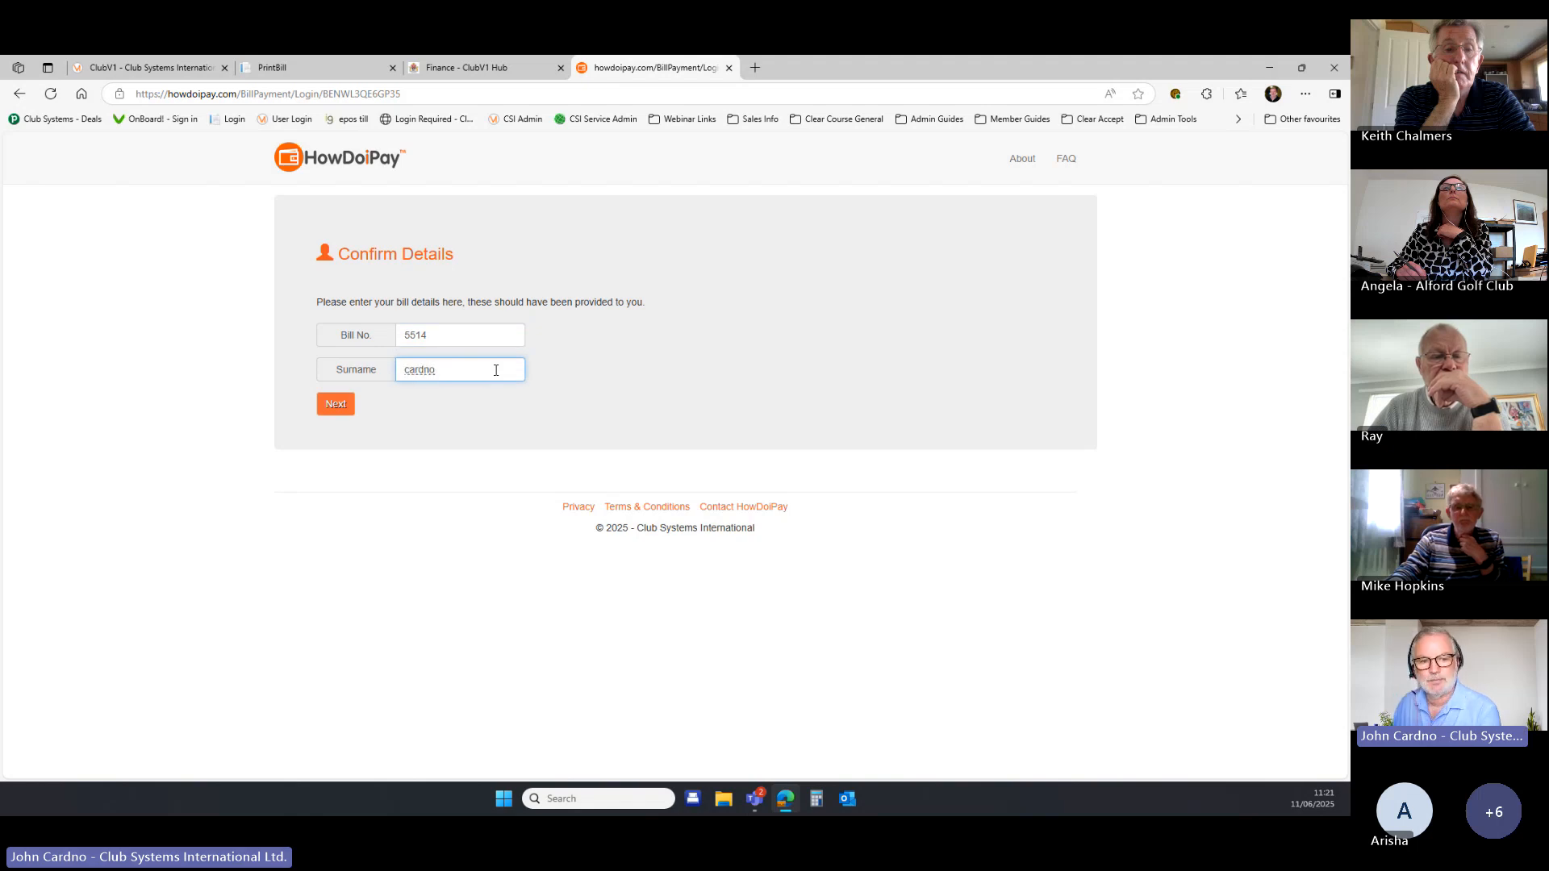
Submit the bill details, view the bill breakdown and payment methods, and close the HowDoiPay page.
left_click(348, 407)
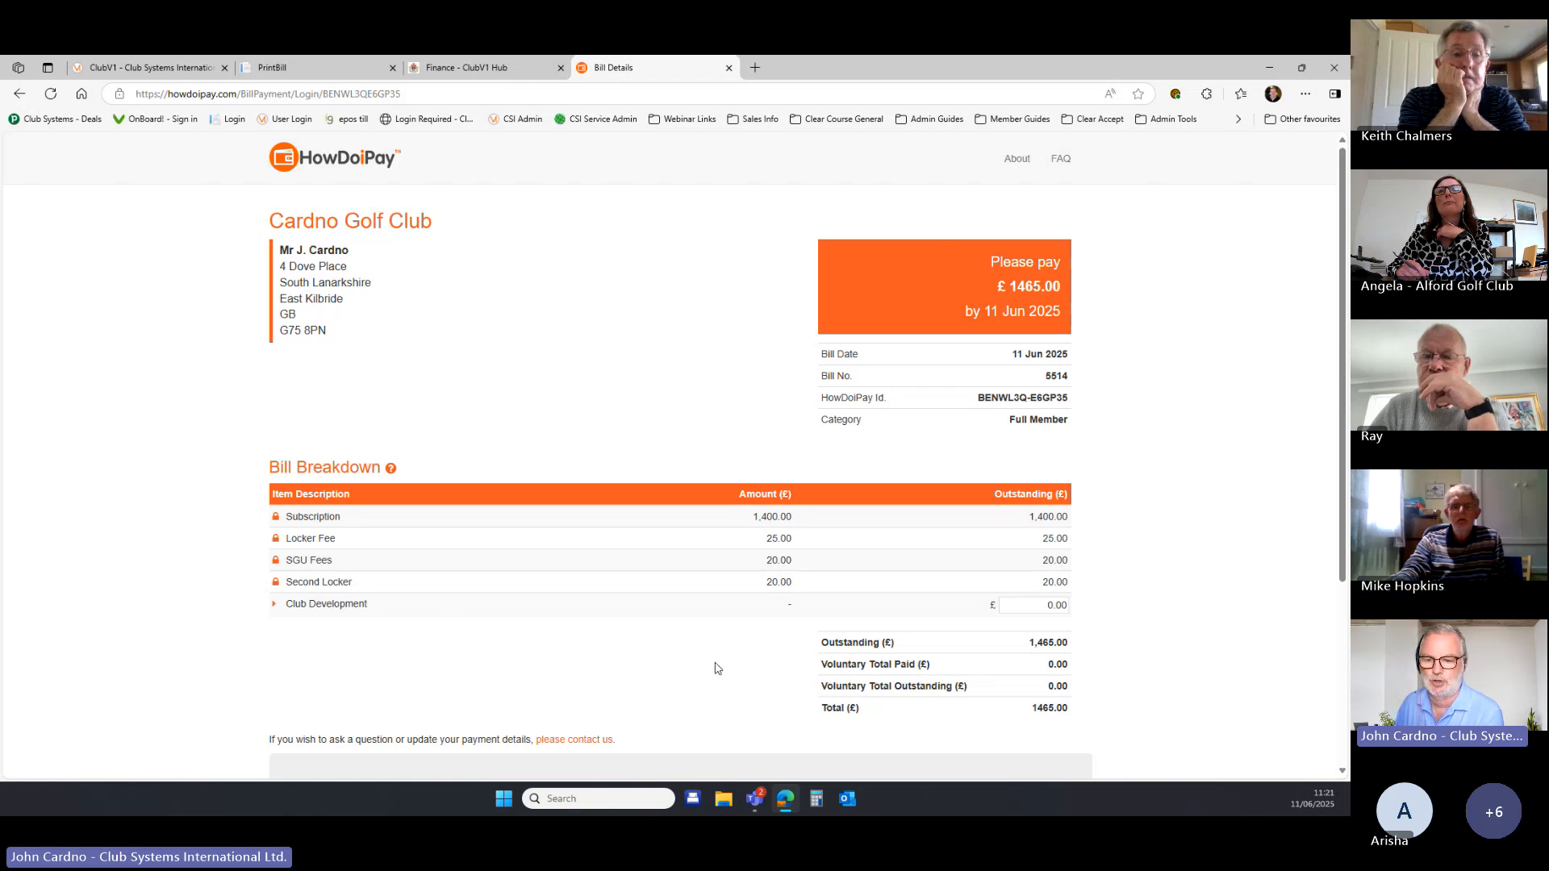
scroll(722, 648, "down", 3)
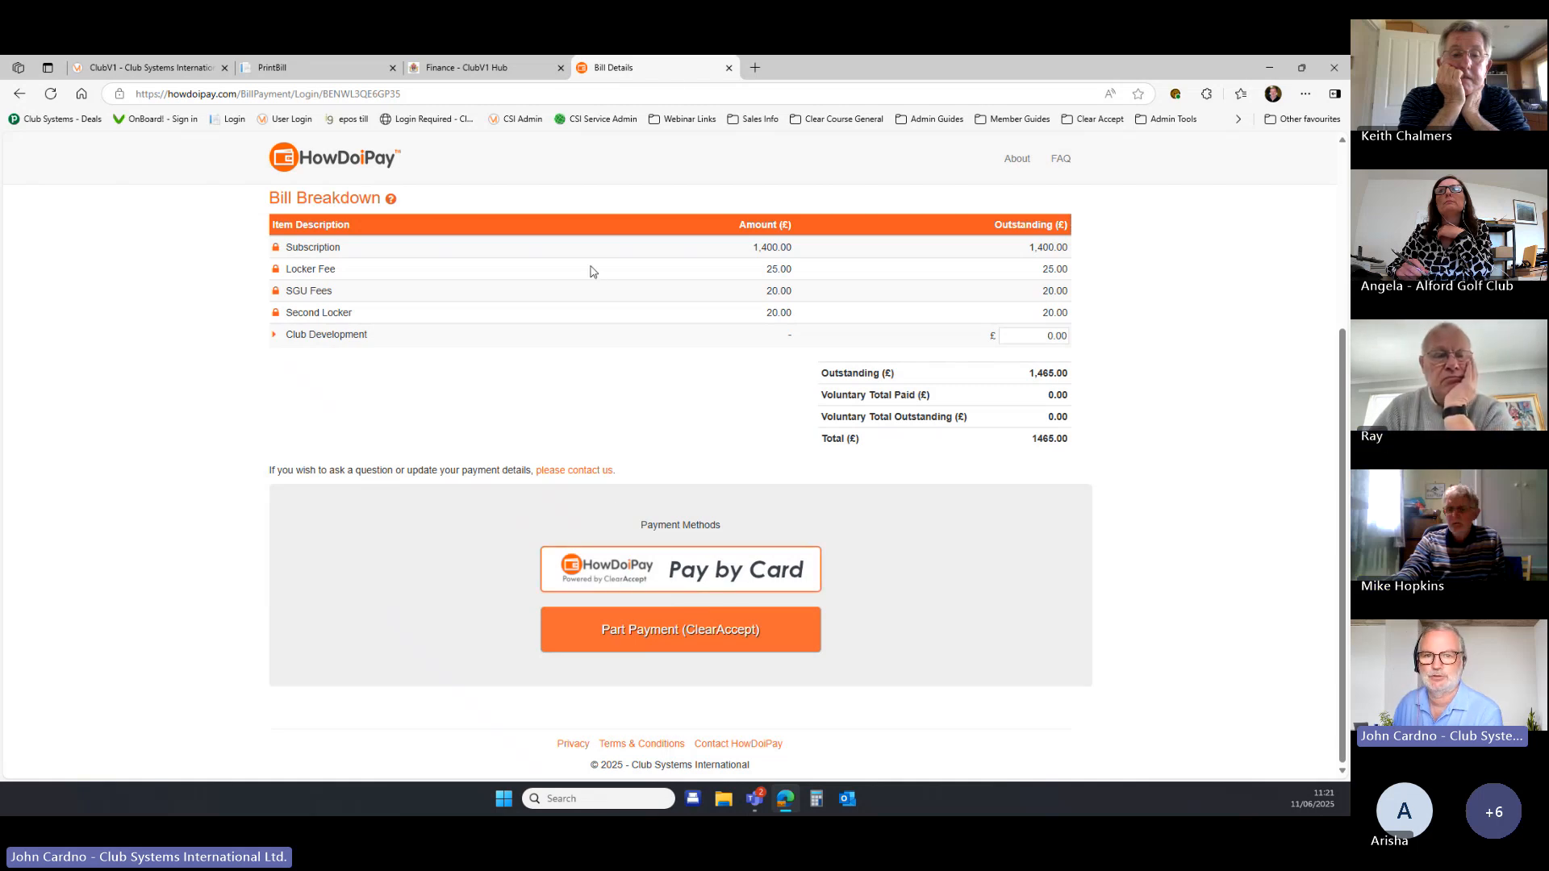
left_click(728, 69)
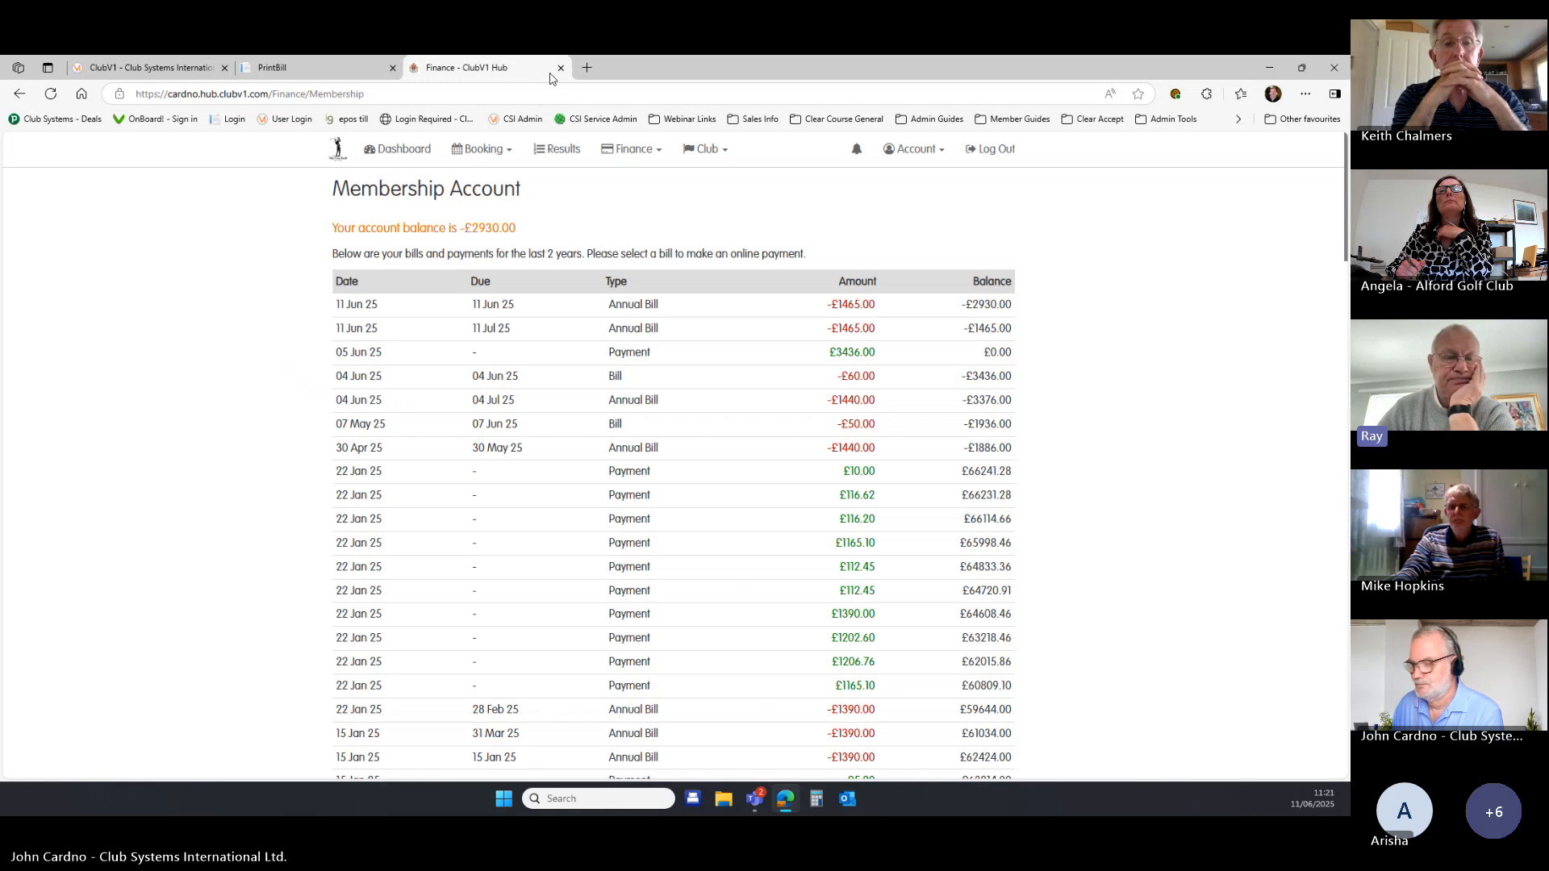